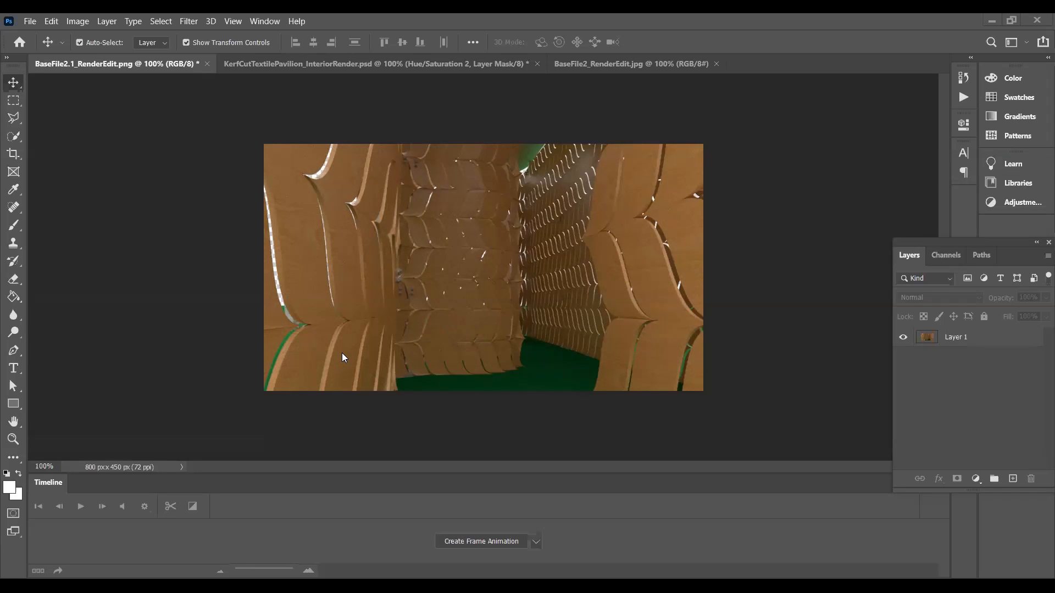
# Step: Open the BaseFile2_RenderEdit image from the AALD folder
pyautogui.click(30, 21)
pyautogui.click(40, 46)
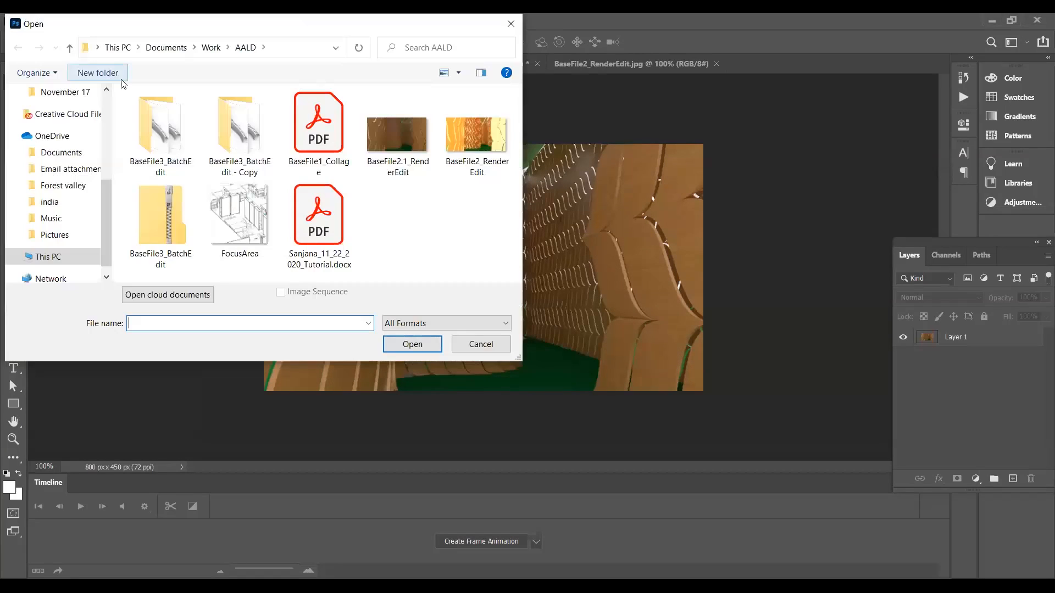
pyautogui.click(476, 134)
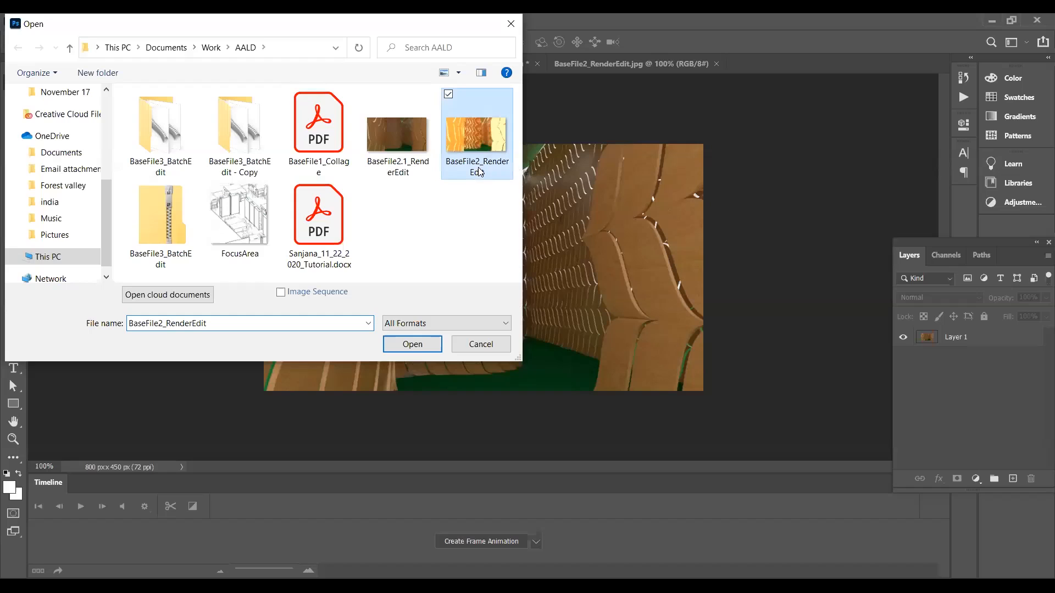
pyautogui.click(423, 346)
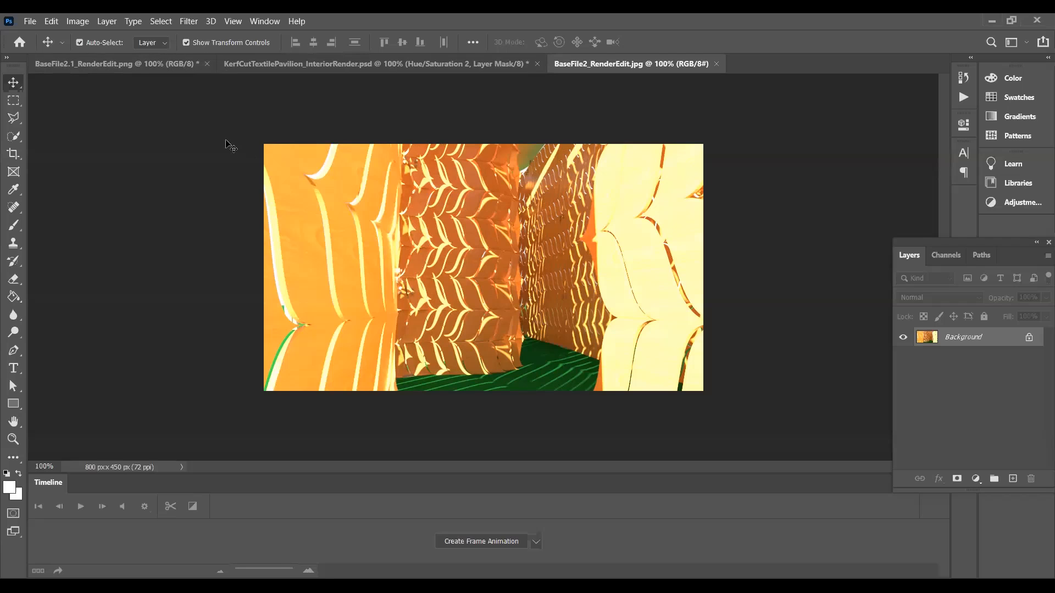
# Step: Compare the unedited BaseFile2.1_RenderEdit.png with the finished KerfCutTextilePavilion_InteriorRender.psd
pyautogui.click(133, 66)
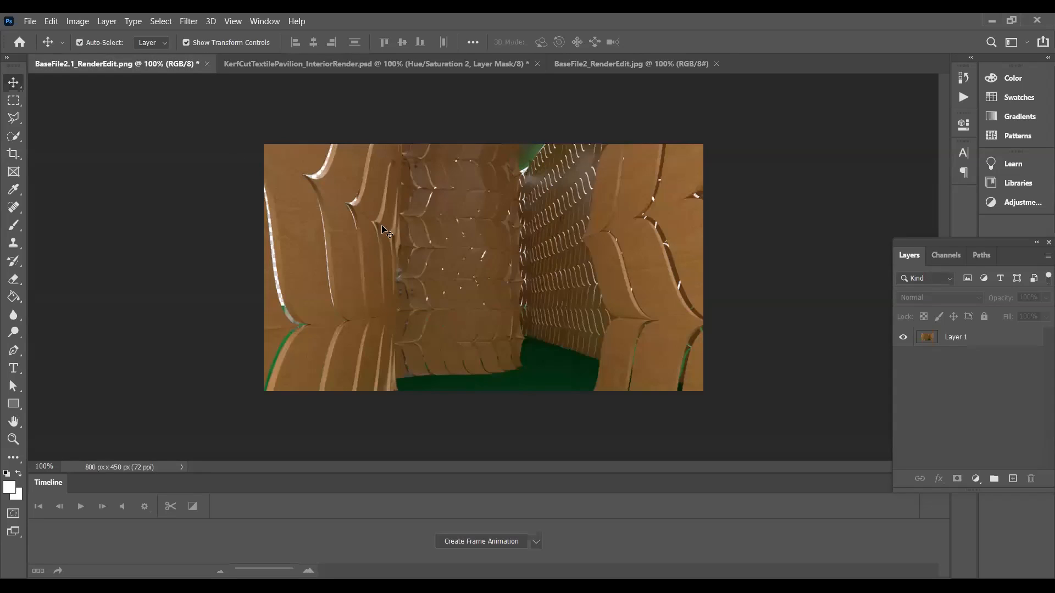
pyautogui.click(388, 65)
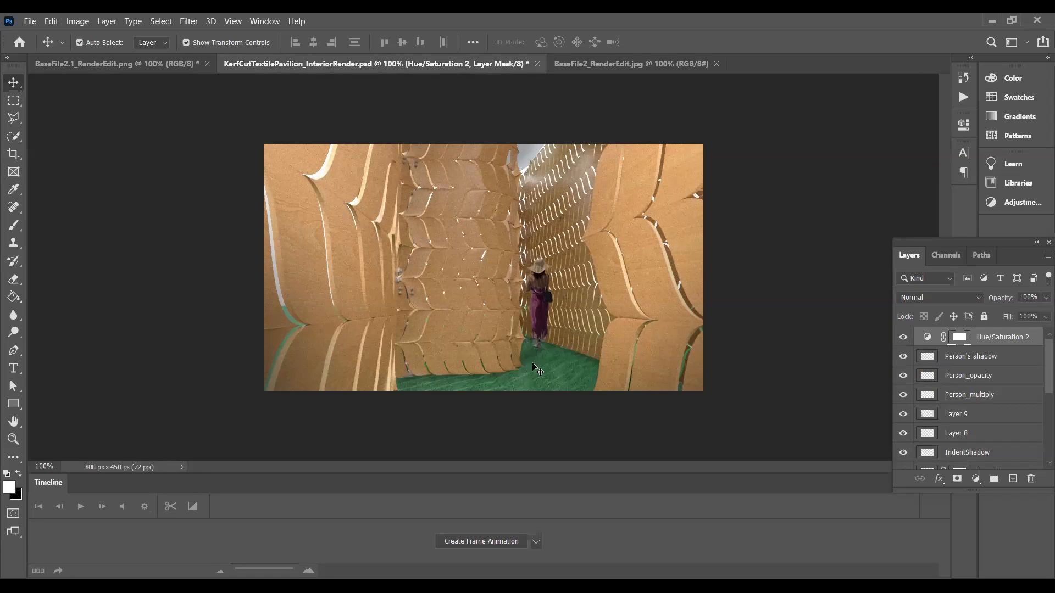
pyautogui.click(150, 65)
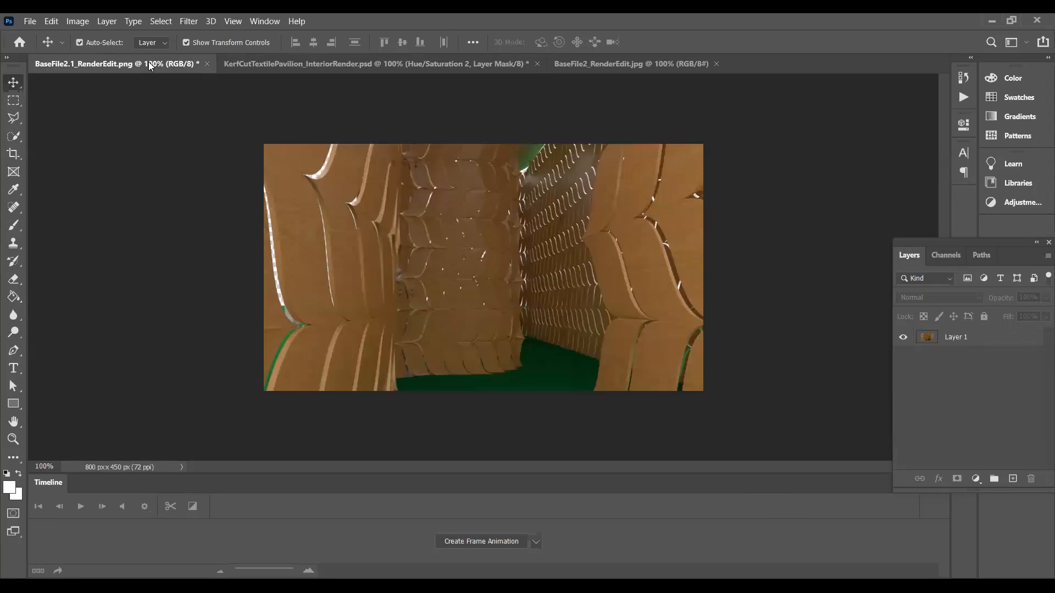
# Step: Copy the entire BaseFile2_RenderEdit.jpg image and paste it as a new layer in BaseFile2.1_RenderEdit.png
pyautogui.click(611, 65)
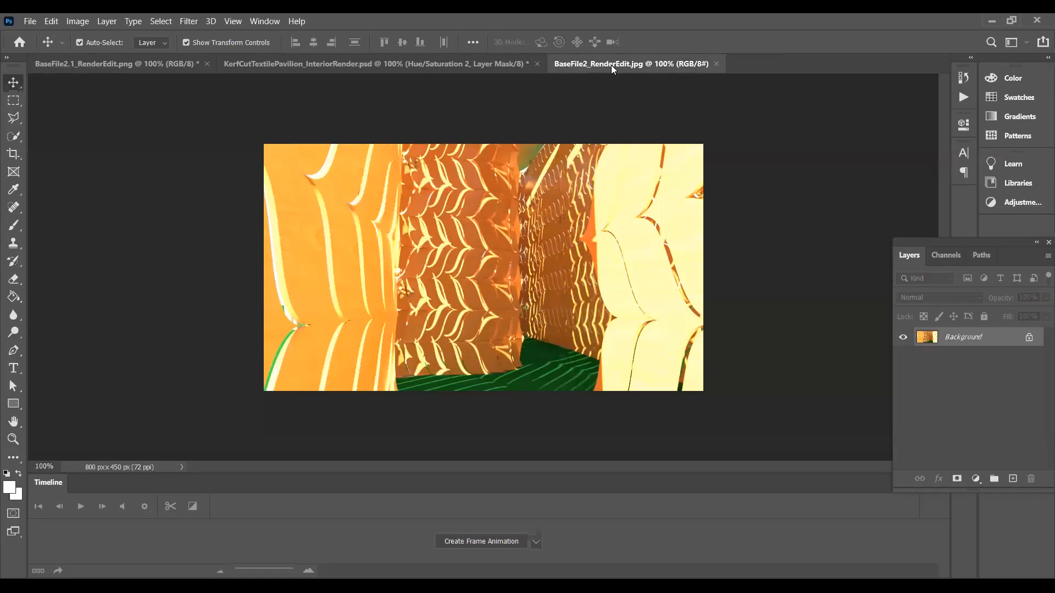
pyautogui.hotkey('ctrl', 'a')
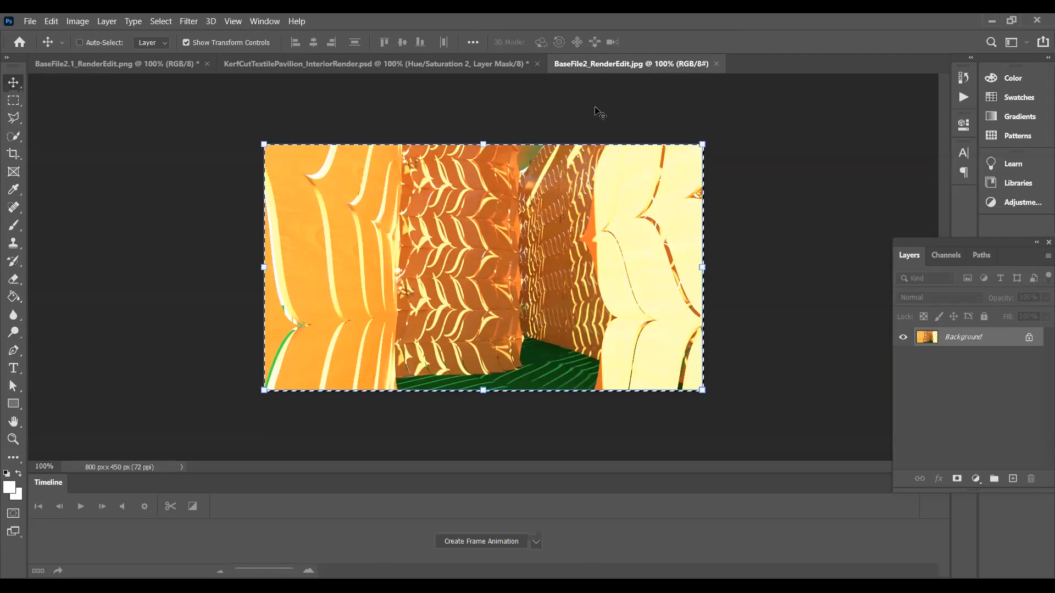
pyautogui.click(161, 69)
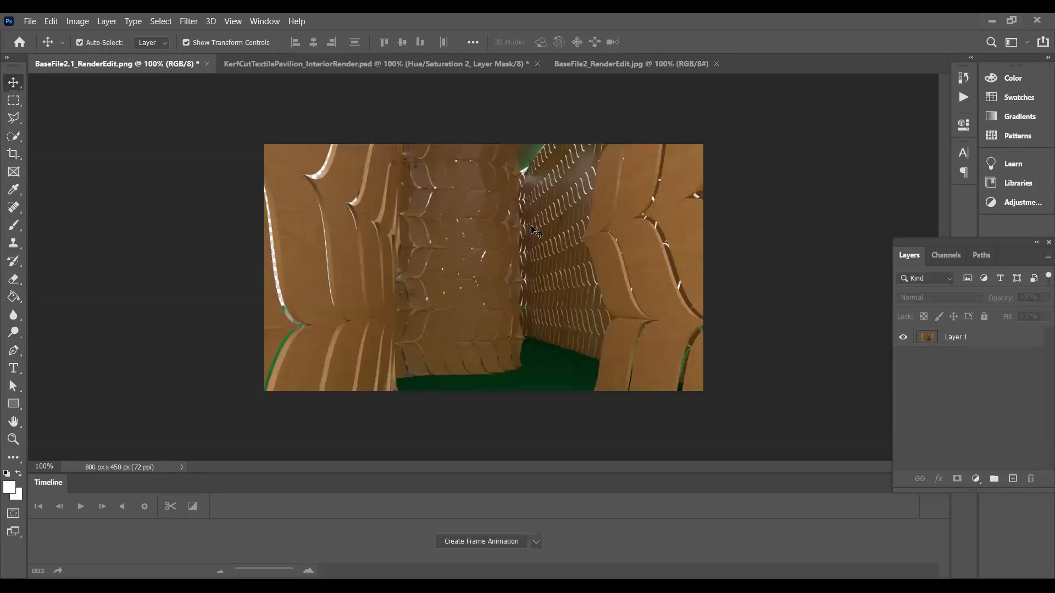
pyautogui.click(1010, 482)
pyautogui.hotkey('ctrl', 'v')
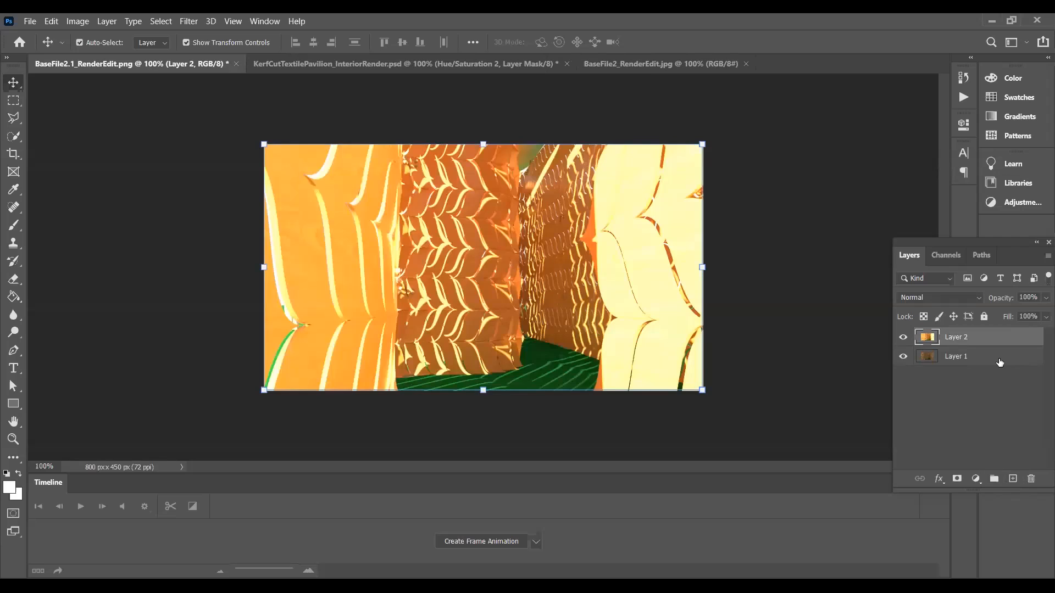
# Step: Toggle Layer 2's visibility off and on to compare it with the darker render on Layer 1
pyautogui.click(20, 99)
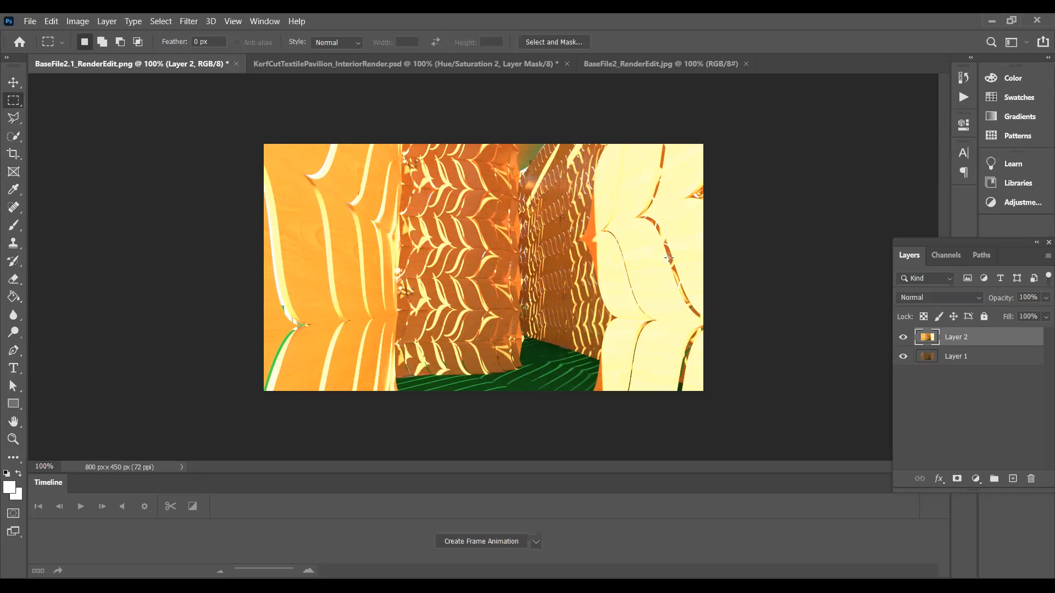
pyautogui.click(904, 339)
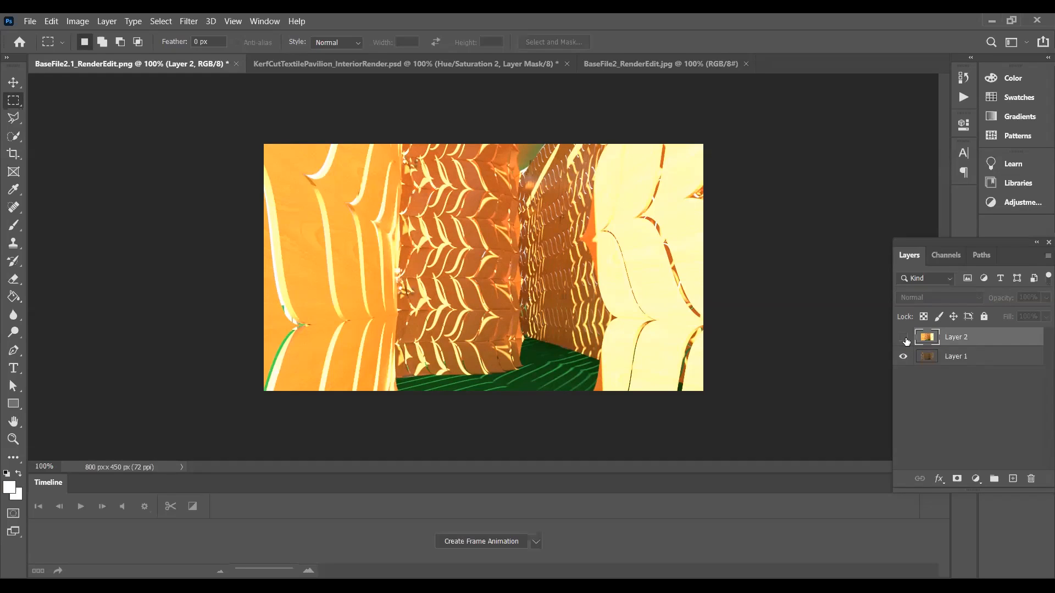
pyautogui.click(904, 337)
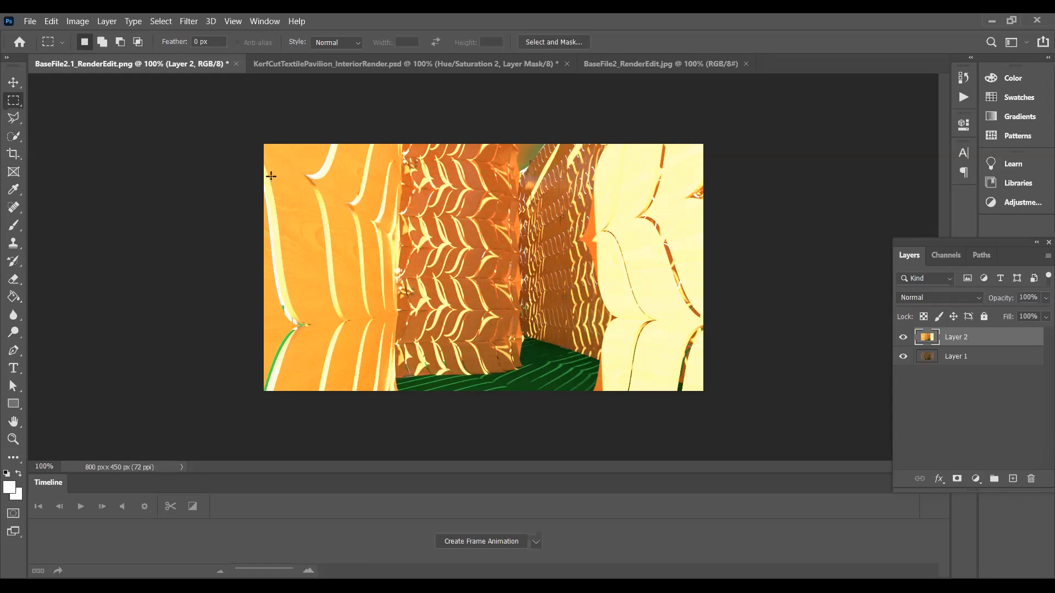
# Step: Hide Layer 2, add a new layer and paint most of it white with a 600 px soft brush
pyautogui.click(13, 138)
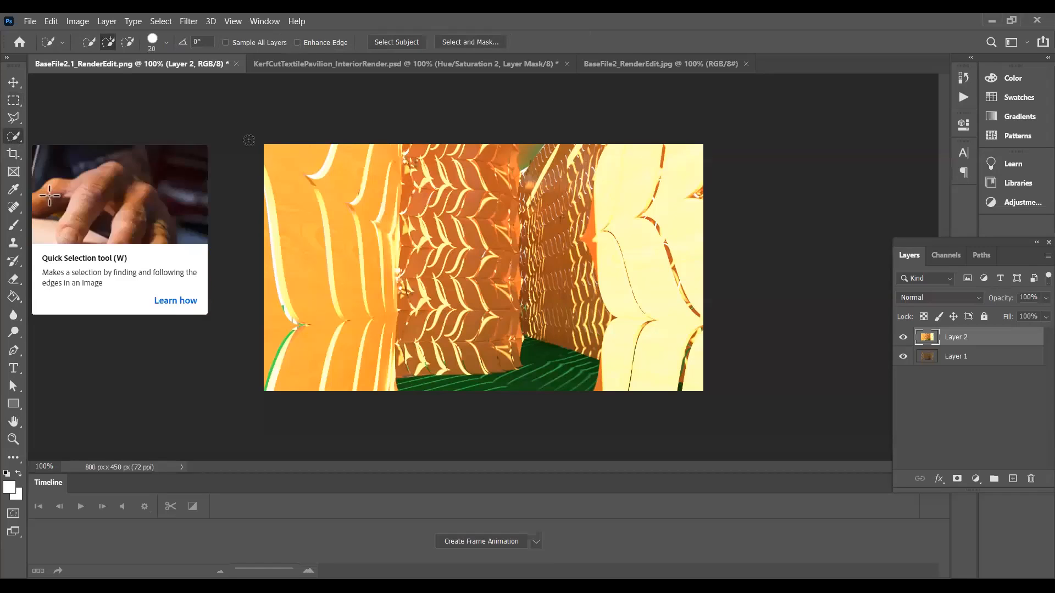
pyautogui.click(902, 337)
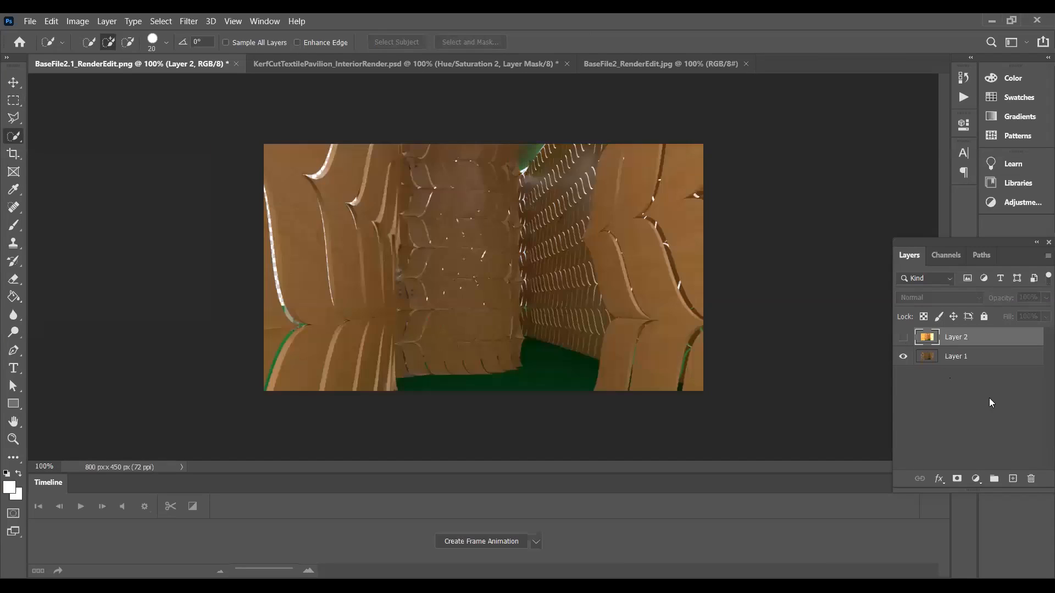
pyautogui.click(1013, 479)
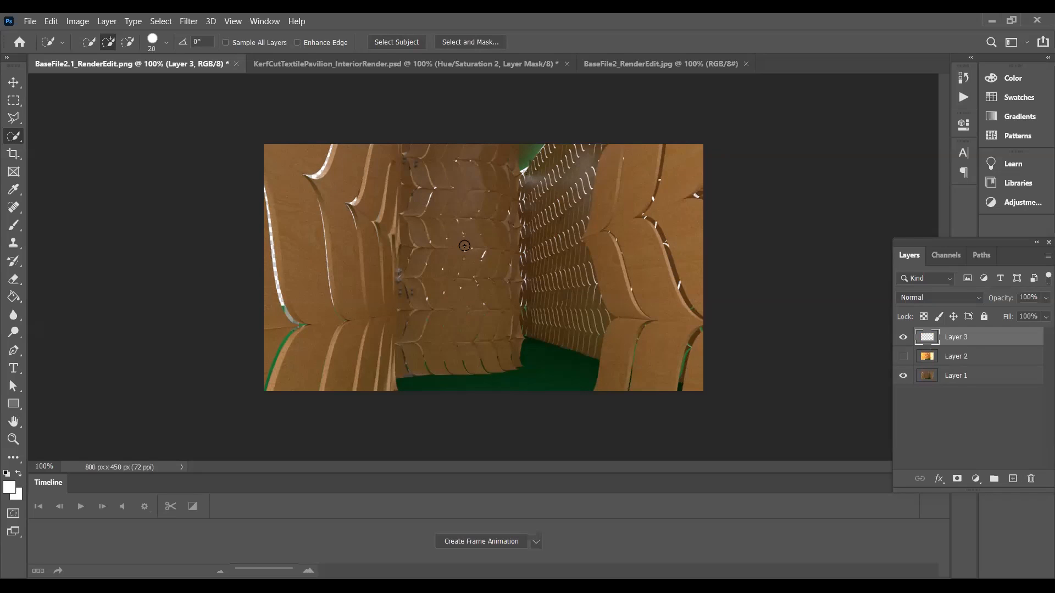
pyautogui.press('b')
pyautogui.moveTo(467, 277)
pyautogui.mouseDown()
pyautogui.moveTo(528, 310)
pyautogui.moveTo(593, 306)
pyautogui.moveTo(539, 259)
pyautogui.moveTo(430, 344)
pyautogui.mouseUp()
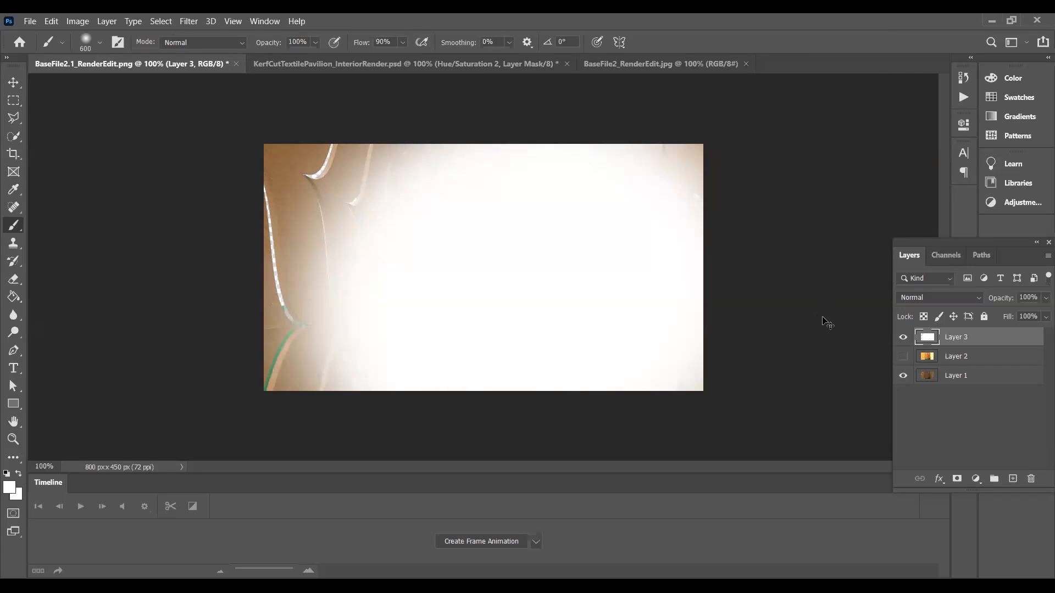
# Step: Hide the white-painted layer and select the green floor on Layer 1 with the Quick Selection tool
pyautogui.click(13, 136)
pyautogui.click(903, 337)
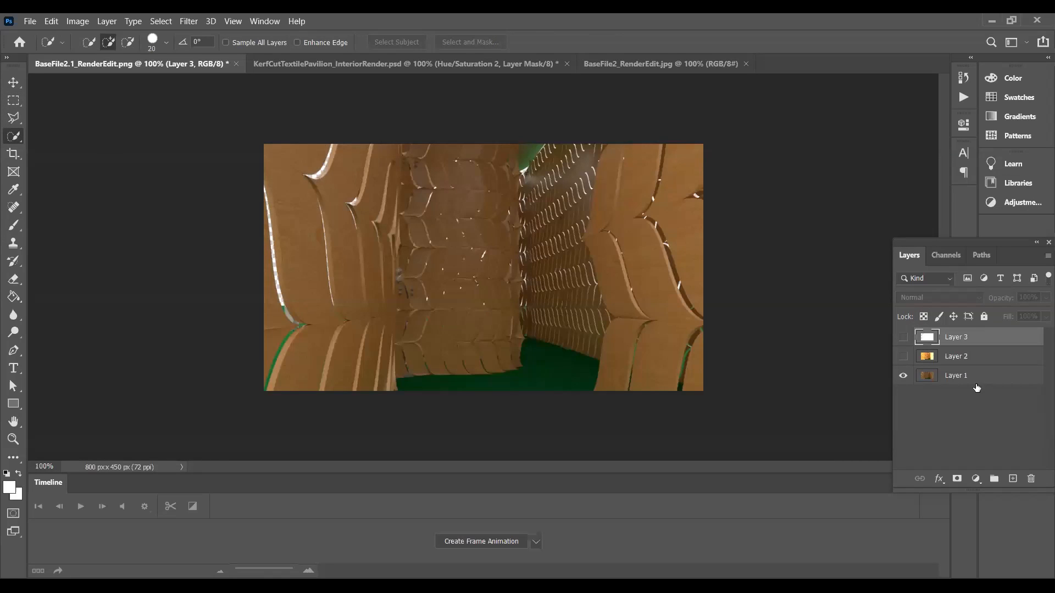
pyautogui.click(975, 385)
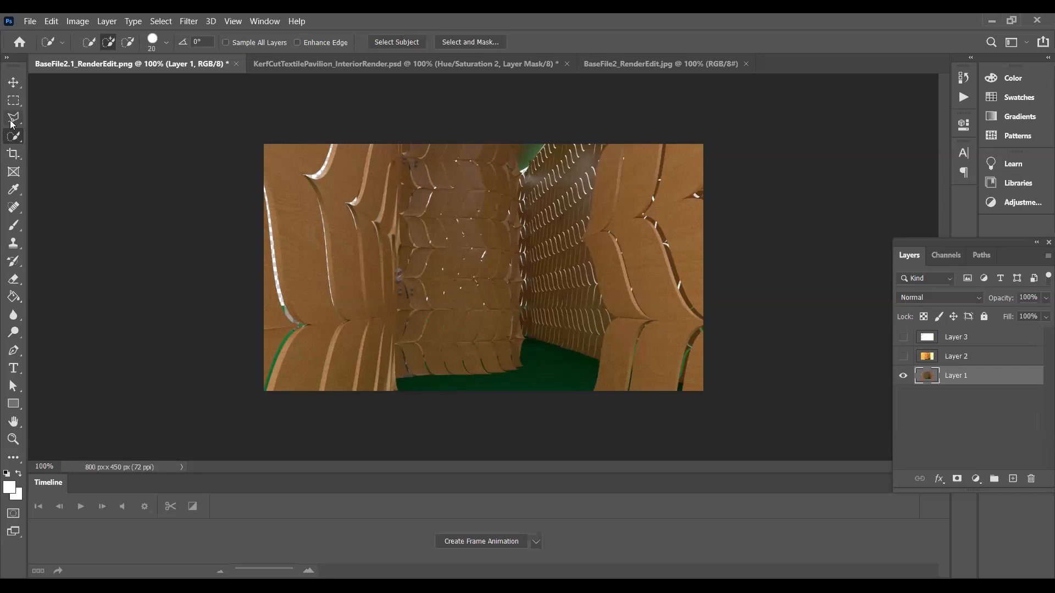
pyautogui.moveTo(548, 362); pyautogui.dragTo(550, 389)
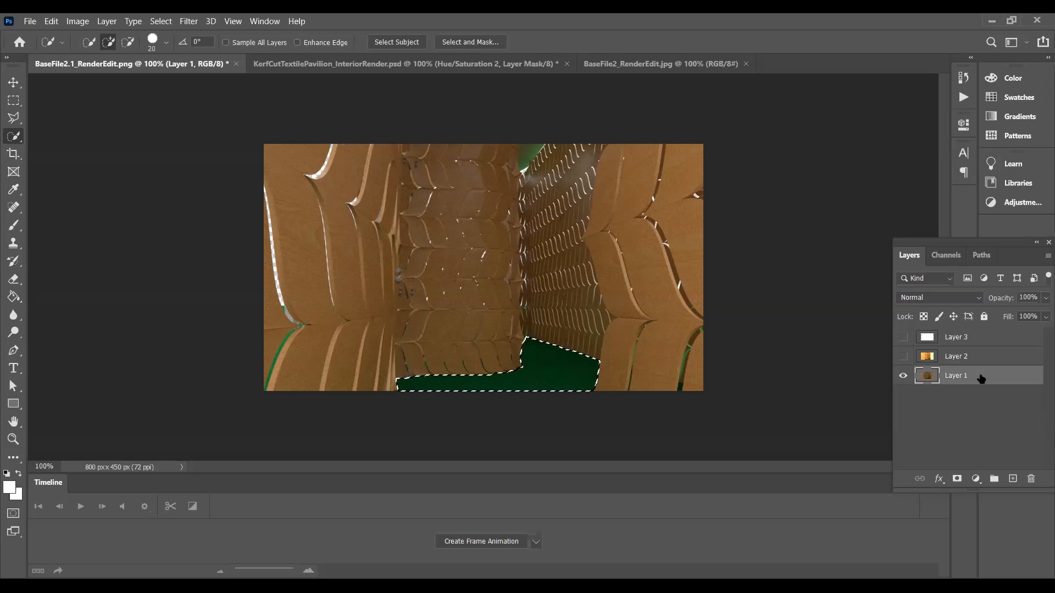
# Step: Show Layer 3 again and mask it to the floor selection
pyautogui.click(903, 337)
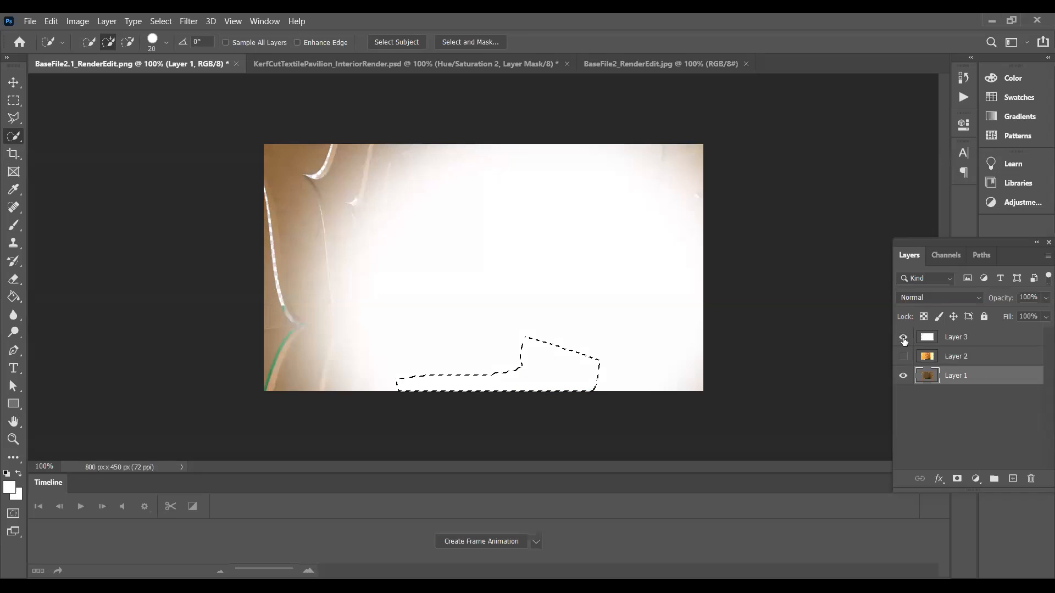
pyautogui.click(935, 340)
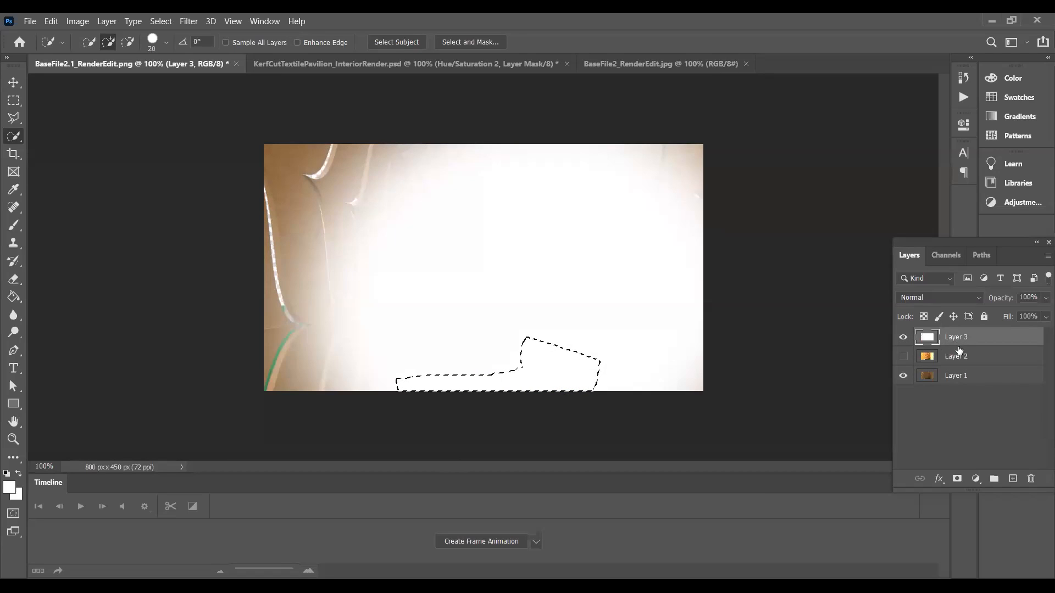
pyautogui.click(958, 481)
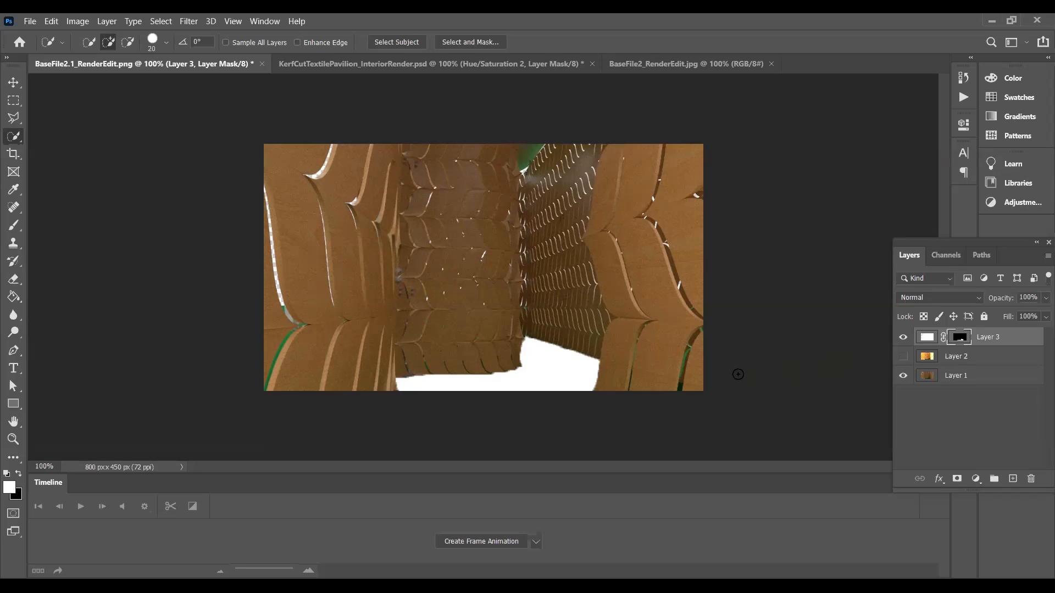
# Step: Try painting white on Layer 3's mask over the lower part of the right wall, and undo the stroke
pyautogui.press('b')
pyautogui.moveTo(682, 346)
pyautogui.mouseDown()
pyautogui.moveTo(690, 373)
pyautogui.moveTo(678, 370)
pyautogui.mouseUp()
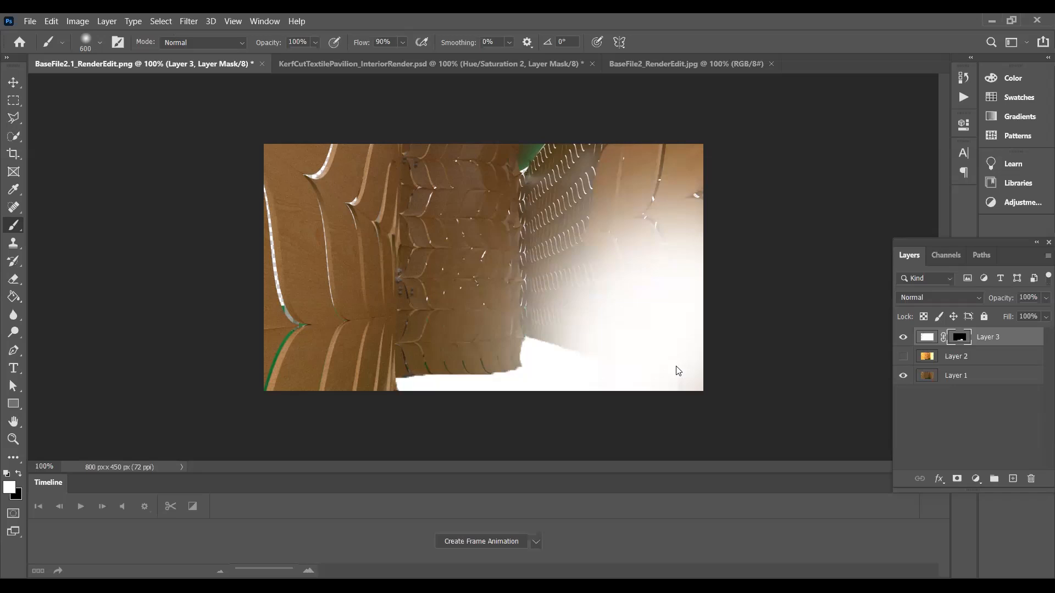
pyautogui.hotkey('ctrl', 'z')
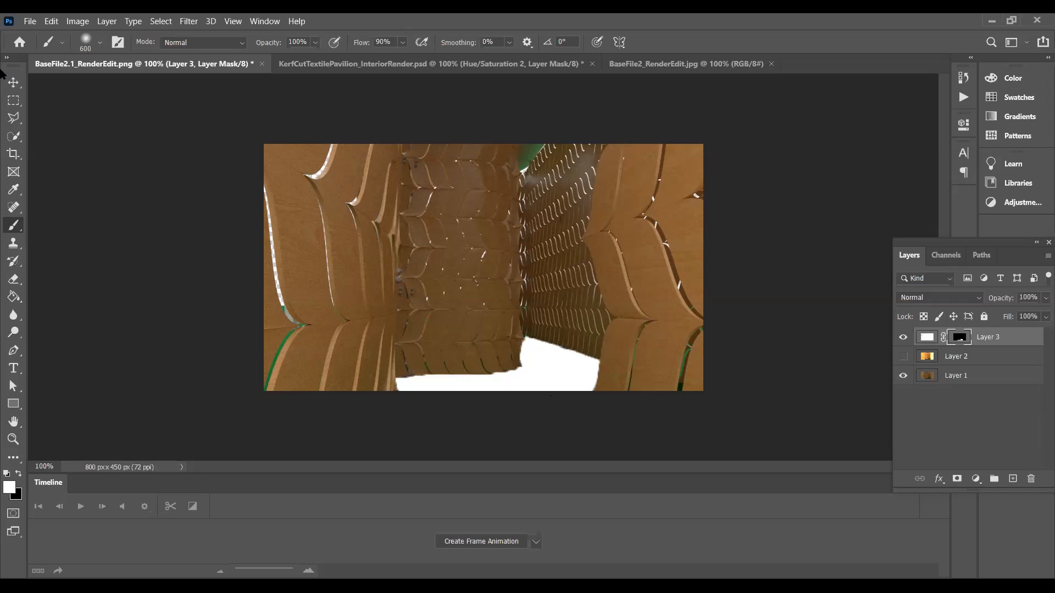
# Step: Delete Layer 3 and make Layer 2 visible
pyautogui.click(21, 81)
pyautogui.click(801, 280)
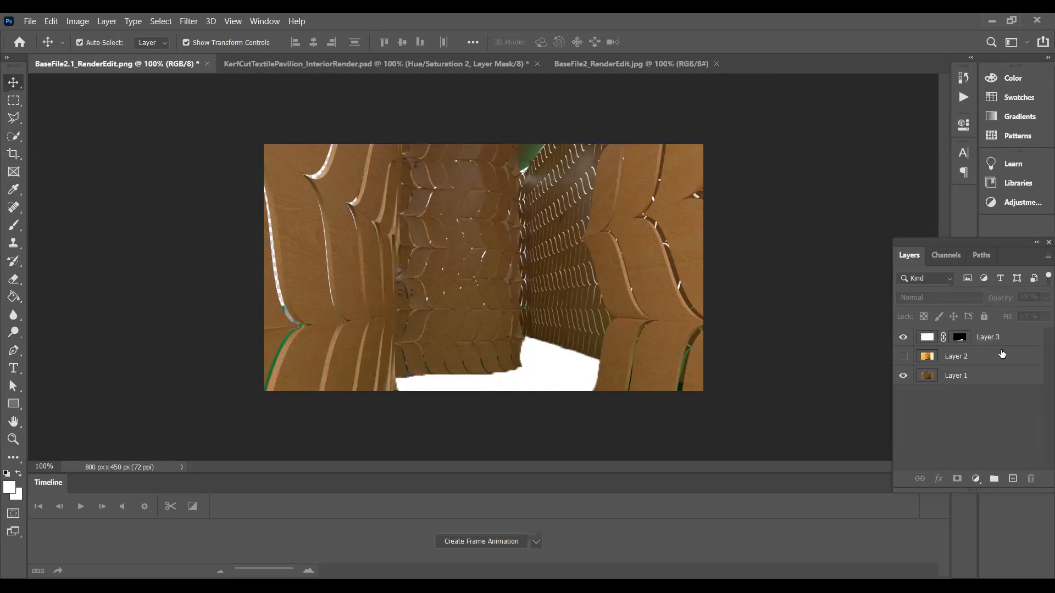
pyautogui.click(1011, 338)
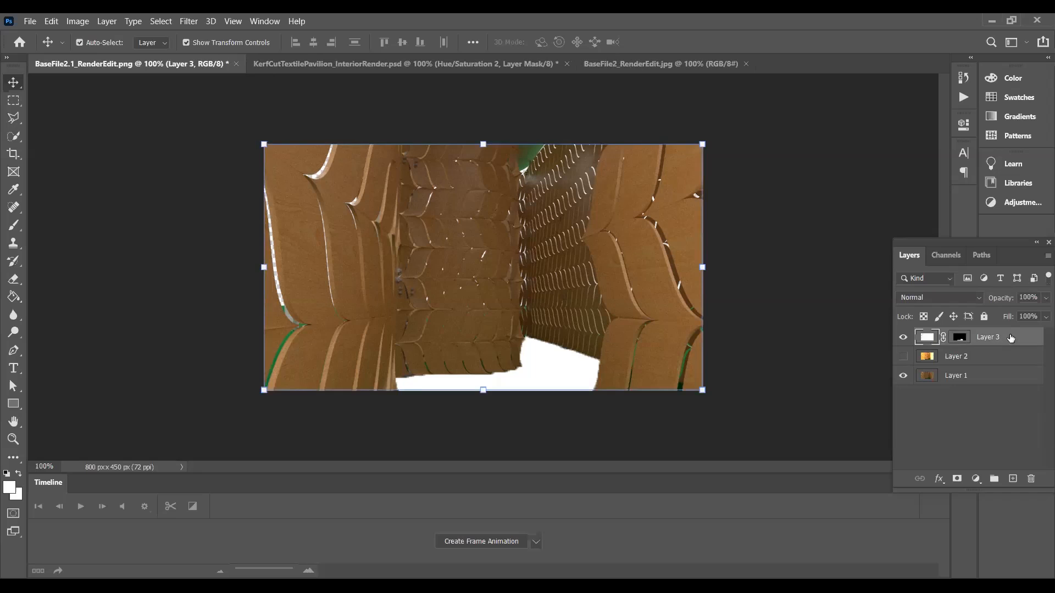
pyautogui.click(1031, 479)
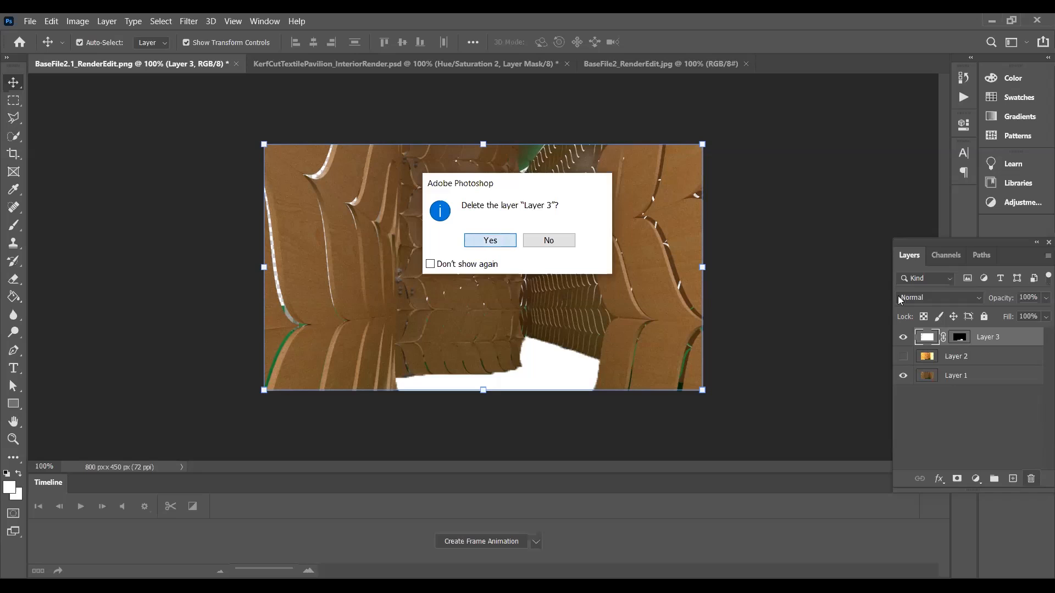
pyautogui.click(494, 240)
pyautogui.click(903, 337)
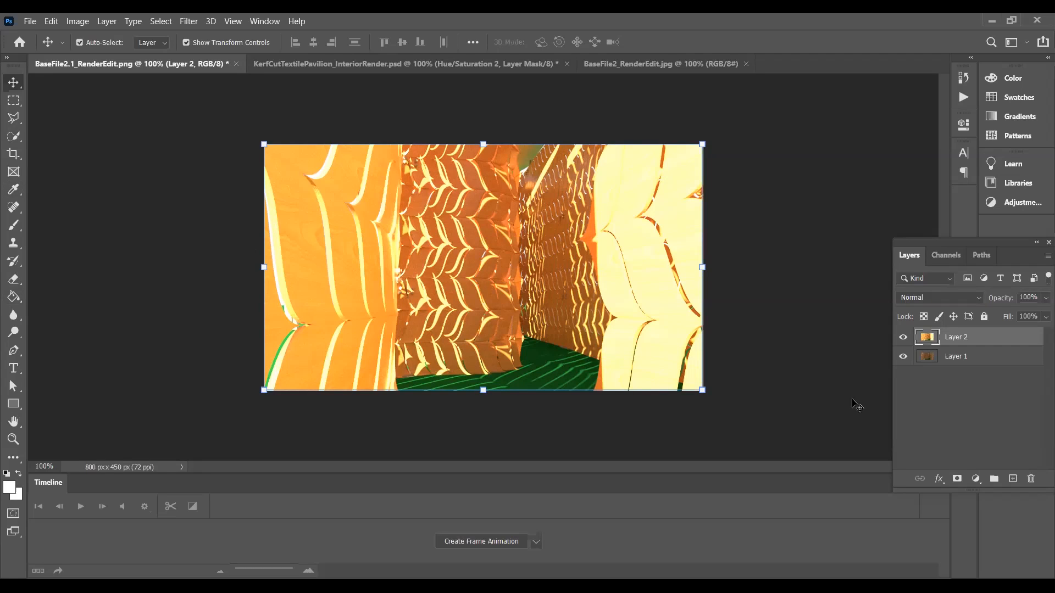
# Step: Add a layer mask to Layer 2 and paint it black over the right wall with a 600 px soft brush
pyautogui.click(957, 480)
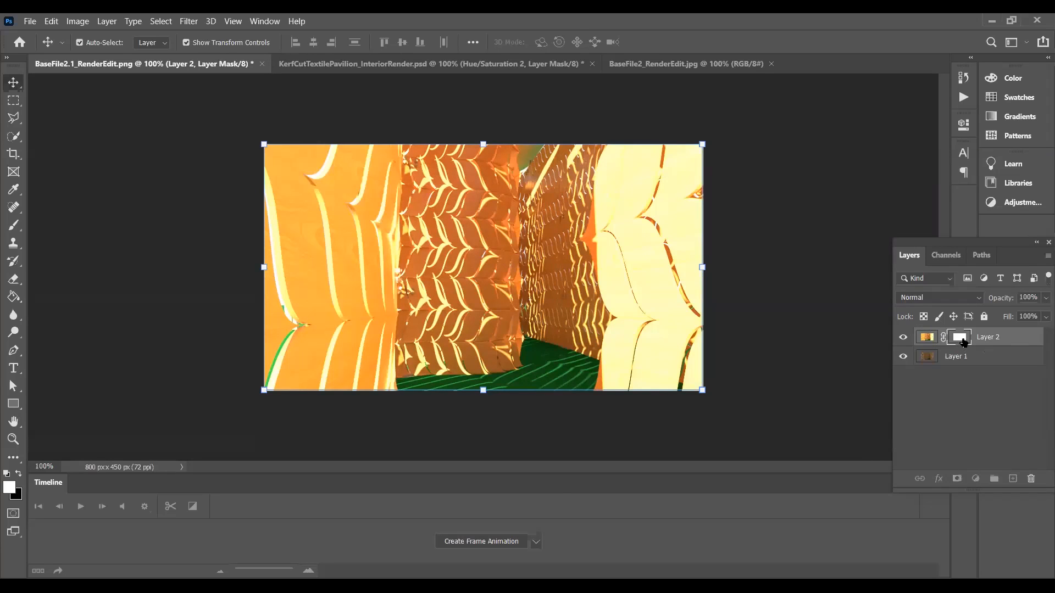
pyautogui.press('b')
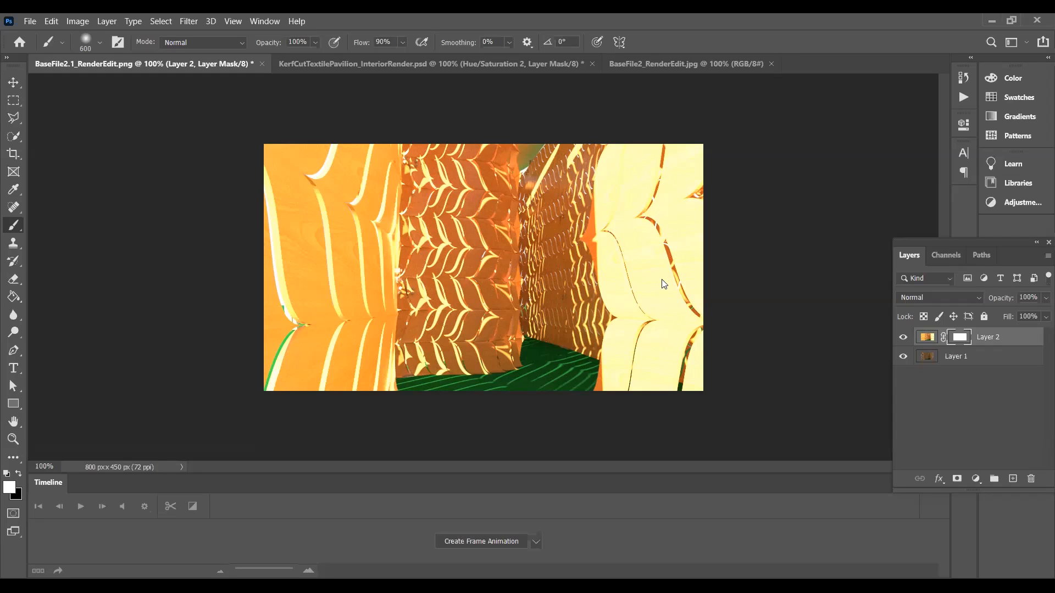
pyautogui.click(21, 475)
pyautogui.moveTo(704, 227)
pyautogui.mouseDown()
pyautogui.moveTo(710, 319)
pyautogui.moveTo(732, 323)
pyautogui.mouseUp()
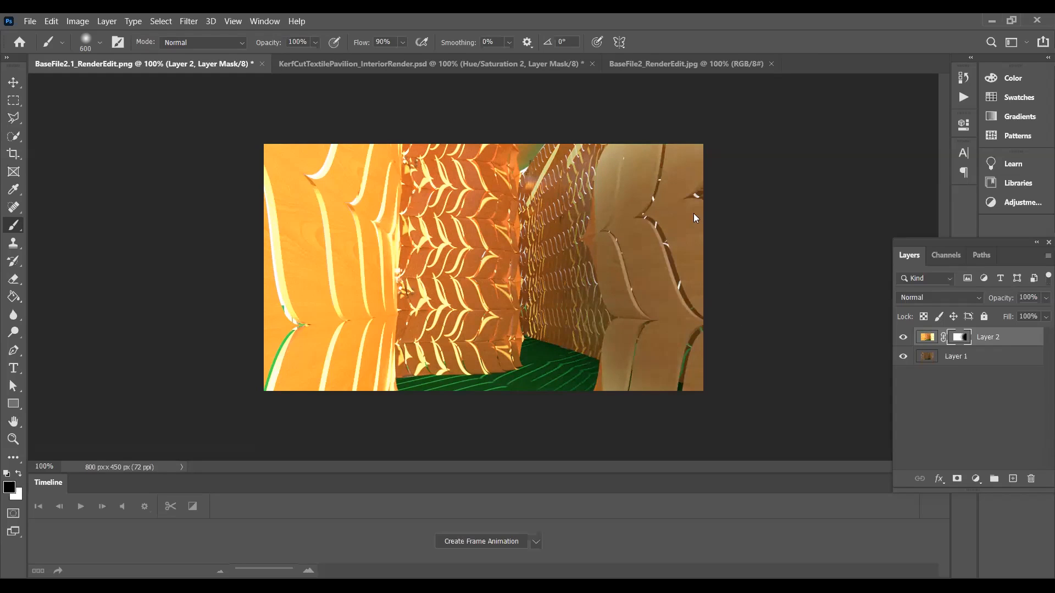
# Step: Reduce the brush to 250 px and paint black on Layer 2's mask over the upper part of the central wall
pyautogui.press('[')
pyautogui.press('[')
pyautogui.press('[')
pyautogui.press('[')
pyautogui.moveTo(558, 165); pyautogui.dragTo(525, 159)
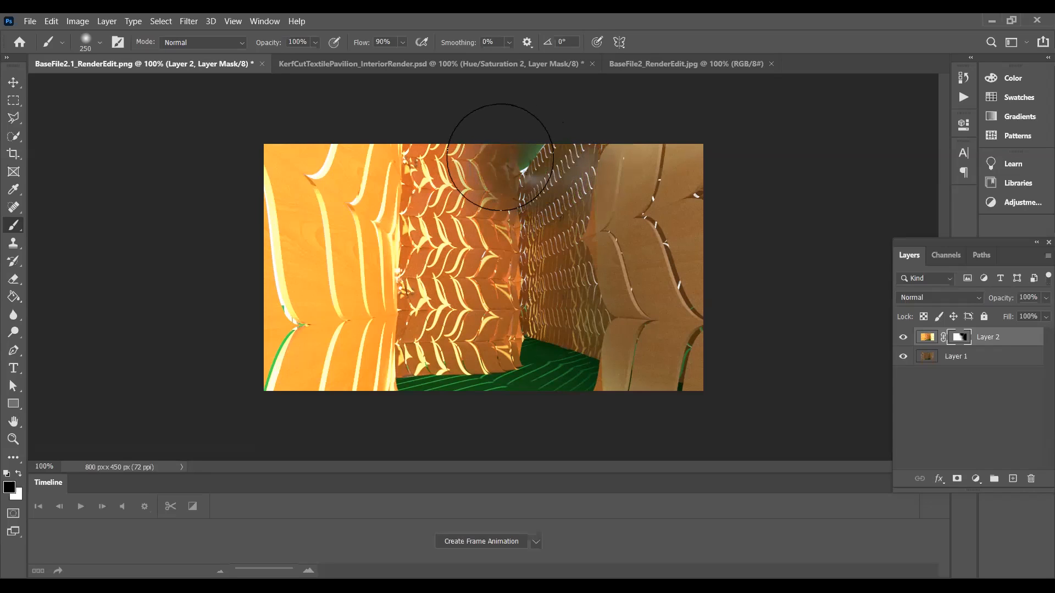
pyautogui.hotkey('ctrl', 'z')
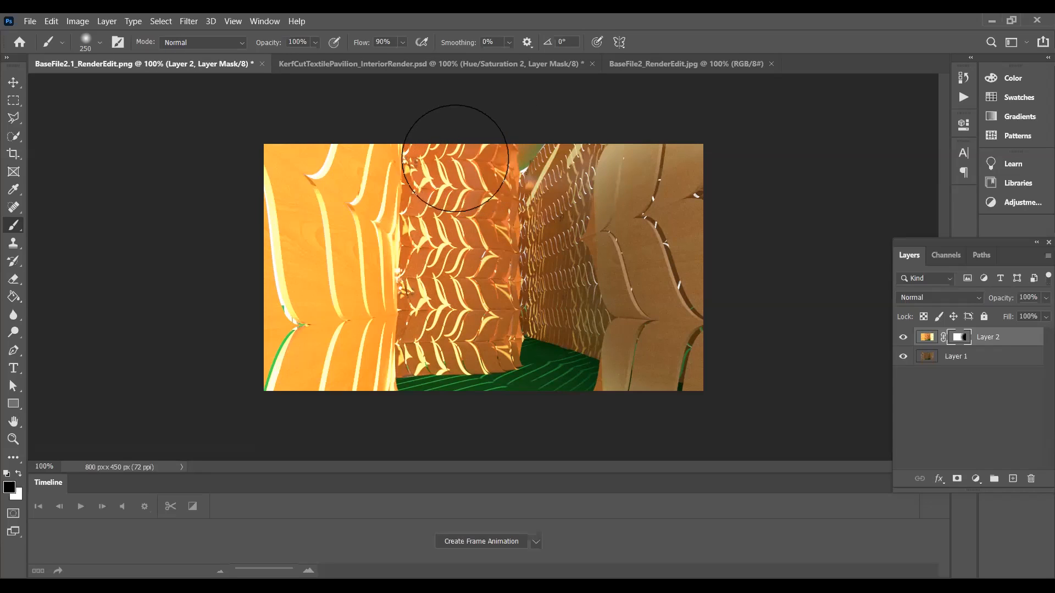
pyautogui.moveTo(447, 141); pyautogui.dragTo(440, 152)
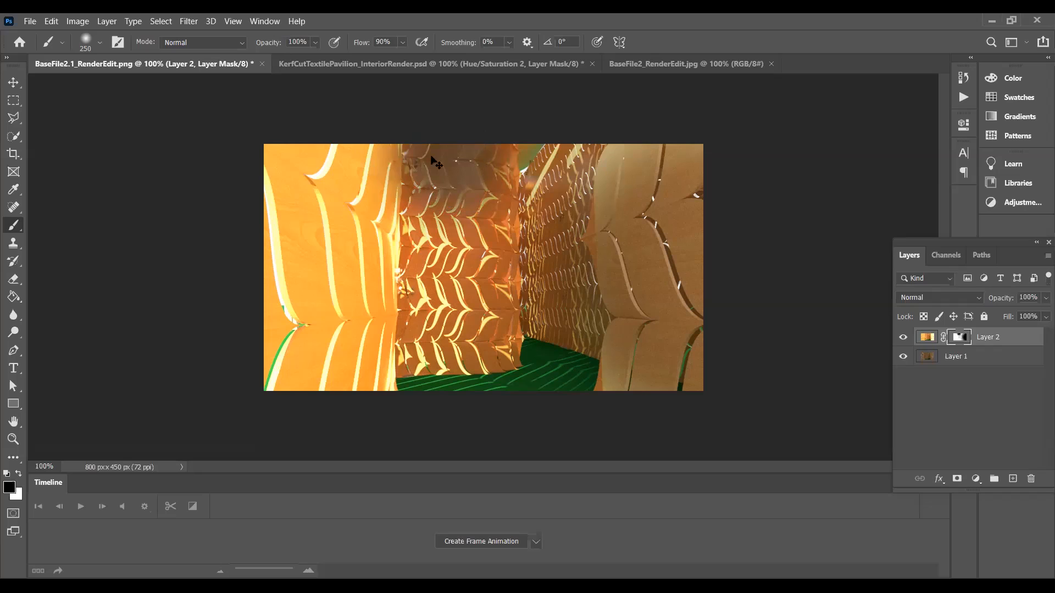
# Step: Undo the stroke over the upper central wall, and try a smaller black brush stroke on Layer 2's mask along the wall's right edge
pyautogui.hotkey('ctrl', 'z')
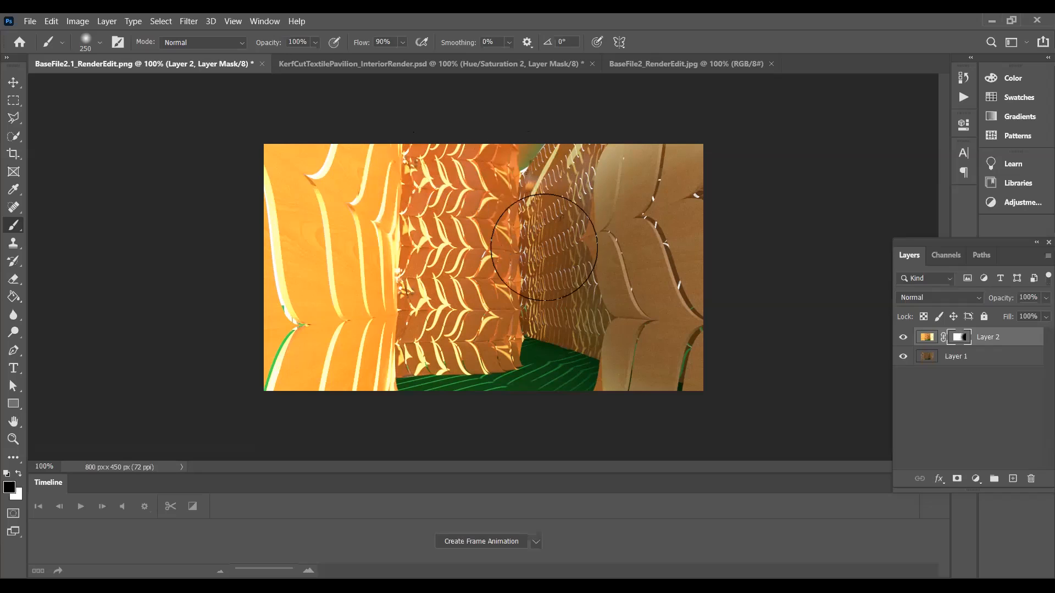
pyautogui.press('[')
pyautogui.press('[')
pyautogui.press('[')
pyautogui.press('[')
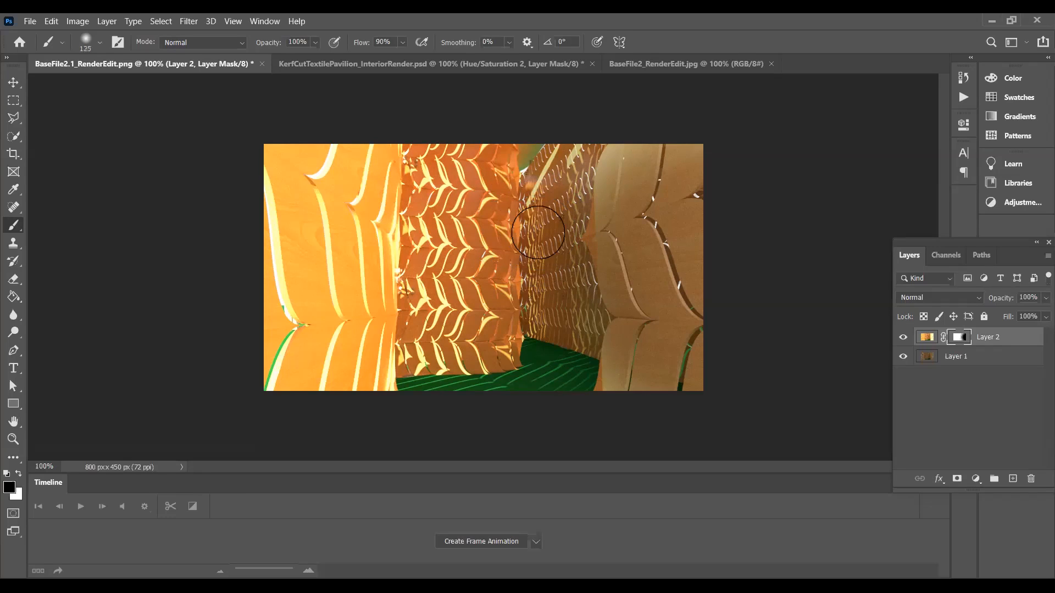
pyautogui.moveTo(522, 231)
pyautogui.mouseDown()
pyautogui.moveTo(508, 253)
pyautogui.moveTo(523, 300)
pyautogui.mouseUp()
pyautogui.hotkey('ctrl', 'z')
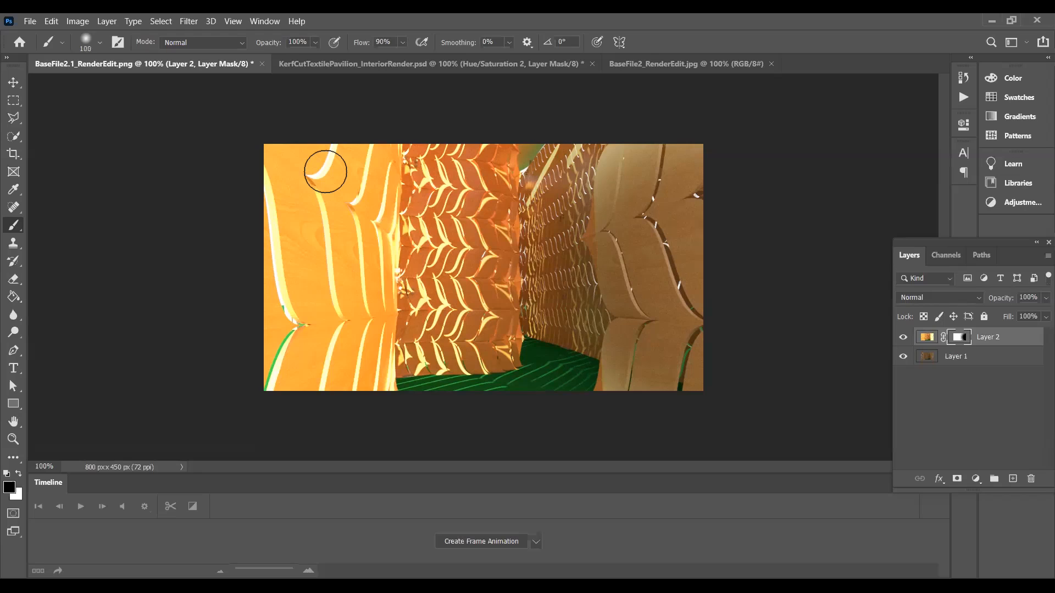
# Step: Paint black on Layer 2's mask over the left wall with a 175 px brush at 50% opacity, undoing the last stroke
pyautogui.click(299, 42)
pyautogui.write('5')
pyautogui.press(']')
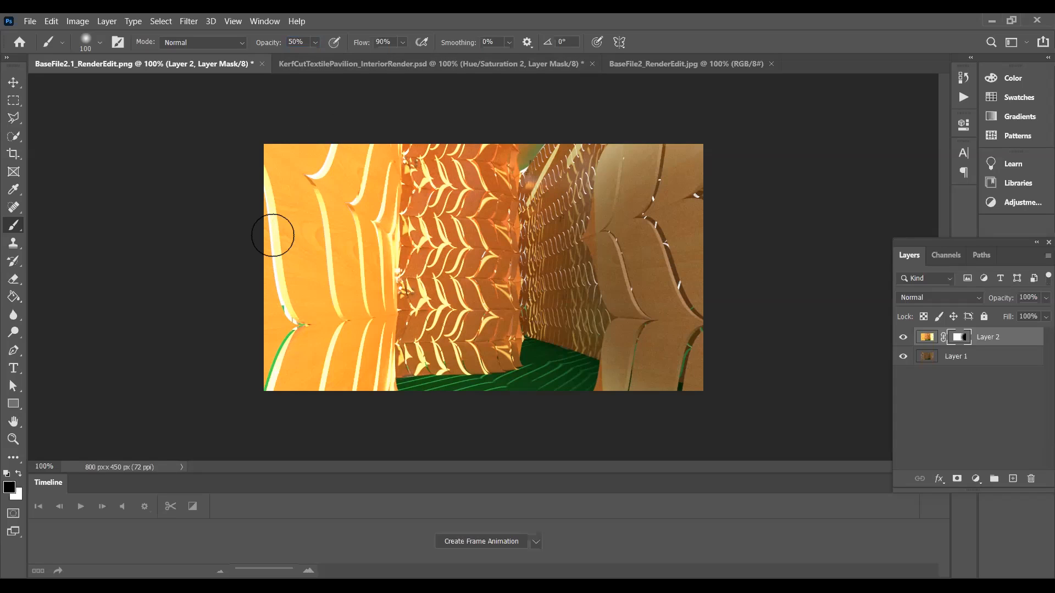
pyautogui.press(']')
pyautogui.press(']')
pyautogui.moveTo(272, 234)
pyautogui.mouseDown()
pyautogui.moveTo(275, 374)
pyautogui.moveTo(266, 216)
pyautogui.moveTo(280, 164)
pyautogui.moveTo(341, 154)
pyautogui.moveTo(442, 110)
pyautogui.moveTo(446, 128)
pyautogui.mouseUp()
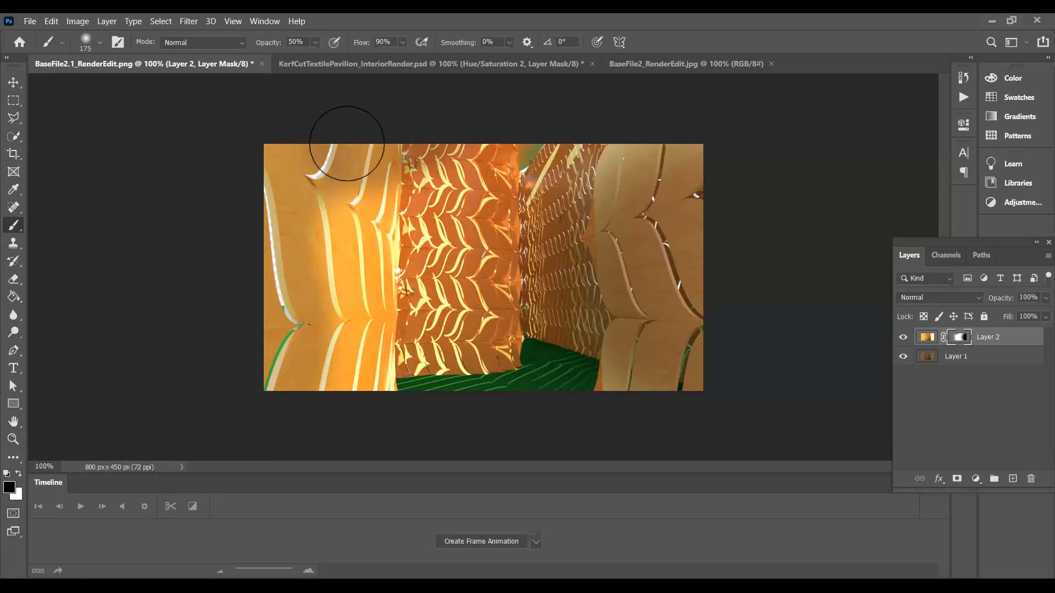
pyautogui.moveTo(299, 189); pyautogui.dragTo(247, 255)
pyautogui.moveTo(244, 304)
pyautogui.mouseDown()
pyautogui.moveTo(267, 337)
pyautogui.moveTo(357, 367)
pyautogui.mouseUp()
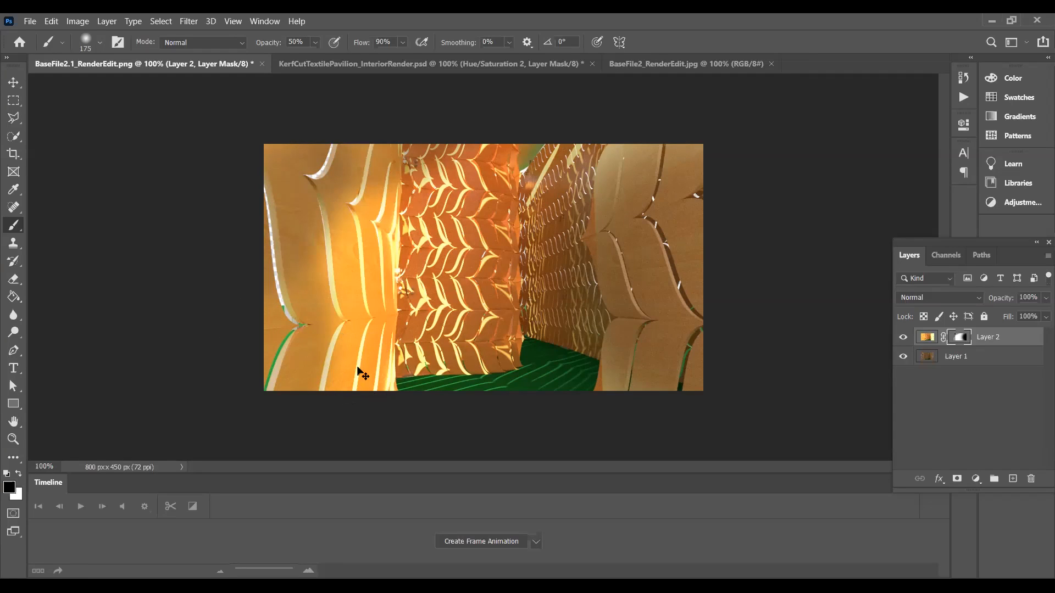
pyautogui.hotkey('ctrl', 'z')
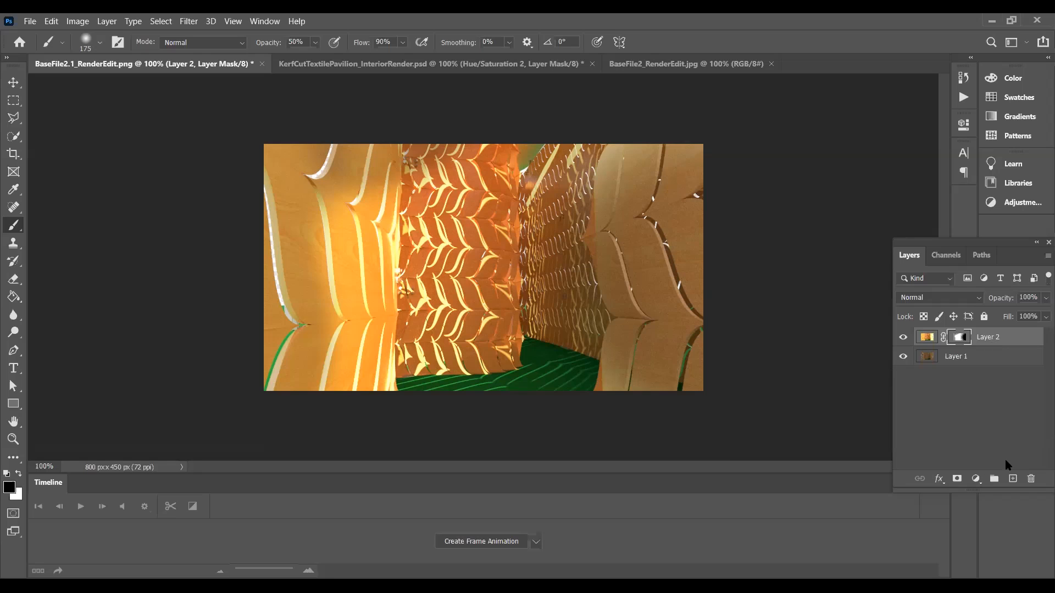
# Step: Add two new layers above Layer 2 and paste the copied grass image onto the upper one, Layer 4
pyautogui.click(1012, 479)
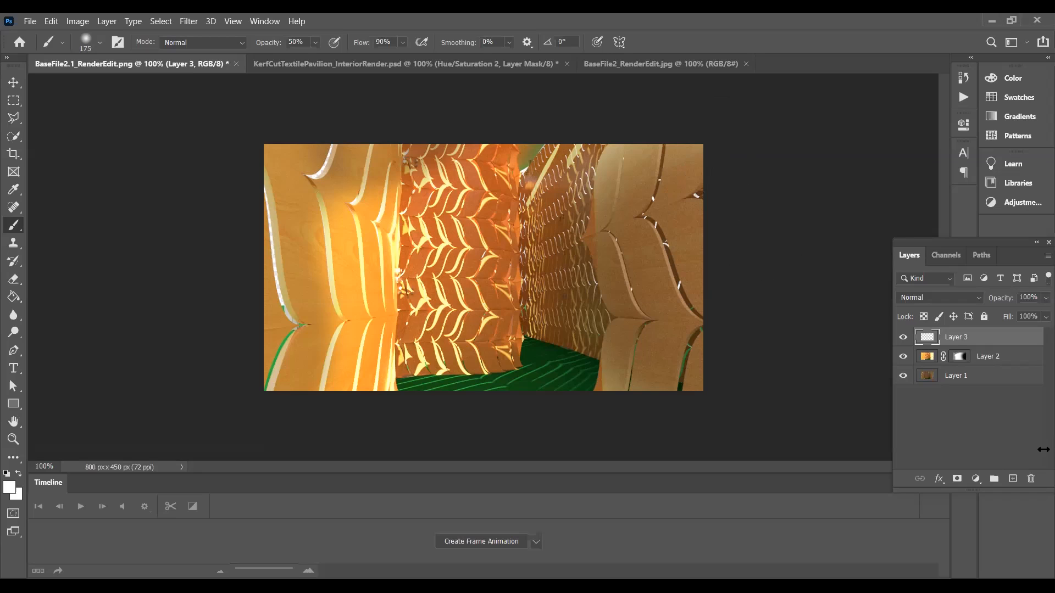
pyautogui.click(1012, 478)
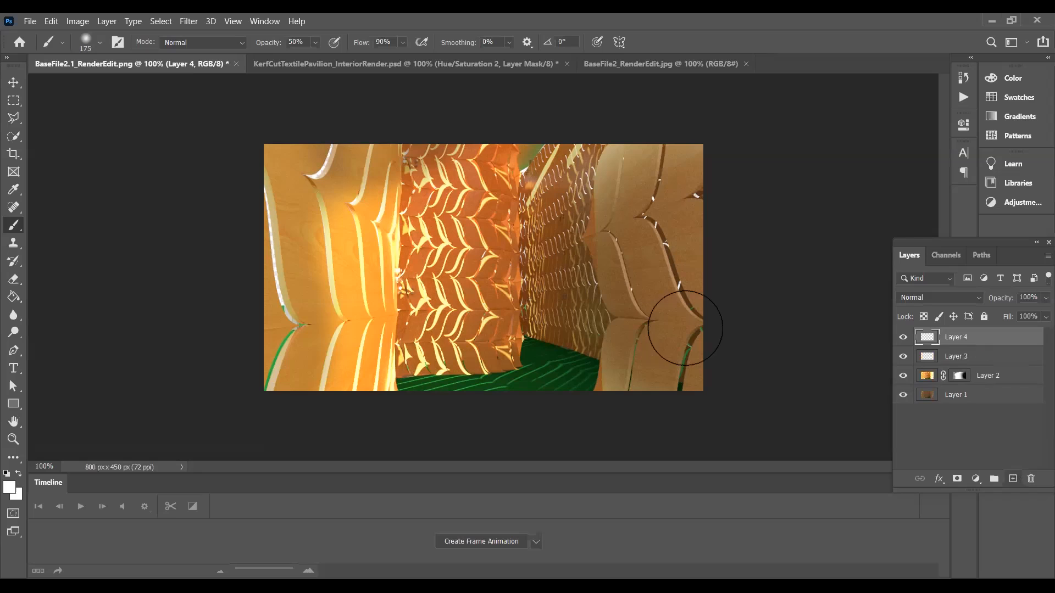
pyautogui.hotkey('ctrl', 'v')
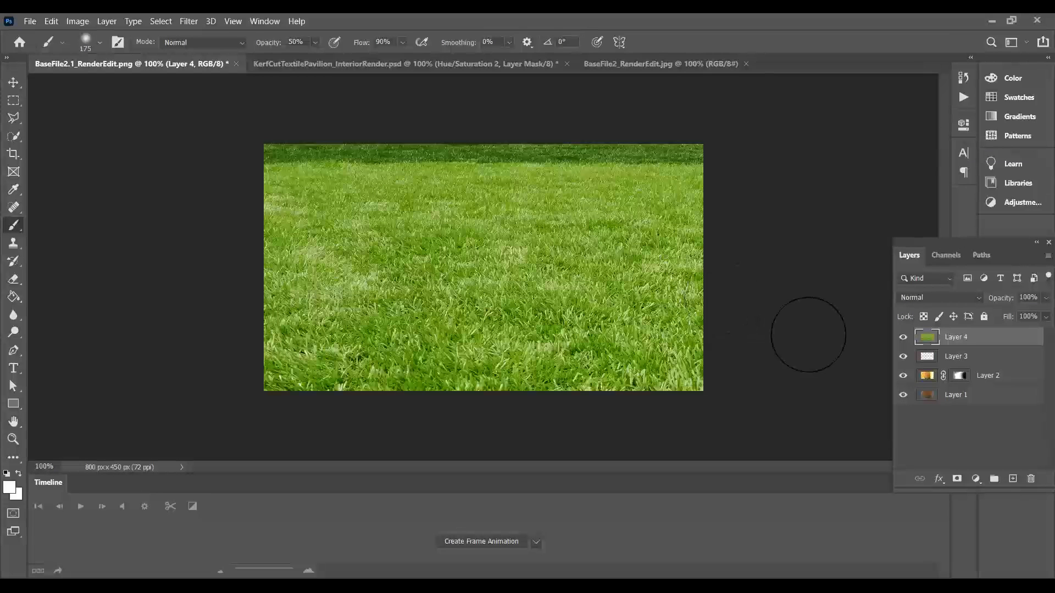
# Step: Hide Layer 4 and select the green floor with the Quick Selection tool at brush size 20
pyautogui.click(902, 338)
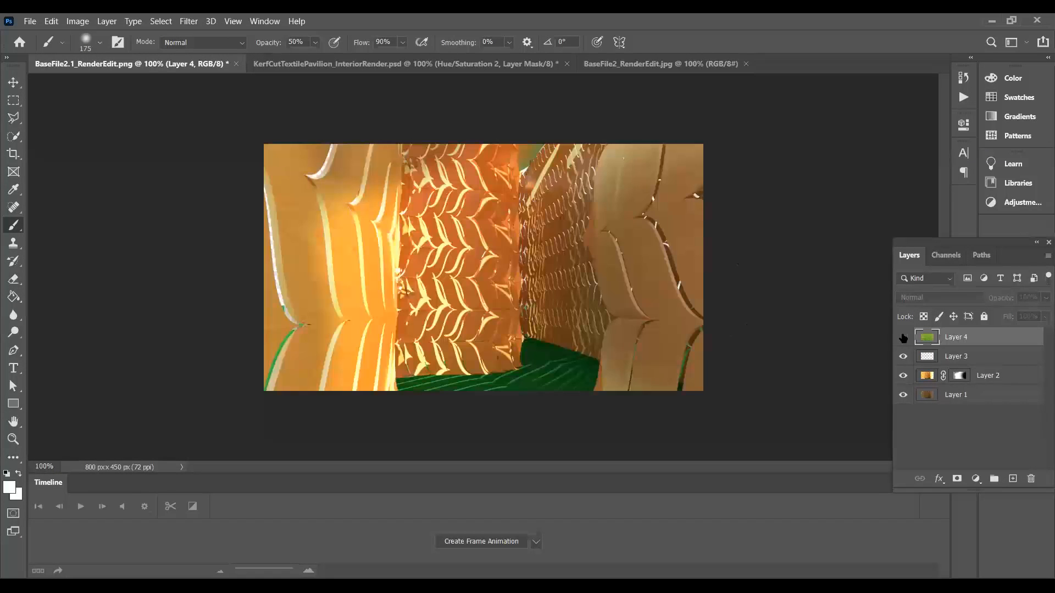
pyautogui.press('w')
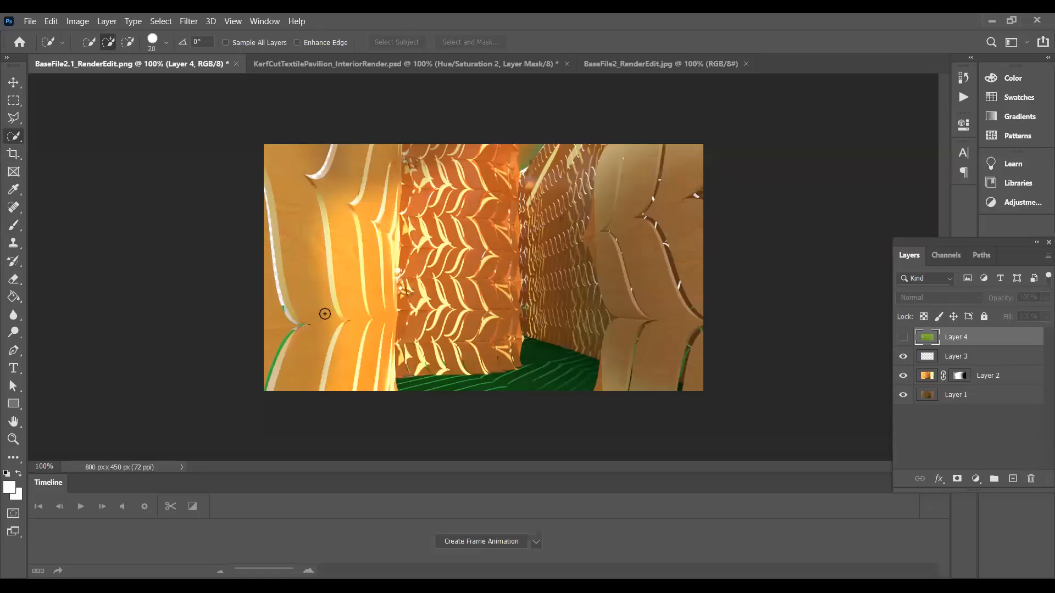
pyautogui.click(555, 380)
pyautogui.moveTo(539, 373); pyautogui.dragTo(539, 365)
pyautogui.click(533, 351)
pyautogui.moveTo(562, 366)
pyautogui.mouseDown()
pyautogui.moveTo(591, 394)
pyautogui.moveTo(587, 372)
pyautogui.moveTo(560, 356)
pyautogui.moveTo(583, 362)
pyautogui.mouseUp()
pyautogui.moveTo(497, 384); pyautogui.dragTo(399, 384)
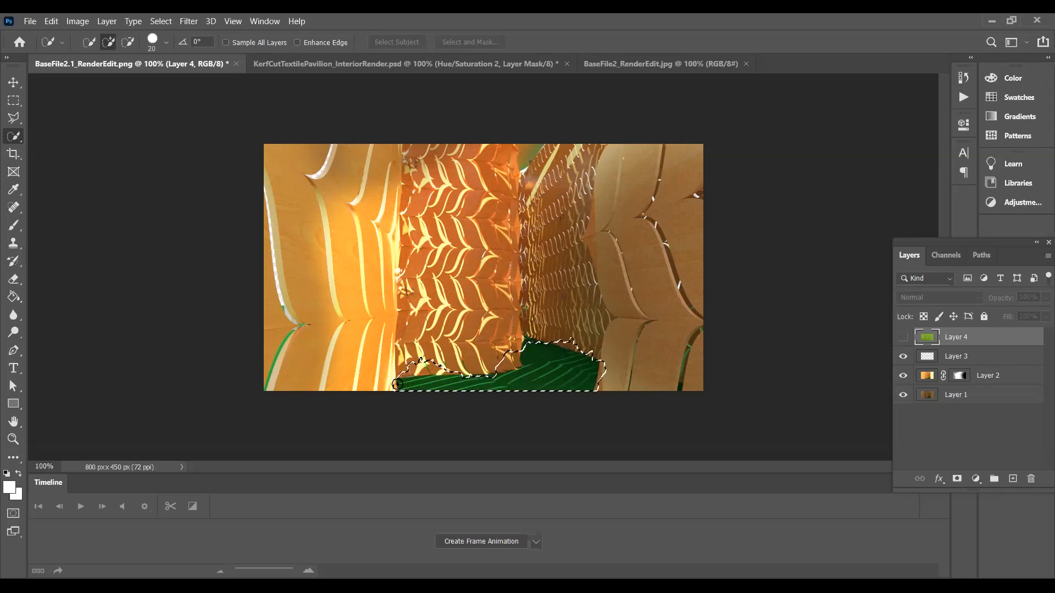
# Step: Subtract the wall areas above the floor from the selection with the Polygonal Lasso
pyautogui.click(15, 119)
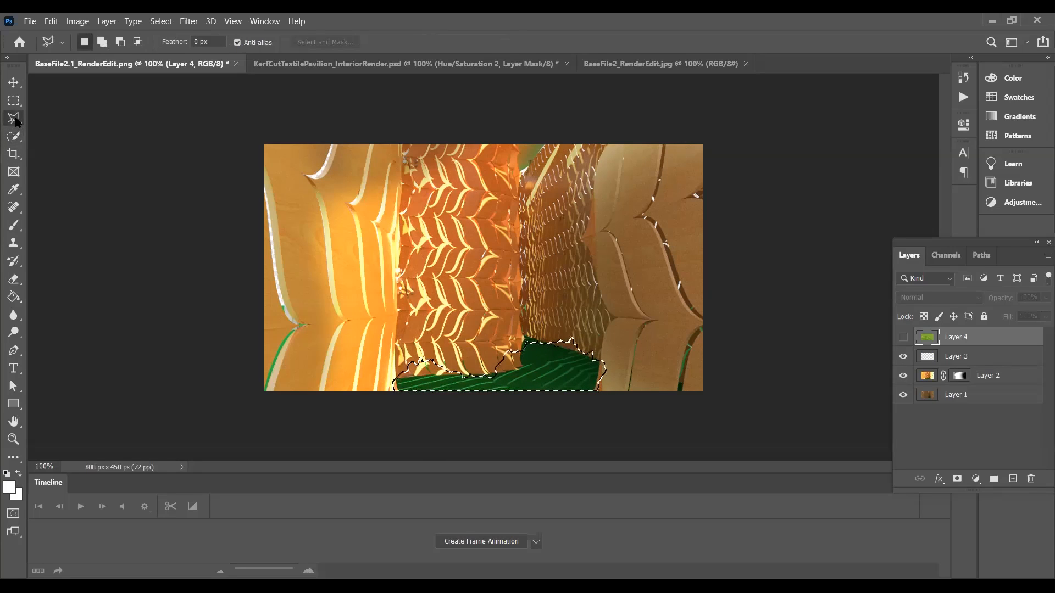
pyautogui.click(121, 42)
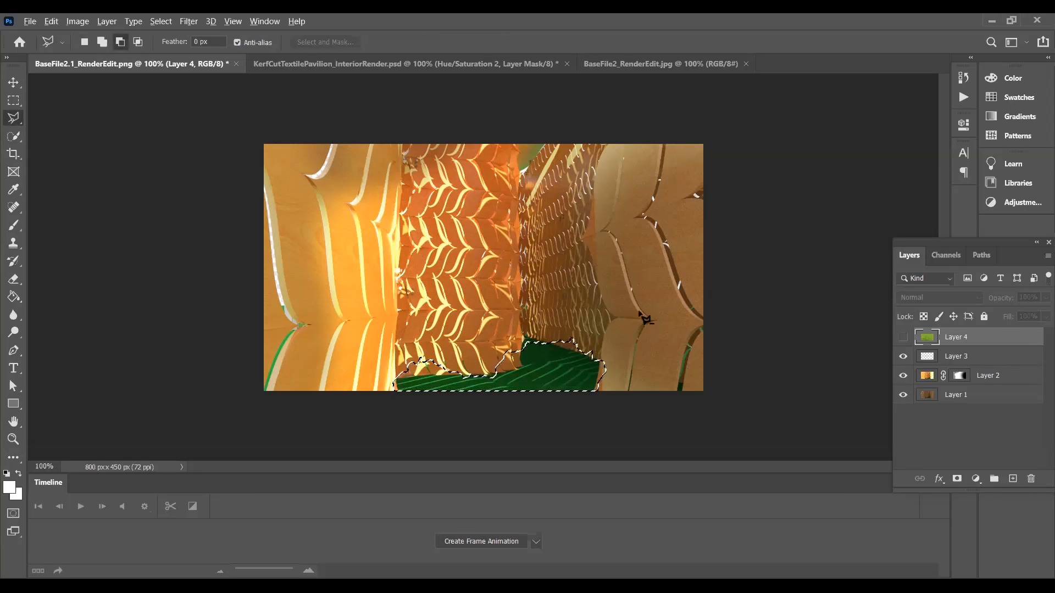
pyautogui.click(639, 314)
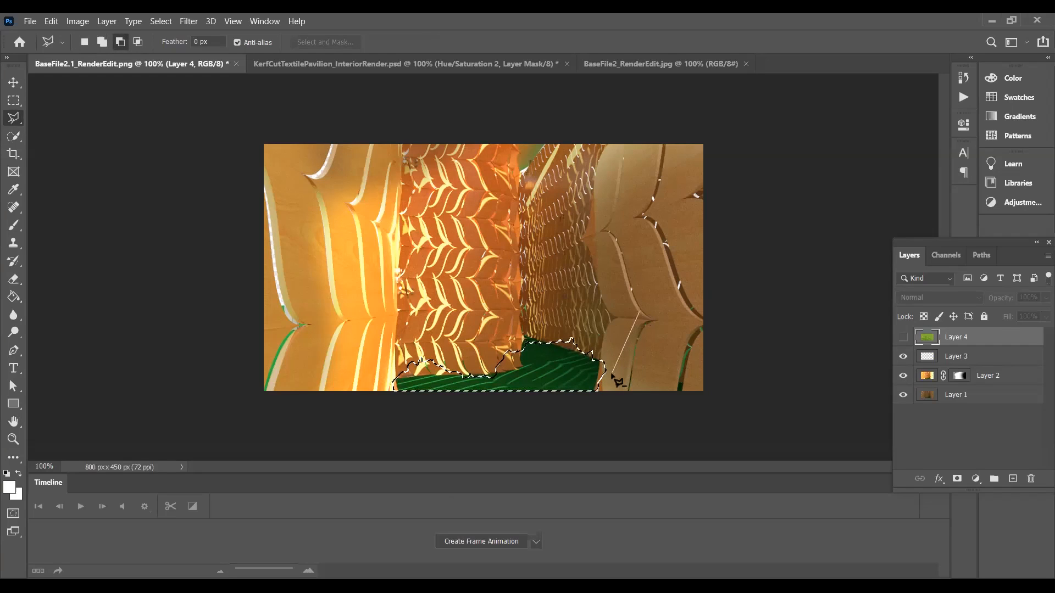
pyautogui.click(529, 339)
pyautogui.doubleClick(626, 284)
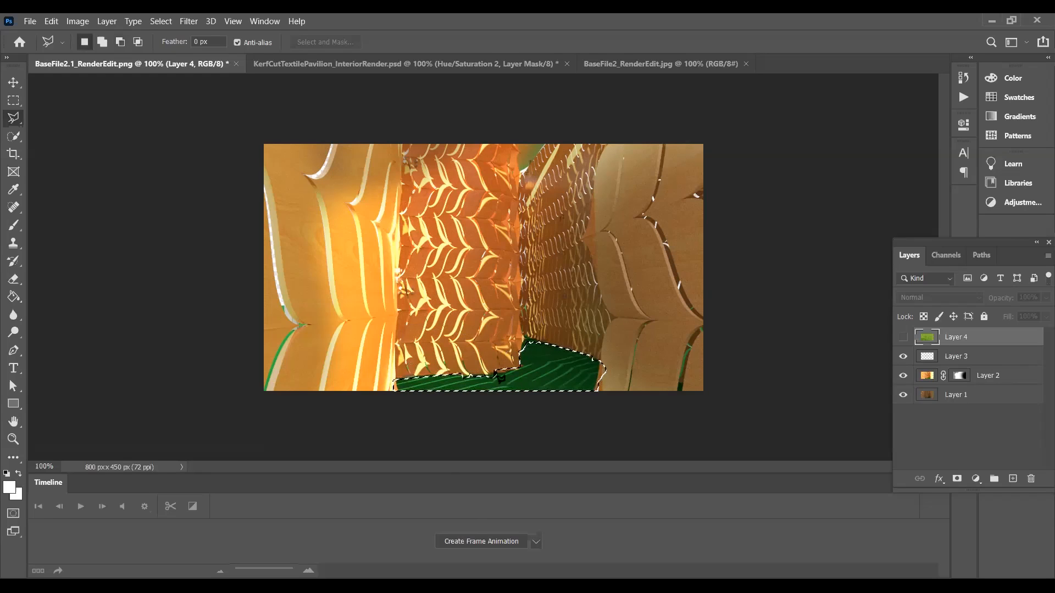
# Step: Extend the floor selection up to the lower edge of the central wall with the Quick Selection tool
pyautogui.scroll(5, 487, 379)
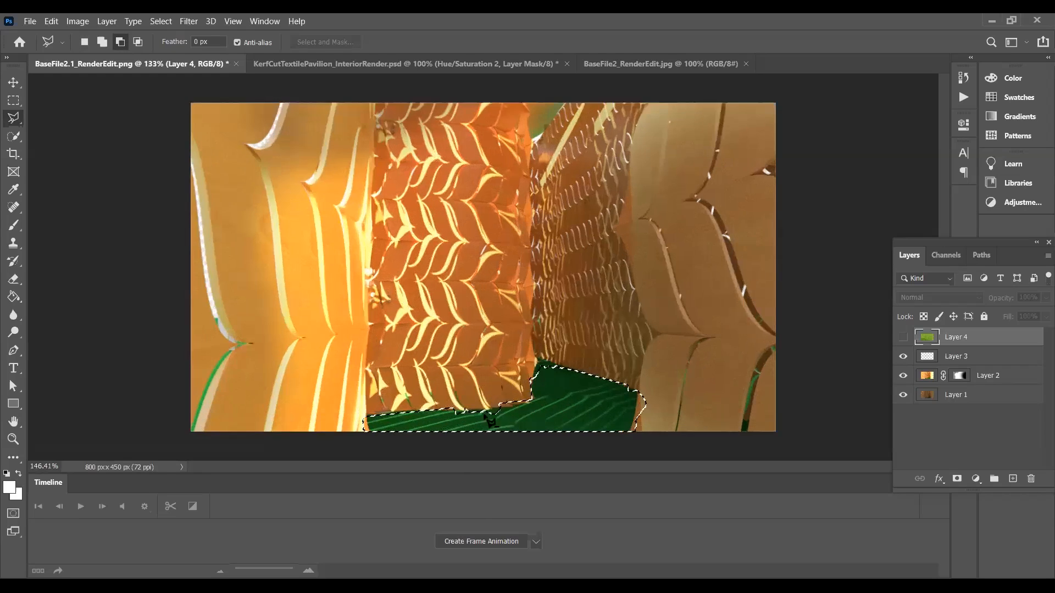
pyautogui.scroll(5, 501, 466)
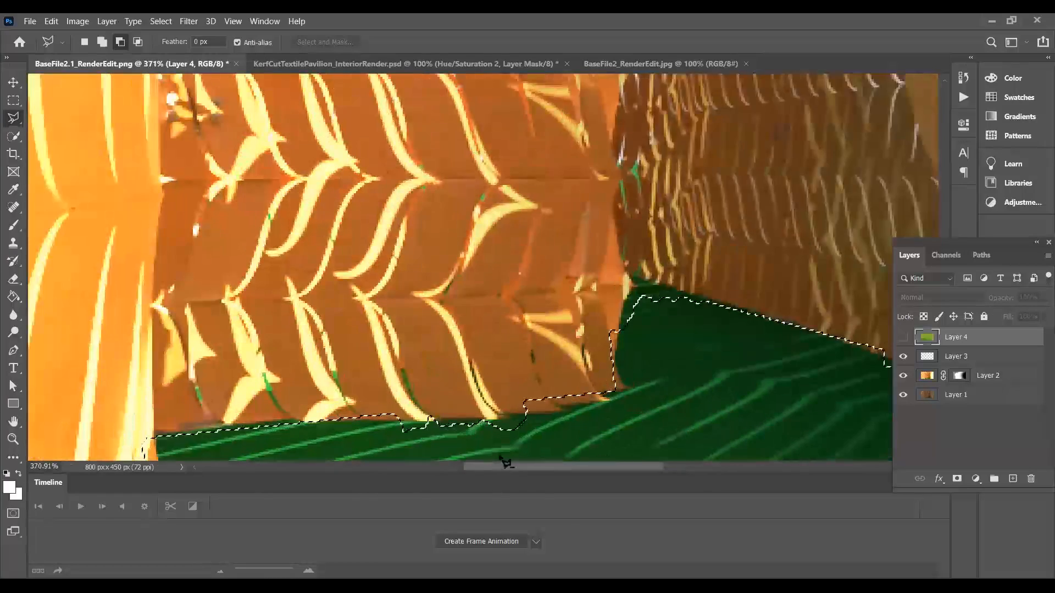
pyautogui.press('w')
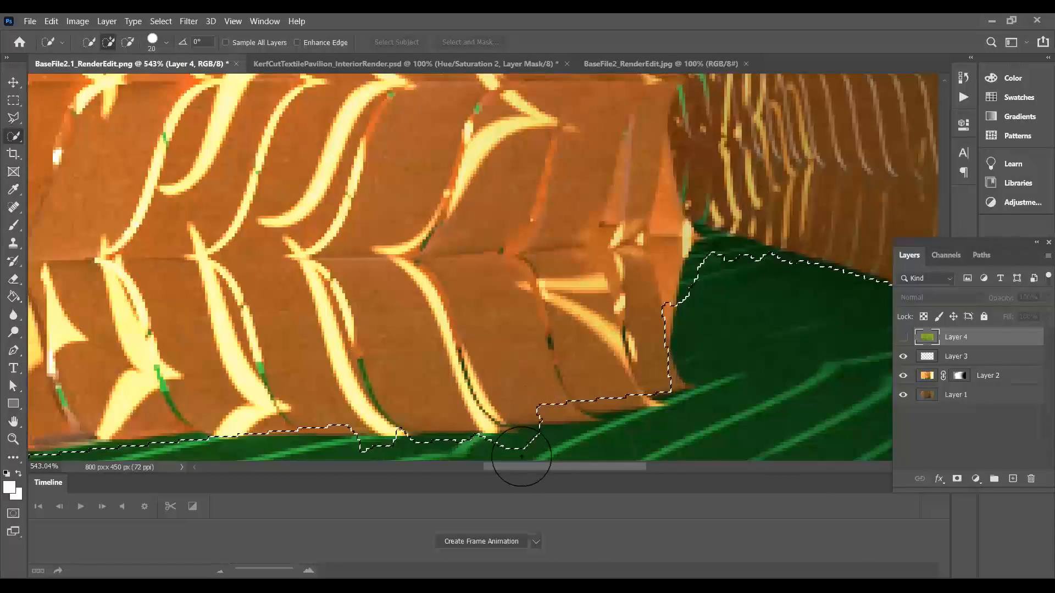
pyautogui.scroll(-3, 511, 225)
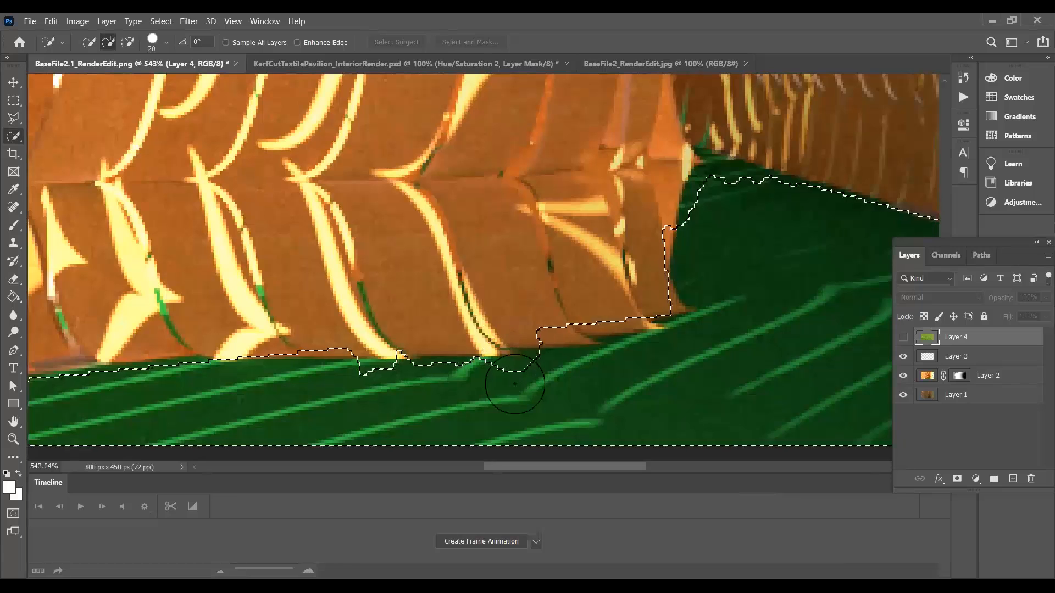
pyautogui.click(514, 385)
pyautogui.click(379, 394)
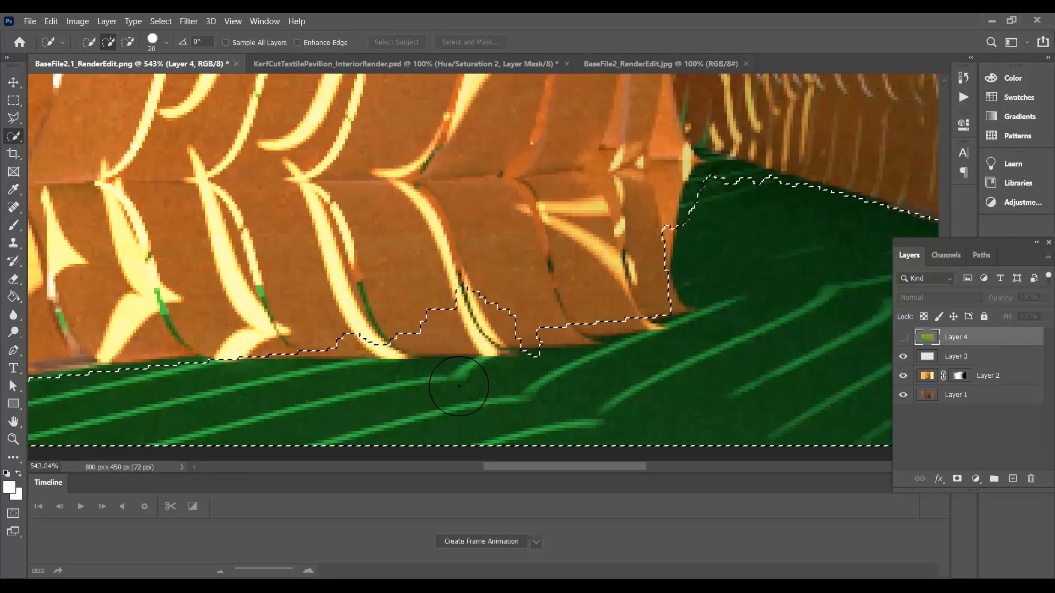
# Step: Make Layer 4 visible and mask its grass to the floor selection
pyautogui.click(903, 337)
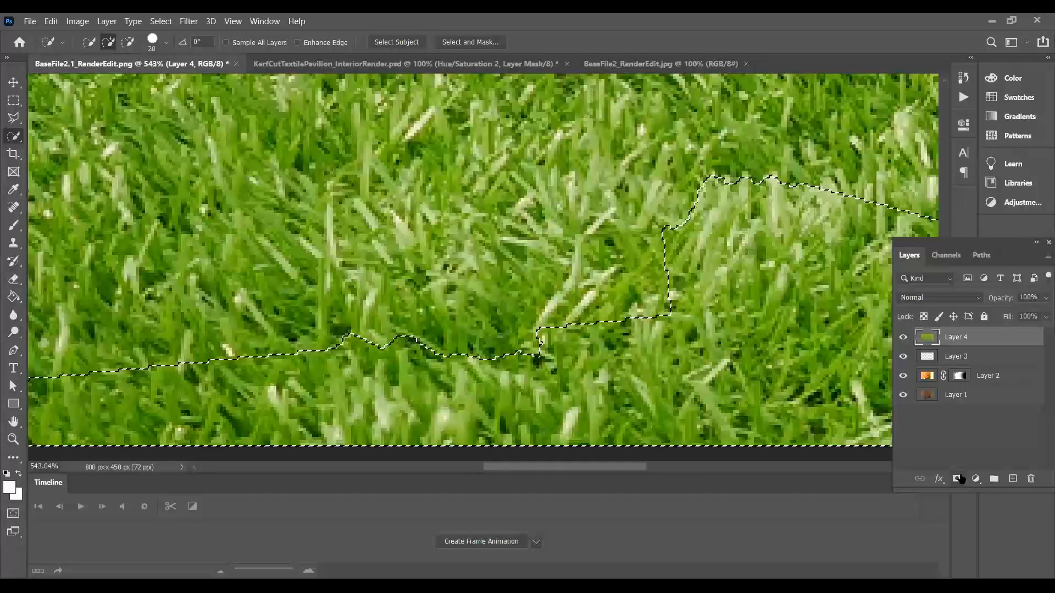
pyautogui.click(956, 478)
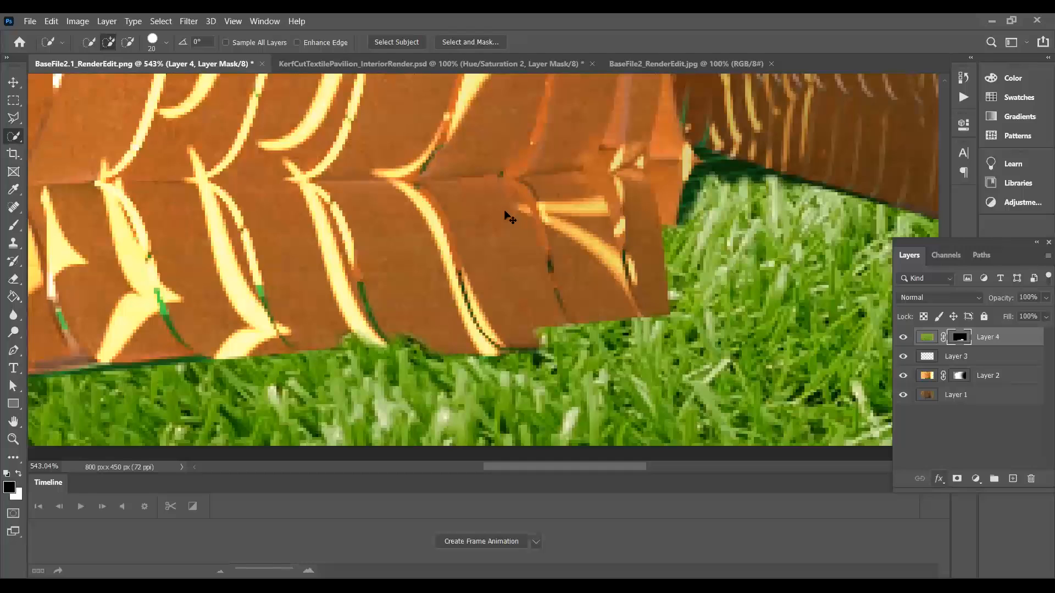
pyautogui.scroll(-2, 482, 365)
pyautogui.scroll(-6, 482, 365)
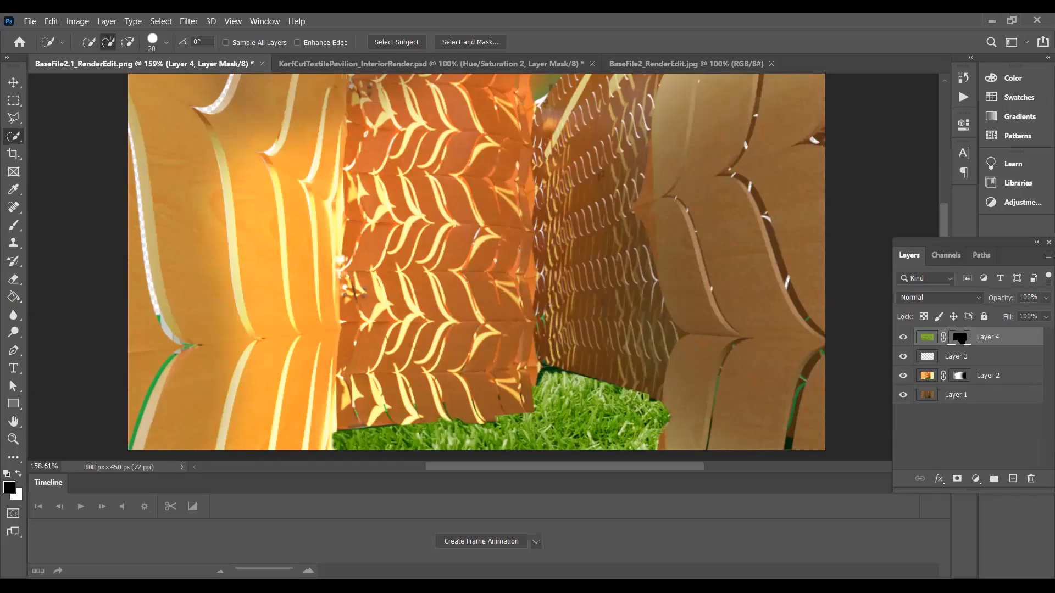
# Step: Feather Layer 4's mask by 4.2 px and collapse the mask properties
pyautogui.doubleClick(959, 337)
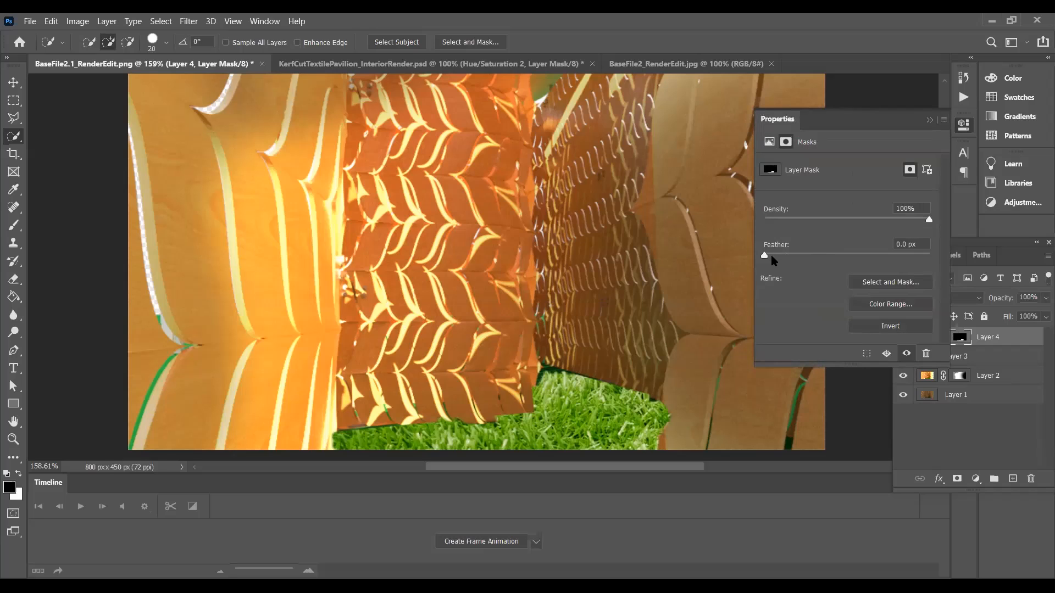
pyautogui.moveTo(766, 256); pyautogui.dragTo(801, 257)
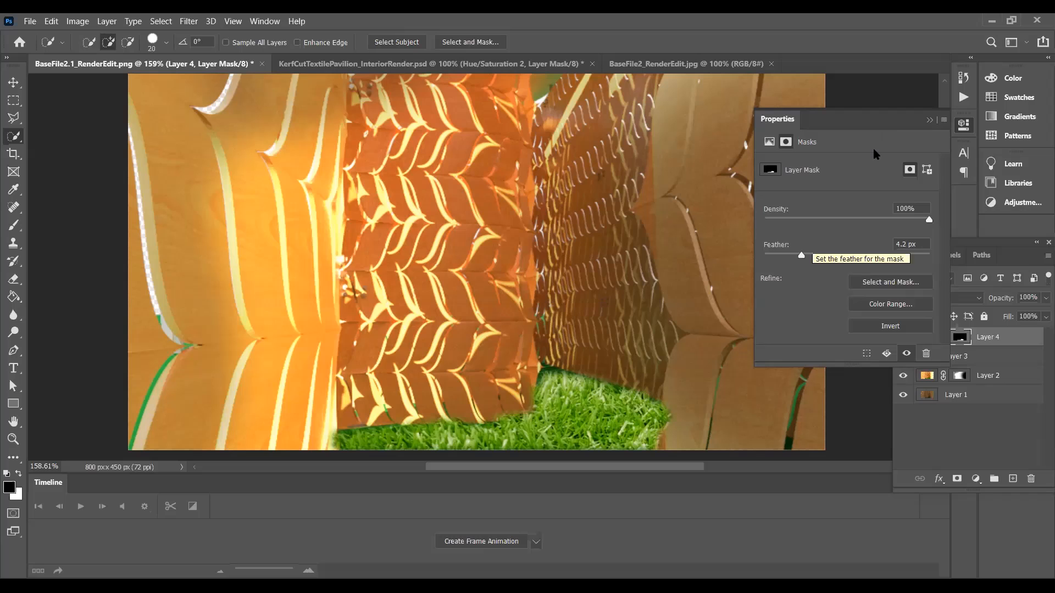
pyautogui.moveTo(874, 119); pyautogui.dragTo(850, 173)
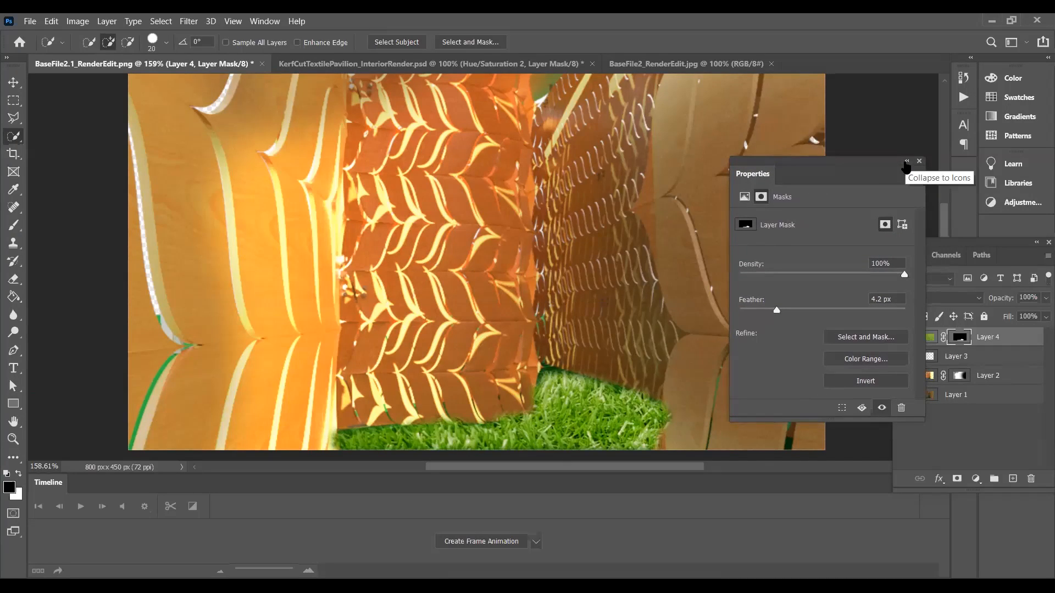
pyautogui.click(906, 162)
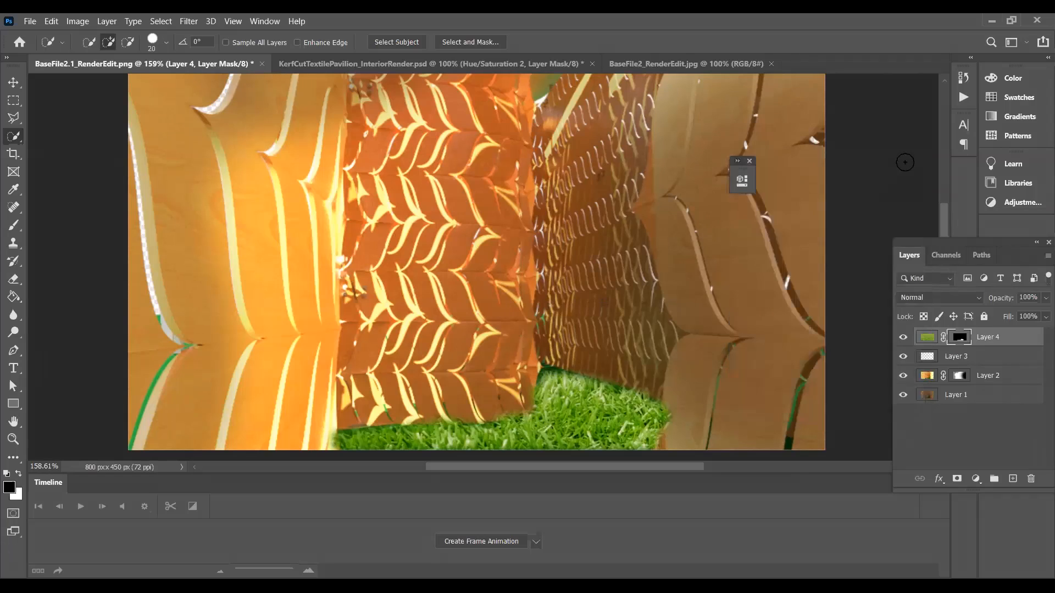
# Step: Set Layer 4's opacity to 30%
pyautogui.click(1042, 299)
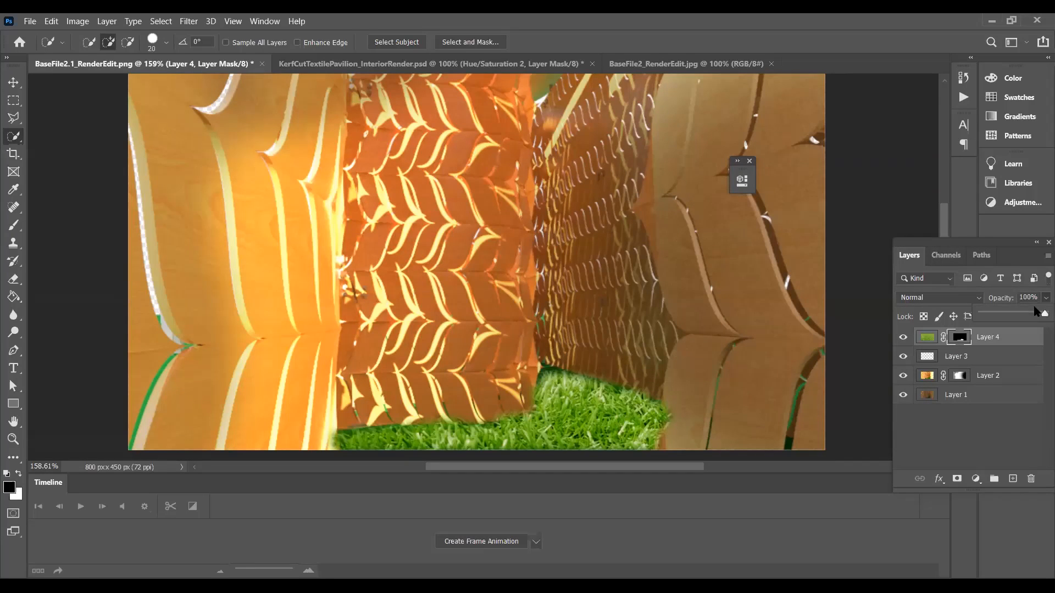
pyautogui.click(1037, 297)
pyautogui.write('30')
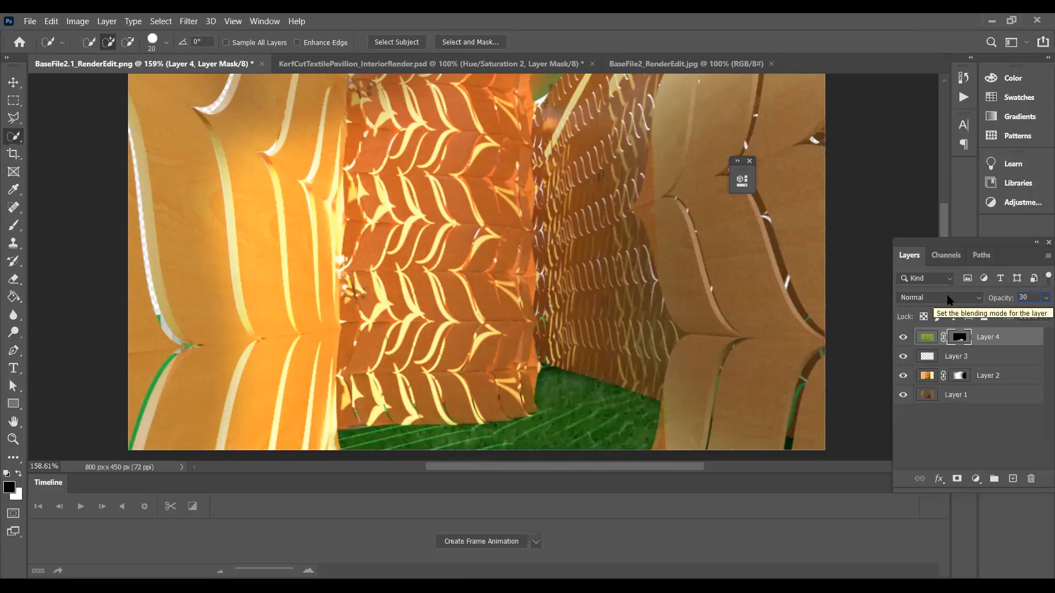
pyautogui.press('Return')
# Step: Select Layer 3 and compare the floor with Layer 4 hidden and shown
pyautogui.click(1007, 359)
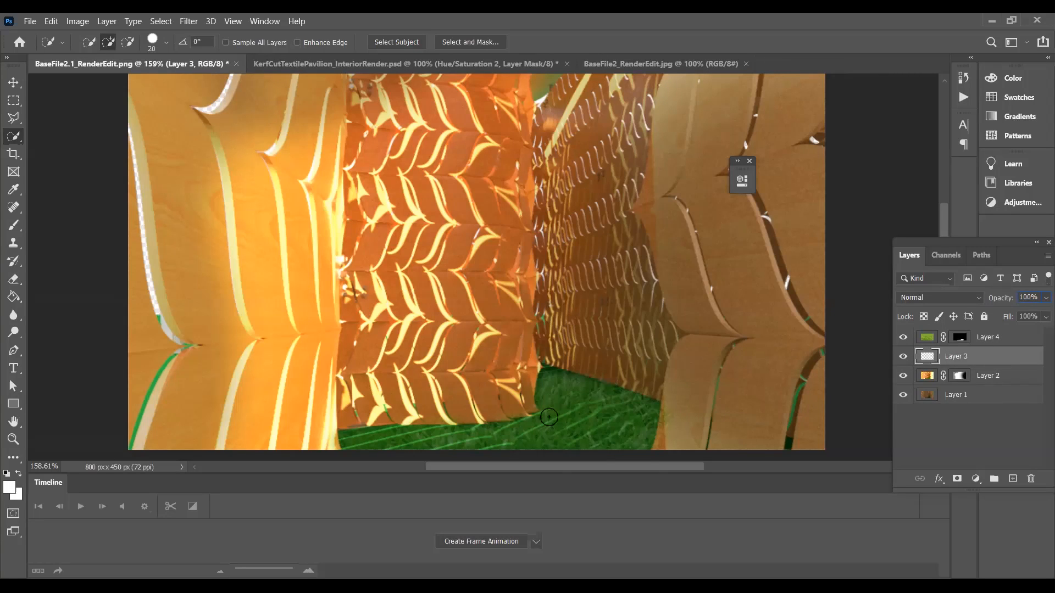
pyautogui.click(902, 337)
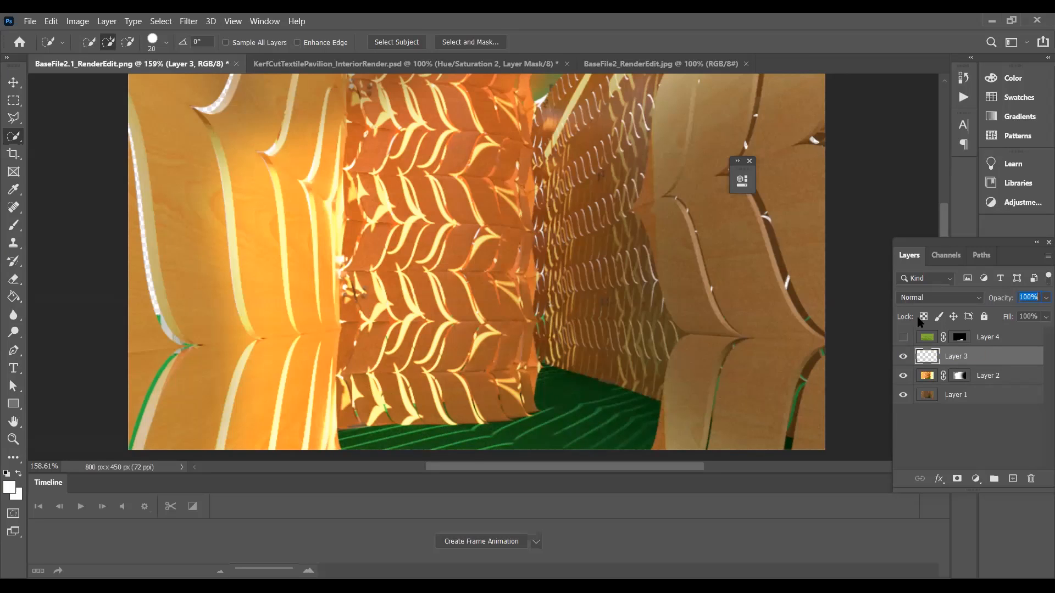
pyautogui.click(903, 339)
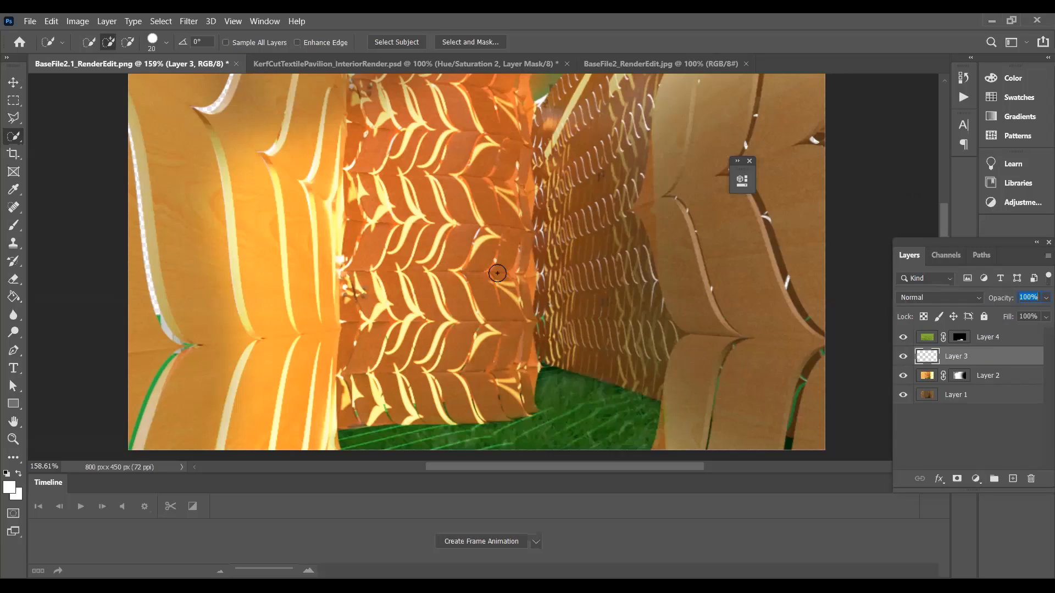
# Step: Load Layer 4's mask as a selection around the grass floor
pyautogui.click(11, 86)
pyautogui.click(959, 338)
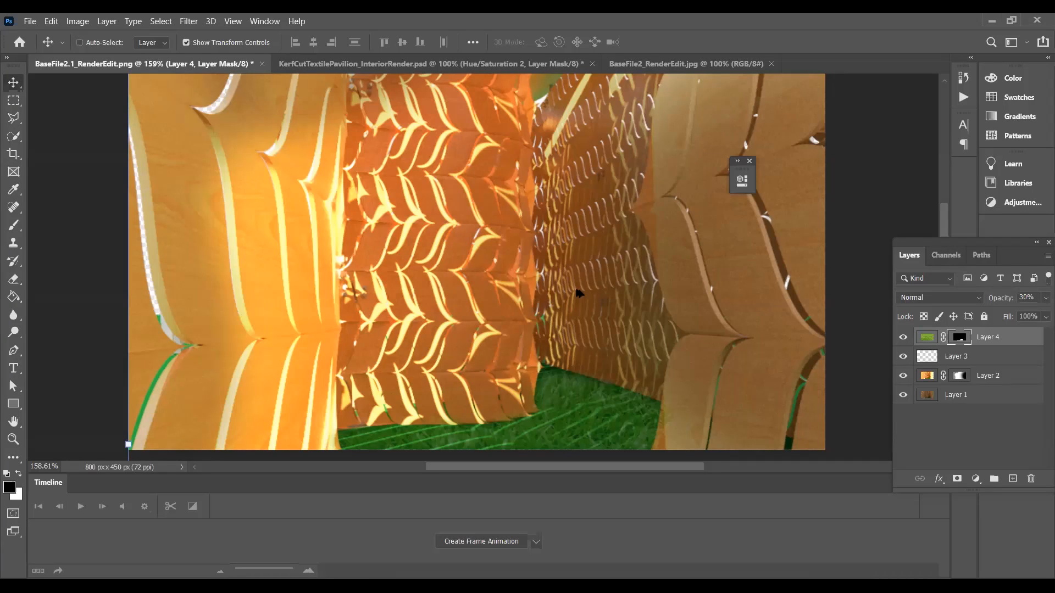
pyautogui.hotkey('ctrl', 's')
pyautogui.scroll(-2, 641, 324)
pyautogui.scroll(-2, 639, 339)
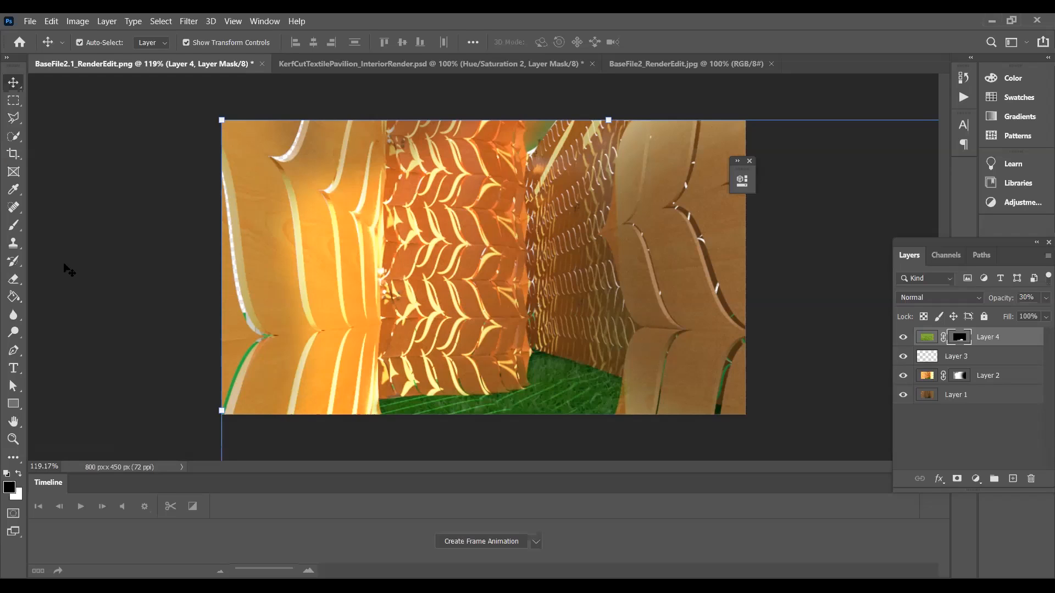
pyautogui.click(52, 185)
pyautogui.click(13, 101)
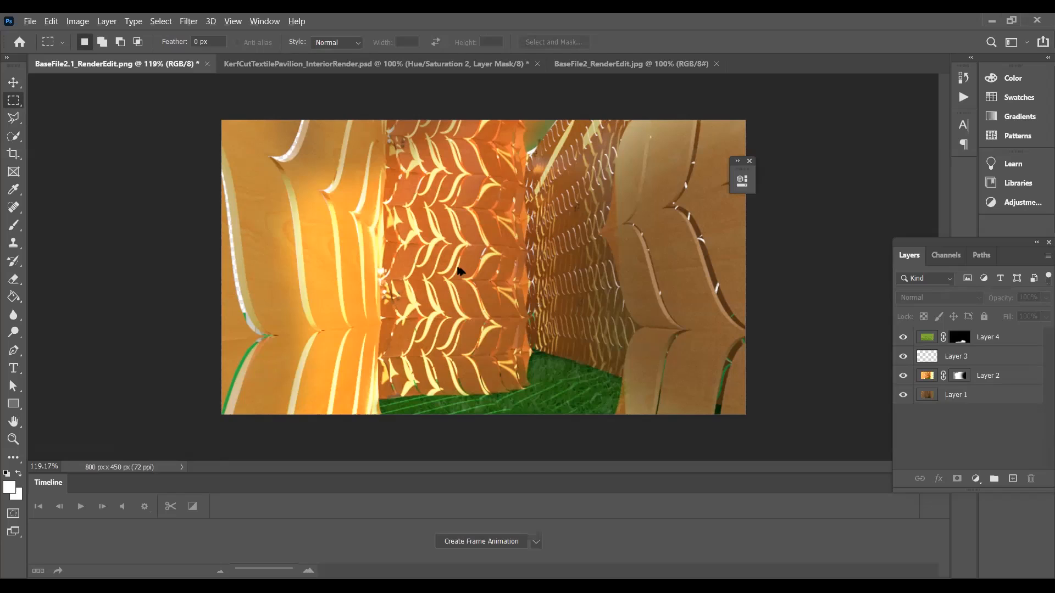
pyautogui.click(963, 339)
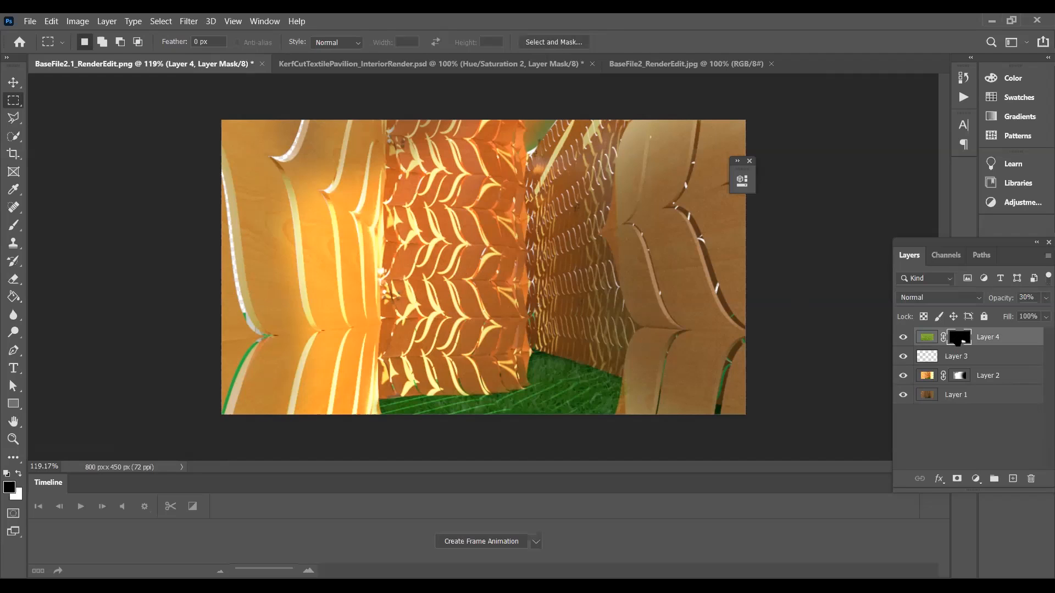
pyautogui.keyDown('ctrl'); pyautogui.click(963, 339); pyautogui.keyUp('ctrl')
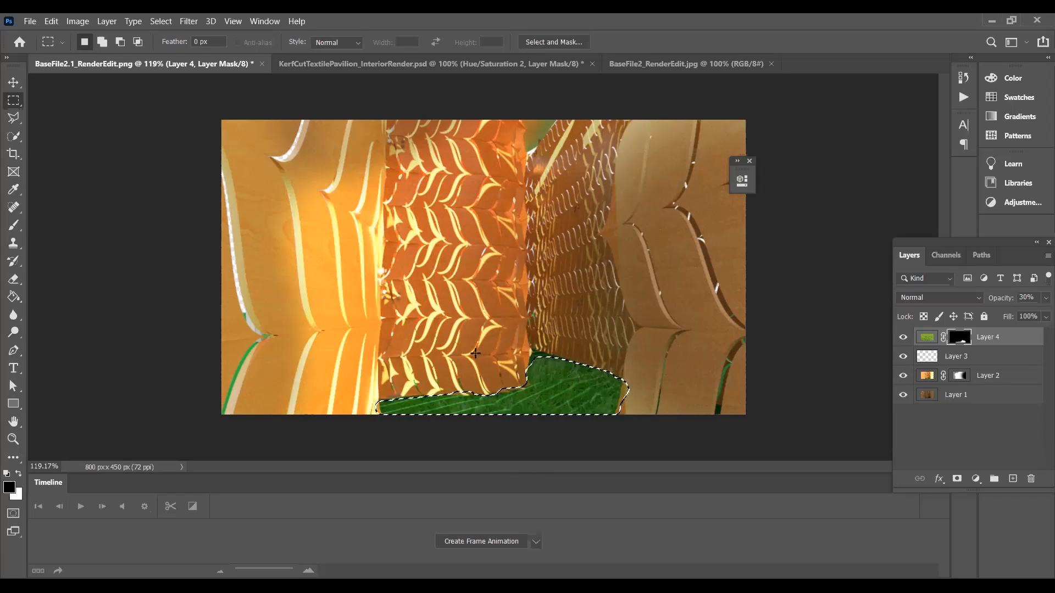
# Step: Add the green slit in the far-left wall panel to the selection, sampling Layer 1 with a size 6 Quick Selection brush
pyautogui.scroll(5, 438, 397)
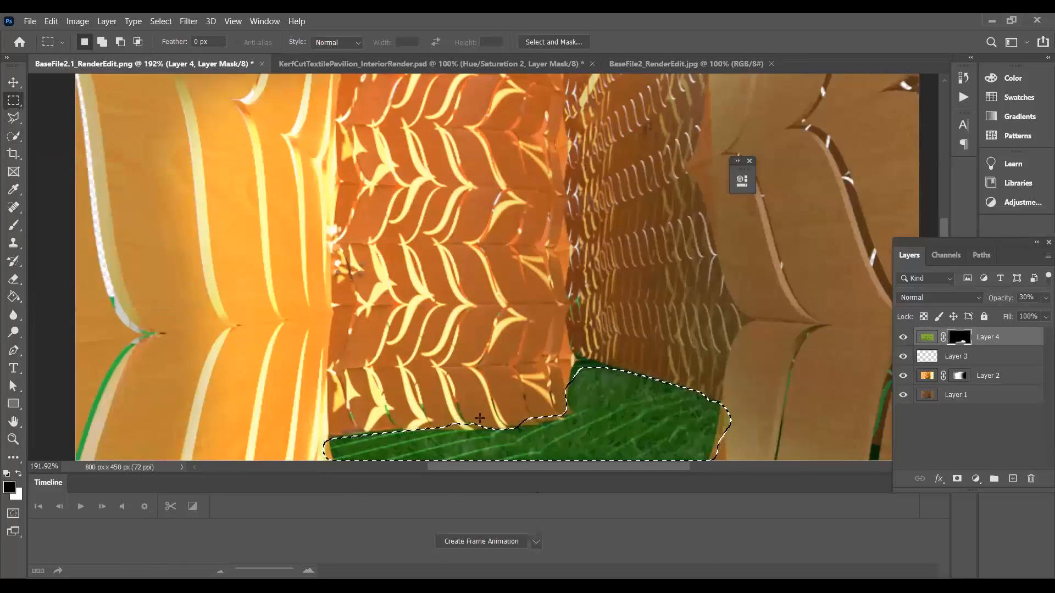
pyautogui.click(14, 137)
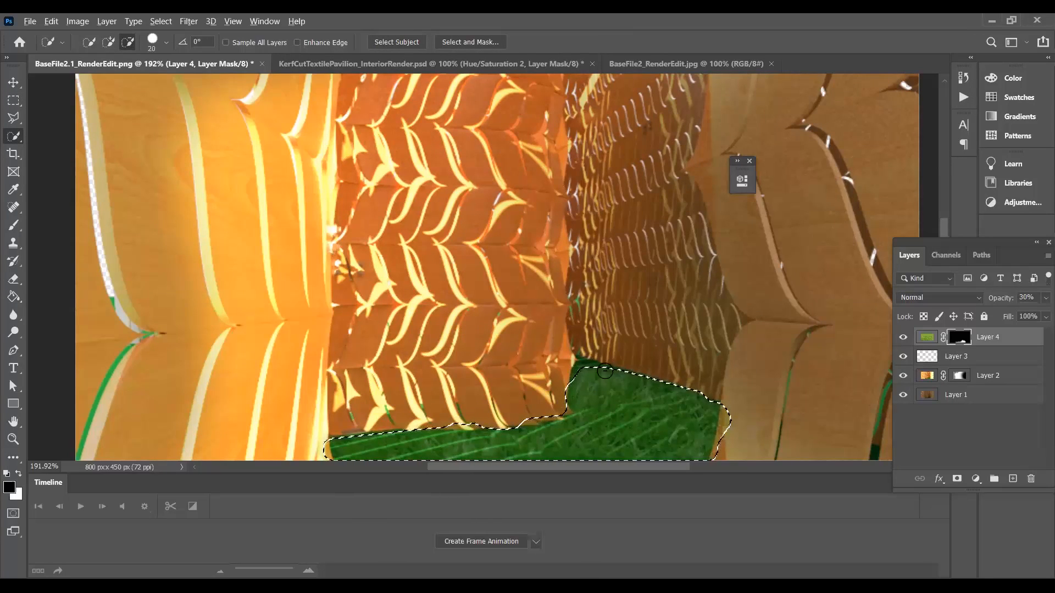
pyautogui.scroll(-2, 159, 359)
pyautogui.scroll(10, 166, 366)
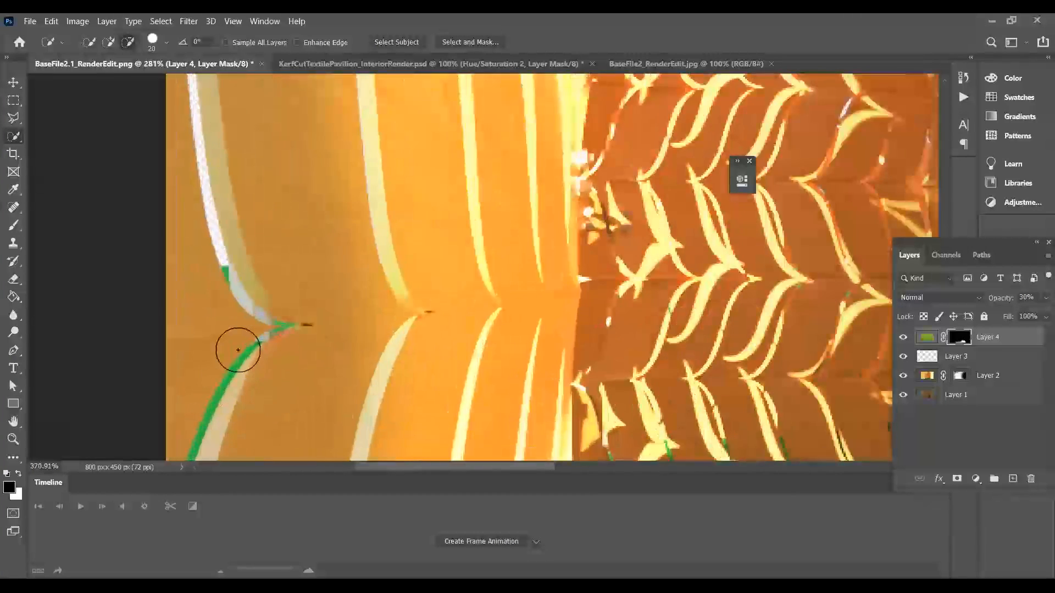
pyautogui.press('[')
pyautogui.press('[')
pyautogui.press('[')
pyautogui.press('[')
pyautogui.press('[')
pyautogui.press('[')
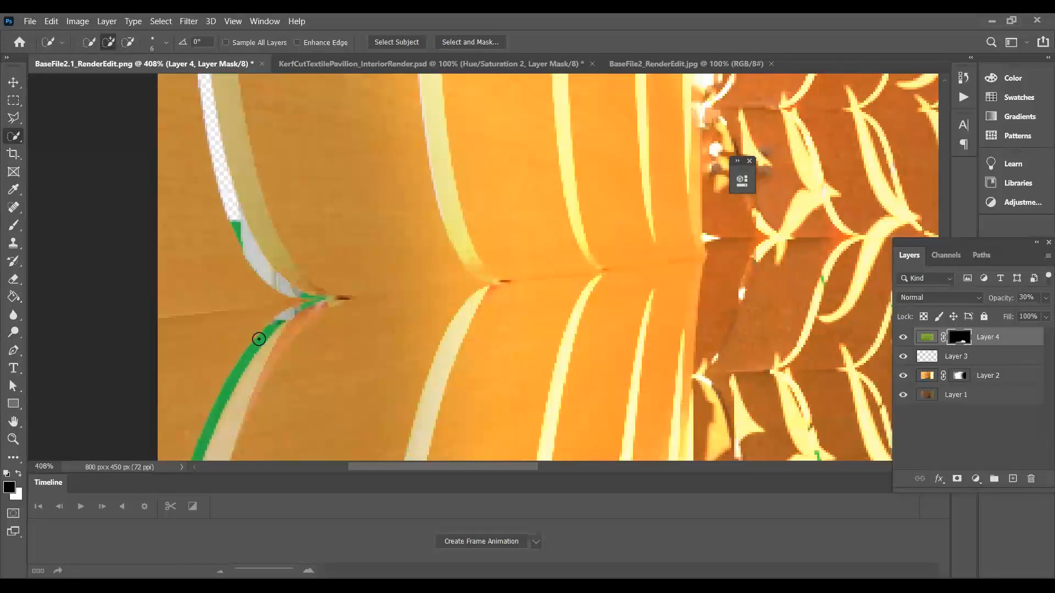
pyautogui.click(968, 393)
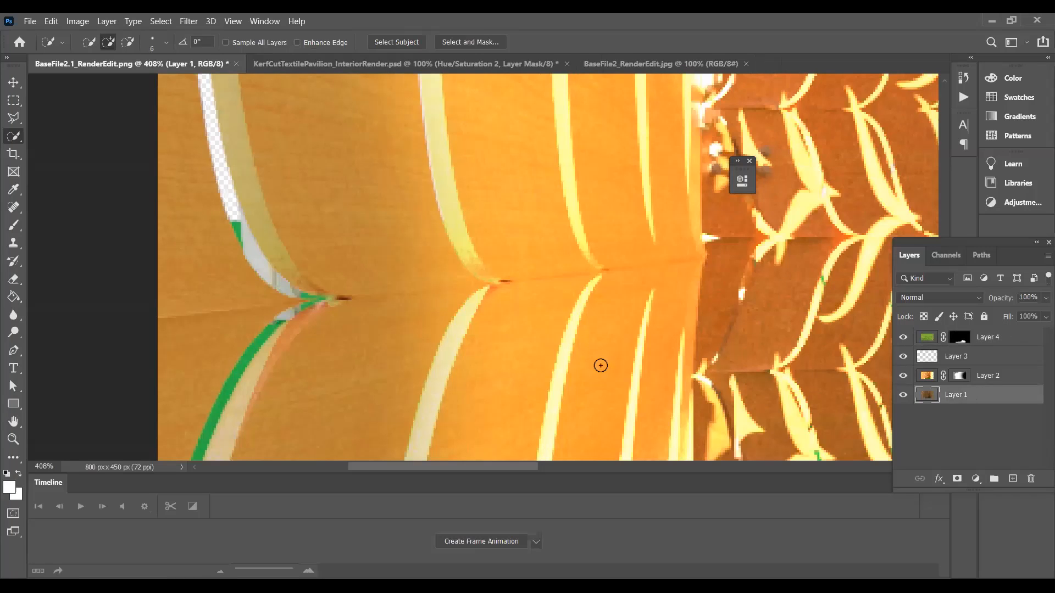
pyautogui.click(260, 338)
pyautogui.click(236, 366)
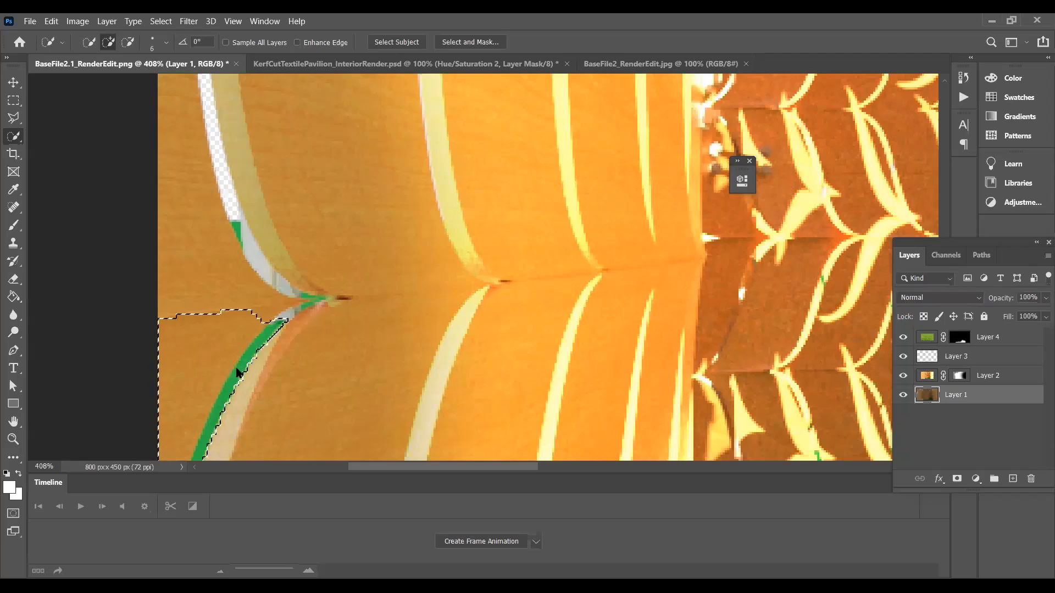
# Step: Subtract the surrounding wood panel from the selection so it follows the lower green slit
pyautogui.keyDown('alt'); pyautogui.click(205, 350); pyautogui.keyUp('alt')
pyautogui.keyDown('alt'); pyautogui.click(238, 311); pyautogui.keyUp('alt')
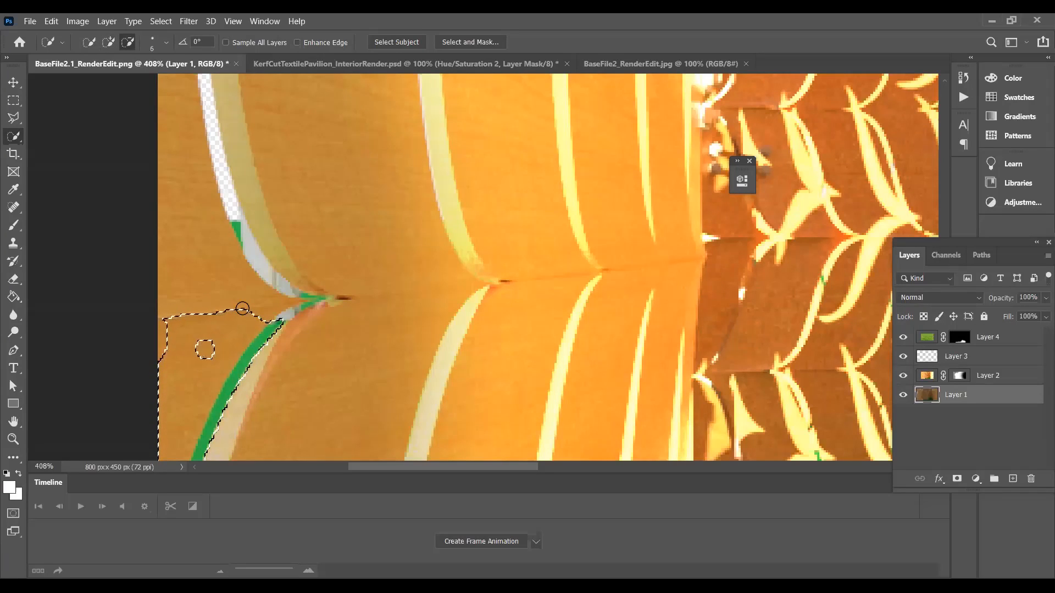
pyautogui.moveTo(236, 313)
pyautogui.mouseDown()
pyautogui.moveTo(186, 344)
pyautogui.moveTo(169, 393)
pyautogui.mouseUp()
pyautogui.moveTo(218, 350); pyautogui.dragTo(253, 313)
pyautogui.keyDown('alt'); pyautogui.click(217, 362); pyautogui.keyUp('alt')
# Step: Add the small green patch in the upper slit to the selection and trim the excess wood around both green areas
pyautogui.click(236, 229)
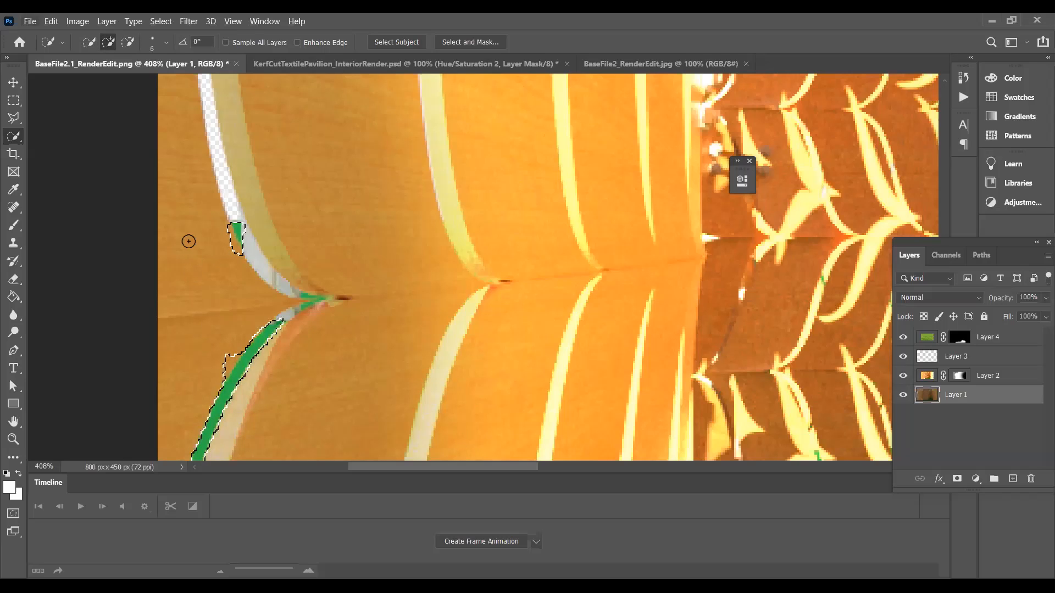
pyautogui.click(237, 256)
pyautogui.click(230, 233)
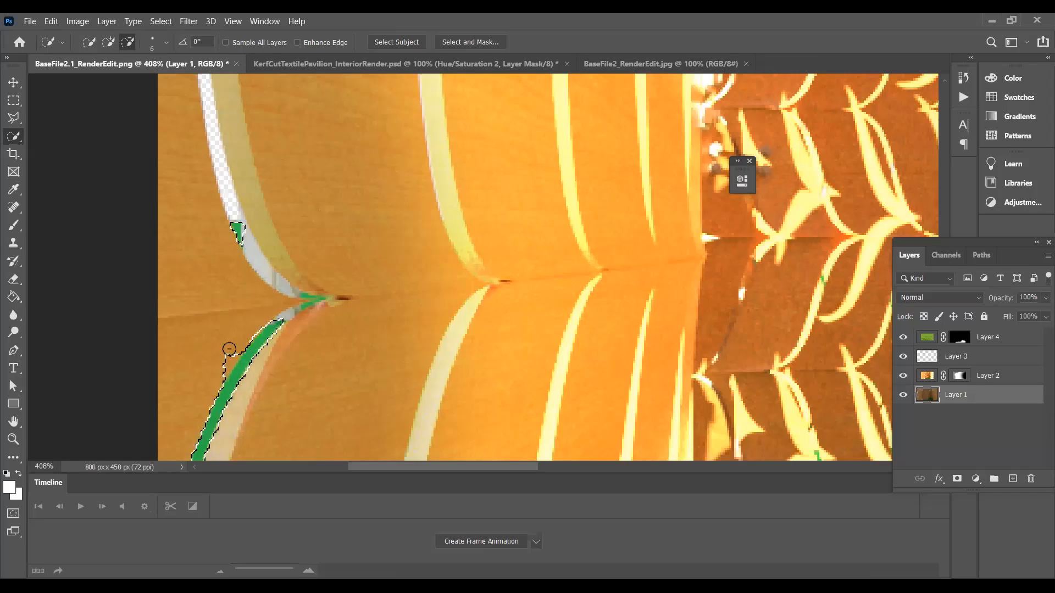
pyautogui.click(224, 367)
# Step: Target Layer 4's mask with white as the foreground color, inspect the selected slit and clear the selection
pyautogui.scroll(-3, 252, 264)
pyautogui.scroll(-4, 253, 265)
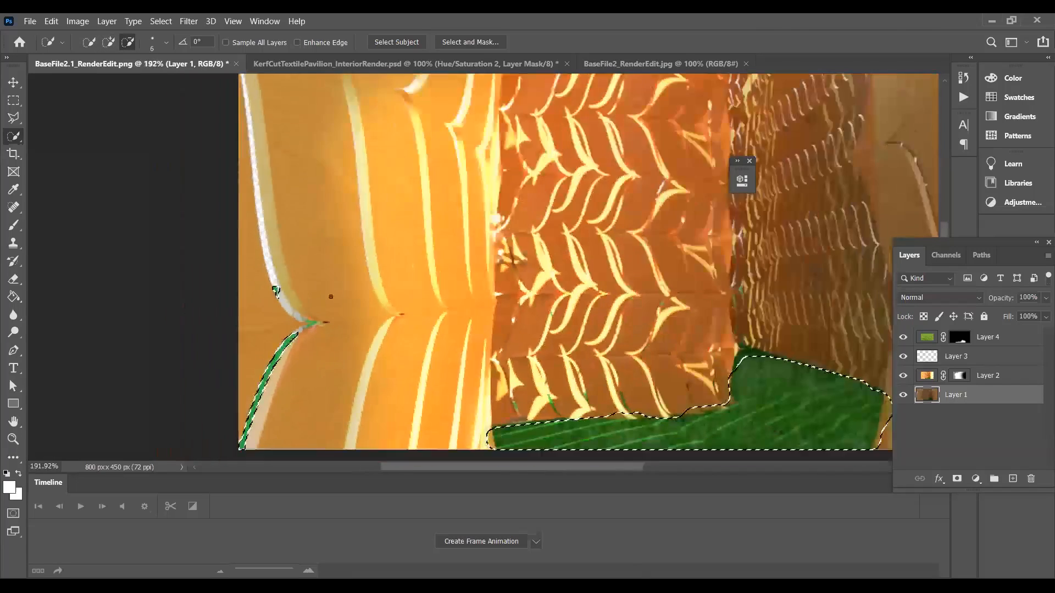
pyautogui.click(960, 341)
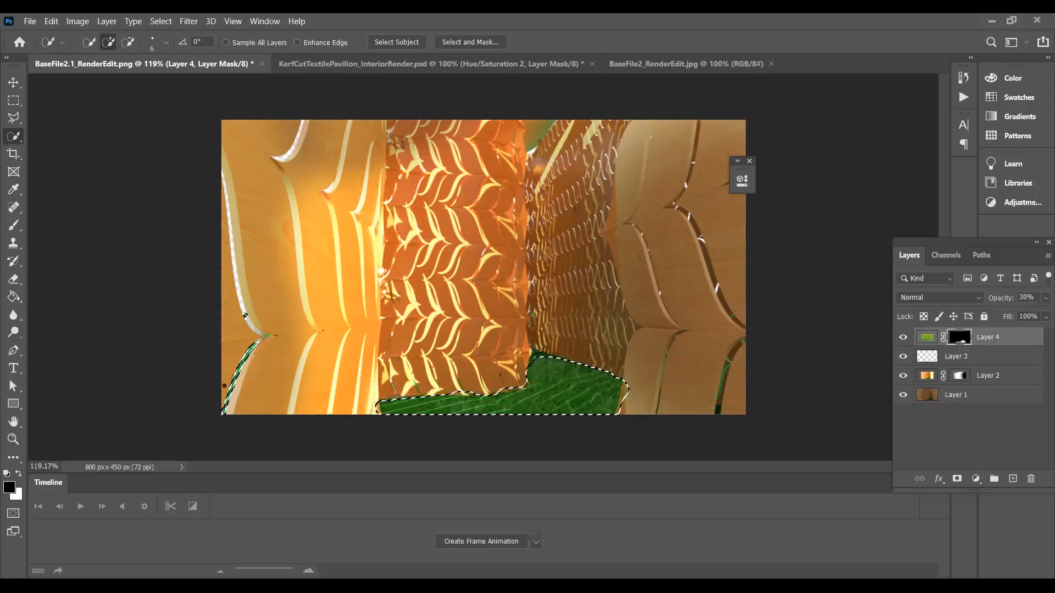
pyautogui.click(19, 474)
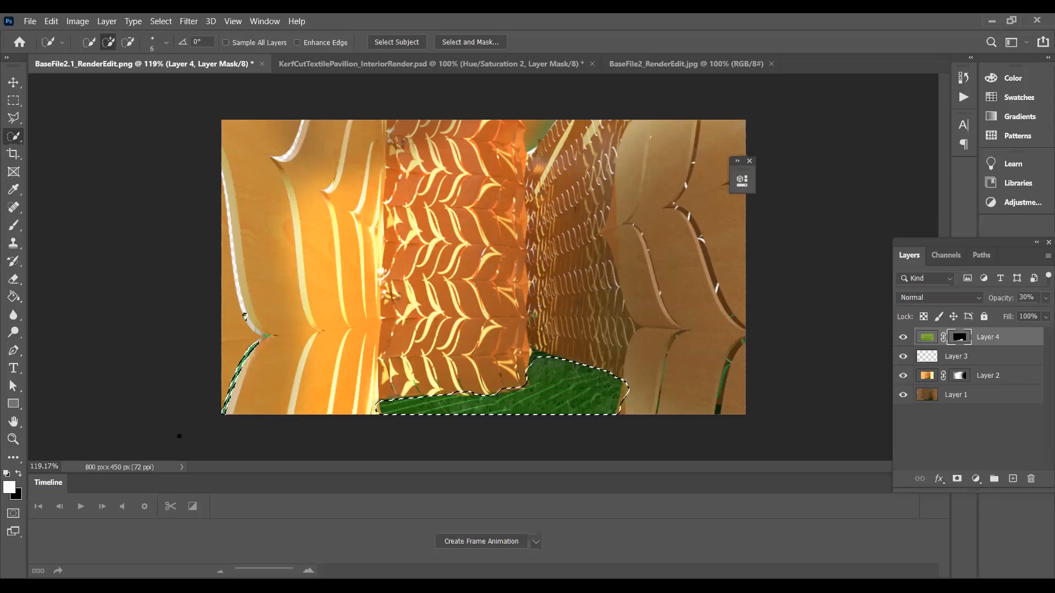
pyautogui.scroll(6, 219, 382)
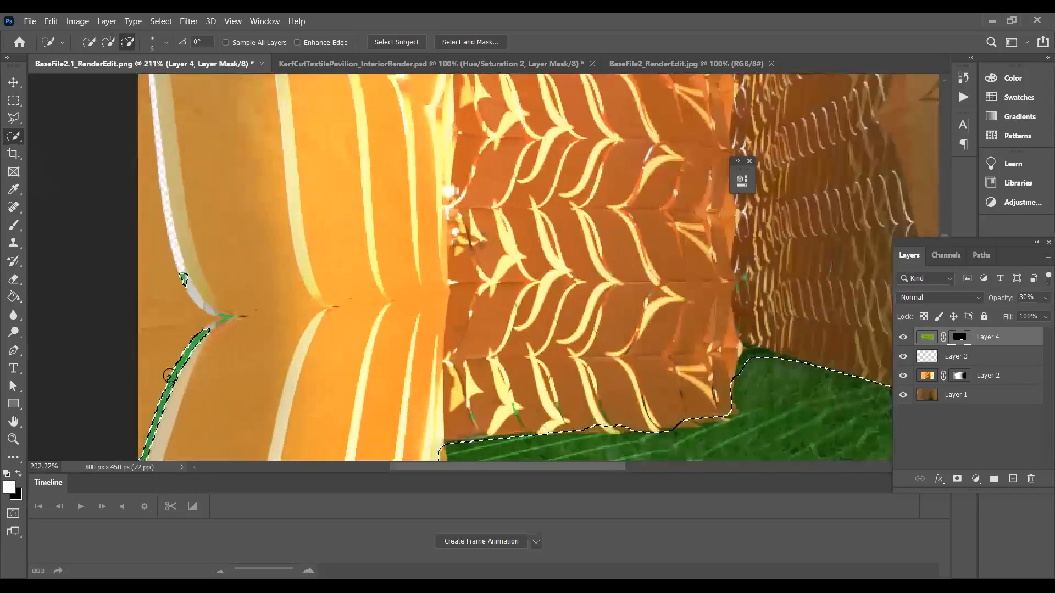
pyautogui.scroll(6, 190, 357)
pyautogui.scroll(-8, 346, 279)
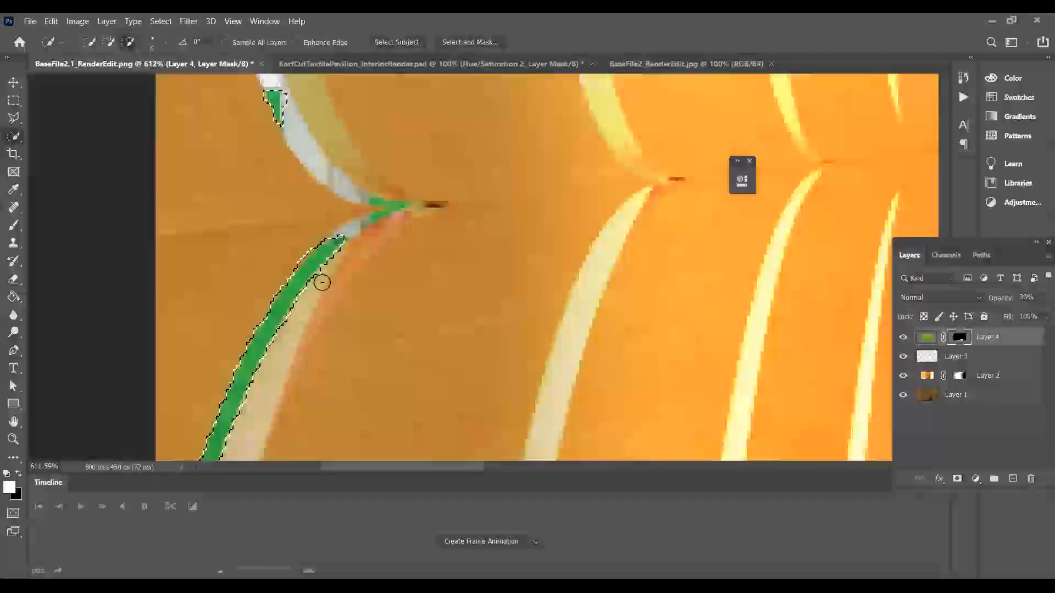
pyautogui.scroll(-1, 231, 346)
pyautogui.press('alt')
pyautogui.scroll(-2, 239, 344)
pyautogui.hotkey('ctrl', 'd')
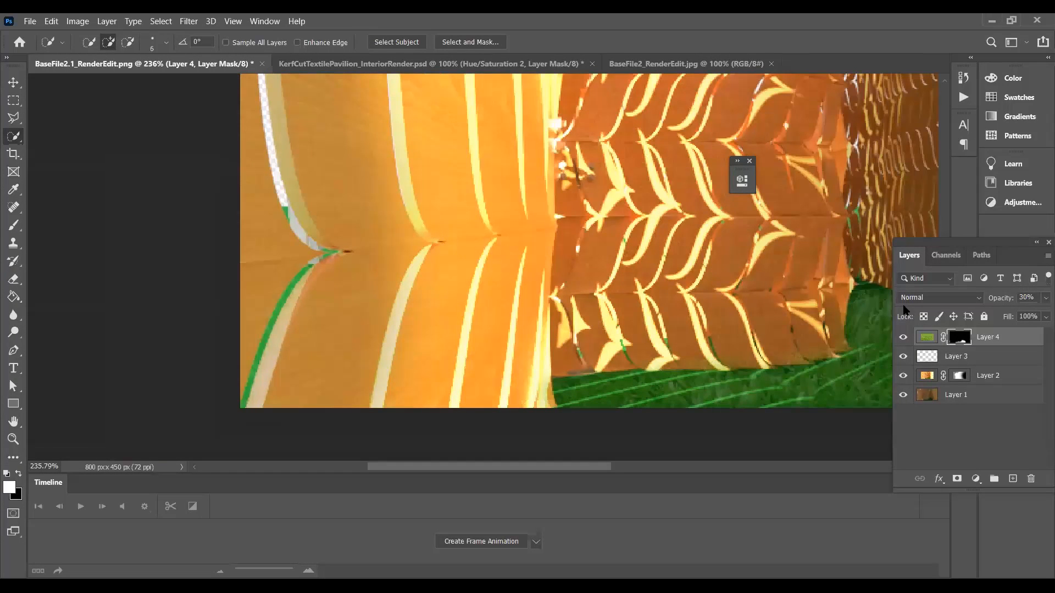
# Step: Create a new layer above Layer 4, select the whole canvas and fill it with white
pyautogui.click(927, 340)
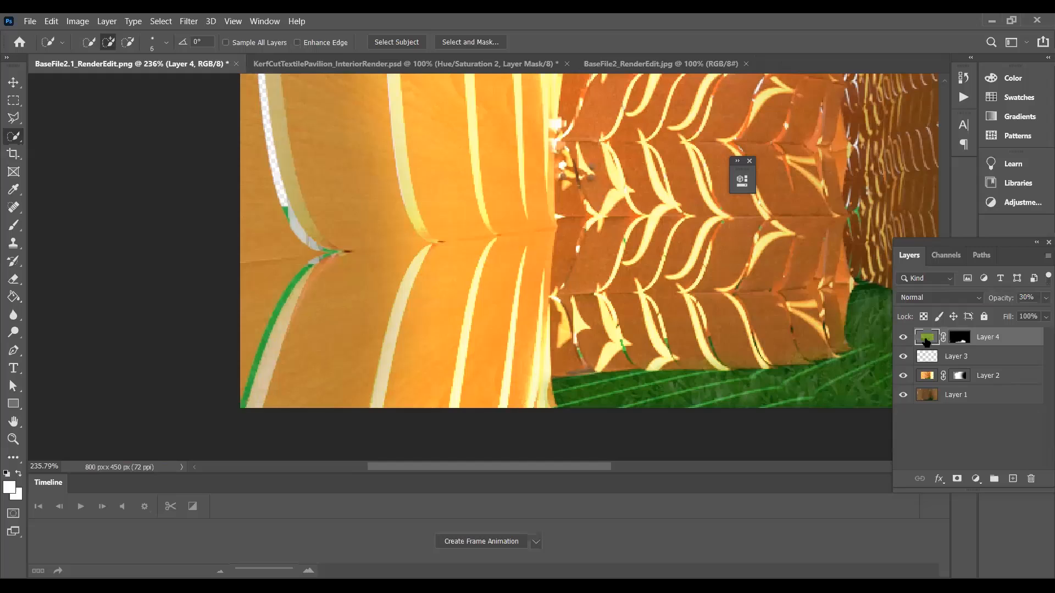
pyautogui.click(1012, 479)
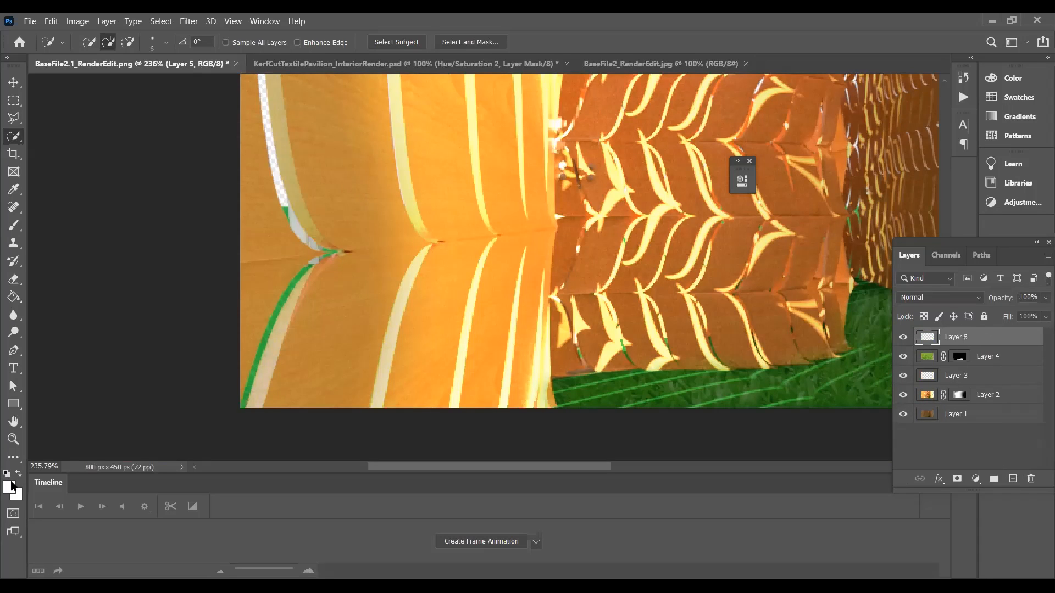
pyautogui.scroll(-6, 309, 370)
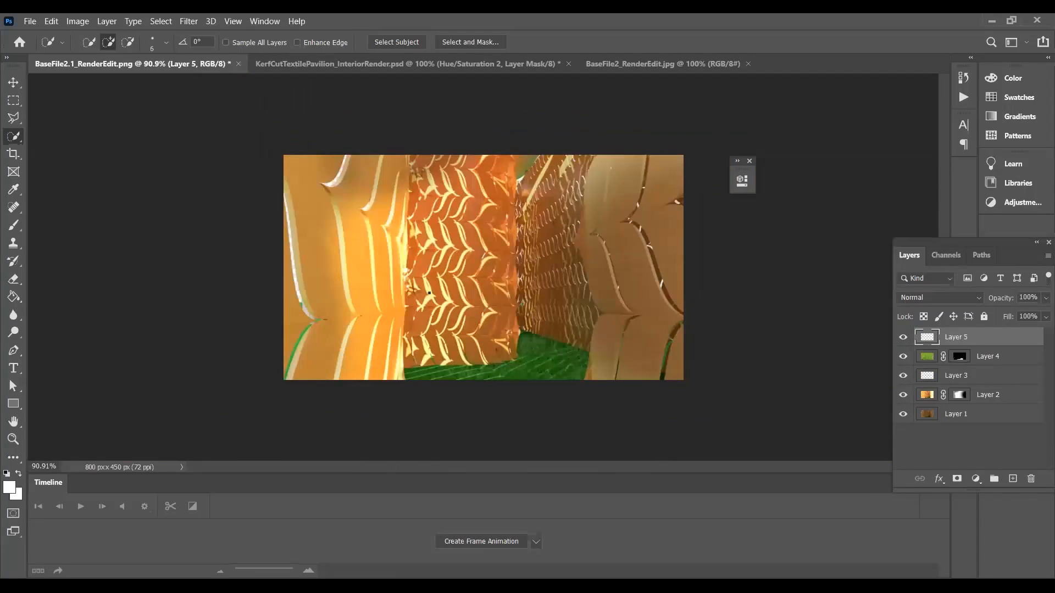
pyautogui.hotkey('ctrl', 'a')
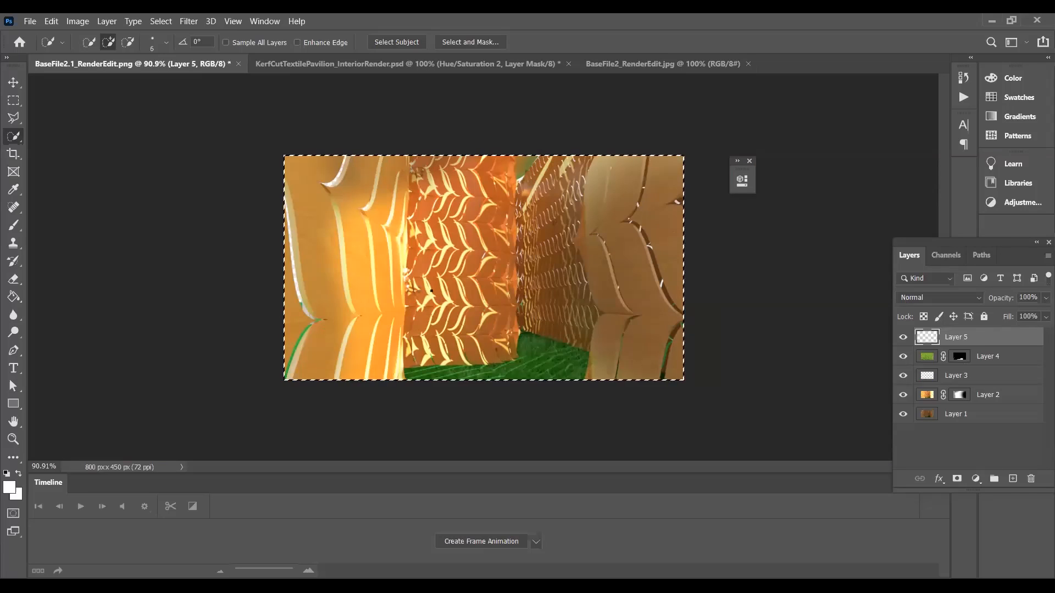
pyautogui.hotkey('alt', 'BackSpace')
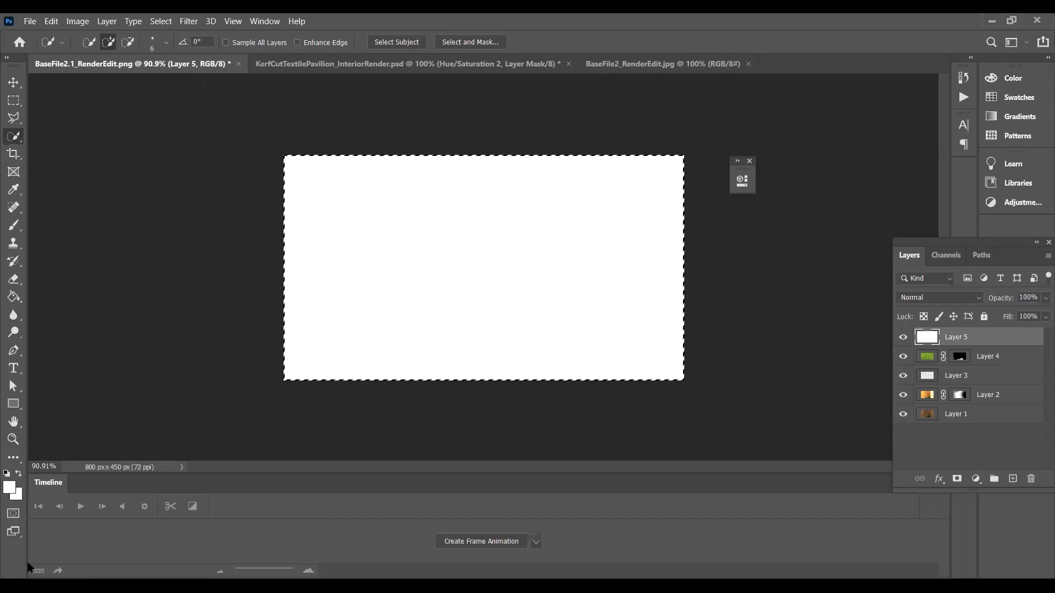
# Step: Fill Layer 5 with the black background color, clear the selection and delete the layer
pyautogui.click(7, 473)
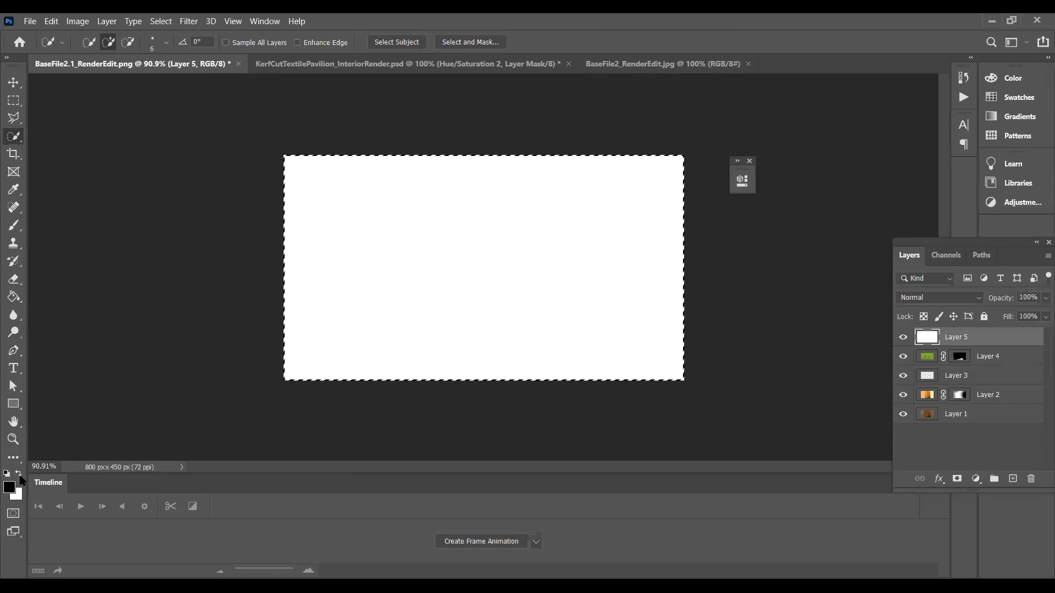
pyautogui.click(19, 474)
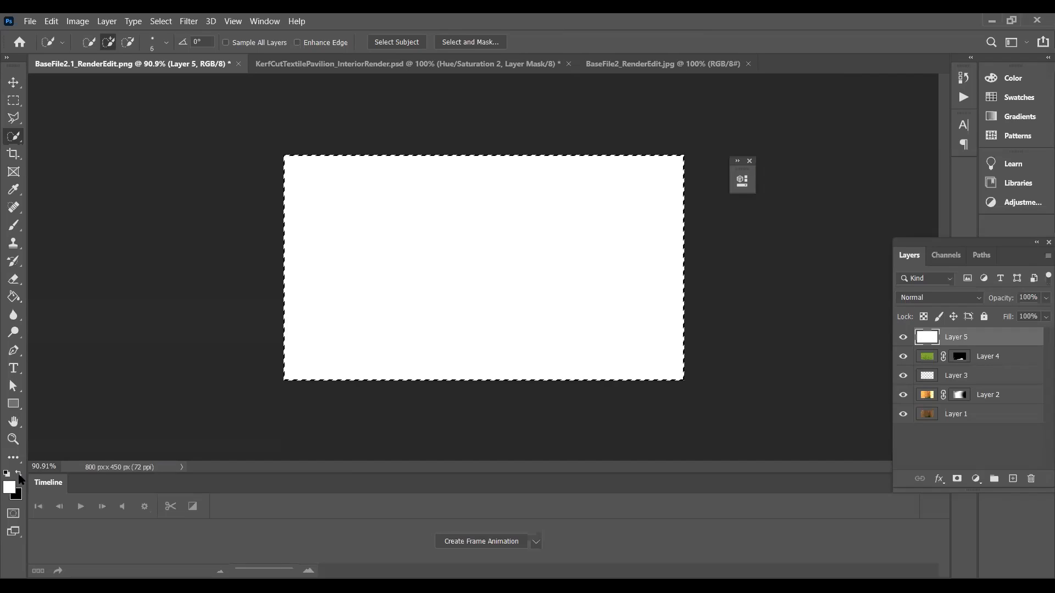
pyautogui.hotkey('ctrl', 'BackSpace')
pyautogui.hotkey('ctrl', 'd')
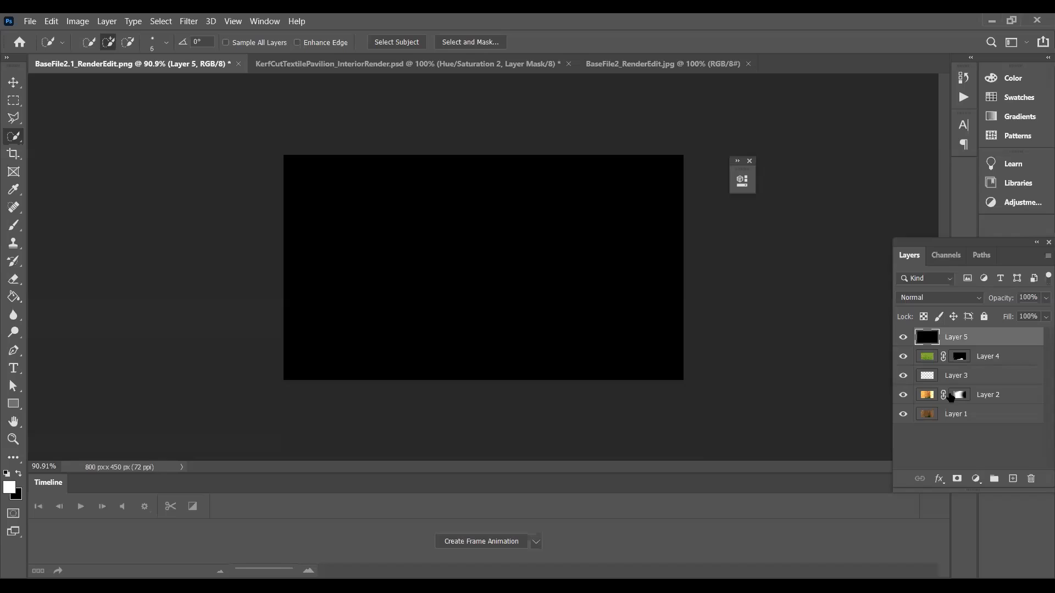
pyautogui.click(1031, 479)
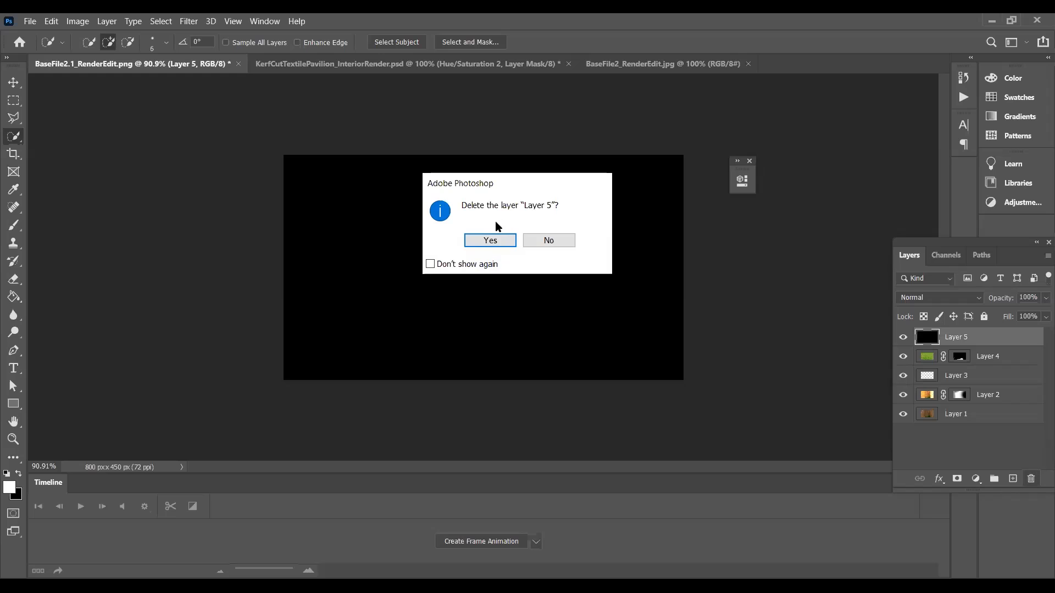
pyautogui.click(490, 241)
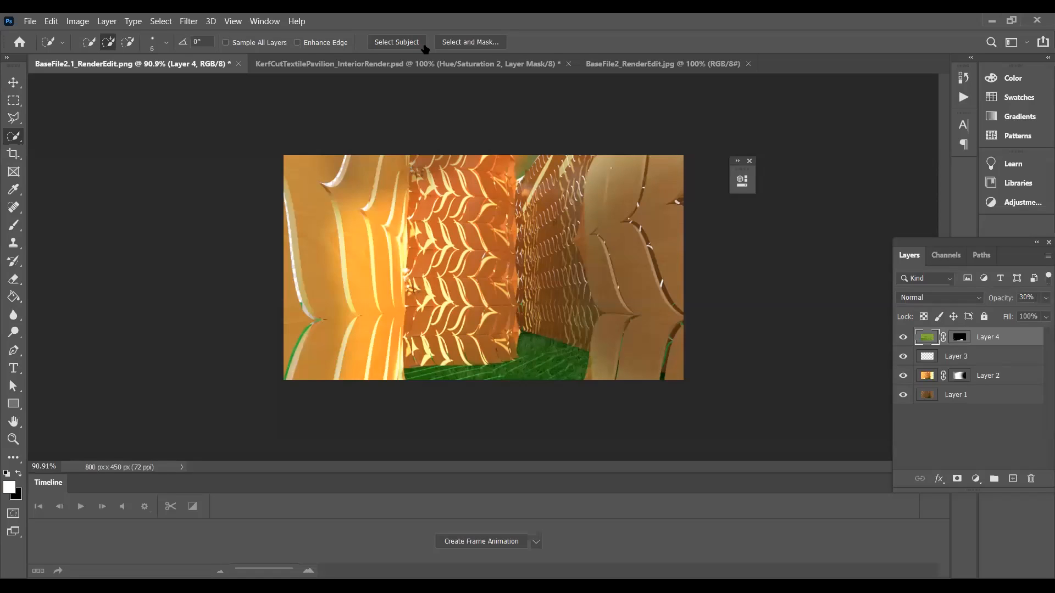
# Step: Set Layer 2's blend mode to Screen and select its layer mask
pyautogui.click(980, 375)
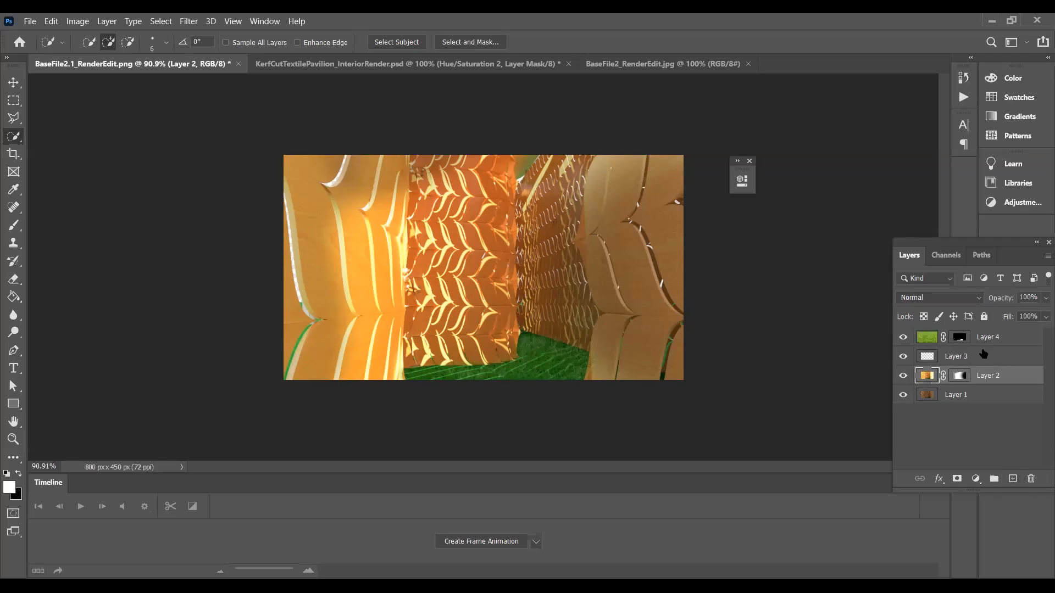
pyautogui.click(977, 298)
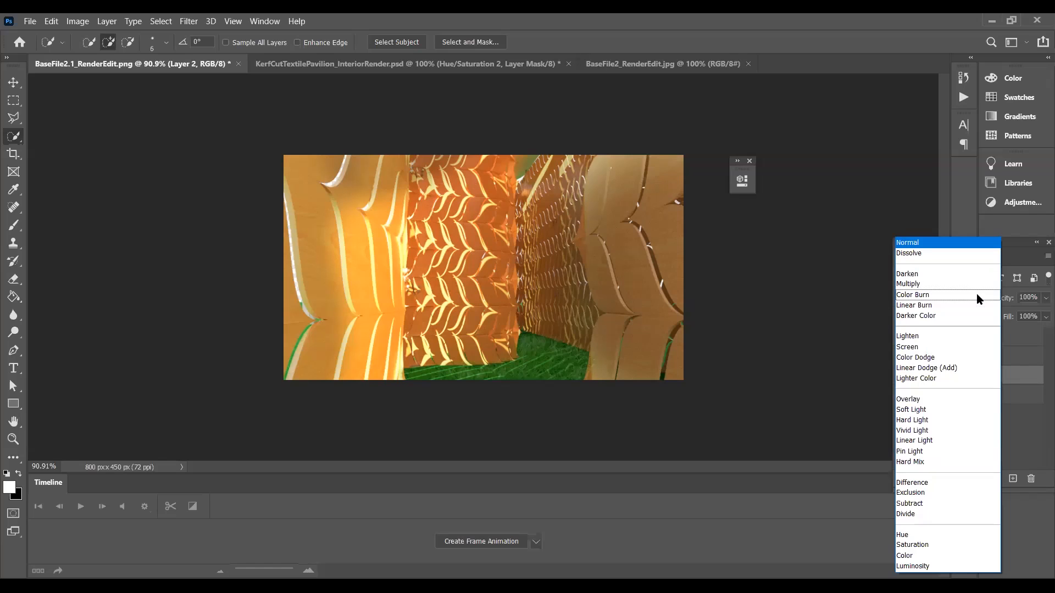
pyautogui.click(918, 347)
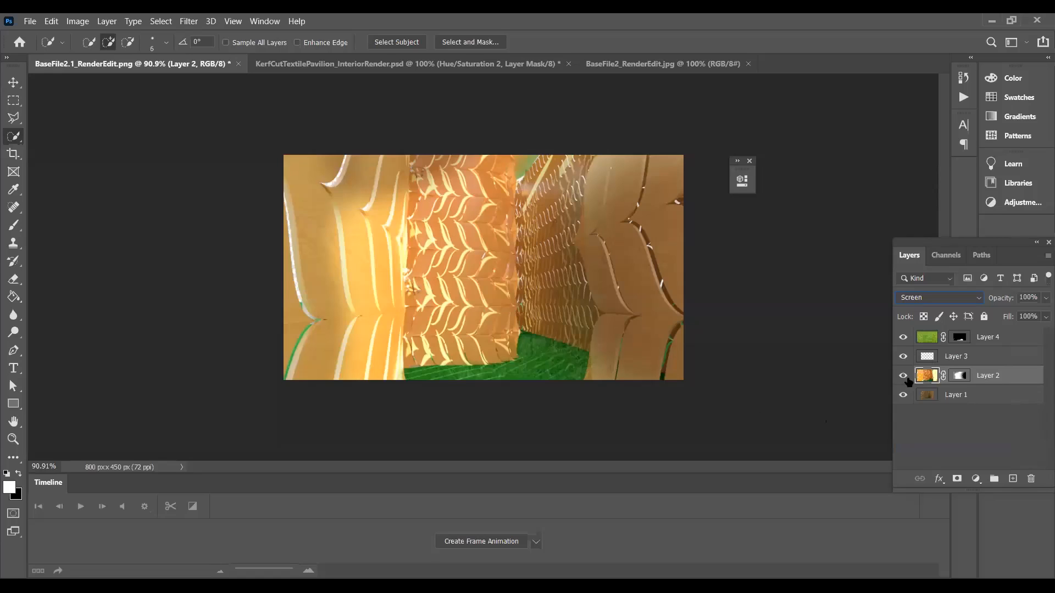
pyautogui.click(963, 358)
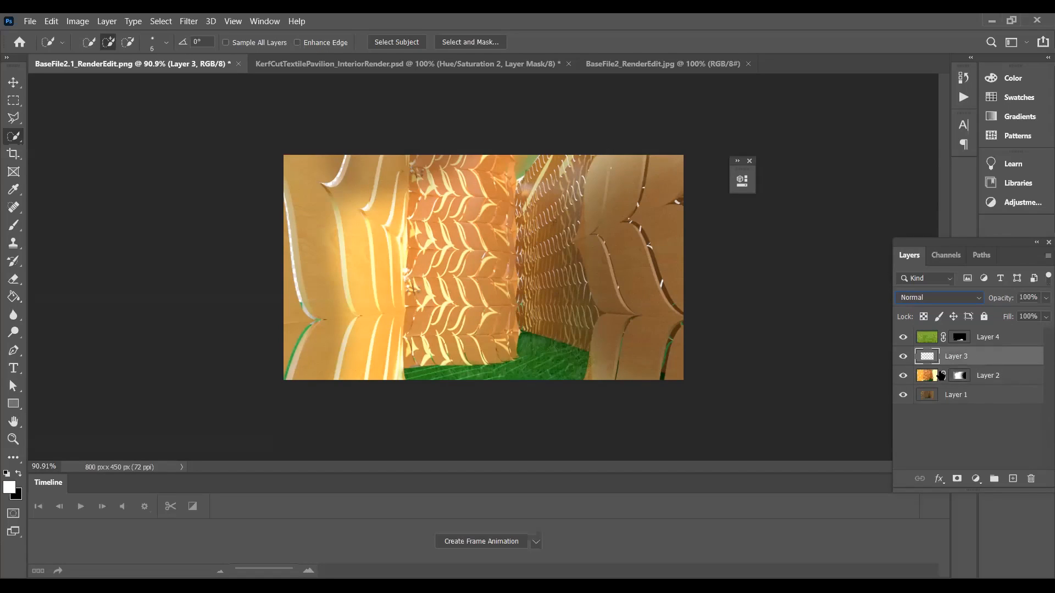
pyautogui.click(958, 376)
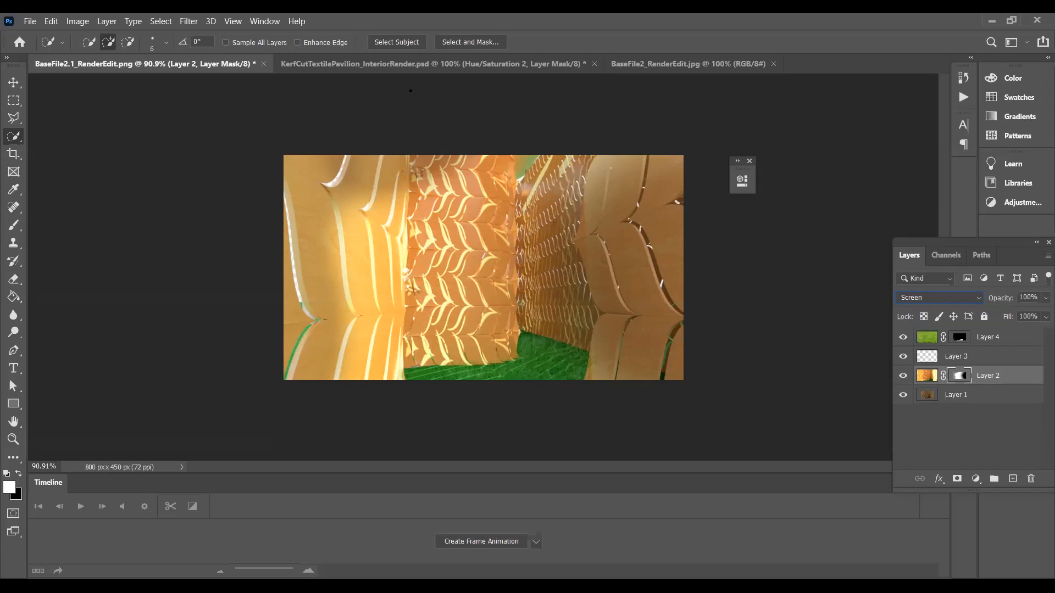
# Step: Examine the layer stack of KerfCutTextilePavilion_InteriorRender.psd, toggling Layer 5's visibility off and on, and return to BaseFile2.1_RenderEdit.png
pyautogui.click(427, 67)
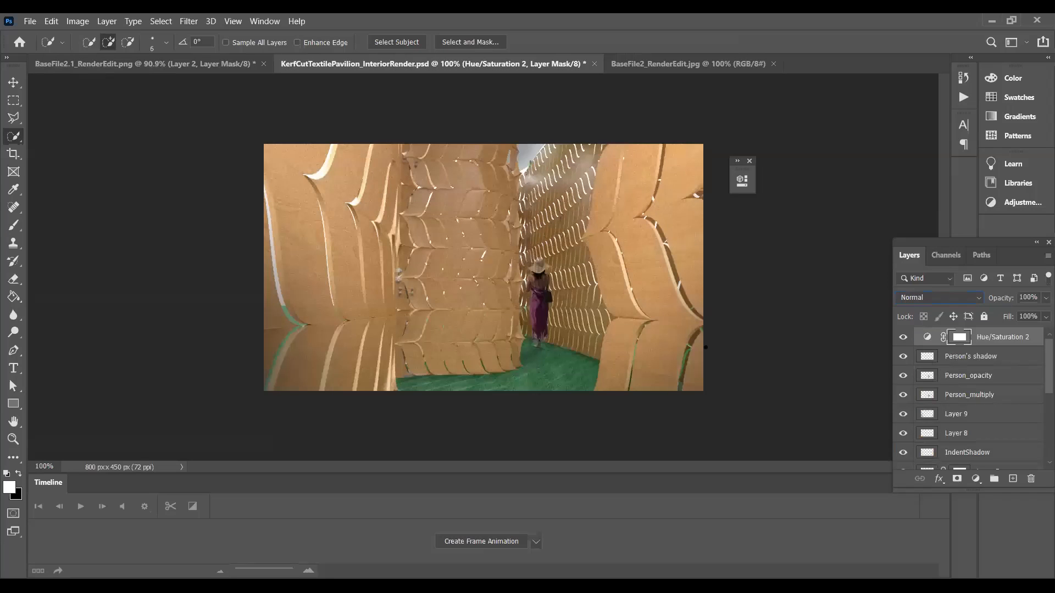
pyautogui.scroll(-1, 958, 412)
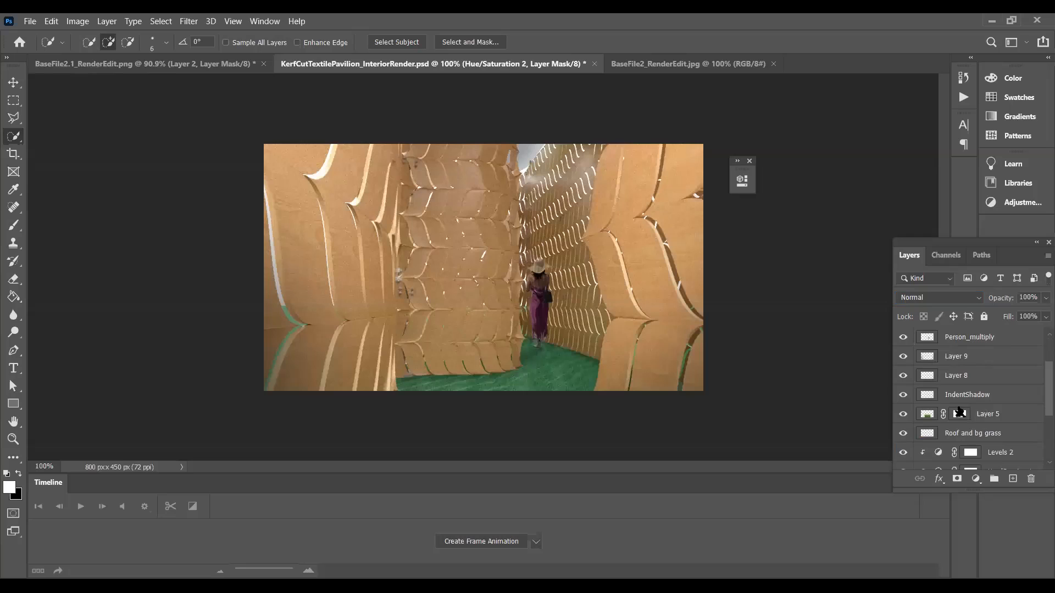
pyautogui.click(904, 415)
pyautogui.click(905, 415)
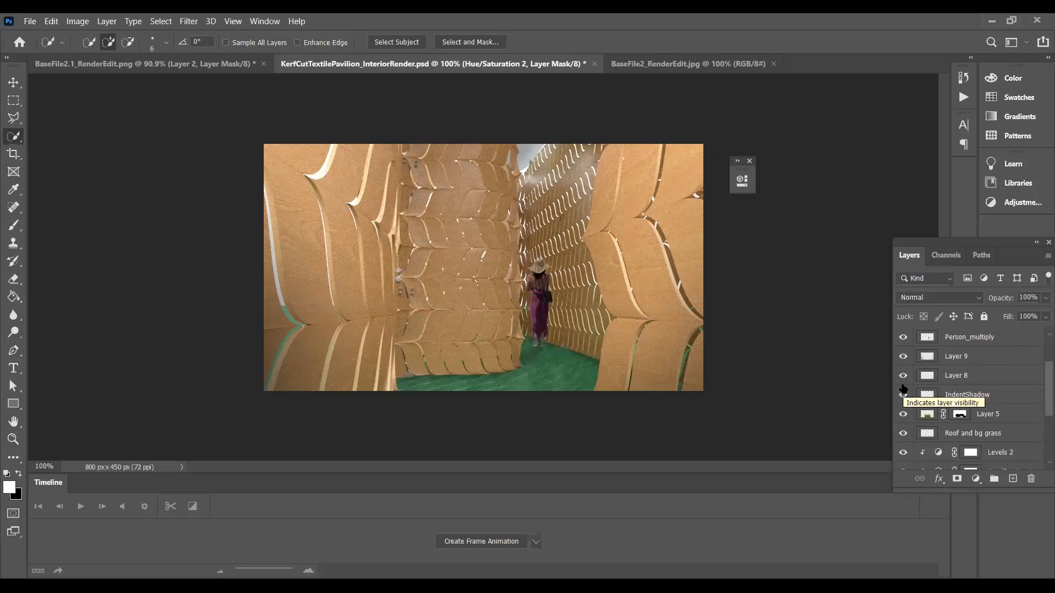
pyautogui.scroll(1, 903, 389)
pyautogui.scroll(2, 903, 388)
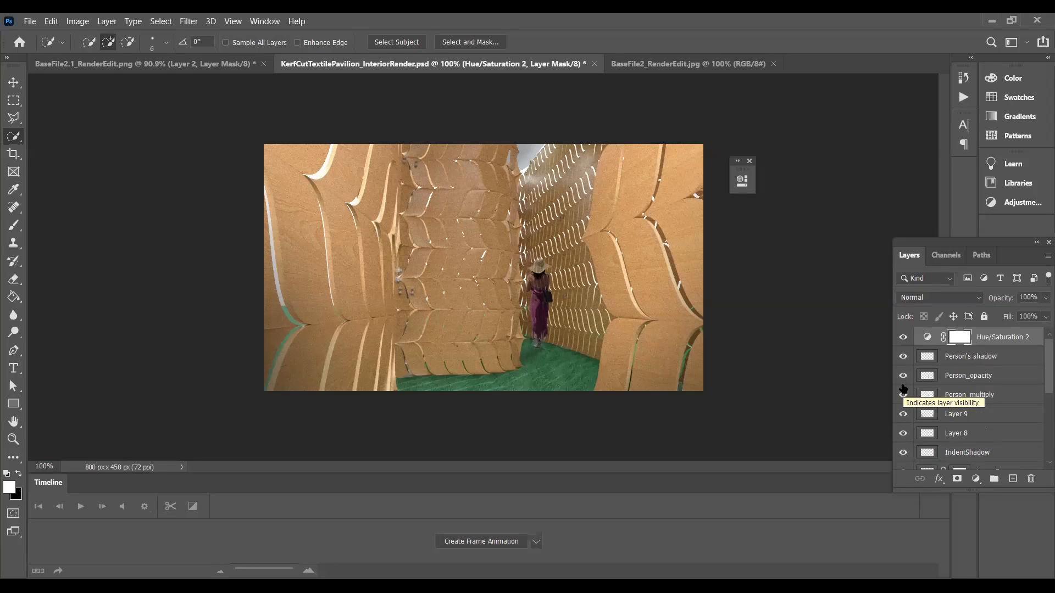
pyautogui.scroll(-7, 911, 386)
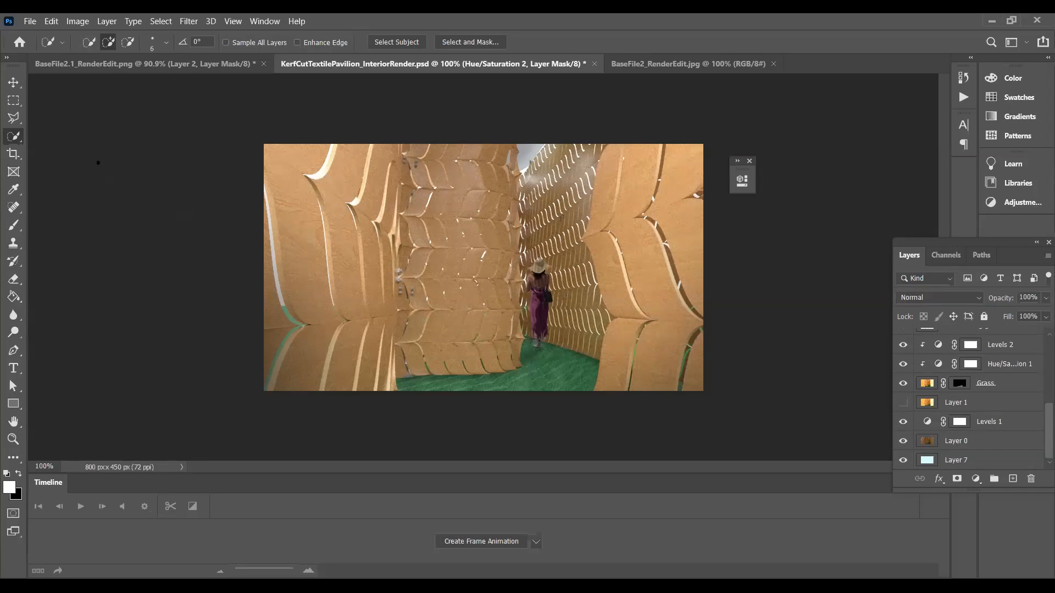
pyautogui.click(204, 64)
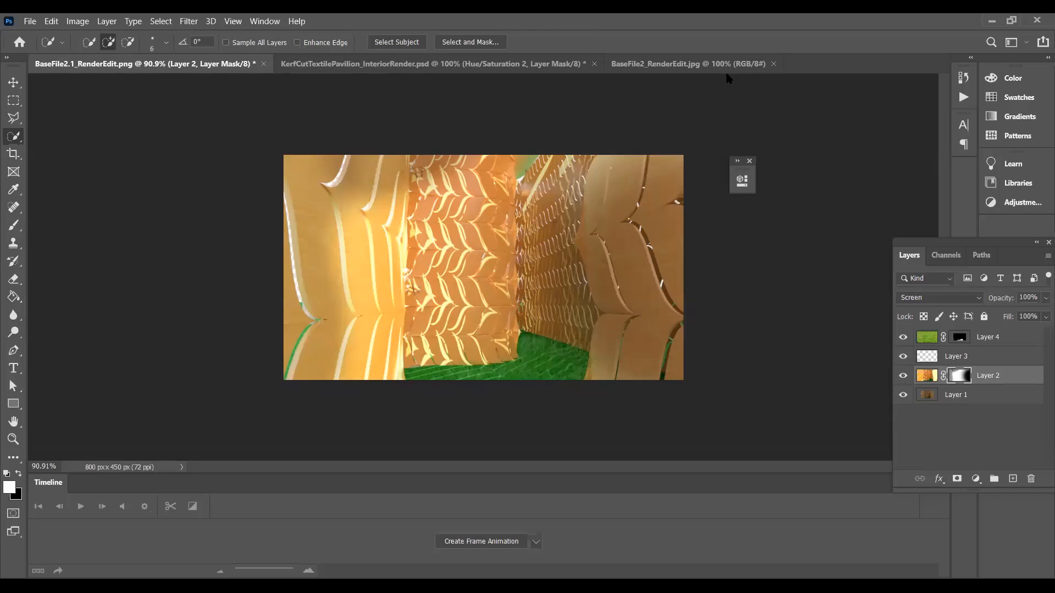
pyautogui.scroll(-2, 863, 148)
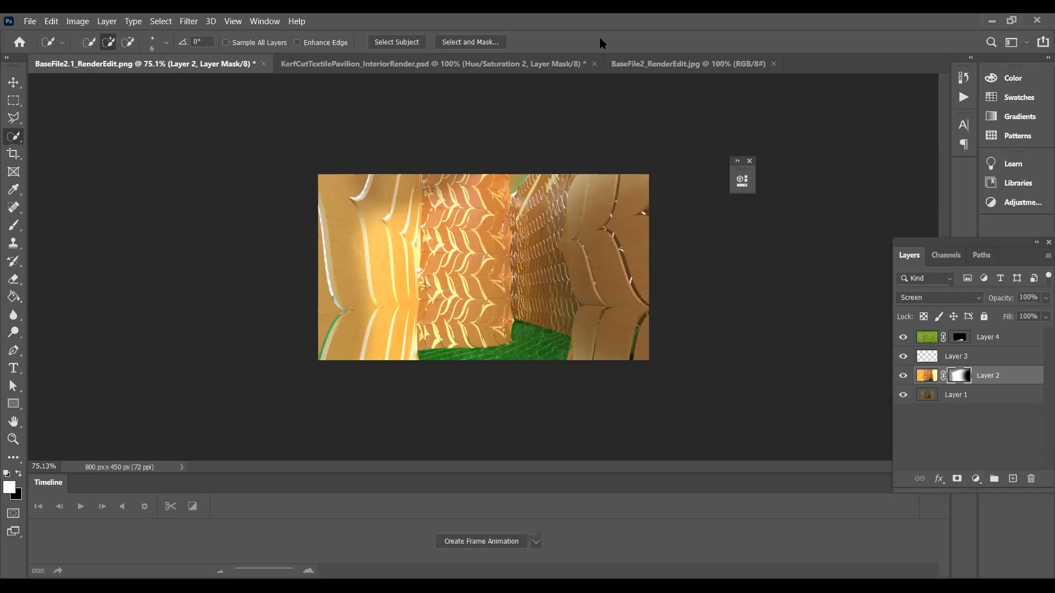
# Step: Open BaseFile1_Collage.pdf by importing its page at 300 pixels/inch in RGB Color
pyautogui.click(30, 21)
pyautogui.click(37, 49)
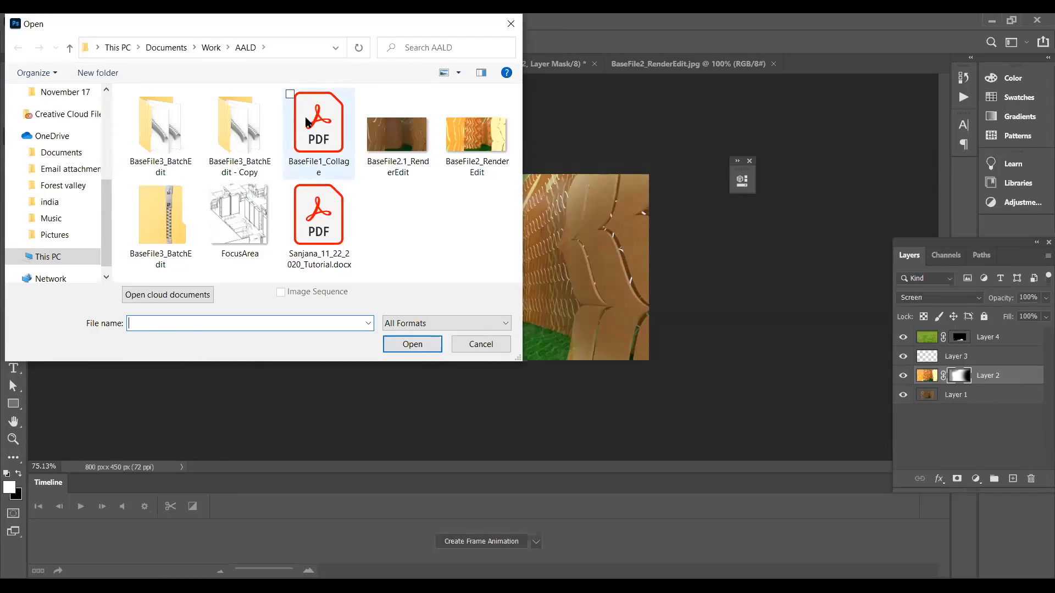
pyautogui.click(308, 123)
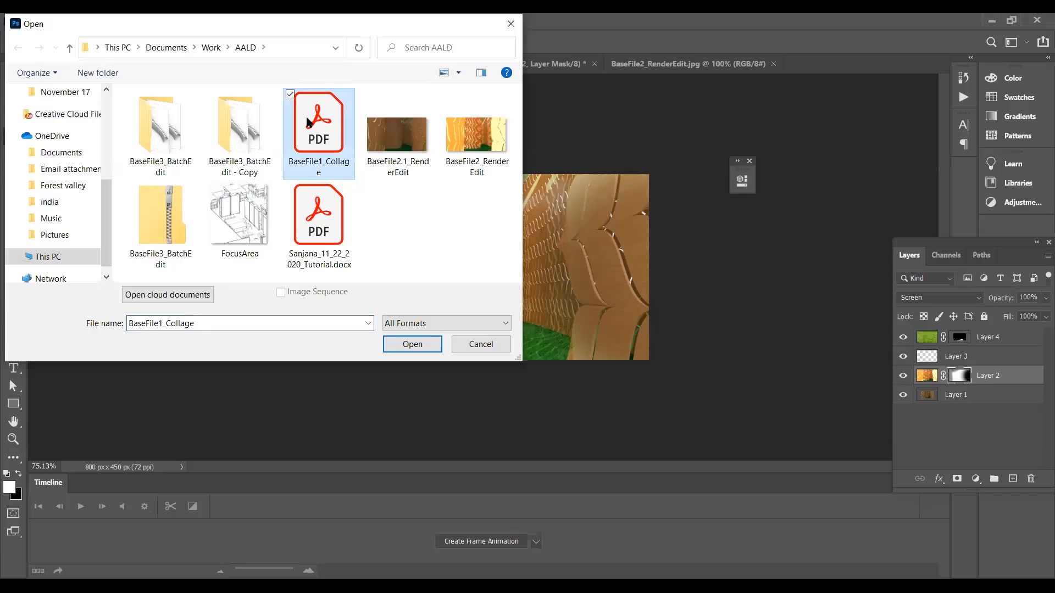
pyautogui.doubleClick(308, 123)
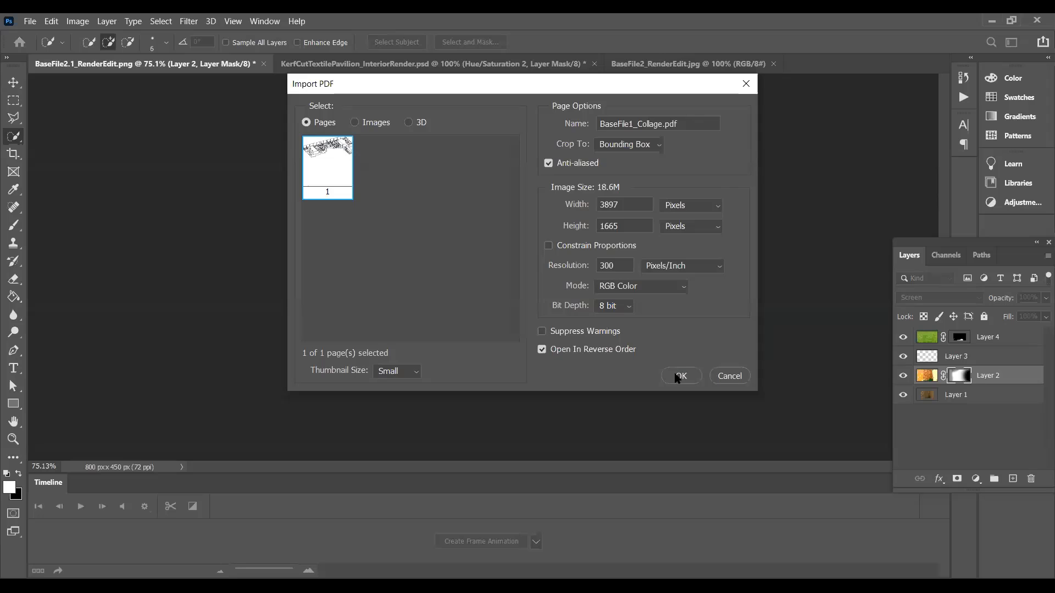
pyautogui.click(680, 376)
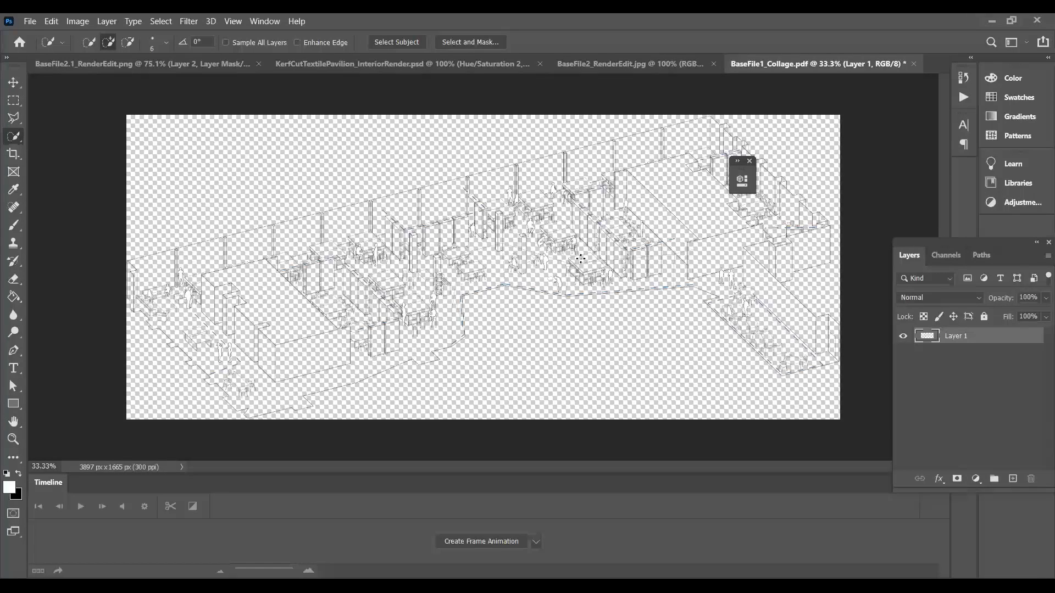
# Step: Add a new layer beneath the imported line drawing and fill it with white
pyautogui.scroll(3, 402, 229)
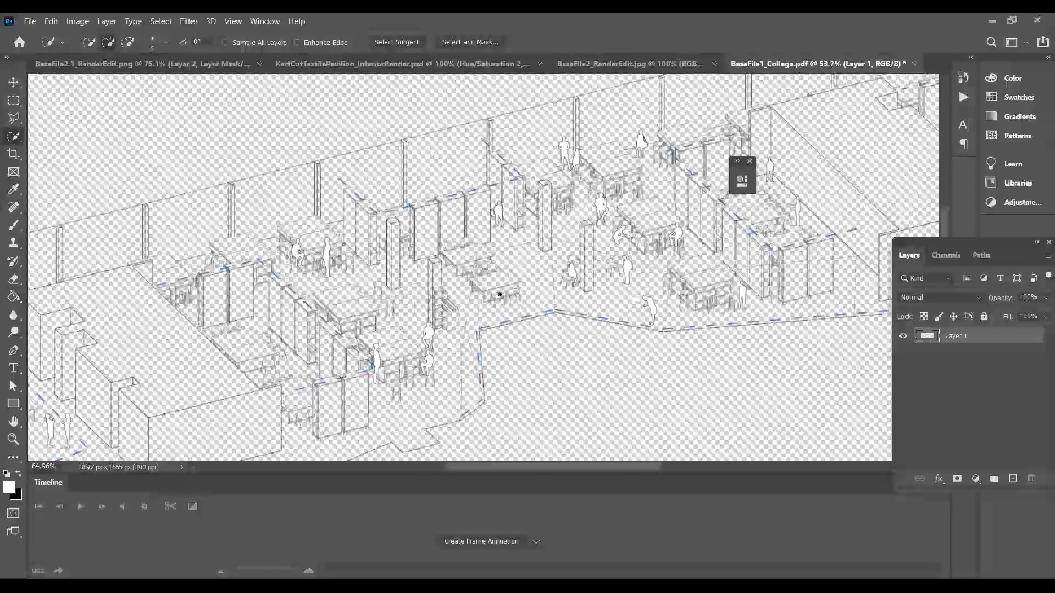
pyautogui.scroll(-4, 203, 334)
pyautogui.scroll(2, 202, 333)
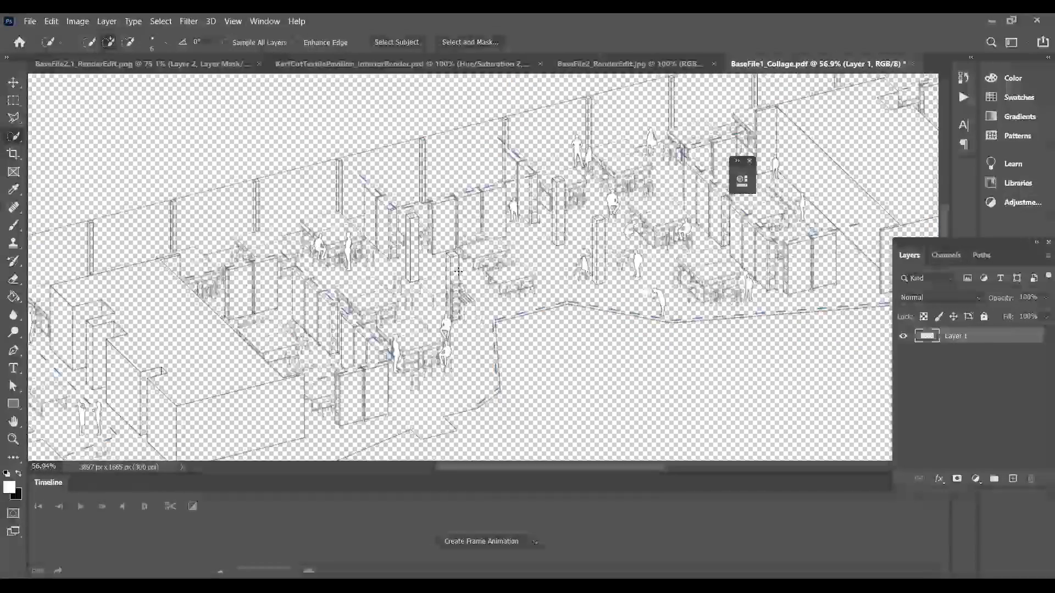
pyautogui.scroll(-2, 202, 334)
pyautogui.scroll(2, 784, 204)
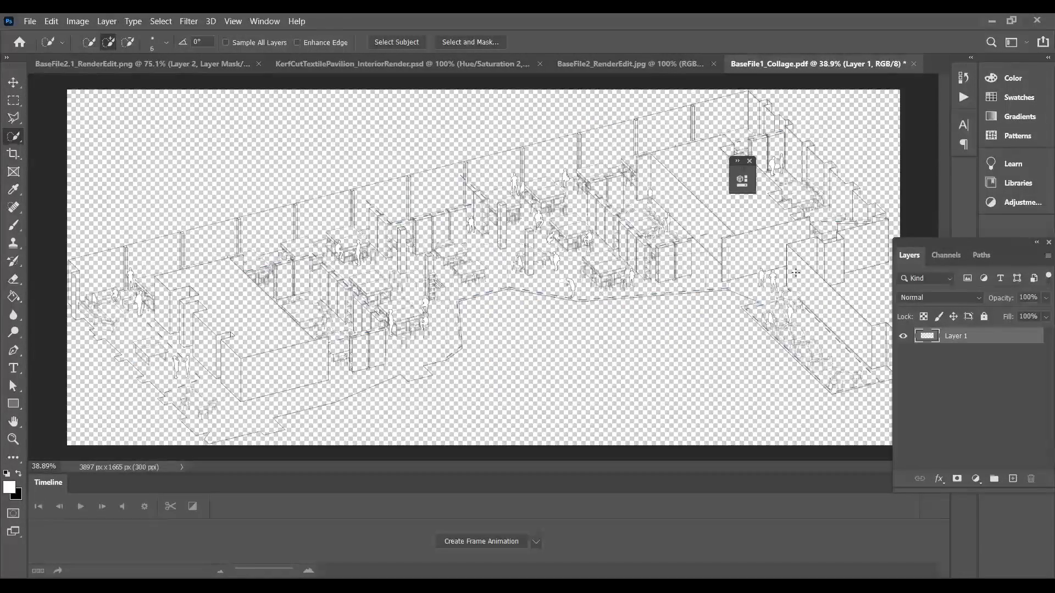
pyautogui.scroll(2, 784, 204)
pyautogui.scroll(-4, 784, 204)
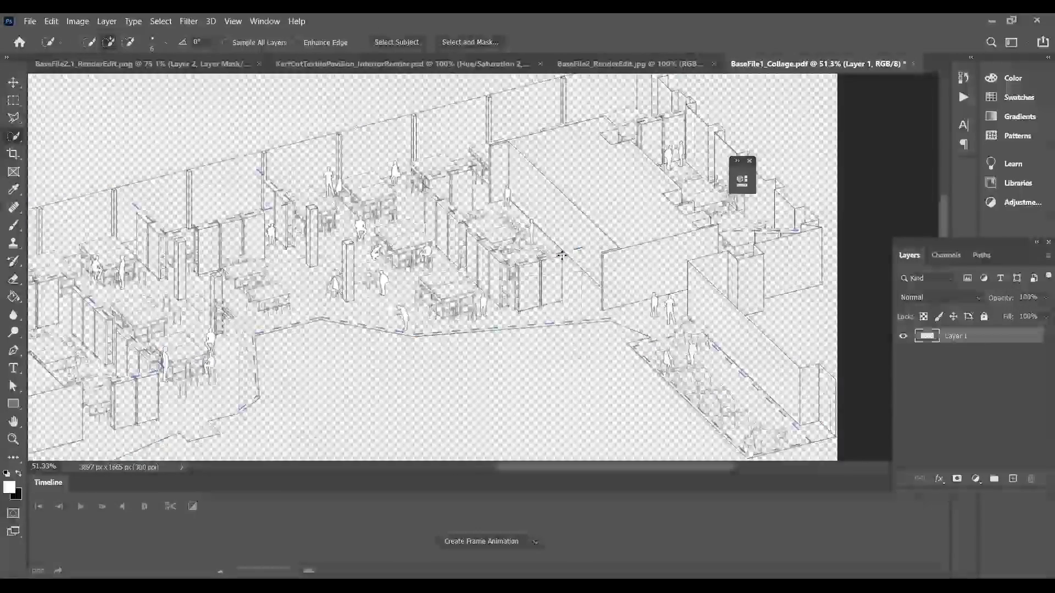
pyautogui.click(1013, 478)
pyautogui.moveTo(967, 339); pyautogui.dragTo(961, 362)
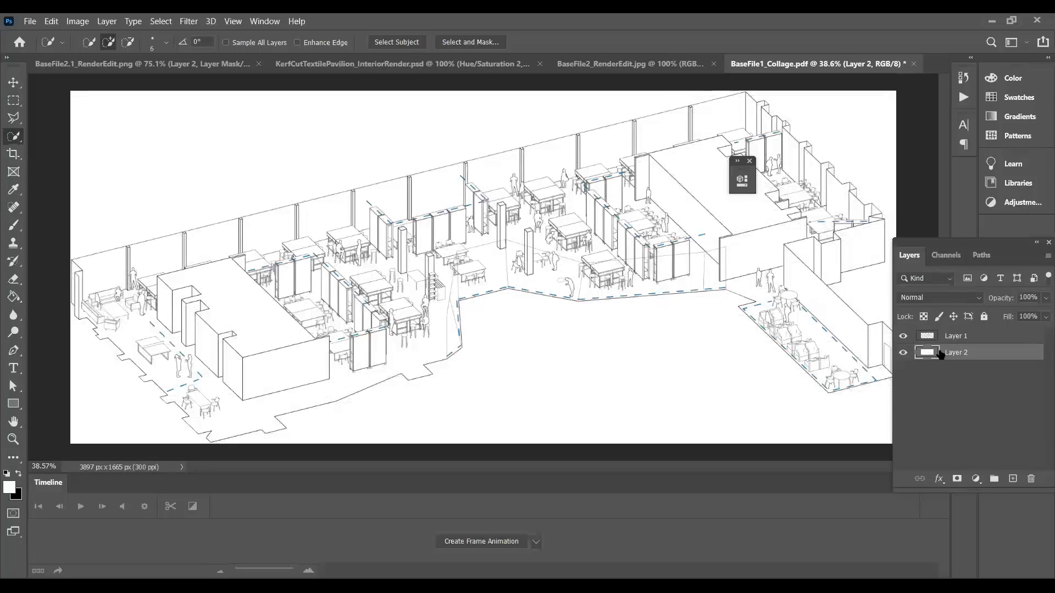
# Step: Examine the line drawing's furniture, partitions and large solid block up close
pyautogui.scroll(-1, 438, 316)
pyautogui.scroll(7, 354, 329)
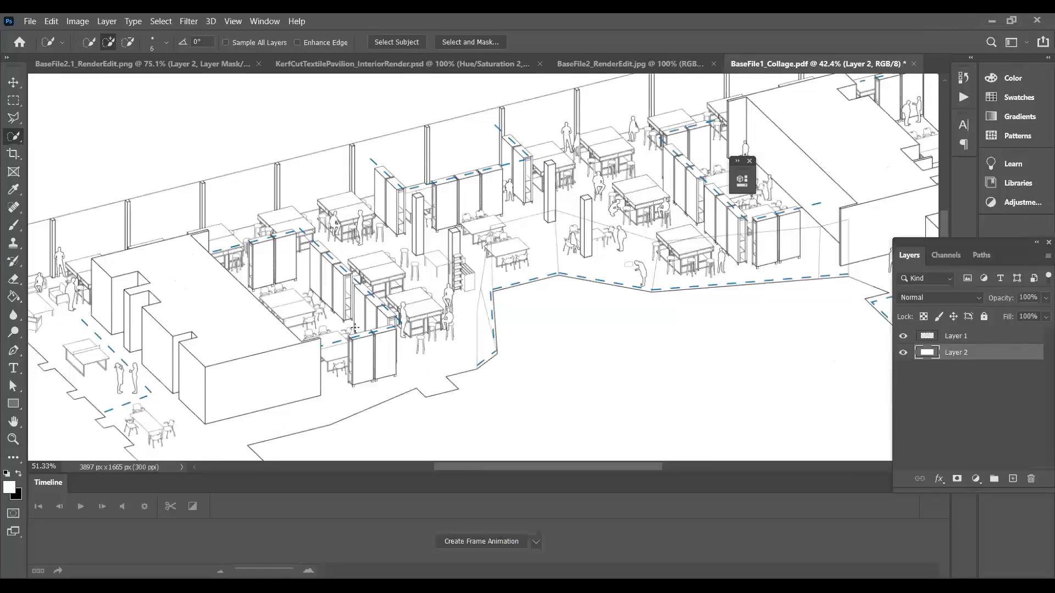
pyautogui.scroll(-2, 492, 234)
pyautogui.scroll(5, 167, 365)
pyautogui.scroll(-4, 769, 292)
pyautogui.scroll(2, 518, 304)
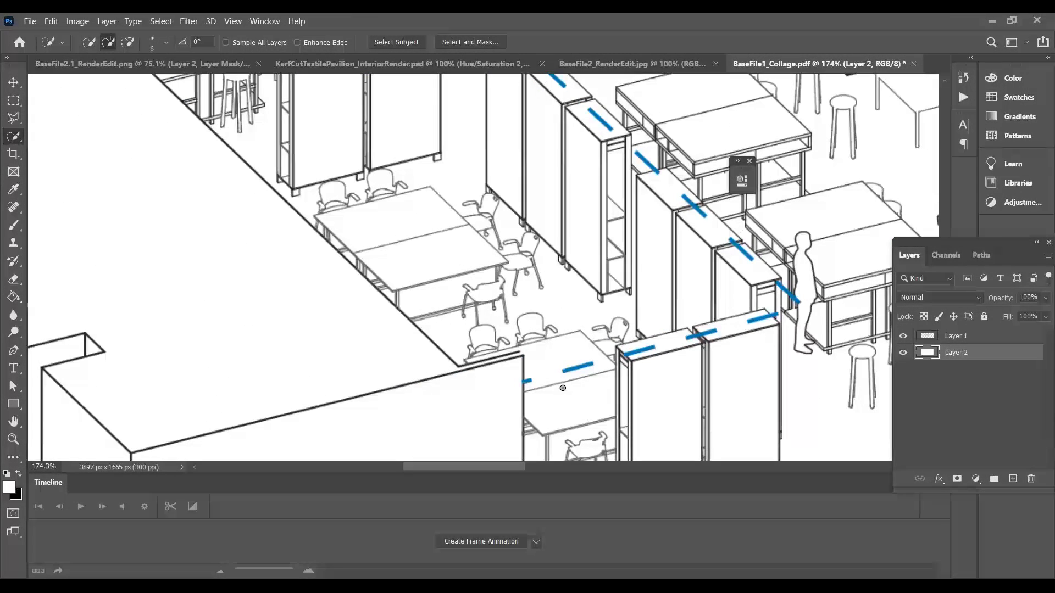
pyautogui.scroll(-3, 571, 352)
pyautogui.scroll(-1, 571, 319)
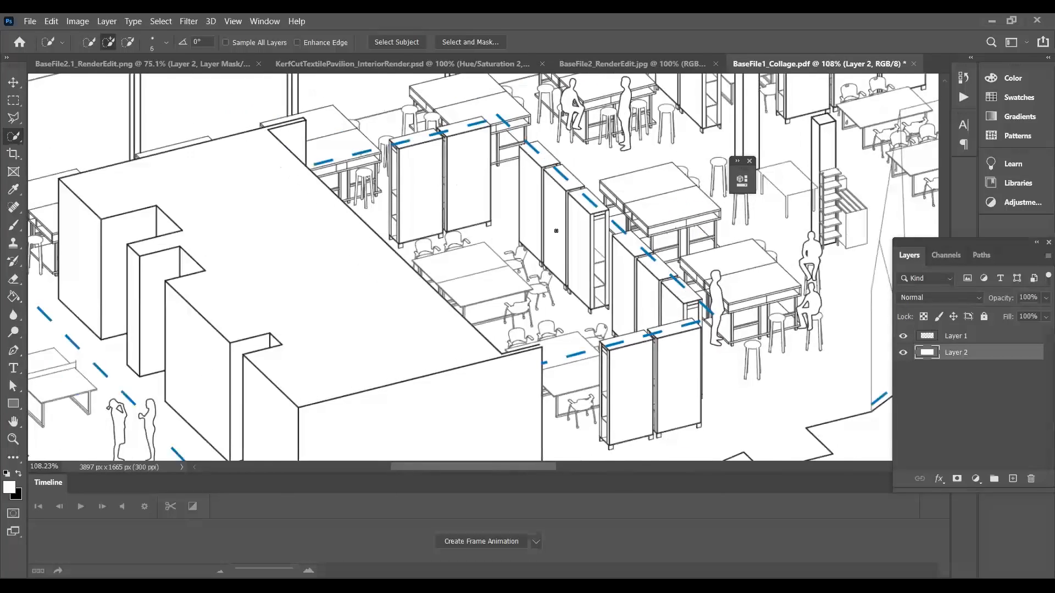
pyautogui.scroll(2, 552, 237)
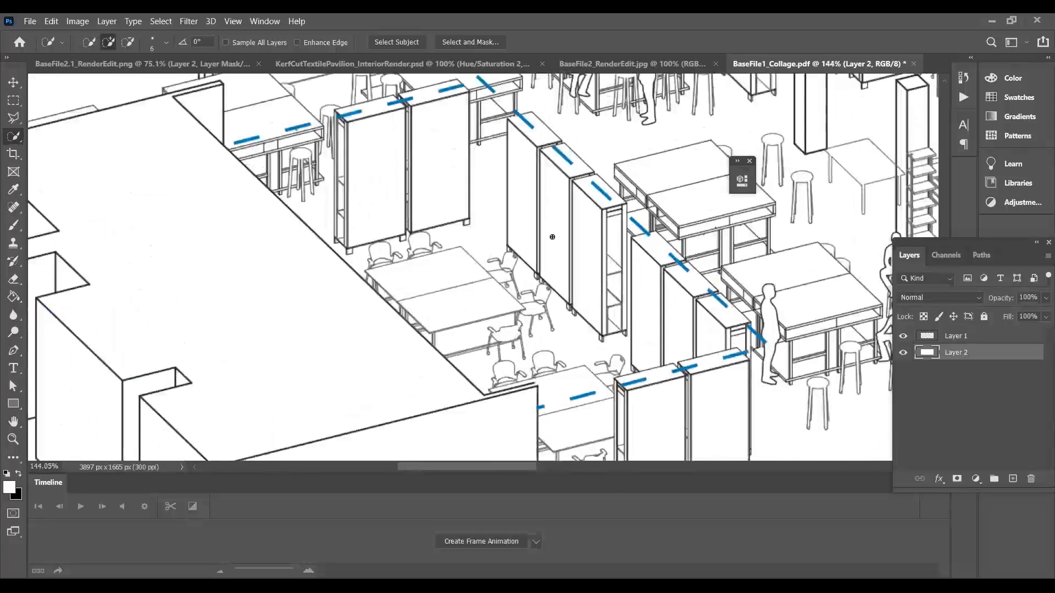
# Step: Create a new empty layer above Layer 1 and make the line drawing layer active again
pyautogui.click(973, 335)
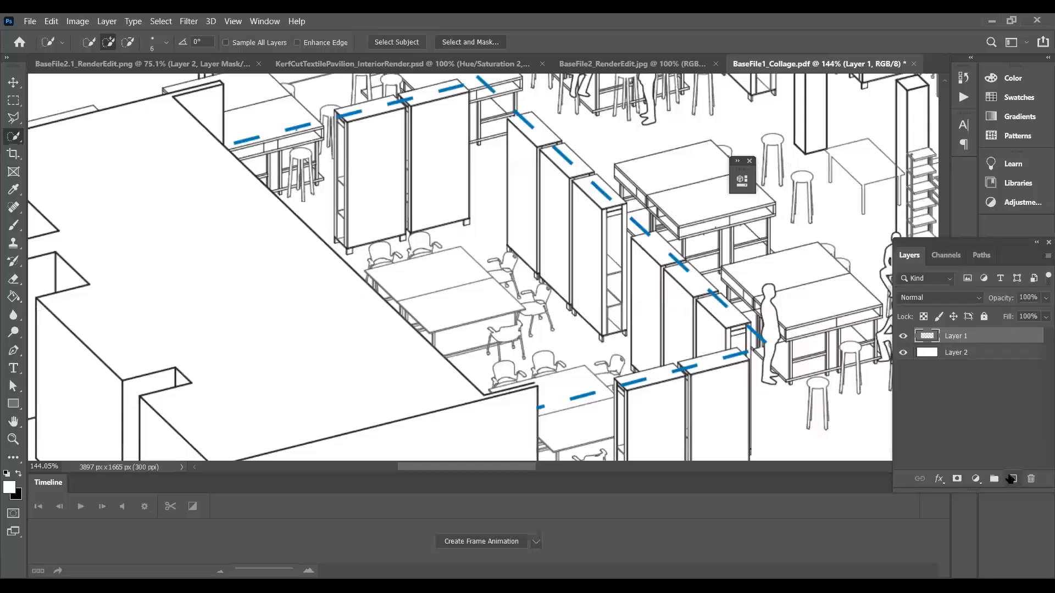
pyautogui.click(1012, 479)
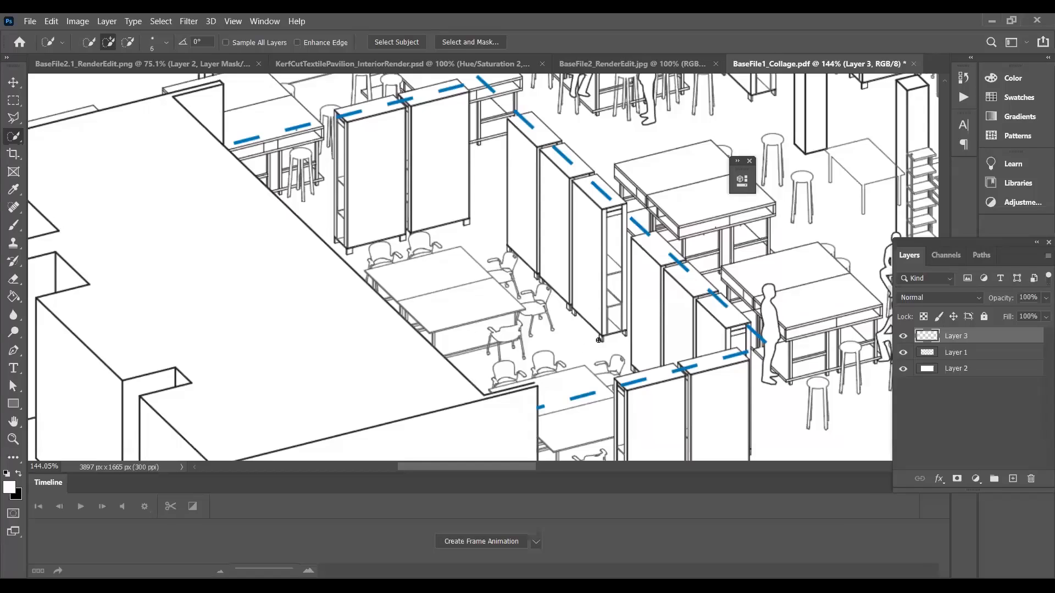
pyautogui.click(962, 354)
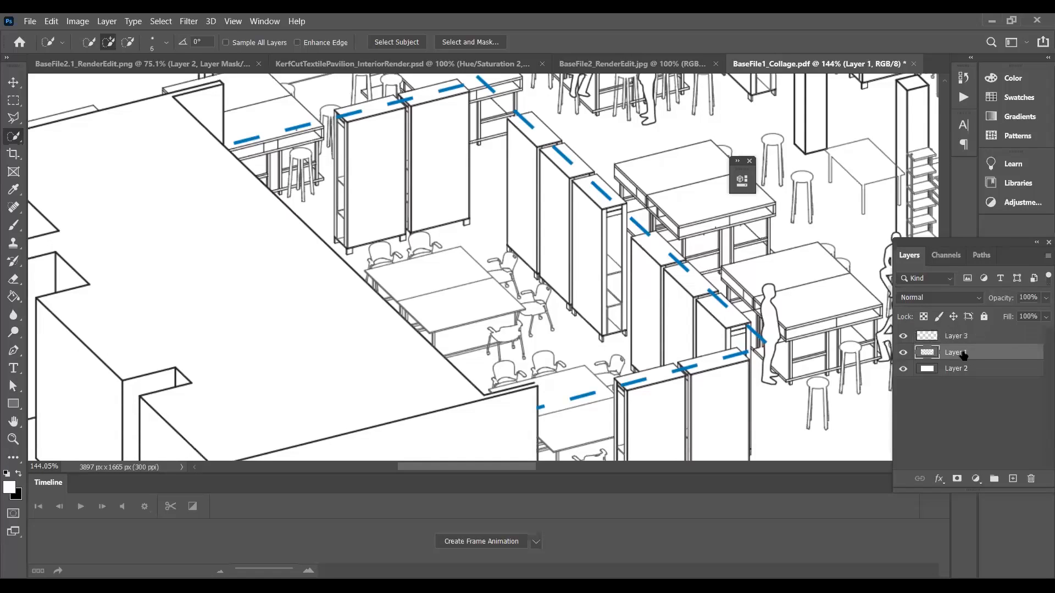
# Step: Try selecting the floor area near the meeting tables with the Quick Selection tool, clearing the selection after each attempt
pyautogui.click(576, 341)
pyautogui.hotkey('ctrl', 'd')
pyautogui.click(577, 341)
pyautogui.hotkey('ctrl', 'd')
pyautogui.click(579, 340)
pyautogui.hotkey('ctrl', 'd')
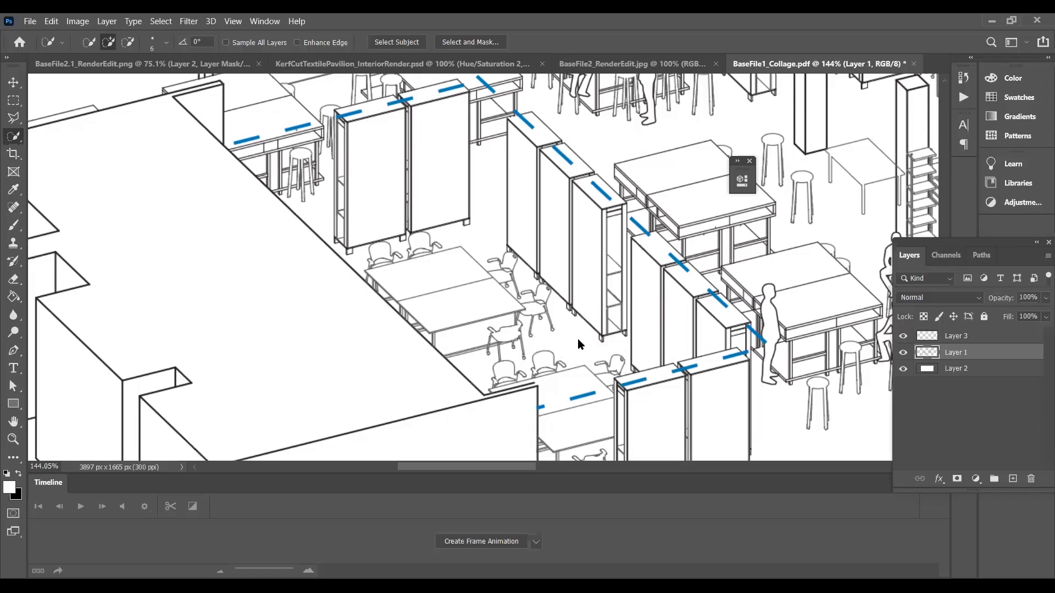
# Step: Select the large block's top face on Layer 1 with the Magic Wand at tolerance 15
pyautogui.click(14, 120)
pyautogui.click(14, 135)
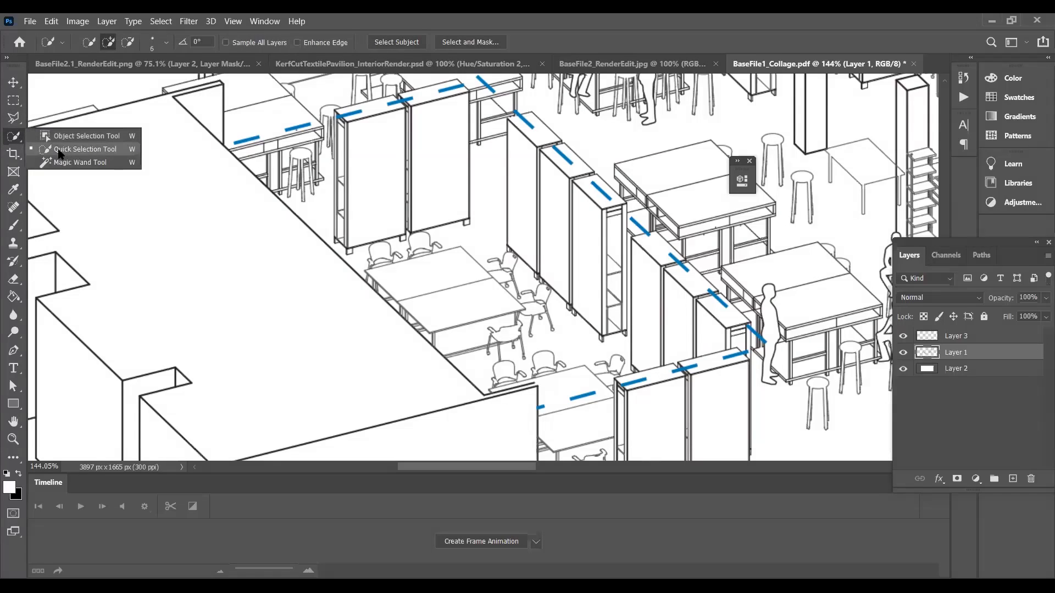
pyautogui.click(68, 162)
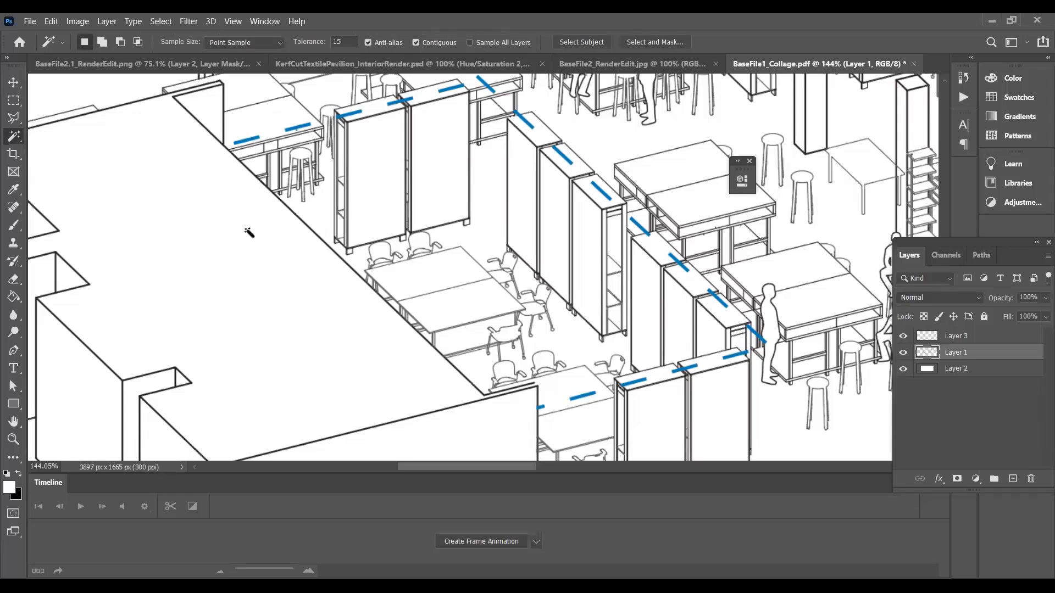
pyautogui.click(248, 232)
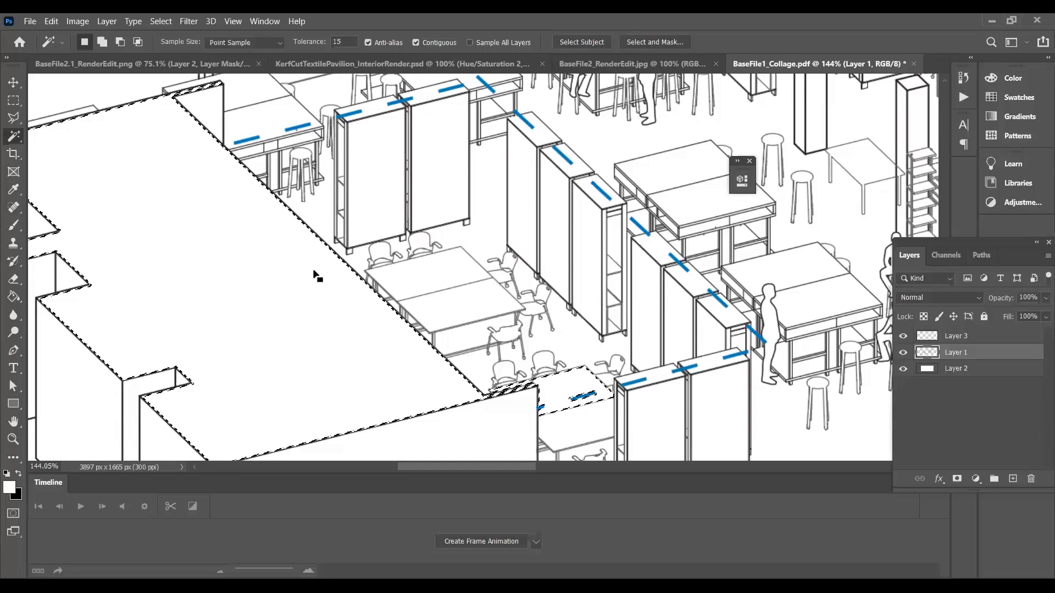
# Step: Try subtracting the neighbouring tabletop from the selection with a size 20 Quick Selection brush, and clear the selection
pyautogui.rightClick(14, 135)
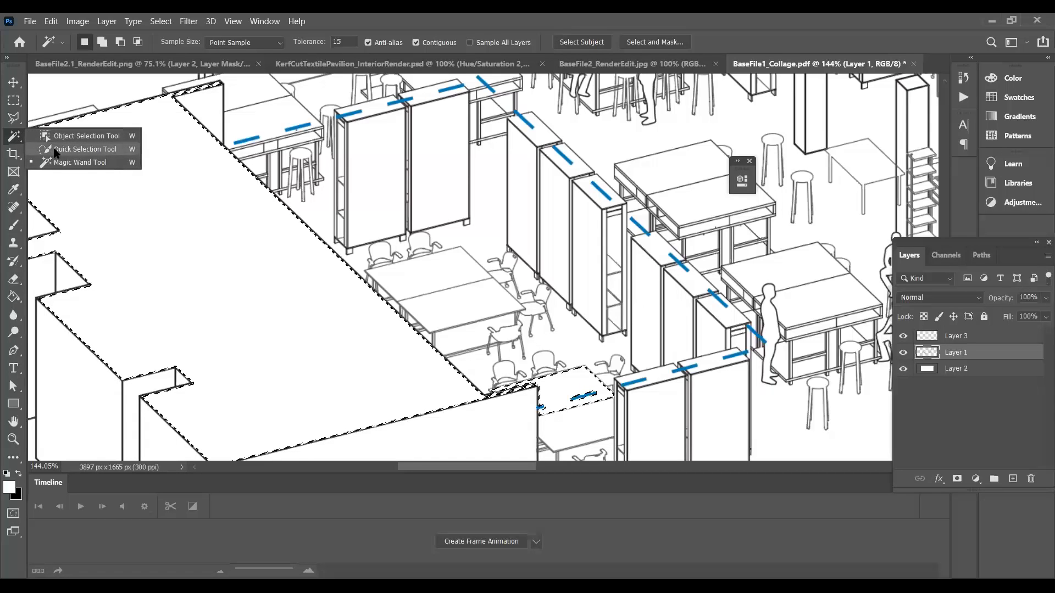
pyautogui.click(56, 149)
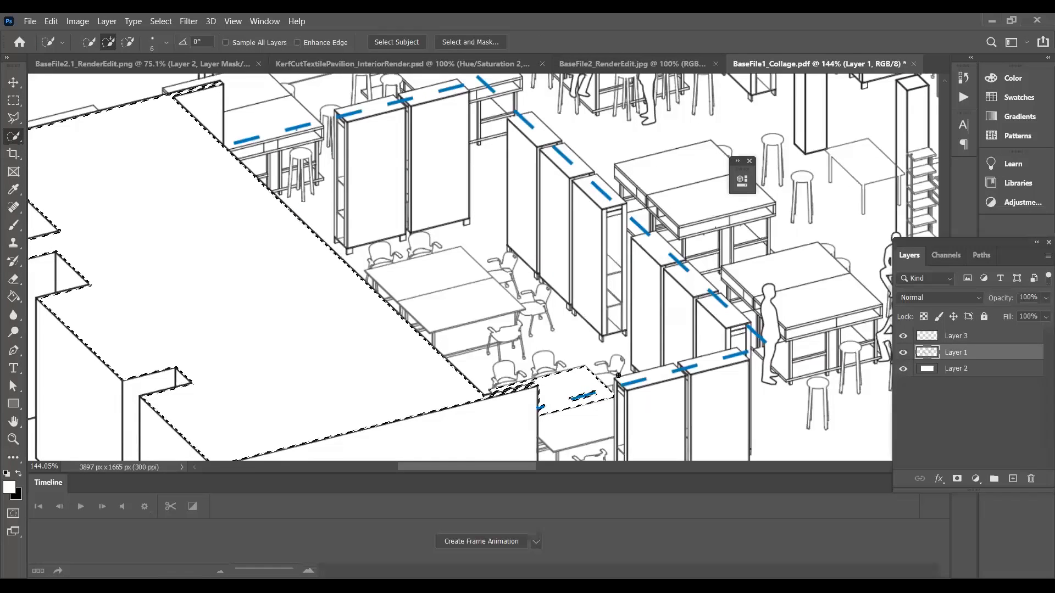
pyautogui.press(']')
pyautogui.press(']')
pyautogui.press(']')
pyautogui.press(']')
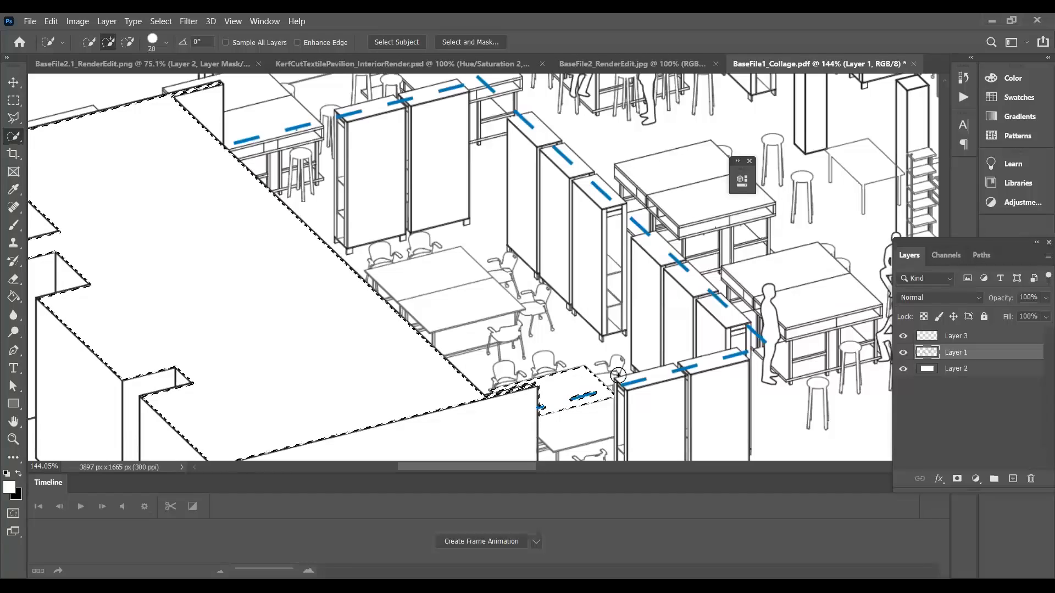
pyautogui.keyDown('alt'); pyautogui.click(581, 381); pyautogui.keyUp('alt')
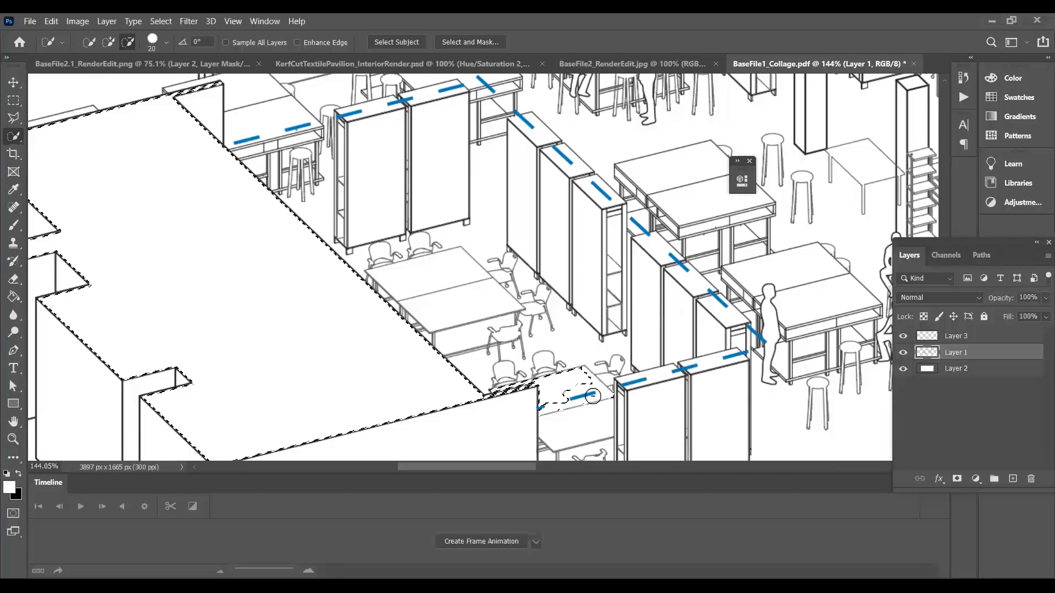
pyautogui.hotkey('ctrl', 'd')
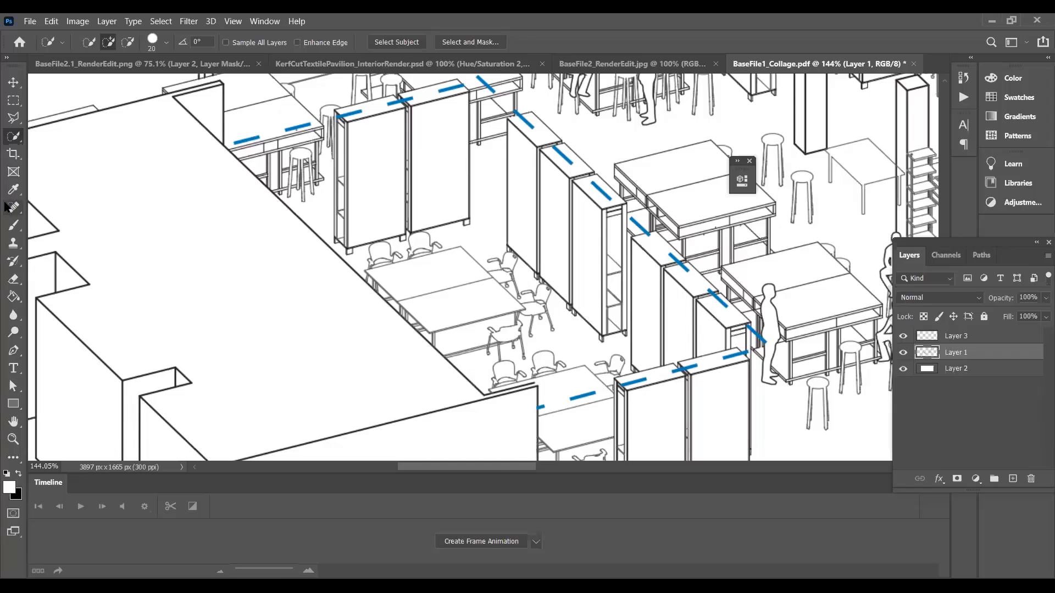
# Step: Select the large block's top face with the Magic Wand and subtract the adjoining tabletop area using a rectangular marquee
pyautogui.hotkey('ctrl', 'shift', 's')
pyautogui.click(476, 431)
pyautogui.rightClick(21, 142)
pyautogui.click(59, 162)
pyautogui.click(100, 182)
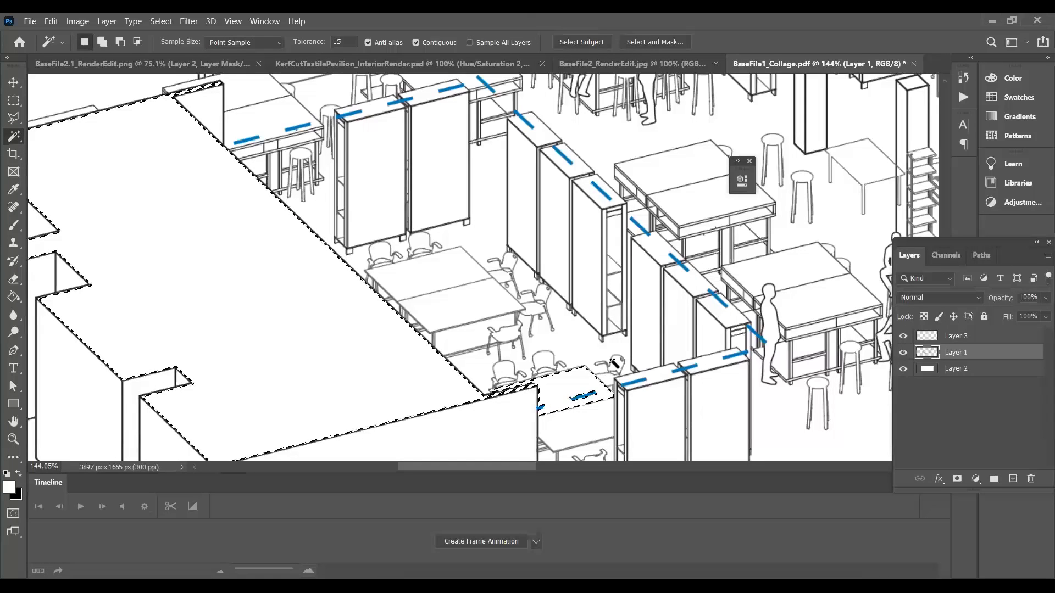
pyautogui.click(13, 101)
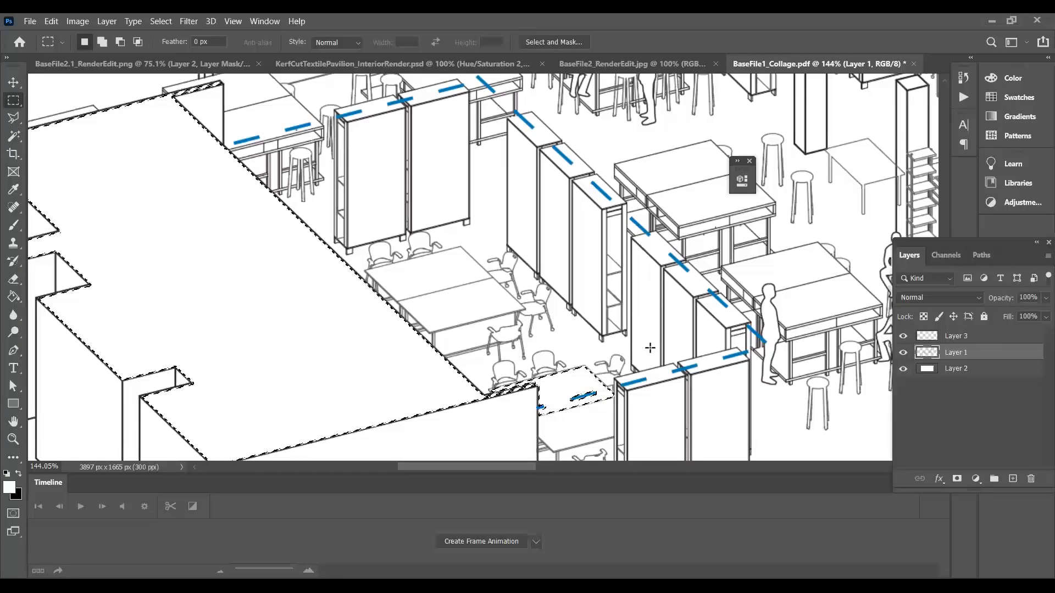
pyautogui.moveTo(650, 347); pyautogui.dragTo(542, 434)
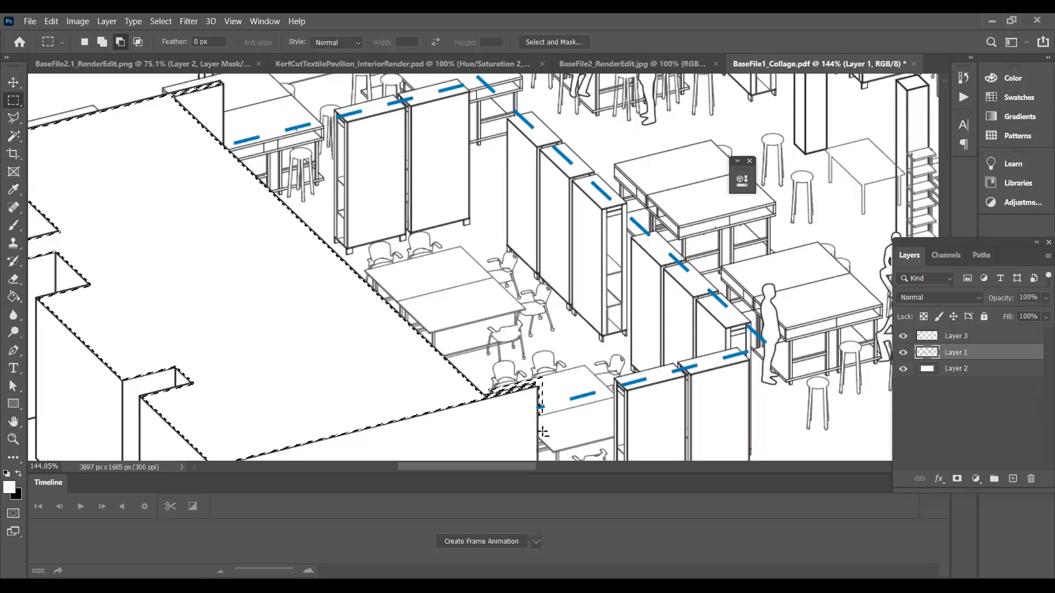
# Step: Subtract the leftover strips beside the block's corner near the chairs and tabletop from the selection with the rectangular marquee
pyautogui.scroll(8, 538, 367)
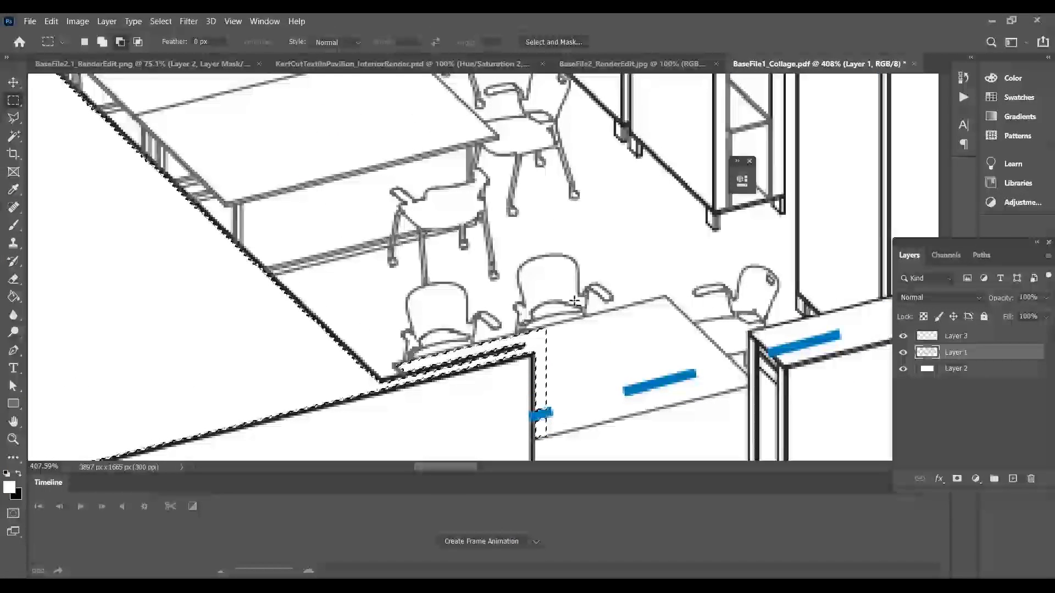
pyautogui.moveTo(575, 301); pyautogui.dragTo(536, 439)
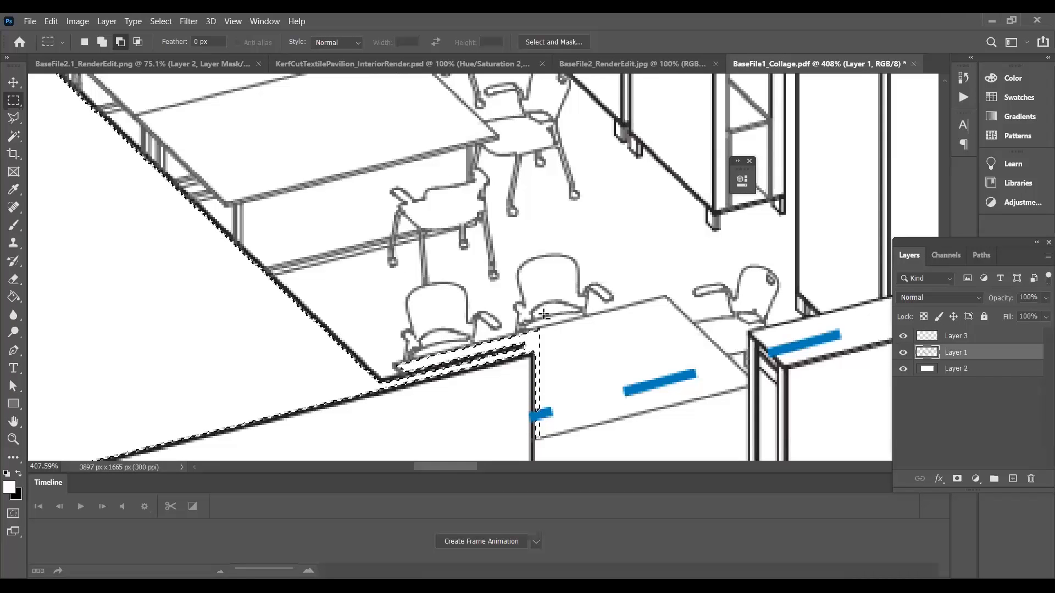
pyautogui.moveTo(548, 316); pyautogui.dragTo(448, 344)
pyautogui.scroll(-10, 535, 337)
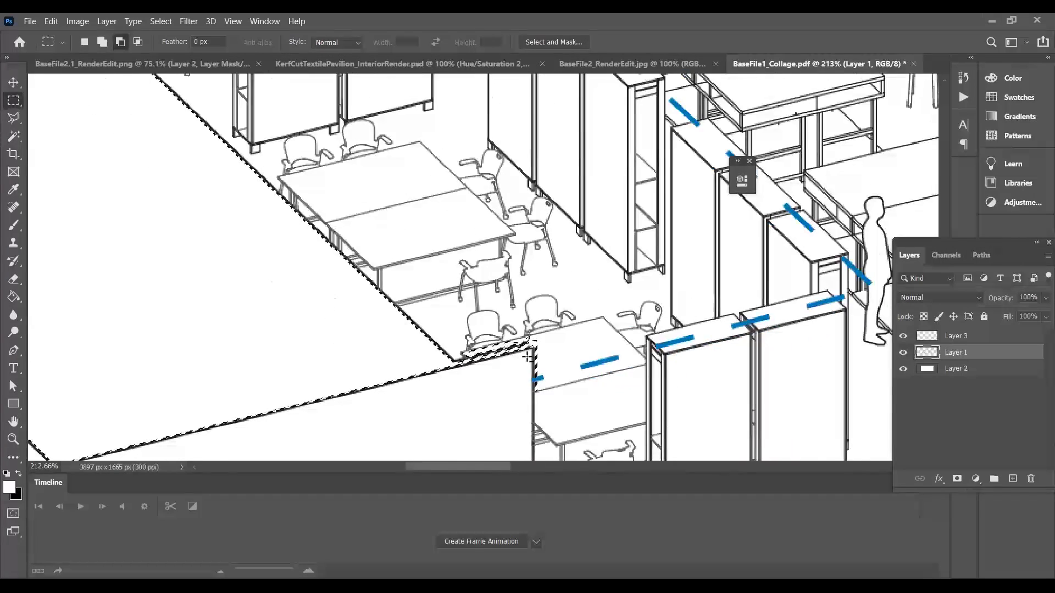
pyautogui.scroll(5, 493, 337)
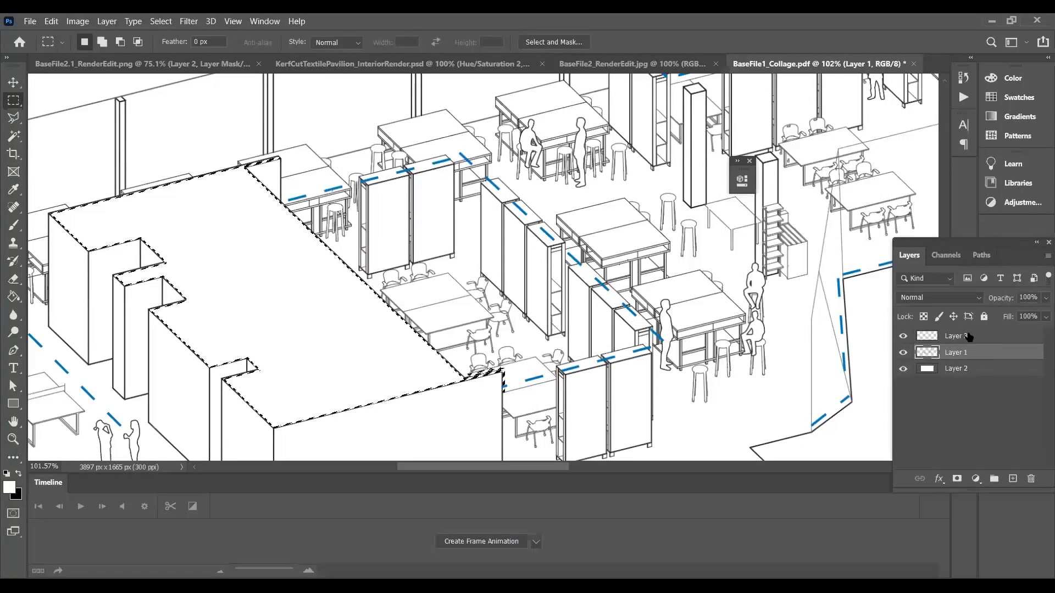
# Step: Add a new empty layer above Layer 3
pyautogui.click(970, 336)
pyautogui.click(1013, 479)
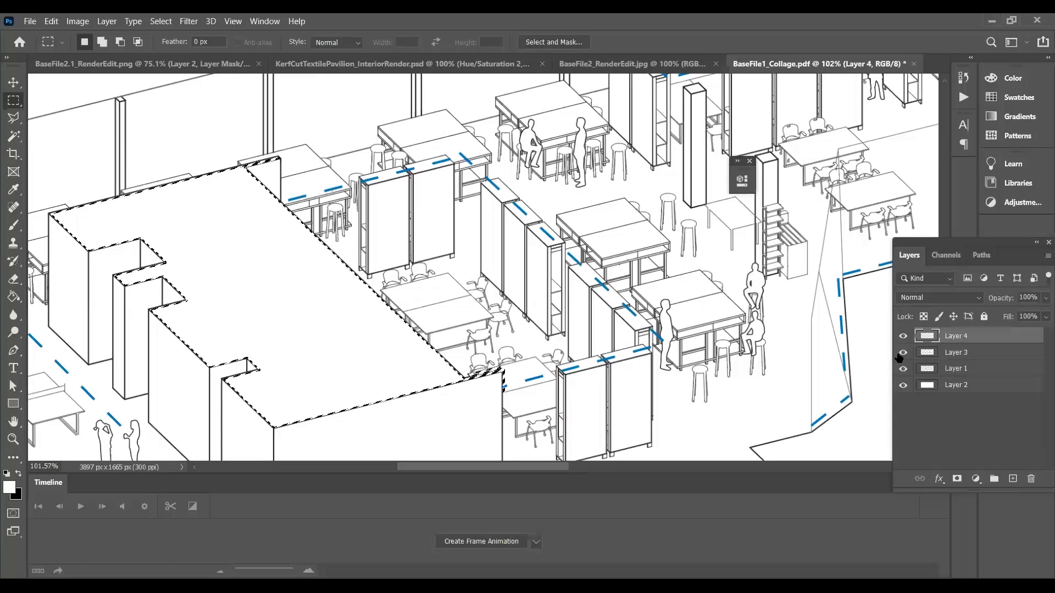
# Step: Rename Layer 1 as Linework and Layer 2 as White
pyautogui.doubleClick(951, 367)
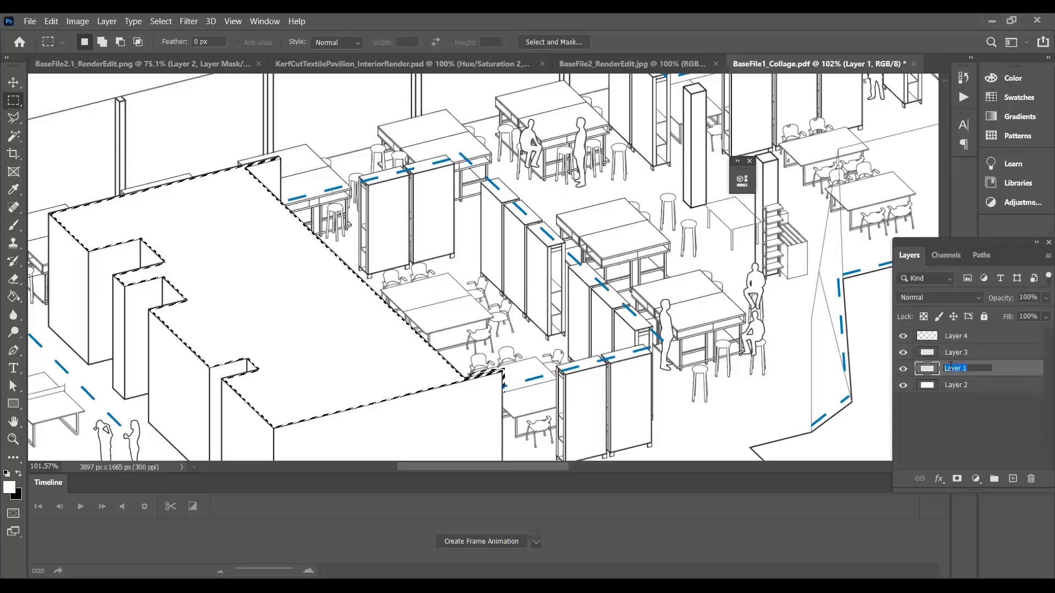
pyautogui.write('Linewo')
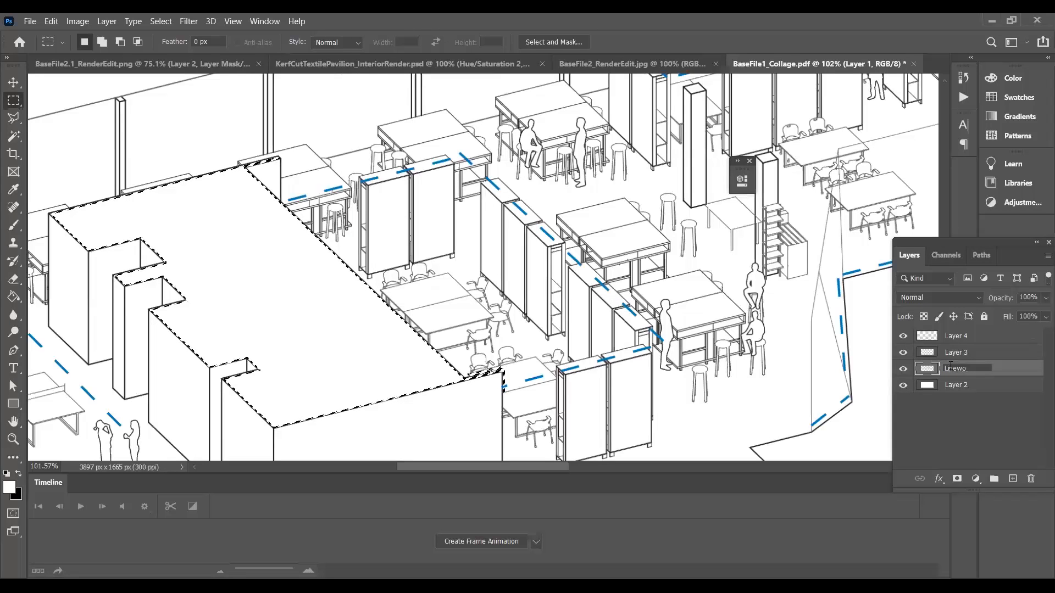
pyautogui.write('rk')
pyautogui.press('Return')
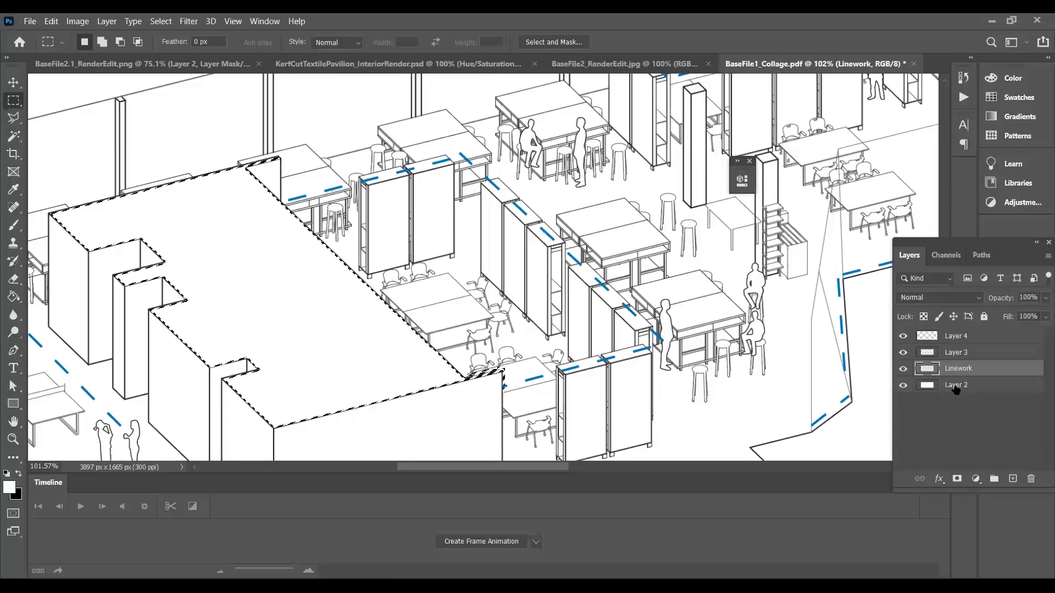
pyautogui.doubleClick(956, 385)
pyautogui.write('Whit')
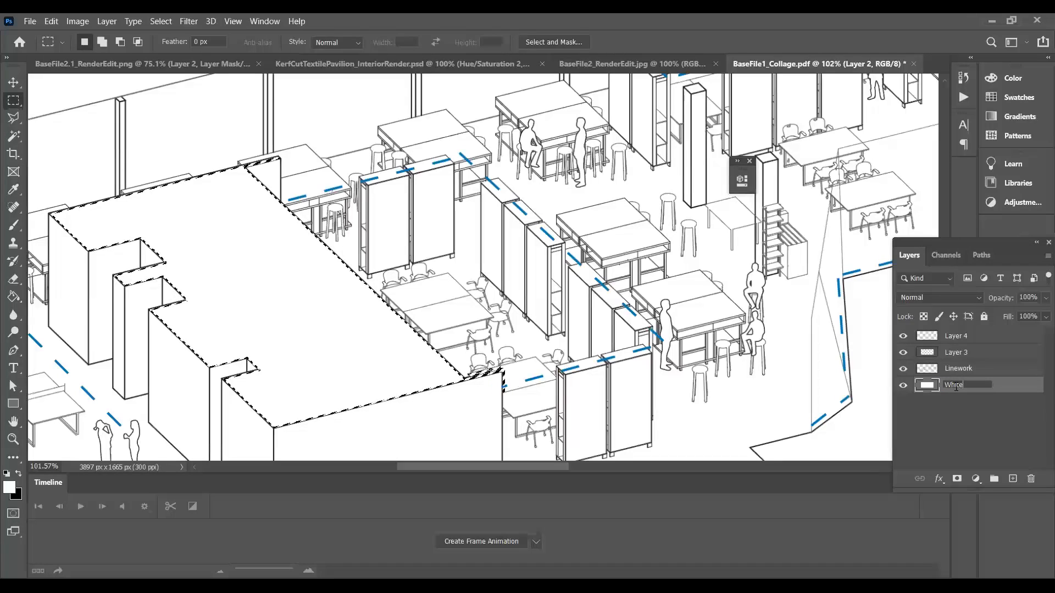
pyautogui.write('e')
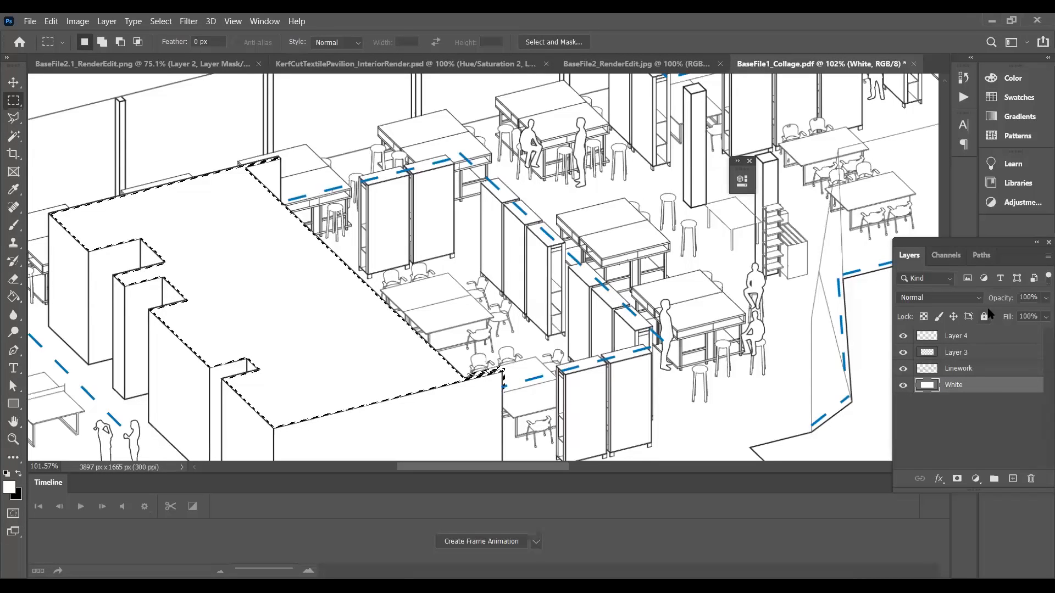
pyautogui.click(971, 352)
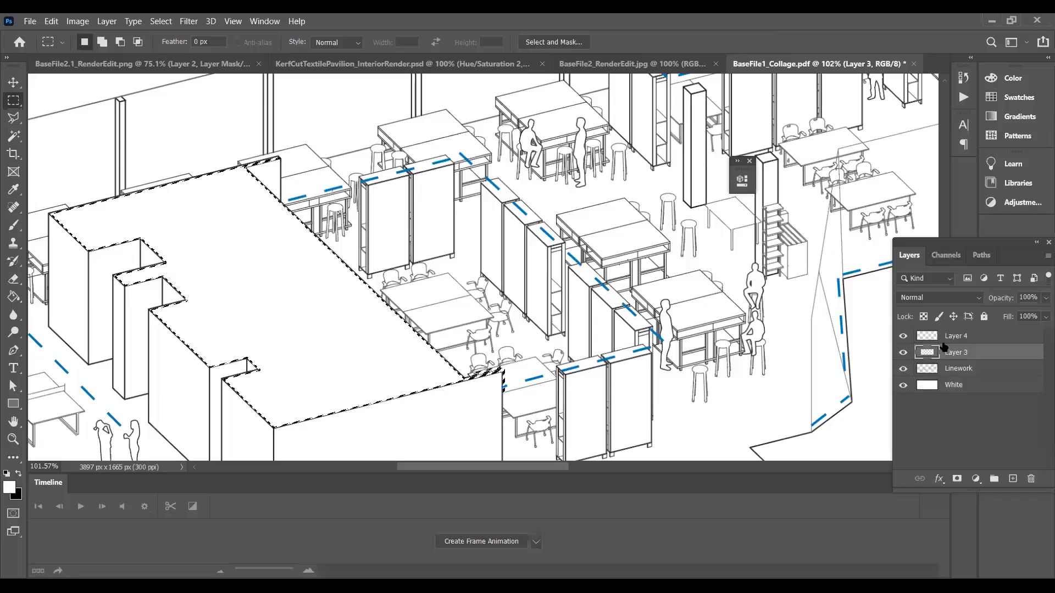
pyautogui.click(948, 336)
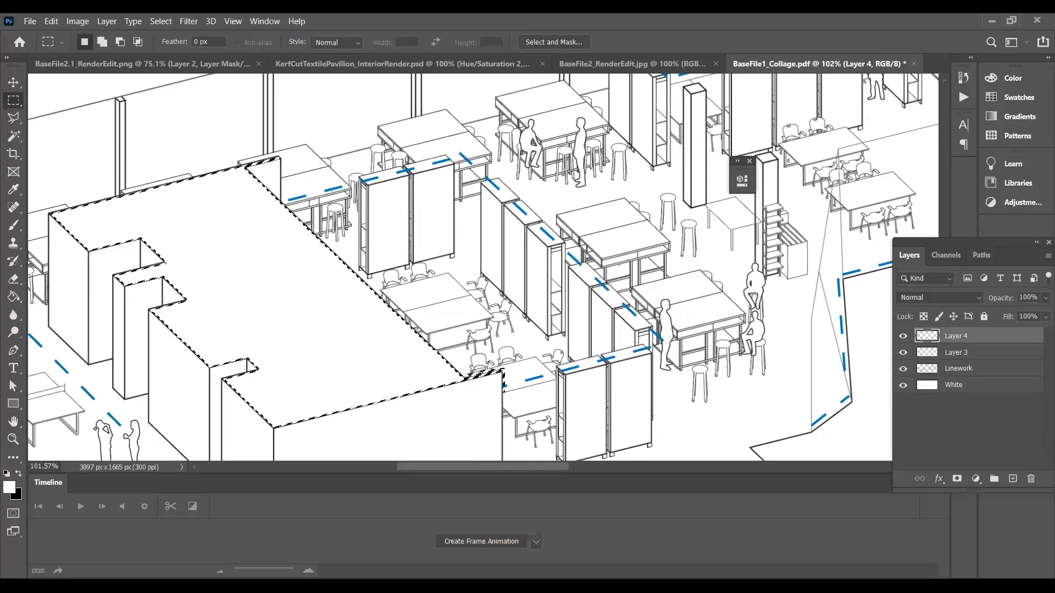
pyautogui.hotkey('ctrl', 'd')
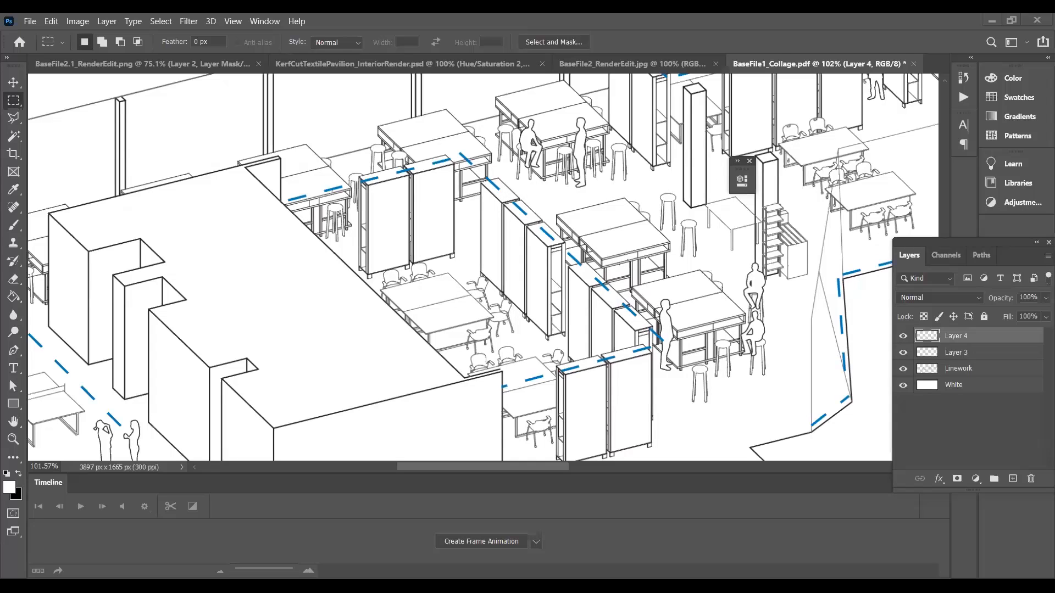
pyautogui.hotkey('ctrl', 'z')
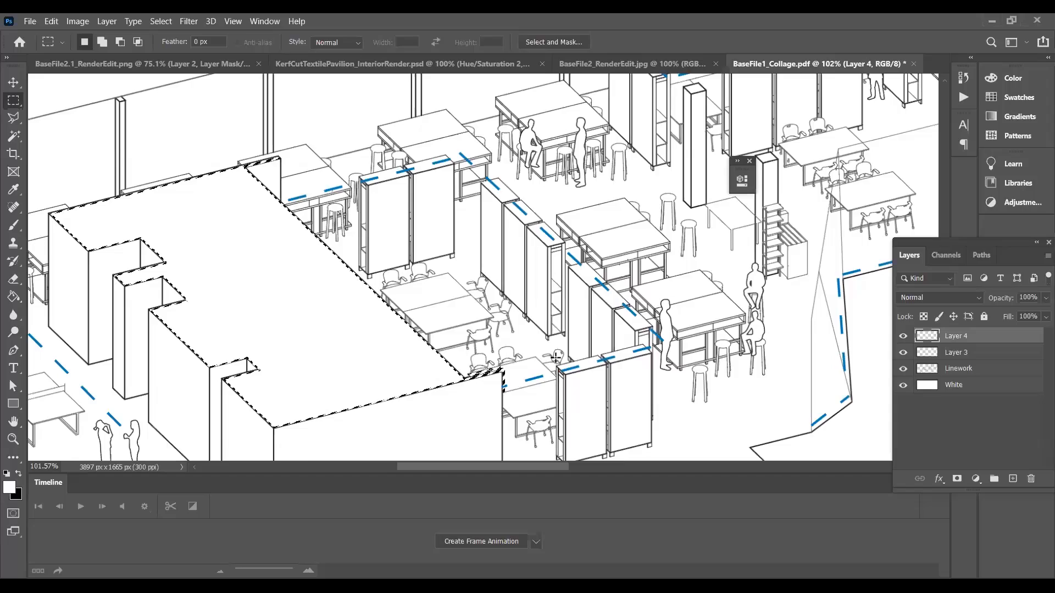
# Step: Paste the copied wood texture into Layer 3
pyautogui.scroll(-3, 561, 352)
pyautogui.scroll(-4, 465, 333)
pyautogui.scroll(5, 339, 374)
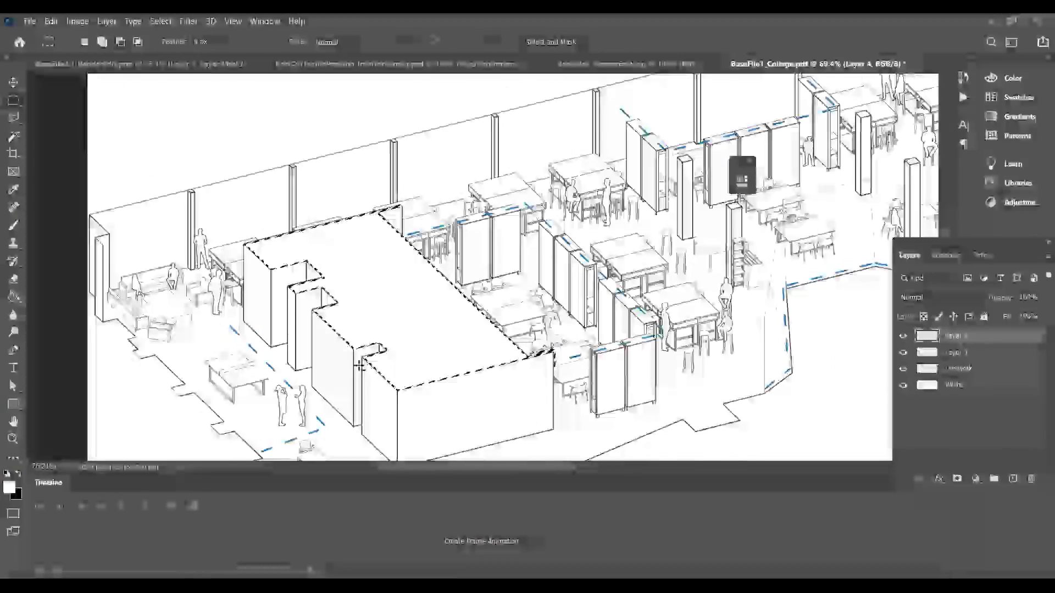
pyautogui.scroll(-1, 487, 313)
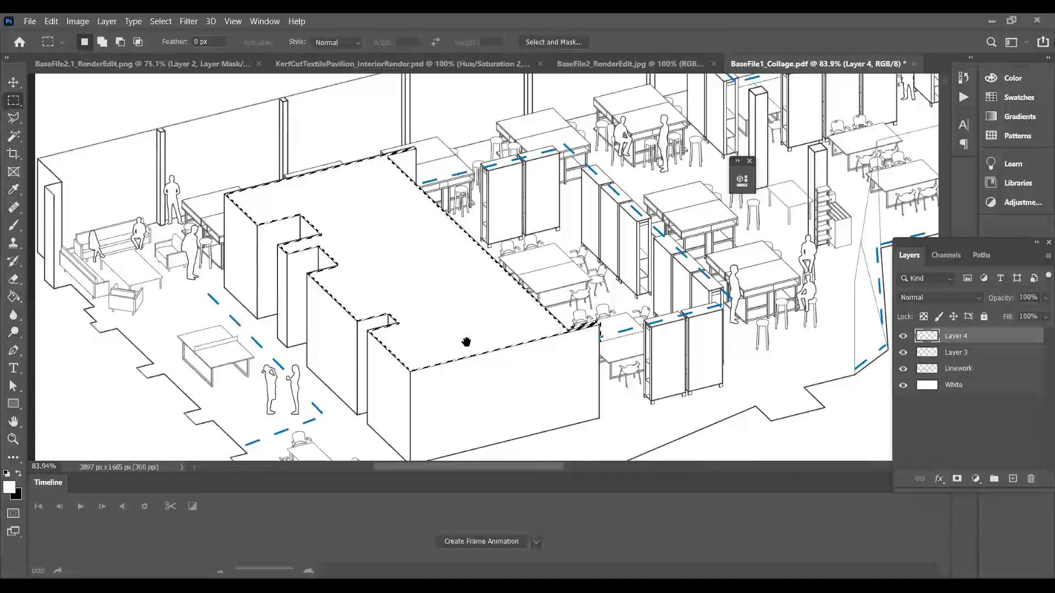
pyautogui.scroll(-2, 503, 341)
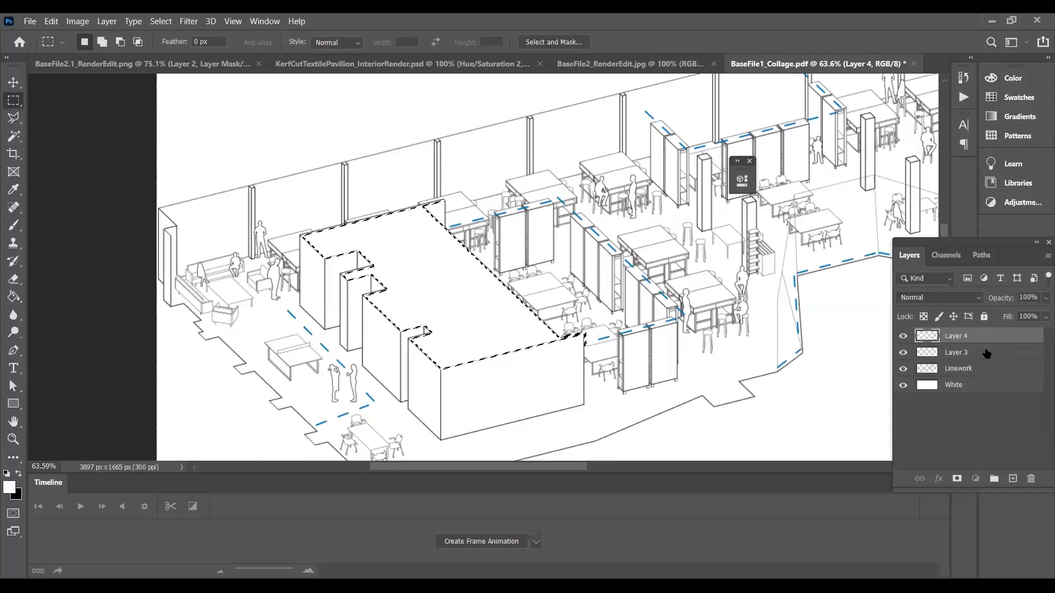
pyautogui.click(955, 352)
pyautogui.hotkey('ctrl', 'v')
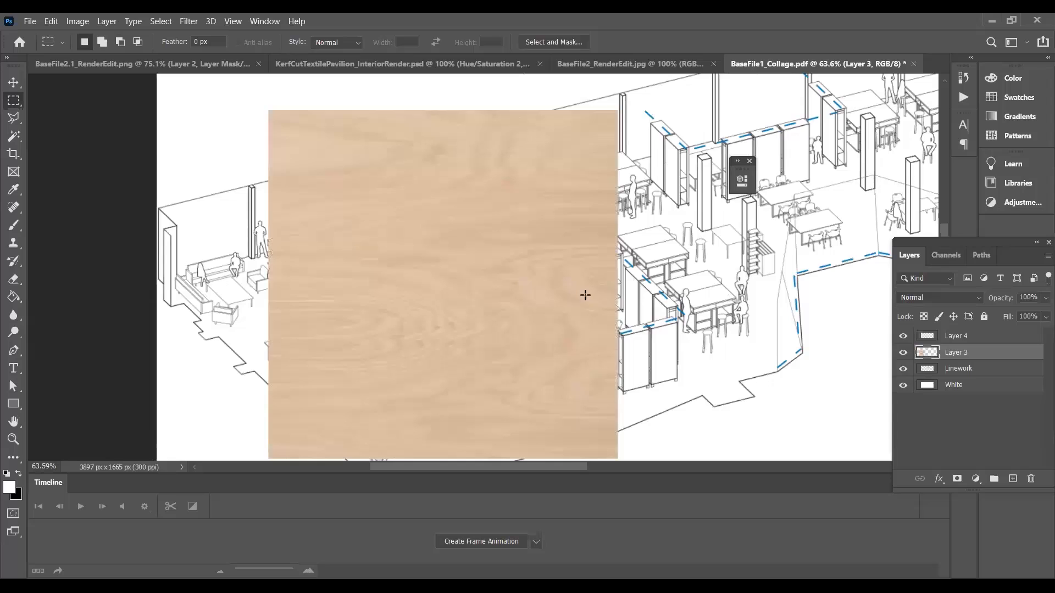
# Step: Restore the last selection of the block's top face with Layer 4 active
pyautogui.click(956, 336)
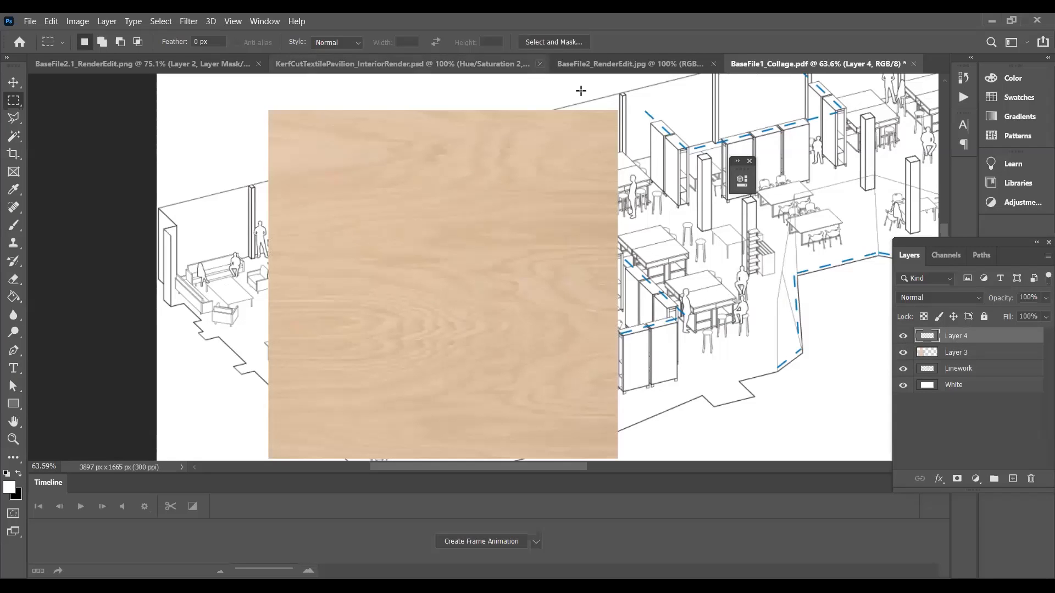
pyautogui.click(161, 22)
pyautogui.click(176, 61)
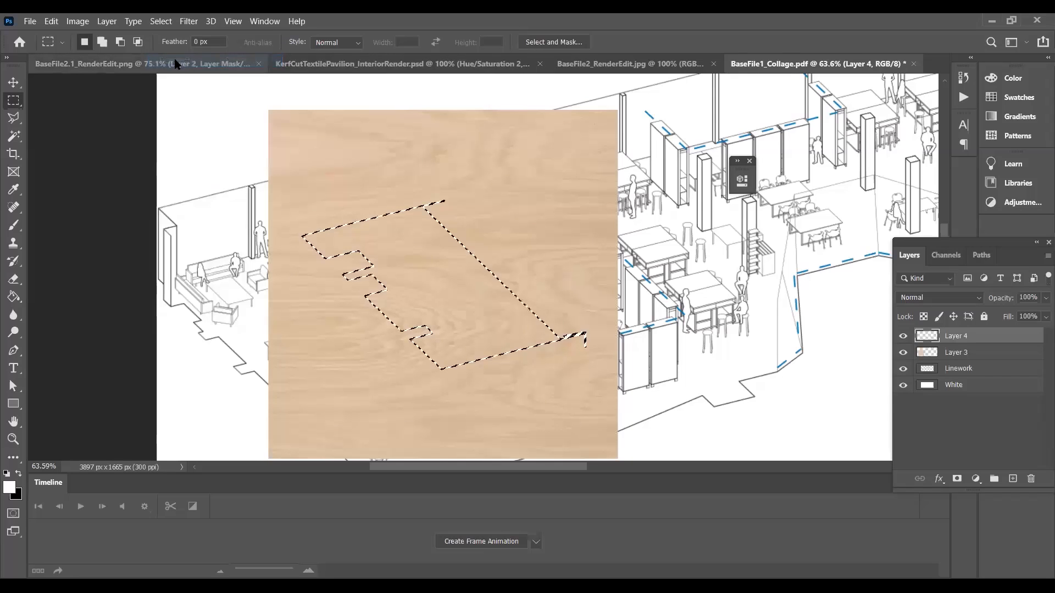
# Step: Add a layer mask to Layer 3 that limits the wood texture to the selected top face
pyautogui.click(956, 480)
pyautogui.hotkey('ctrl', 'z')
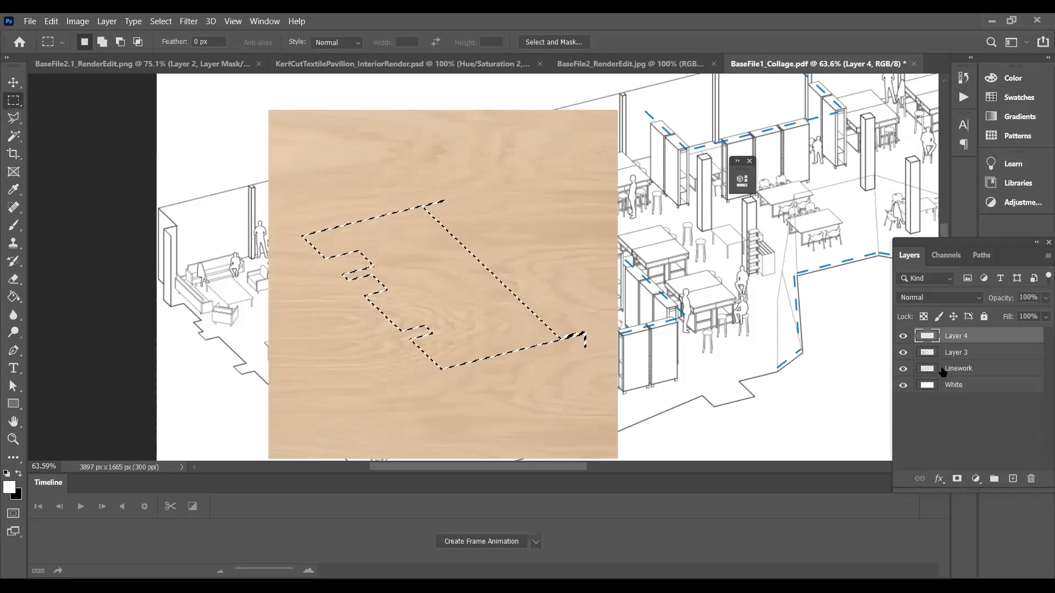
pyautogui.click(967, 353)
pyautogui.click(956, 479)
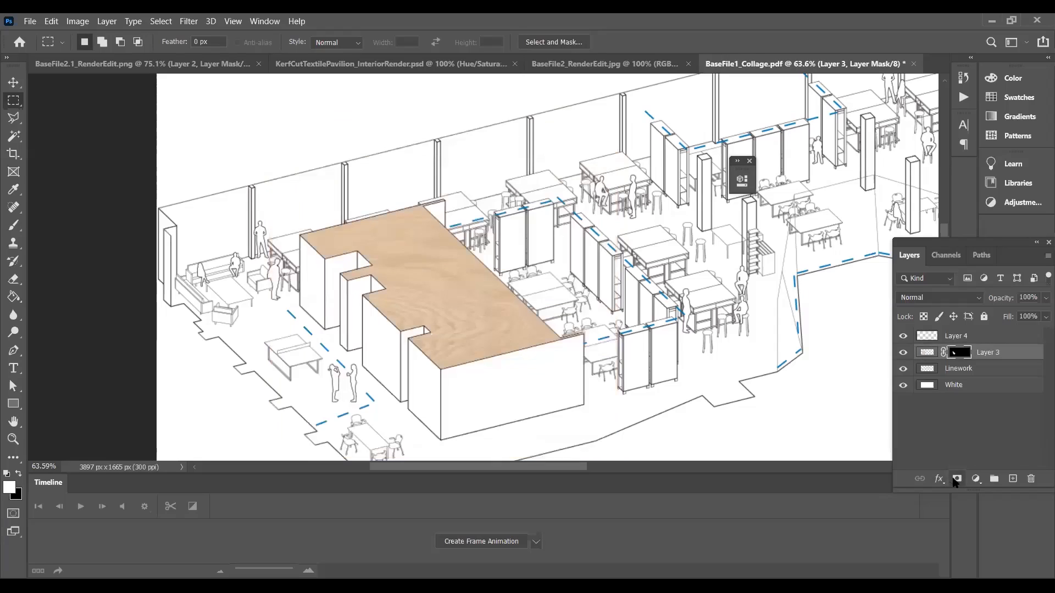
# Step: Examine how the masked wood texture fits the edges and notches of the block's top face
pyautogui.scroll(5, 524, 371)
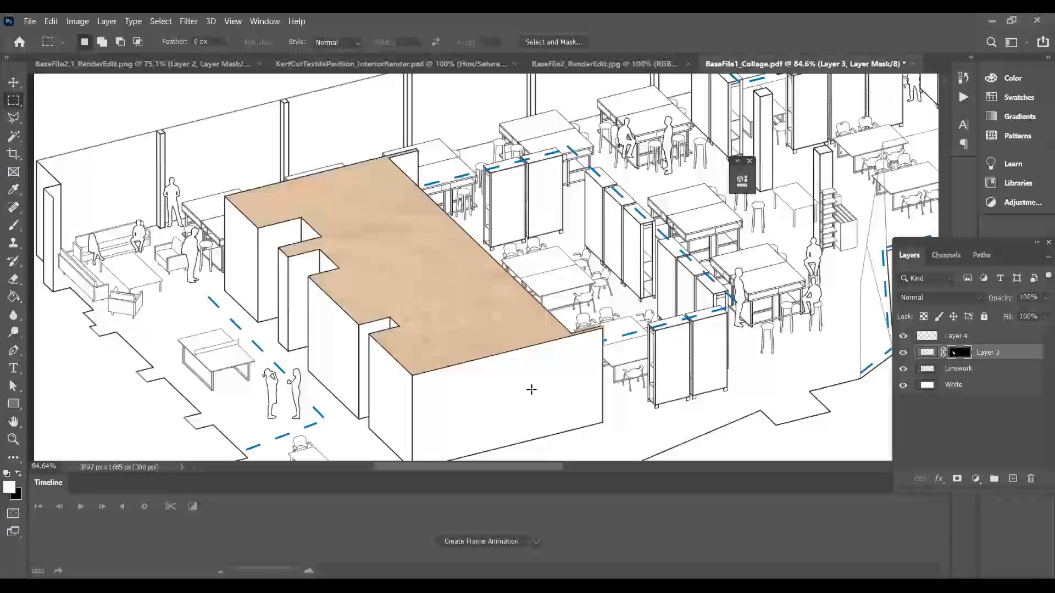
pyautogui.scroll(-3, 473, 335)
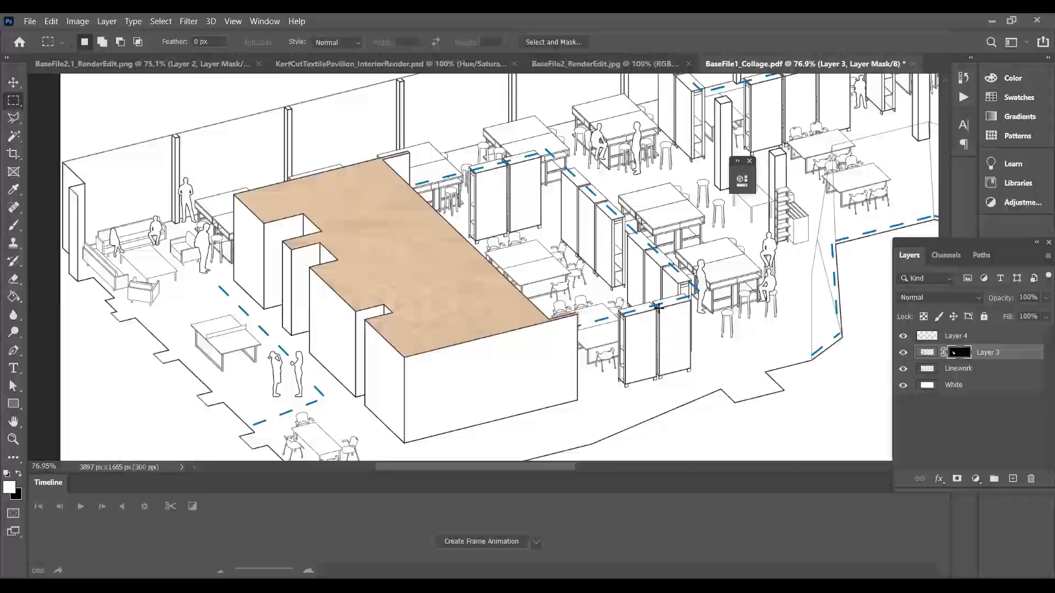
pyautogui.scroll(3, 657, 308)
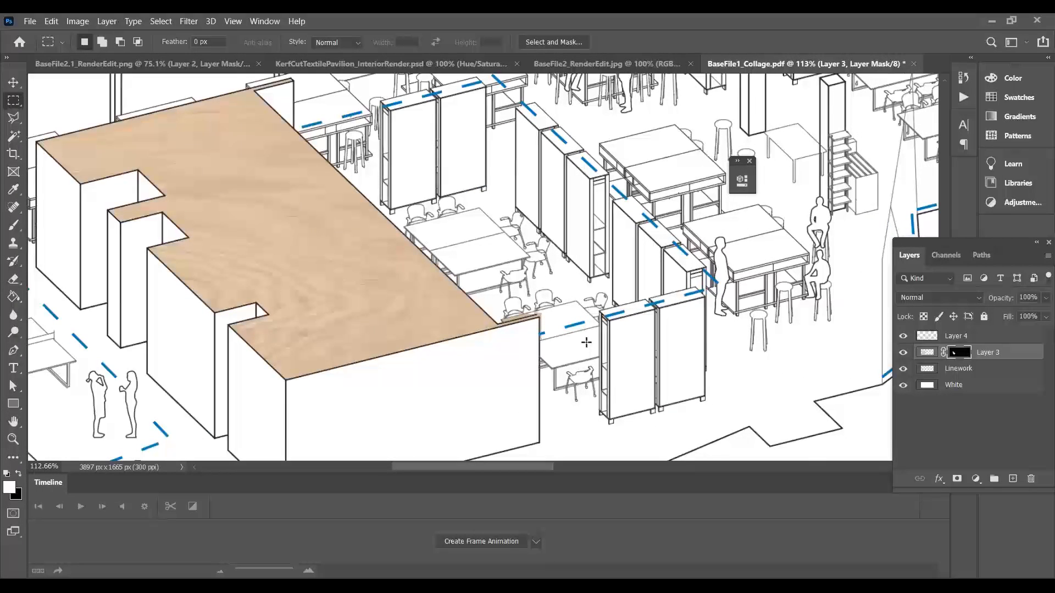
pyautogui.scroll(1, 353, 322)
pyautogui.scroll(4, 308, 319)
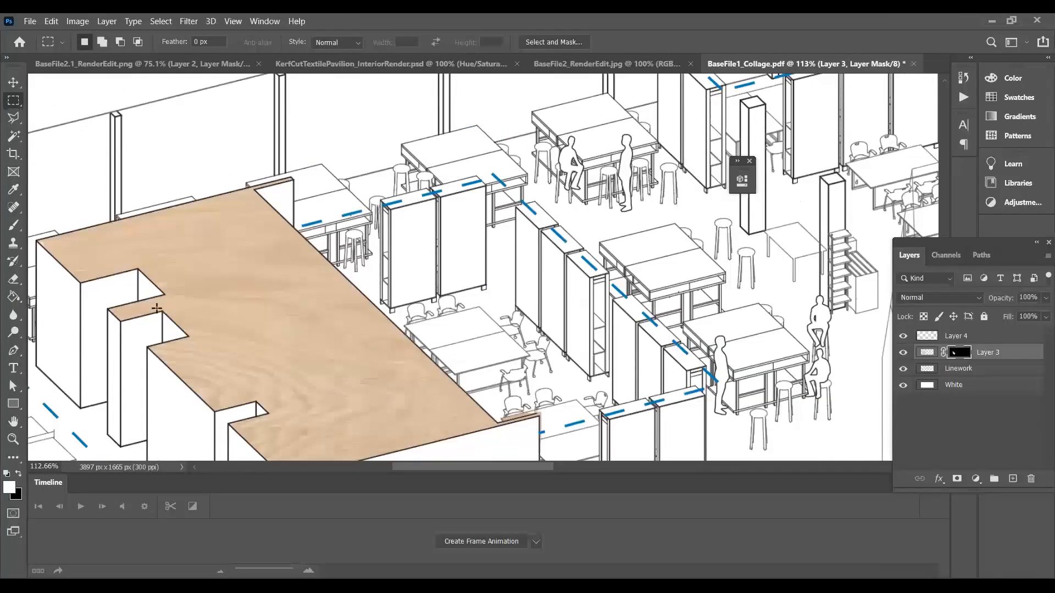
pyautogui.scroll(-2, 7, 273)
pyautogui.scroll(2, 471, 405)
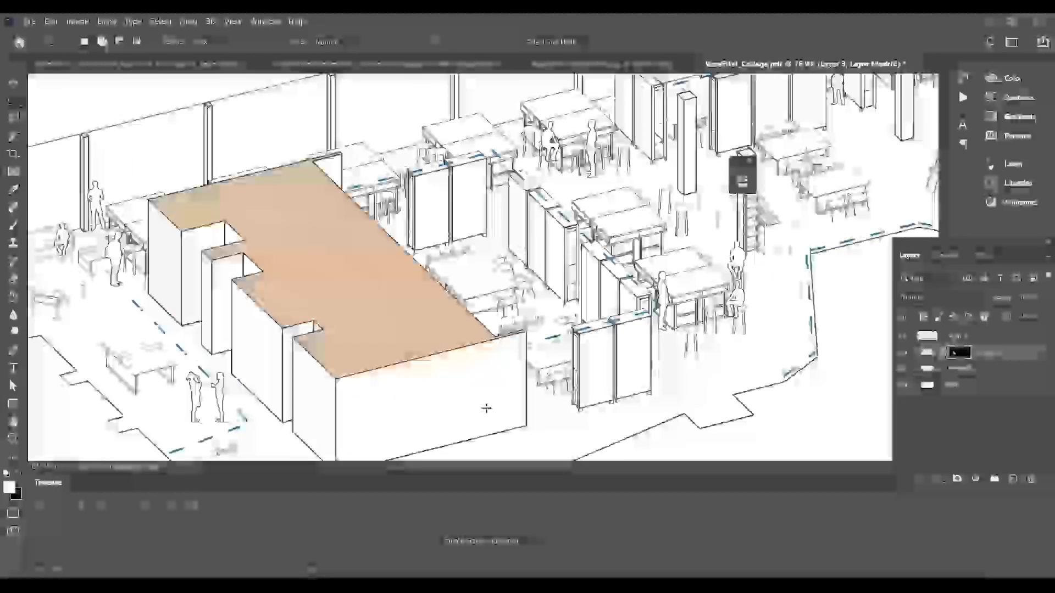
pyautogui.scroll(-1, 669, 311)
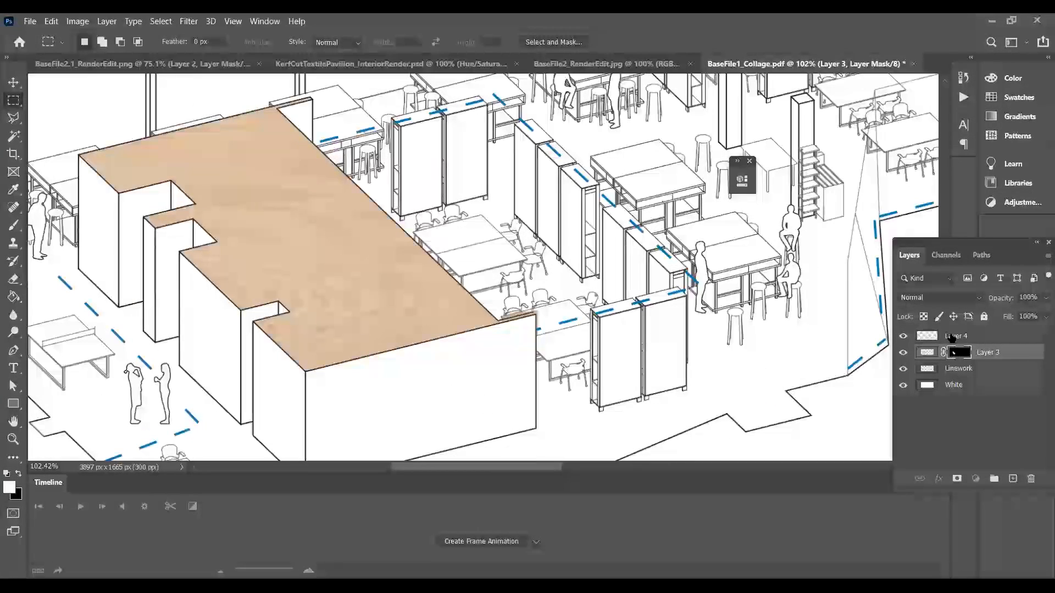
# Step: Make the Linework layer active and show the document's list of paths
pyautogui.click(936, 336)
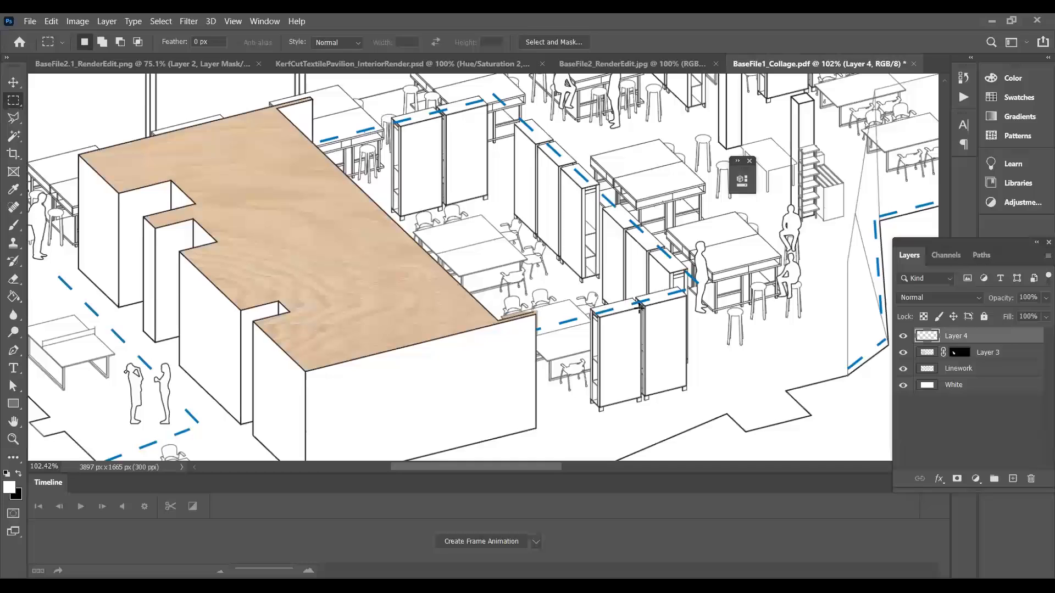
pyautogui.click(971, 374)
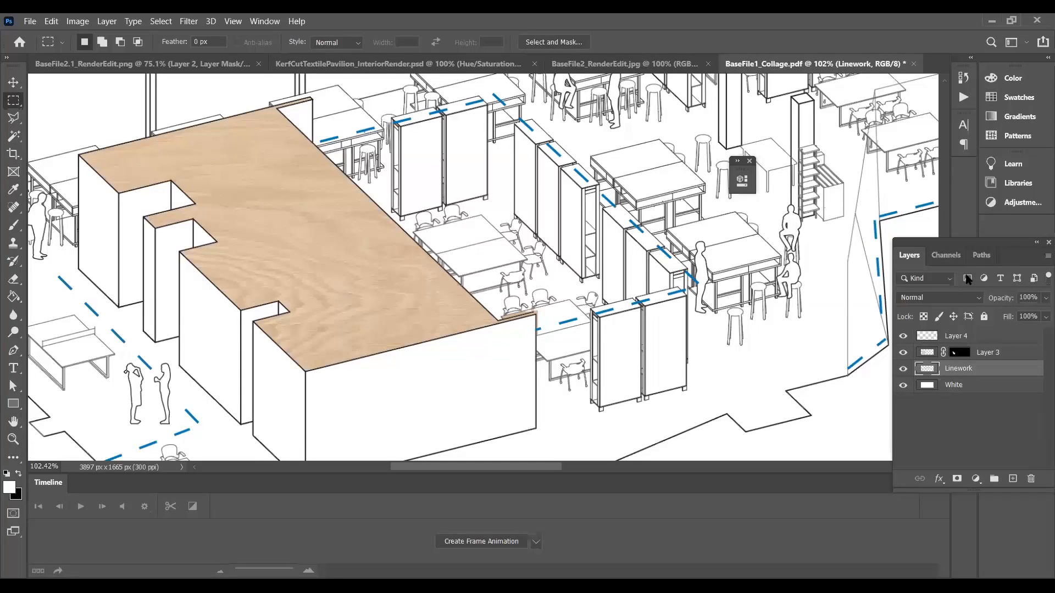
pyautogui.scroll(-5, 515, 346)
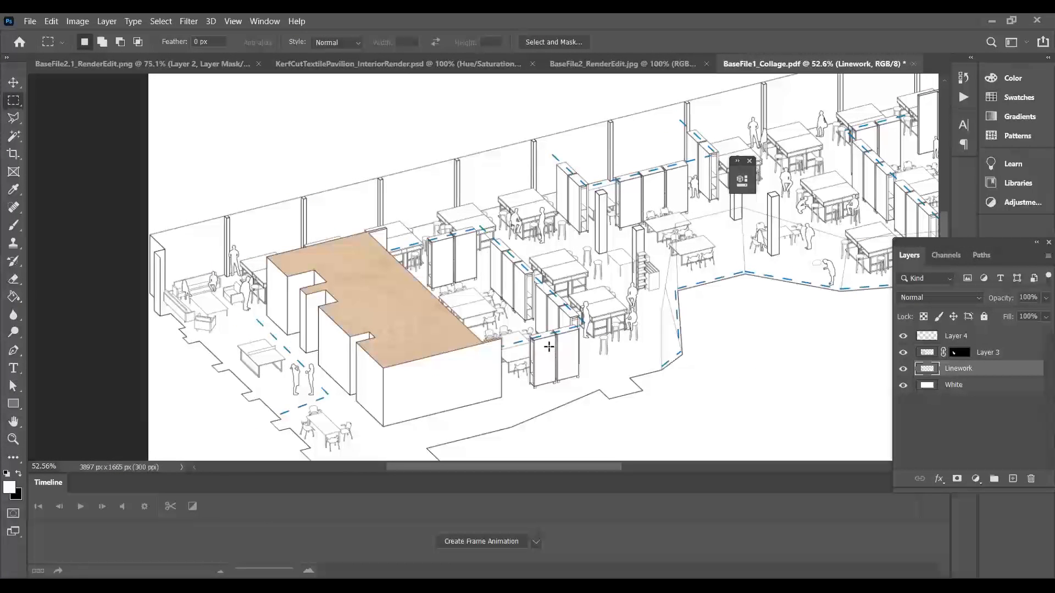
pyautogui.click(981, 255)
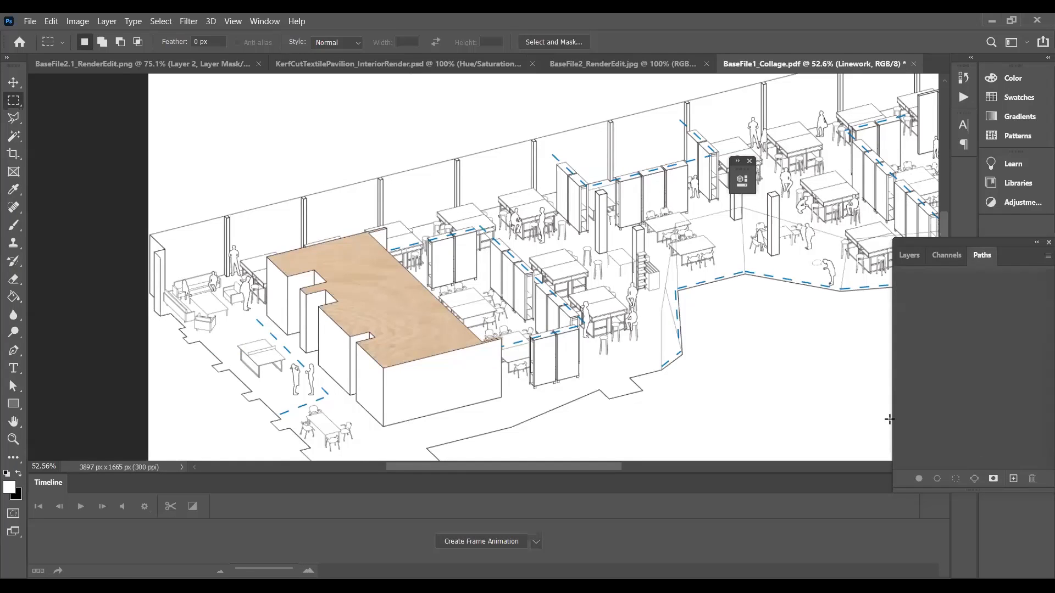
# Step: Draw a closed four-sided path with the Pen tool in the empty white area below the floor plan's blue dashed line
pyautogui.scroll(6, 874, 269)
pyautogui.scroll(-5, 377, 330)
pyautogui.scroll(5, 272, 402)
pyautogui.scroll(-4, 720, 308)
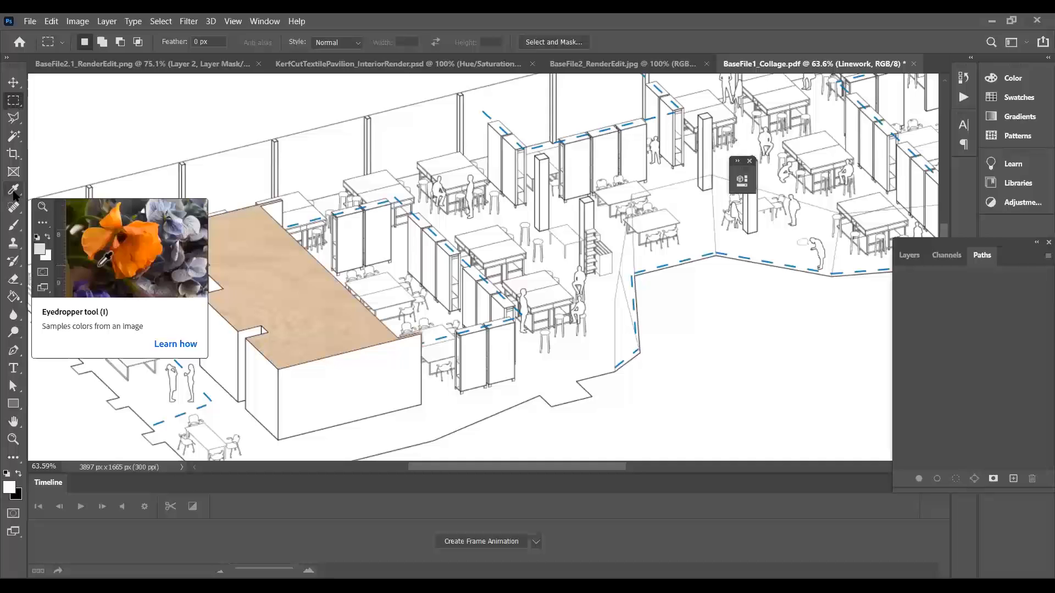
pyautogui.press('p')
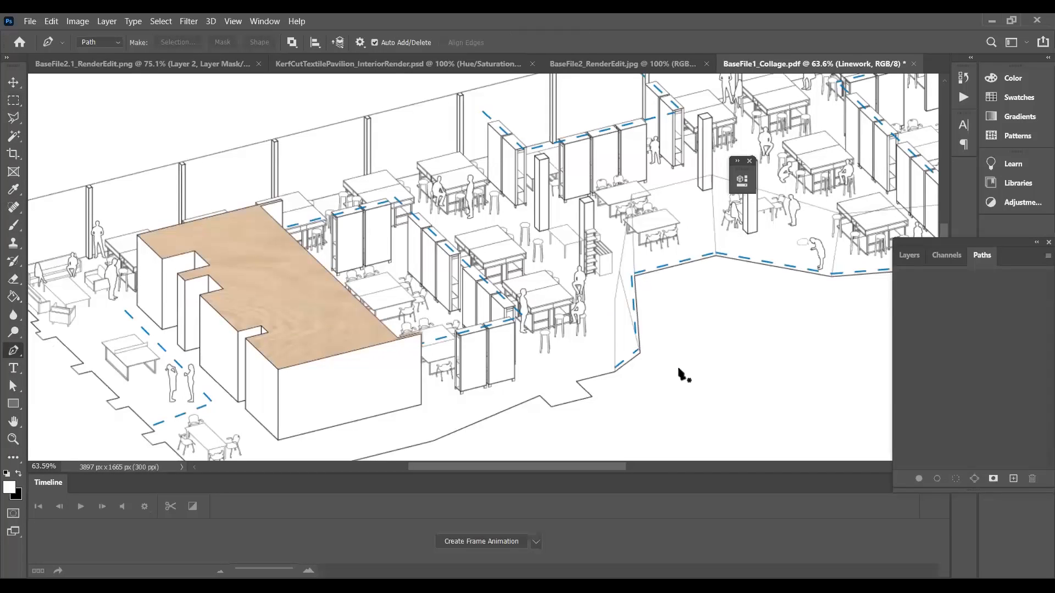
pyautogui.click(679, 368)
pyautogui.click(783, 331)
pyautogui.click(796, 420)
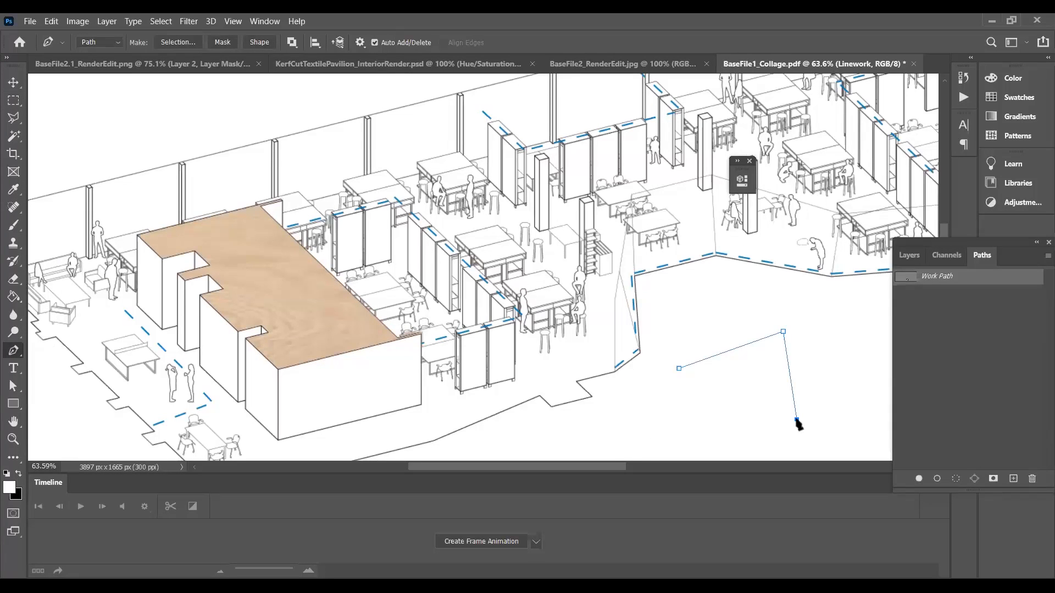
pyautogui.click(646, 443)
pyautogui.click(679, 368)
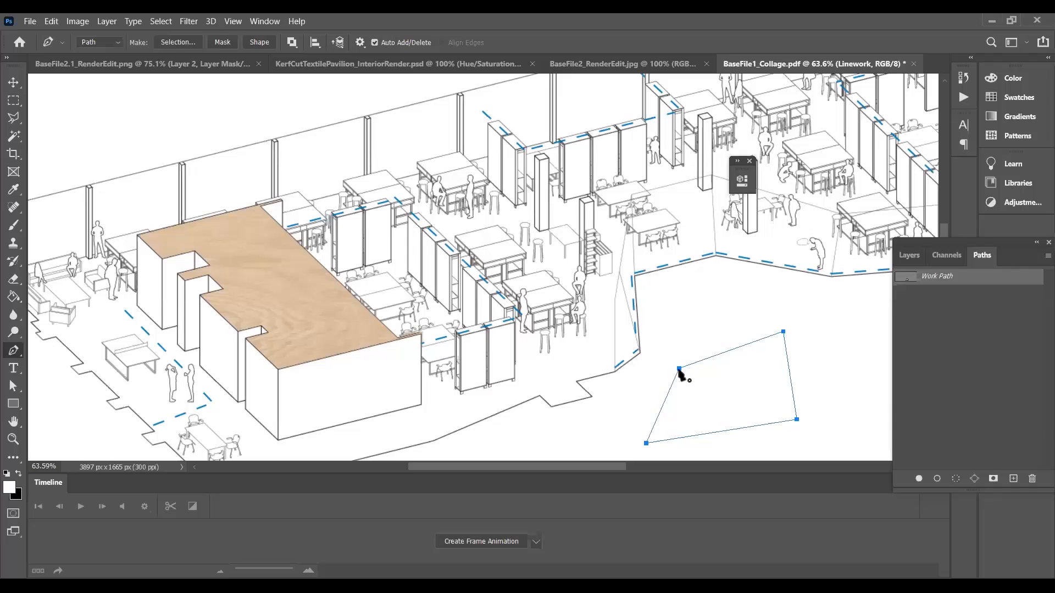
# Step: Convert the work path into a new anti-aliased selection with a feather radius of 0 pixels, and clear the selection
pyautogui.click(13, 82)
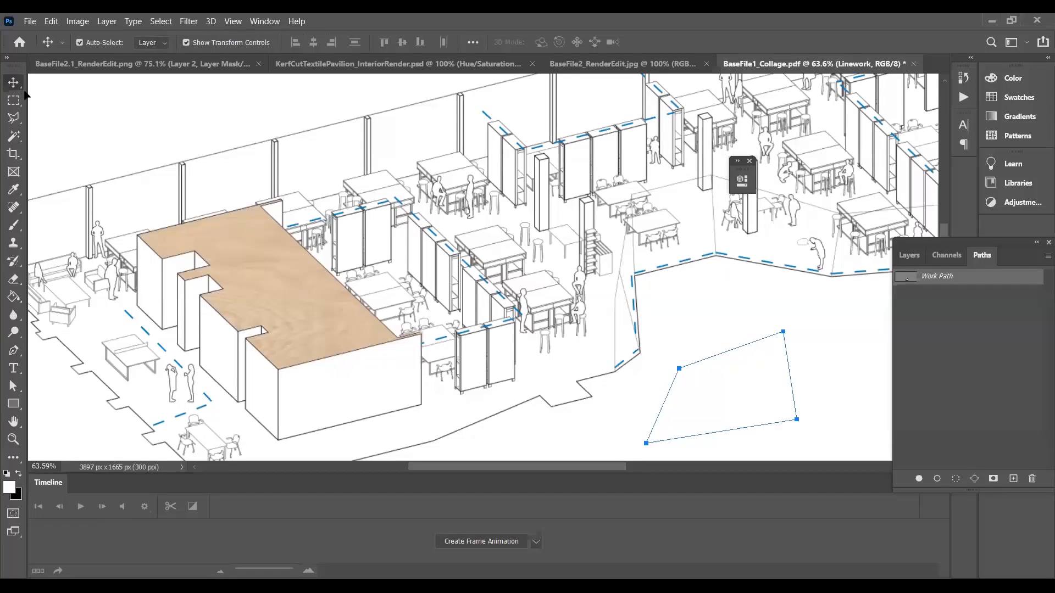
pyautogui.rightClick(721, 355)
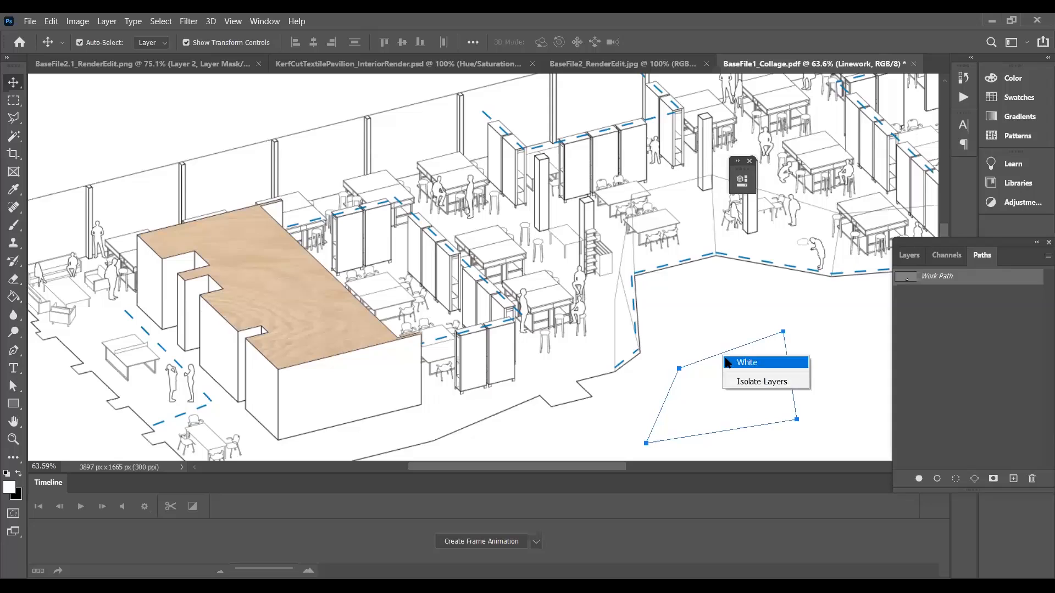
pyautogui.rightClick(945, 277)
pyautogui.click(928, 312)
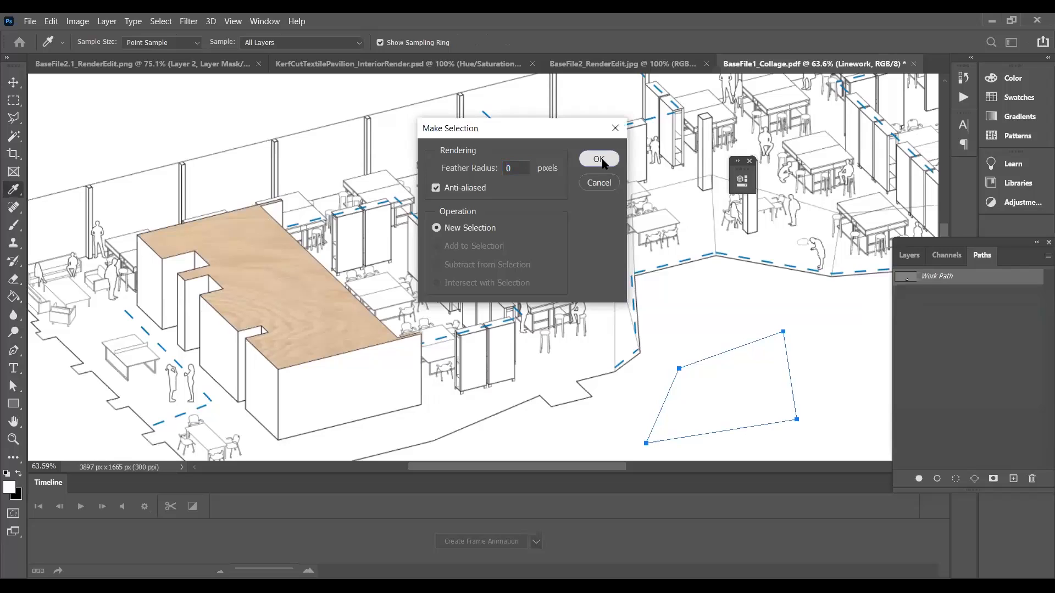
pyautogui.click(603, 161)
pyautogui.press('v')
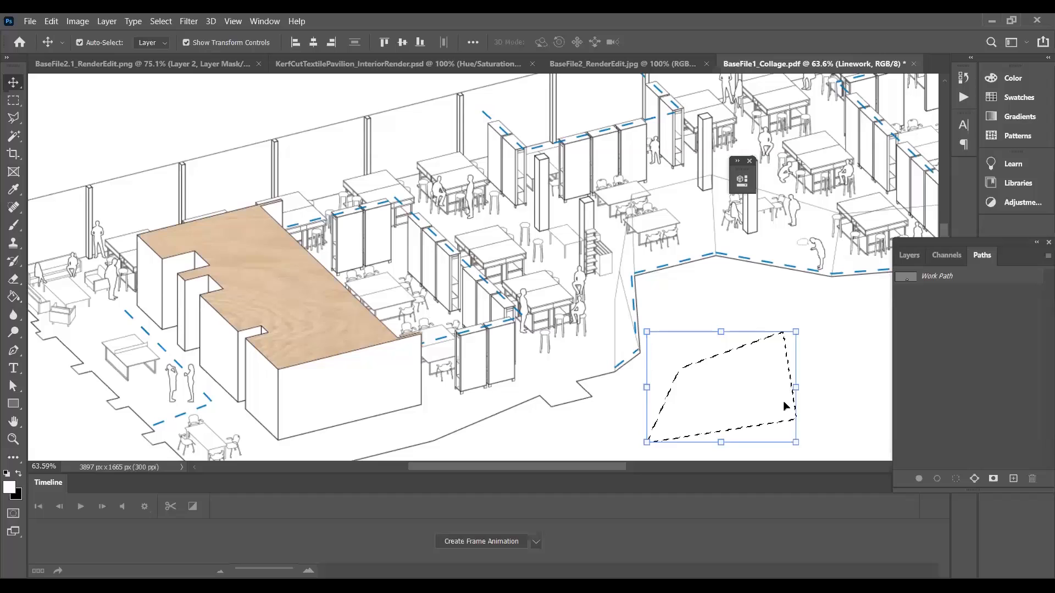
pyautogui.press('ctrl')
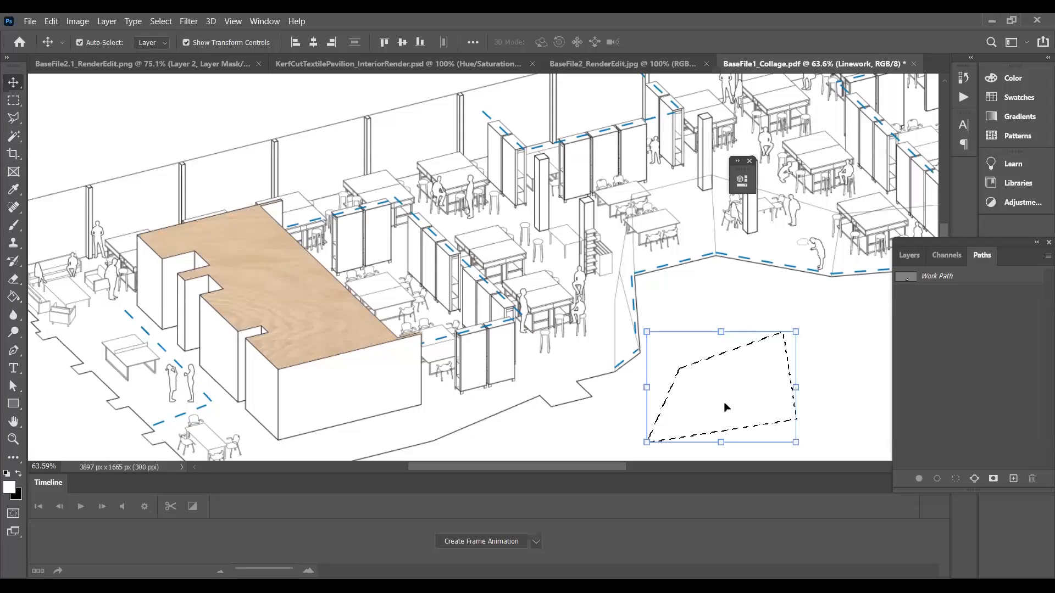
pyautogui.click(13, 101)
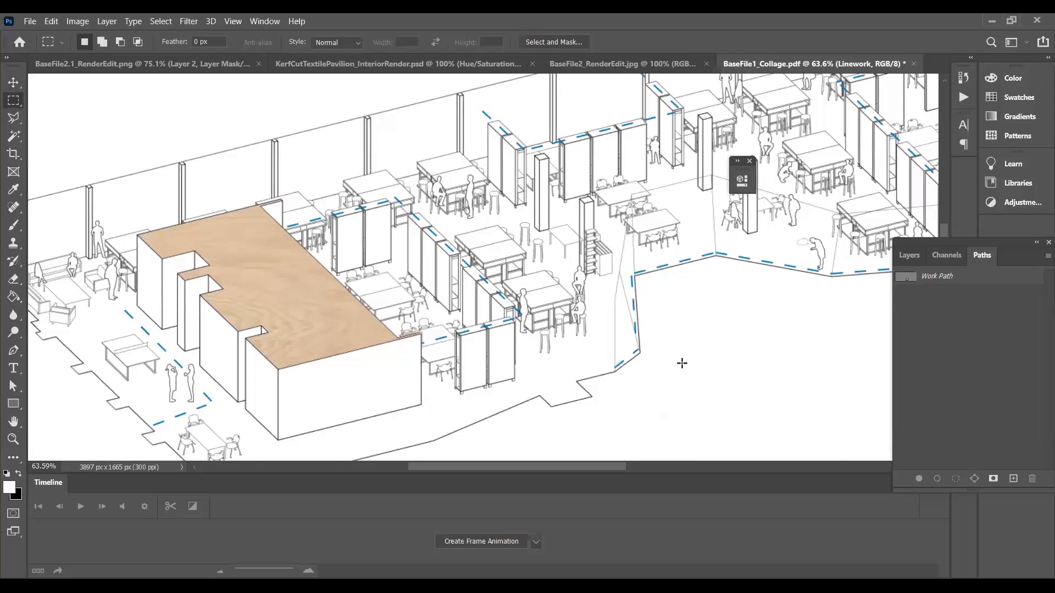
# Step: Select the tops of the diagonal row of cabinets on the Linework layer with the Magic Wand at tolerance 15
pyautogui.scroll(-3, 664, 355)
pyautogui.scroll(8, 488, 338)
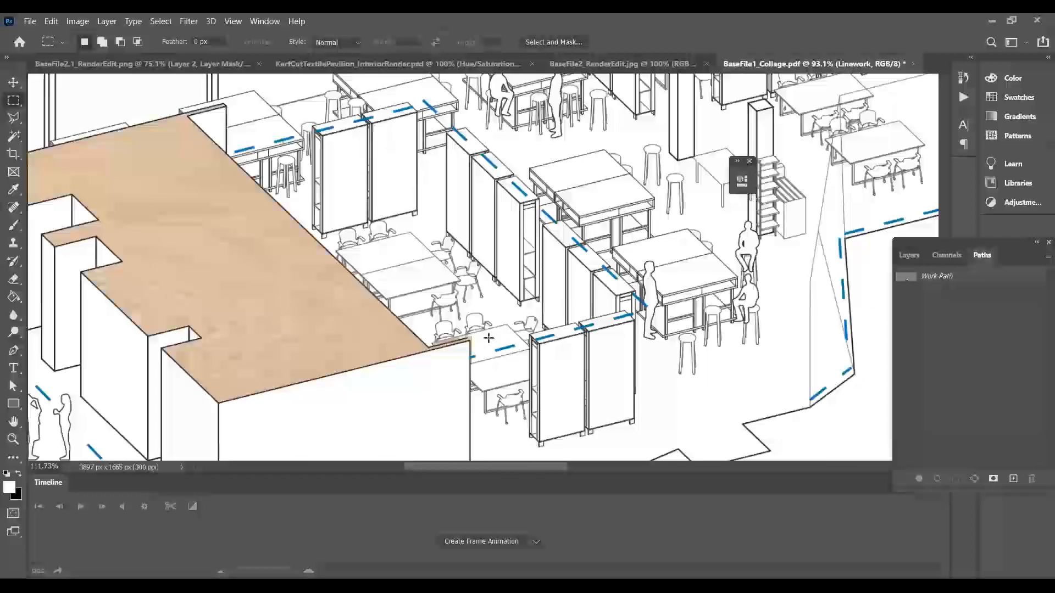
pyautogui.scroll(5, 488, 338)
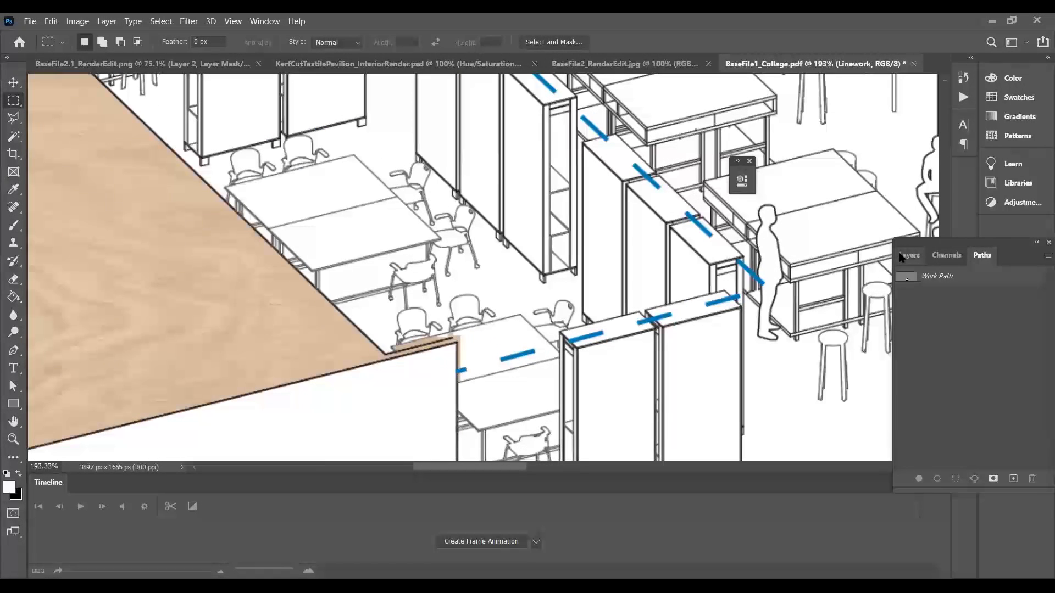
pyautogui.click(908, 255)
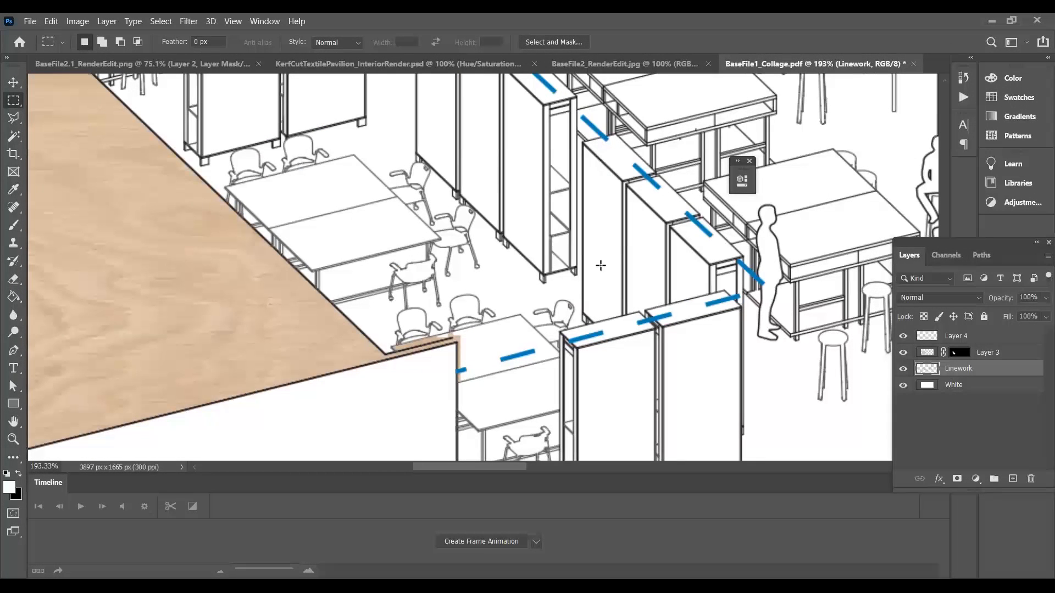
pyautogui.scroll(-4, 600, 266)
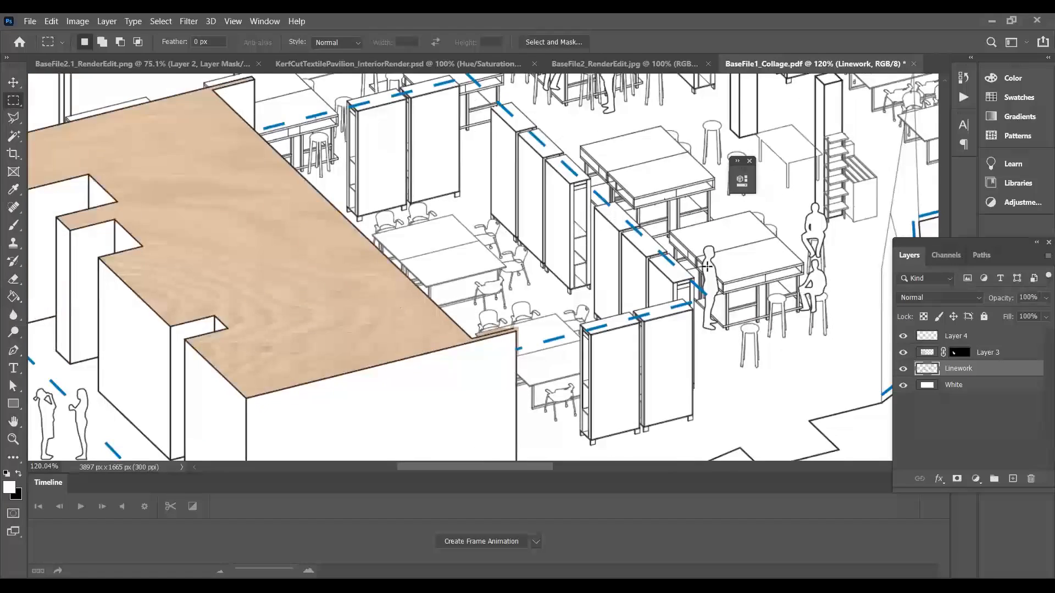
pyautogui.scroll(4, 706, 266)
pyautogui.press('w')
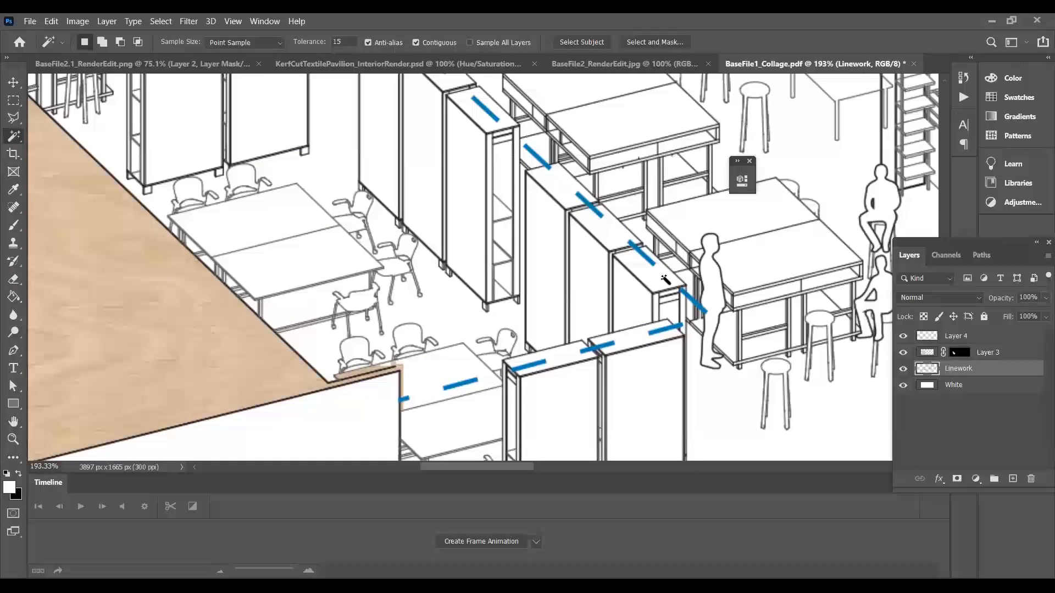
pyautogui.press('shift')
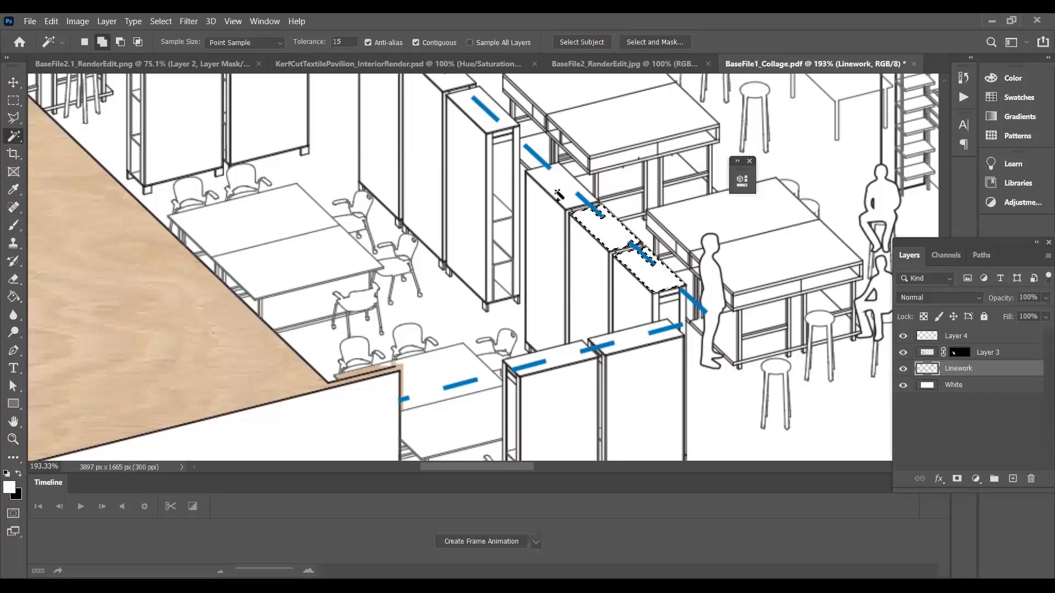
pyautogui.keyDown('shift'); pyautogui.click(560, 197); pyautogui.keyUp('shift')
pyautogui.keyDown('shift'); pyautogui.click(477, 122); pyautogui.keyUp('shift')
pyautogui.keyDown('shift'); pyautogui.click(443, 85); pyautogui.keyUp('shift')
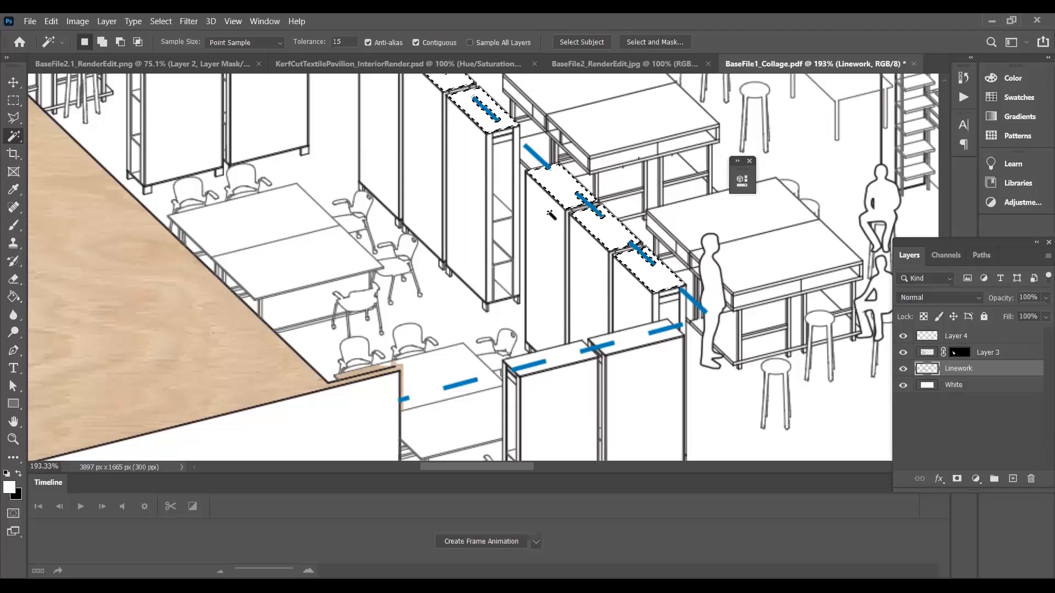
# Step: Add the tops of the front and back pairs of cabinets to the Magic Wand selection
pyautogui.keyDown('shift'); pyautogui.click(640, 344); pyautogui.keyUp('shift')
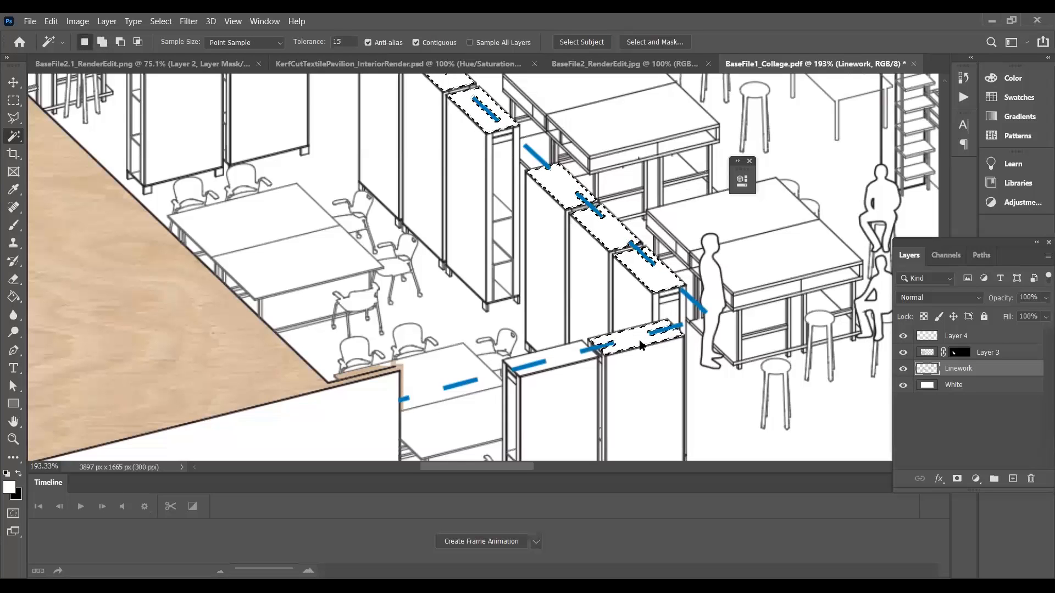
pyautogui.keyDown('shift'); pyautogui.click(568, 361); pyautogui.keyUp('shift')
pyautogui.scroll(-5, 568, 361)
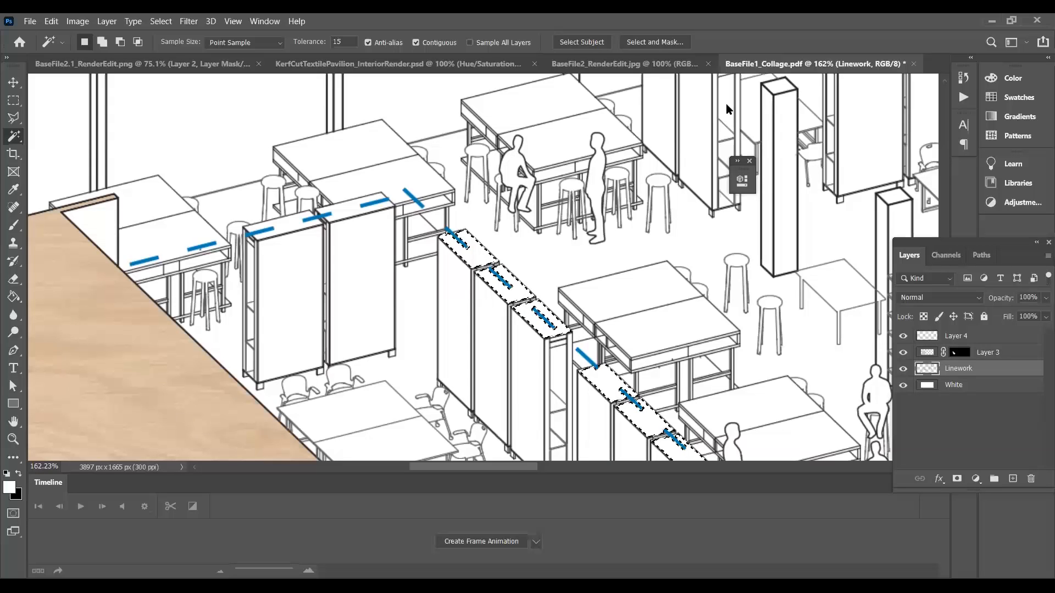
pyautogui.keyDown('shift'); pyautogui.click(353, 214); pyautogui.keyUp('shift')
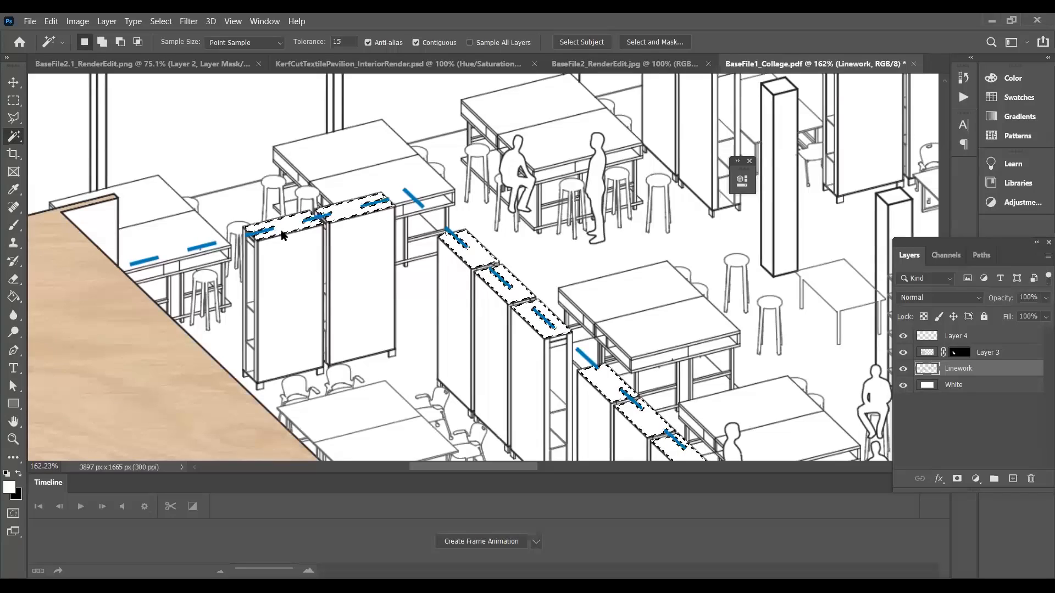
# Step: Add both halves of the two tabletops beside the block to the Magic Wand selection
pyautogui.keyDown('alt'); pyautogui.scroll(-3, 425, 390); pyautogui.keyUp('alt')
pyautogui.keyDown('alt'); pyautogui.scroll(3, 426, 390); pyautogui.keyUp('alt')
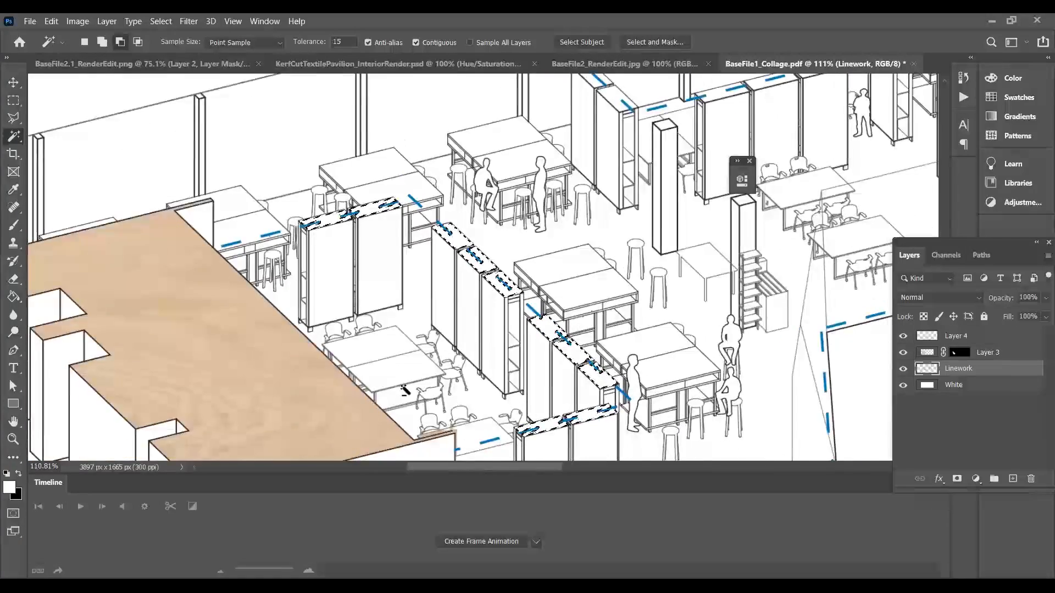
pyautogui.keyDown('shift'); pyautogui.click(374, 338); pyautogui.keyUp('shift')
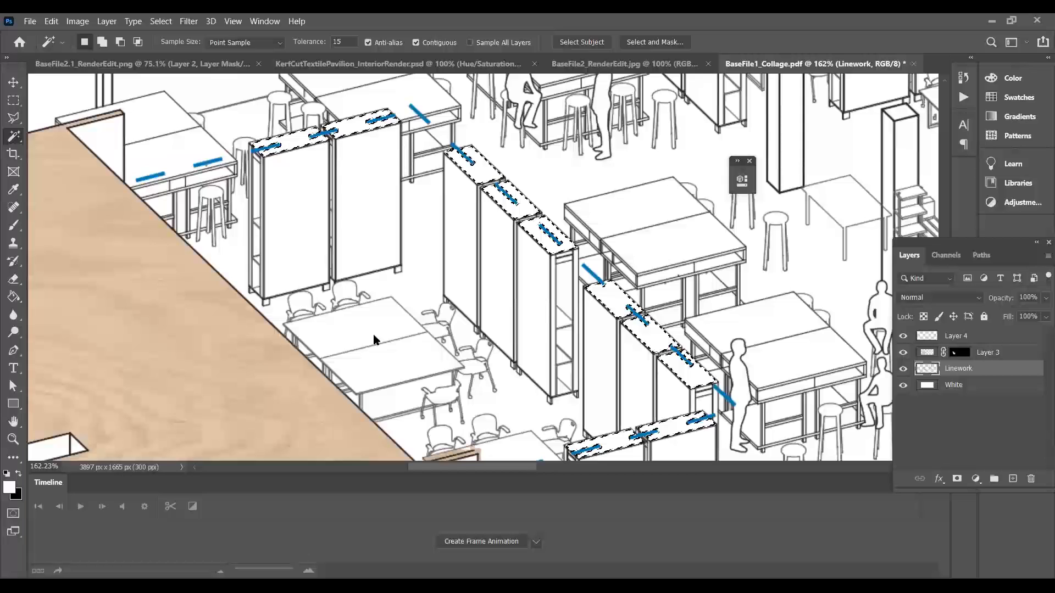
pyautogui.keyDown('shift'); pyautogui.click(386, 366); pyautogui.keyUp('shift')
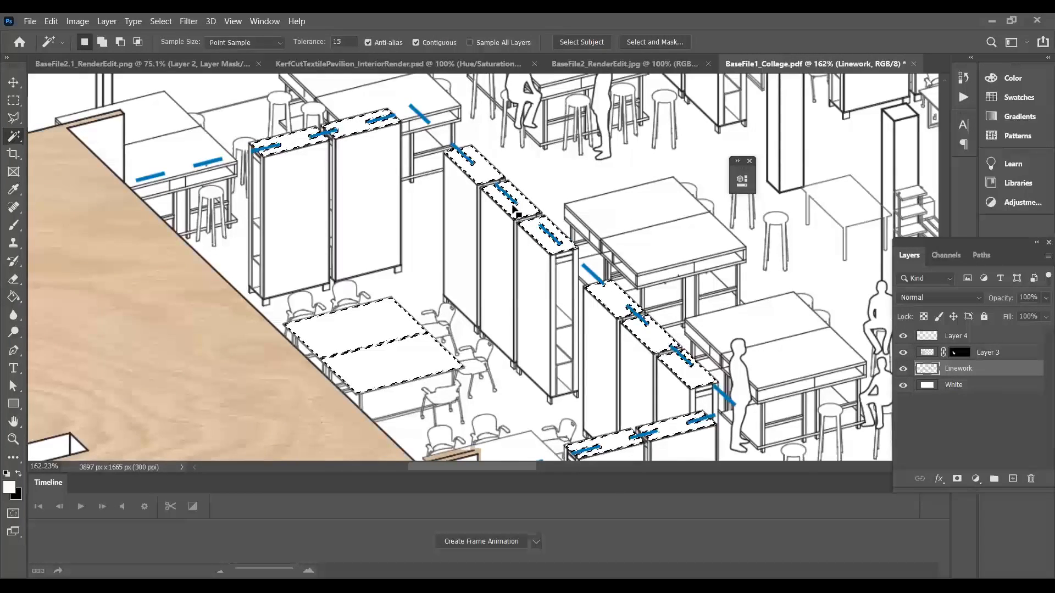
pyautogui.keyDown('alt'); pyautogui.scroll(-5, 522, 289); pyautogui.keyUp('alt')
pyautogui.keyDown('alt'); pyautogui.scroll(6, 527, 428); pyautogui.keyUp('alt')
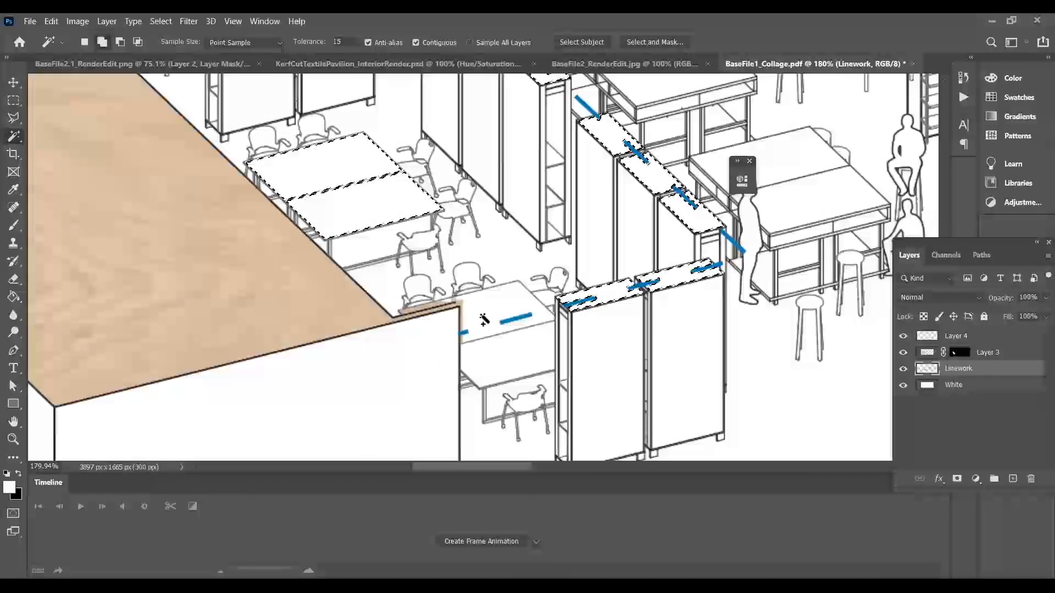
pyautogui.keyDown('shift'); pyautogui.click(483, 319); pyautogui.keyUp('shift')
pyautogui.keyDown('shift'); pyautogui.click(499, 353); pyautogui.keyUp('shift')
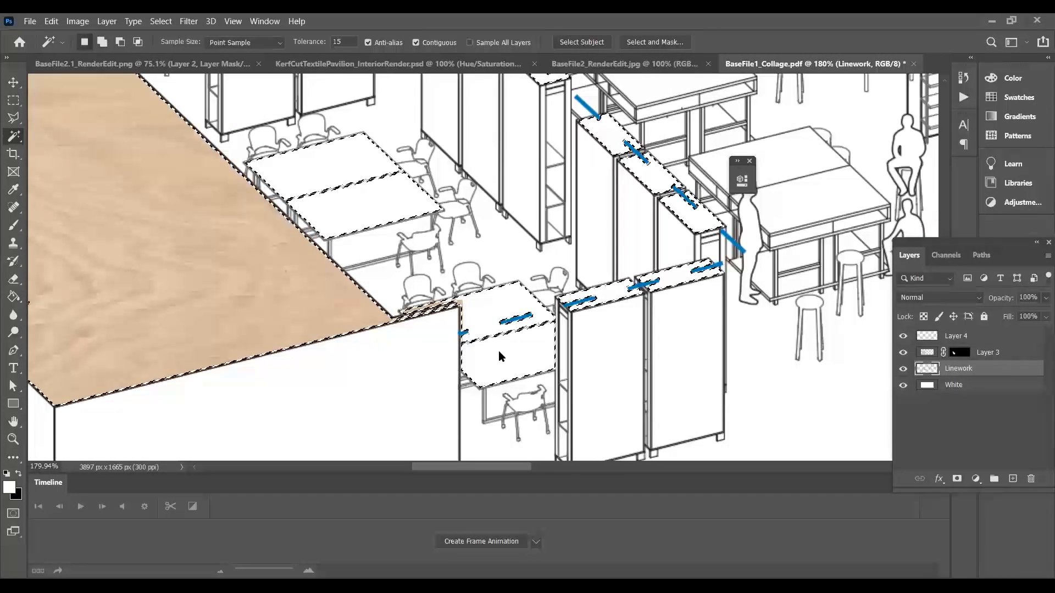
# Step: Fill Layer 3's mask with white inside the selected cabinet tops and tabletops, keeping the selection active
pyautogui.click(959, 353)
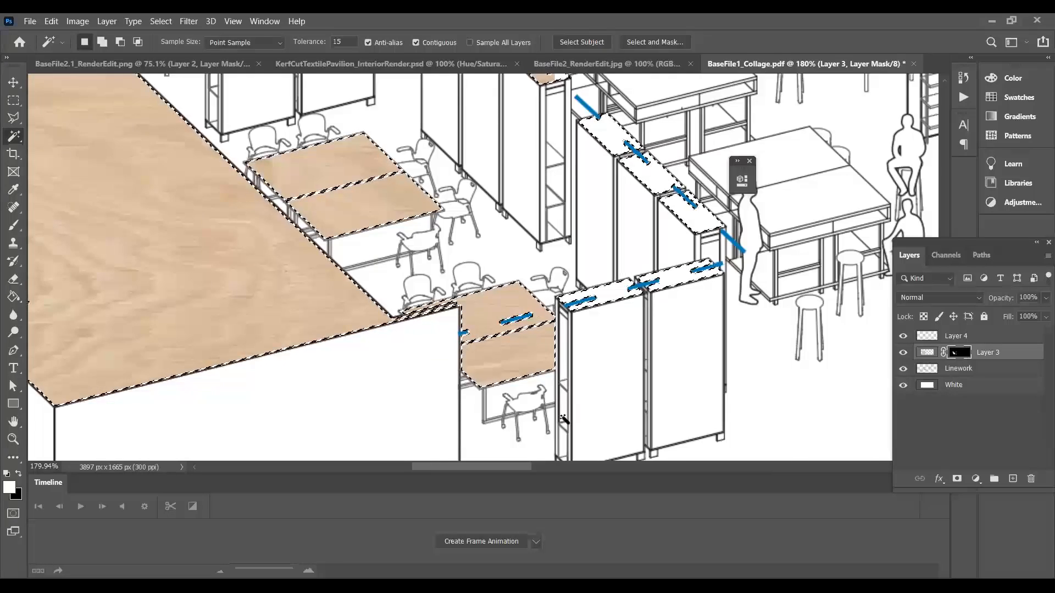
pyautogui.scroll(-1, 577, 420)
pyautogui.hotkey('ctrl', 'd')
pyautogui.scroll(-4, 693, 334)
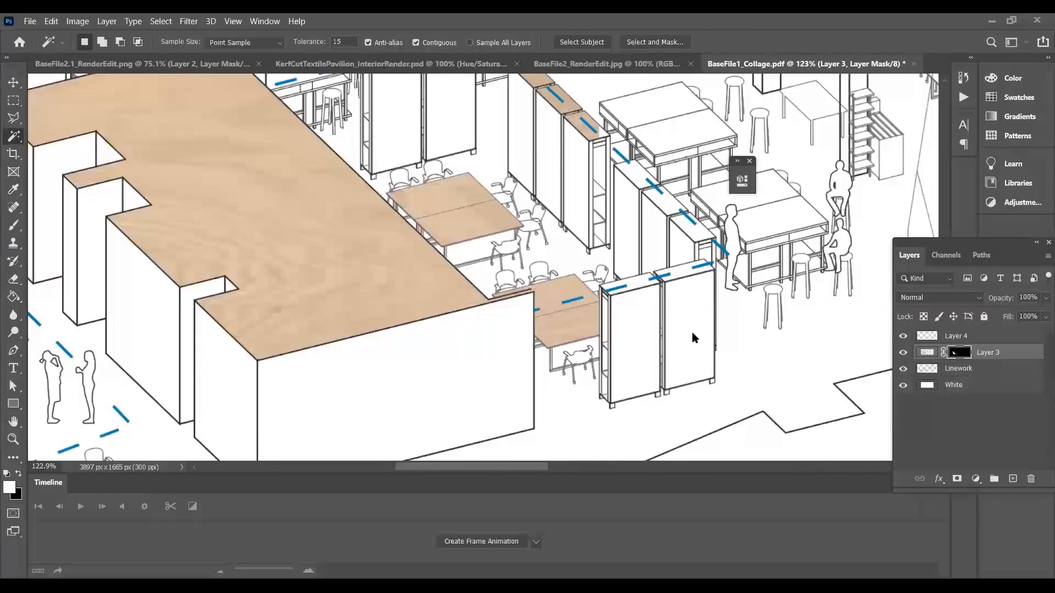
pyautogui.hotkey('ctrl', 'z')
# Step: Examine how far the wood texture covers the selected tops of the diagonal cabinet row
pyautogui.scroll(-2, 567, 401)
pyautogui.scroll(3, 637, 217)
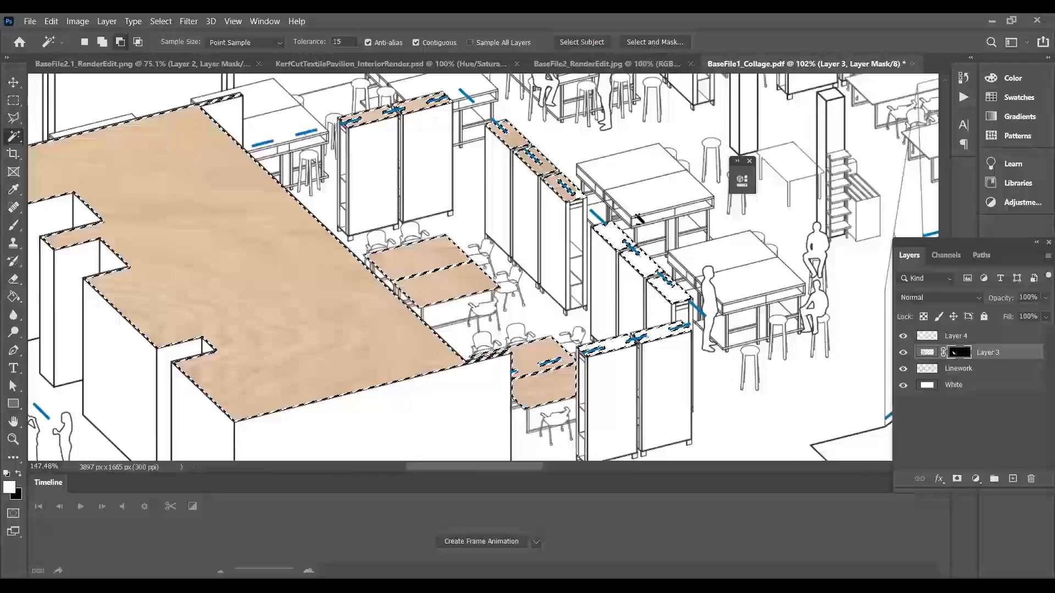
pyautogui.scroll(10, 637, 218)
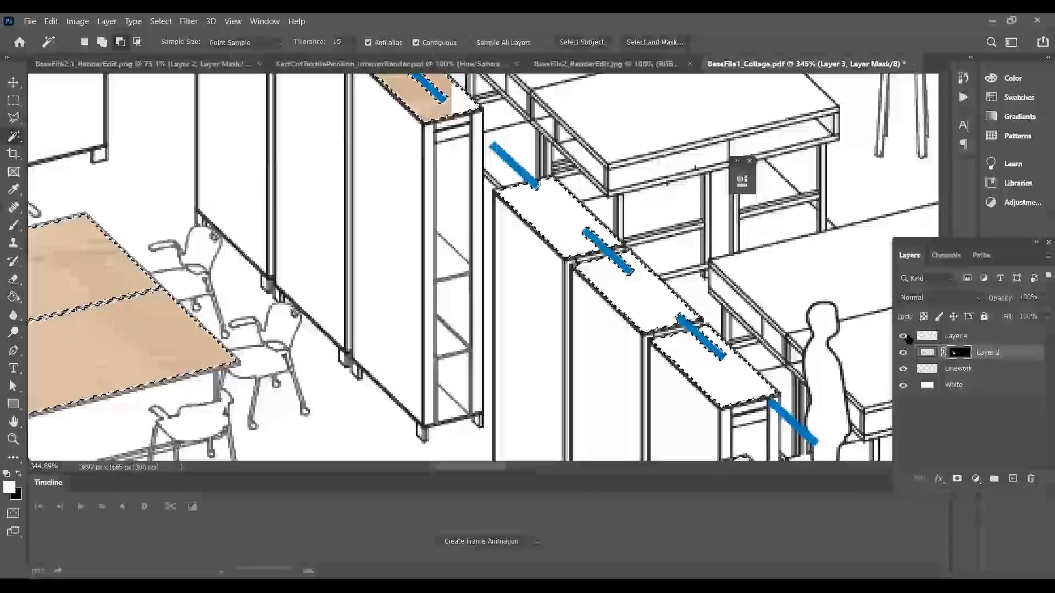
pyautogui.scroll(-1, 511, 259)
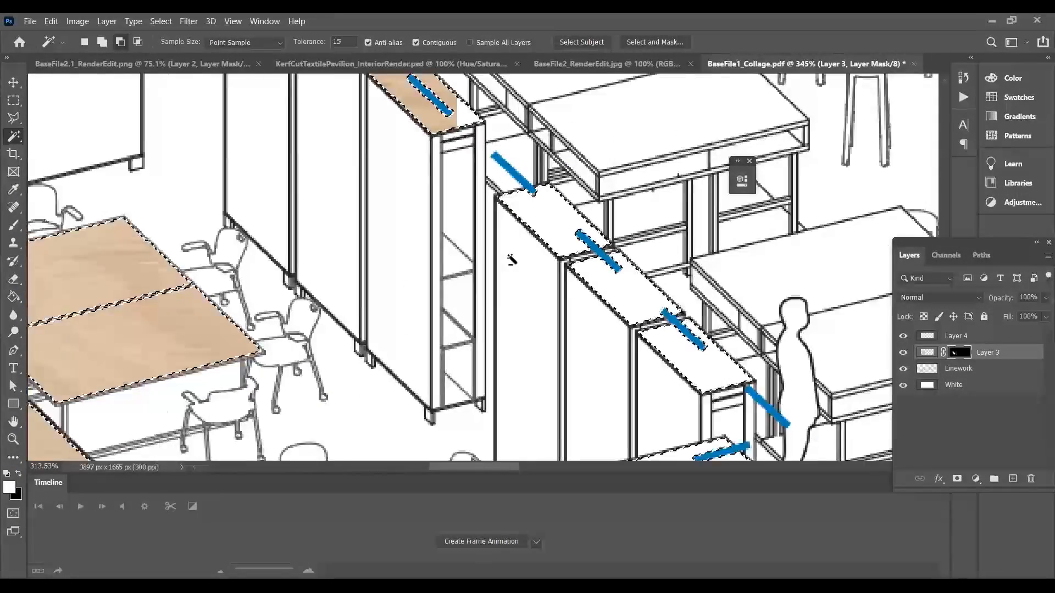
pyautogui.scroll(-10, 511, 260)
pyautogui.scroll(8, 587, 165)
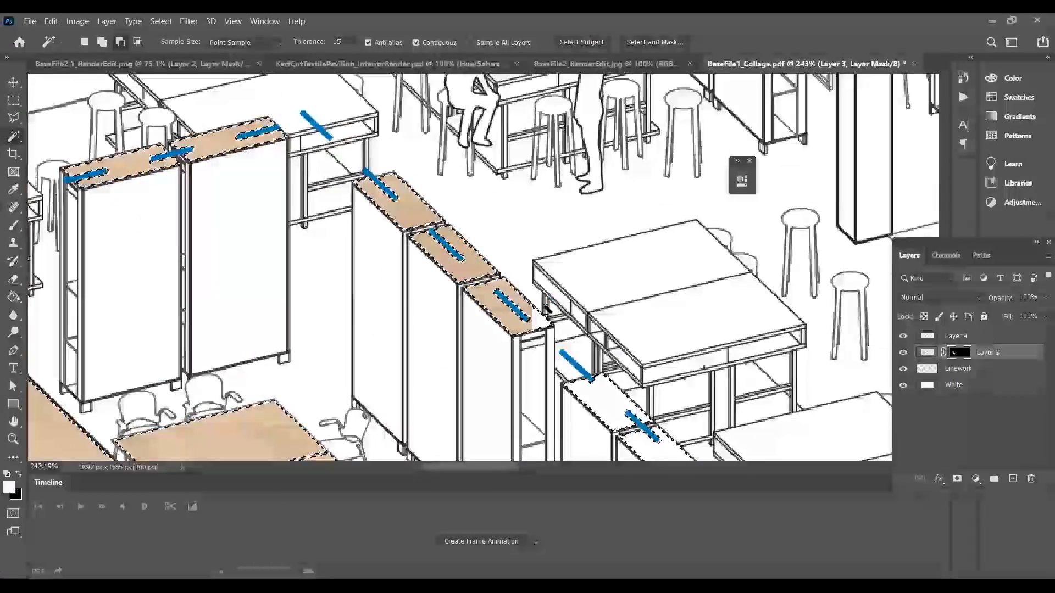
pyautogui.scroll(15, 546, 309)
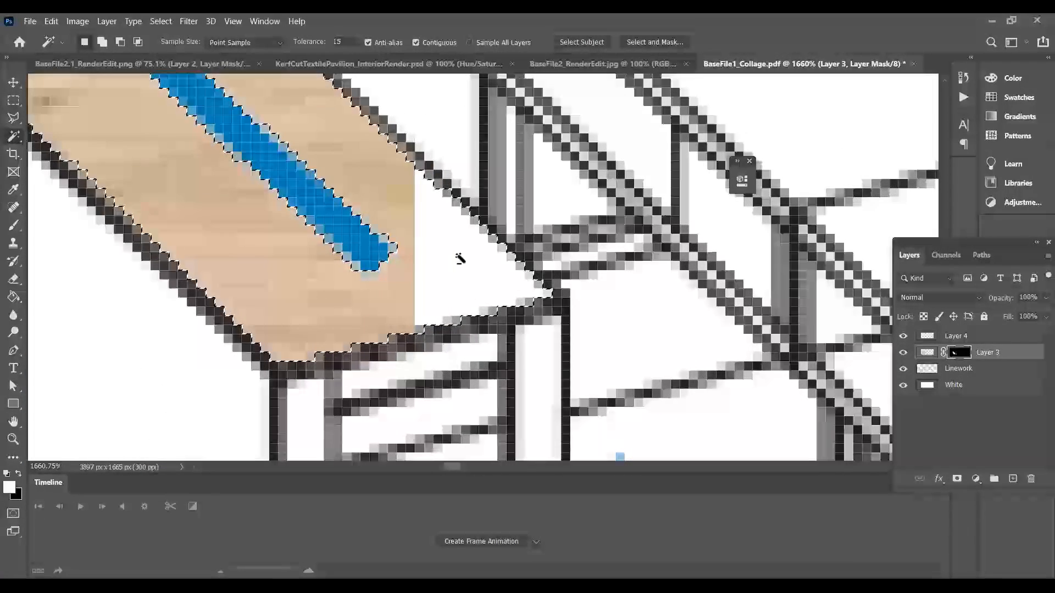
# Step: Toggle the visibility of Layer 4 and the White layer off and on to check the texture's edge on the cabinet top
pyautogui.click(904, 337)
pyautogui.click(904, 336)
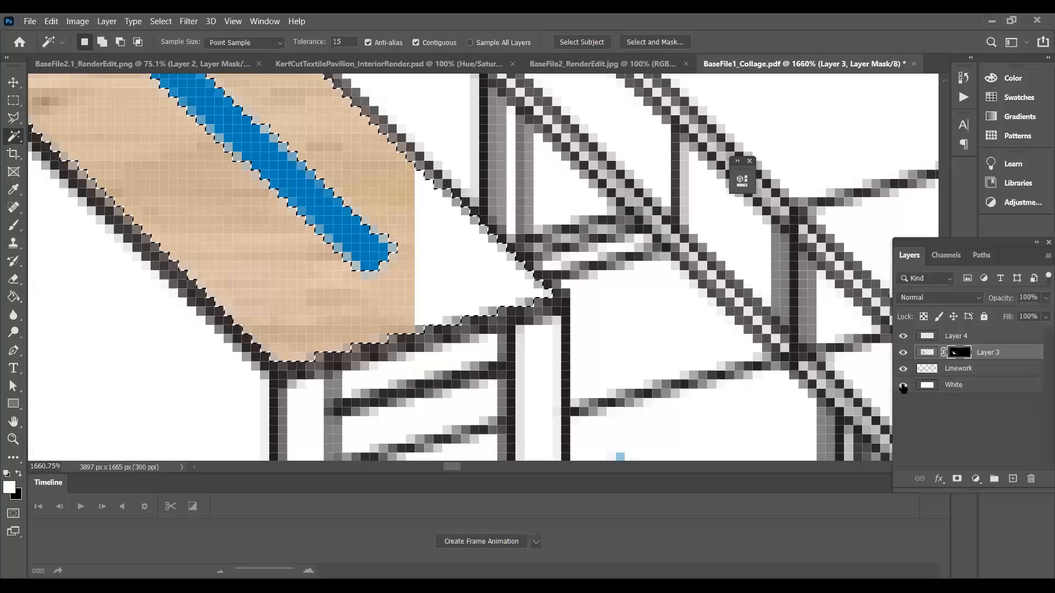
pyautogui.click(902, 386)
pyautogui.click(902, 385)
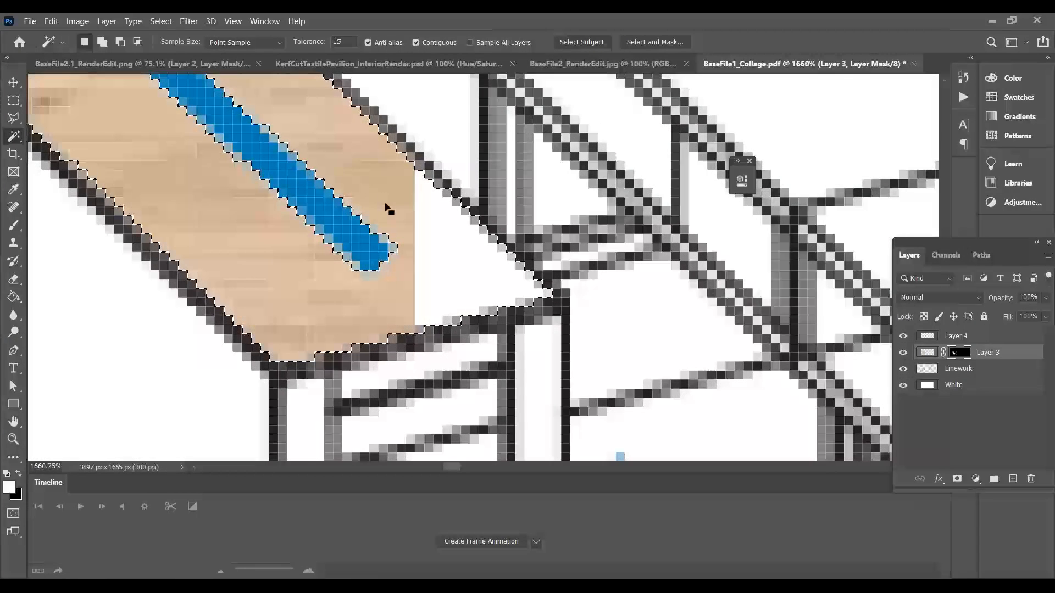
pyautogui.scroll(-3, 471, 223)
pyautogui.scroll(-8, 472, 222)
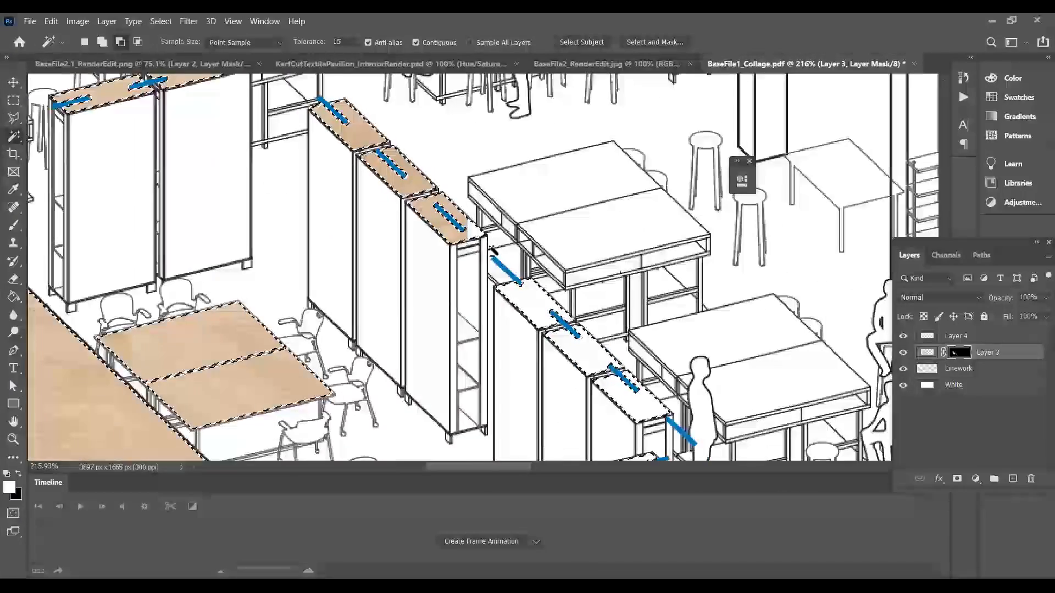
# Step: Try to fill the middle top of the lower diagonal cabinet row on Layer 3 using a Linework selection, and clear the selection
pyautogui.scroll(6, 572, 345)
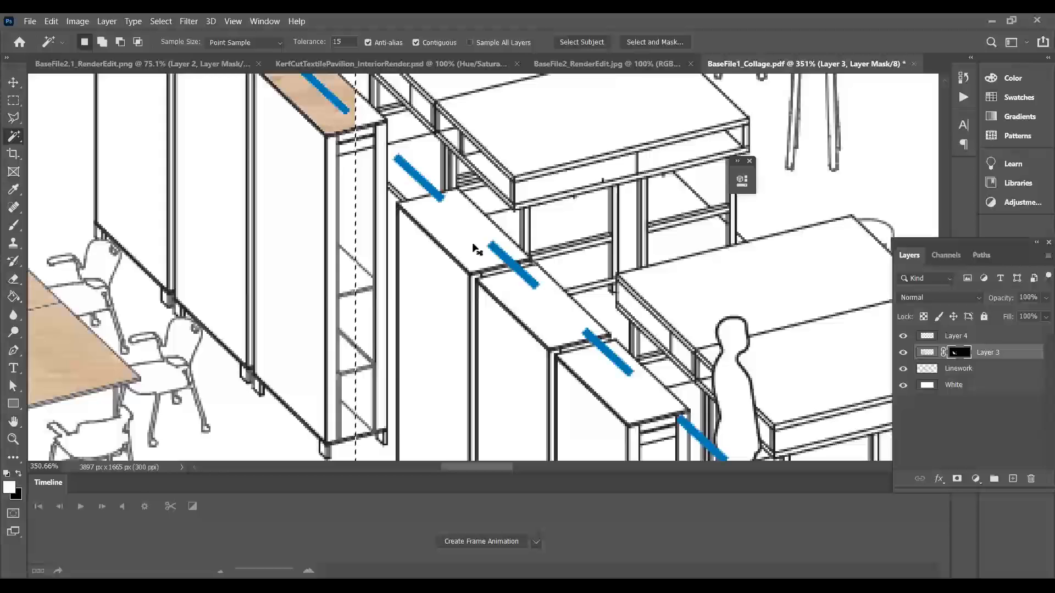
pyautogui.click(974, 368)
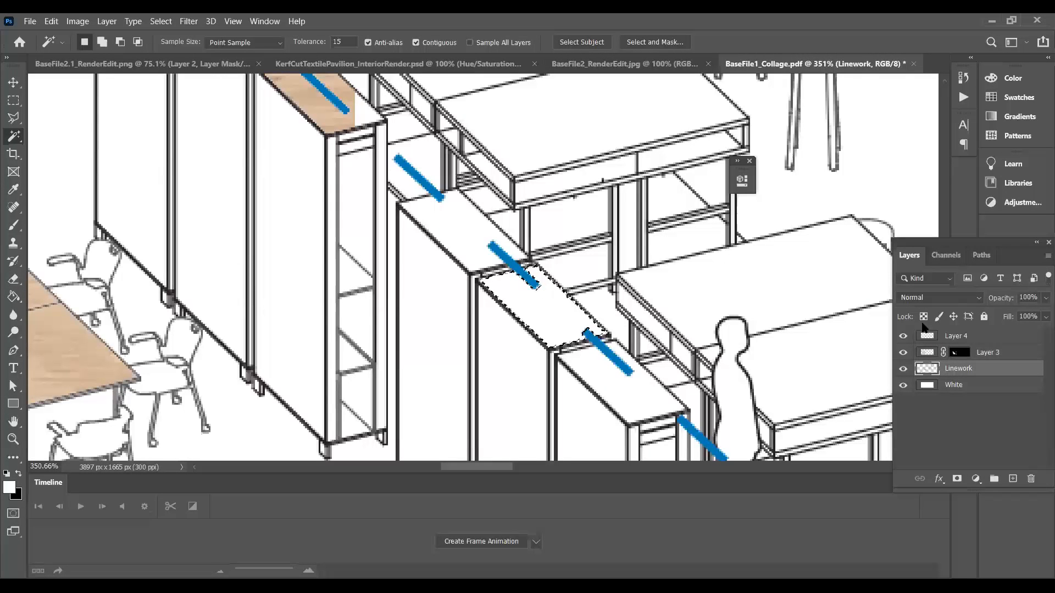
pyautogui.click(928, 352)
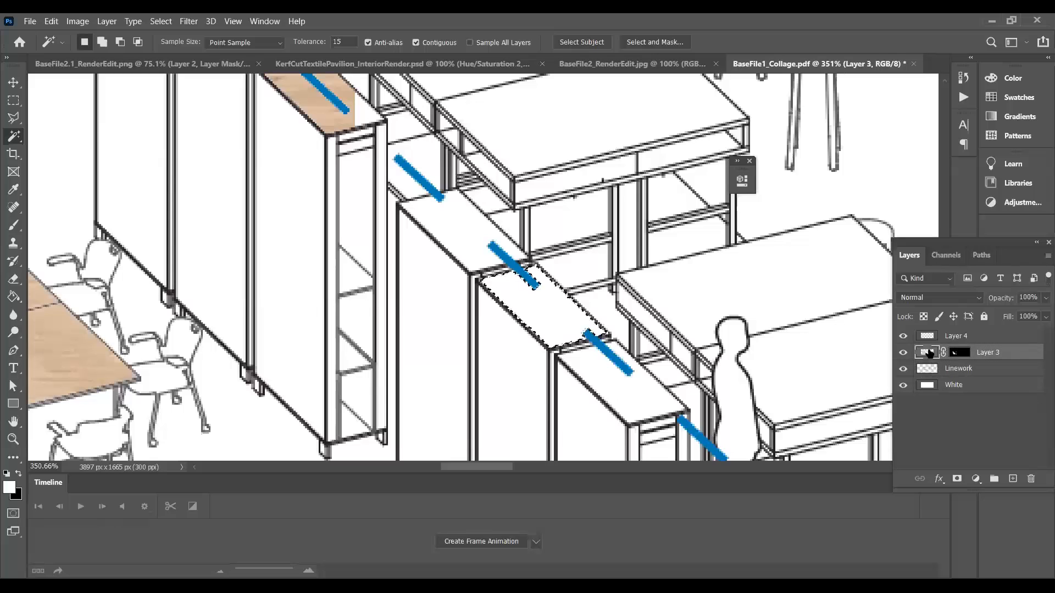
pyautogui.hotkey('ctrl', 'BackSpace')
pyautogui.hotkey('ctrl', 'z')
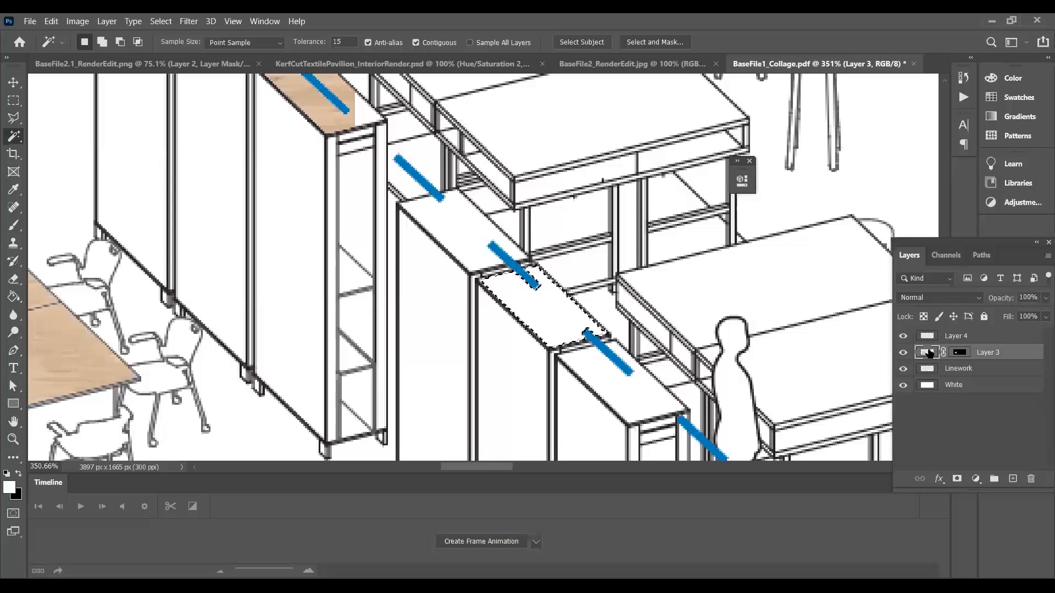
pyautogui.click(959, 352)
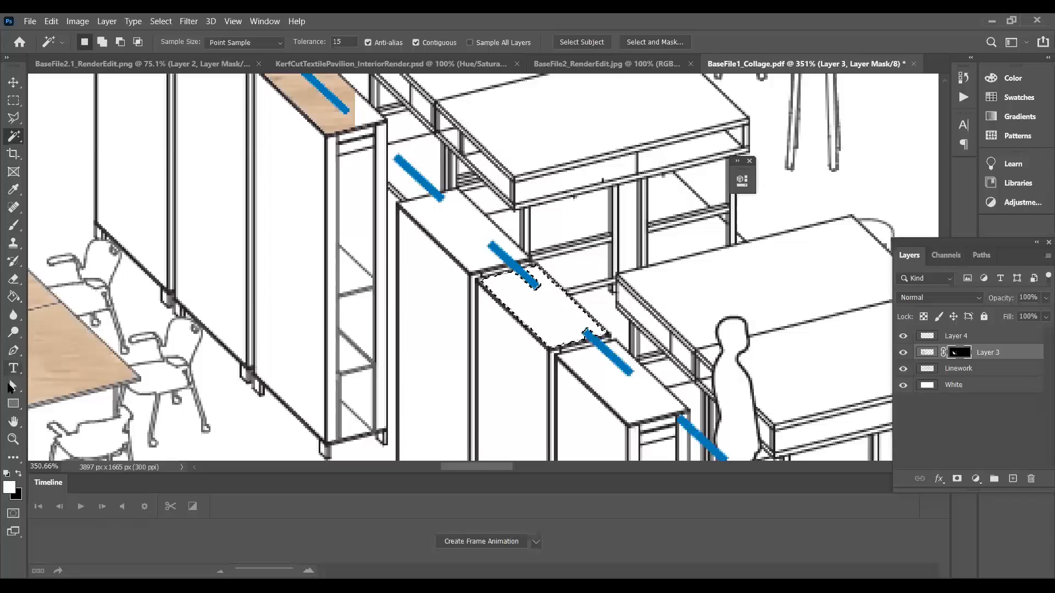
pyautogui.press('b')
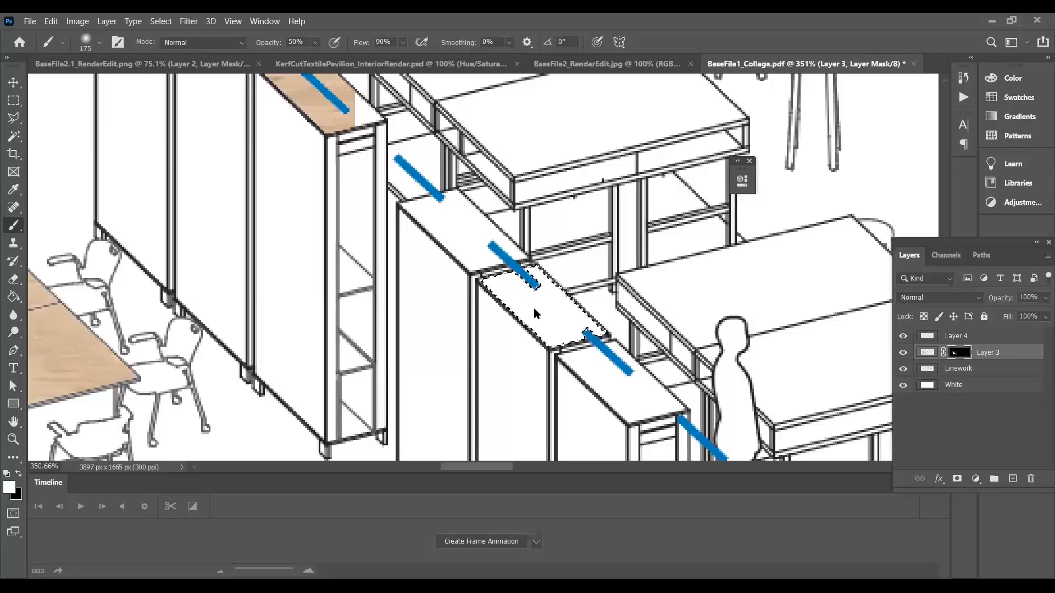
pyautogui.hotkey('ctrl', 'd')
# Step: Display Layer 3's mask on its own, compare its white shapes with the cabinet tops and tabletops, and return to the drawing
pyautogui.scroll(-8, 846, 299)
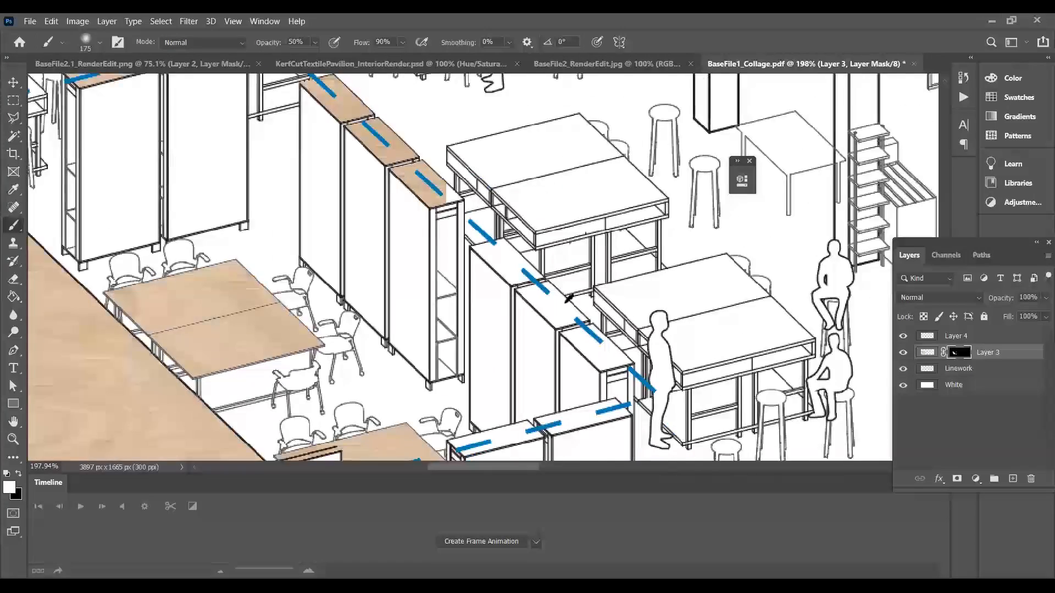
pyautogui.scroll(10, 517, 214)
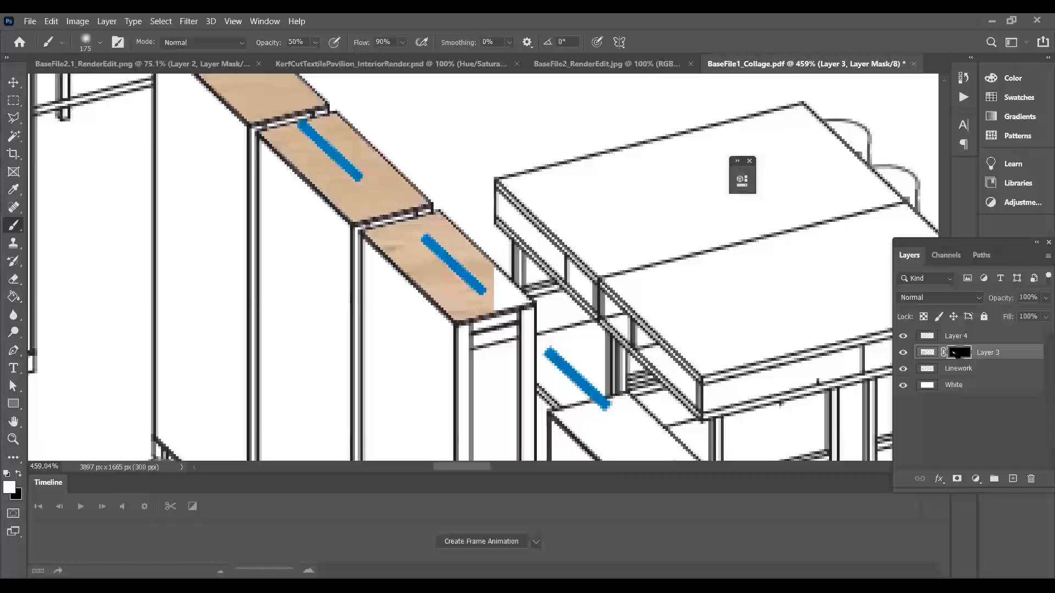
pyautogui.keyDown('alt'); pyautogui.click(954, 353); pyautogui.keyUp('alt')
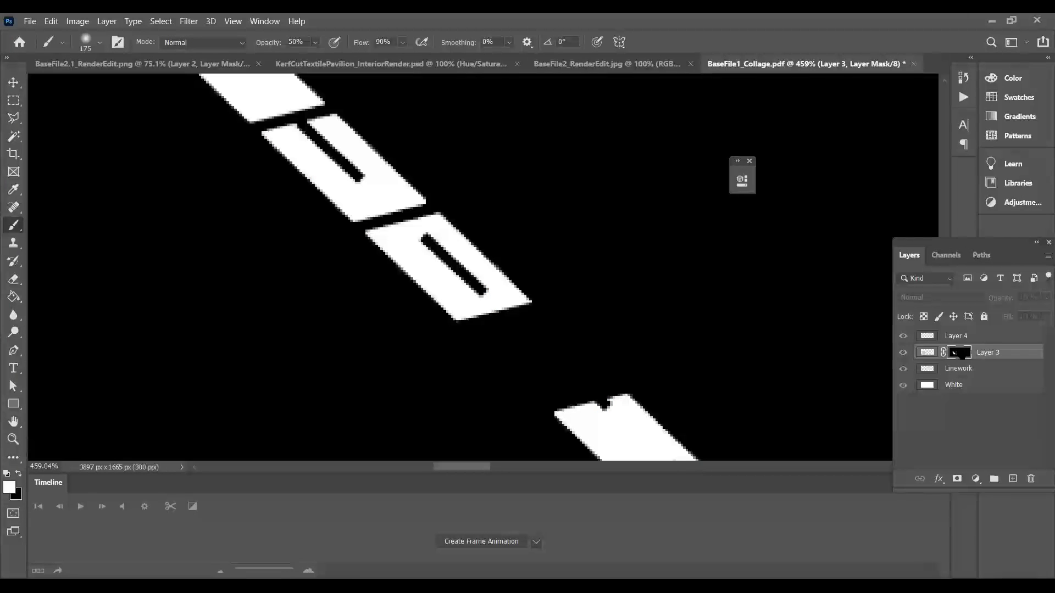
pyautogui.scroll(-2, 498, 266)
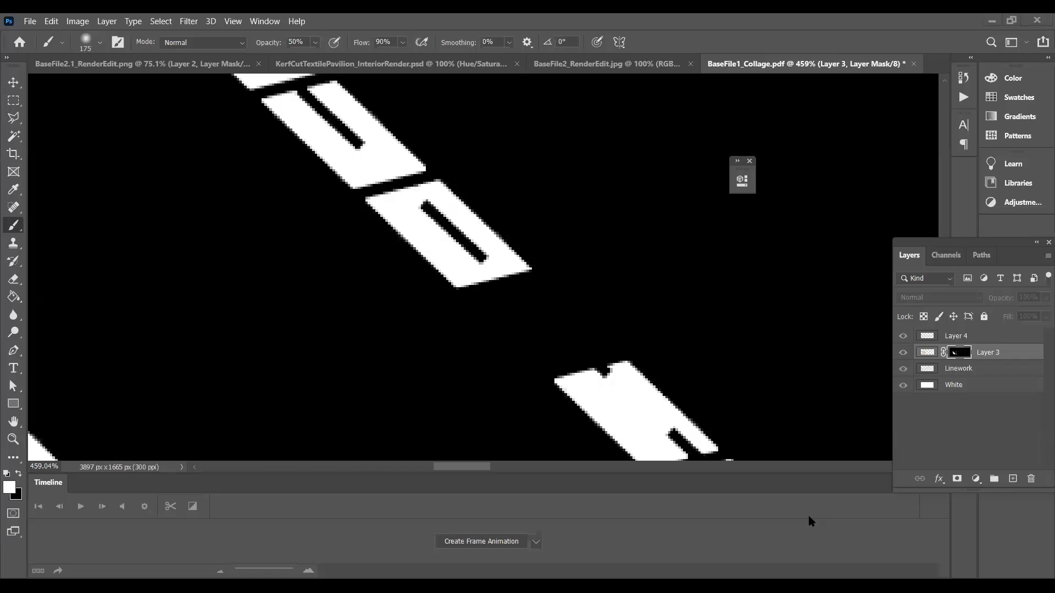
pyautogui.scroll(-6, 540, 255)
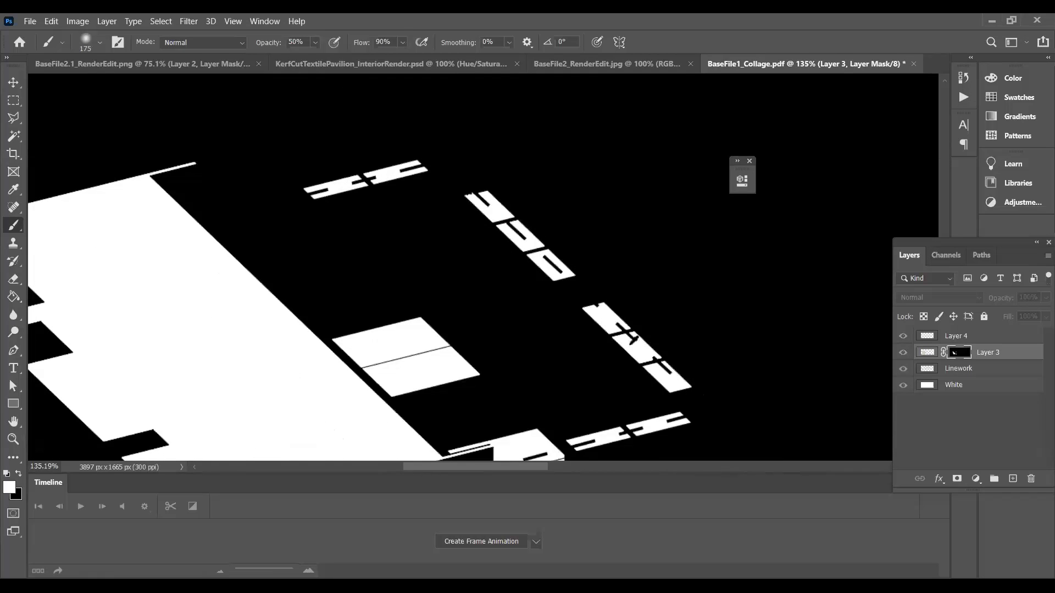
pyautogui.scroll(5, 791, 407)
pyautogui.scroll(-5, 635, 355)
pyautogui.scroll(-2, 612, 337)
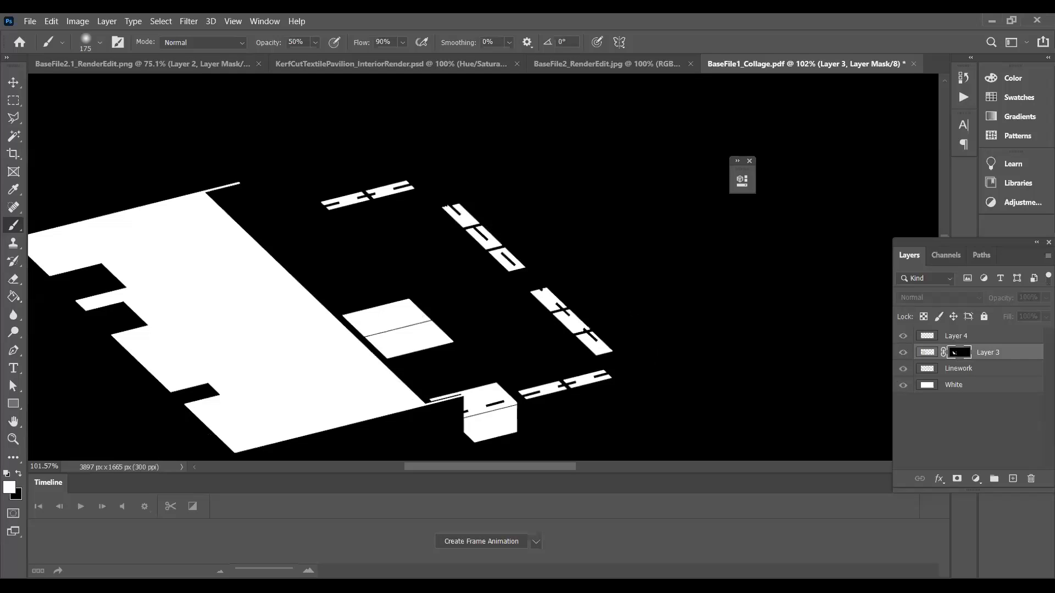
pyautogui.scroll(-3, 612, 349)
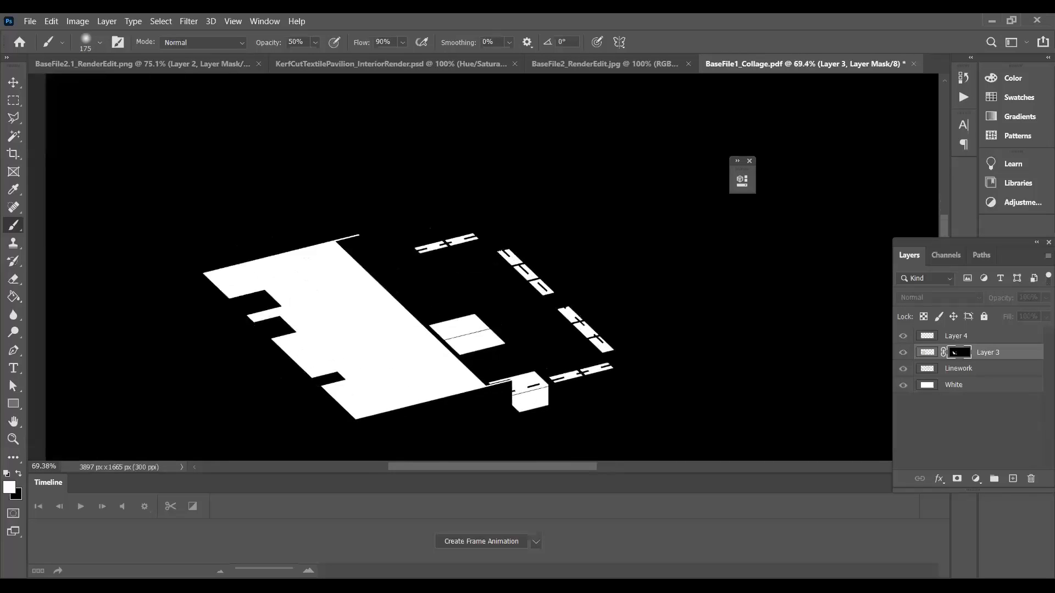
pyautogui.scroll(1, 607, 362)
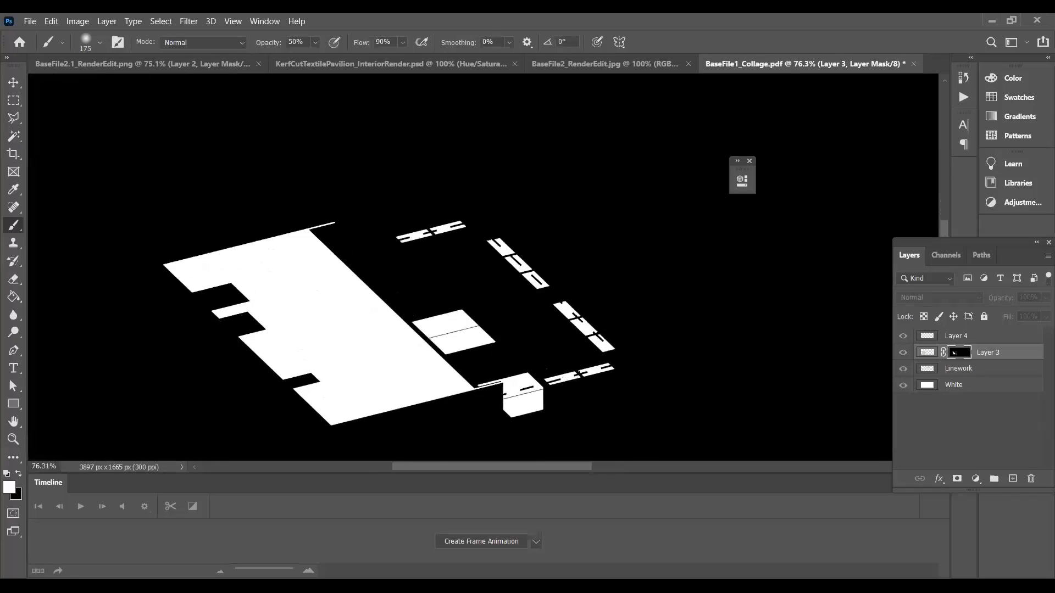
pyautogui.keyDown('alt'); pyautogui.click(962, 355); pyautogui.keyUp('alt')
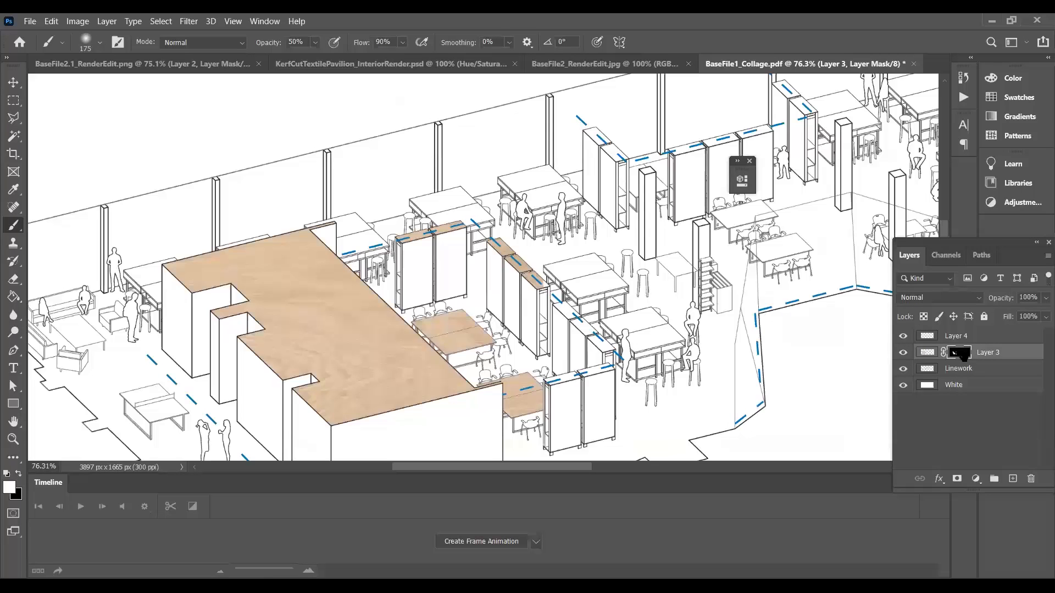
pyautogui.keyDown('alt'); pyautogui.click(962, 355); pyautogui.keyUp('alt')
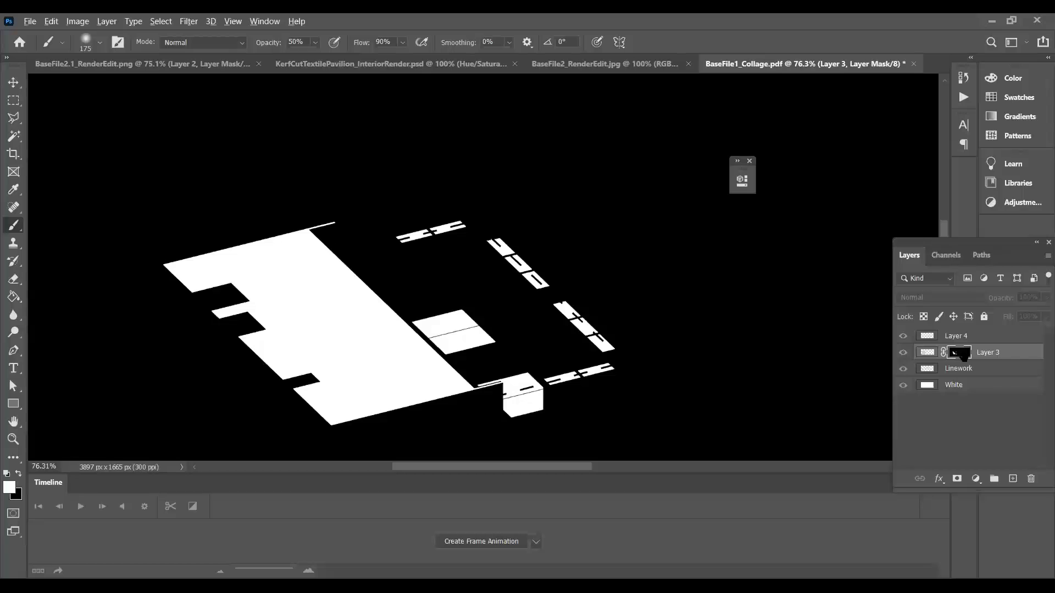
pyautogui.keyDown('alt'); pyautogui.click(963, 355); pyautogui.keyUp('alt')
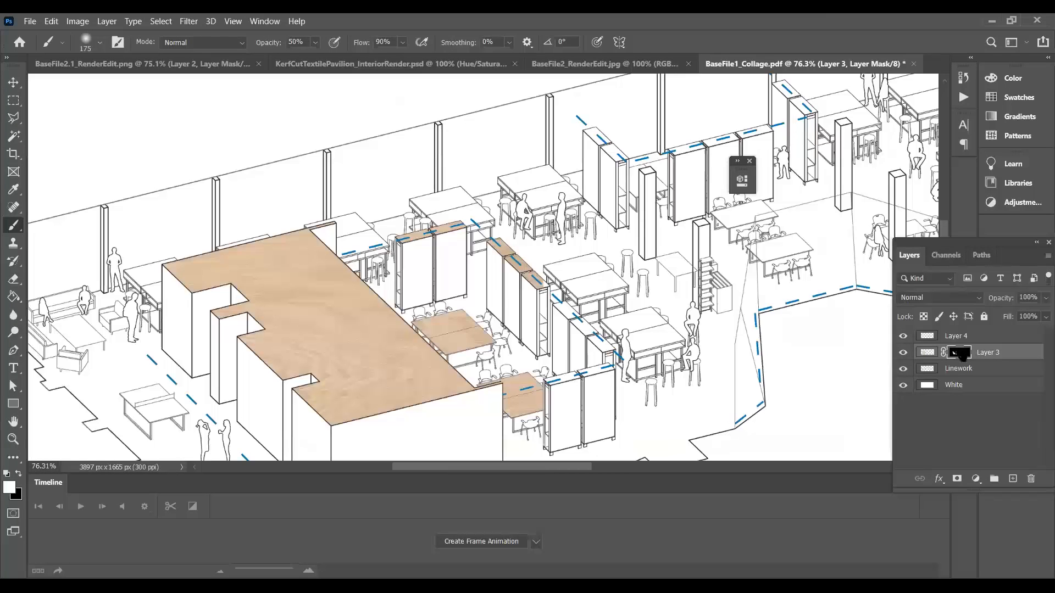
# Step: Try to enlarge Layer 3's wood texture together with its linked mask to about 131%, and cancel the transform
pyautogui.scroll(6, 654, 350)
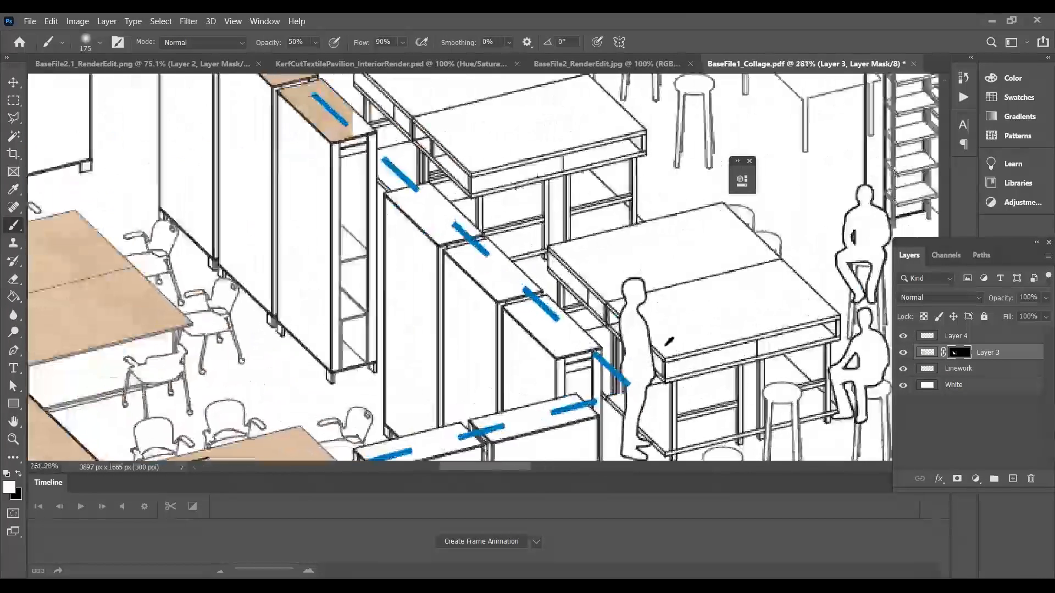
pyautogui.scroll(3, 584, 351)
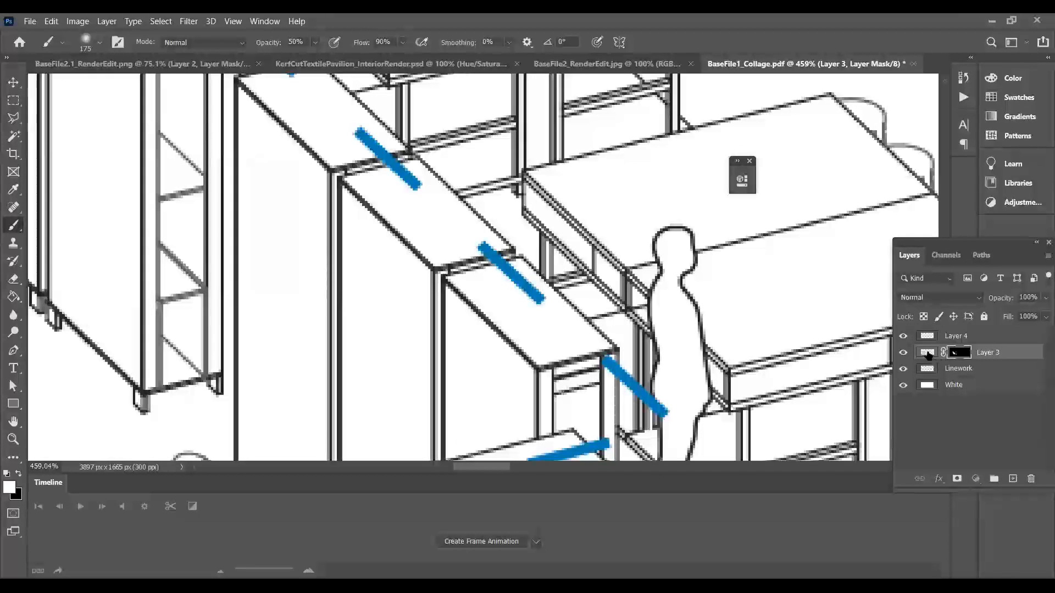
pyautogui.click(929, 355)
pyautogui.scroll(-4, 622, 374)
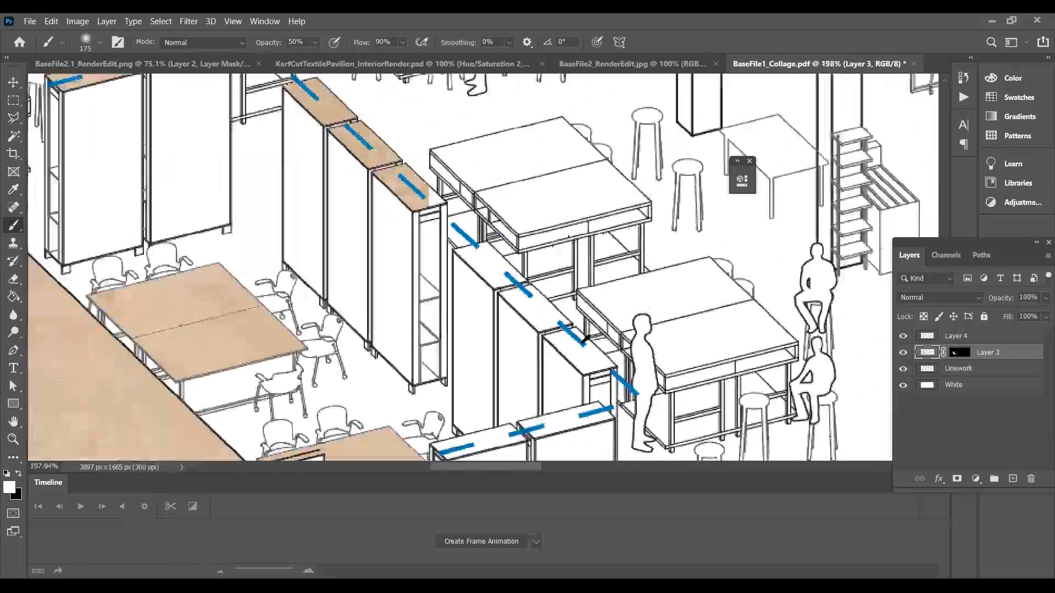
pyautogui.scroll(-5, 584, 339)
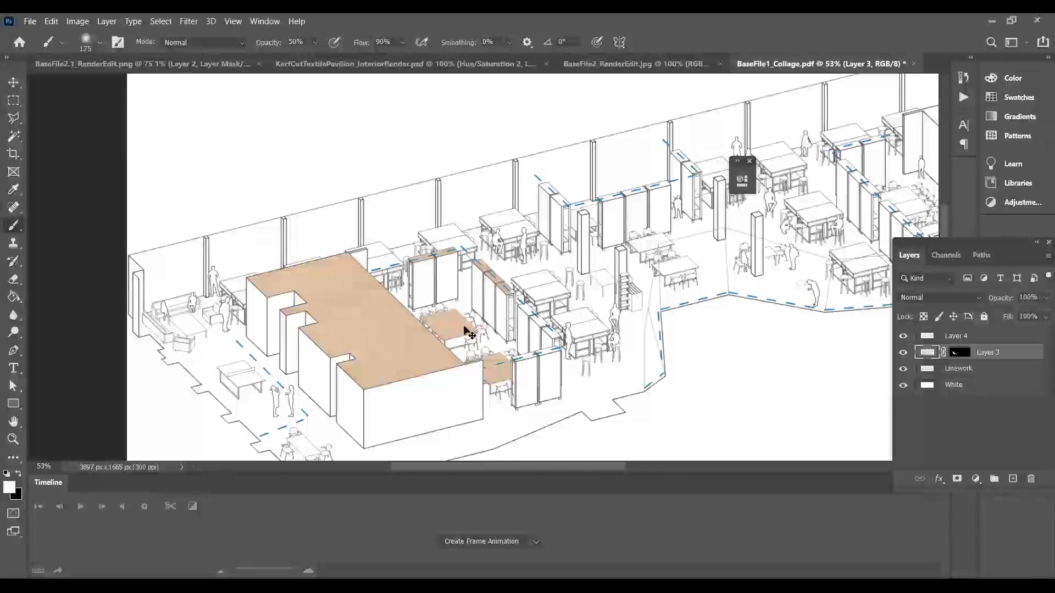
pyautogui.hotkey('ctrl', 't')
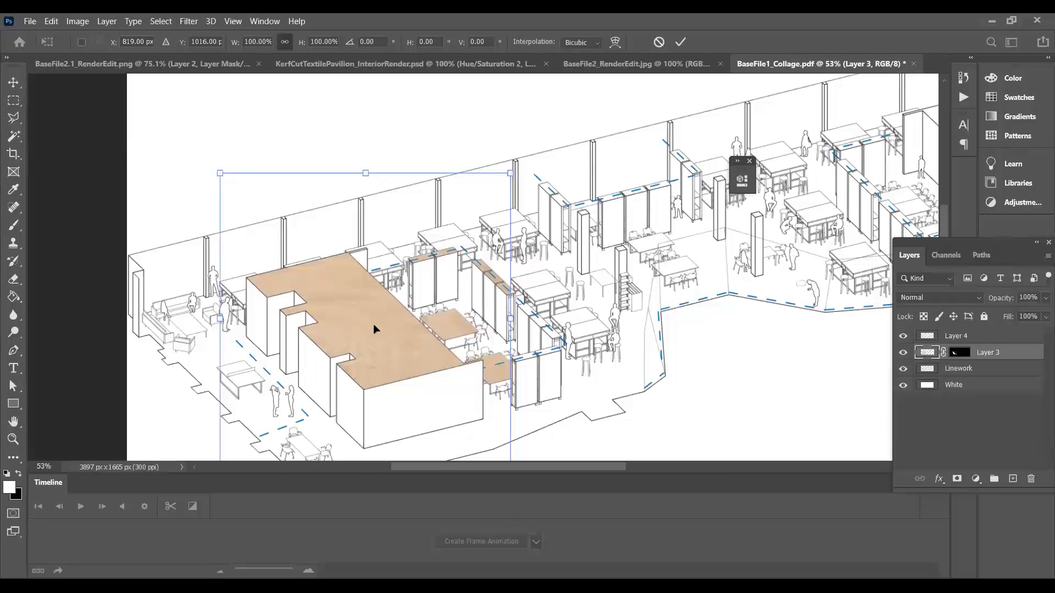
pyautogui.moveTo(510, 318); pyautogui.dragTo(601, 341)
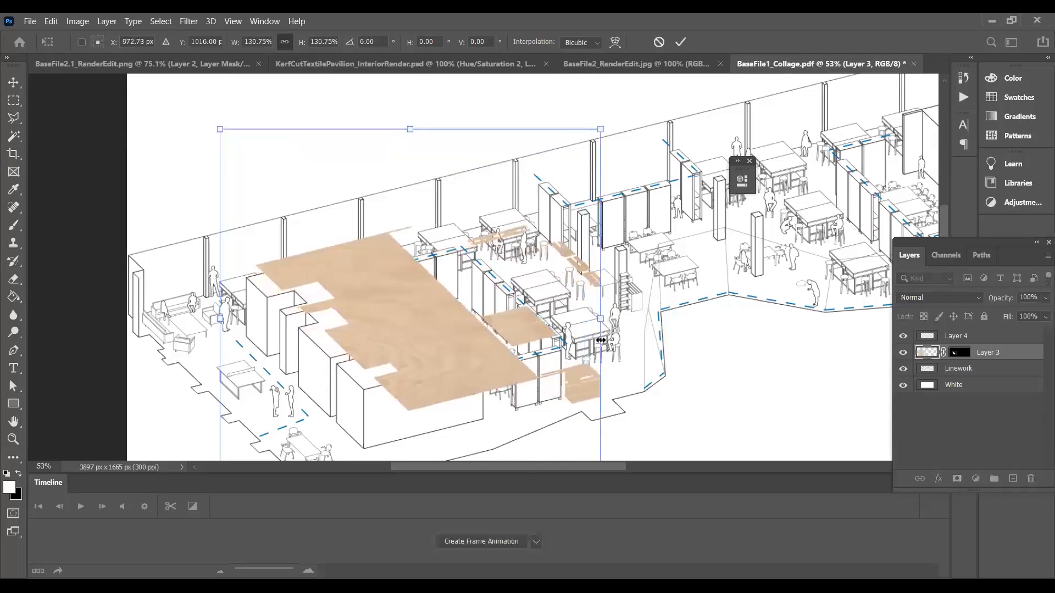
pyautogui.hotkey('ctrl', 'z')
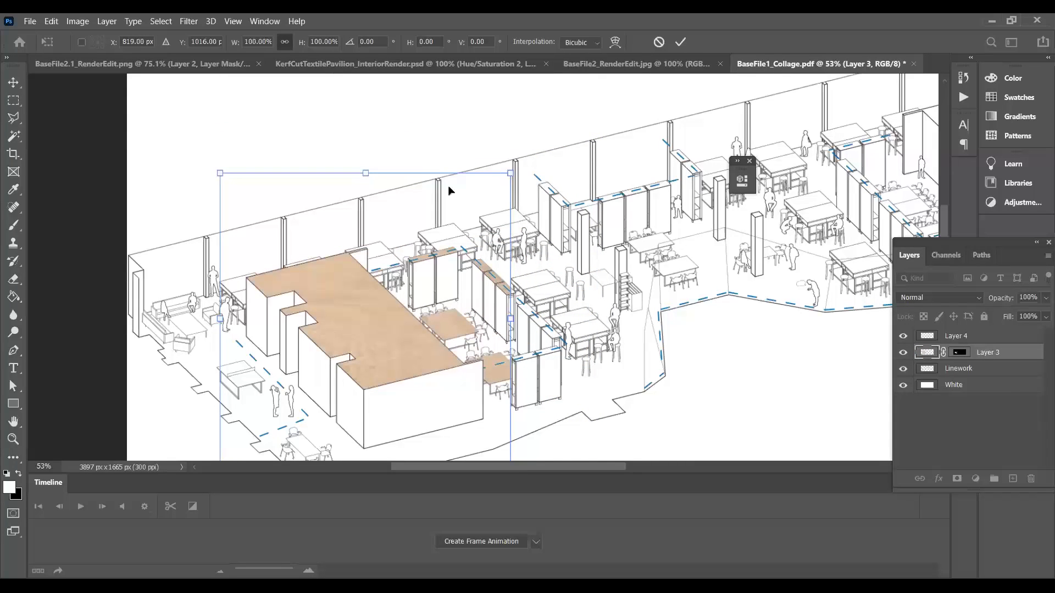
pyautogui.click(661, 43)
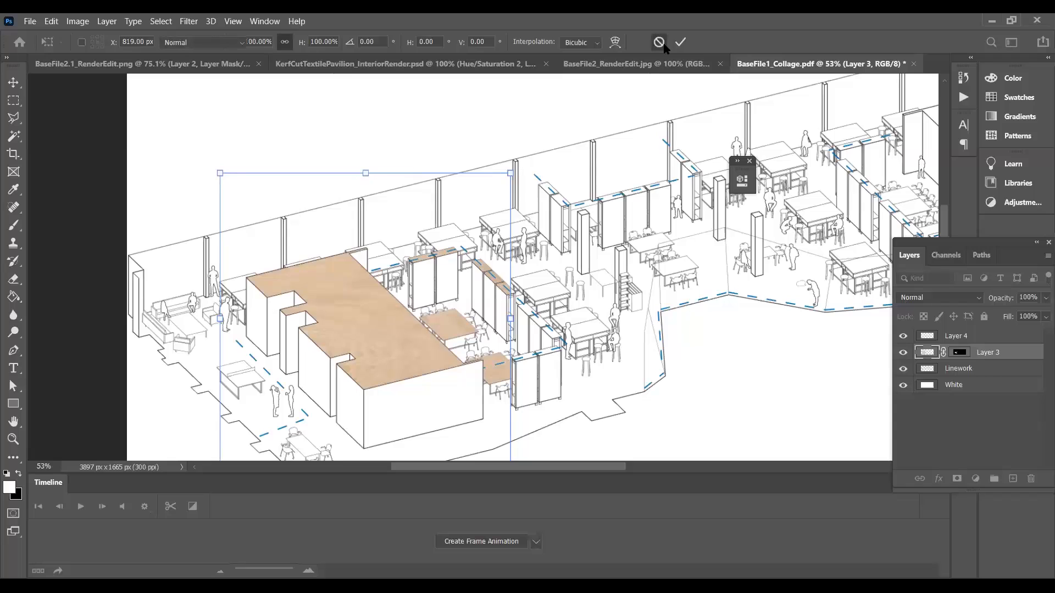
# Step: Unlink Layer 3's mask, enlarge only the wood texture to about 148% towards the right, and relink the mask
pyautogui.click(943, 352)
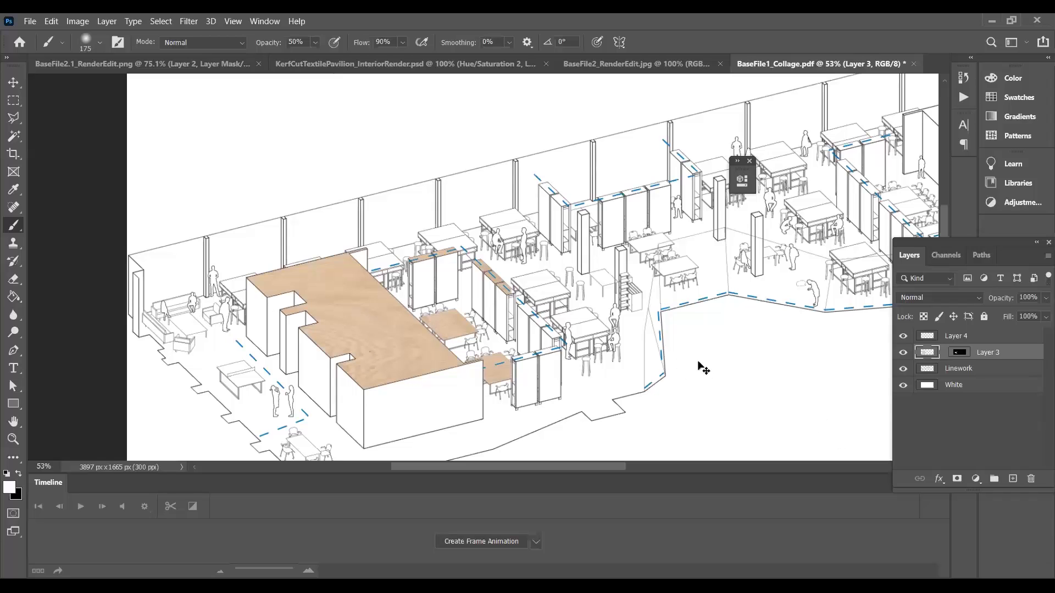
pyautogui.hotkey('ctrl', 't')
pyautogui.moveTo(511, 317); pyautogui.dragTo(650, 341)
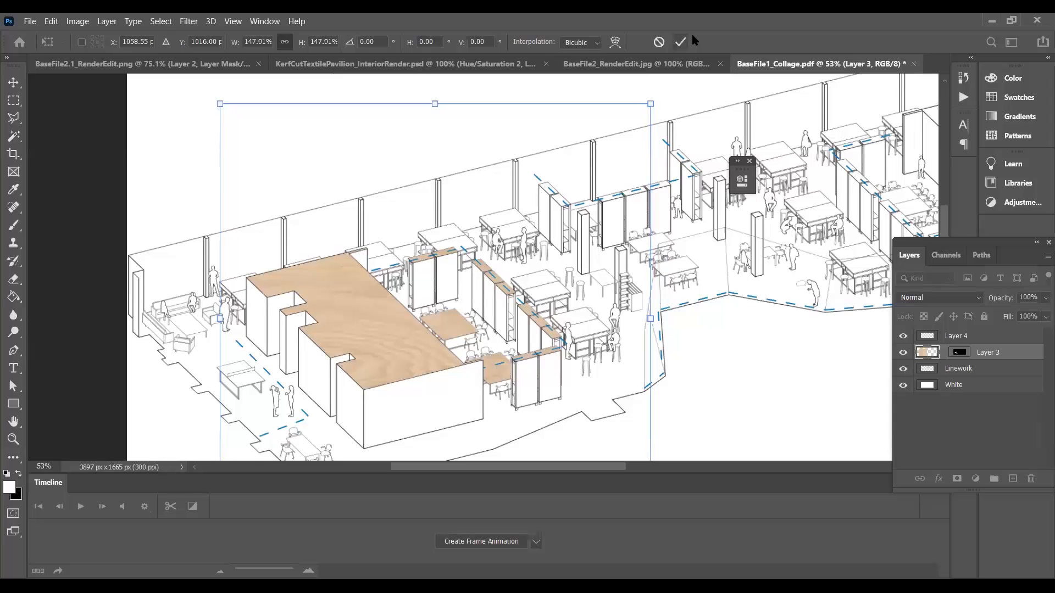
pyautogui.press('Return')
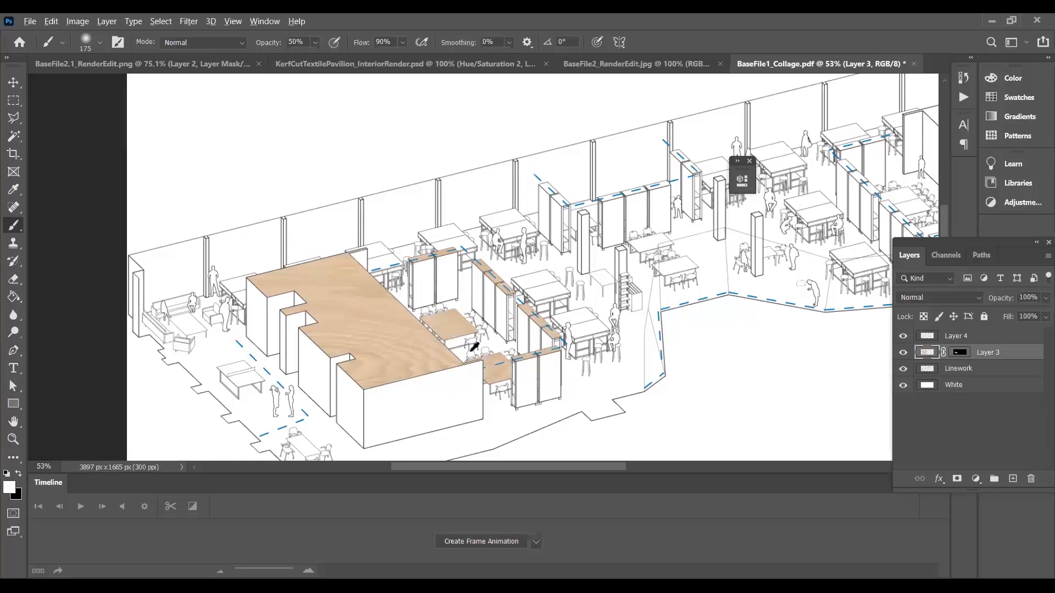
# Step: Examine how the enlarged wood texture covers the block, the tabletops and both diagonal cabinet rows
pyautogui.scroll(3, 483, 333)
pyautogui.scroll(6, 487, 358)
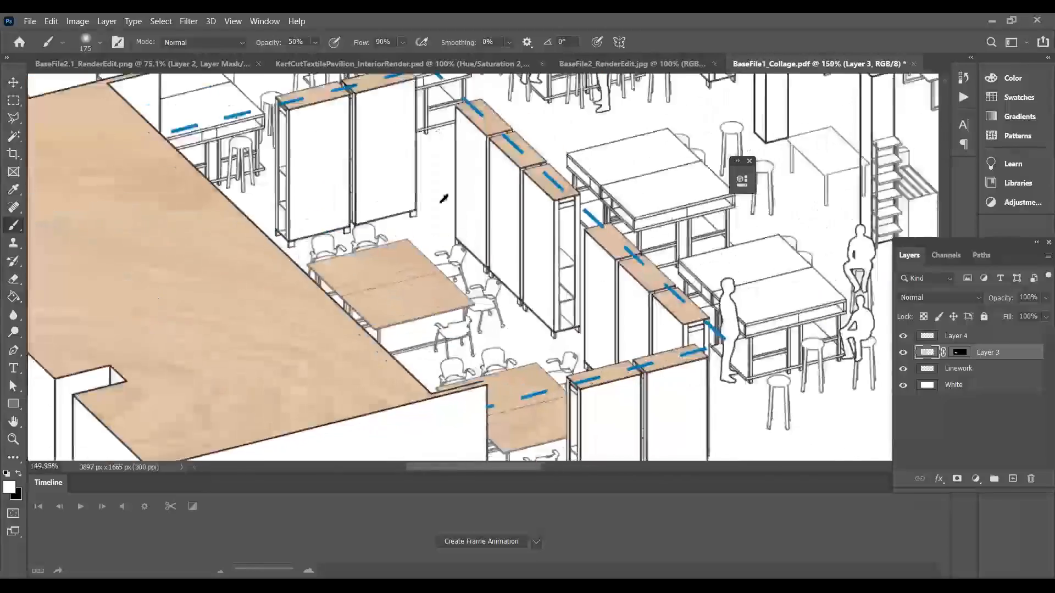
pyautogui.scroll(-5, 412, 324)
pyautogui.scroll(5, 401, 251)
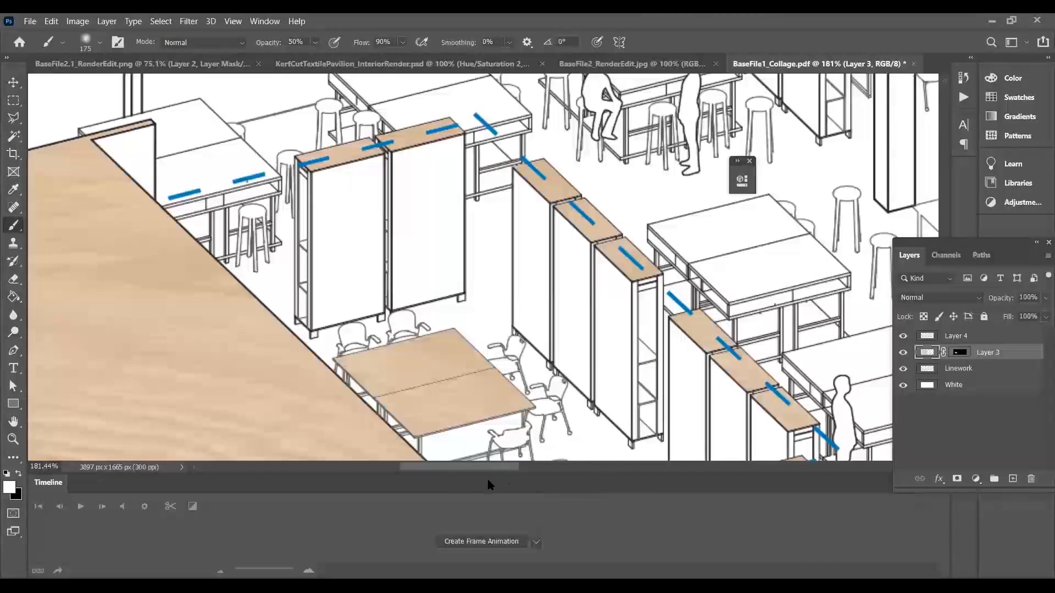
pyautogui.scroll(-2, 521, 195)
pyautogui.scroll(-5, 521, 195)
pyautogui.scroll(6, 580, 413)
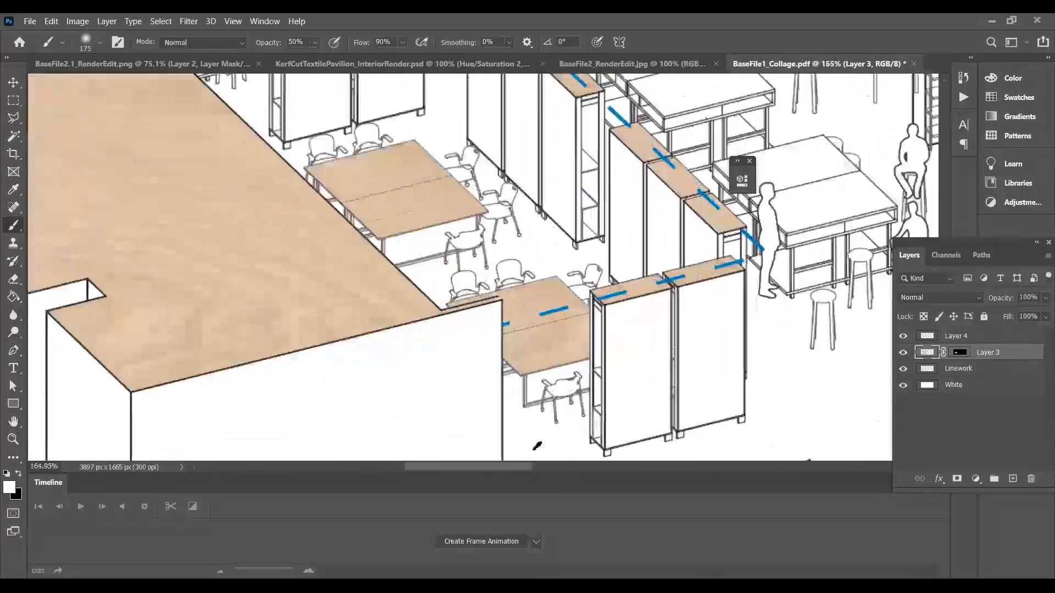
pyautogui.scroll(-4, 533, 429)
pyautogui.scroll(-3, 526, 407)
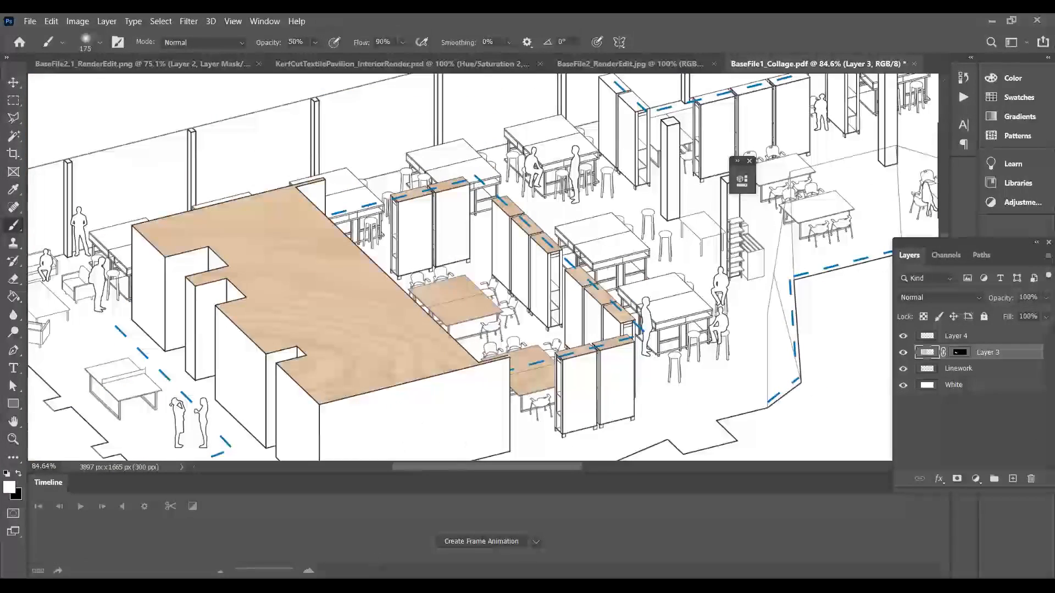
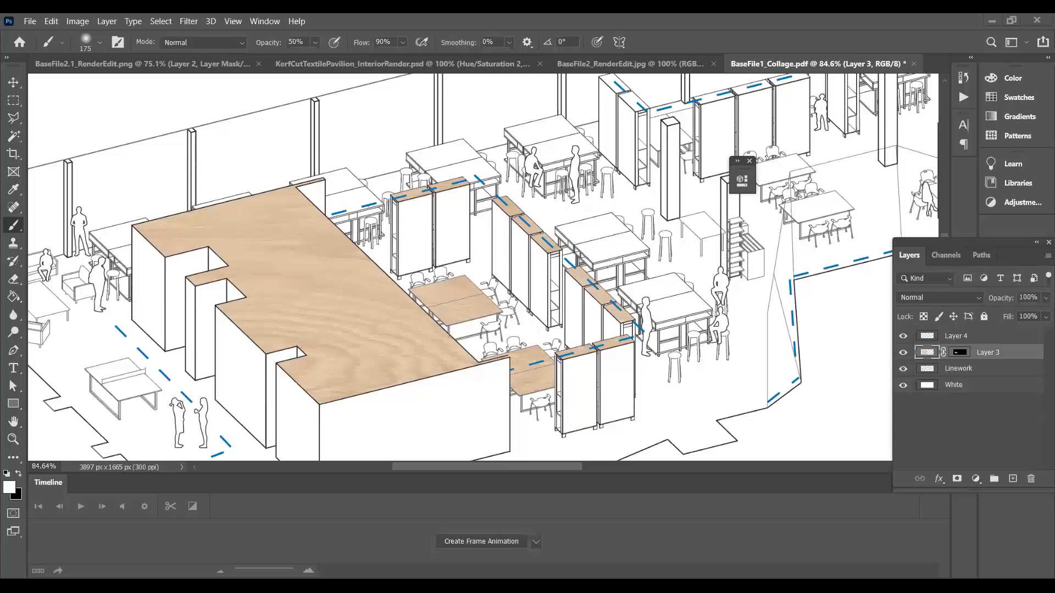
# Step: Rename Layer 3, which holds the masked wood texture, as "Wood Tops"
pyautogui.click(971, 340)
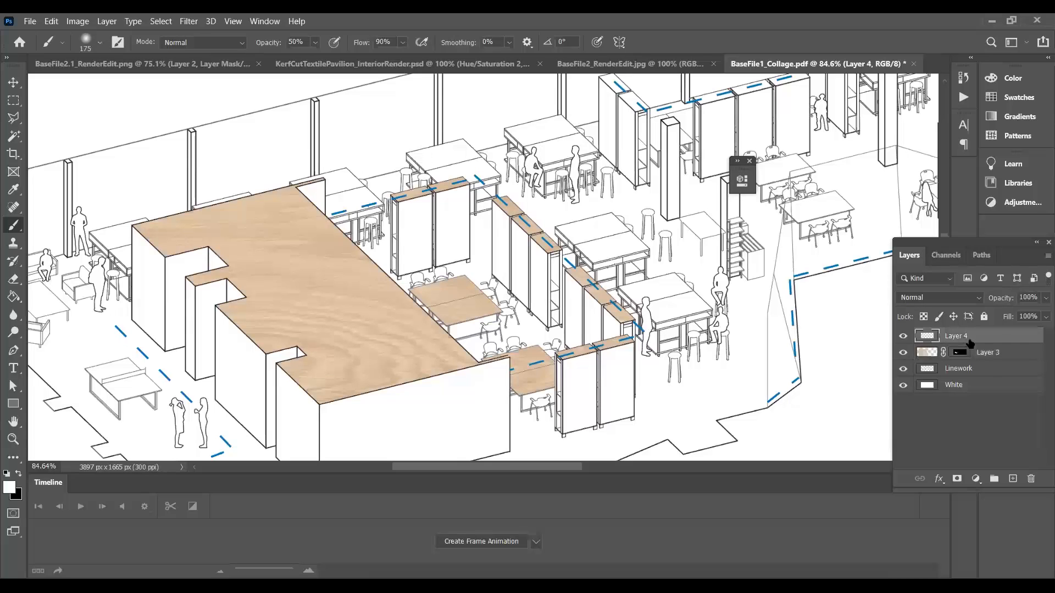
pyautogui.doubleClick(996, 353)
pyautogui.write('Wood Tops')
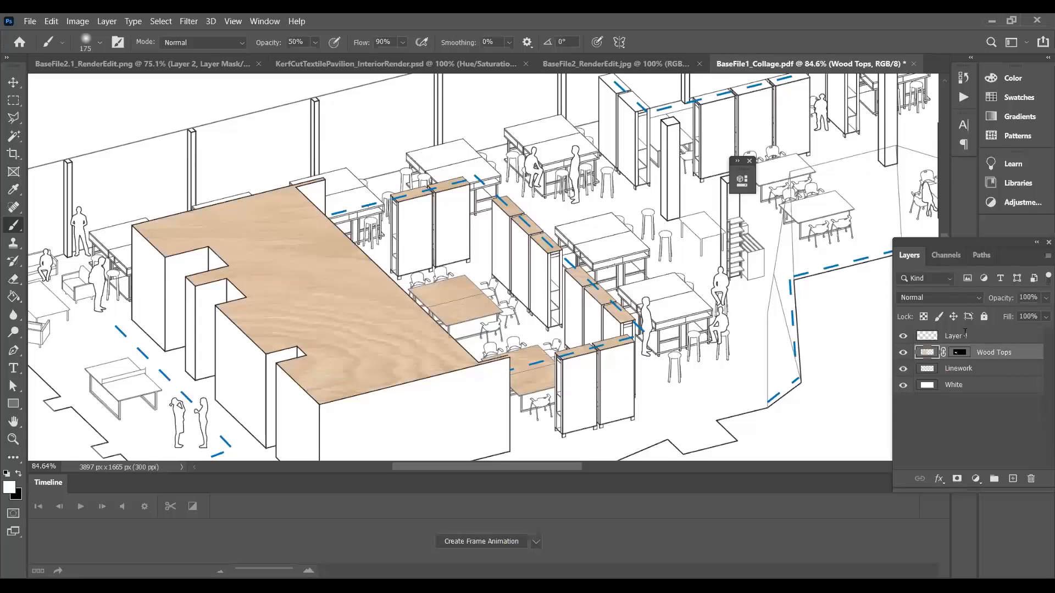
# Step: Rename the empty layer above Wood Tops as "Chair" and paste the dark grey striped texture into it
pyautogui.doubleClick(965, 333)
pyautogui.write('Chai')
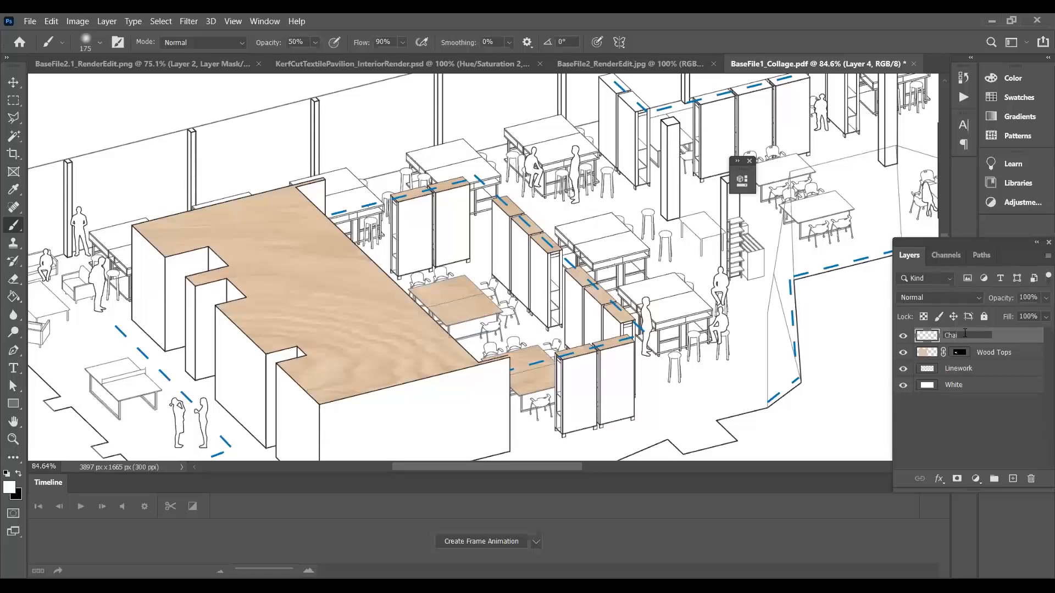
pyautogui.press('Return')
pyautogui.hotkey('ctrl', 'v')
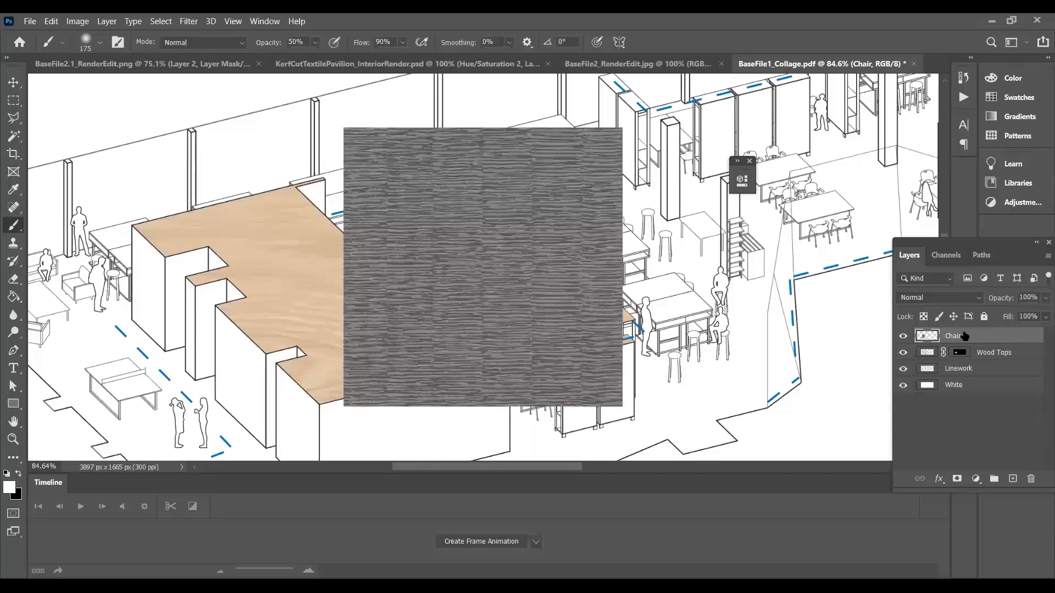
# Step: Scale the Chair layer's texture down to about 82% and shift it down over the tables and chairs beside the block
pyautogui.click(13, 82)
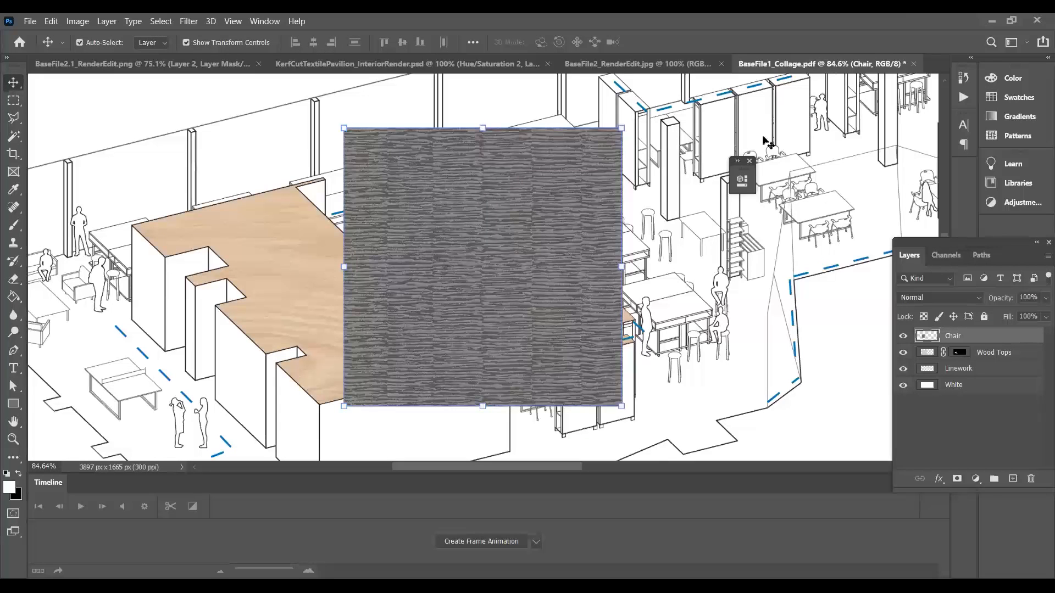
pyautogui.moveTo(624, 128); pyautogui.dragTo(574, 179)
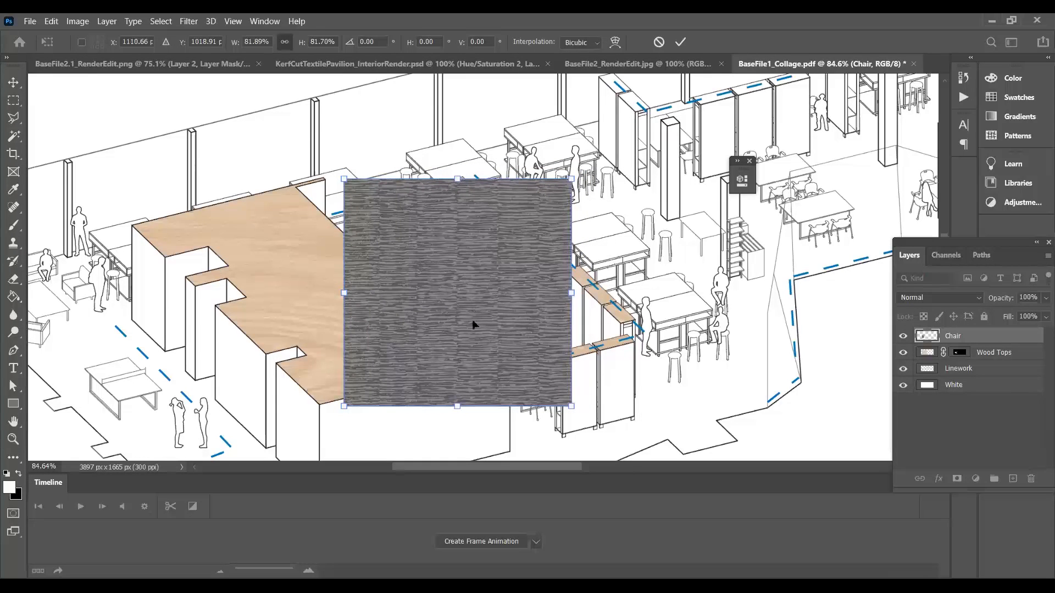
pyautogui.moveTo(472, 270); pyautogui.dragTo(473, 294)
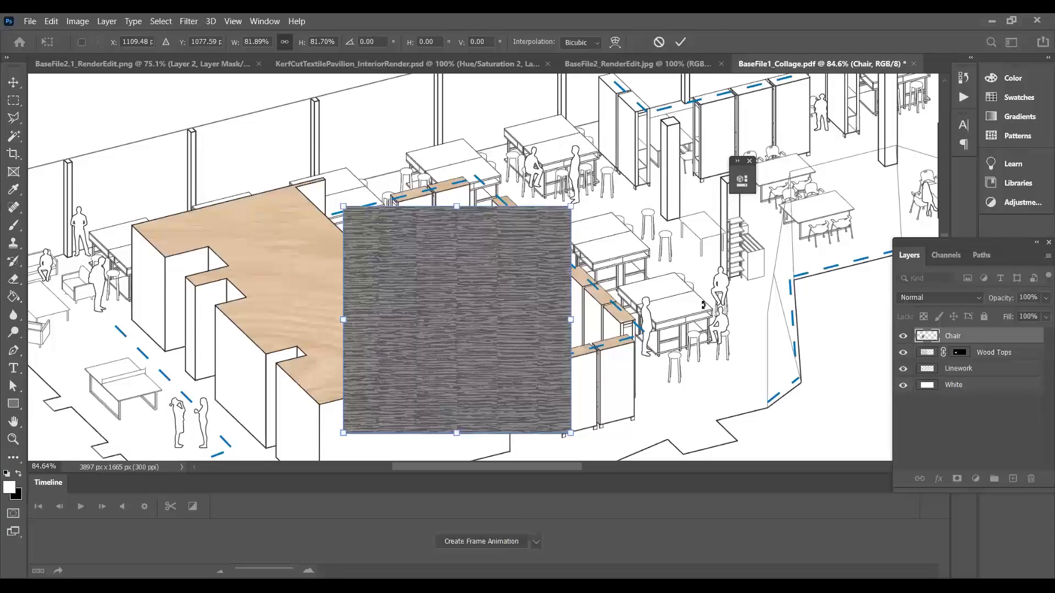
pyautogui.click(680, 43)
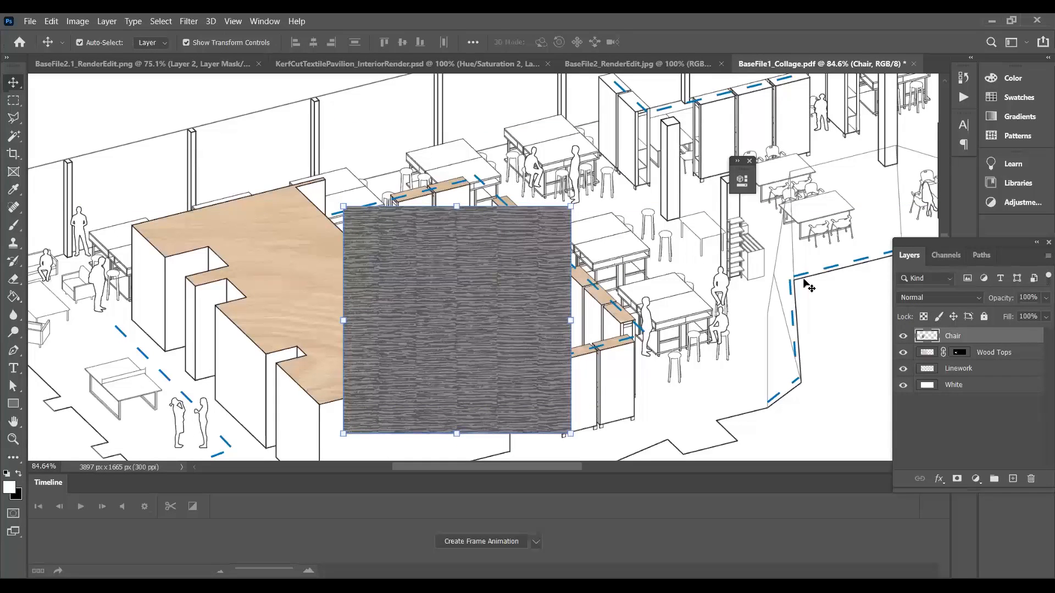
# Step: Hide the Chair layer and magic-wand the backrest of the chair in front of the lower table on the Linework layer
pyautogui.click(902, 337)
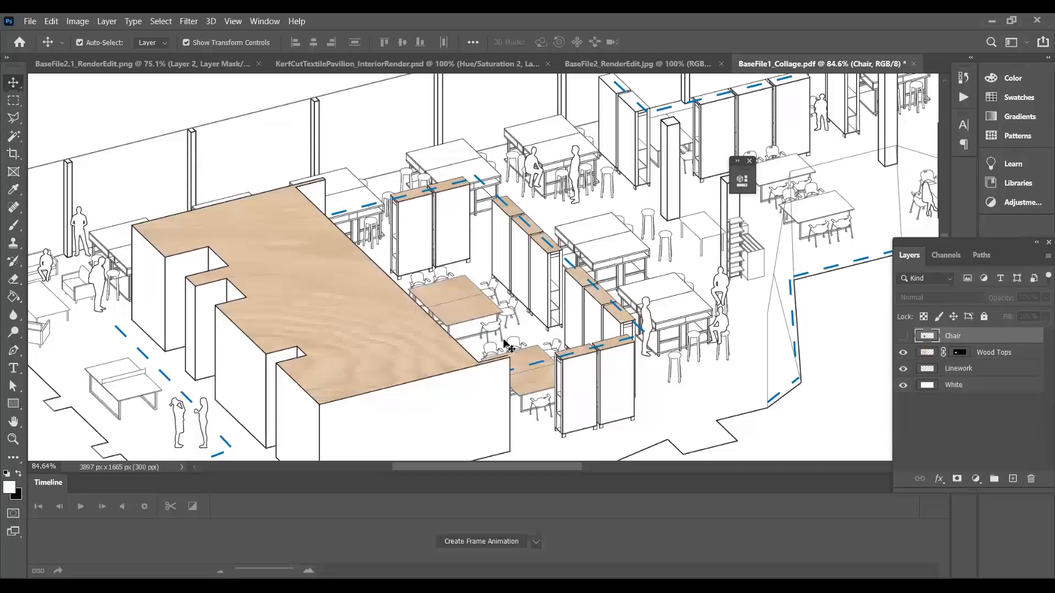
pyautogui.click(968, 371)
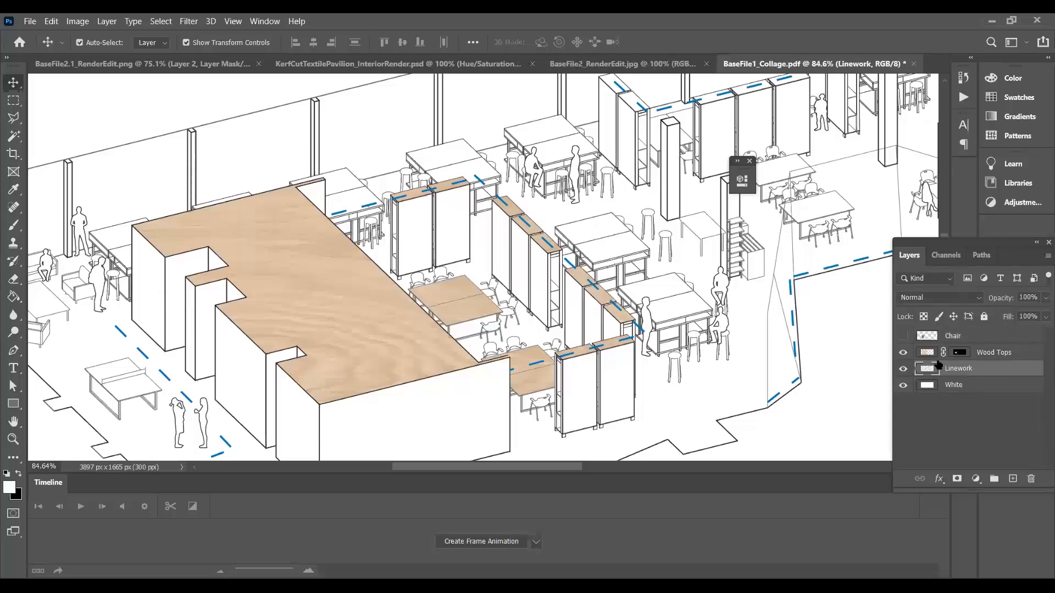
pyautogui.scroll(10, 547, 438)
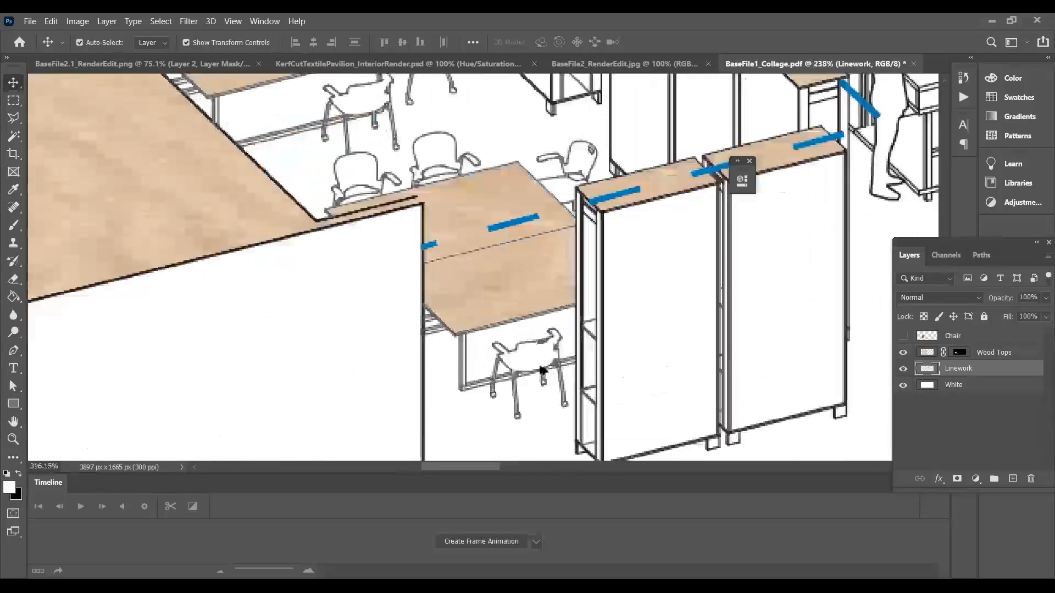
pyautogui.click(11, 138)
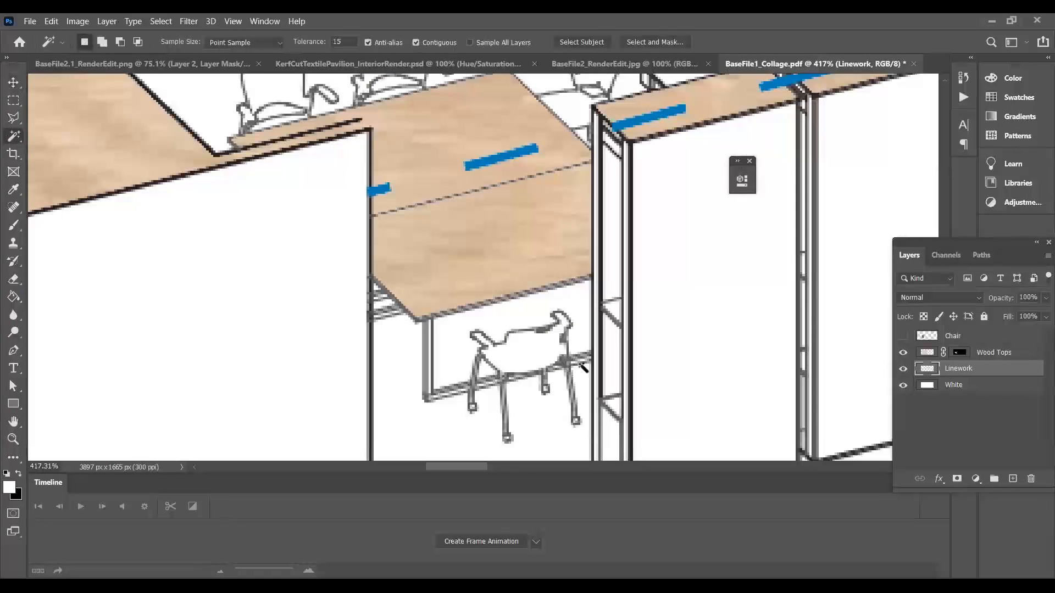
pyautogui.click(521, 356)
# Step: Add the backrests of the three chairs around the lower table and the nearest upper-table chair parts to the selection
pyautogui.scroll(-4, 585, 362)
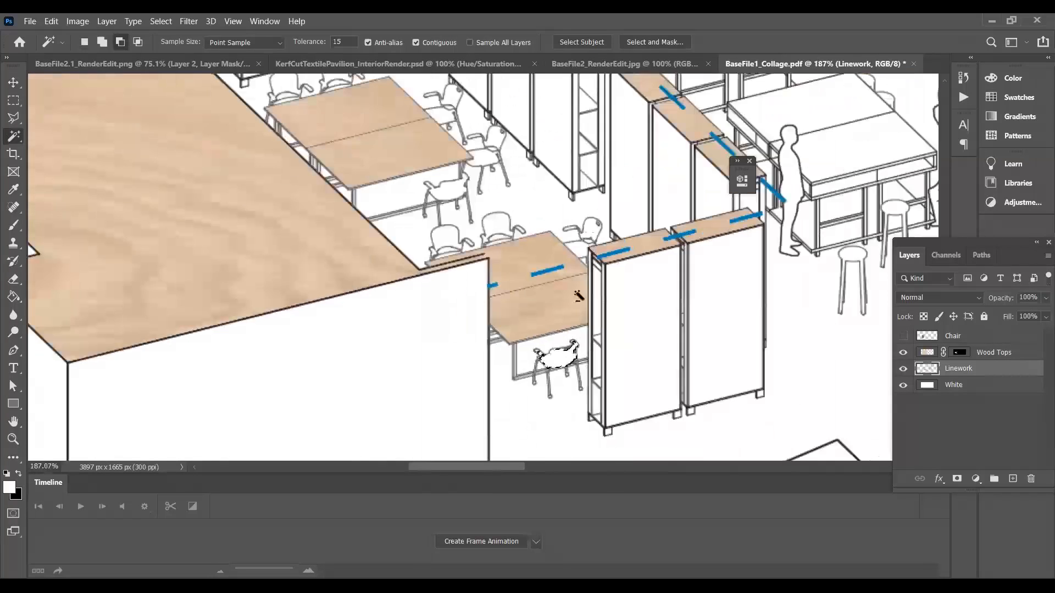
pyautogui.scroll(3, 585, 246)
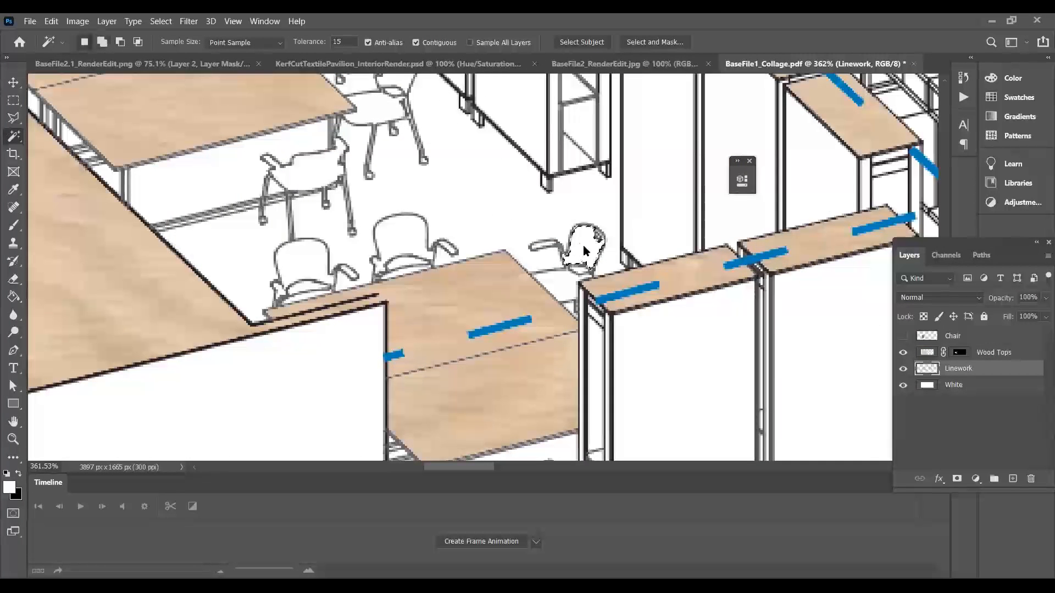
pyautogui.keyDown('shift'); pyautogui.click(390, 242); pyautogui.keyUp('shift')
pyautogui.keyDown('shift'); pyautogui.click(297, 257); pyautogui.keyUp('shift')
pyautogui.keyDown('shift'); pyautogui.click(309, 187); pyautogui.keyUp('shift')
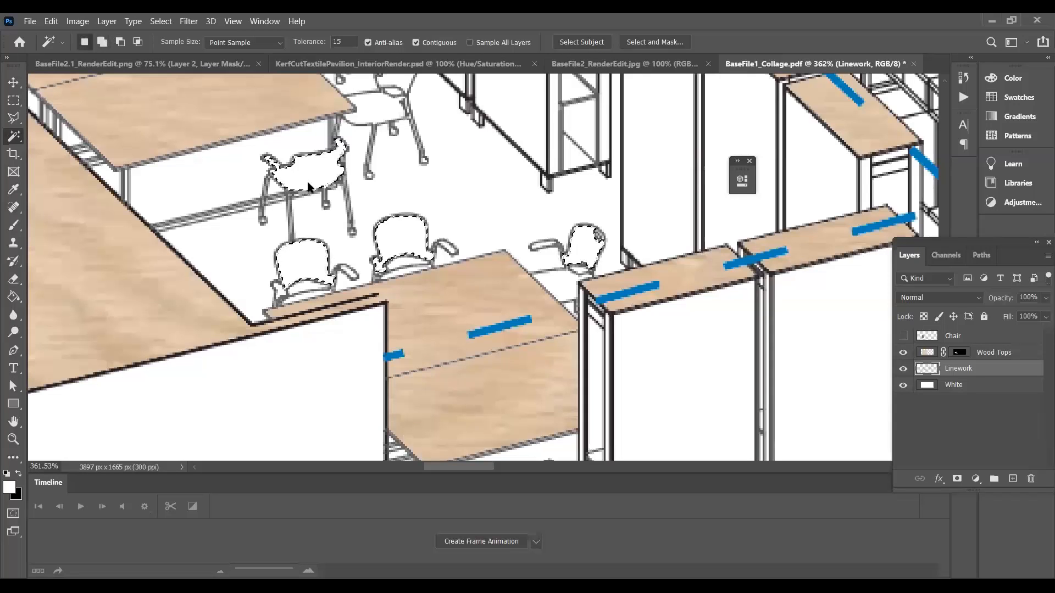
pyautogui.keyDown('shift'); pyautogui.click(362, 105); pyautogui.keyUp('shift')
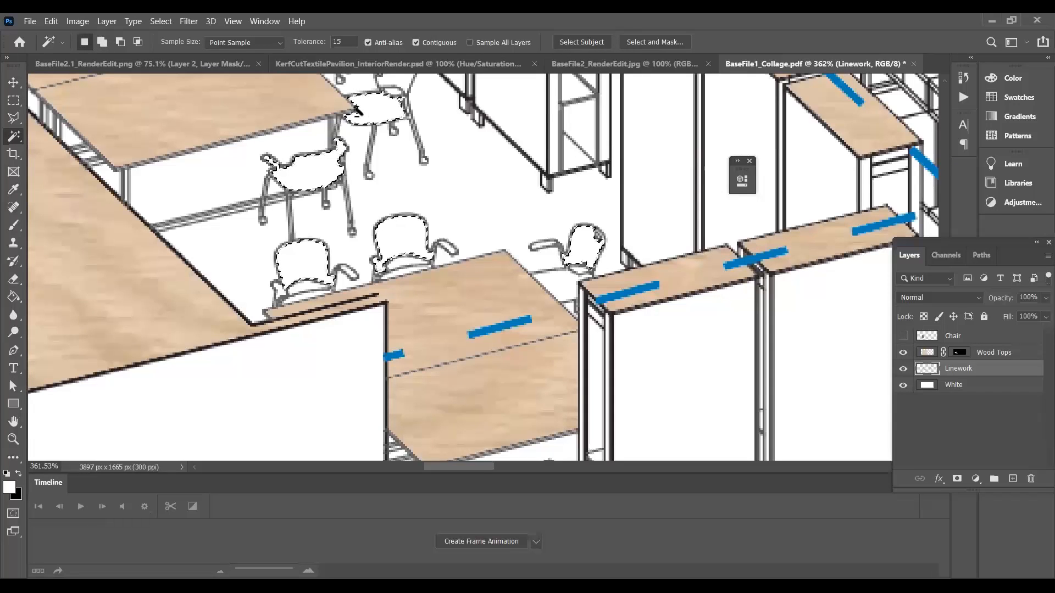
# Step: Add the backrests and remaining seat of the two chairs at the upper table's right end to the selection
pyautogui.scroll(-5, 455, 220)
pyautogui.scroll(2, 462, 215)
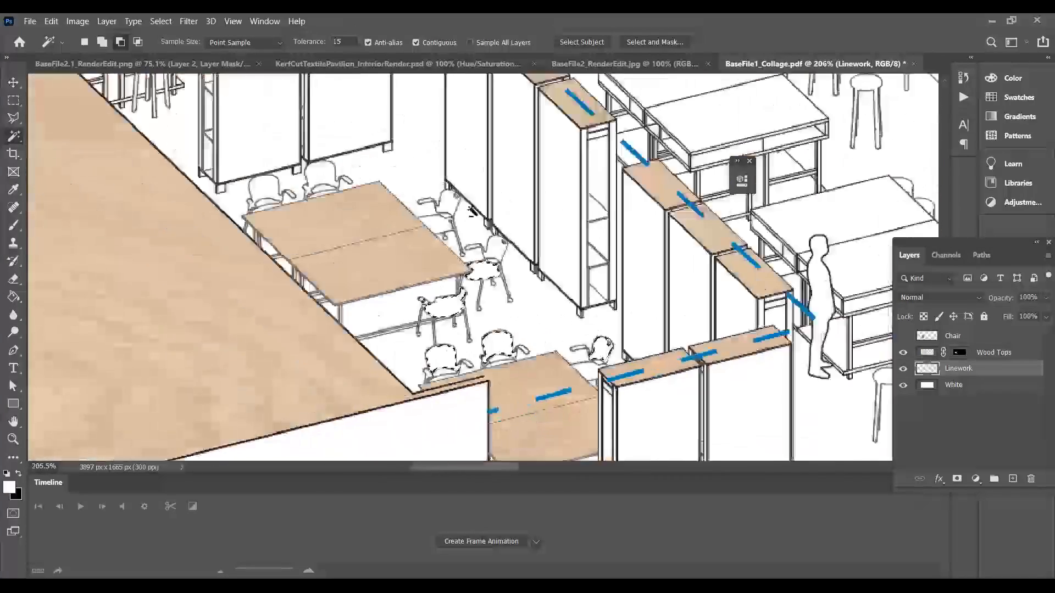
pyautogui.scroll(4, 471, 210)
pyautogui.keyDown('shift'); pyautogui.click(539, 320); pyautogui.keyUp('shift')
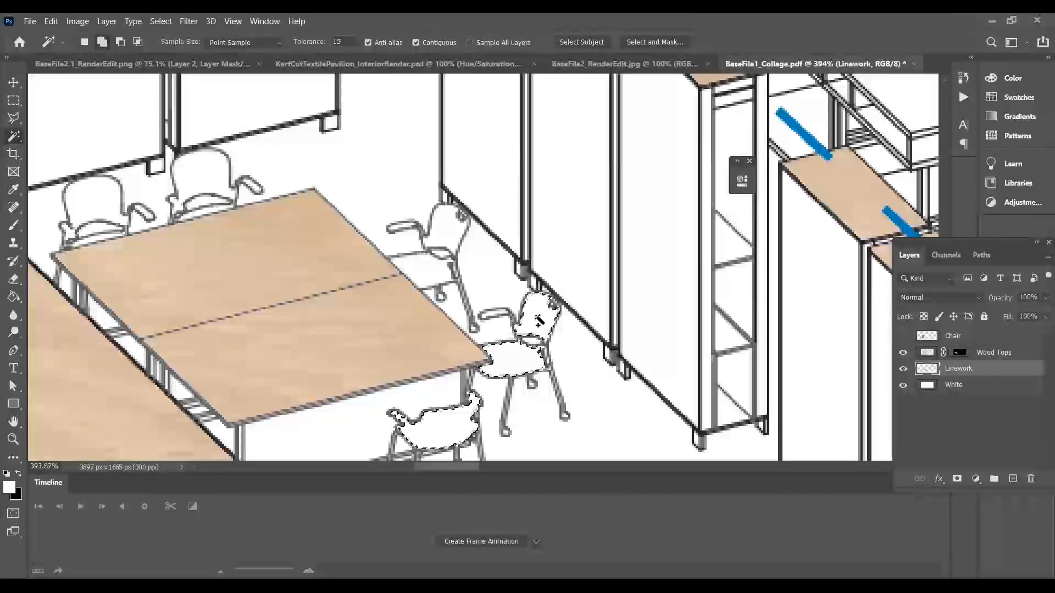
pyautogui.keyDown('shift'); pyautogui.click(446, 228); pyautogui.keyUp('shift')
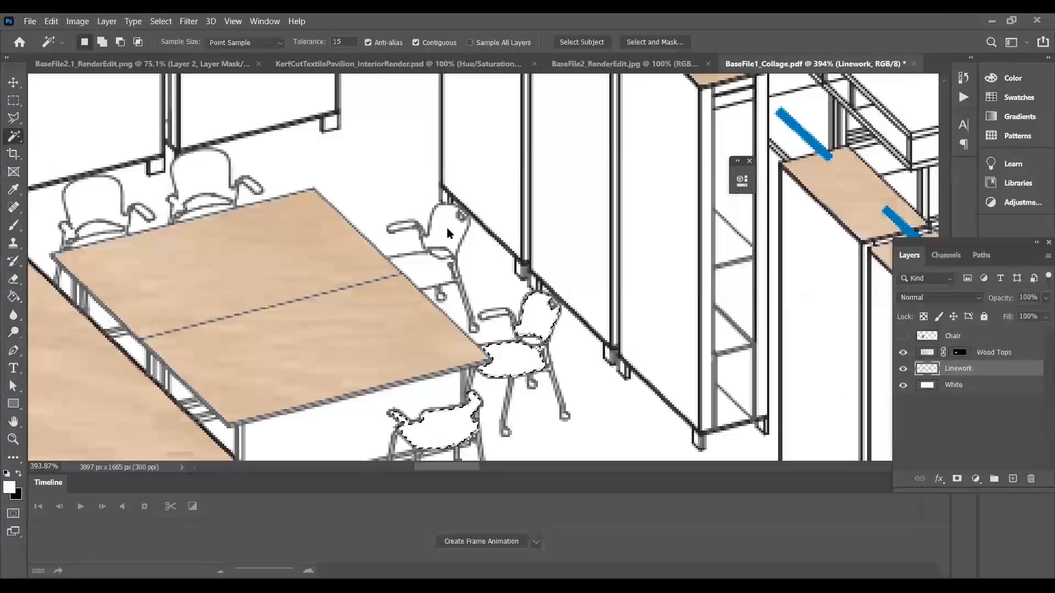
pyautogui.keyDown('shift'); pyautogui.click(431, 272); pyautogui.keyUp('shift')
# Step: Add the backrests and seats of the two chairs behind the upper table, plus an armrest, to the selection
pyautogui.keyDown('shift'); pyautogui.click(217, 165); pyautogui.keyUp('shift')
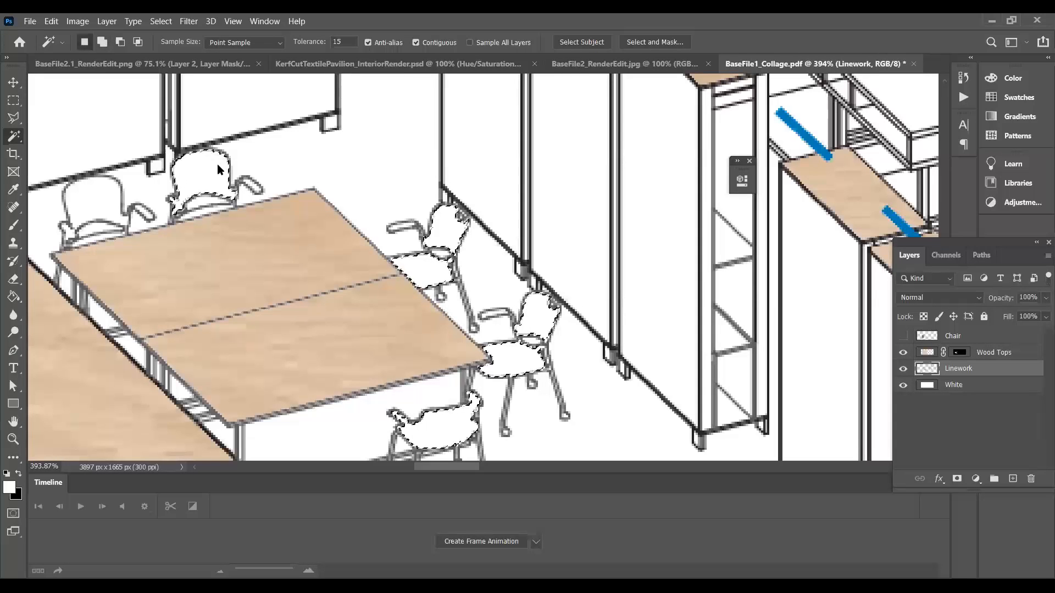
pyautogui.keyDown('shift'); pyautogui.click(84, 203); pyautogui.keyUp('shift')
pyautogui.keyDown('shift'); pyautogui.click(94, 235); pyautogui.keyUp('shift')
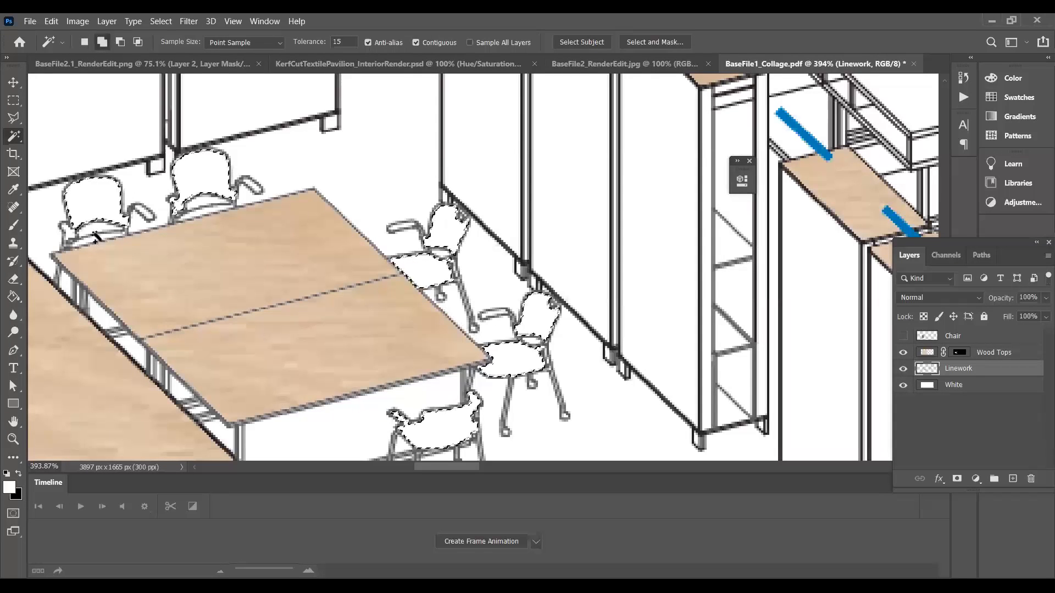
pyautogui.keyDown('shift'); pyautogui.click(97, 240); pyautogui.keyUp('shift')
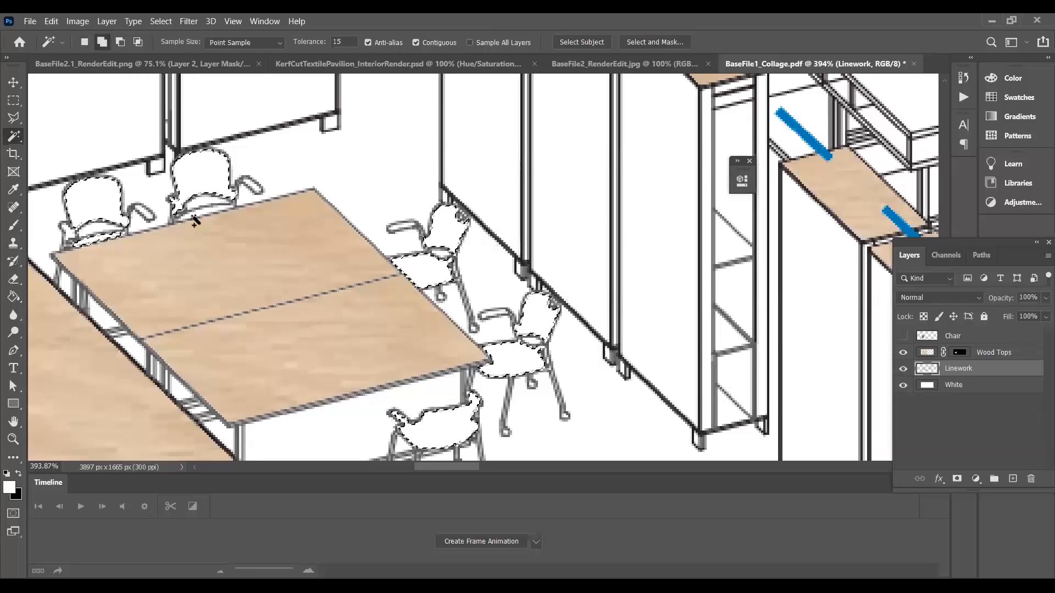
pyautogui.keyDown('shift'); pyautogui.click(246, 191); pyautogui.keyUp('shift')
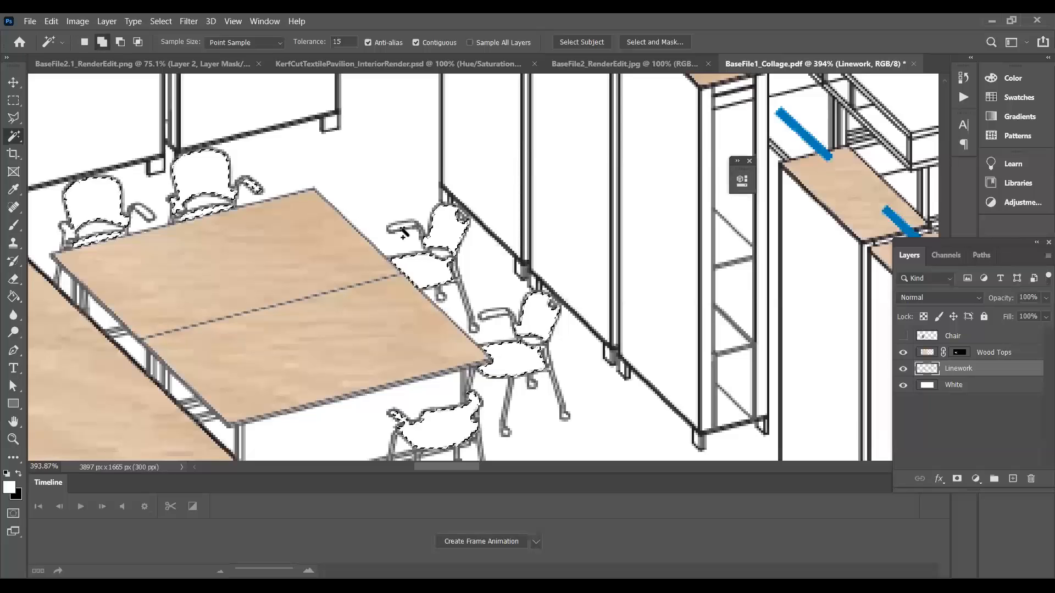
# Step: Add the small side part and armrest of the leftmost chair behind the upper table to the selection
pyautogui.scroll(-3, 417, 230)
pyautogui.scroll(-3, 202, 235)
pyautogui.scroll(4, 202, 235)
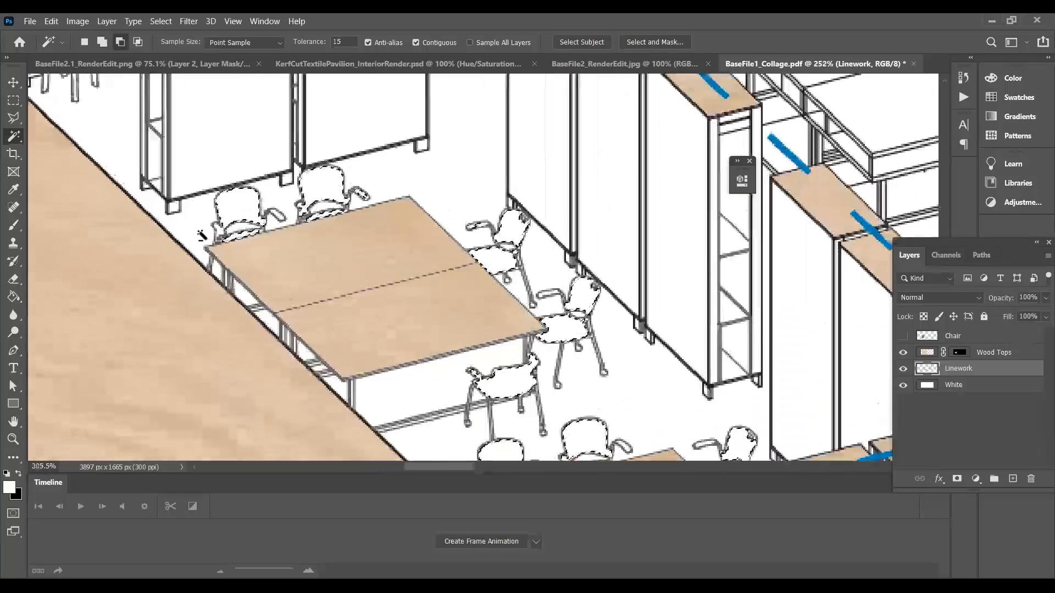
pyautogui.scroll(10, 202, 235)
pyautogui.keyDown('shift'); pyautogui.click(262, 232); pyautogui.keyUp('shift')
pyautogui.keyDown('shift'); pyautogui.click(558, 154); pyautogui.keyUp('shift')
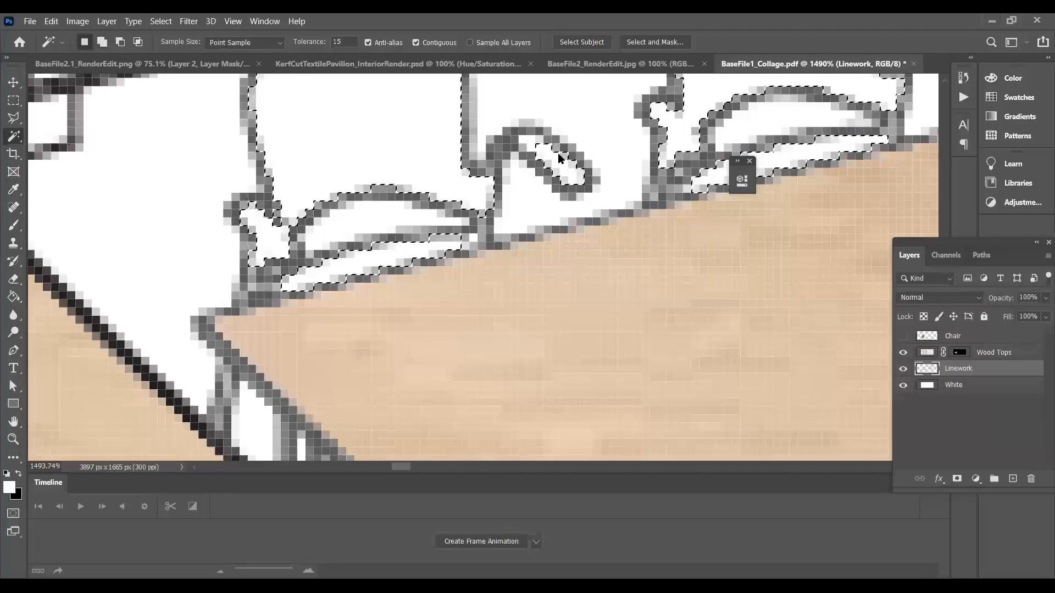
# Step: Add the armrests and remaining seat areas of the three chairs around the lower table to the selection
pyautogui.scroll(-8, 531, 144)
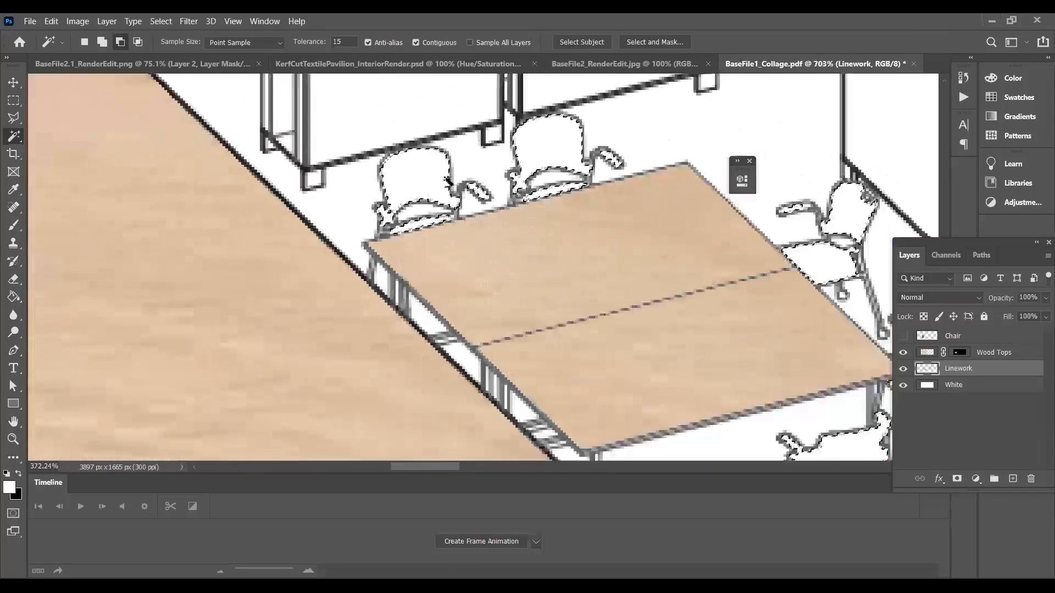
pyautogui.scroll(-4, 448, 181)
pyautogui.scroll(4, 734, 357)
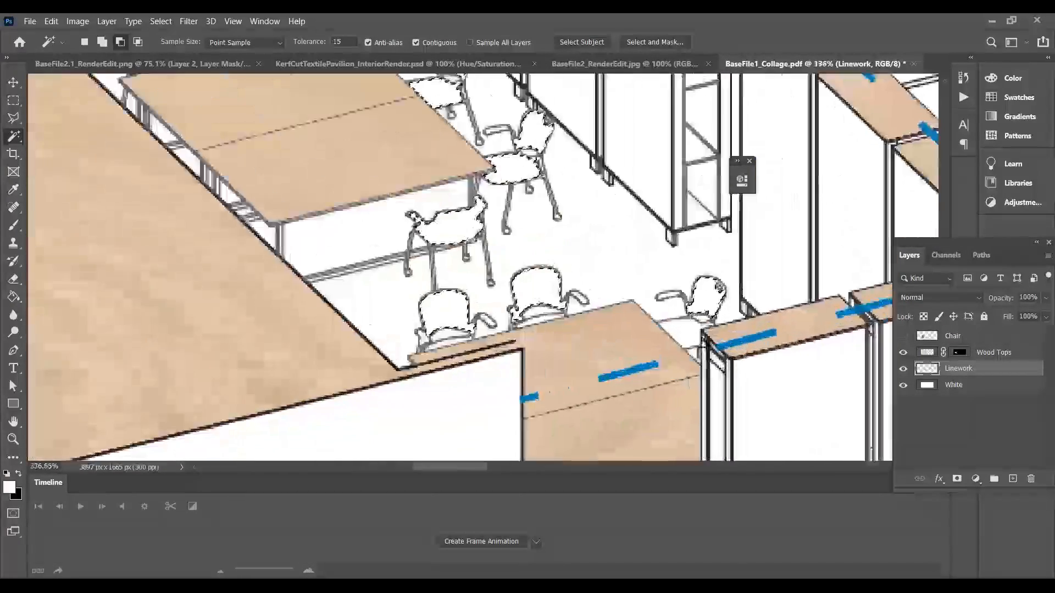
pyautogui.scroll(4, 706, 341)
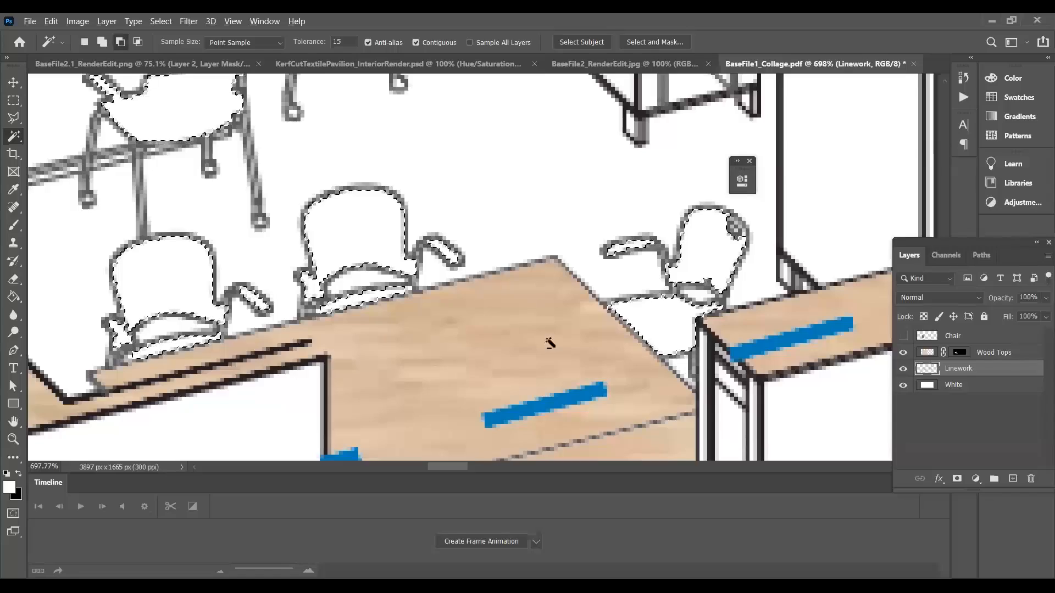
# Step: Show the Chair layer and add a layer mask that limits its striped texture to the selected chair surfaces
pyautogui.scroll(-10, 549, 343)
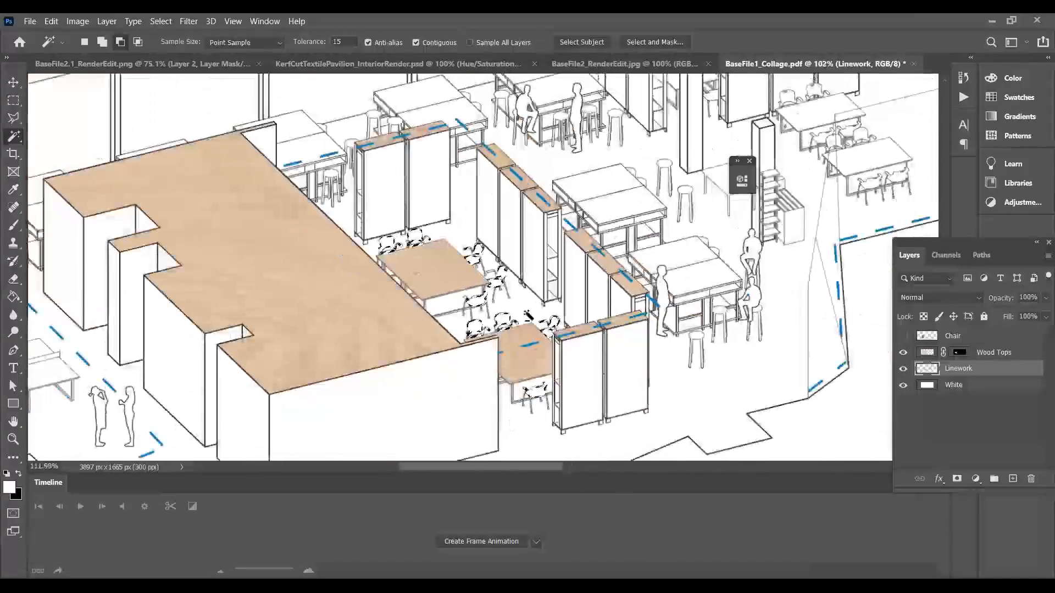
pyautogui.scroll(3, 526, 314)
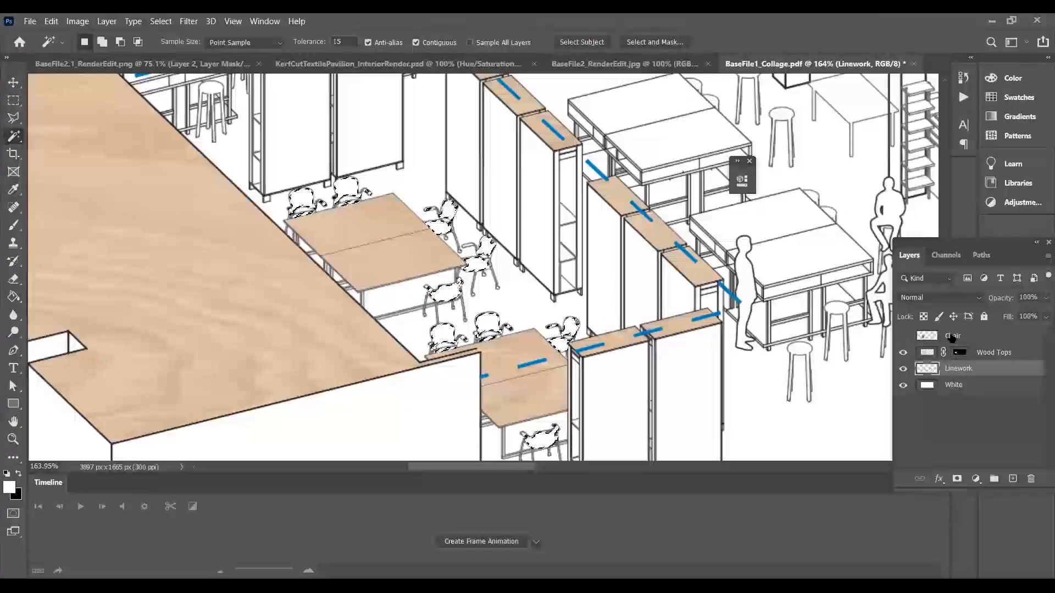
pyautogui.click(952, 338)
pyautogui.click(903, 336)
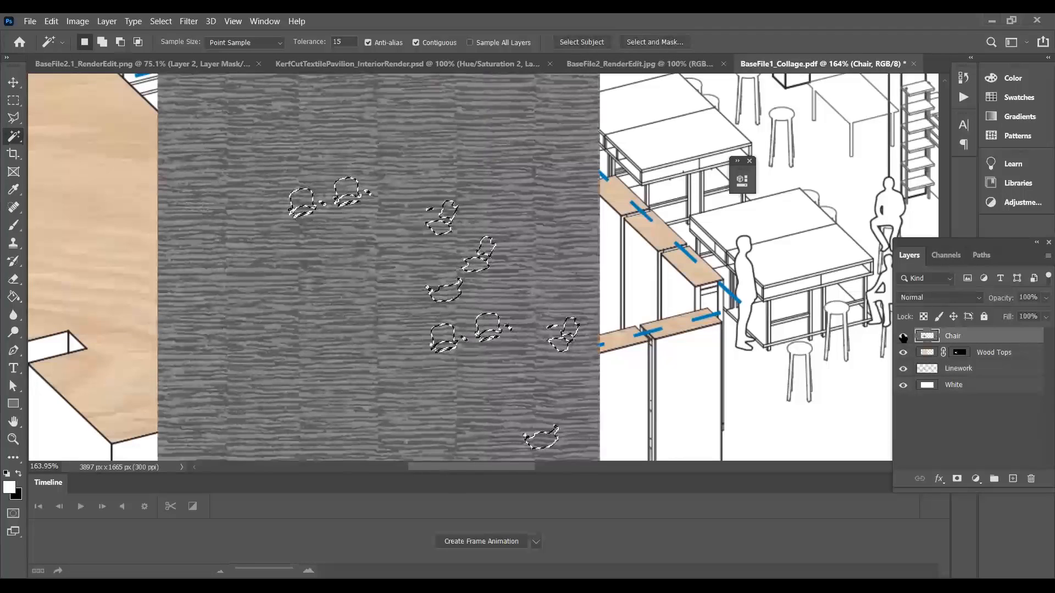
pyautogui.scroll(-1, 366, 360)
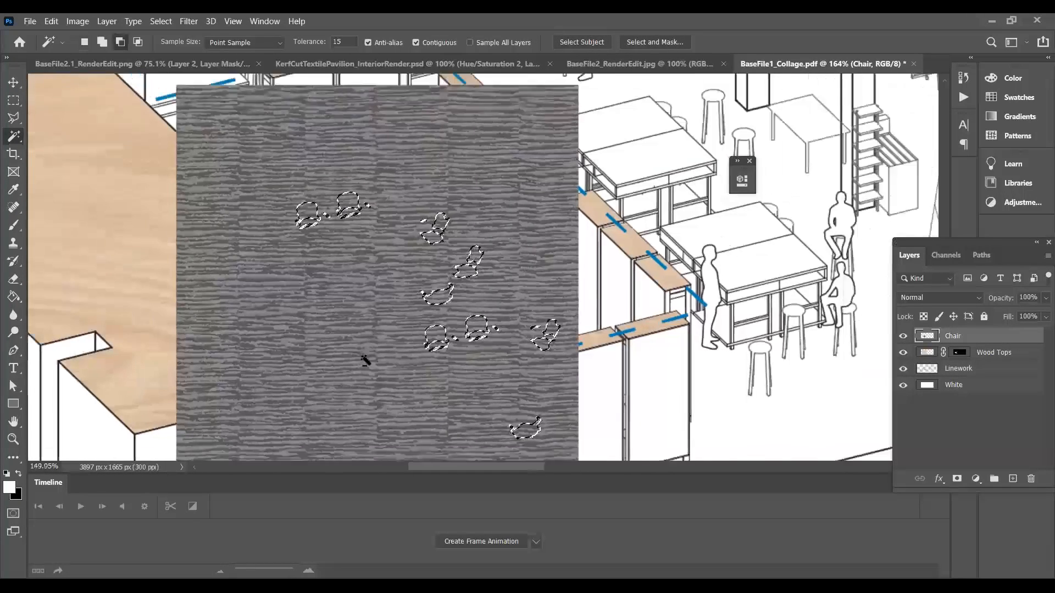
pyautogui.scroll(-3, 426, 379)
pyautogui.scroll(1, 561, 394)
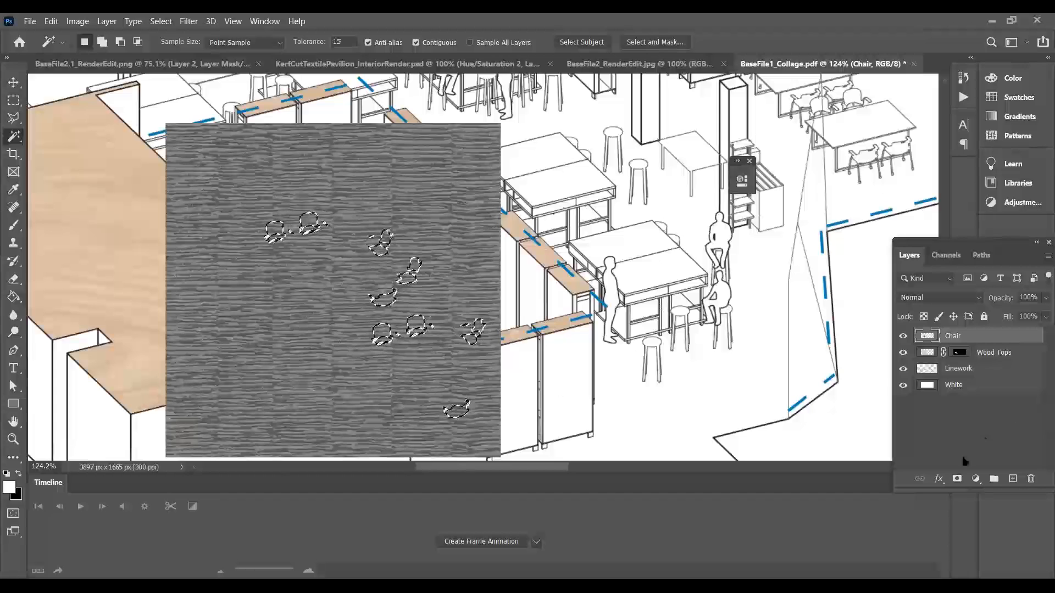
pyautogui.click(956, 479)
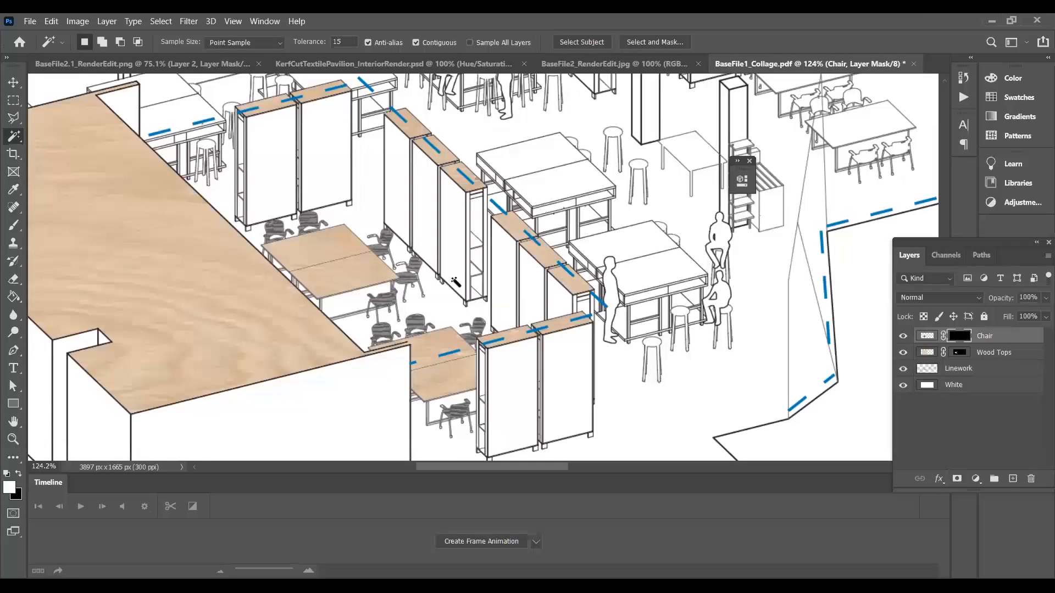
pyautogui.scroll(-4, 455, 284)
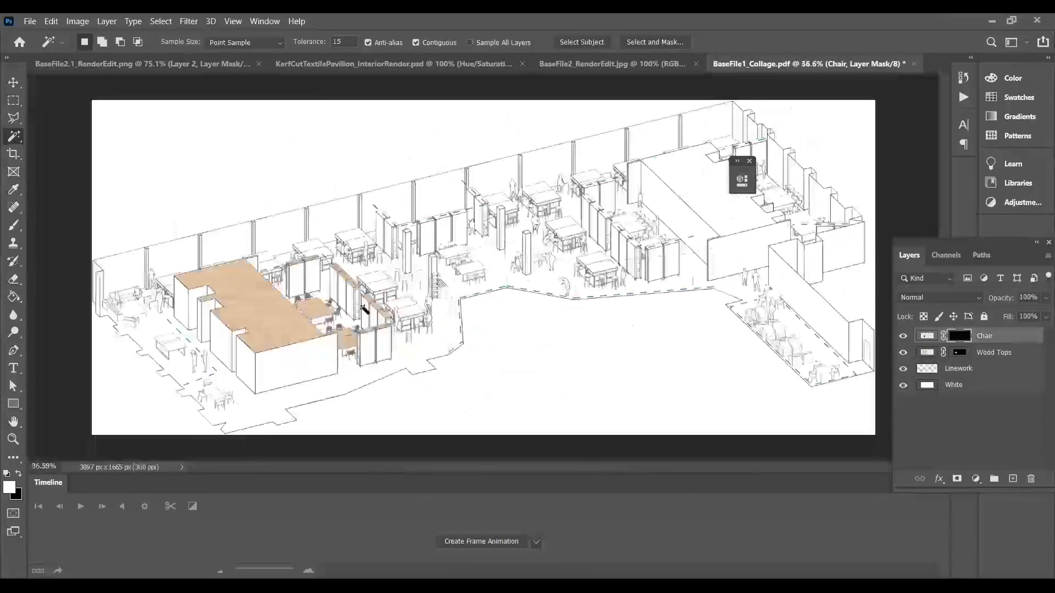
pyautogui.scroll(1, 299, 347)
pyautogui.scroll(-2, 299, 348)
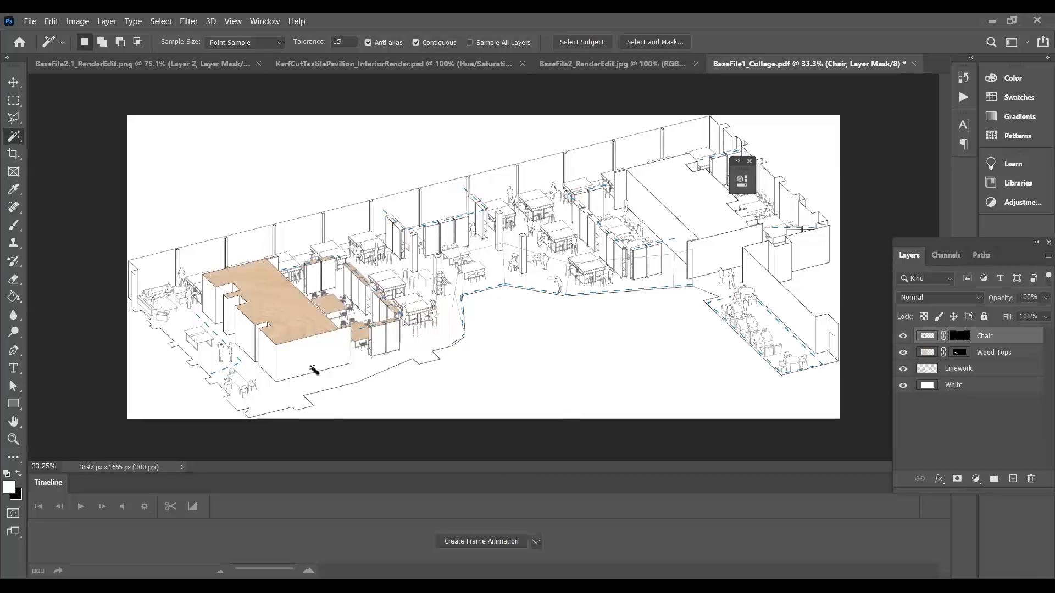
pyautogui.scroll(8, 315, 329)
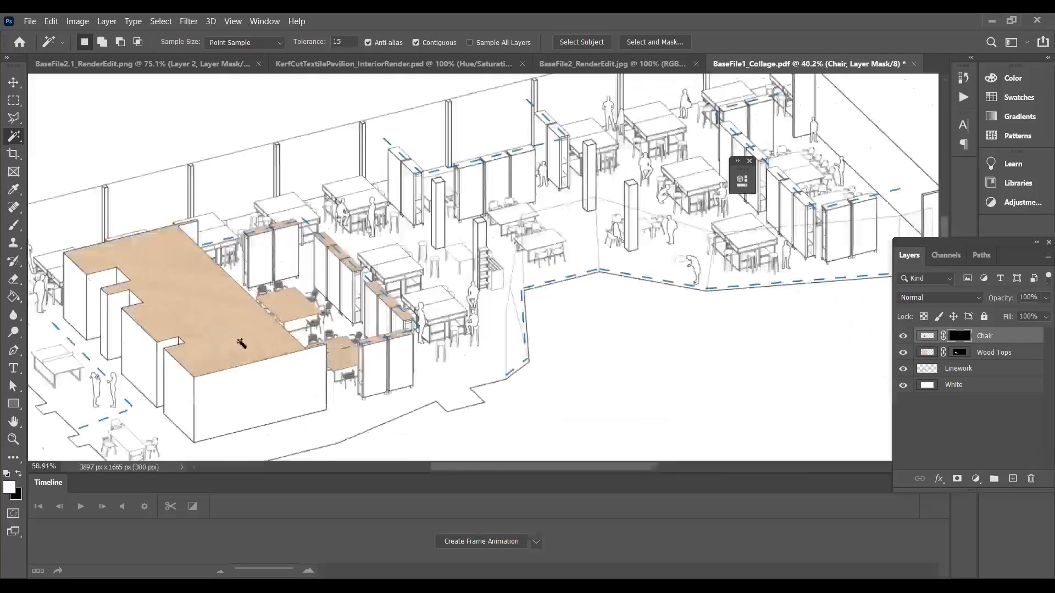
# Step: Add a new empty layer above the Chair layer
pyautogui.scroll(-3, 561, 304)
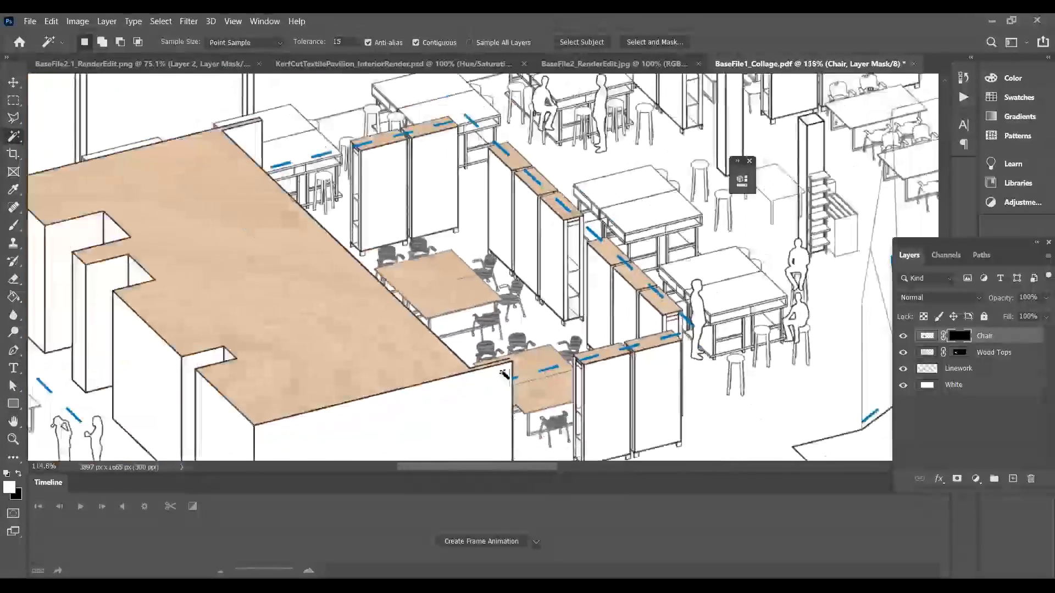
pyautogui.scroll(3, 463, 274)
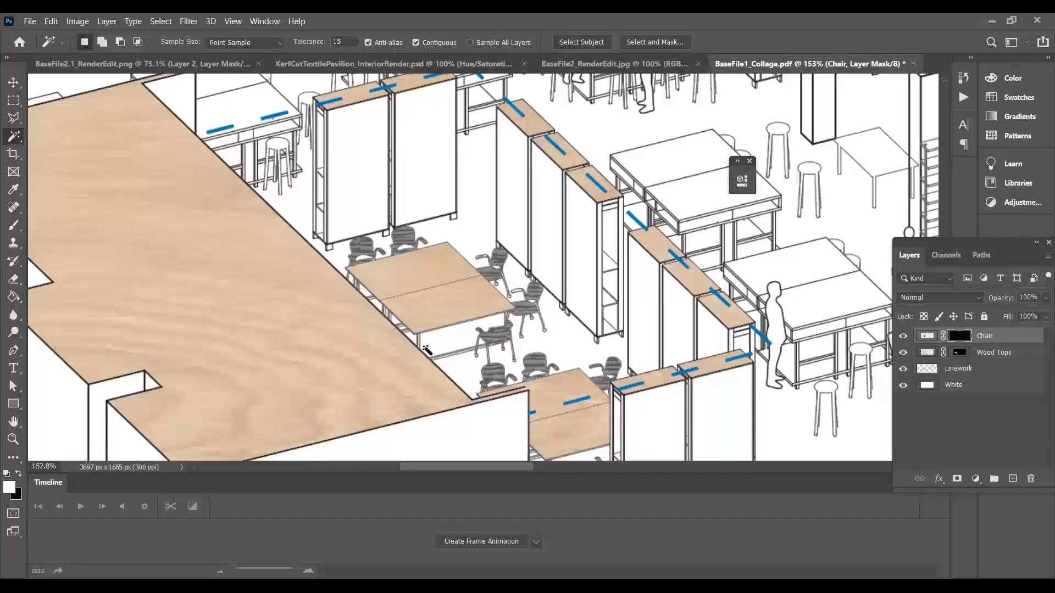
pyautogui.scroll(-2, 428, 349)
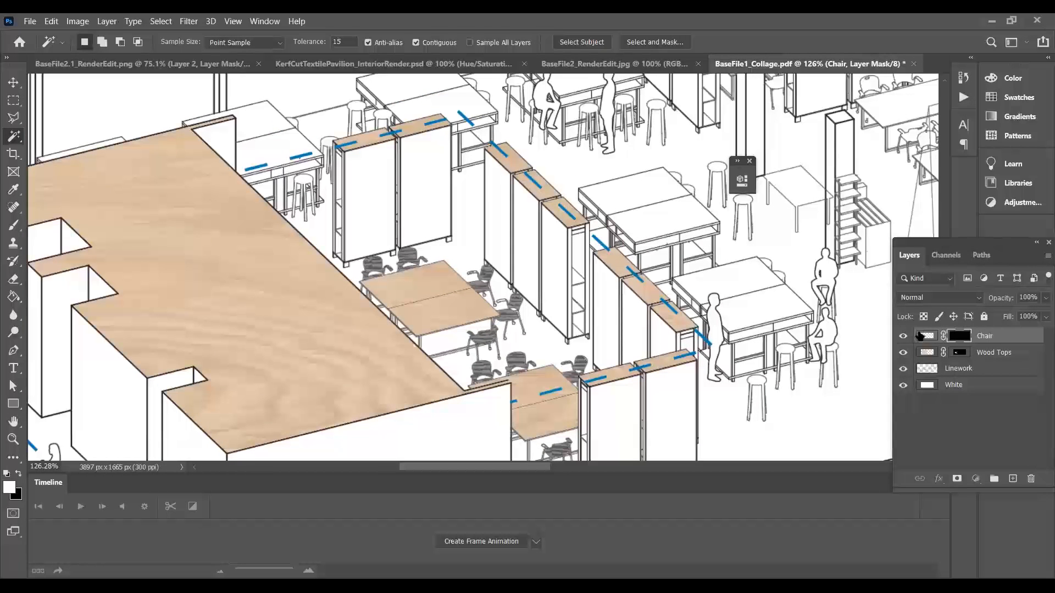
pyautogui.click(923, 336)
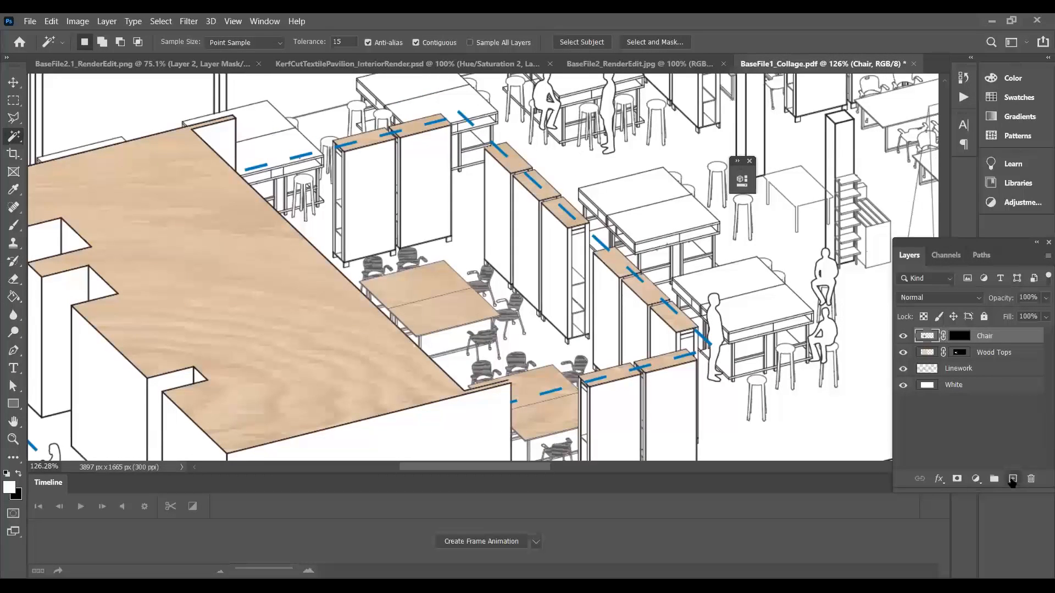
pyautogui.click(1012, 479)
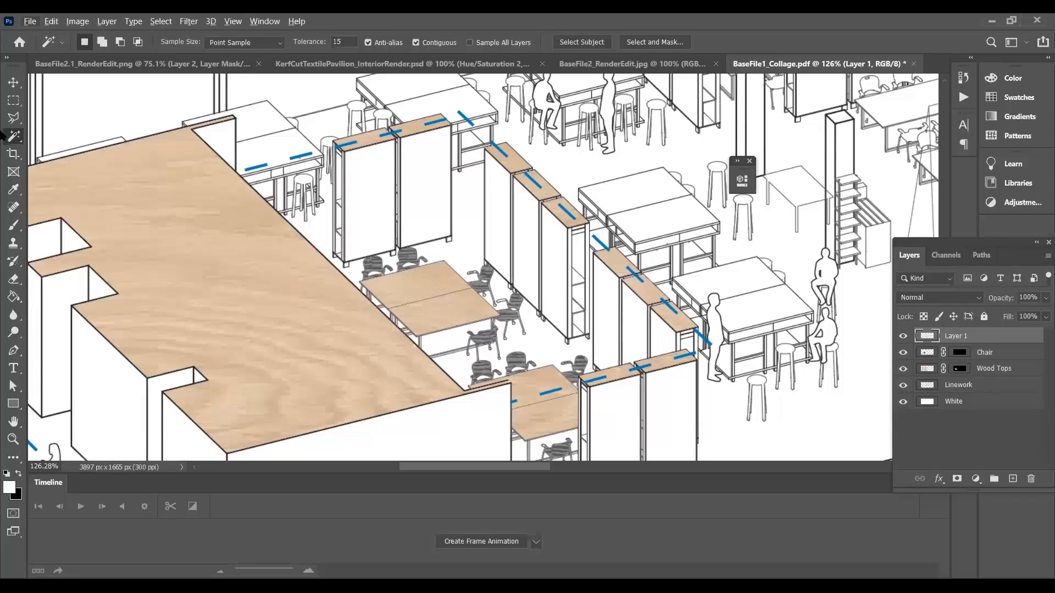
# Step: On the Linework layer, select the floor areas around the two wood-topped tables and between the nearby cabinets
pyautogui.click(980, 386)
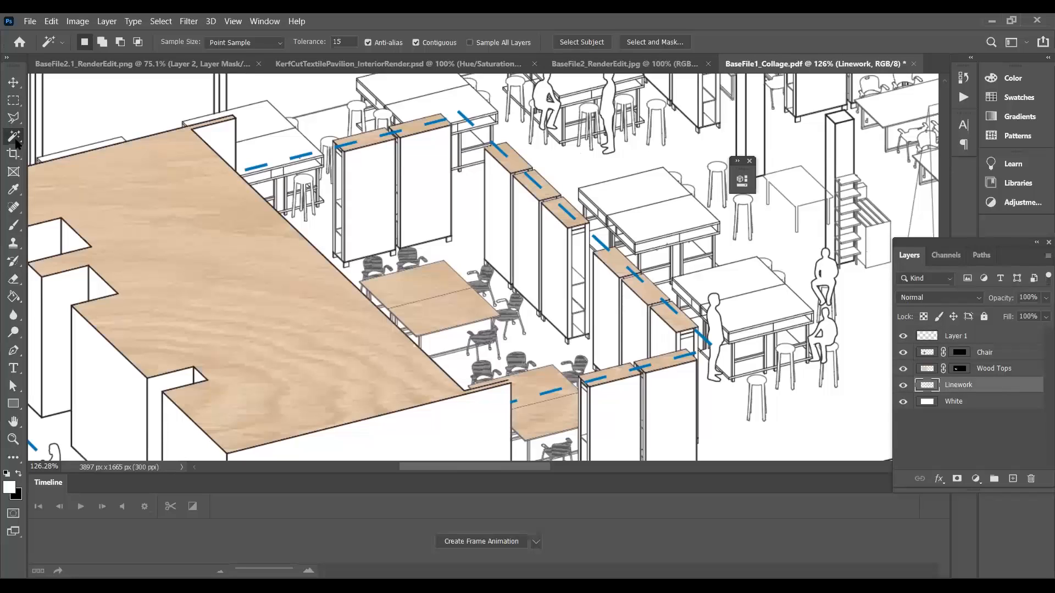
pyautogui.click(532, 336)
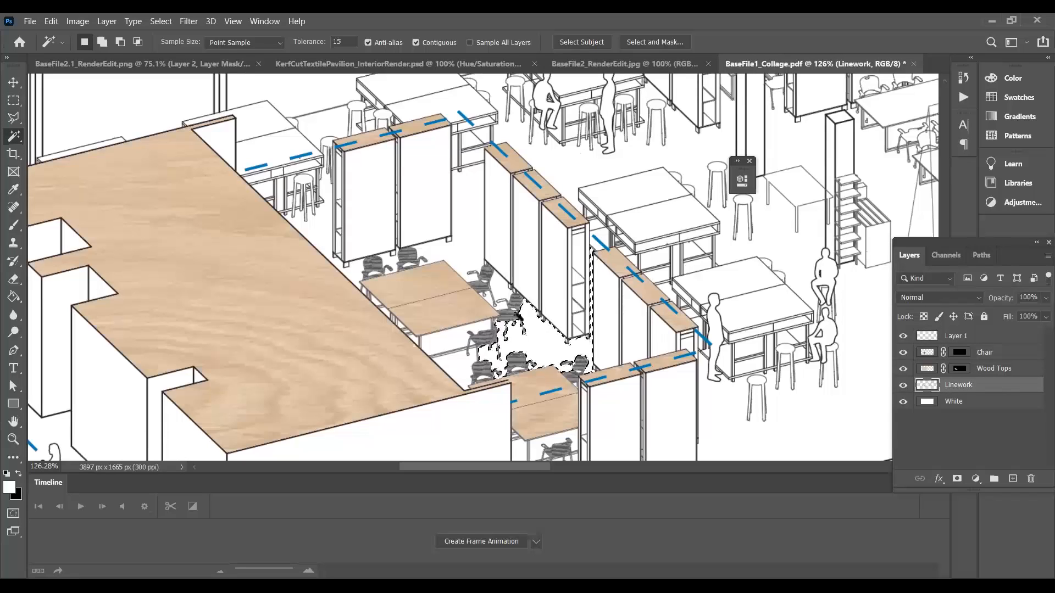
pyautogui.click(468, 257)
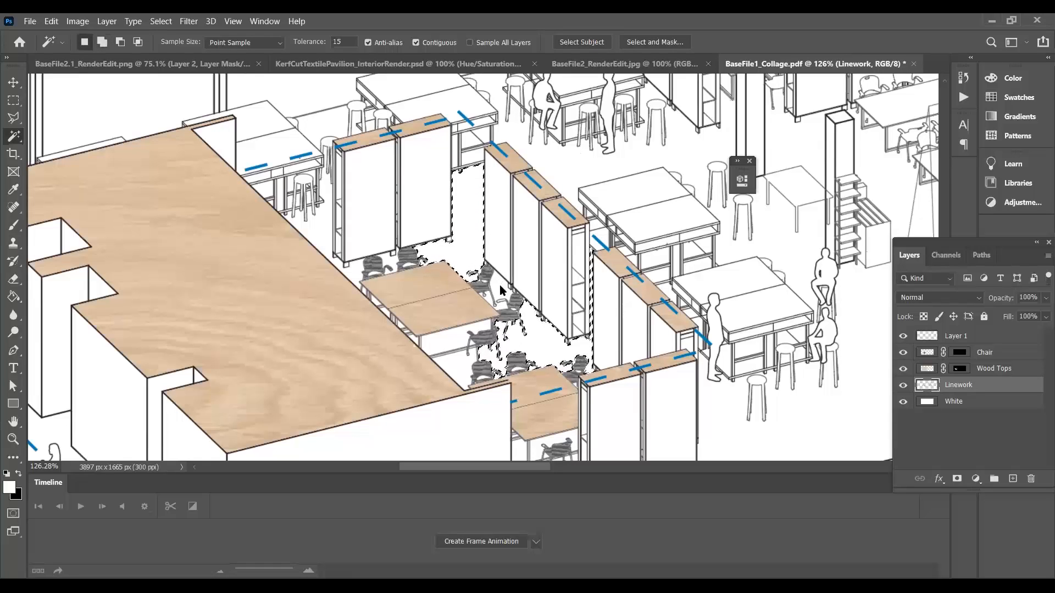
pyautogui.click(454, 353)
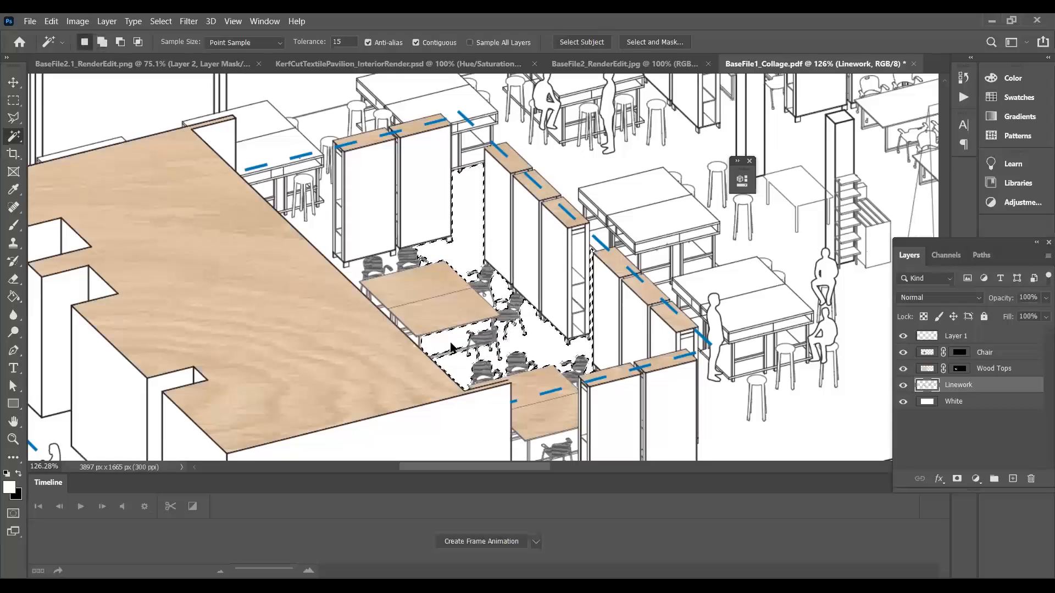
pyautogui.click(353, 279)
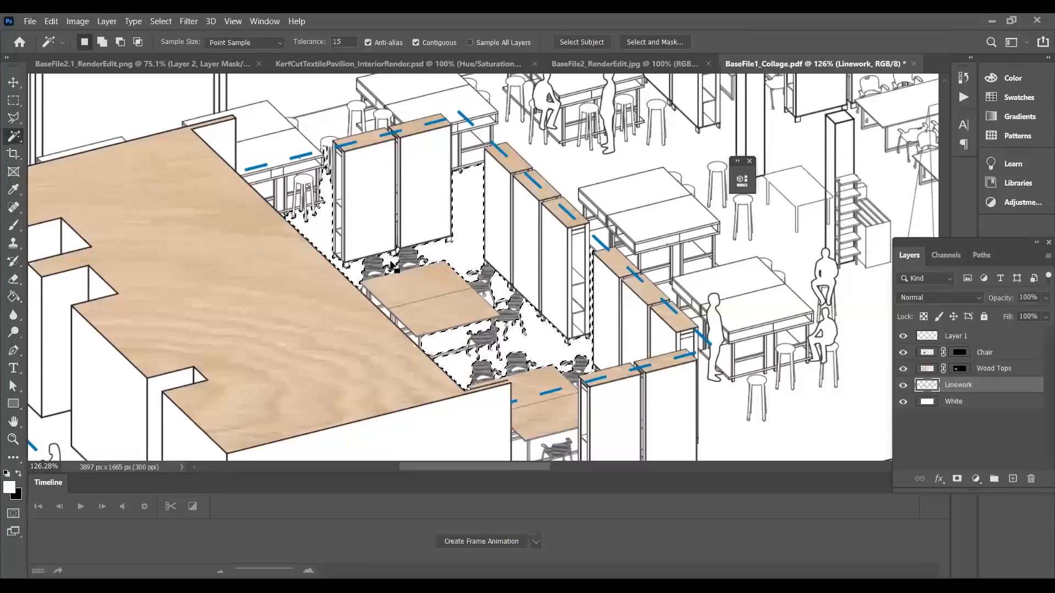
# Step: Add the openings in the two chairs behind the upper table and the open floor around the block to the selection
pyautogui.scroll(1, 389, 292)
pyautogui.scroll(12, 389, 292)
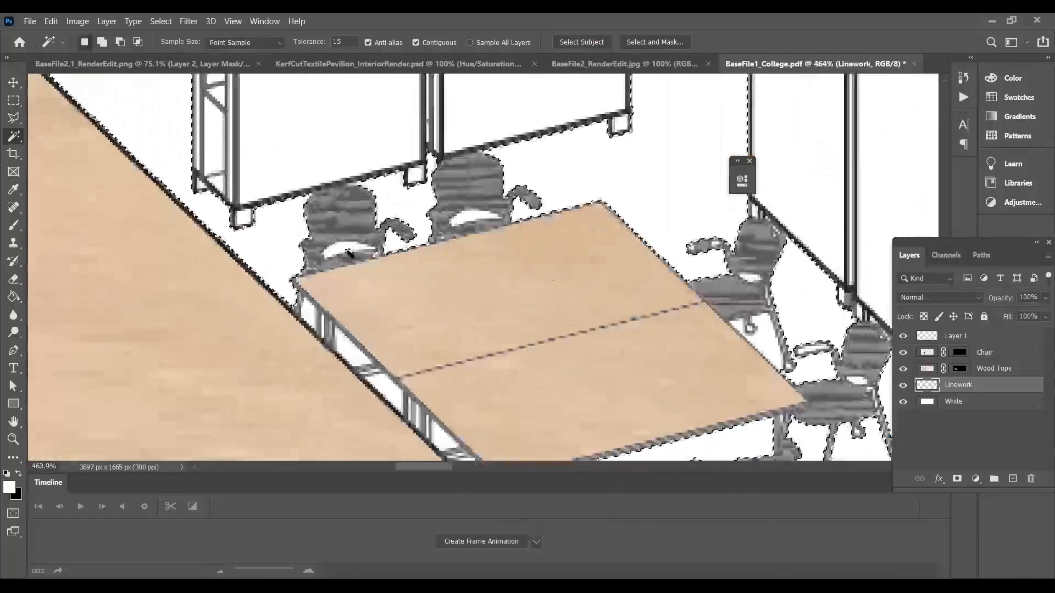
pyautogui.keyDown('shift'); pyautogui.click(346, 252); pyautogui.keyUp('shift')
pyautogui.keyDown('shift'); pyautogui.click(476, 219); pyautogui.keyUp('shift')
pyautogui.scroll(-10, 477, 219)
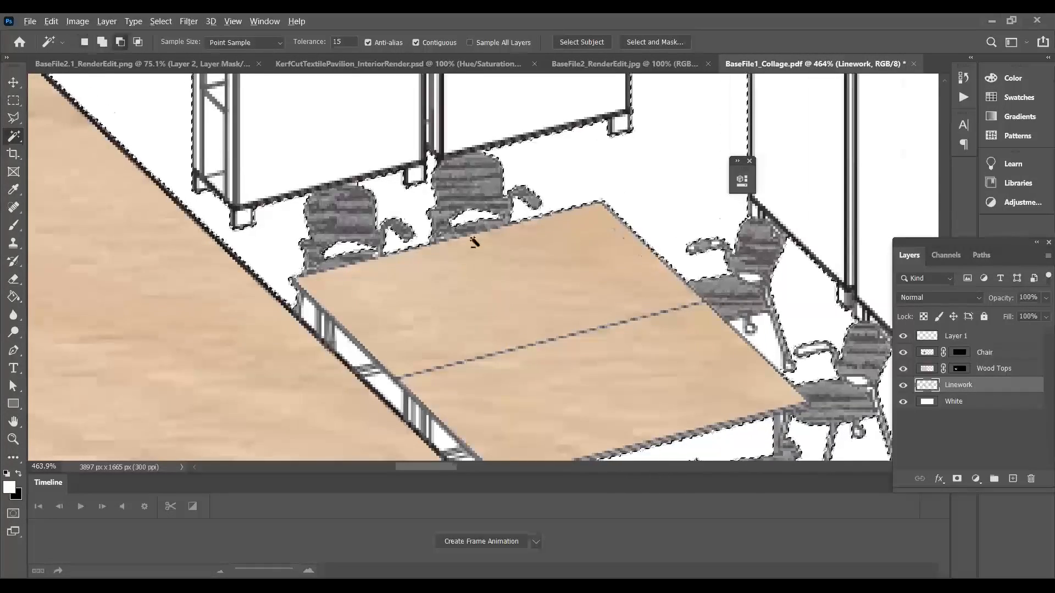
pyautogui.scroll(-4, 490, 263)
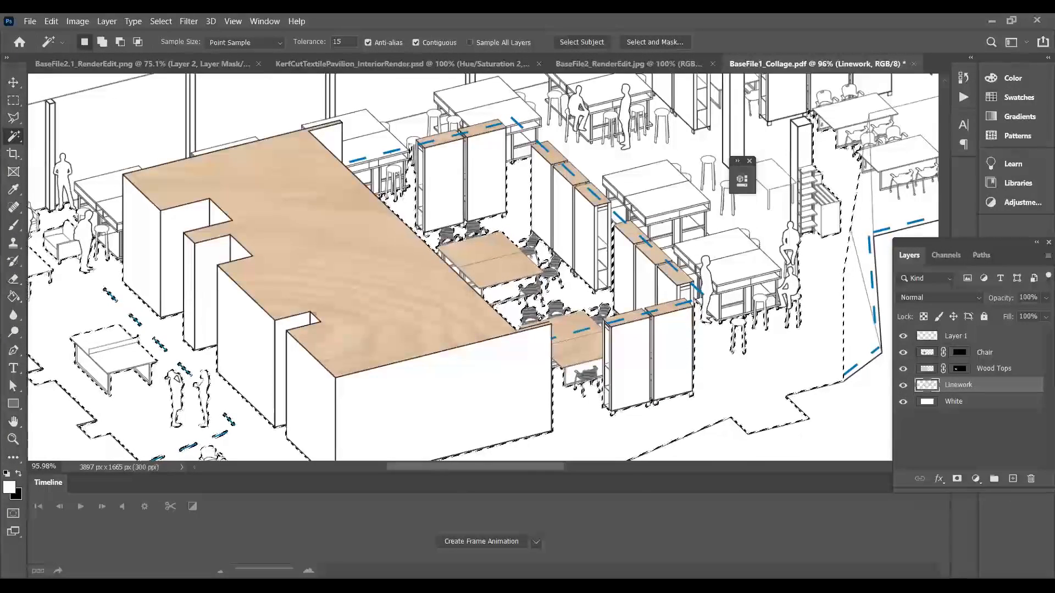
pyautogui.hotkey('ctrl', 'd')
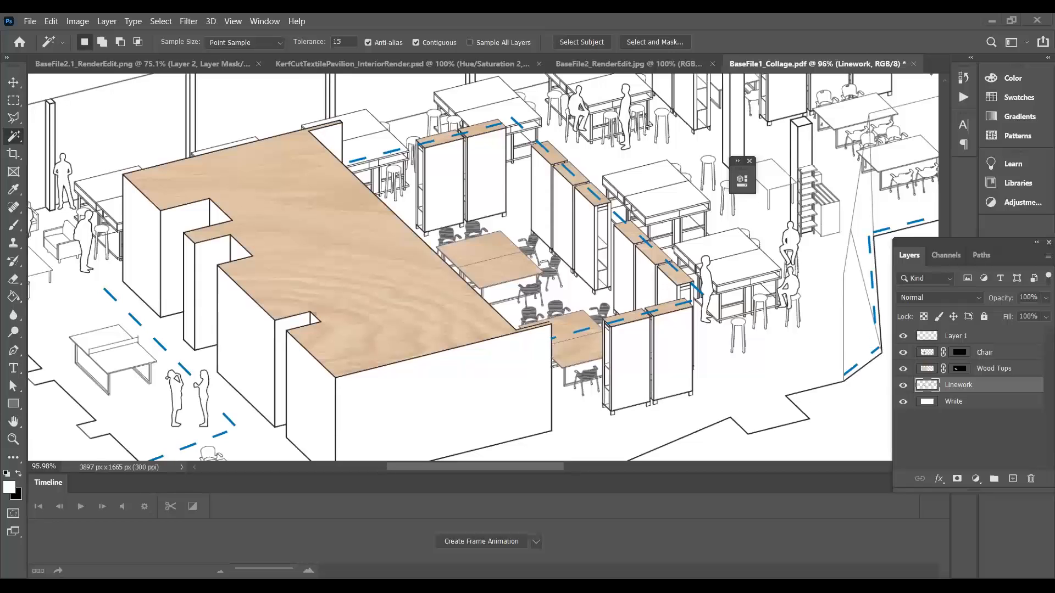
pyautogui.click(604, 416)
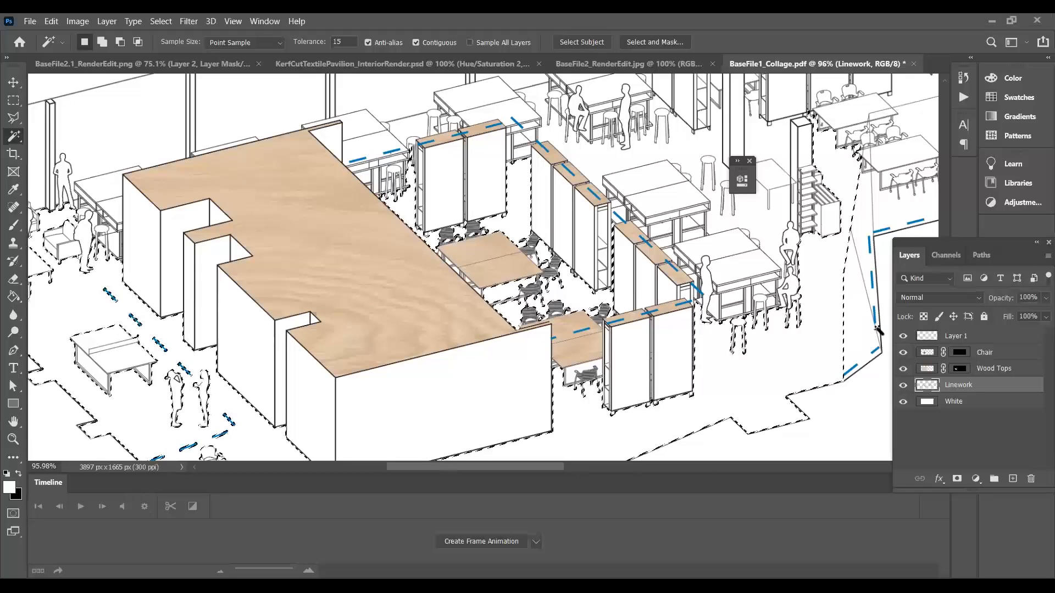
# Step: Clear the floor selection and paste the light grey concrete texture onto Layer 1, ready for free scaling
pyautogui.click(969, 336)
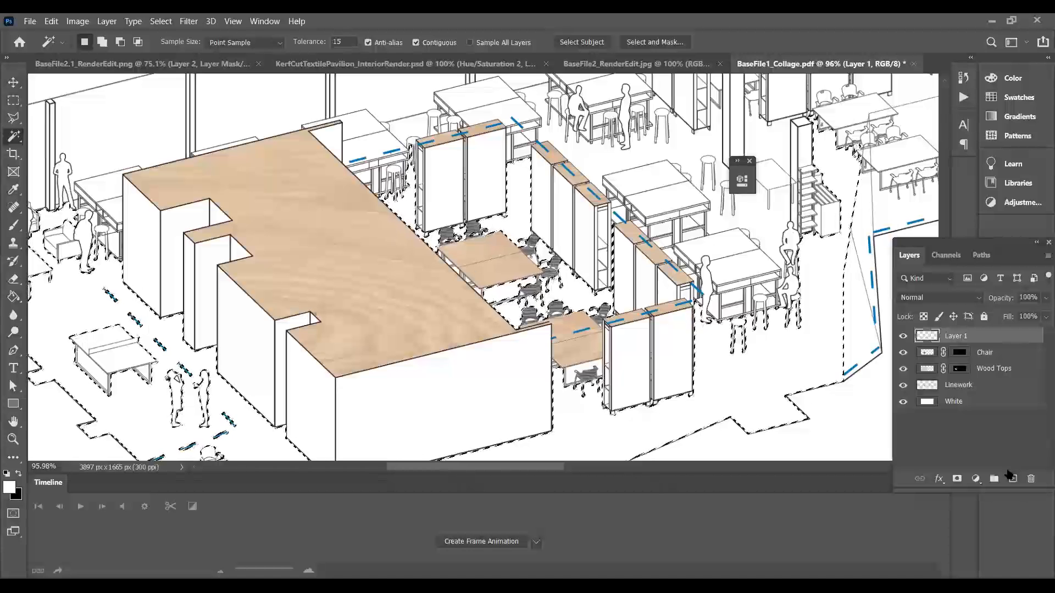
pyautogui.hotkey('ctrl', 'd')
pyautogui.hotkey('ctrl', 'v')
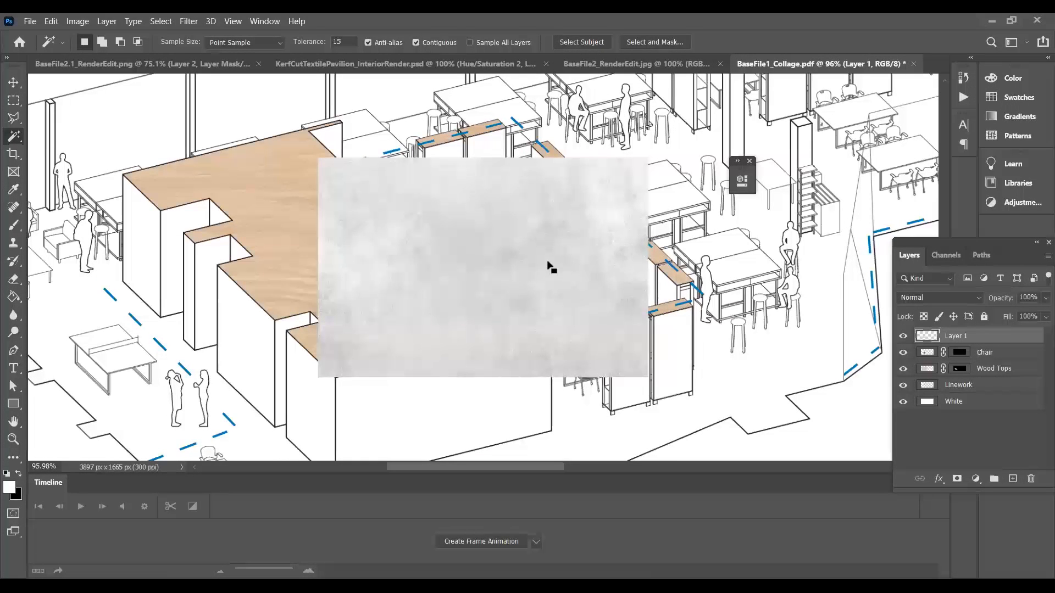
pyautogui.hotkey('ctrl', '0')
pyautogui.hotkey('ctrl', 'd')
pyautogui.click(16, 81)
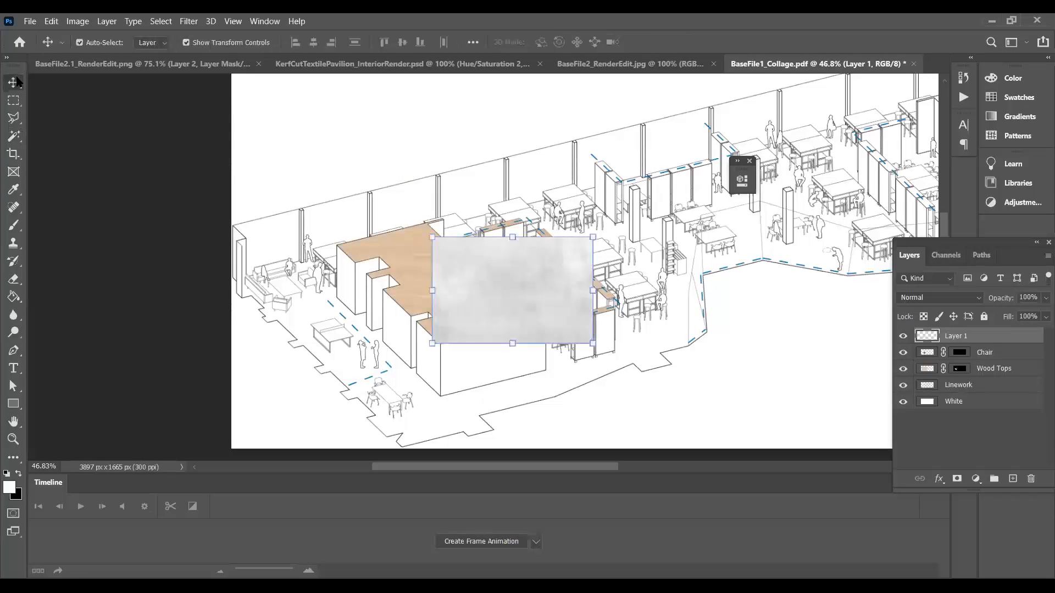
pyautogui.moveTo(595, 238); pyautogui.dragTo(733, 166)
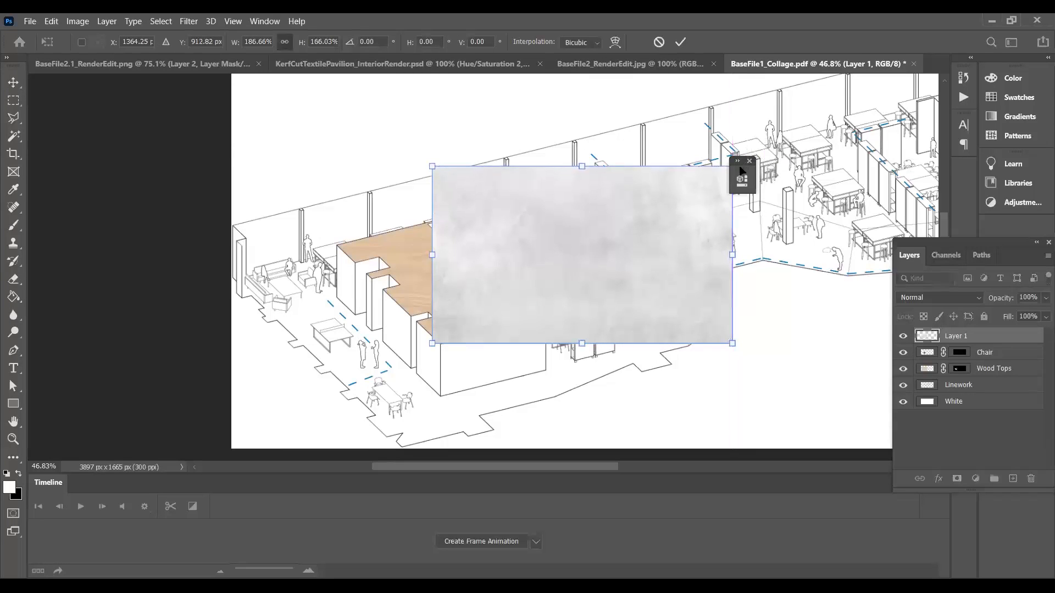
pyautogui.moveTo(432, 345); pyautogui.dragTo(368, 438)
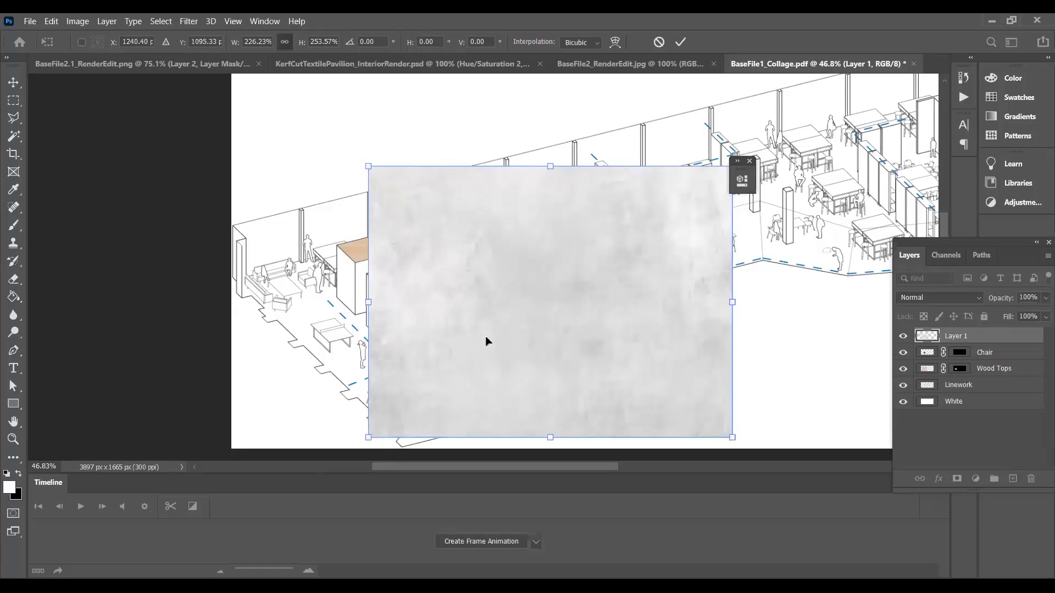
pyautogui.moveTo(492, 326); pyautogui.dragTo(502, 318)
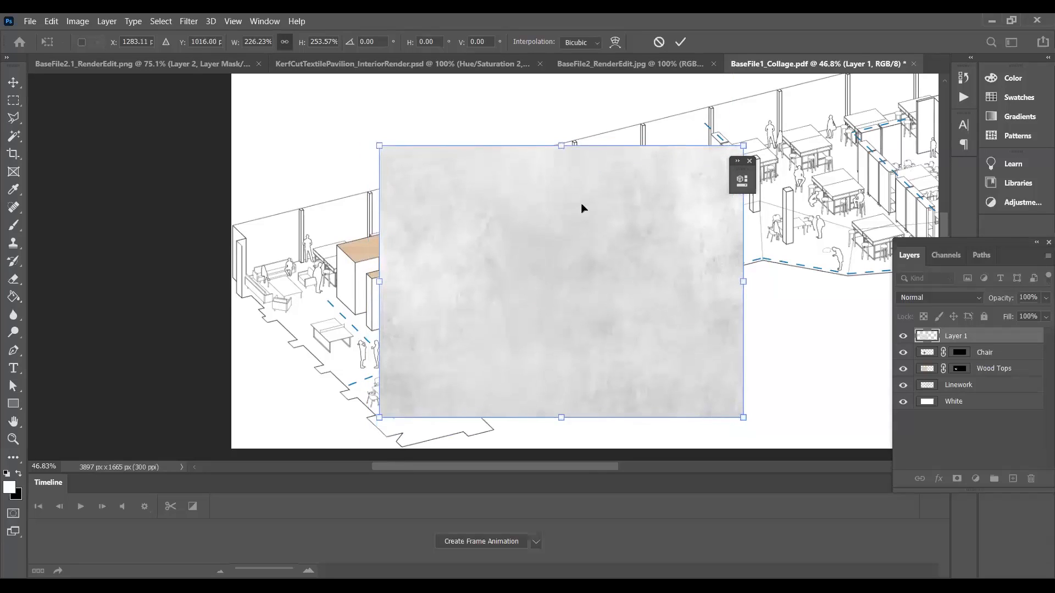
pyautogui.click(659, 42)
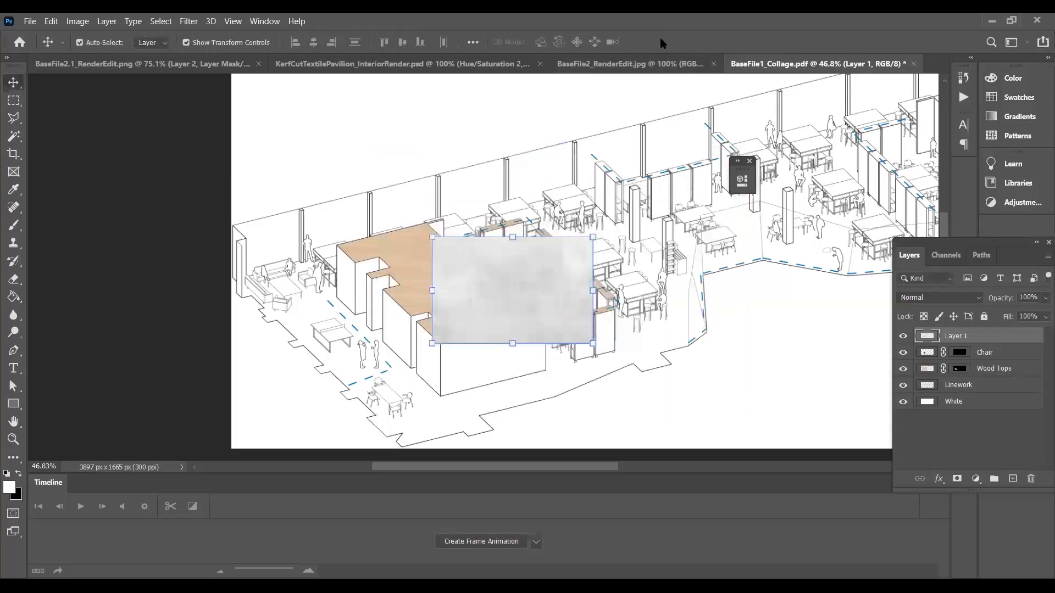
# Step: Stretch the concrete texture to about 208% width and 272% height, apply the transform, and hide Layer 1
pyautogui.moveTo(593, 238); pyautogui.dragTo(731, 142)
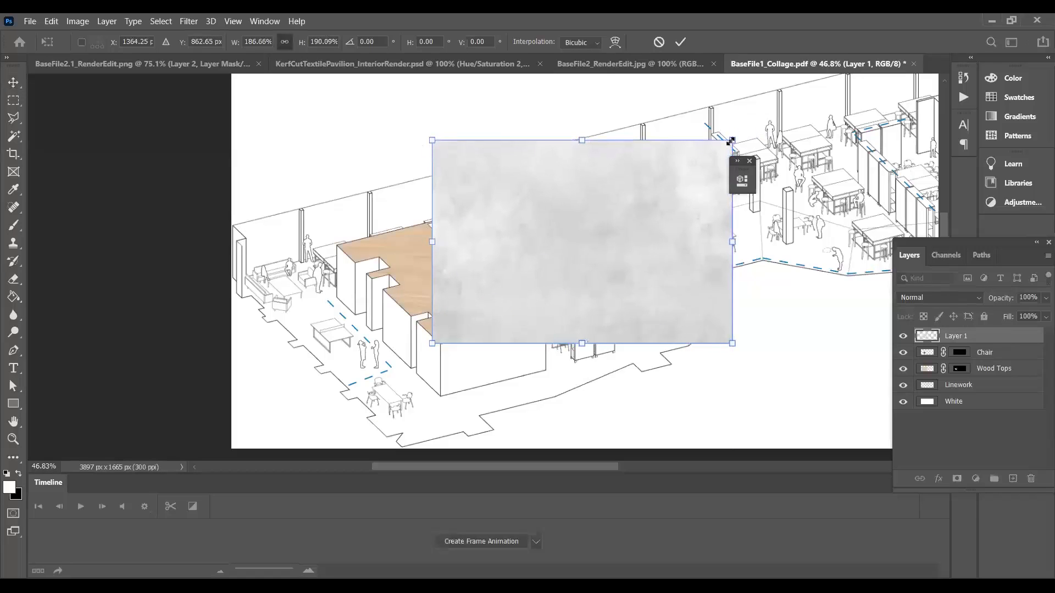
pyautogui.moveTo(732, 344); pyautogui.dragTo(766, 432)
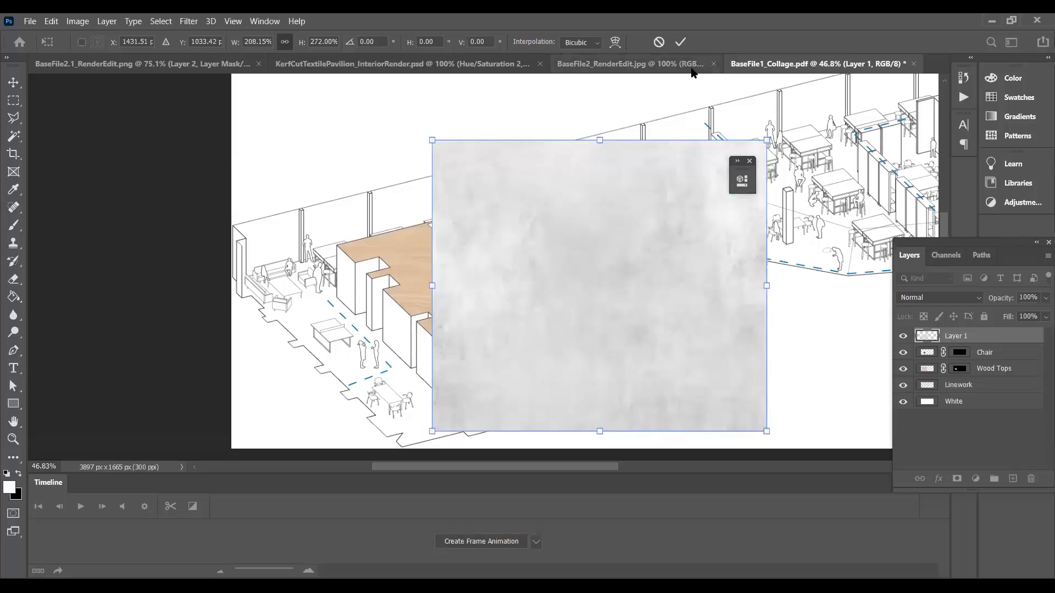
pyautogui.click(680, 42)
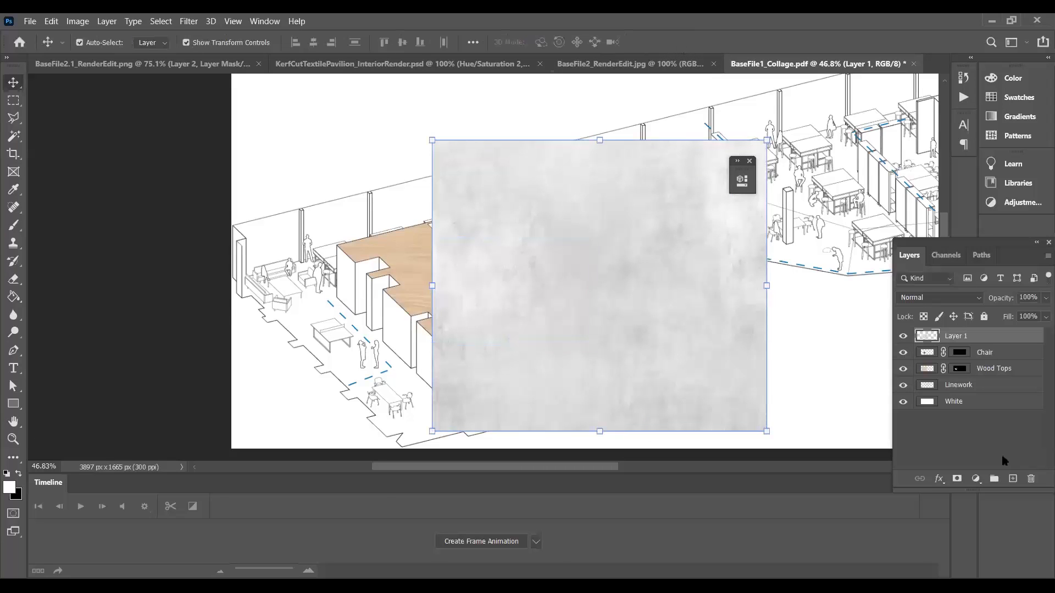
pyautogui.click(854, 362)
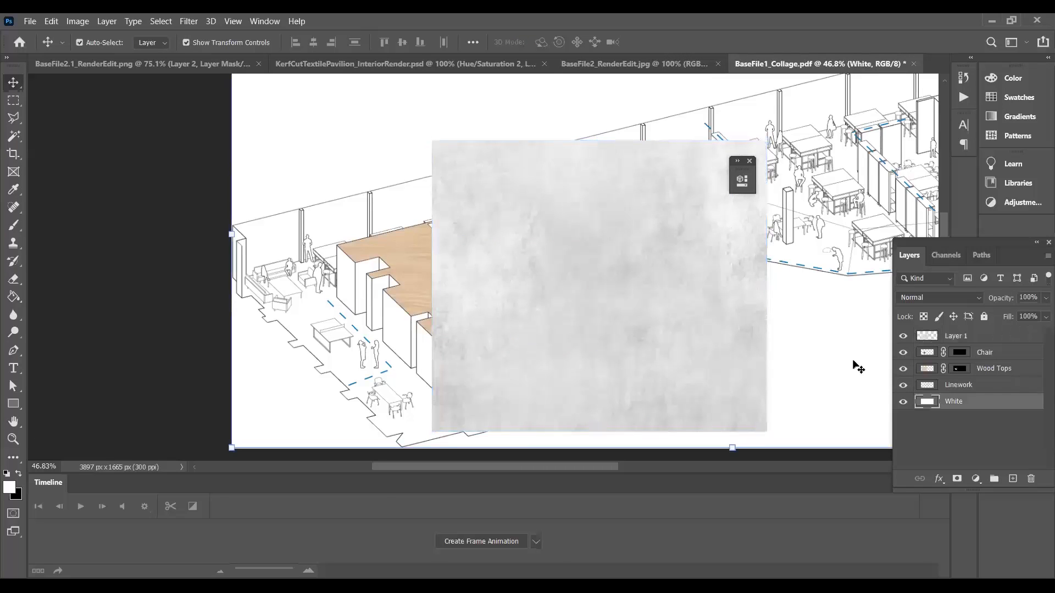
pyautogui.click(903, 336)
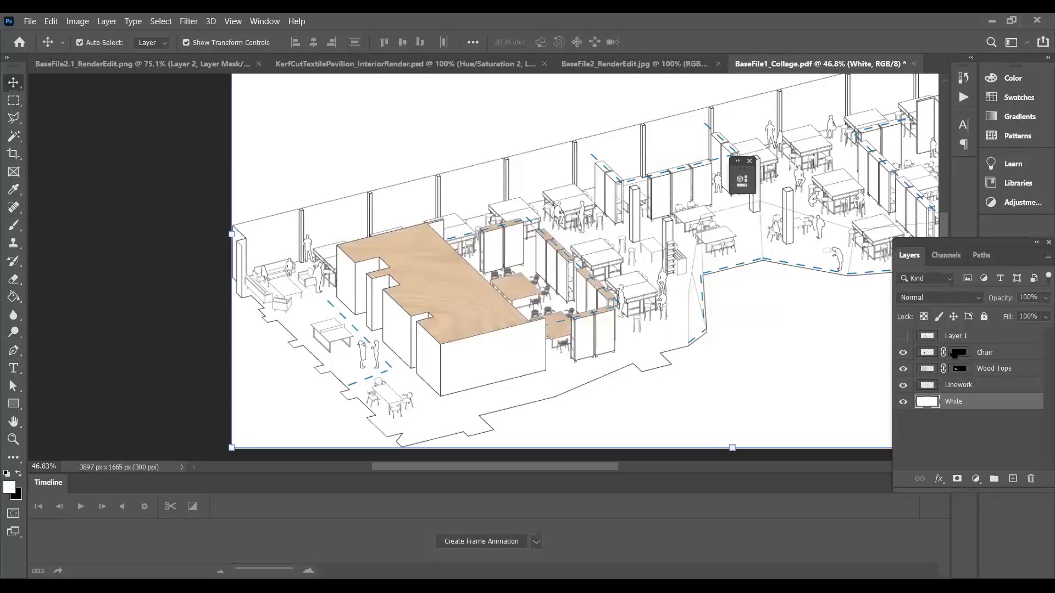
pyautogui.click(955, 338)
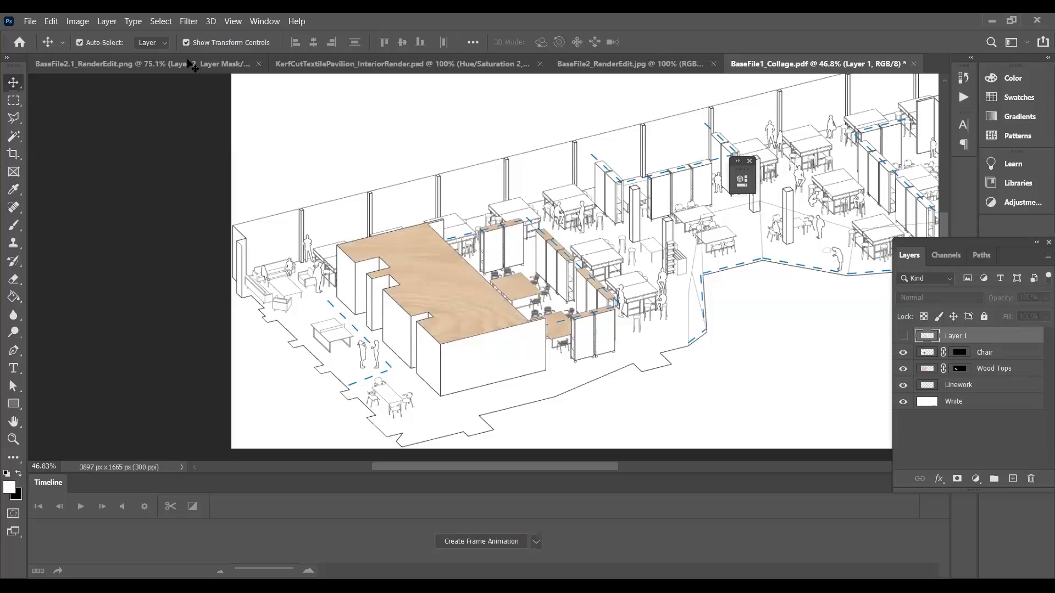
pyautogui.hotkey('alt', 's')
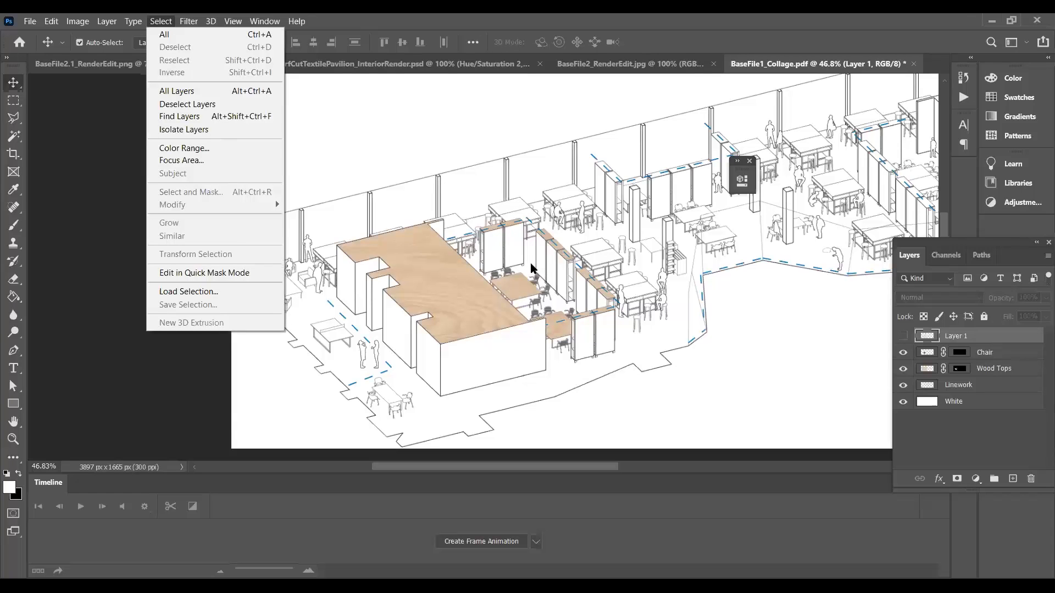
pyautogui.press('Escape')
# Step: On the Linework layer, select the floor areas around the table, chairs and tall cabinets with the Magic Wand at tolerance 15
pyautogui.scroll(5, 527, 274)
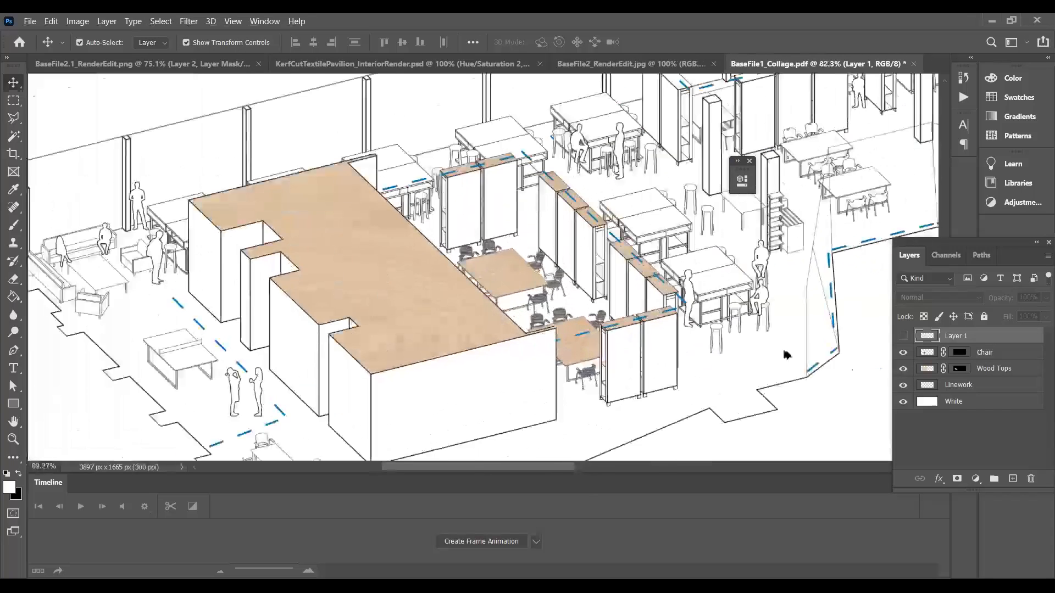
pyautogui.click(998, 386)
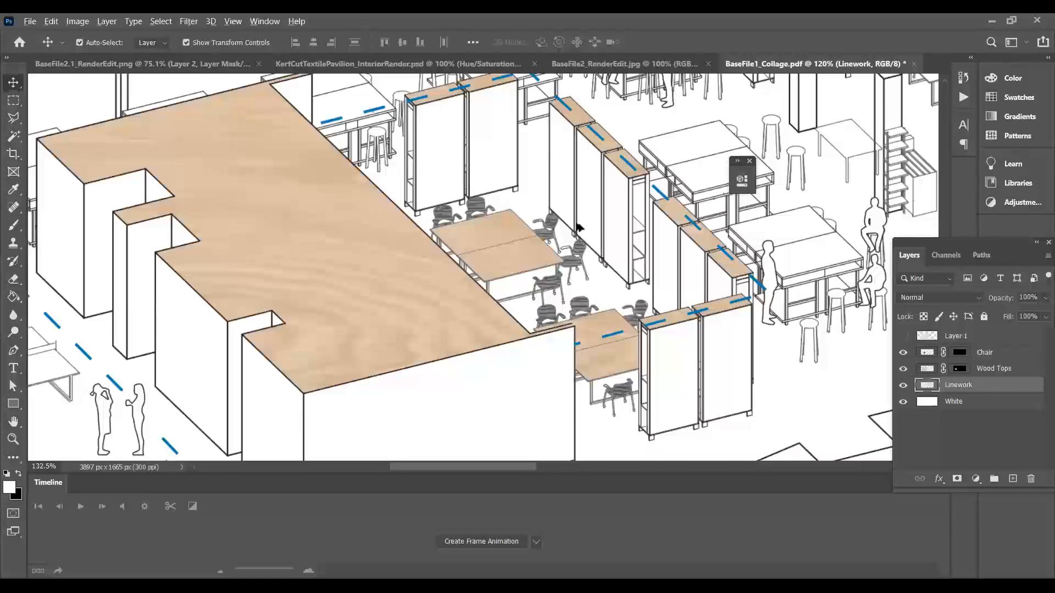
pyautogui.scroll(3, 583, 230)
pyautogui.press('w')
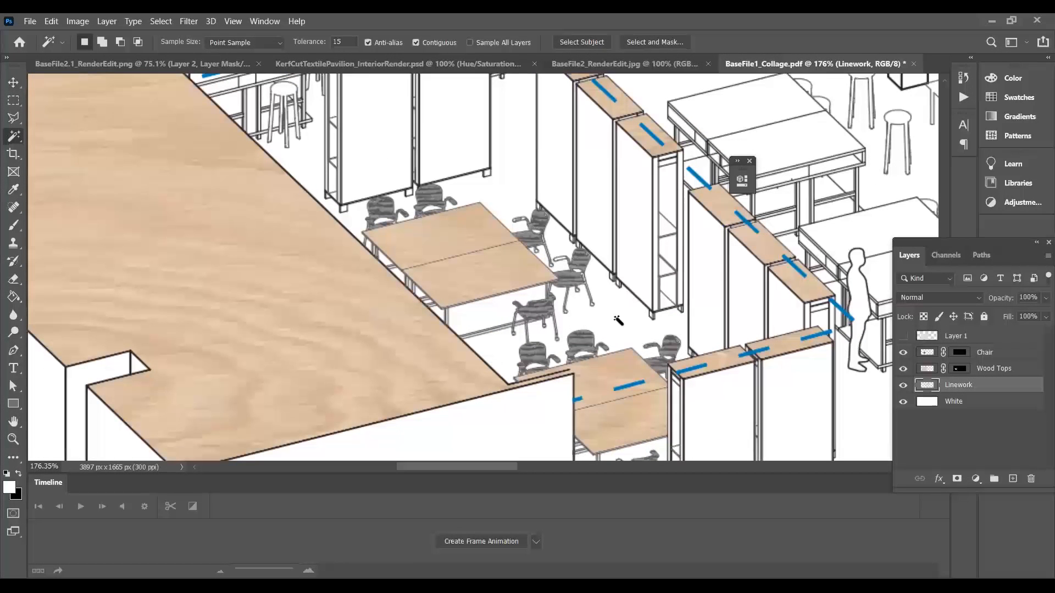
pyautogui.click(616, 319)
pyautogui.keyDown('shift'); pyautogui.click(505, 348); pyautogui.keyUp('shift')
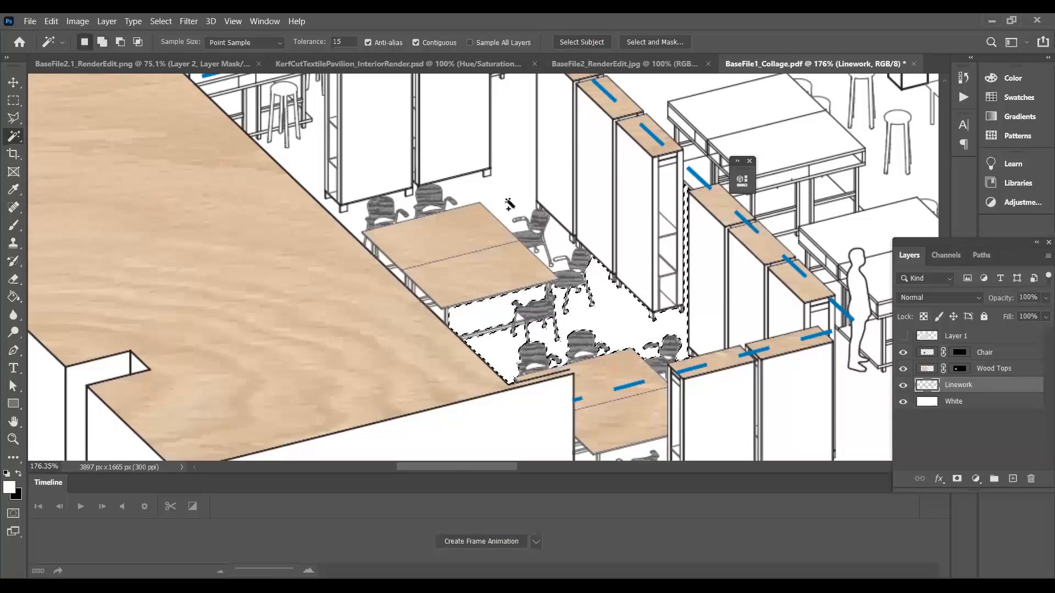
pyautogui.keyDown('shift'); pyautogui.click(516, 176); pyautogui.keyUp('shift')
pyautogui.keyDown('shift'); pyautogui.click(394, 208); pyautogui.keyUp('shift')
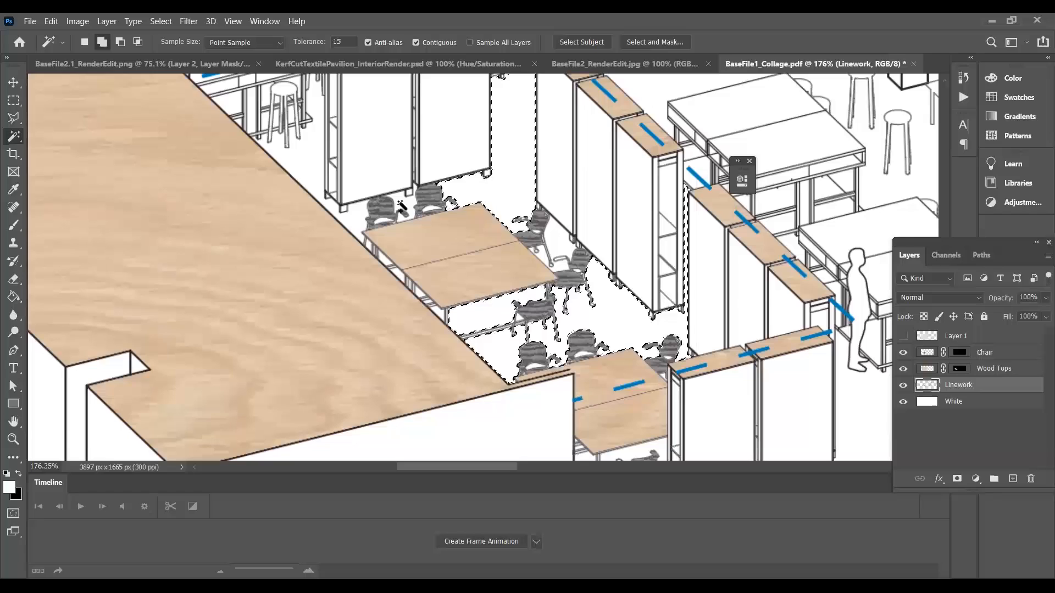
pyautogui.keyDown('shift'); pyautogui.click(351, 218); pyautogui.keyUp('shift')
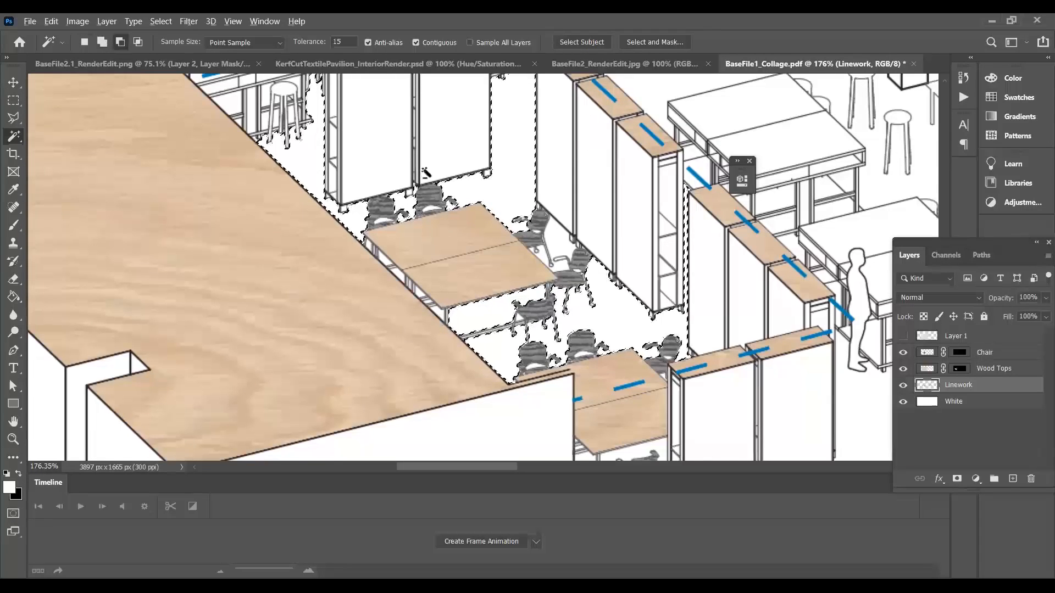
# Step: Add the small floor gaps between the wooden block's edge and the table legs to the selection
pyautogui.scroll(10, 430, 365)
pyautogui.keyDown('shift'); pyautogui.click(455, 283); pyautogui.keyUp('shift')
pyautogui.keyDown('shift'); pyautogui.click(380, 201); pyautogui.keyUp('shift')
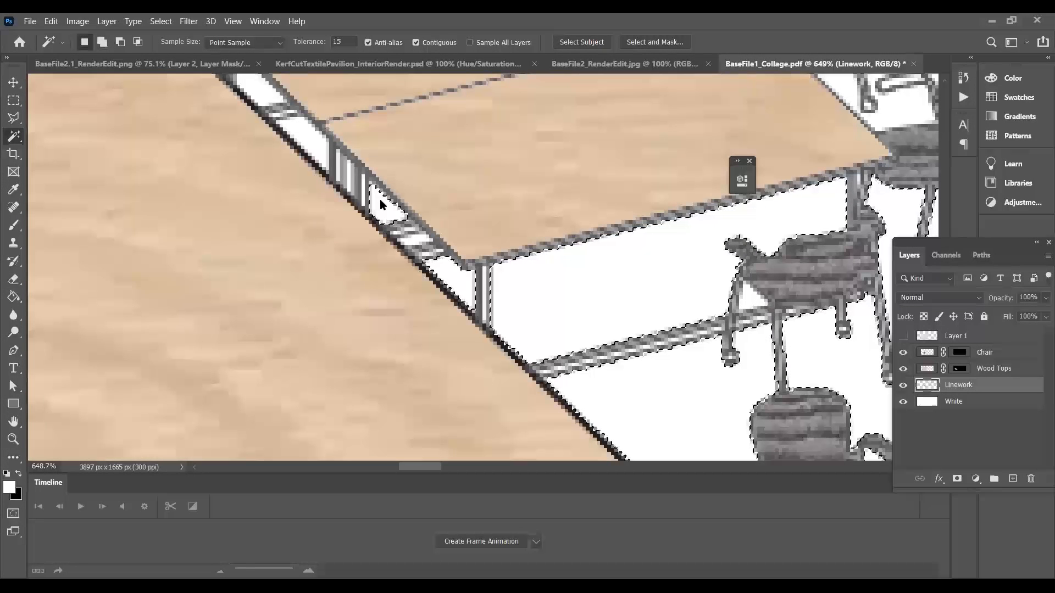
pyautogui.keyDown('shift'); pyautogui.click(297, 128); pyautogui.keyUp('shift')
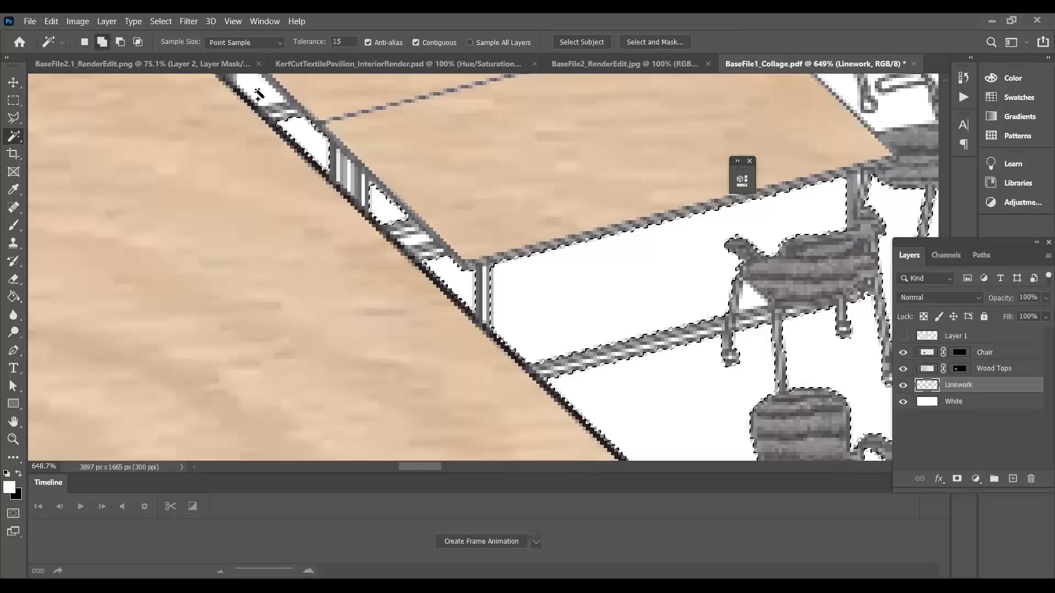
# Step: Add the open floor in front of the wood-topped block and cabinets to the selection
pyautogui.scroll(-6, 310, 258)
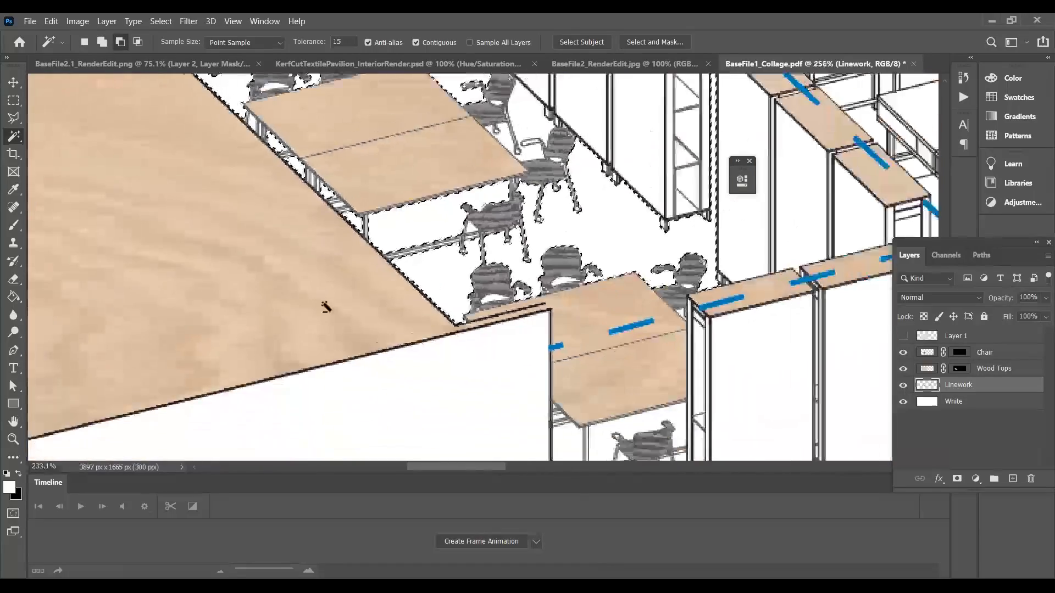
pyautogui.scroll(-4, 326, 306)
pyautogui.keyDown('shift'); pyautogui.click(510, 444); pyautogui.keyUp('shift')
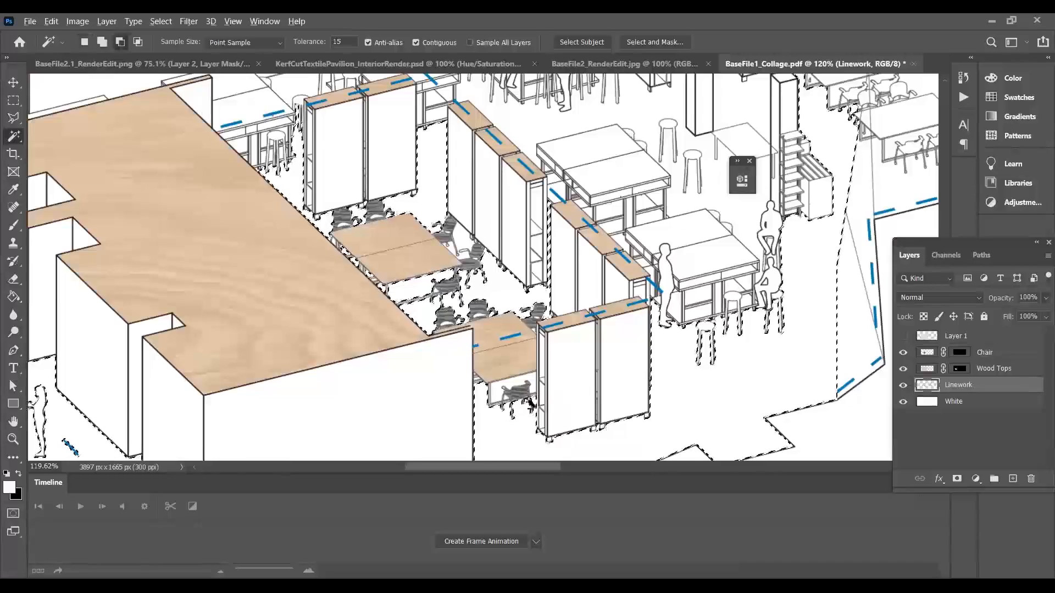
pyautogui.scroll(6, 530, 404)
pyautogui.scroll(-2, 467, 389)
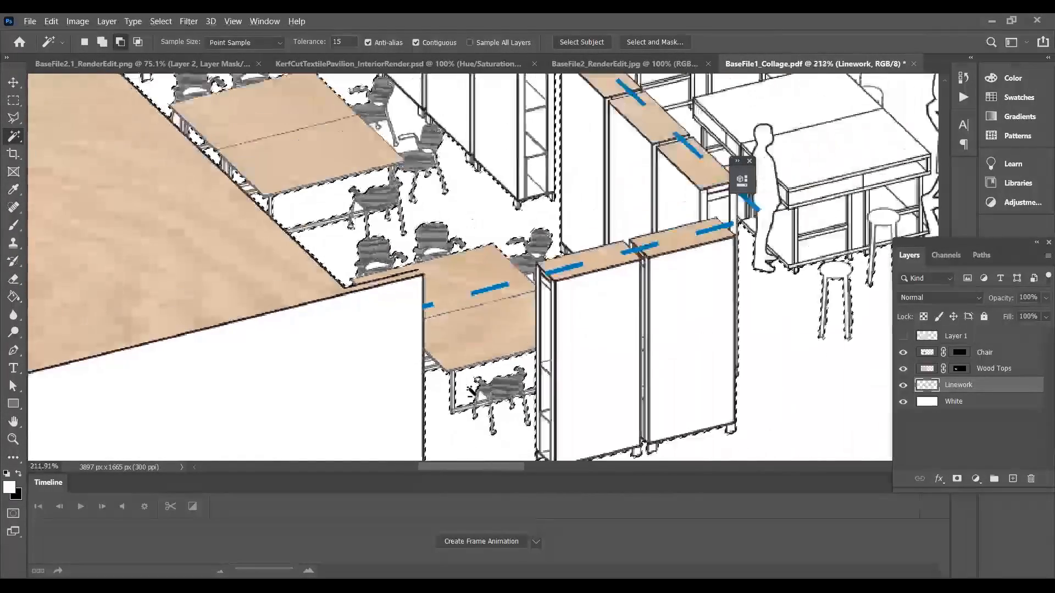
pyautogui.scroll(-4, 471, 390)
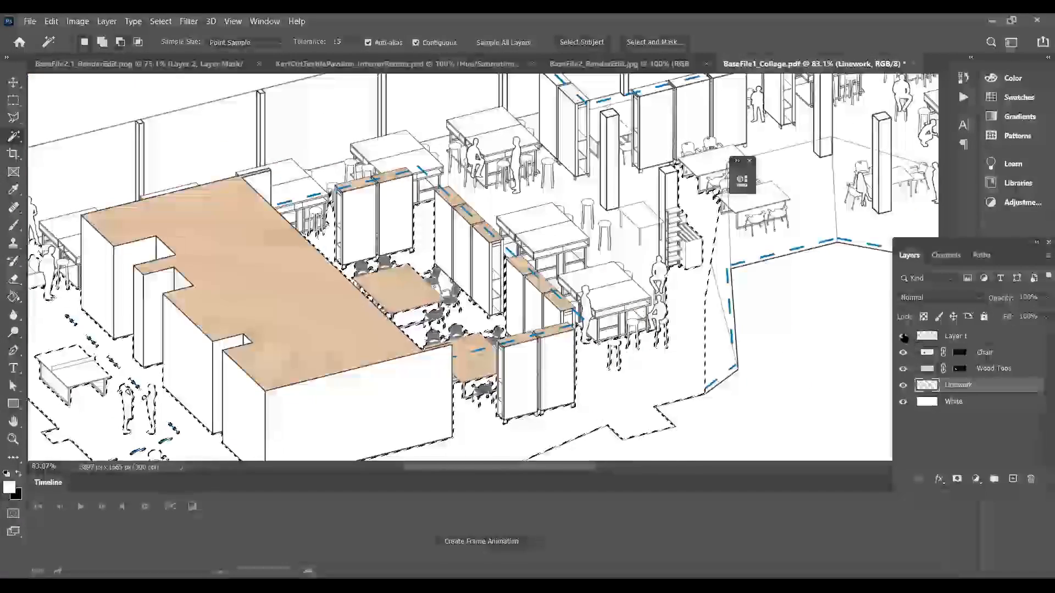
# Step: Show Layer 1 with the concrete texture and mask it to the floor selection
pyautogui.click(903, 336)
pyautogui.click(956, 336)
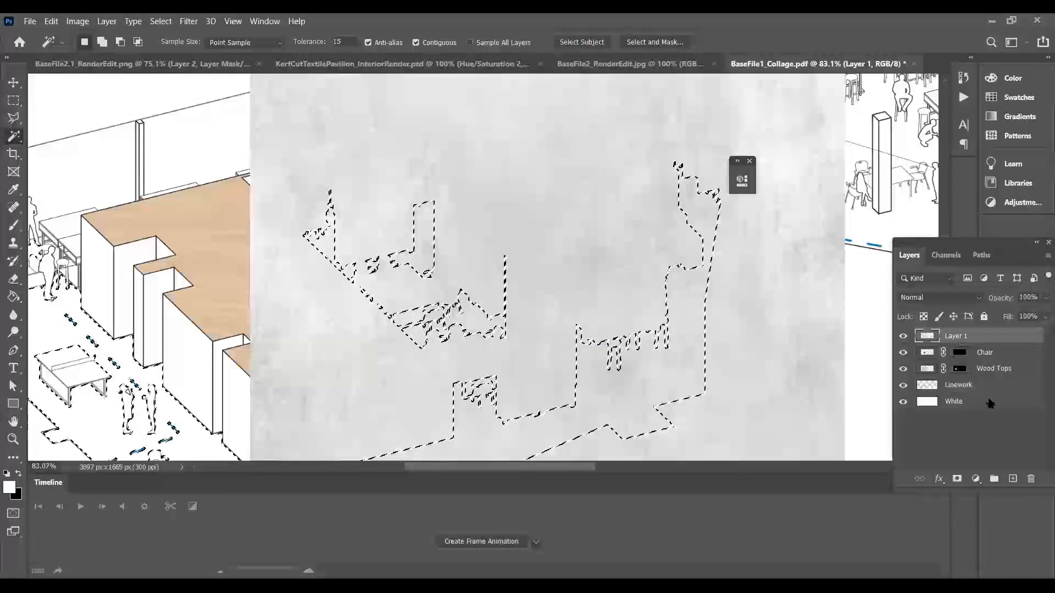
pyautogui.click(957, 480)
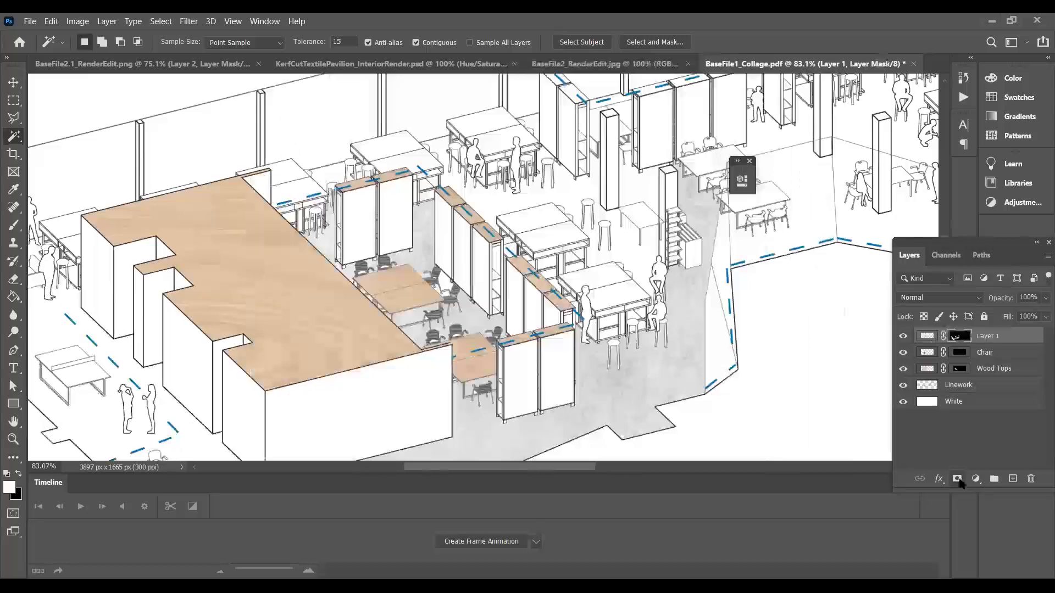
# Step: Examine the masked concrete floor across the drawing and around the chairs for unfilled areas
pyautogui.scroll(-6, 579, 282)
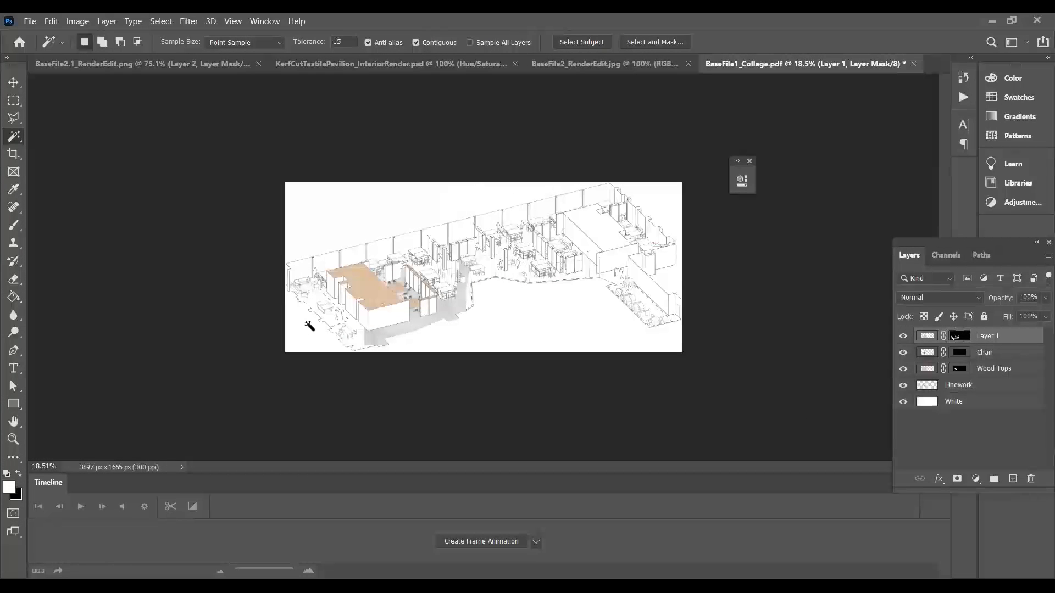
pyautogui.scroll(6, 343, 323)
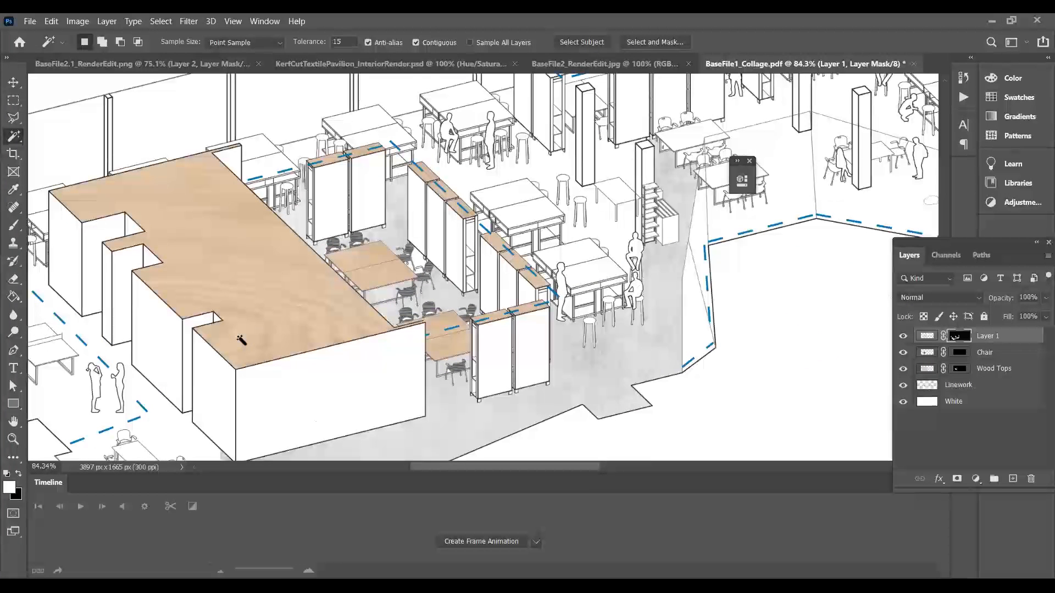
pyautogui.scroll(6, 430, 268)
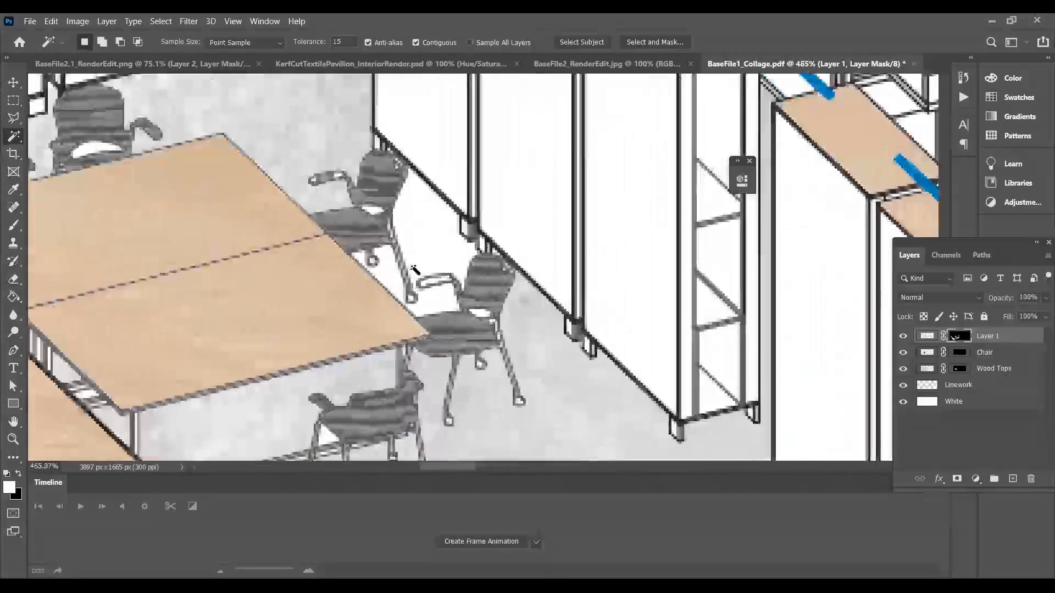
pyautogui.scroll(-5, 415, 269)
pyautogui.scroll(3, 412, 267)
pyautogui.scroll(2, 415, 267)
pyautogui.click(420, 273)
pyautogui.hotkey('ctrl', 'd')
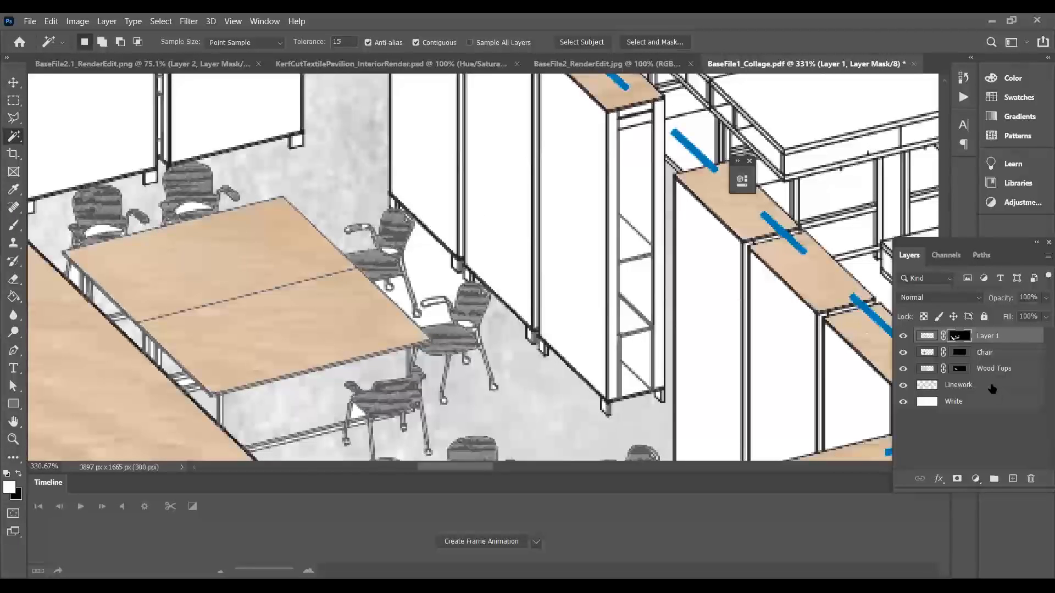
# Step: On the Linework layer, select the missed floor patches between the two chairs beside the table, including the lower chair's backrest gap
pyautogui.click(991, 388)
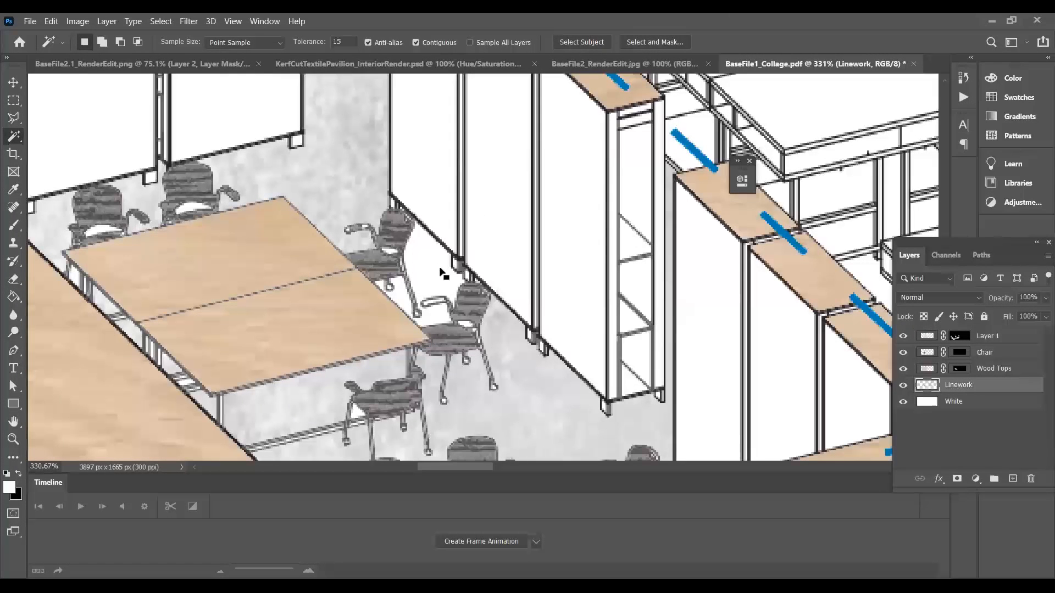
pyautogui.press('shift')
pyautogui.keyDown('shift'); pyautogui.click(404, 301); pyautogui.keyUp('shift')
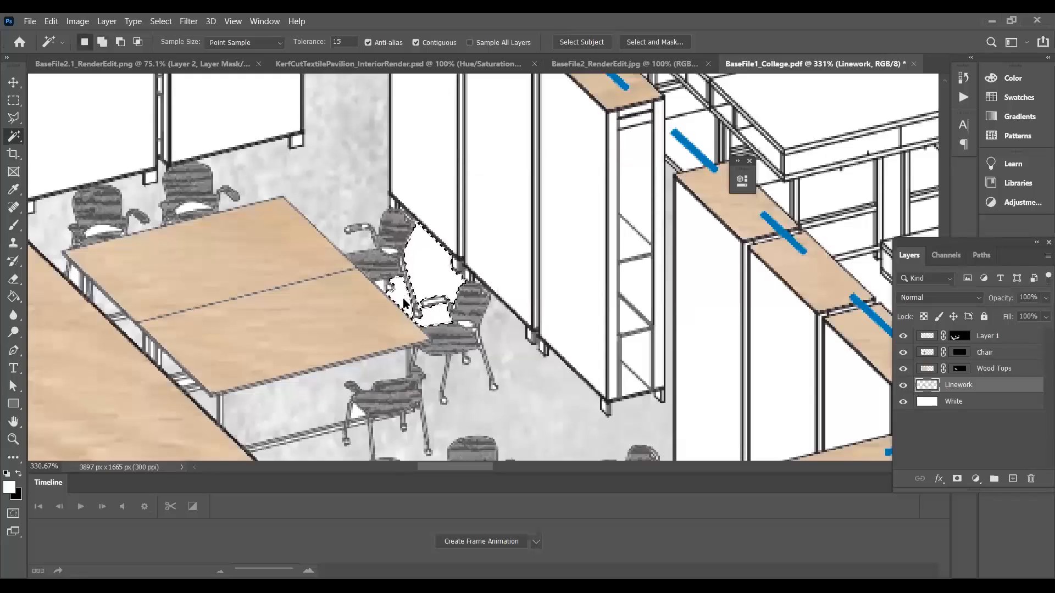
pyautogui.keyDown('shift'); pyautogui.click(401, 311); pyautogui.keyUp('shift')
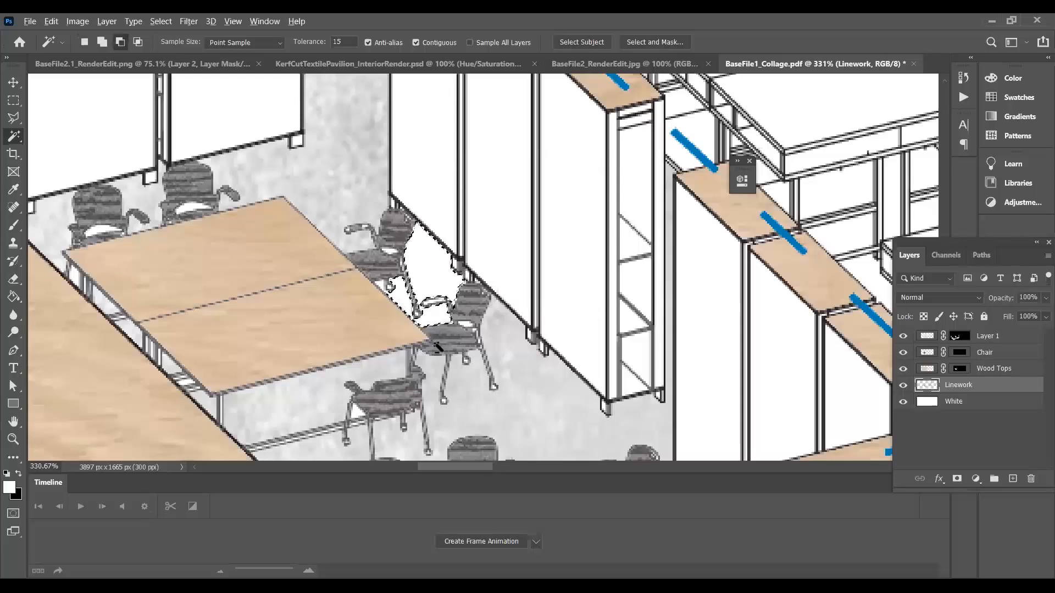
pyautogui.scroll(6, 437, 343)
pyautogui.keyDown('shift'); pyautogui.click(519, 282); pyautogui.keyUp('shift')
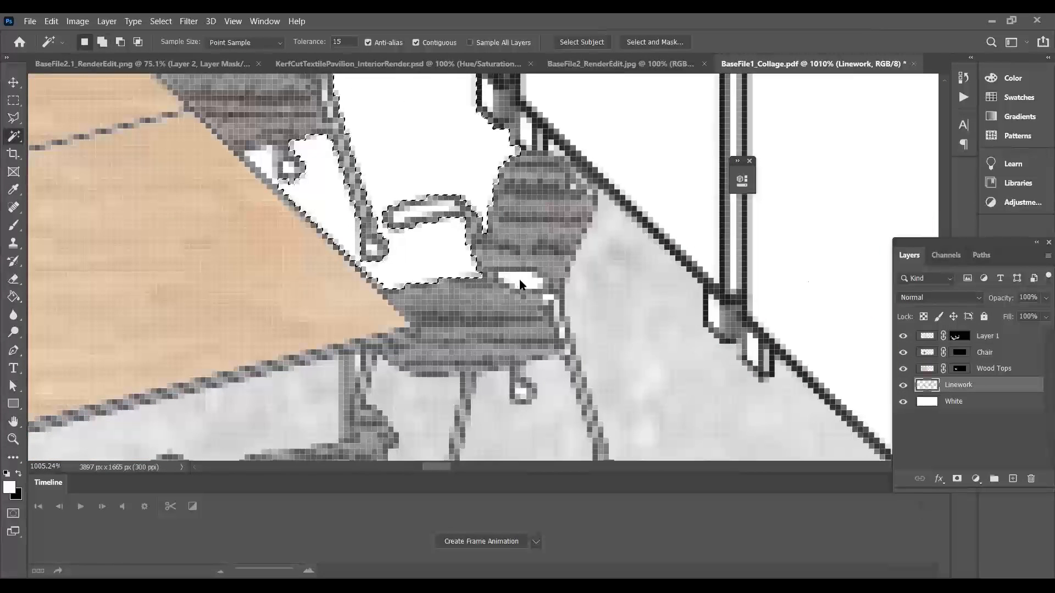
# Step: Add the upper chair's backrest gap and the small sliver between its caster and the table edge to the selection
pyautogui.scroll(-3, 524, 312)
pyautogui.scroll(5, 355, 149)
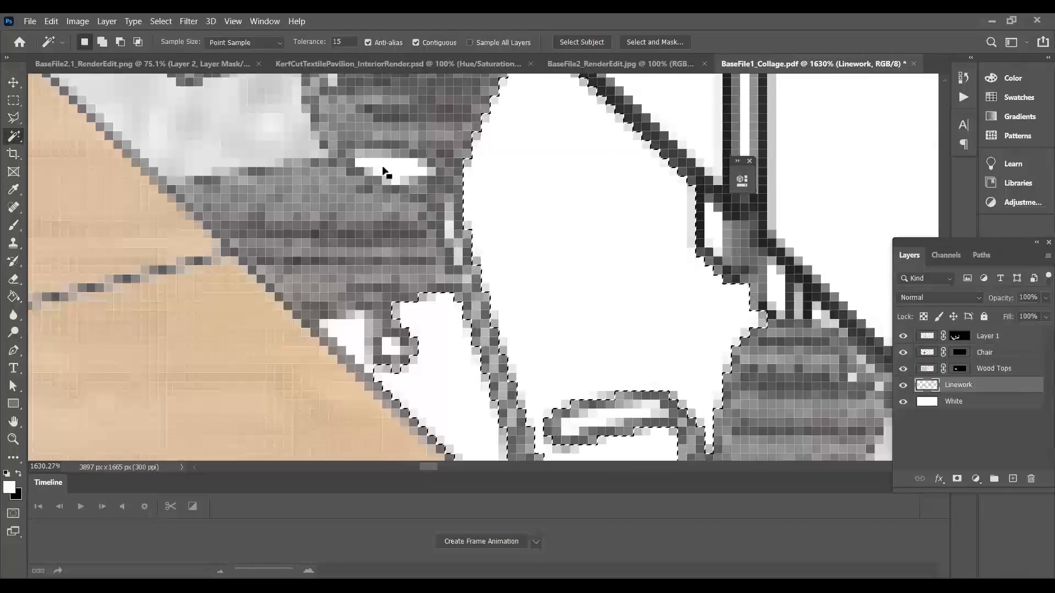
pyautogui.keyDown('shift'); pyautogui.click(383, 172); pyautogui.keyUp('shift')
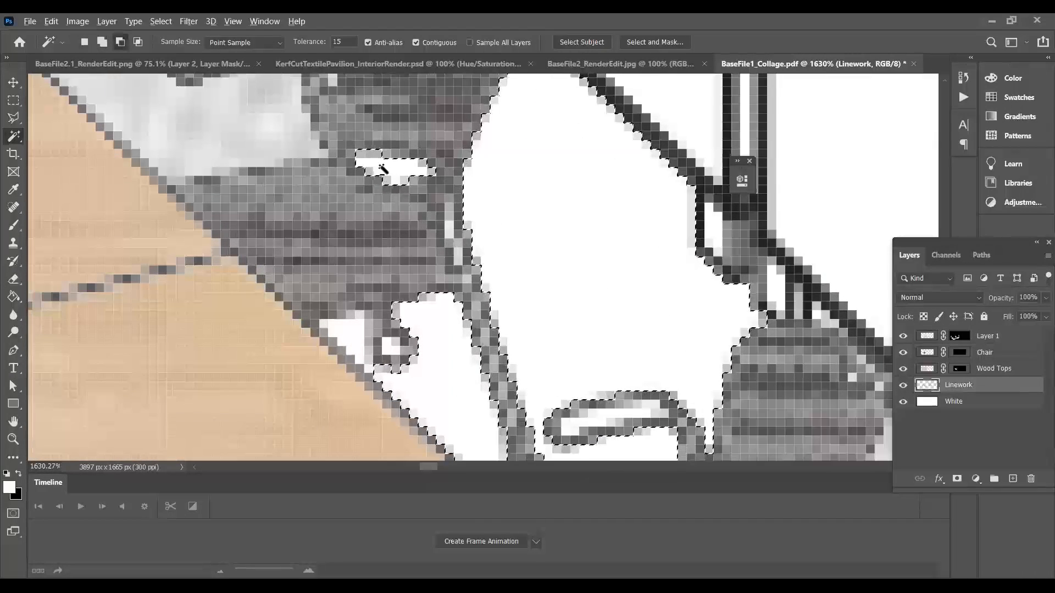
pyautogui.scroll(-4, 383, 181)
pyautogui.scroll(3, 380, 273)
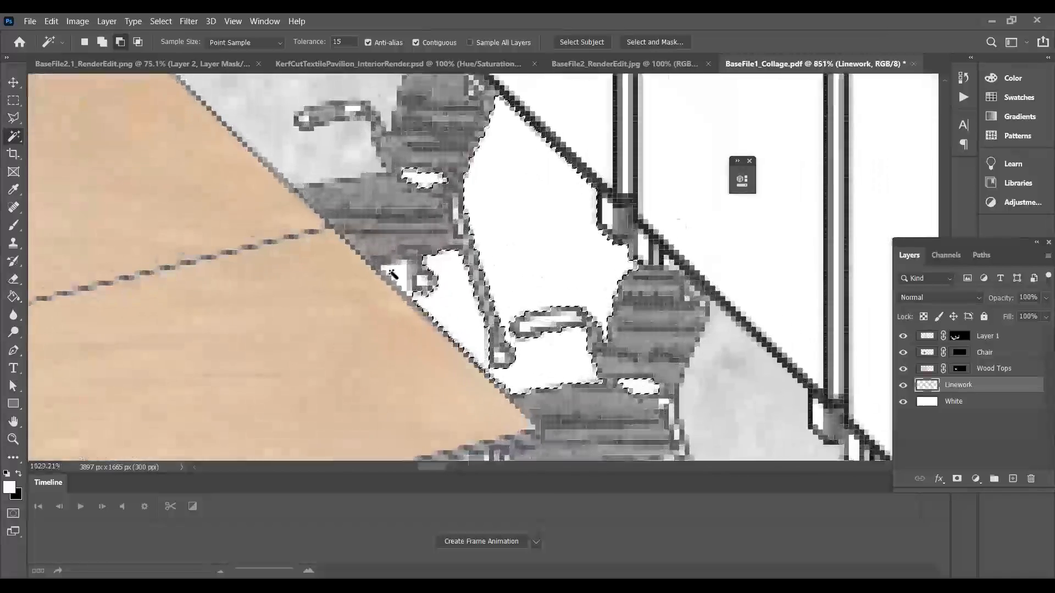
pyautogui.click(393, 277)
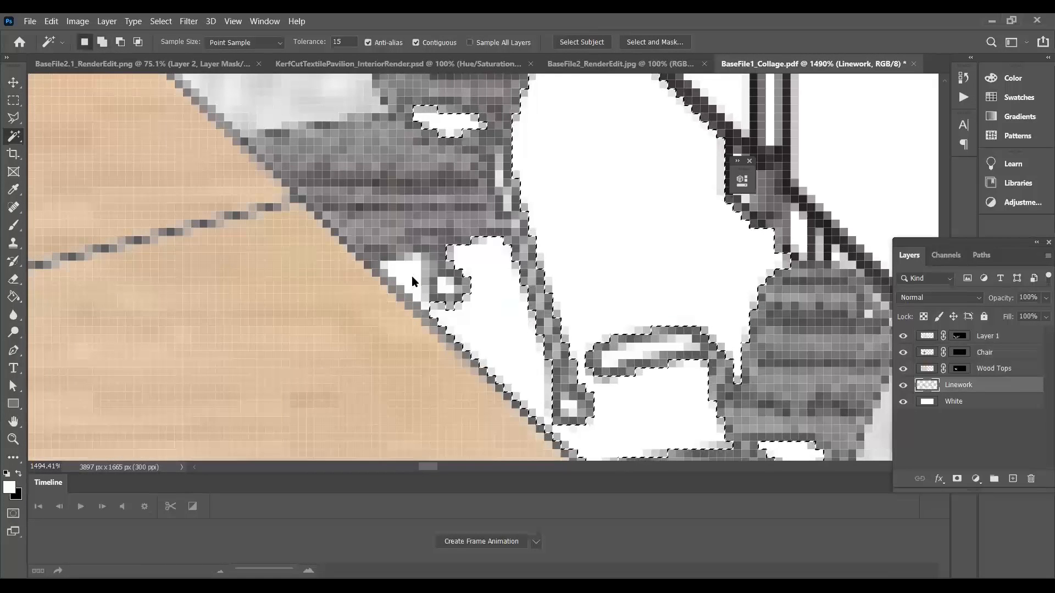
pyautogui.scroll(-2, 434, 288)
pyautogui.scroll(-8, 435, 289)
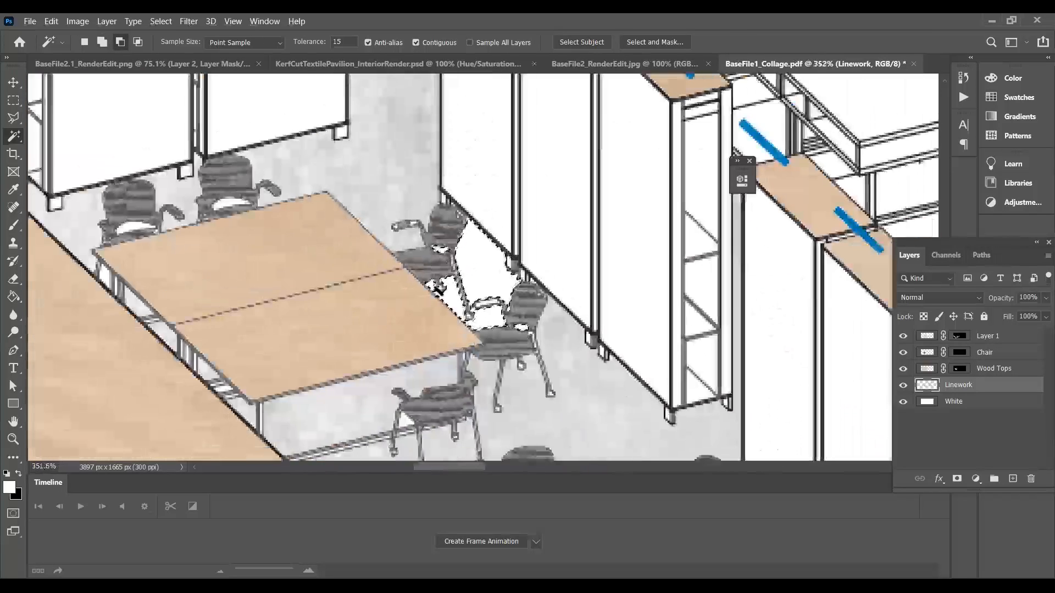
# Step: Fill the selected floor patches between the two chairs with white on Layer 1's mask to reveal the concrete there
pyautogui.click(1002, 331)
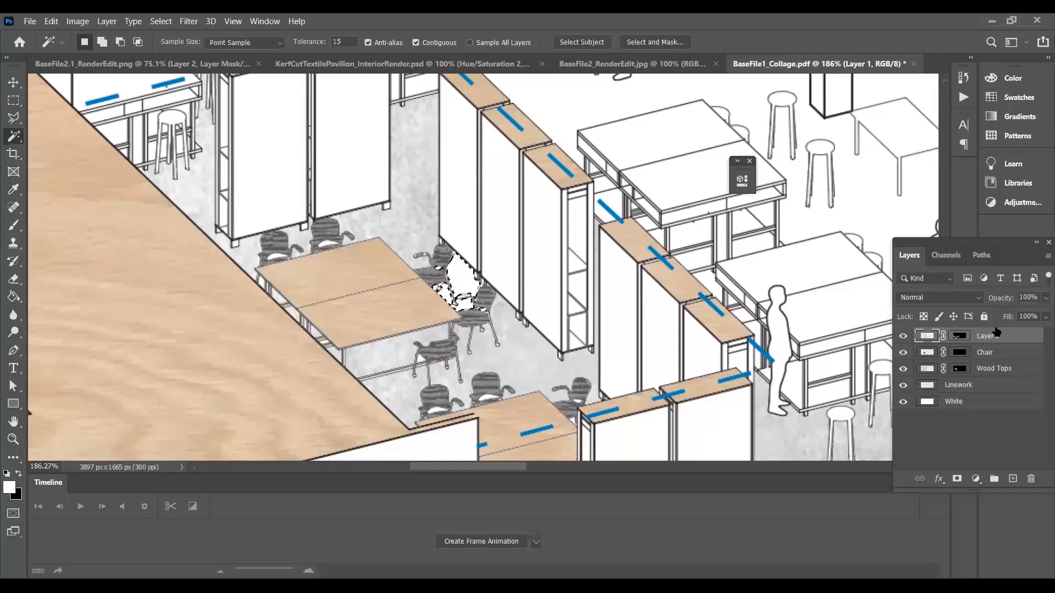
pyautogui.click(965, 337)
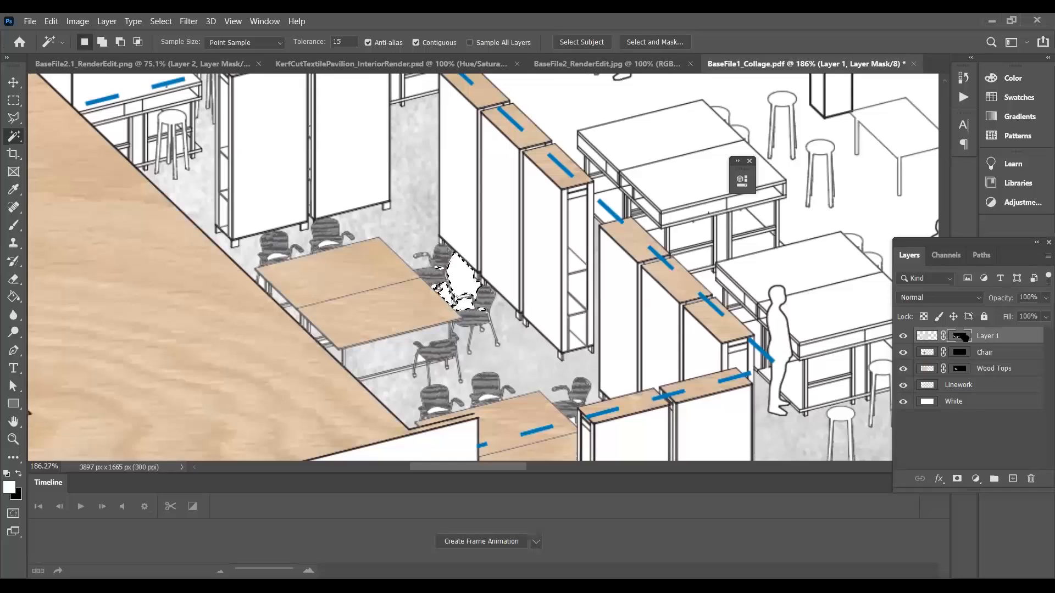
pyautogui.click(924, 337)
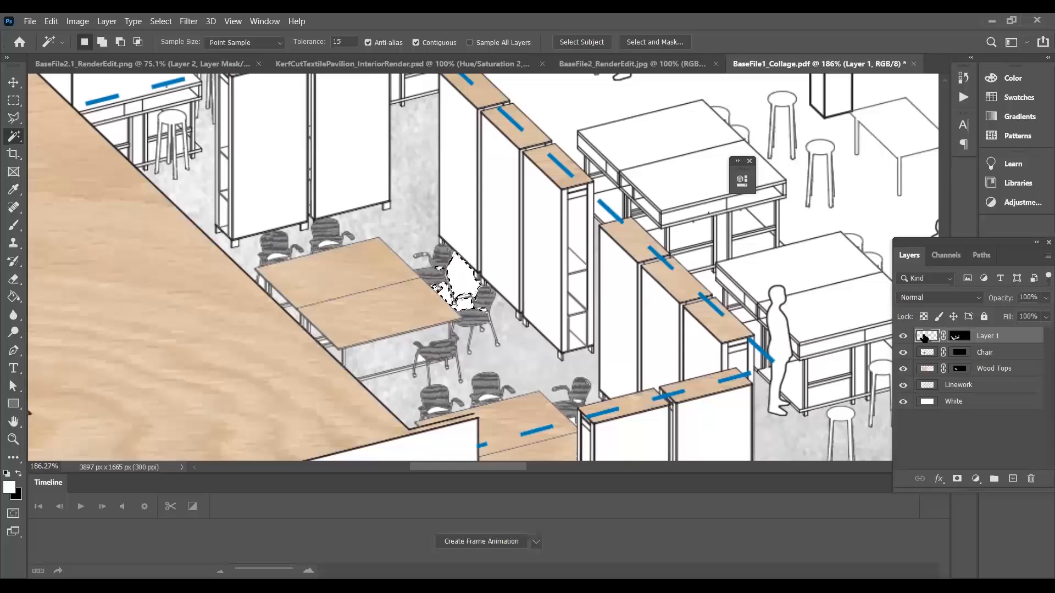
pyautogui.click(956, 337)
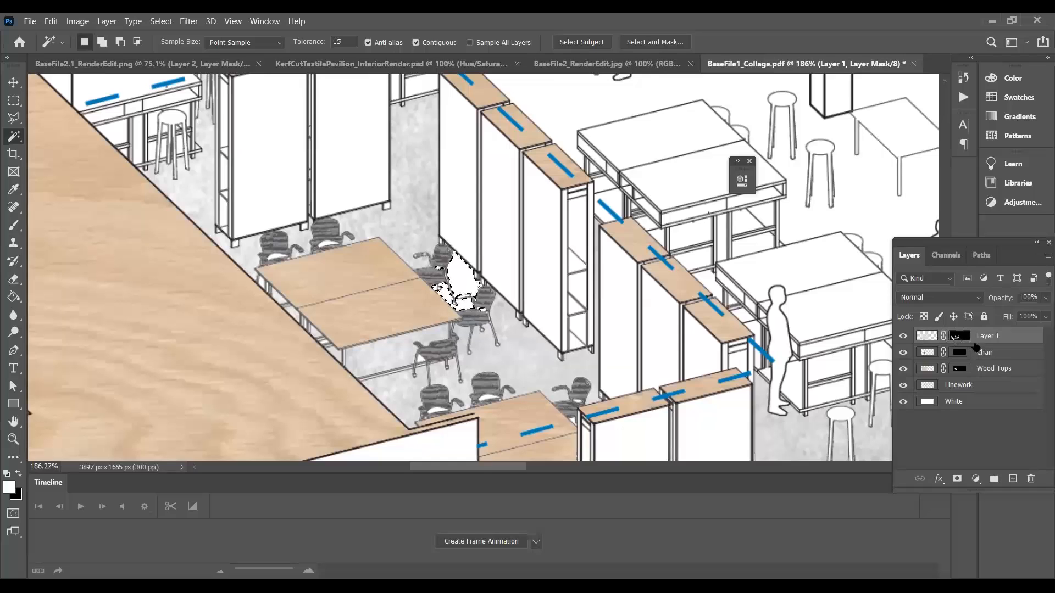
pyautogui.click(917, 332)
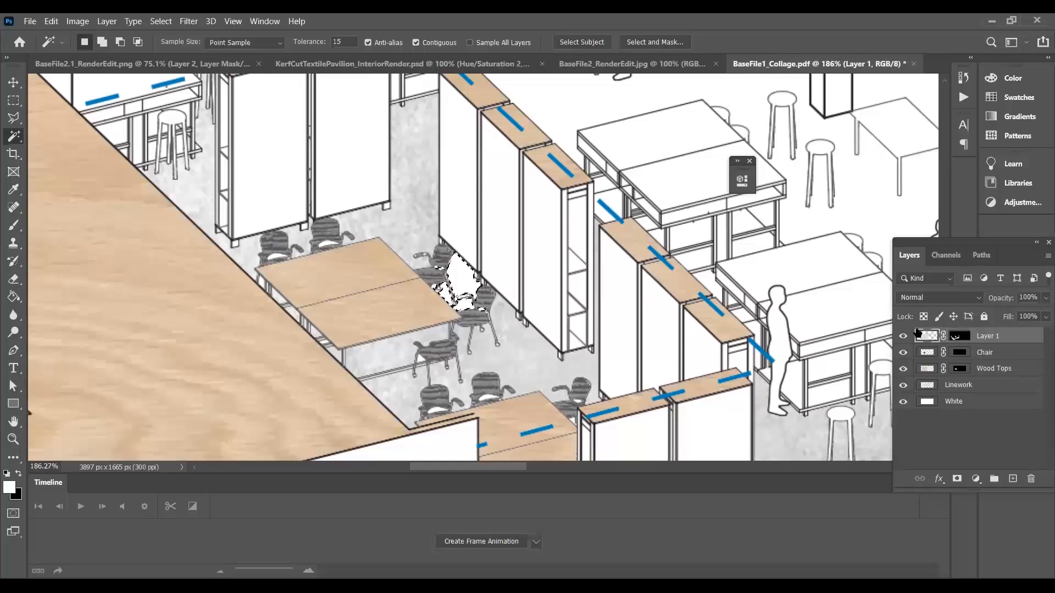
pyautogui.click(960, 337)
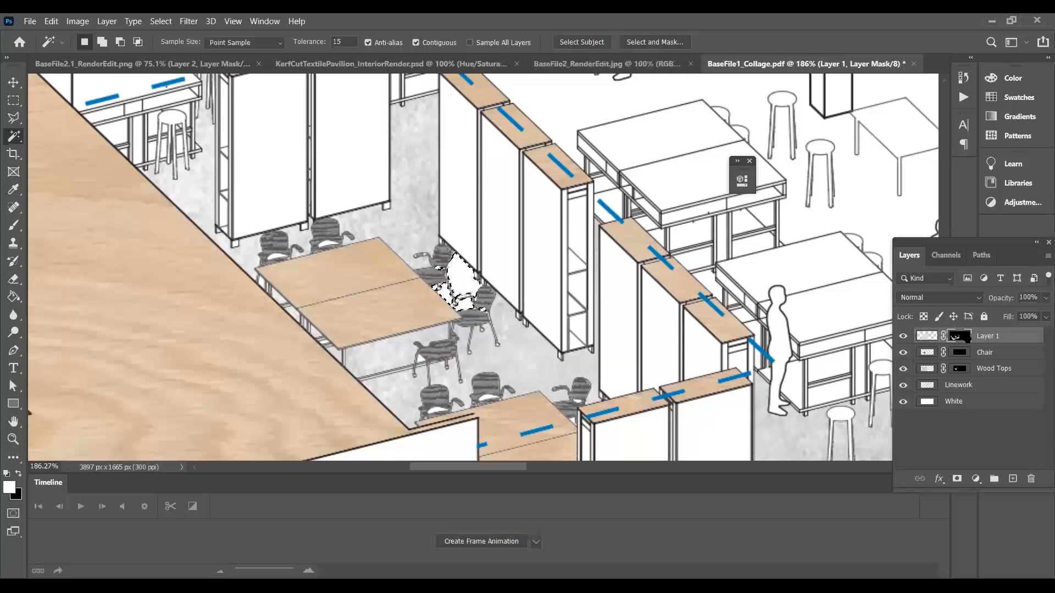
pyautogui.click(922, 336)
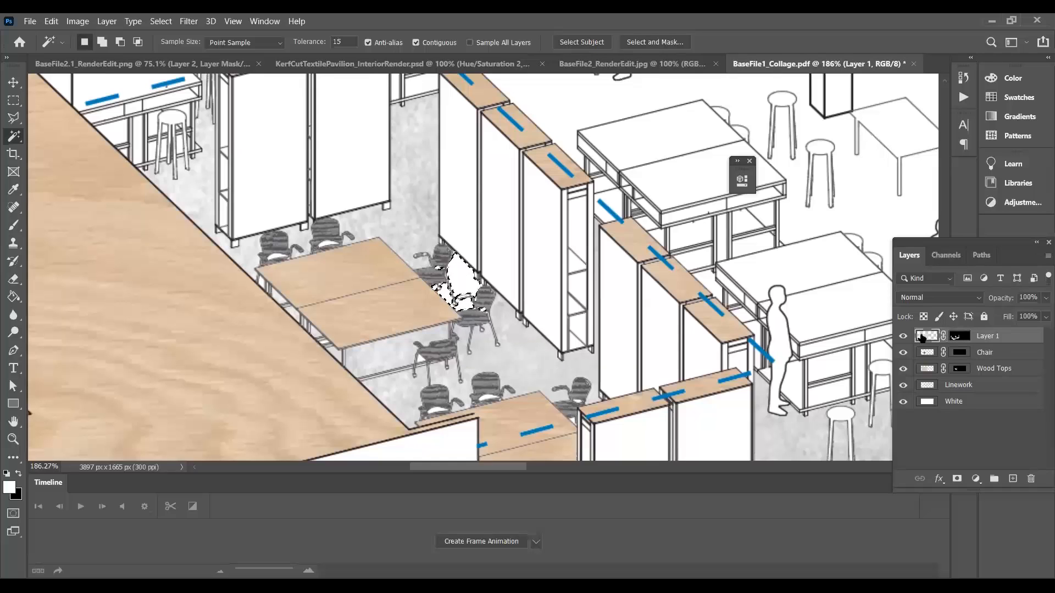
pyautogui.click(960, 336)
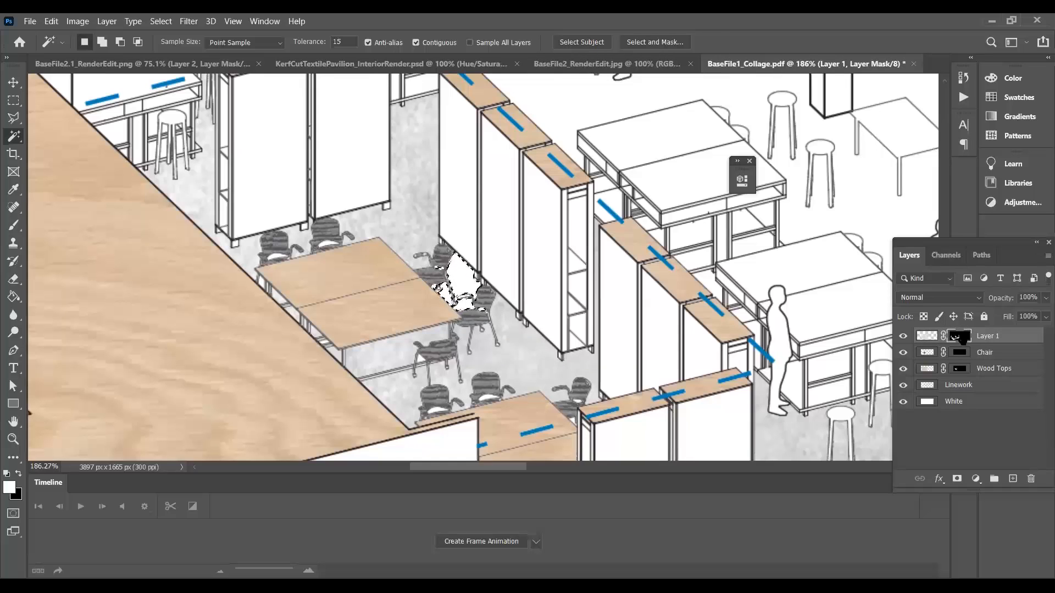
pyautogui.hotkey('alt', 'BackSpace')
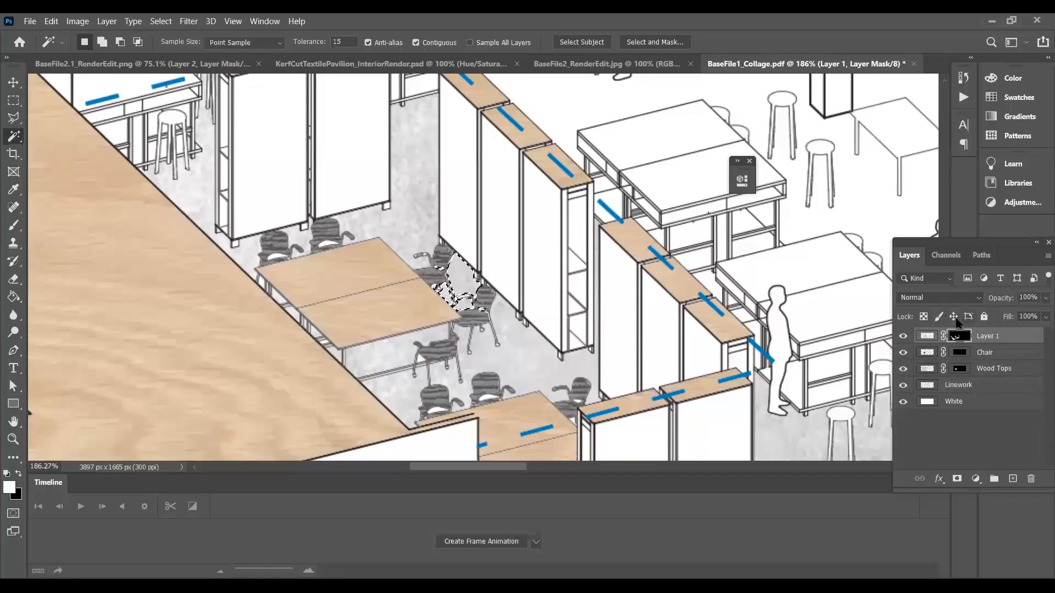
# Step: Try feathering Layer 1's mask by 5.2 px, and set the feather back to 0 px
pyautogui.scroll(-8, 471, 341)
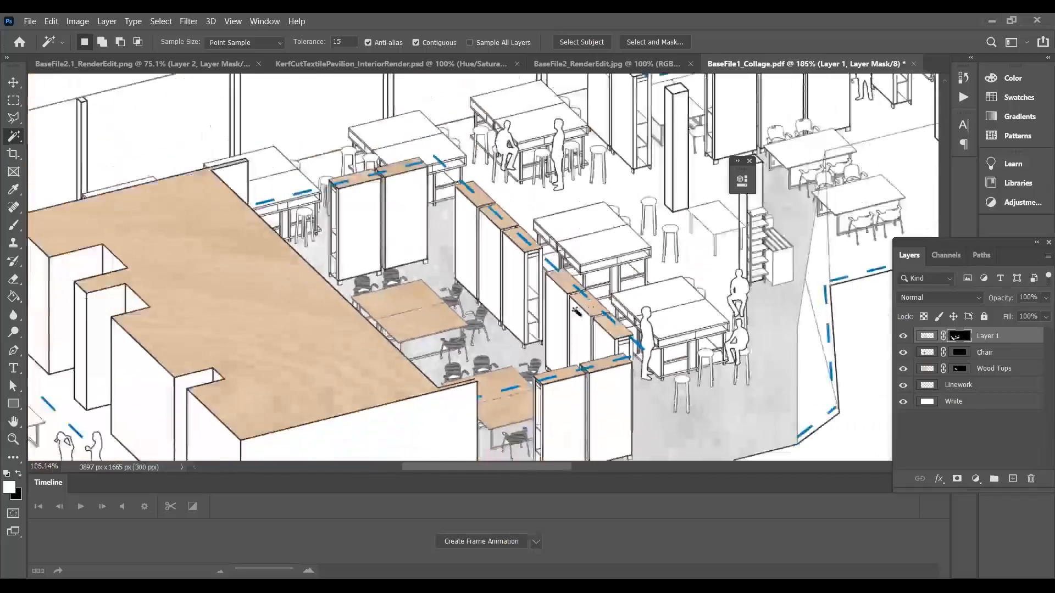
pyautogui.scroll(3, 512, 385)
pyautogui.scroll(-4, 320, 358)
pyautogui.scroll(2, 260, 367)
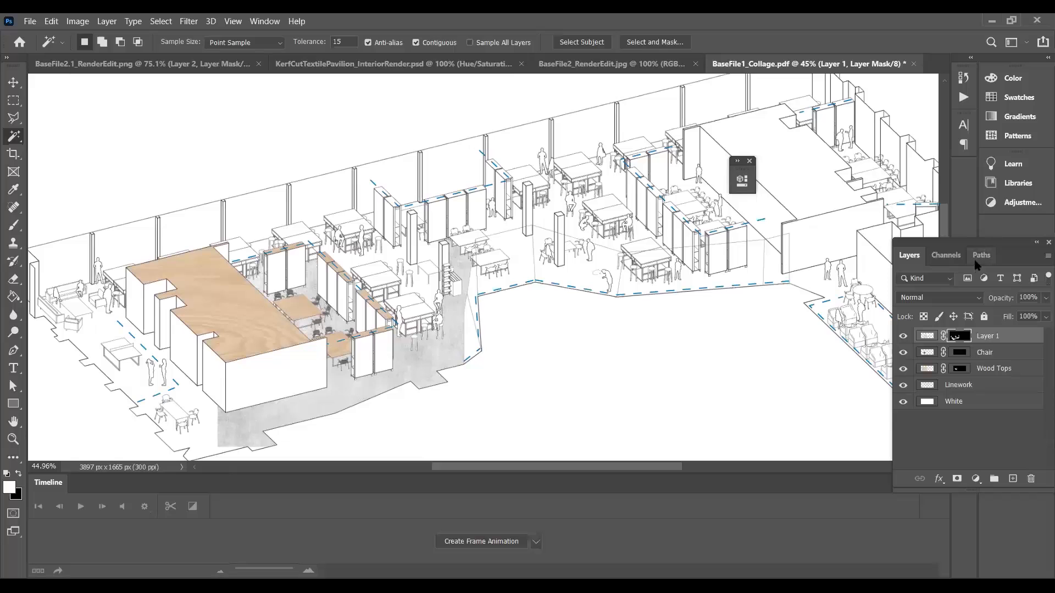
pyautogui.doubleClick(959, 340)
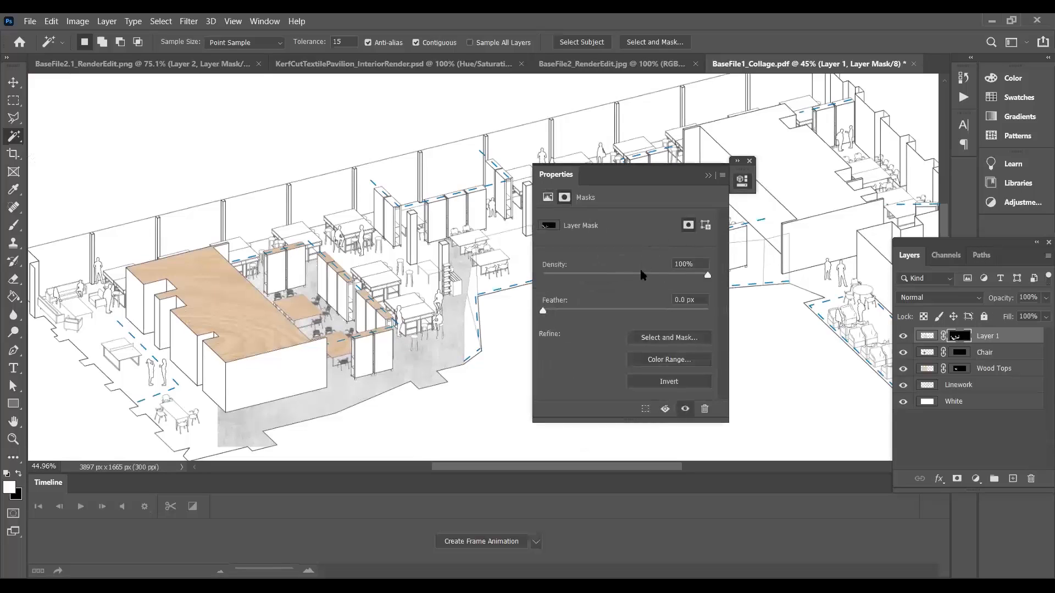
pyautogui.moveTo(591, 312); pyautogui.dragTo(625, 313)
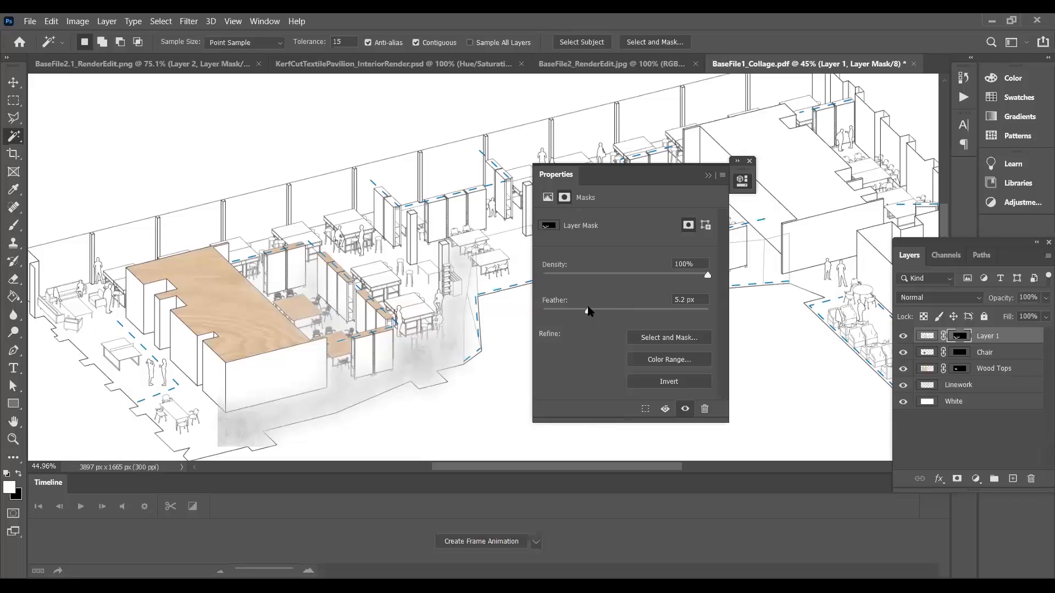
pyautogui.click(697, 296)
pyautogui.write('0')
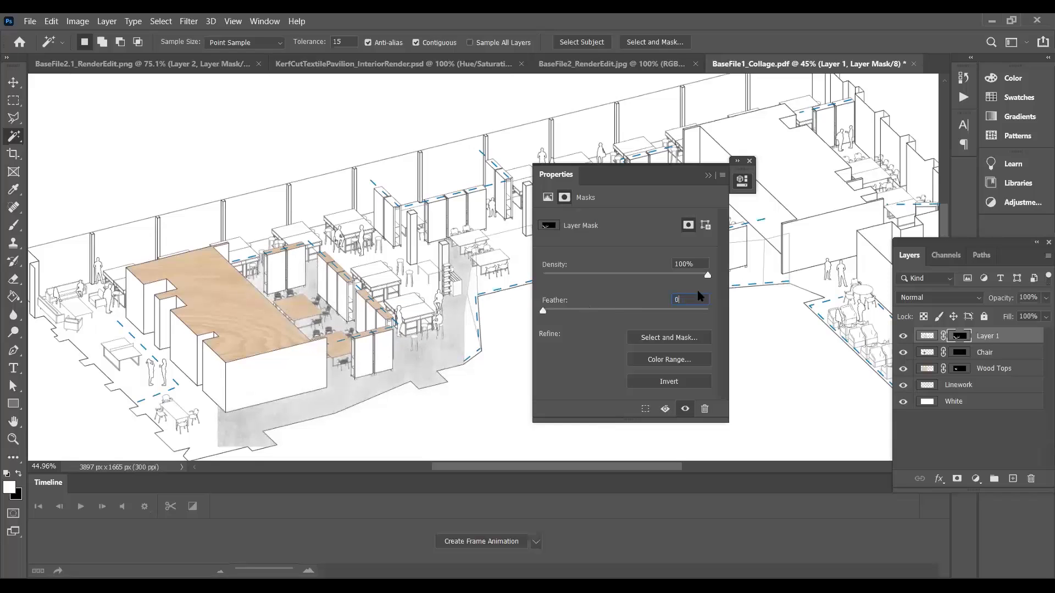
pyautogui.click(706, 175)
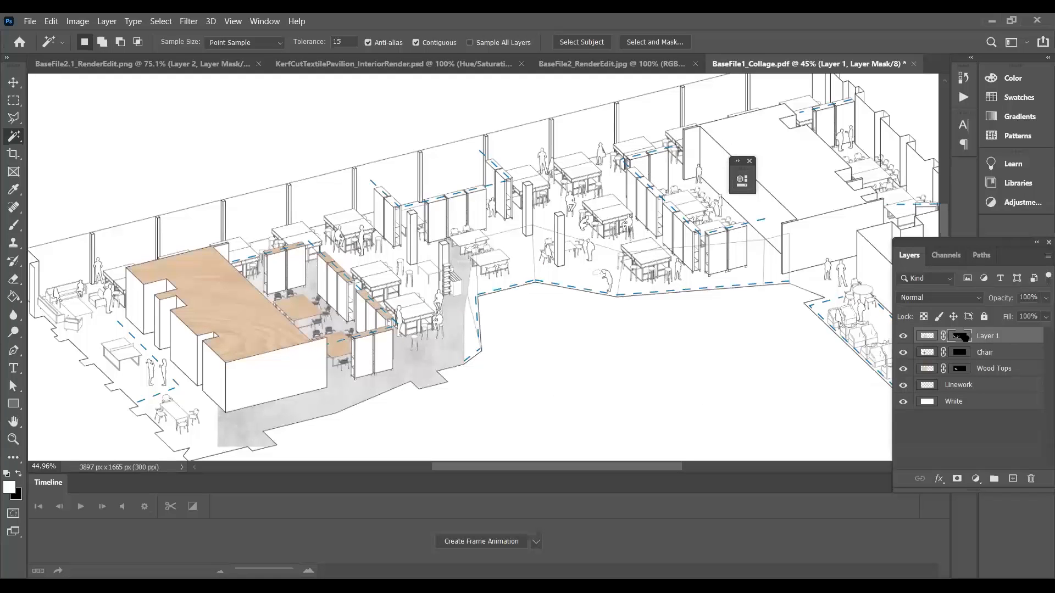
# Step: Try brushing concrete in beside the bookshelf on Layer 1's mask with a 400 px brush at 50% opacity, and undo the stroke
pyautogui.press('b')
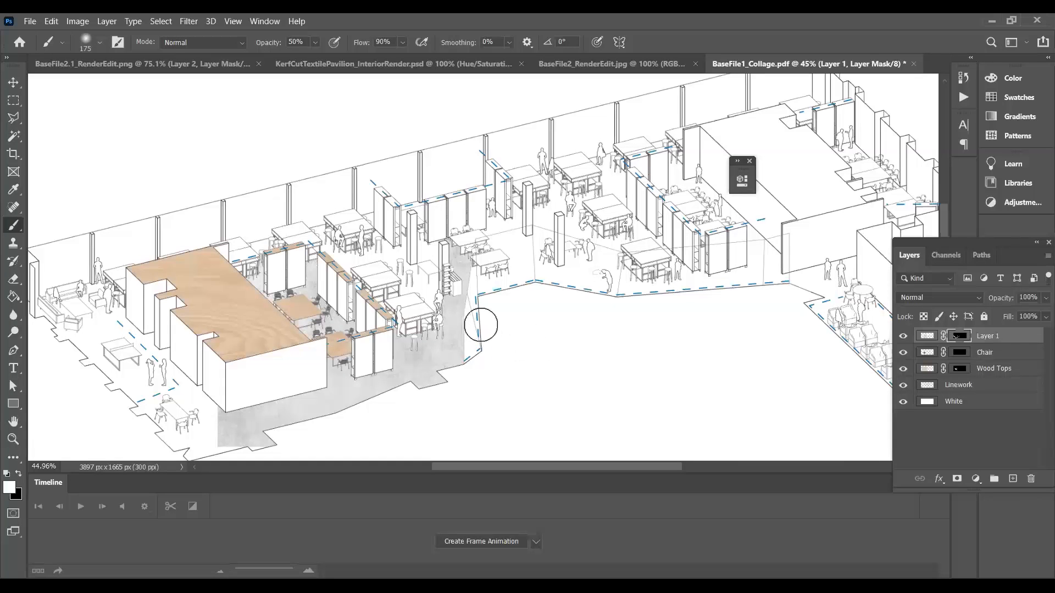
pyautogui.press(']')
pyautogui.press(']')
pyautogui.press(']')
pyautogui.press(']')
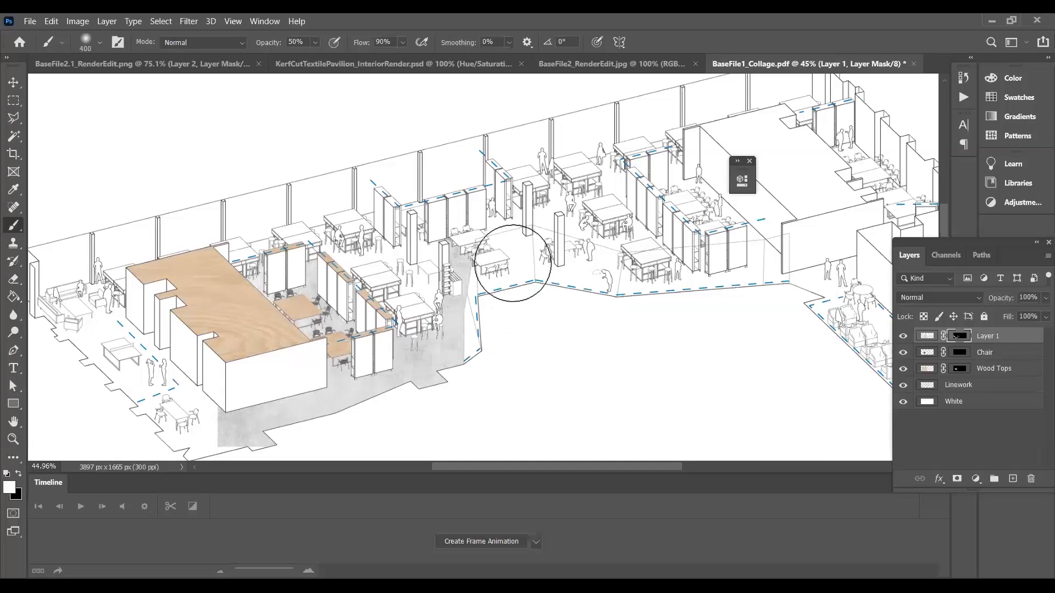
pyautogui.moveTo(494, 230)
pyautogui.mouseDown()
pyautogui.moveTo(483, 240)
pyautogui.moveTo(514, 254)
pyautogui.moveTo(506, 265)
pyautogui.mouseUp()
pyautogui.hotkey('ctrl', 'z')
# Step: Try painting concrete across the angled glass edge with 250 px and 200 px brushes, raising opacity to 100%, and undo the strokes
pyautogui.press('[')
pyautogui.press('[')
pyautogui.press('[')
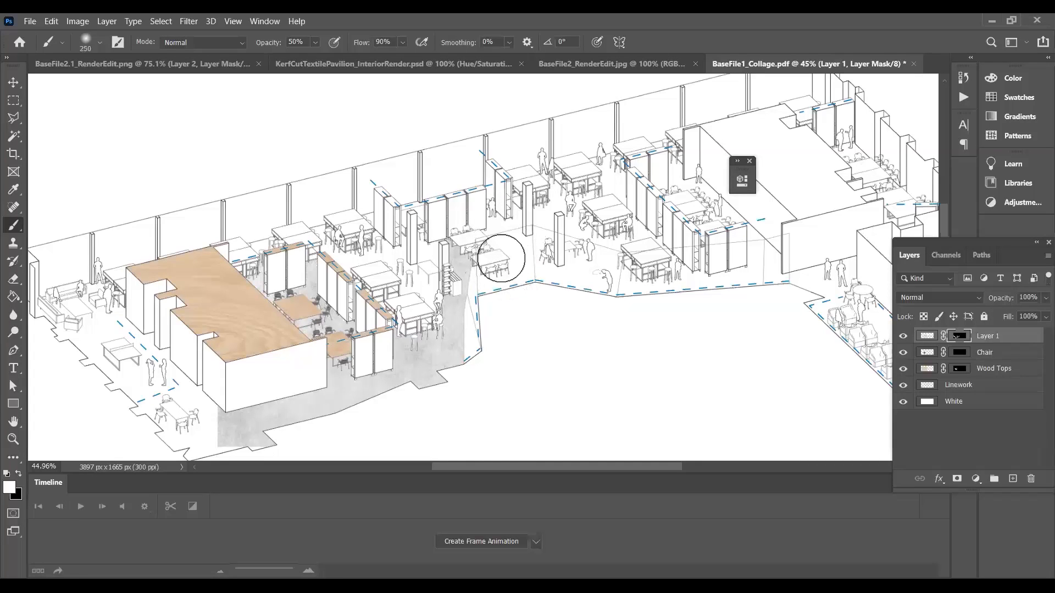
pyautogui.moveTo(501, 258)
pyautogui.mouseDown()
pyautogui.moveTo(436, 220)
pyautogui.moveTo(477, 267)
pyautogui.moveTo(472, 325)
pyautogui.mouseUp()
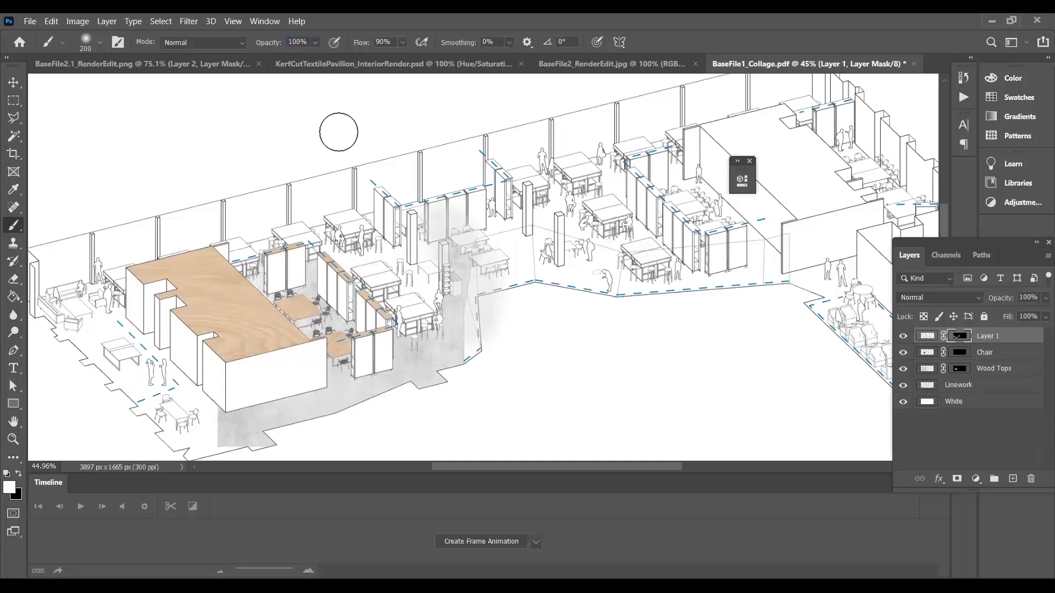
pyautogui.moveTo(464, 249)
pyautogui.mouseDown()
pyautogui.moveTo(481, 303)
pyautogui.moveTo(472, 324)
pyautogui.moveTo(473, 384)
pyautogui.mouseUp()
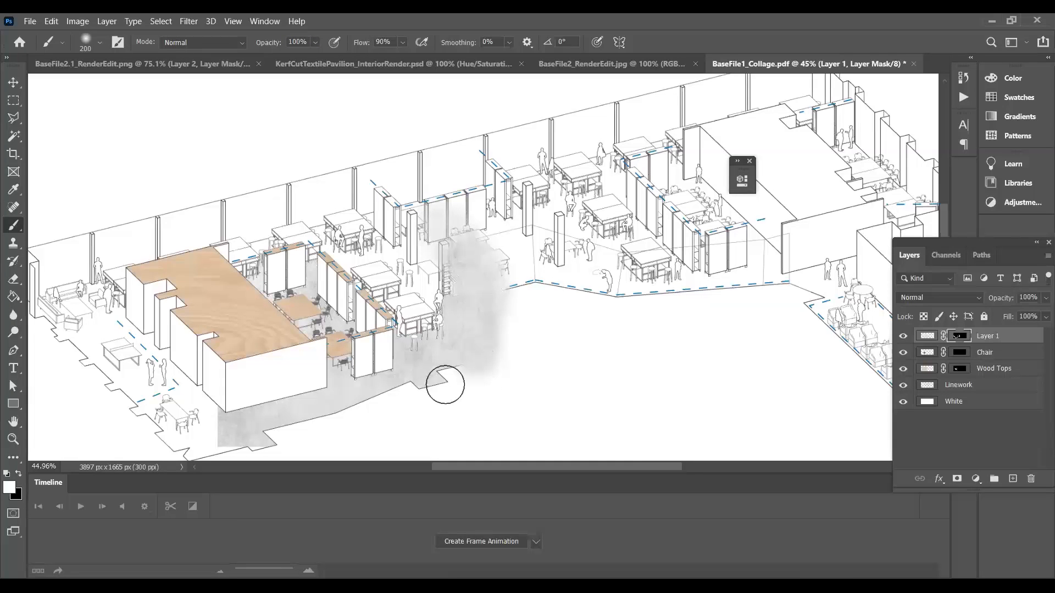
pyautogui.hotkey('ctrl', 'z')
pyautogui.hotkey('ctrl', 'z')
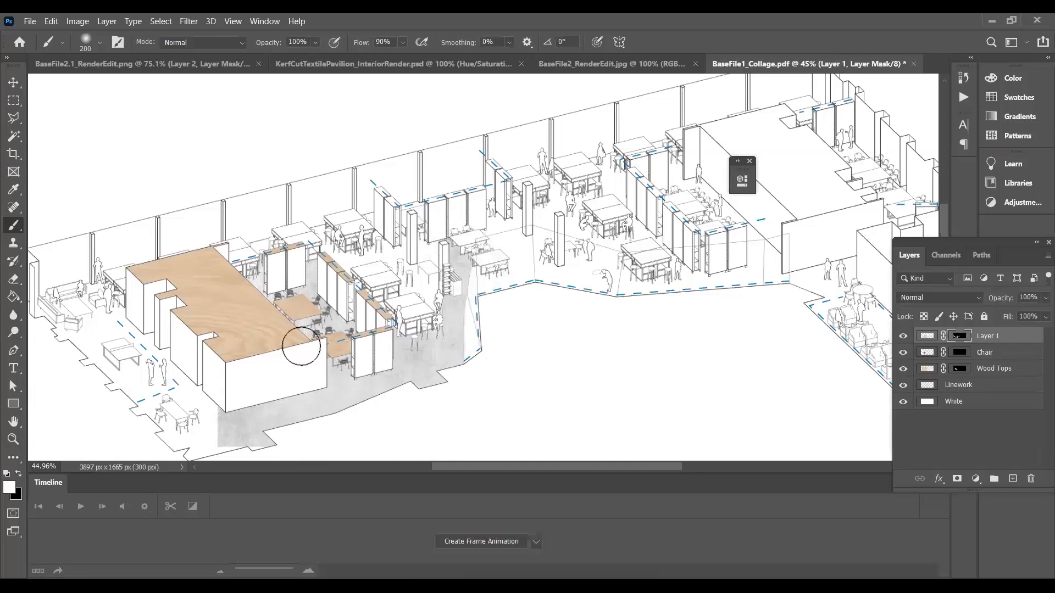
# Step: Try brushing concrete past the building's dashed boundary with no selection active, and undo the stroke
pyautogui.click(163, 21)
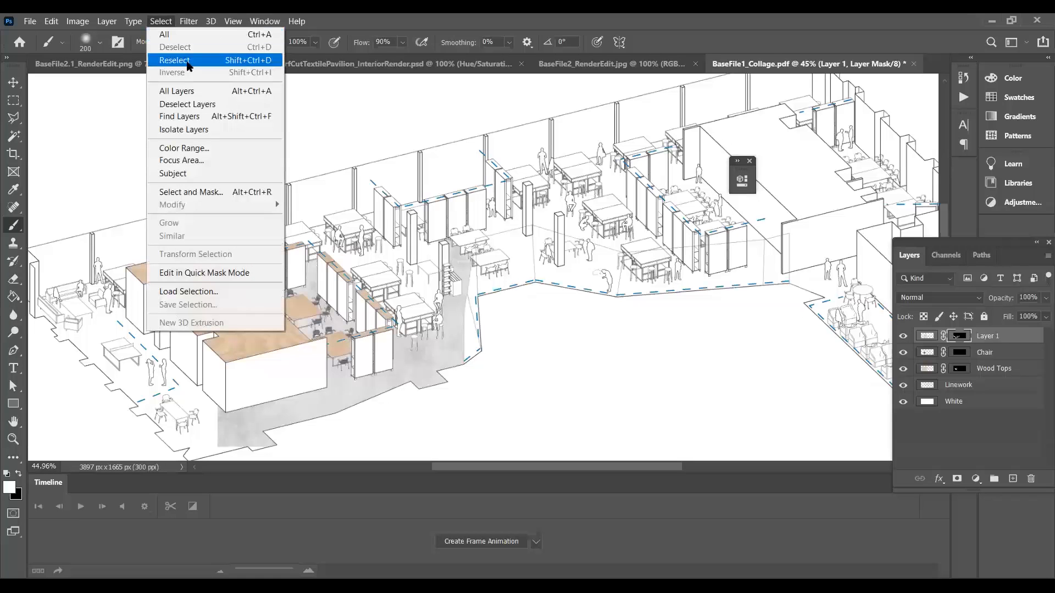
pyautogui.click(469, 164)
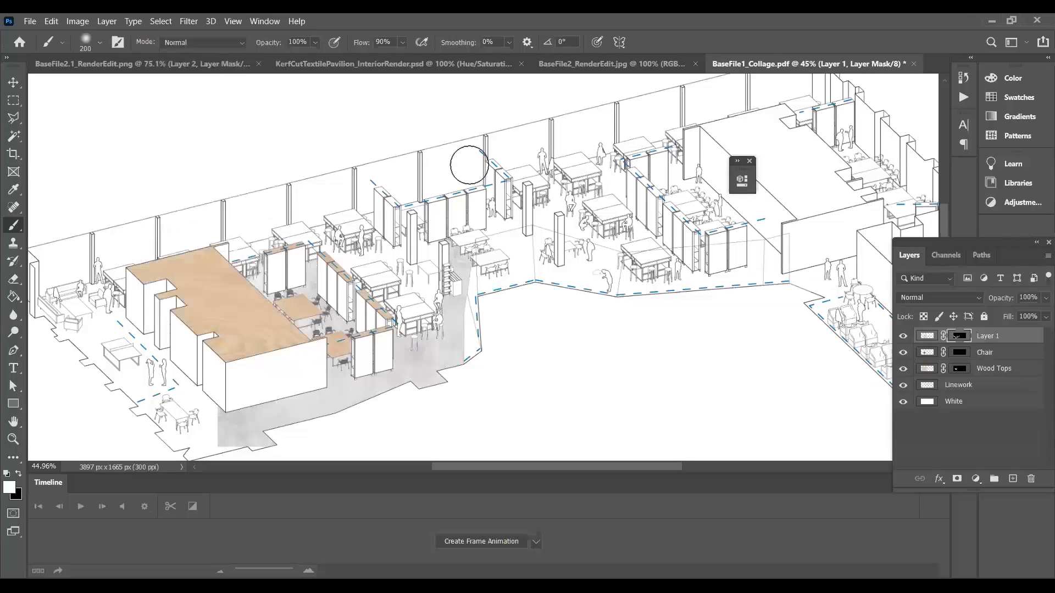
pyautogui.moveTo(470, 240)
pyautogui.mouseDown()
pyautogui.moveTo(491, 300)
pyautogui.moveTo(478, 335)
pyautogui.moveTo(485, 373)
pyautogui.moveTo(513, 339)
pyautogui.mouseUp()
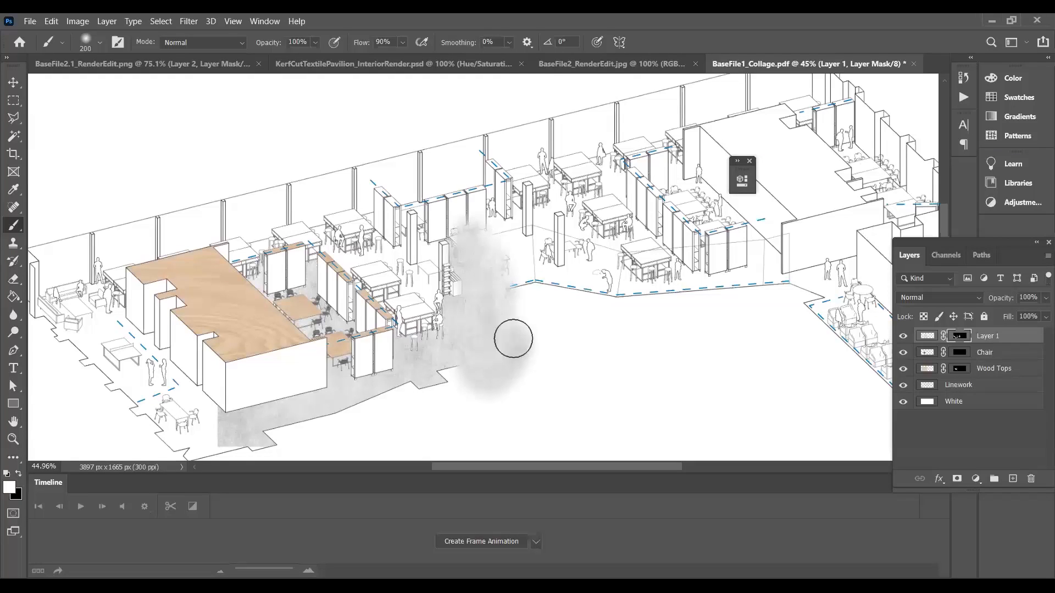
pyautogui.hotkey('ctrl', 'z')
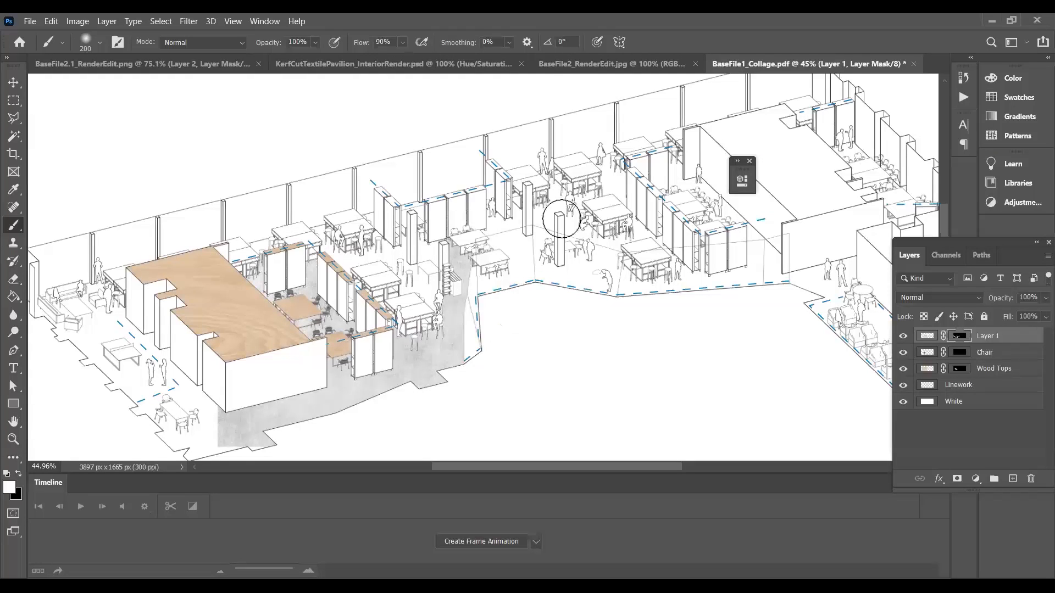
# Step: On the Linework layer, select the floor beside the glass edge and add the floor around the high tables with the Magic Wand
pyautogui.click(960, 386)
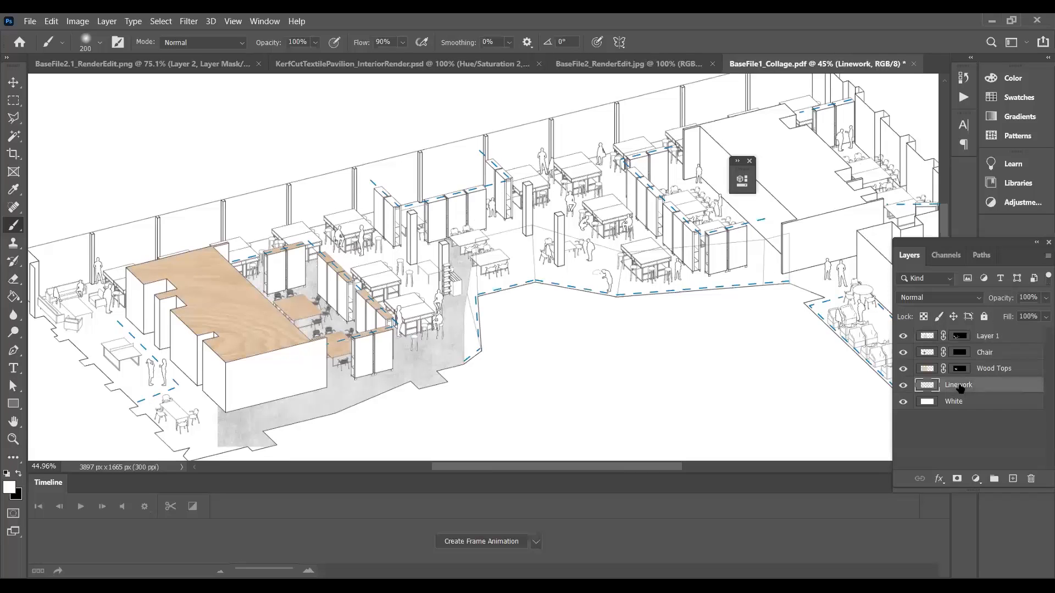
pyautogui.press('w')
pyautogui.click(528, 265)
pyautogui.press('shift')
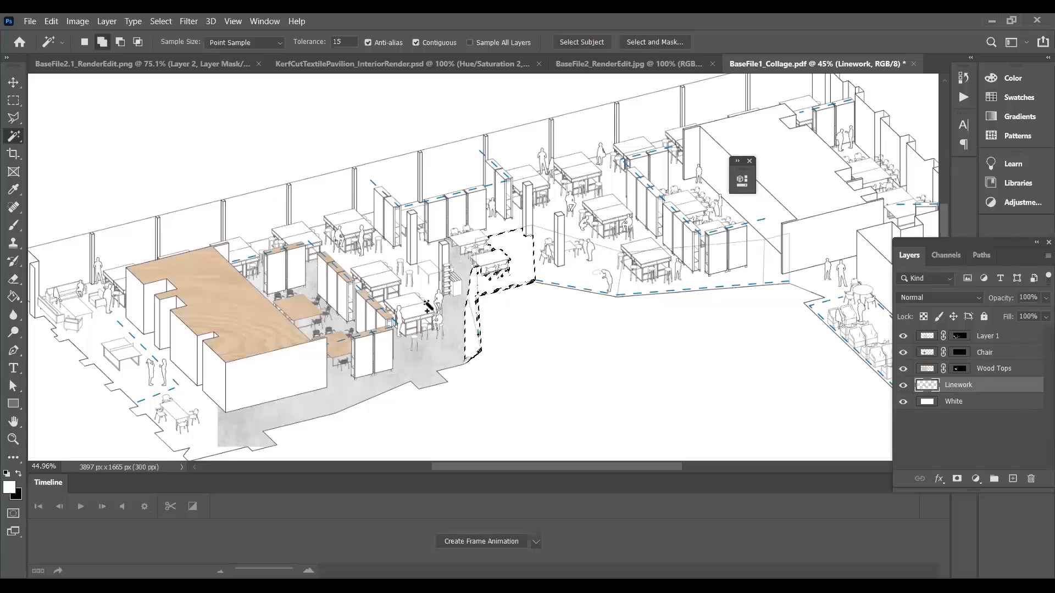
pyautogui.keyDown('shift'); pyautogui.click(410, 233); pyautogui.keyUp('shift')
# Step: Brush white on Layer 1's mask inside the selection to reveal concrete in the narrow angled strip along the glass edge
pyautogui.press('b')
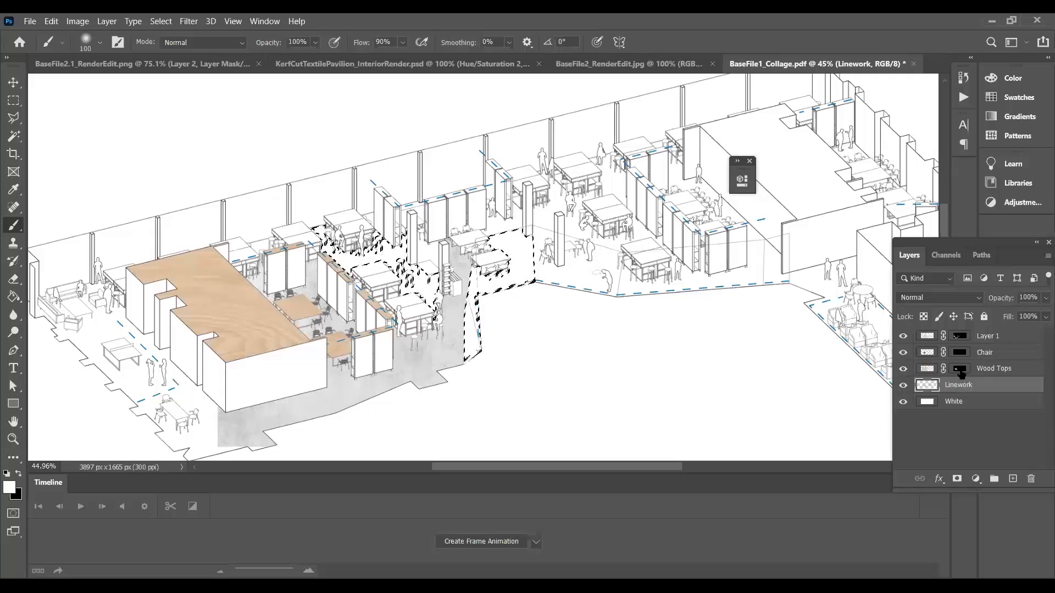
pyautogui.click(959, 336)
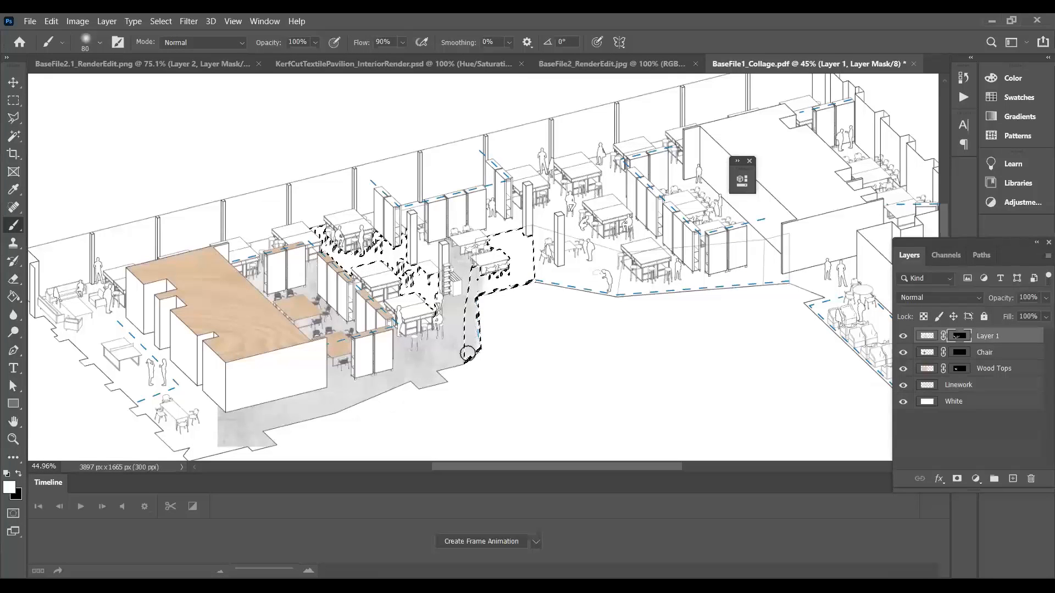
pyautogui.moveTo(469, 365); pyautogui.dragTo(470, 361)
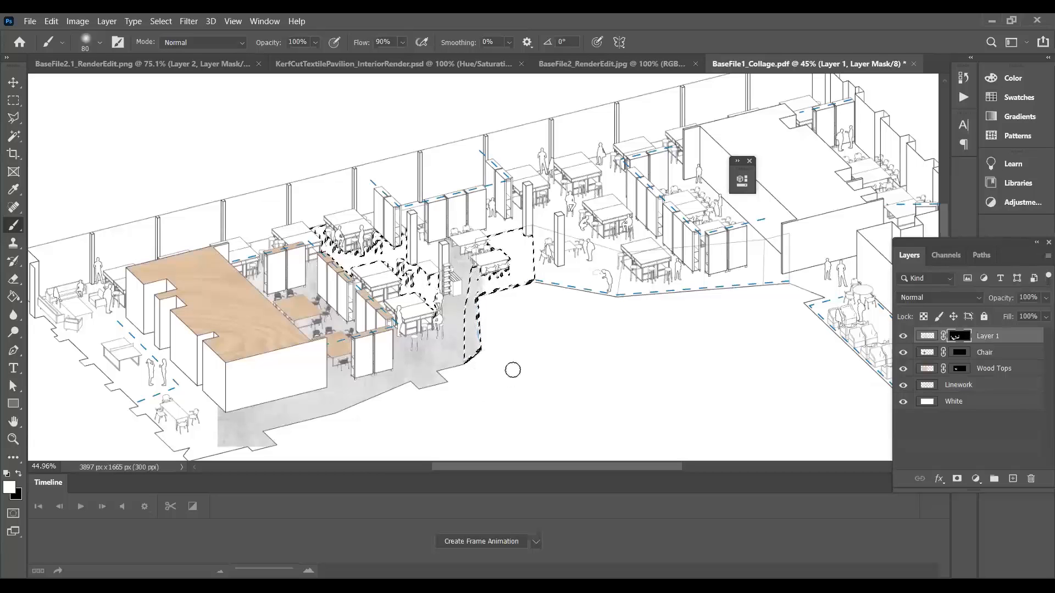
# Step: Switch the paint colour to black, enlarge the brush to 400 px and fade the concrete in the angled strip on Layer 1's mask
pyautogui.click(7, 474)
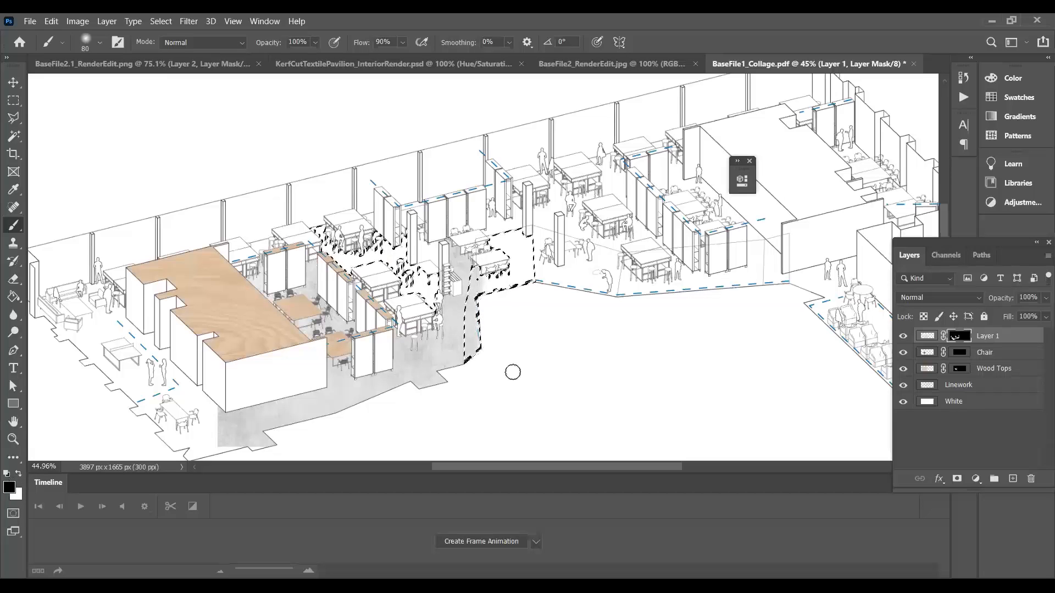
pyautogui.press(']')
pyautogui.press(']')
pyautogui.press(']')
pyautogui.press(']')
pyautogui.press(']')
pyautogui.press(']')
pyautogui.press(']')
pyautogui.press(']')
pyautogui.press(']')
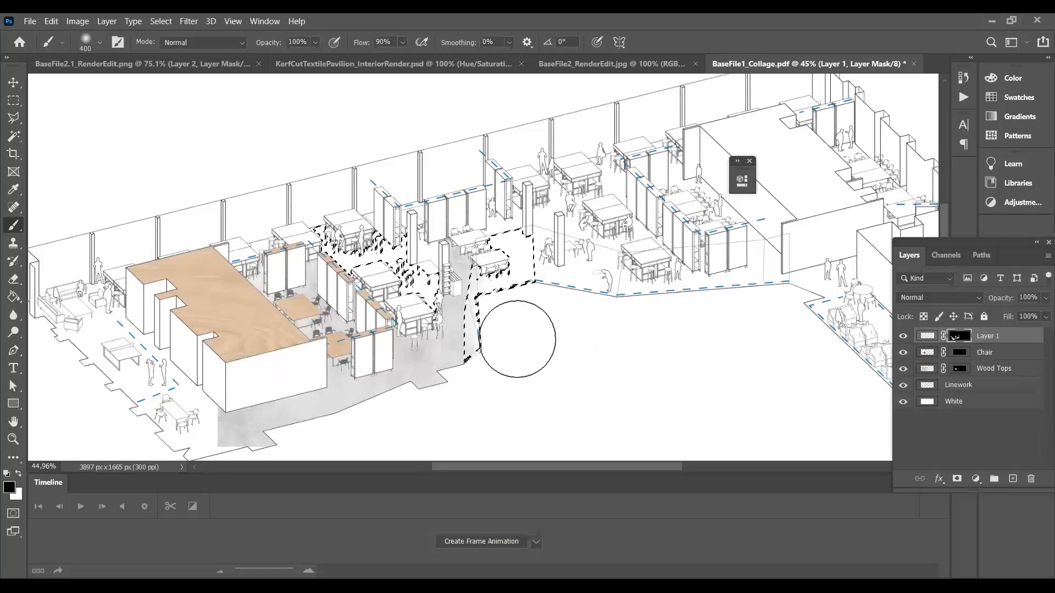
# Step: Deselect the floor areas and restore the same selection with Reselect
pyautogui.hotkey('ctrl', 'd')
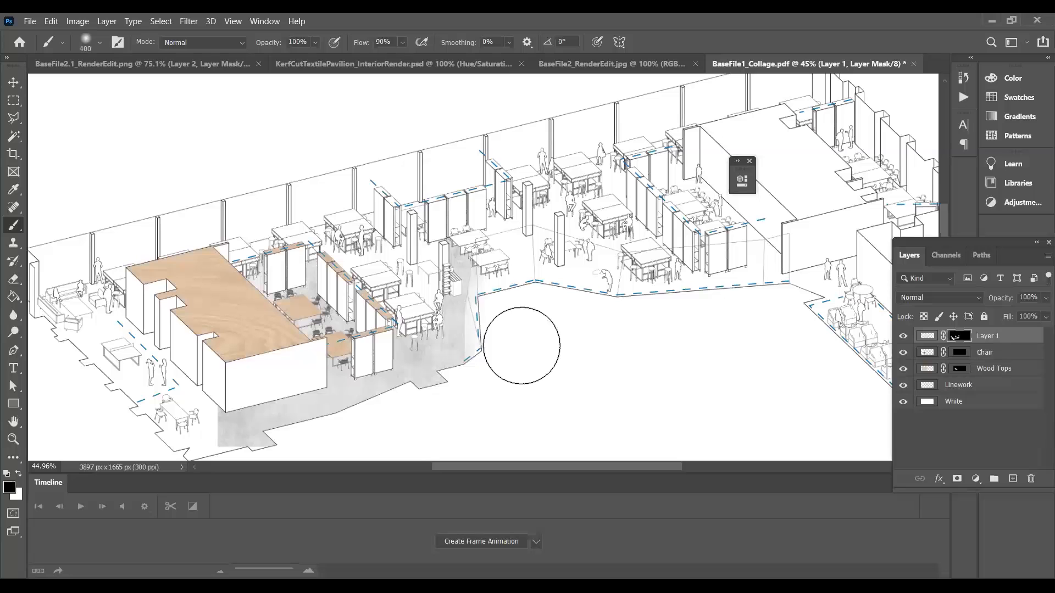
pyautogui.click(161, 21)
pyautogui.click(188, 66)
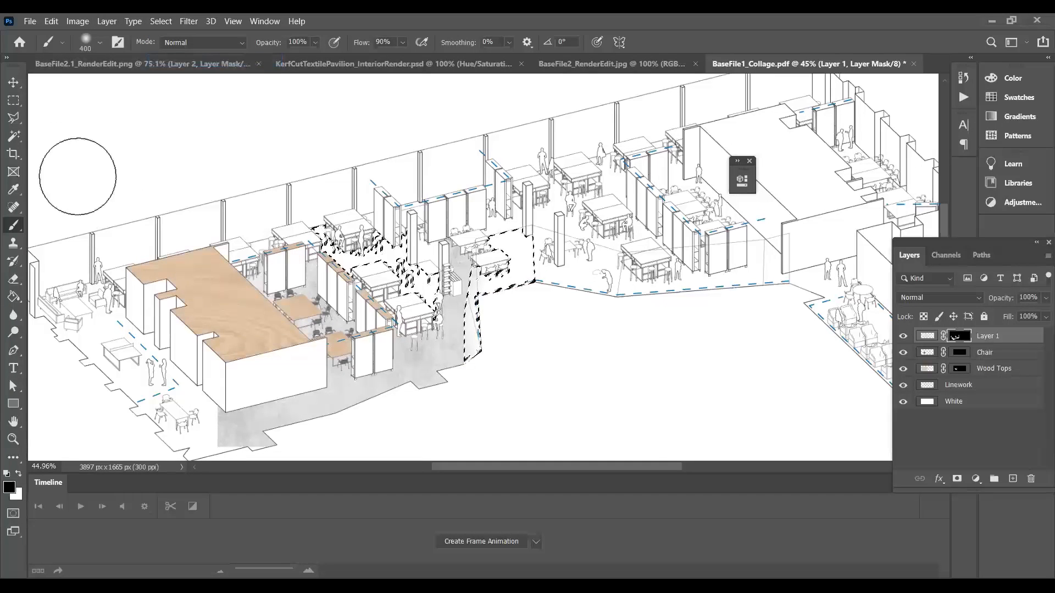
pyautogui.scroll(1, 429, 220)
pyautogui.scroll(6, 439, 328)
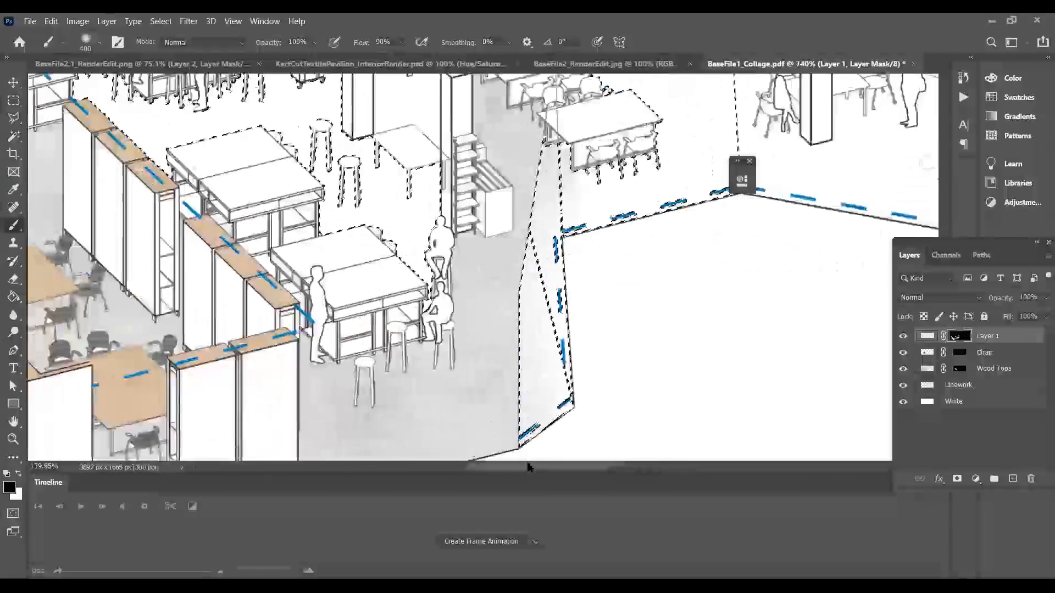
# Step: Reduce the brush to 100 px and switch the paint colour to white for the angled floor strip on Layer 1's mask
pyautogui.press('[')
pyautogui.press('[')
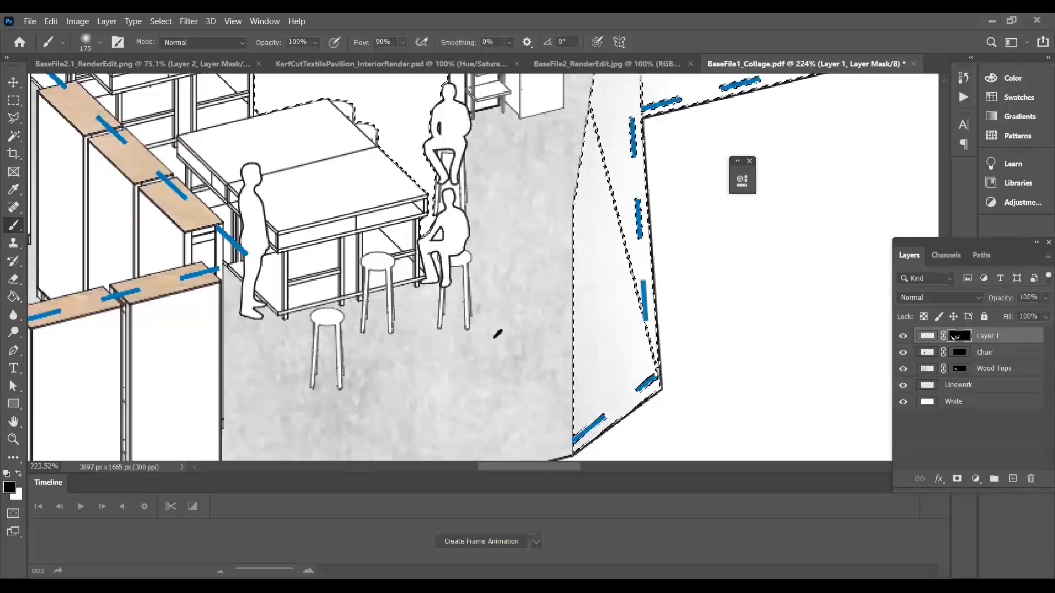
pyautogui.press('[')
pyautogui.press('[')
pyautogui.press('[')
pyautogui.press('[')
pyautogui.press('[')
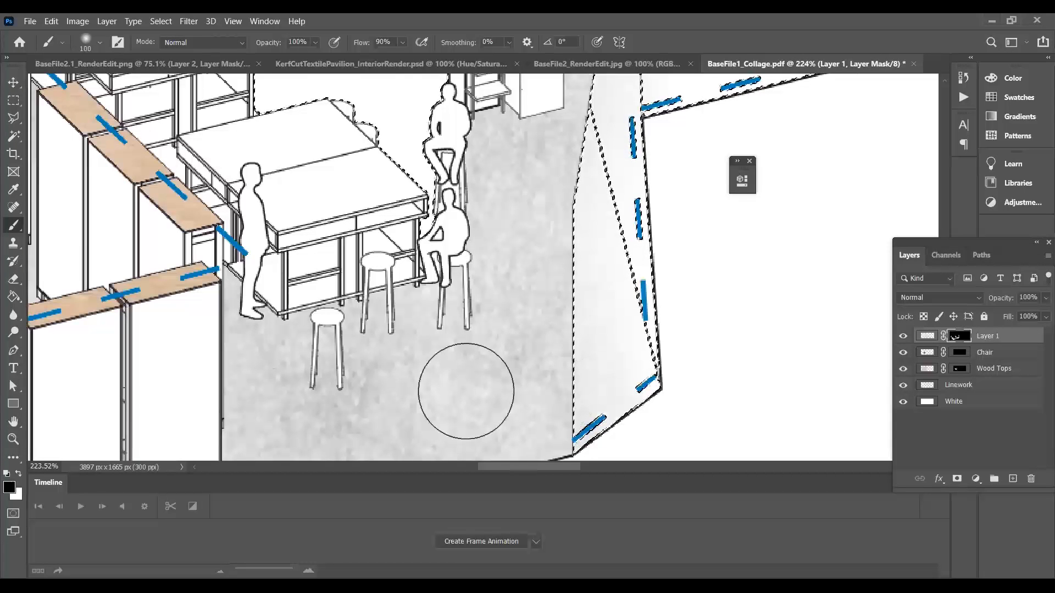
pyautogui.click(19, 472)
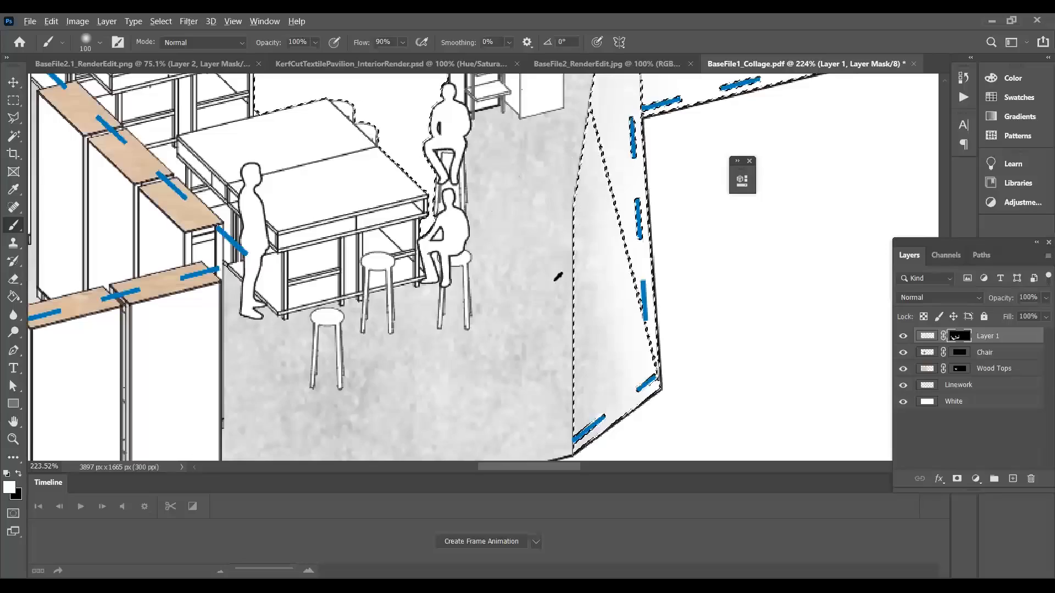
pyautogui.scroll(-5, 550, 291)
pyautogui.scroll(5, 568, 98)
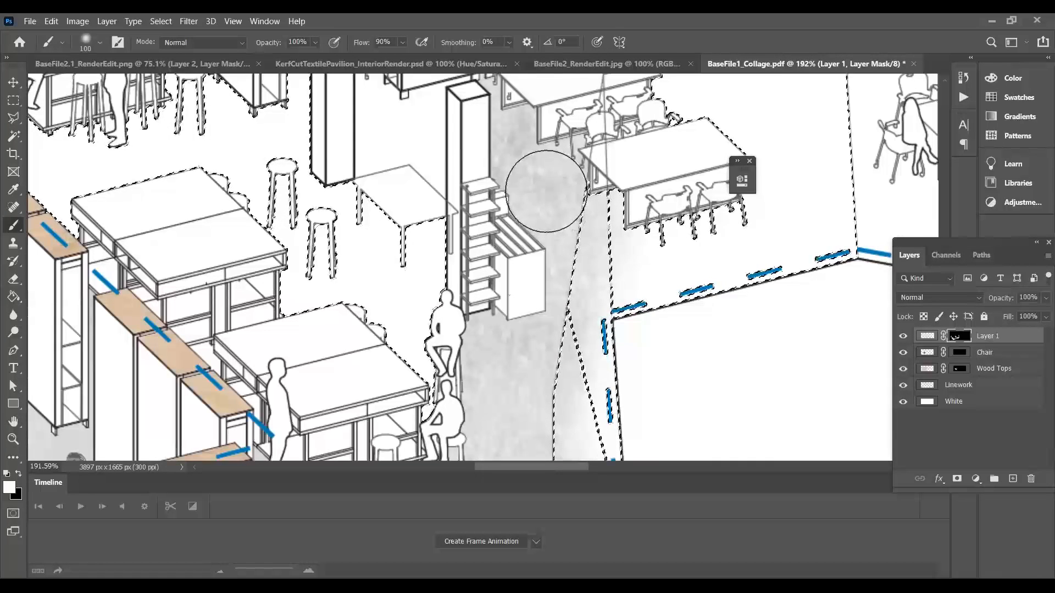
# Step: Deselect the floor areas of the collage
pyautogui.hotkey('ctrl', 'd')
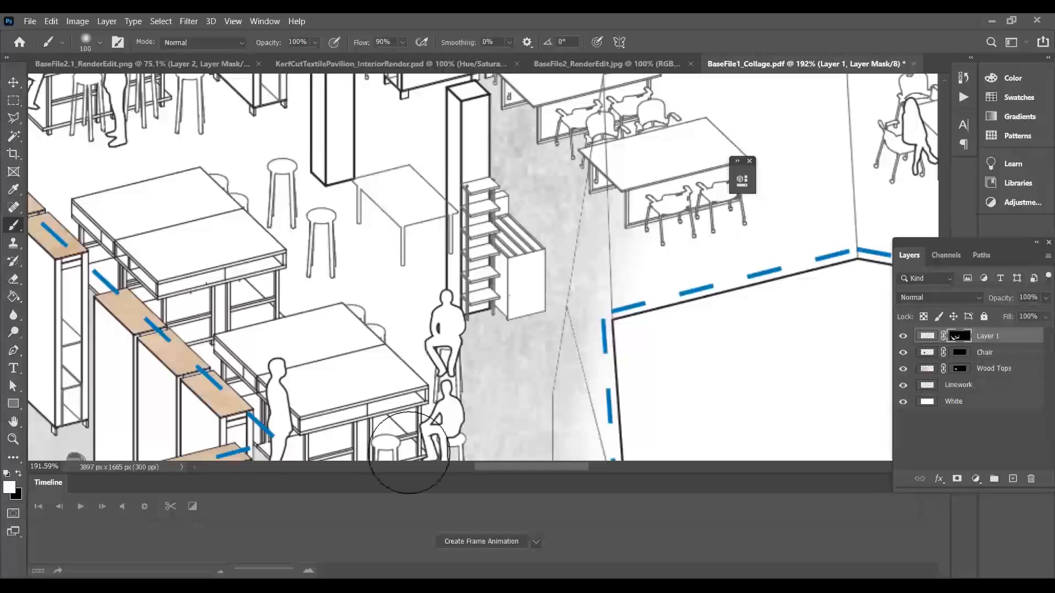
pyautogui.scroll(-5, 706, 357)
pyautogui.scroll(-6, 543, 244)
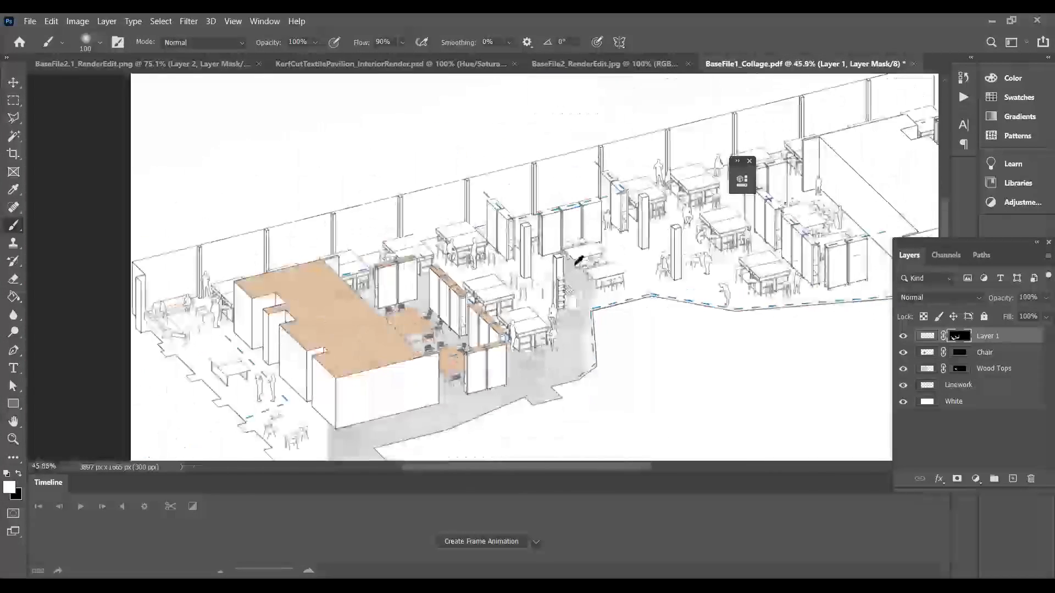
pyautogui.scroll(4, 406, 330)
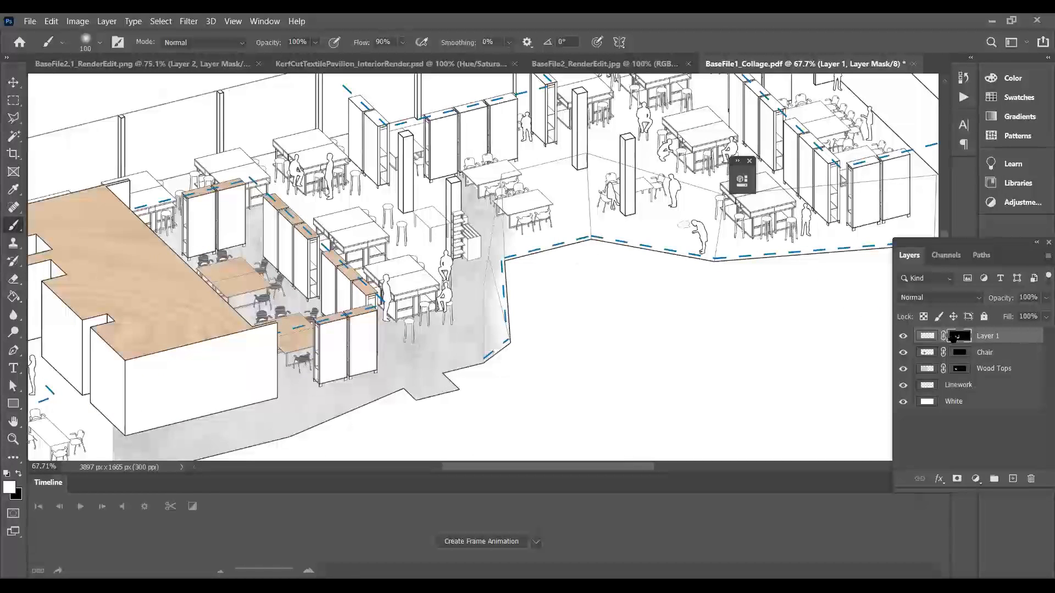
# Step: Load Layer 1's mask as a selection and try the mask's Feather setting in its properties
pyautogui.keyDown('ctrl'); pyautogui.click(954, 337); pyautogui.keyUp('ctrl')
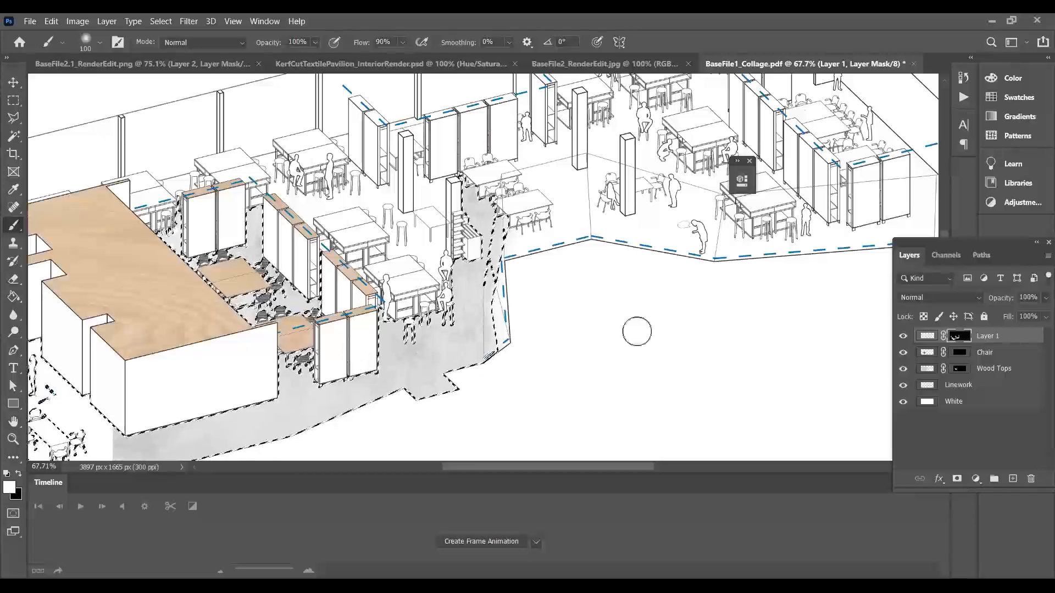
pyautogui.doubleClick(959, 338)
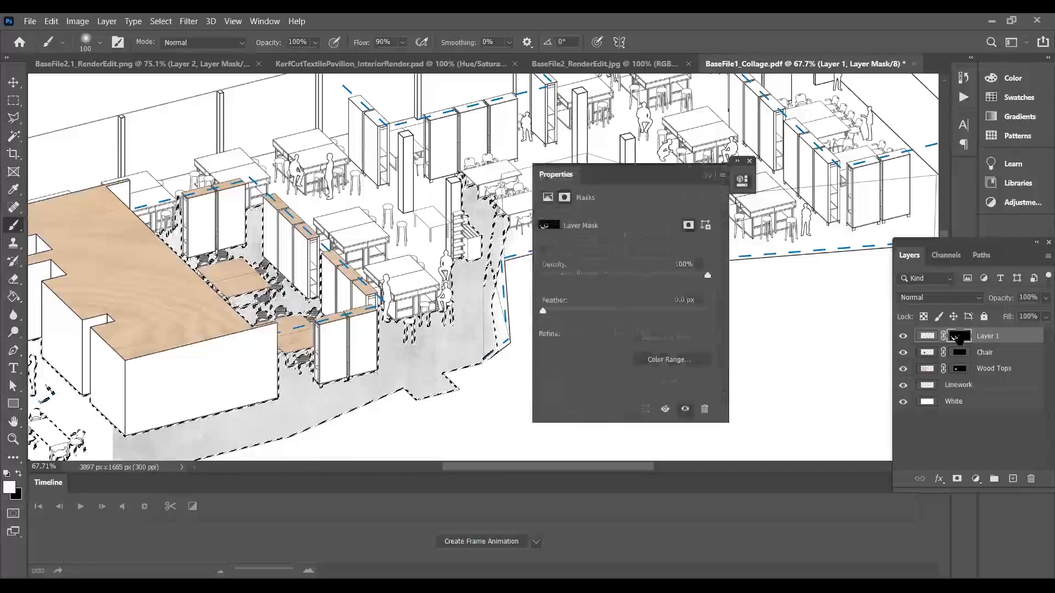
pyautogui.moveTo(638, 310); pyautogui.dragTo(509, 307)
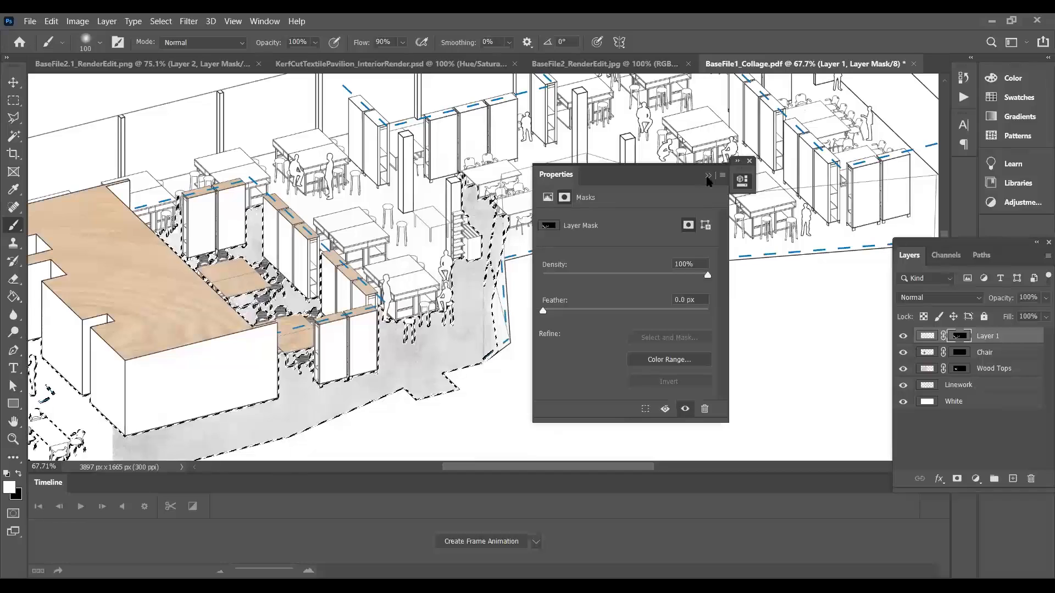
pyautogui.click(708, 177)
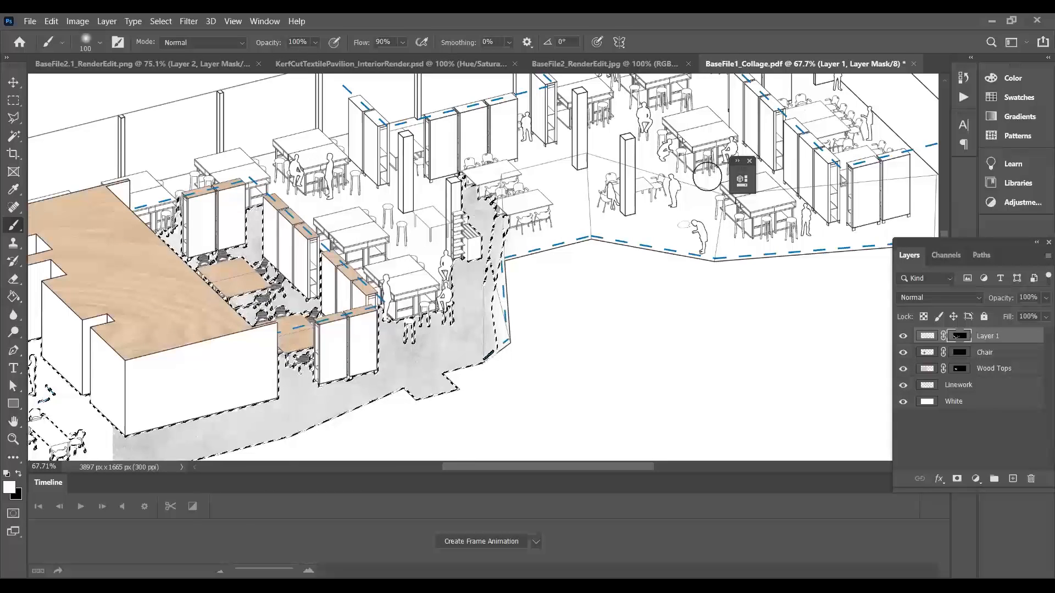
# Step: Display Layer 1's mask on its own, deselect the loaded mask selection and return to the full collage
pyautogui.keyDown('alt'); pyautogui.click(959, 338); pyautogui.keyUp('alt')
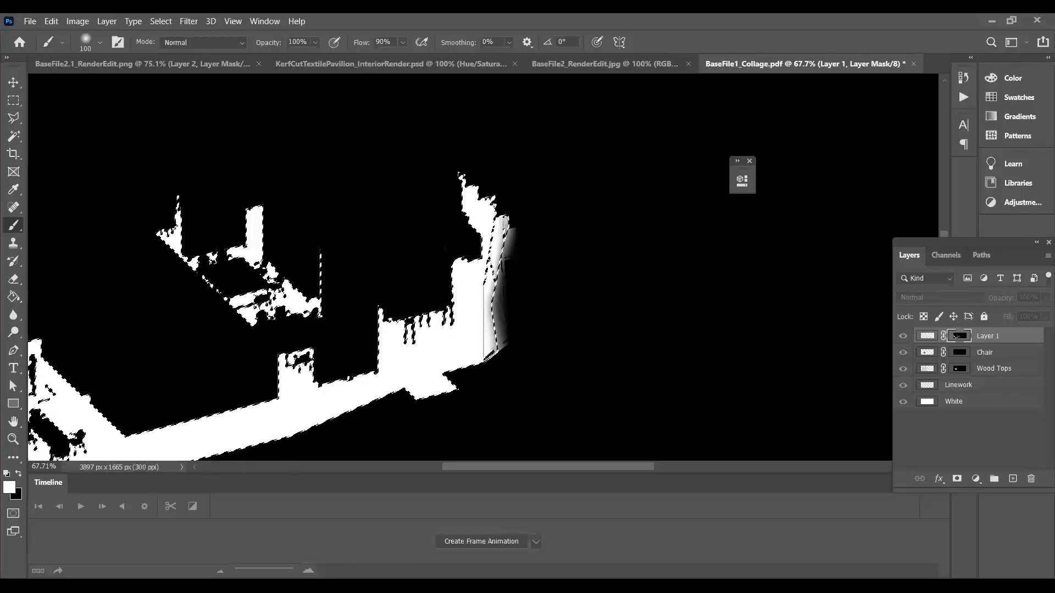
pyautogui.hotkey('ctrl', 'd')
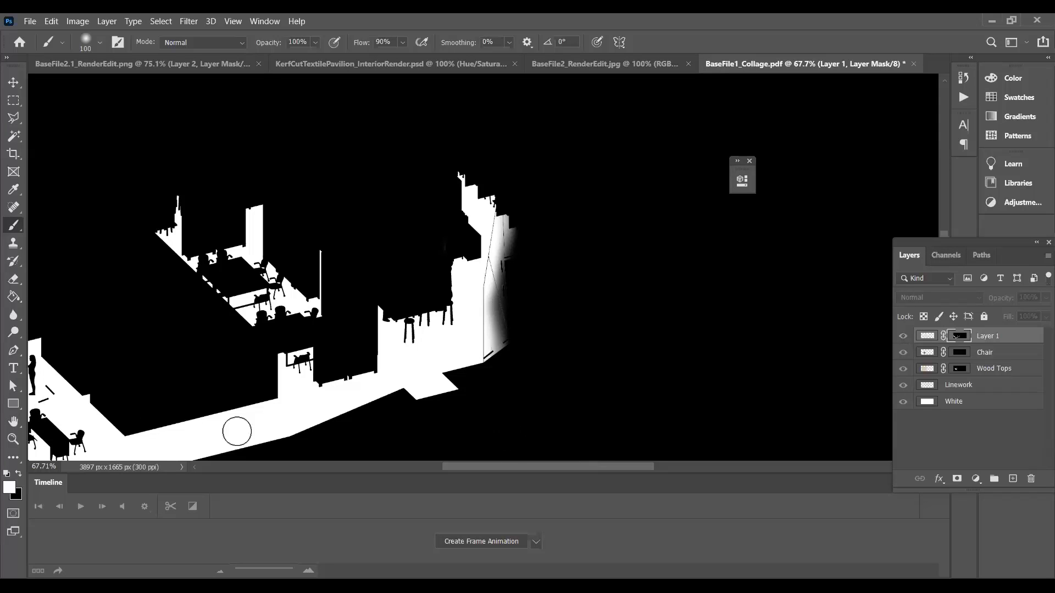
pyautogui.keyDown('alt'); pyautogui.click(959, 335); pyautogui.keyUp('alt')
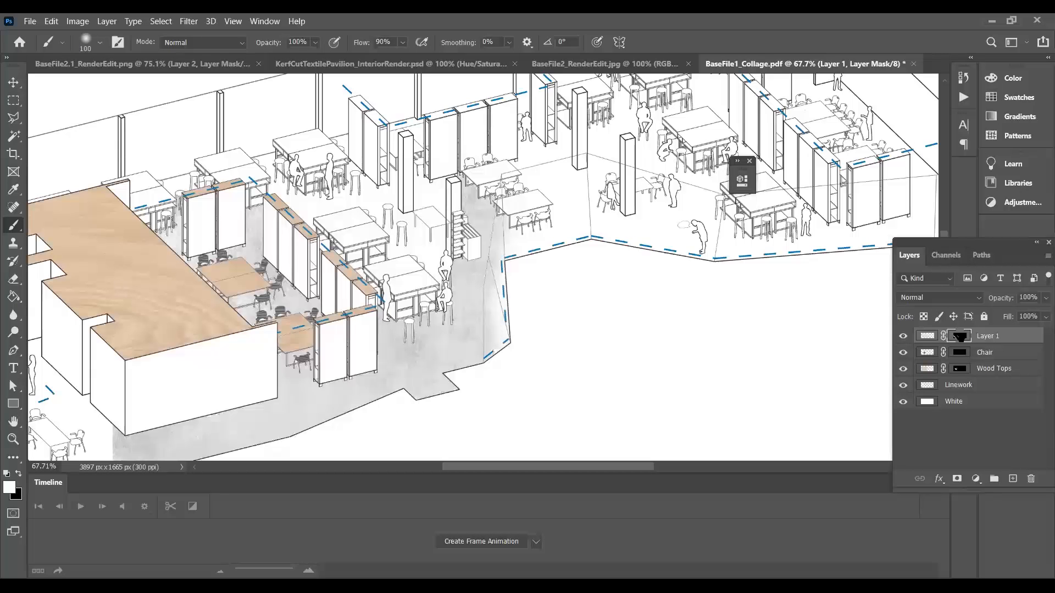
# Step: Display Layer 1's mask on its own around the floor's front corner, beside the small table with three chairs
pyautogui.scroll(-5, 561, 320)
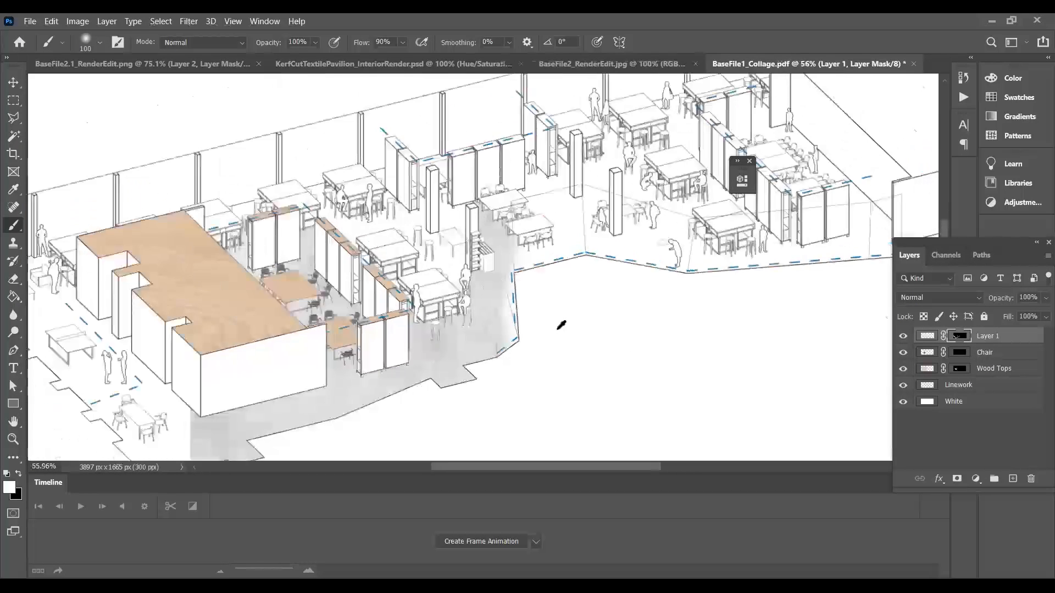
pyautogui.scroll(-1, 548, 330)
pyautogui.scroll(6, 229, 323)
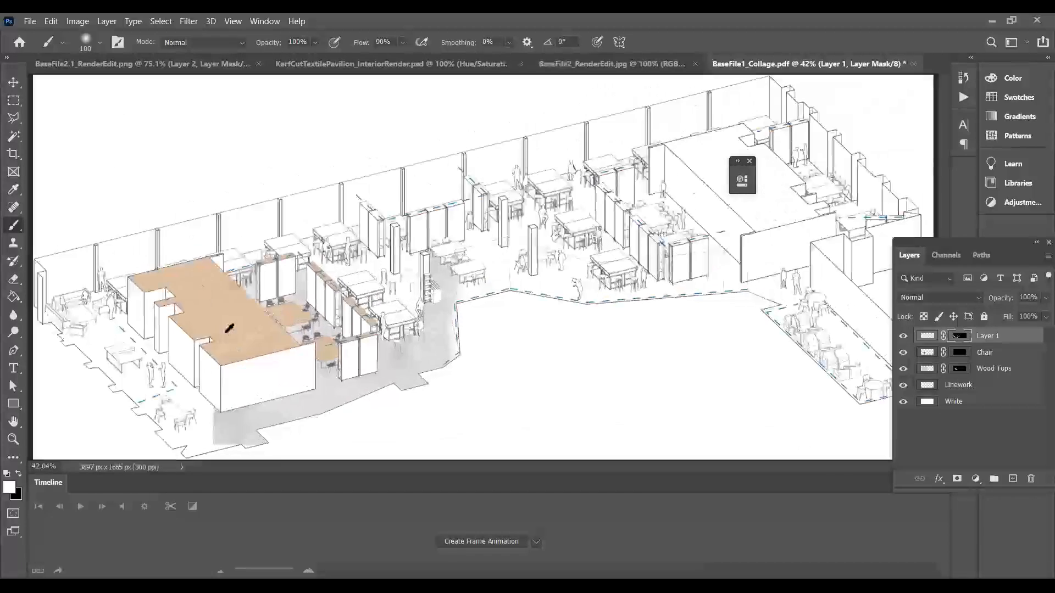
pyautogui.scroll(-2, 407, 220)
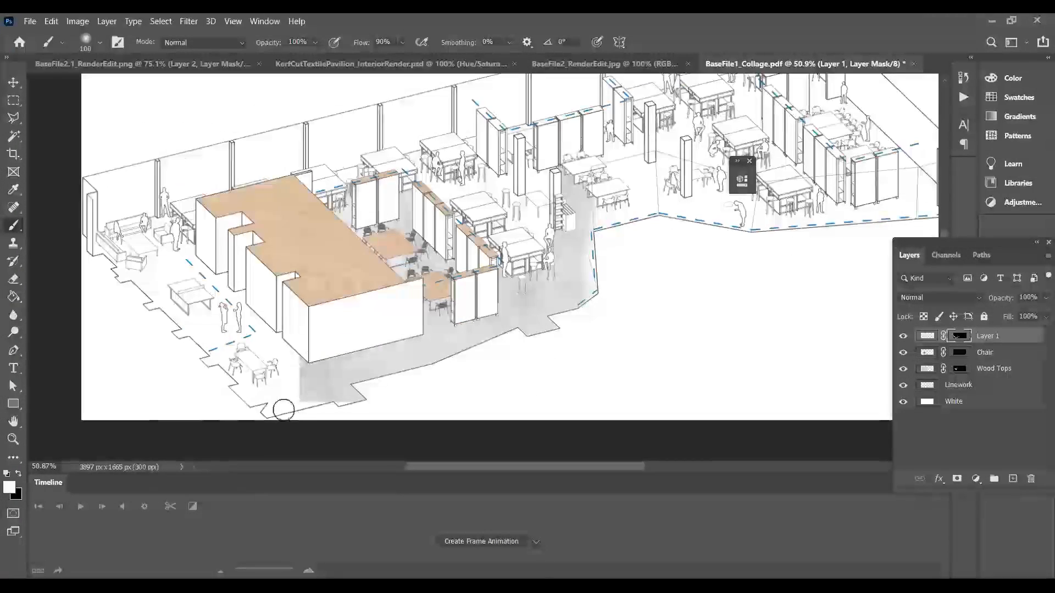
pyautogui.scroll(5, 281, 404)
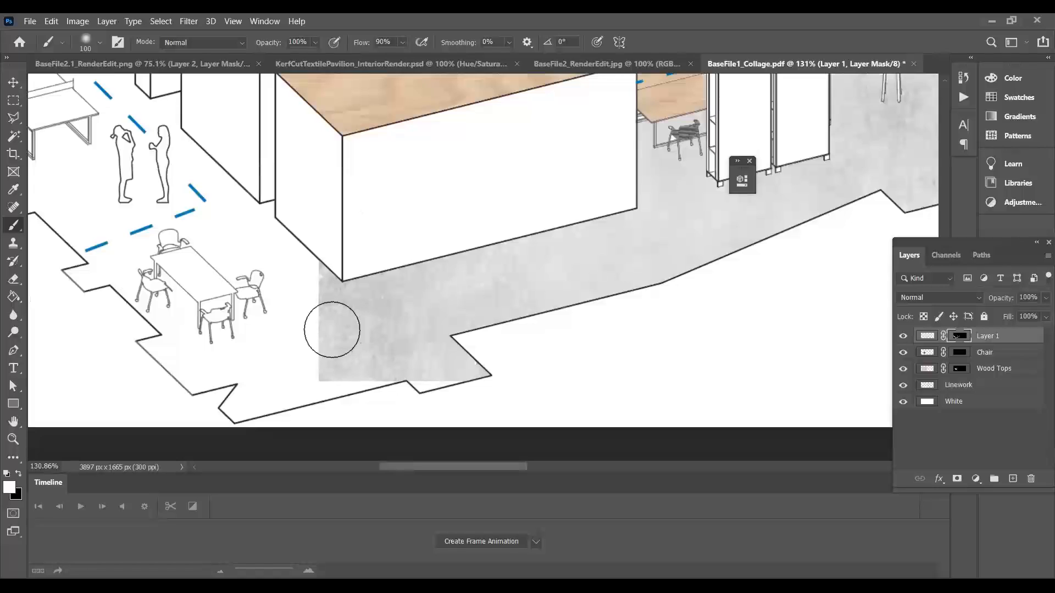
pyautogui.keyDown('alt'); pyautogui.click(958, 335); pyautogui.keyUp('alt')
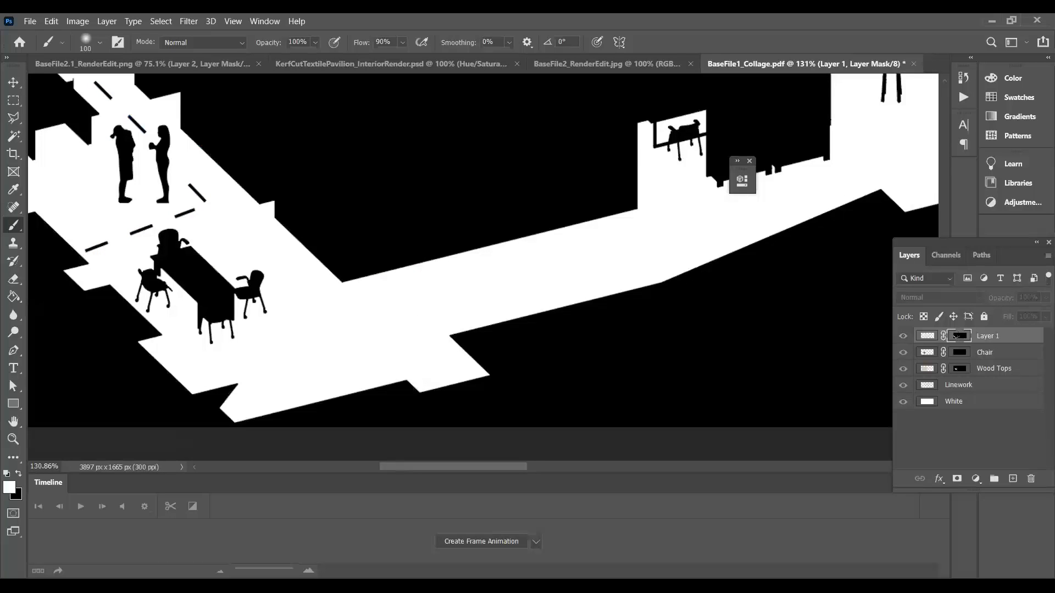
pyautogui.scroll(-4, 484, 316)
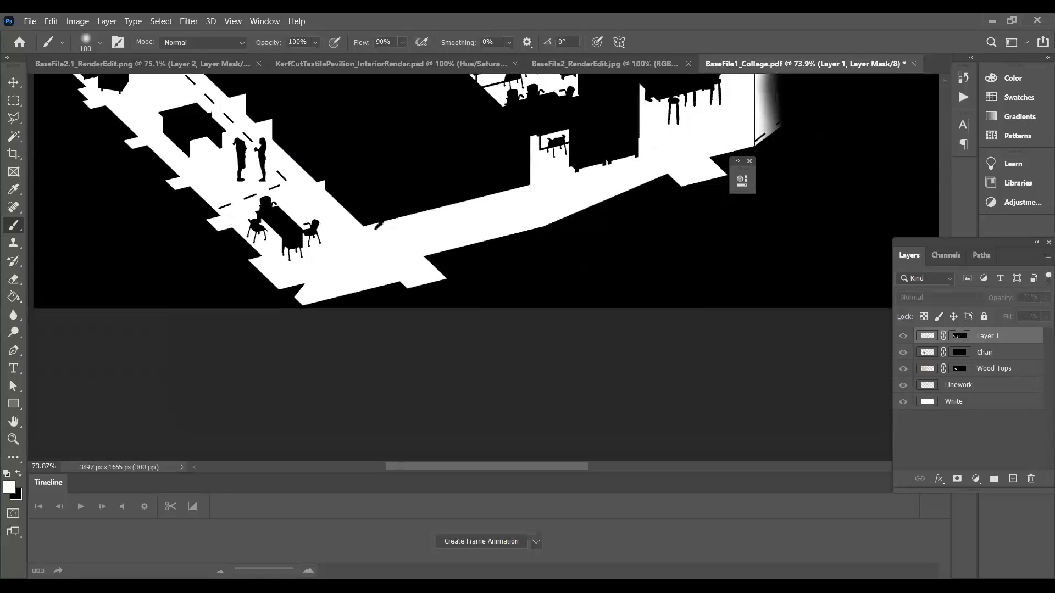
pyautogui.scroll(3, 238, 282)
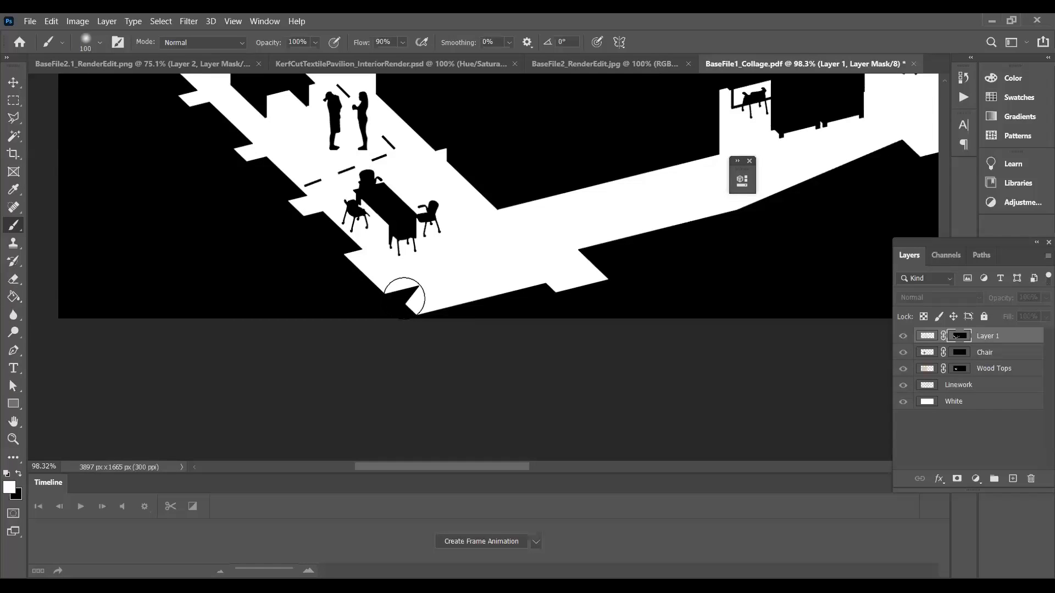
# Step: Try a white stroke with a 70 px brush over the notch at the front corner of Layer 1's mask
pyautogui.press('[')
pyautogui.press('[')
pyautogui.press('[')
pyautogui.moveTo(420, 284)
pyautogui.mouseDown()
pyautogui.moveTo(401, 294)
pyautogui.moveTo(419, 300)
pyautogui.moveTo(410, 301)
pyautogui.mouseUp()
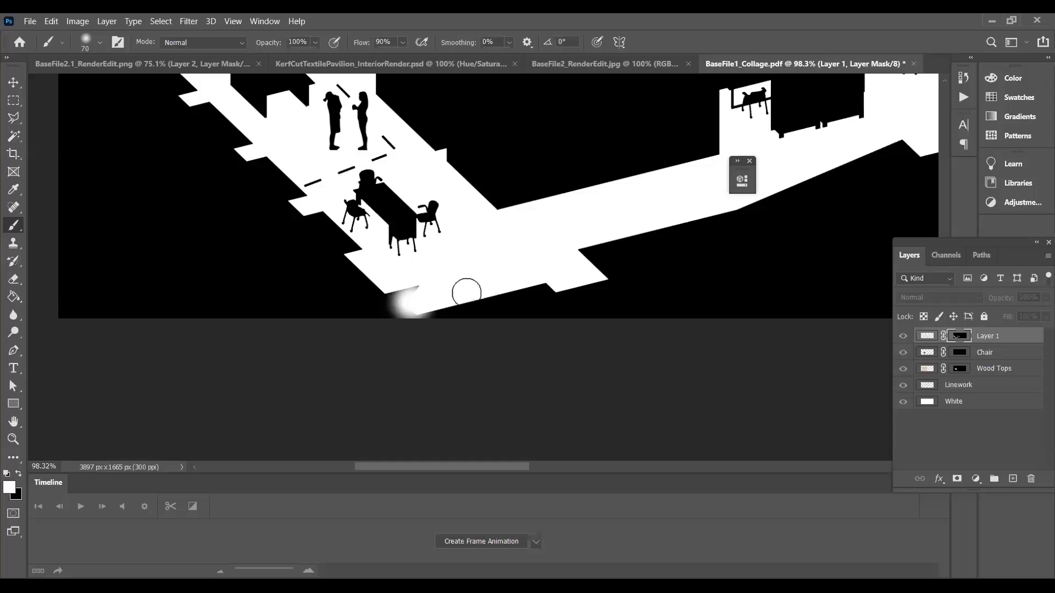
pyautogui.hotkey('ctrl', 'z')
# Step: Set the brush to 50% opacity and 40 px, and paint white just outside the stepped front-corner edge of Layer 1's mask
pyautogui.press('[')
pyautogui.press('[')
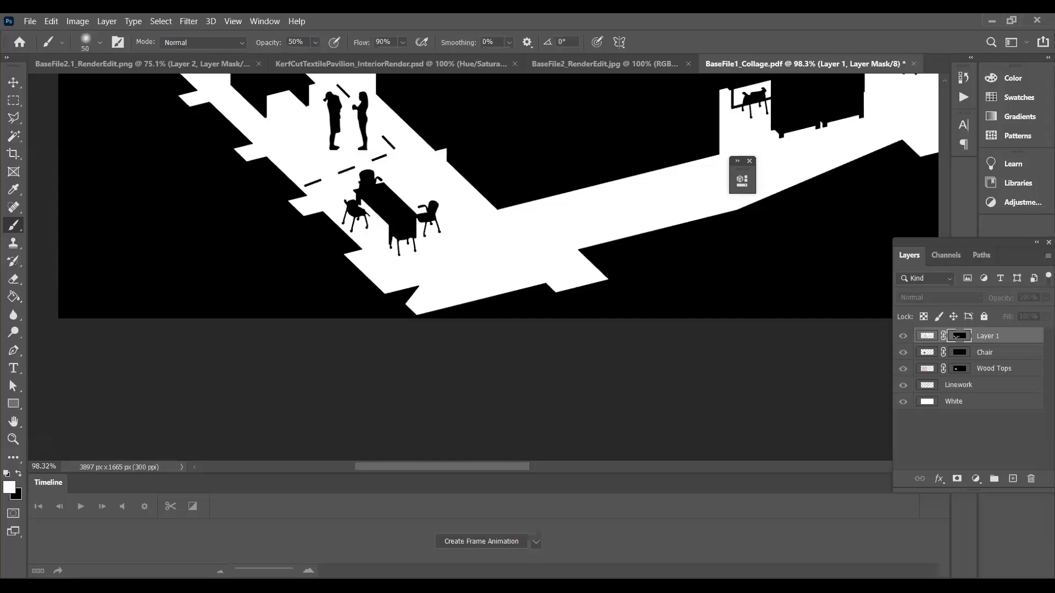
pyautogui.moveTo(412, 305); pyautogui.dragTo(411, 305)
pyautogui.hotkey('ctrl', 'z')
pyautogui.scroll(5, 420, 292)
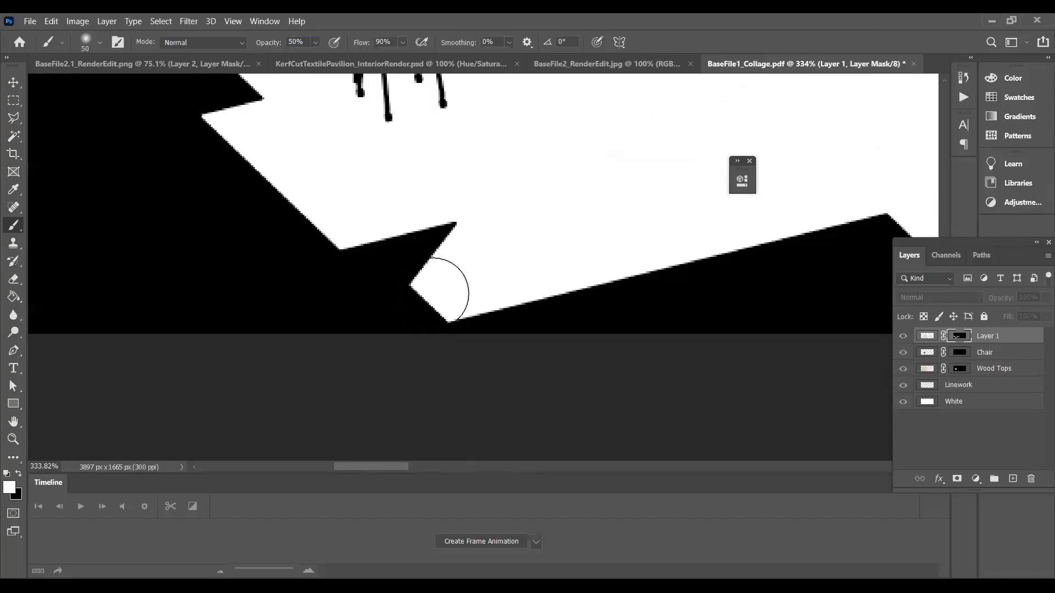
pyautogui.press('[')
pyautogui.moveTo(435, 298)
pyautogui.mouseDown()
pyautogui.moveTo(428, 277)
pyautogui.moveTo(454, 244)
pyautogui.moveTo(330, 217)
pyautogui.moveTo(225, 126)
pyautogui.mouseUp()
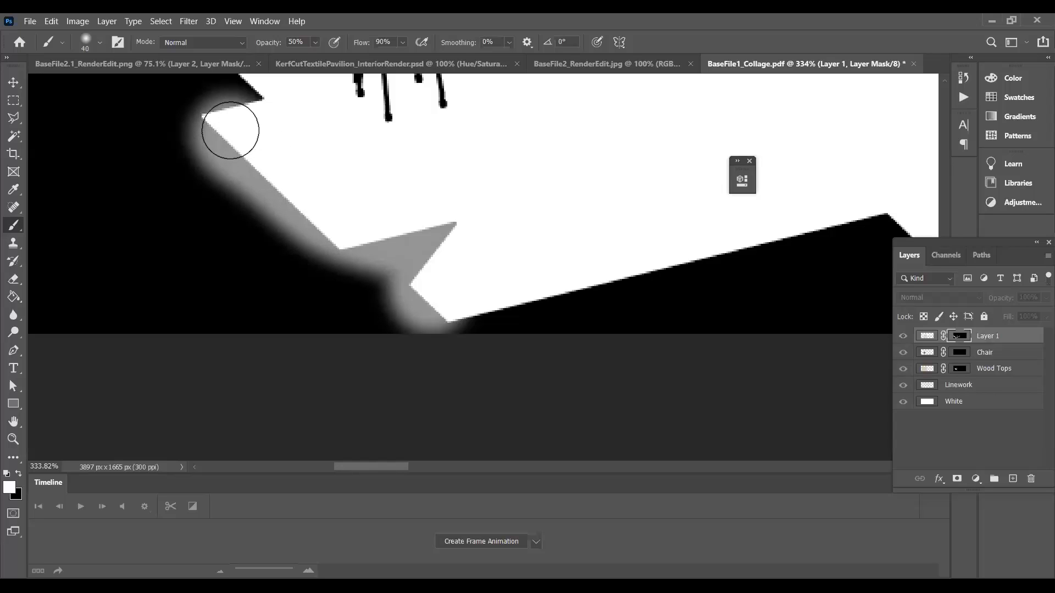
# Step: Reduce the brush to 20 px, lighten the grey band along the stepped edge, and switch the paint colour to black
pyautogui.press('[')
pyautogui.press('[')
pyautogui.press('[')
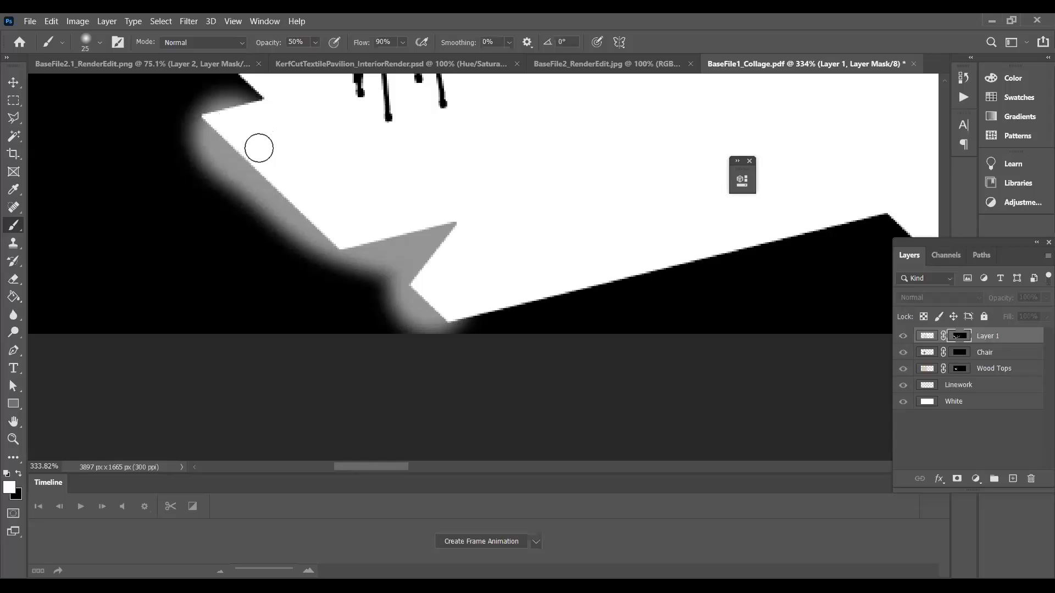
pyautogui.moveTo(259, 149)
pyautogui.mouseDown()
pyautogui.moveTo(213, 125)
pyautogui.moveTo(360, 235)
pyautogui.mouseUp()
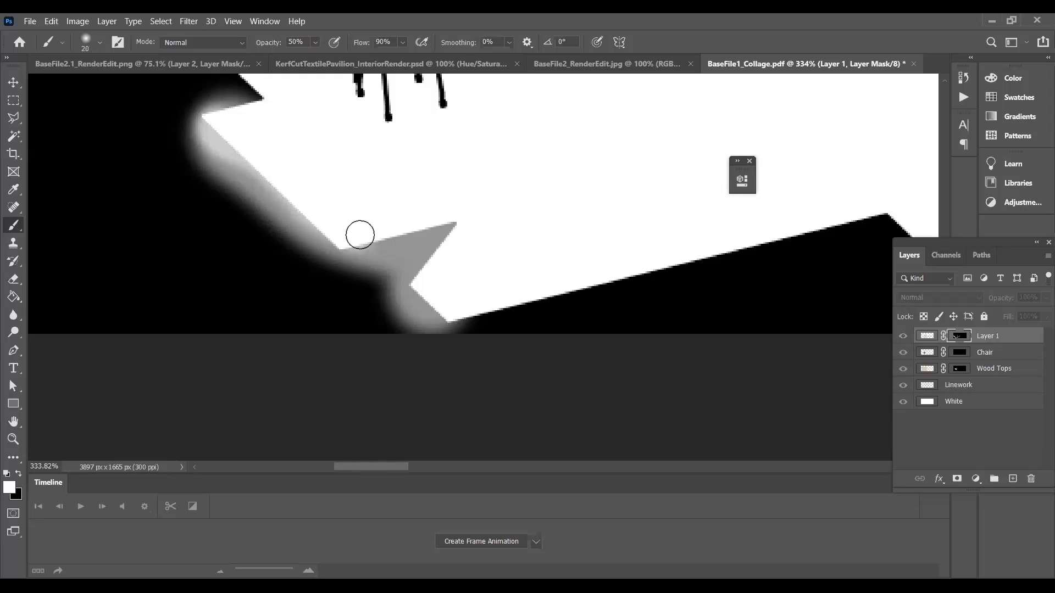
pyautogui.scroll(-5, 359, 235)
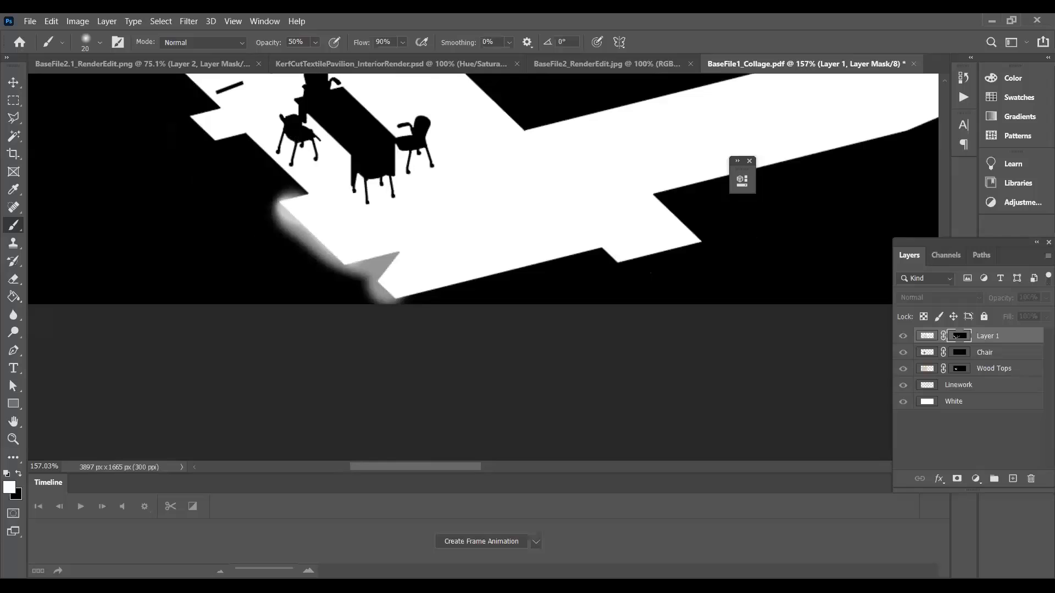
pyautogui.click(20, 474)
# Step: Try a stroke with the 200 px Eraser in the black area outside the stepped mask edge
pyautogui.press('e')
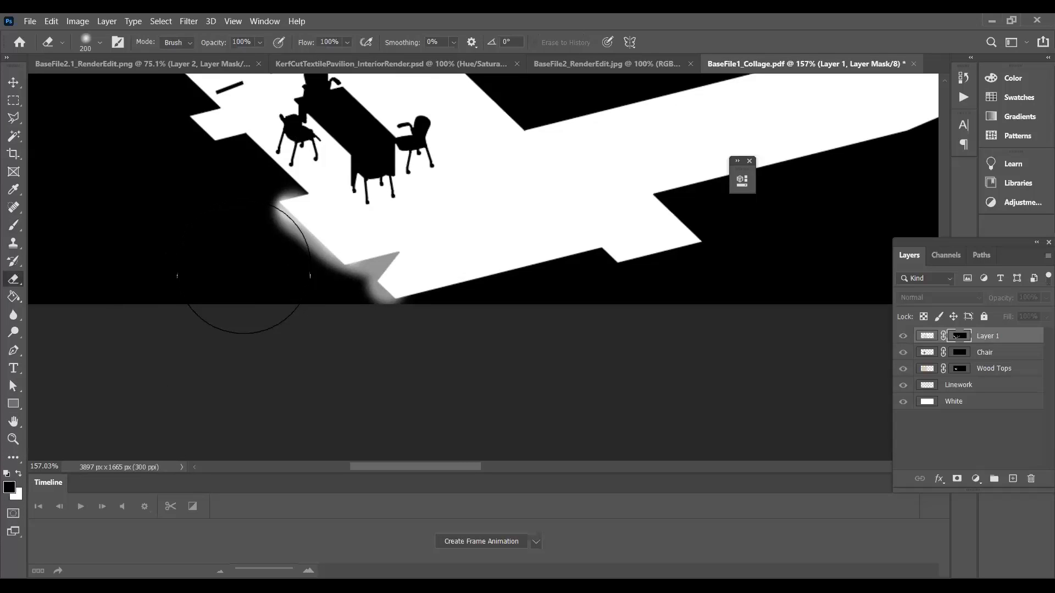
pyautogui.moveTo(236, 264); pyautogui.dragTo(226, 245)
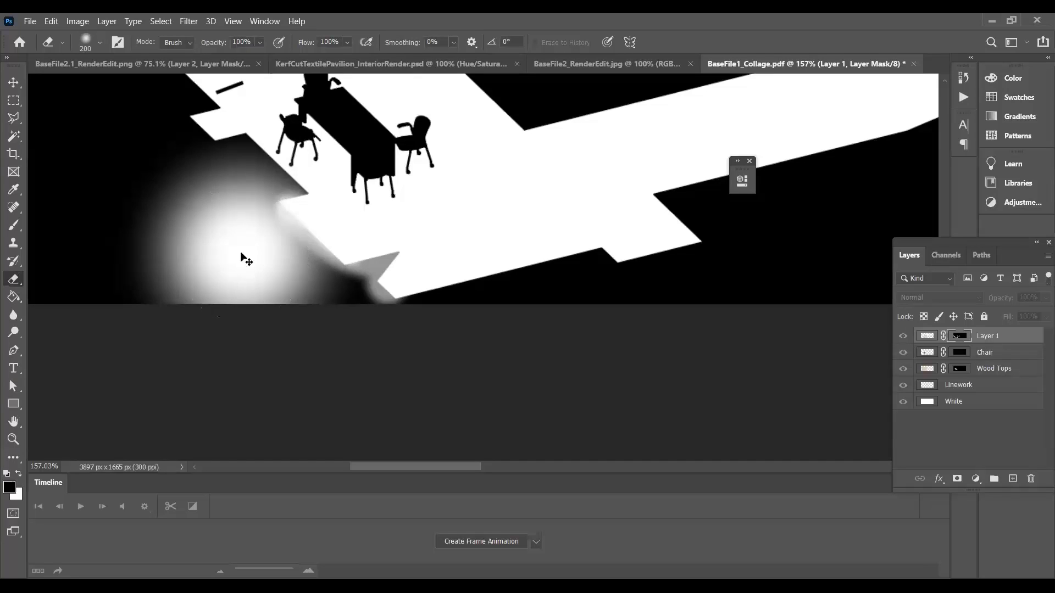
pyautogui.hotkey('ctrl', 'z')
pyautogui.press('b')
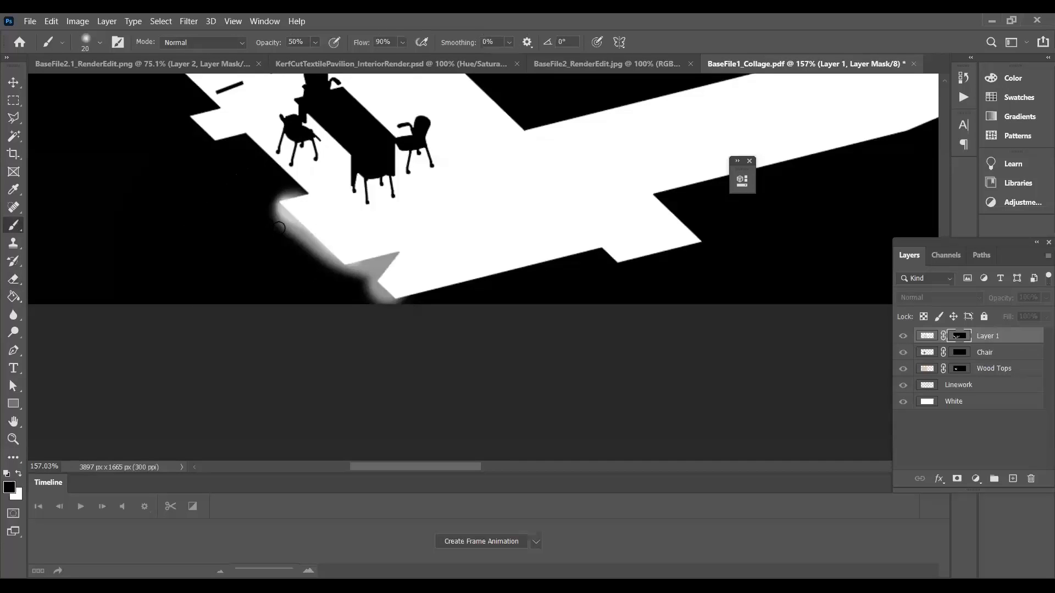
# Step: Enlarge the brush to 70 px and paint black at 50% opacity over the front corner to fade the mask's edge
pyautogui.press(']')
pyautogui.press(']')
pyautogui.press(']')
pyautogui.press(']')
pyautogui.press(']')
pyautogui.press(']')
pyautogui.press(']')
pyautogui.press(']')
pyautogui.moveTo(249, 218)
pyautogui.mouseDown()
pyautogui.moveTo(275, 214)
pyautogui.moveTo(284, 247)
pyautogui.moveTo(256, 220)
pyautogui.mouseUp()
pyautogui.moveTo(304, 286)
pyautogui.mouseDown()
pyautogui.moveTo(388, 327)
pyautogui.moveTo(449, 336)
pyautogui.moveTo(416, 325)
pyautogui.moveTo(379, 332)
pyautogui.moveTo(327, 287)
pyautogui.moveTo(288, 282)
pyautogui.mouseUp()
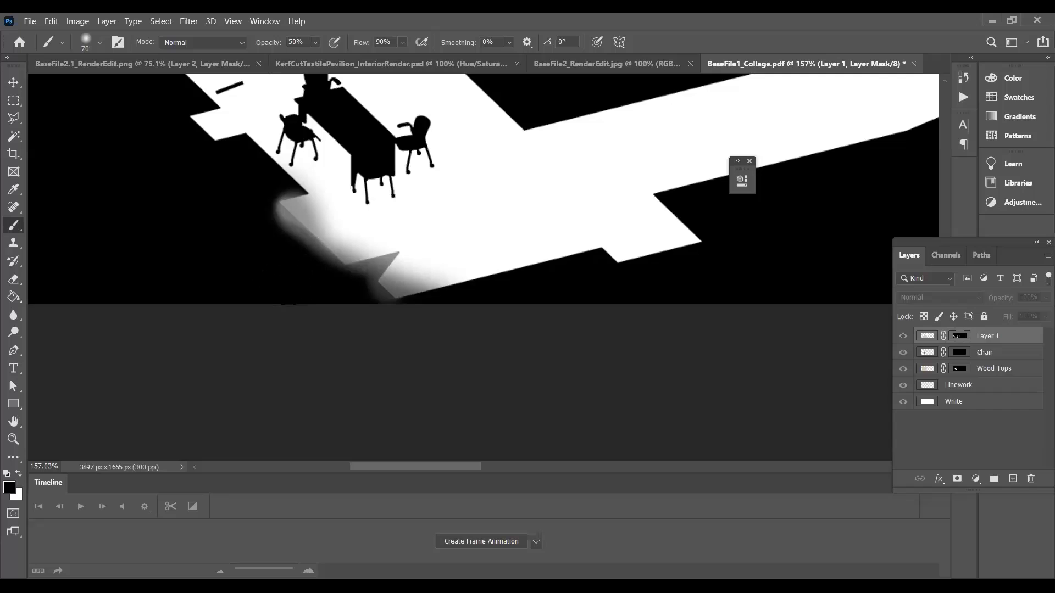
# Step: Reduce the brush to 45 px and darken the remaining grey along the faded front-corner edge of Layer 1's mask
pyautogui.moveTo(281, 226); pyautogui.dragTo(399, 313)
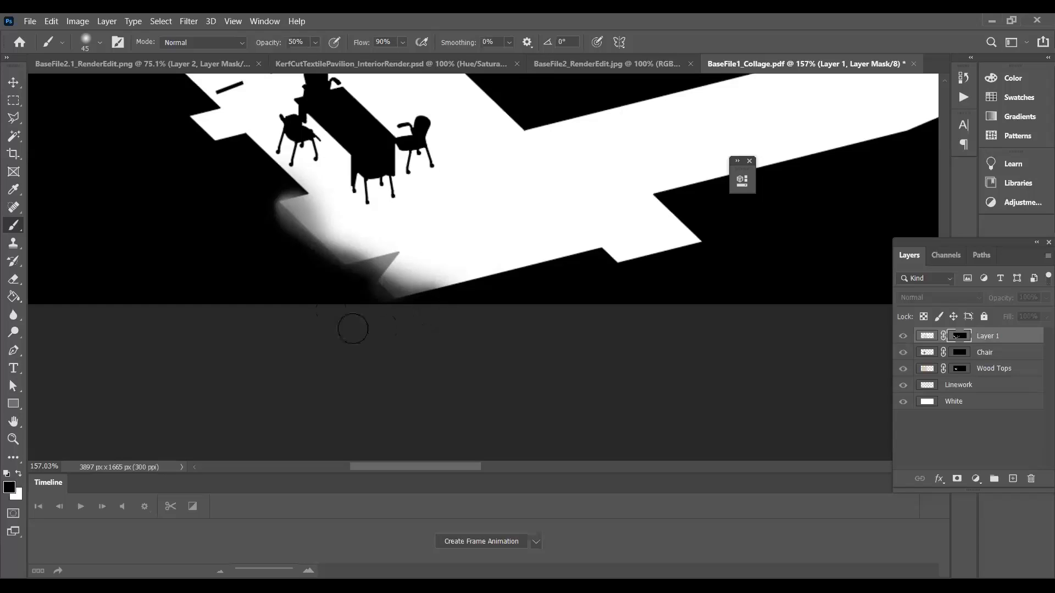
pyautogui.moveTo(281, 207); pyautogui.dragTo(292, 231)
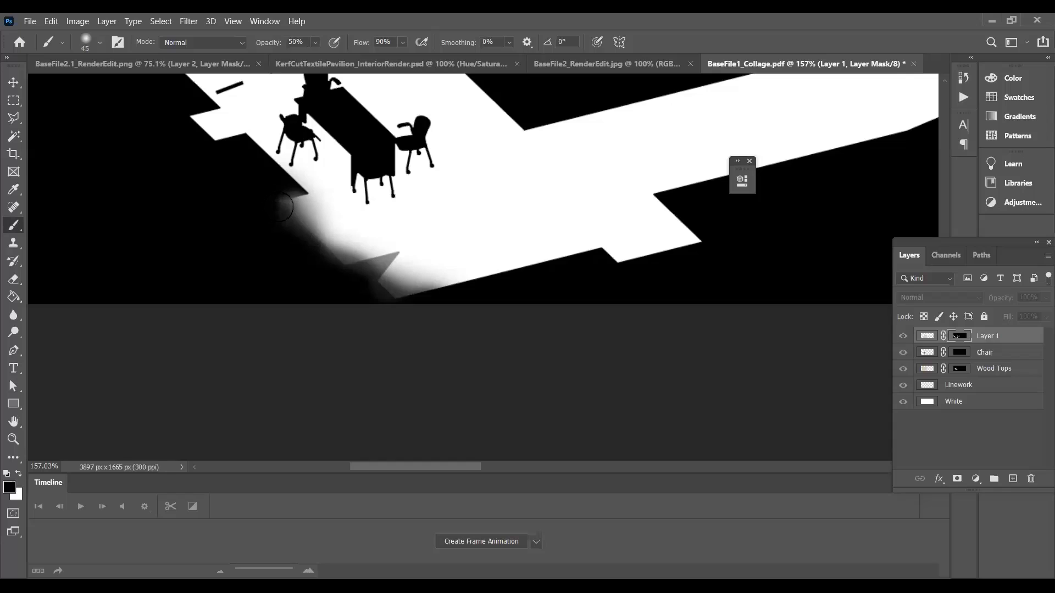
pyautogui.moveTo(281, 206); pyautogui.dragTo(290, 227)
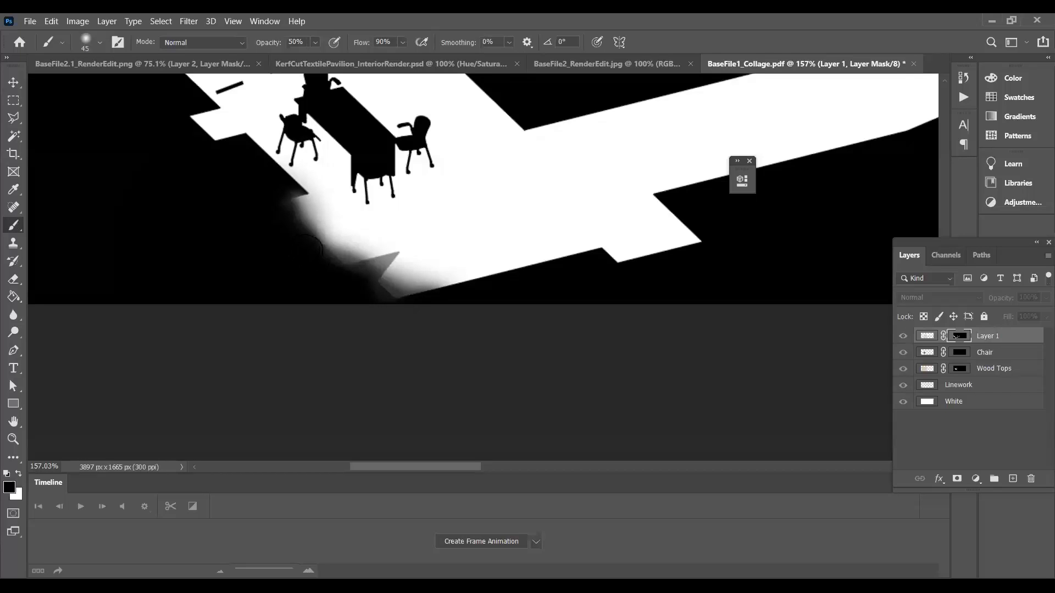
# Step: Darken the faded lower edge of Layer 1's mask with the 45 px brush and compare the mask with the drawing
pyautogui.moveTo(353, 271)
pyautogui.mouseDown()
pyautogui.moveTo(378, 295)
pyautogui.moveTo(518, 330)
pyautogui.mouseUp()
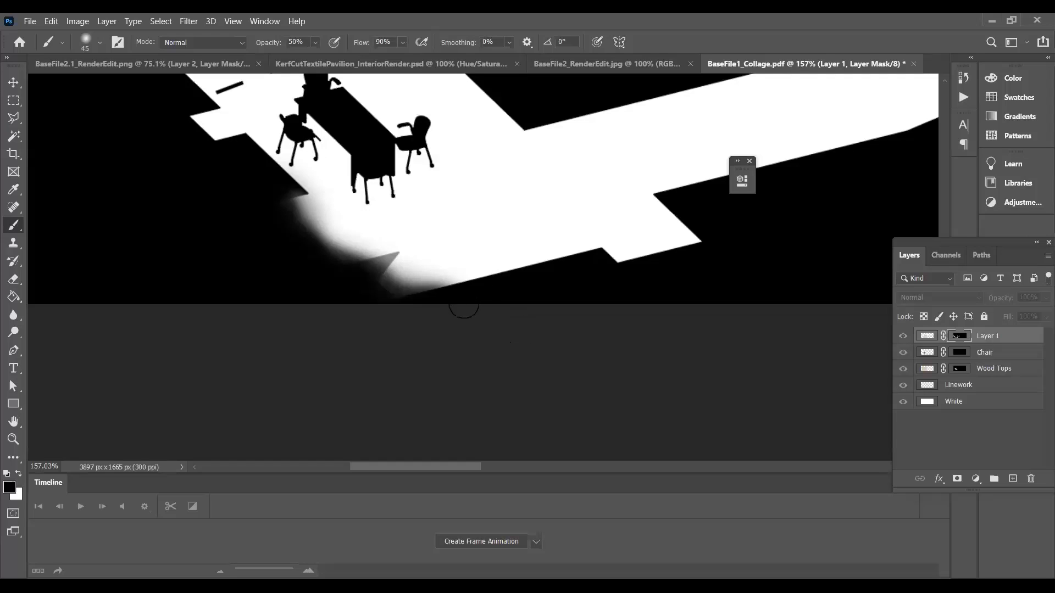
pyautogui.moveTo(420, 301); pyautogui.dragTo(471, 307)
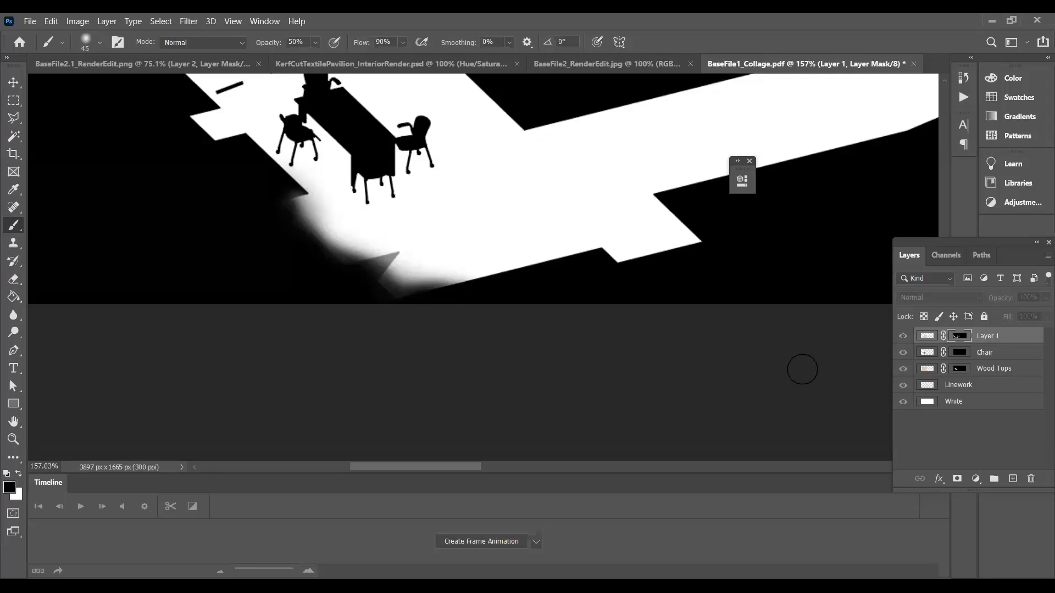
pyautogui.keyDown('alt'); pyautogui.click(960, 341); pyautogui.keyUp('alt')
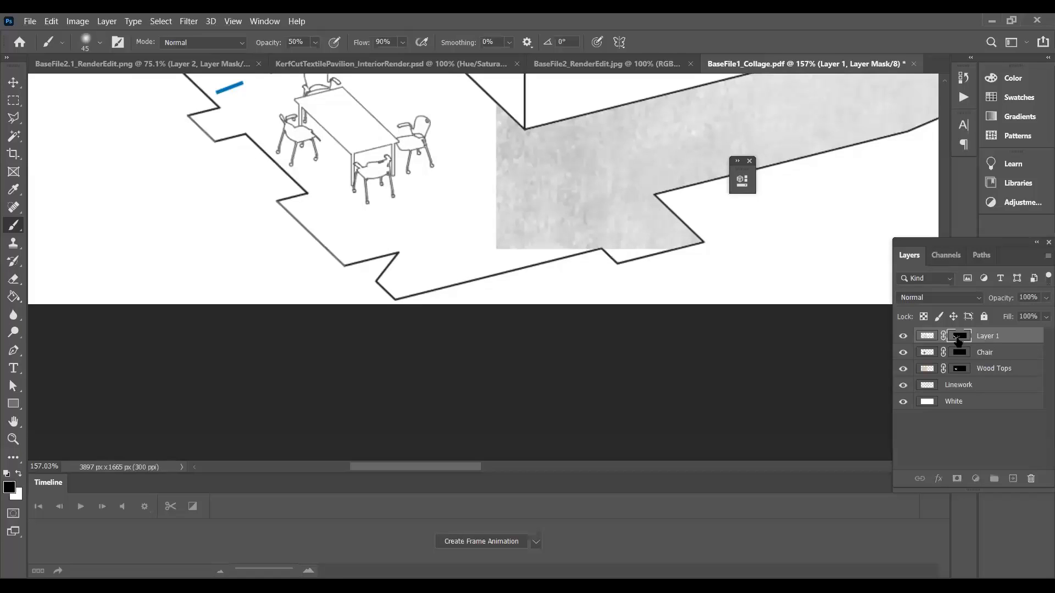
pyautogui.keyDown('alt'); pyautogui.click(958, 340); pyautogui.keyUp('alt')
pyautogui.keyDown('alt'); pyautogui.click(959, 341); pyautogui.keyUp('alt')
pyautogui.keyDown('alt'); pyautogui.click(959, 341); pyautogui.keyUp('alt')
pyautogui.keyDown('alt'); pyautogui.click(959, 341); pyautogui.keyUp('alt')
pyautogui.keyDown('alt'); pyautogui.click(958, 341); pyautogui.keyUp('alt')
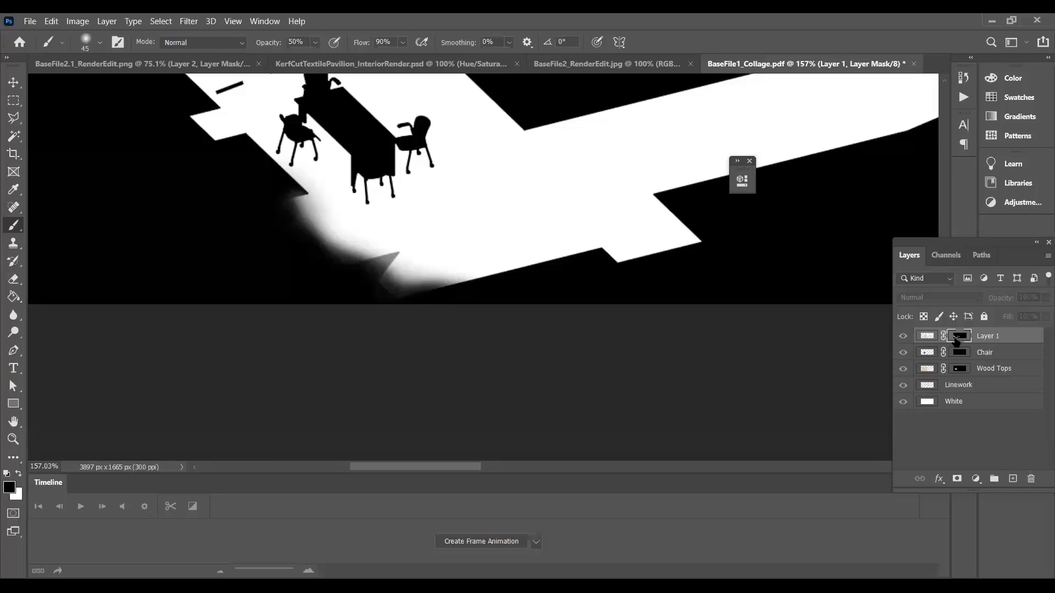
# Step: Enlarge the brush to 175 px and paint black at 50% opacity over the mask around the front table and chairs
pyautogui.press(']')
pyautogui.press(']')
pyautogui.press(']')
pyautogui.press(']')
pyautogui.press(']')
pyautogui.press(']')
pyautogui.press(']')
pyautogui.press(']')
pyautogui.press(']')
pyautogui.moveTo(431, 278)
pyautogui.mouseDown()
pyautogui.moveTo(424, 164)
pyautogui.moveTo(318, 207)
pyautogui.moveTo(357, 274)
pyautogui.moveTo(416, 207)
pyautogui.moveTo(436, 212)
pyautogui.moveTo(485, 277)
pyautogui.moveTo(562, 310)
pyautogui.moveTo(628, 327)
pyautogui.mouseUp()
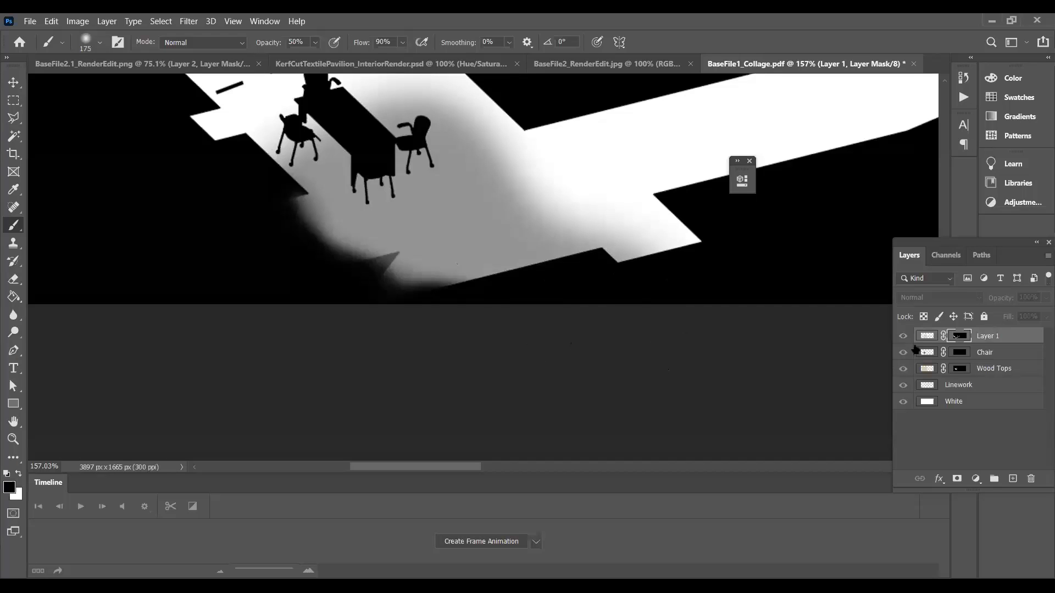
pyautogui.keyDown('alt'); pyautogui.click(959, 336); pyautogui.keyUp('alt')
pyautogui.keyDown('alt'); pyautogui.click(959, 337); pyautogui.keyUp('alt')
pyautogui.moveTo(425, 130)
pyautogui.mouseDown()
pyautogui.moveTo(419, 242)
pyautogui.moveTo(525, 321)
pyautogui.moveTo(335, 237)
pyautogui.moveTo(316, 176)
pyautogui.mouseUp()
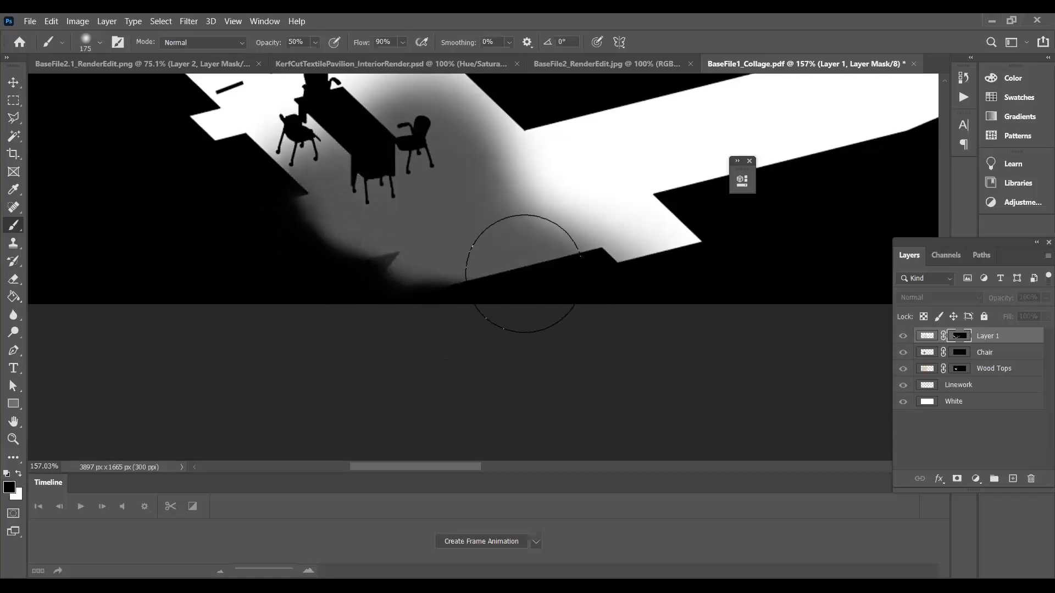
# Step: Return from the mask to the drawing and brush out the concrete texture's hard vertical edge and lower edge near the front corner
pyautogui.keyDown('alt'); pyautogui.click(956, 338); pyautogui.keyUp('alt')
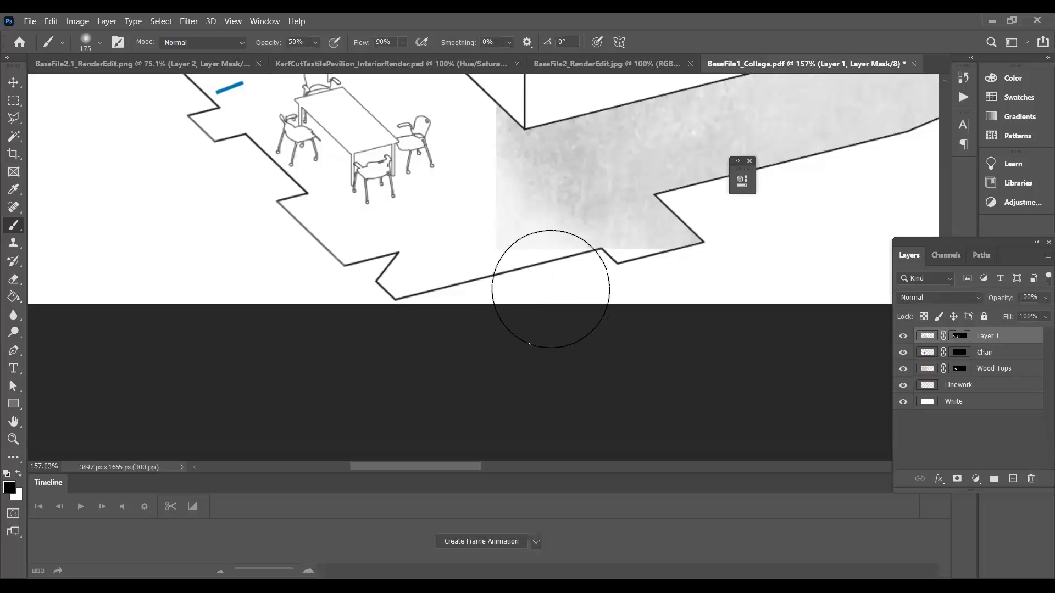
pyautogui.moveTo(440, 232)
pyautogui.mouseDown()
pyautogui.moveTo(450, 178)
pyautogui.moveTo(443, 99)
pyautogui.moveTo(448, 172)
pyautogui.moveTo(450, 123)
pyautogui.moveTo(442, 149)
pyautogui.moveTo(461, 172)
pyautogui.moveTo(473, 235)
pyautogui.moveTo(598, 313)
pyautogui.mouseUp()
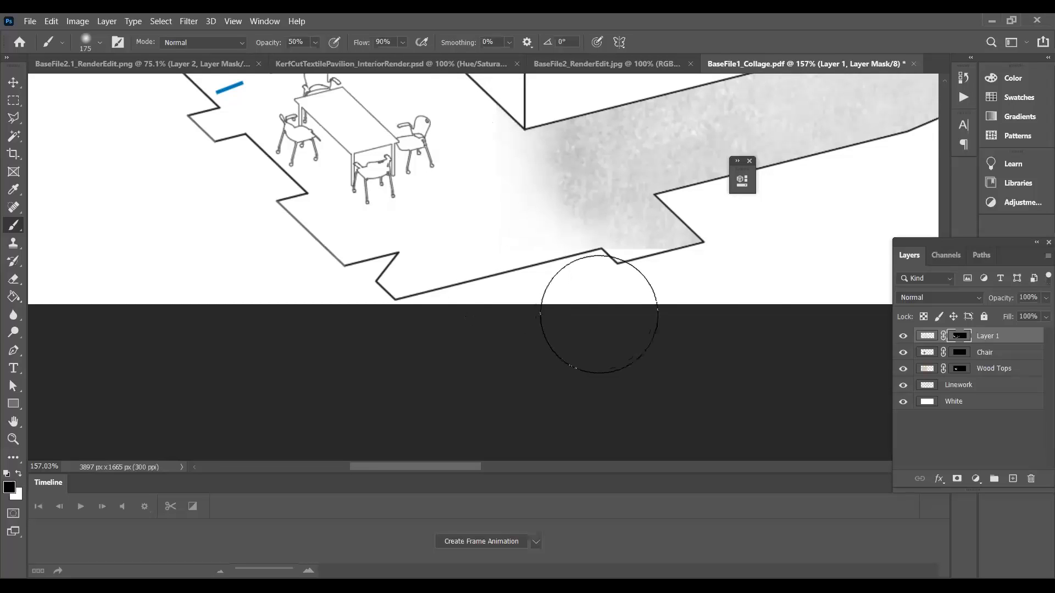
pyautogui.moveTo(674, 303)
pyautogui.mouseDown()
pyautogui.moveTo(747, 312)
pyautogui.moveTo(650, 309)
pyautogui.moveTo(611, 290)
pyautogui.moveTo(731, 316)
pyautogui.mouseUp()
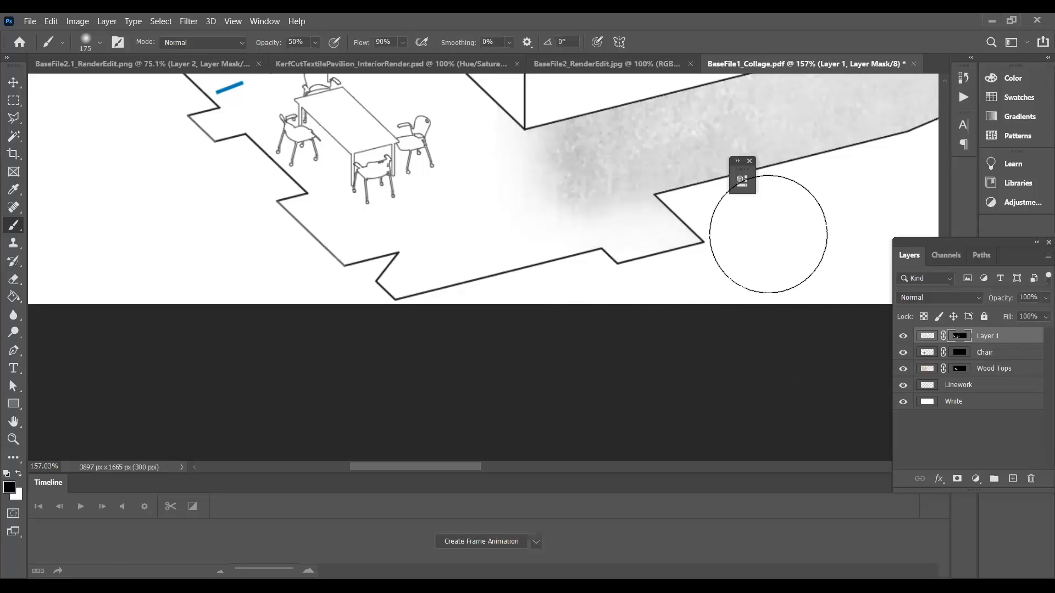
# Step: Review the faded concrete floor across the whole drawing and up close around the wood-topped tables
pyautogui.scroll(-5, 372, 115)
pyautogui.scroll(-3, 448, 224)
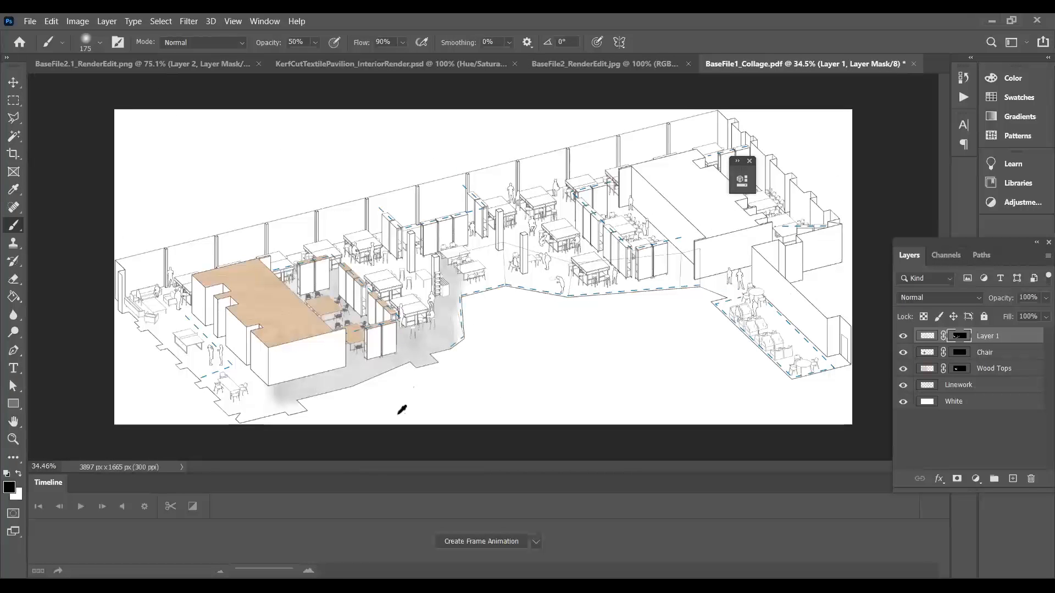
pyautogui.scroll(4, 434, 368)
pyautogui.scroll(-4, 546, 252)
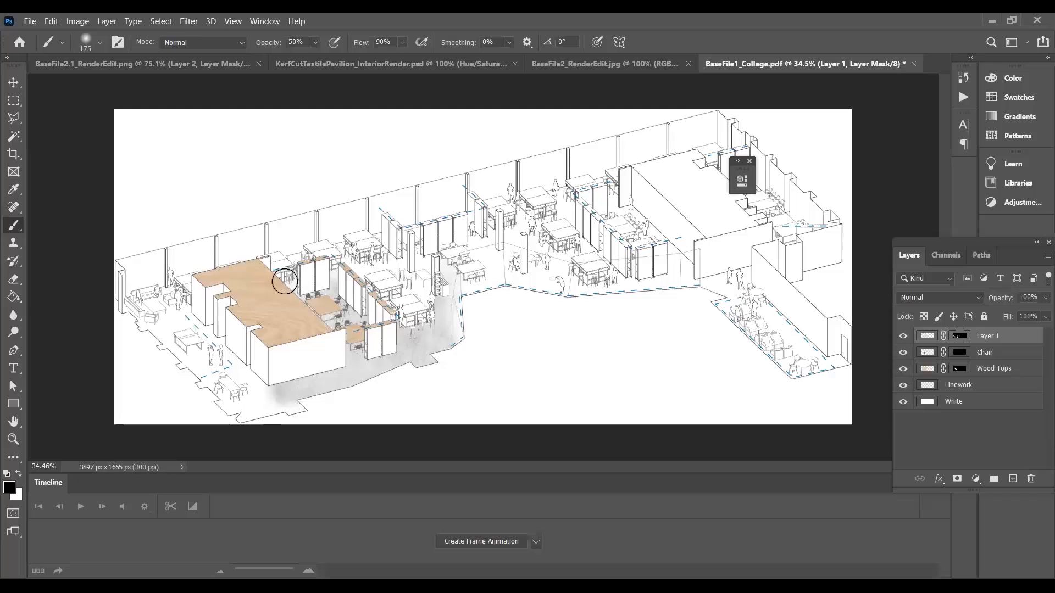
pyautogui.scroll(-2, 377, 290)
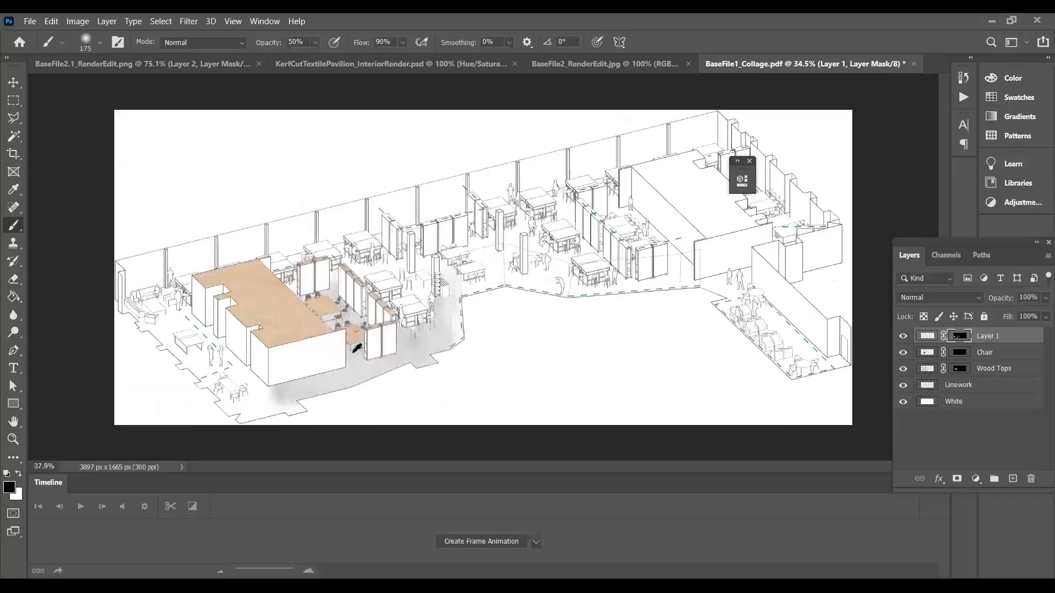
pyautogui.scroll(6, 354, 342)
pyautogui.scroll(1, 317, 241)
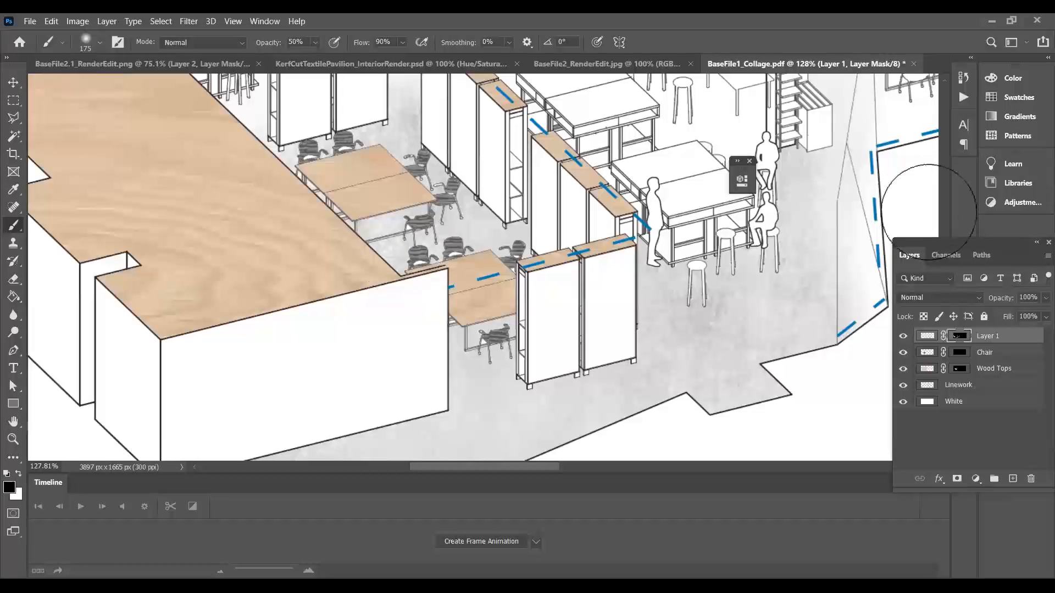
# Step: Add a new empty layer above Layer 1, then make the Linework layer active
pyautogui.click(928, 337)
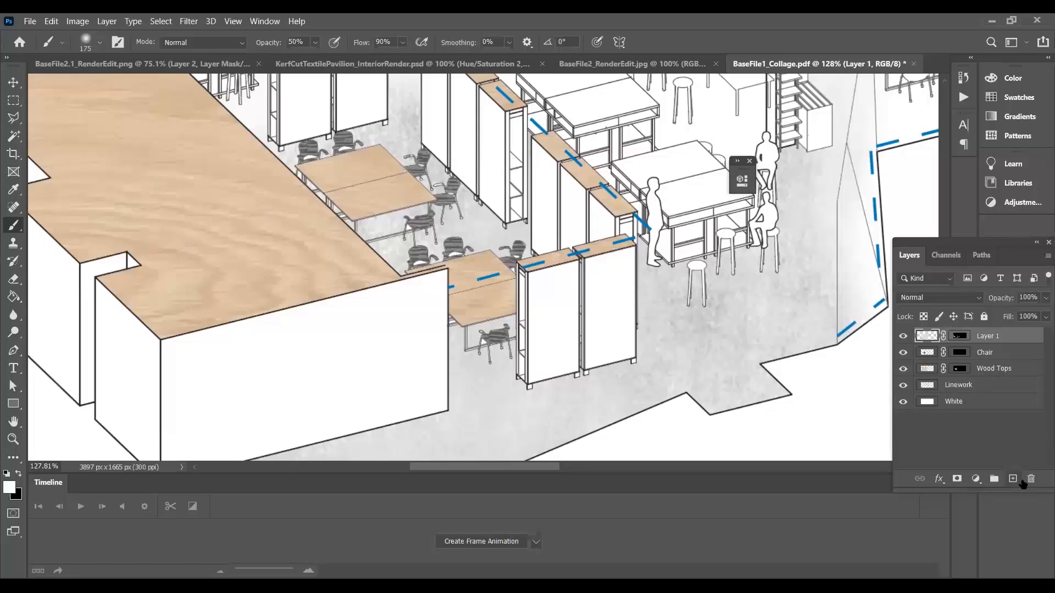
pyautogui.click(1013, 479)
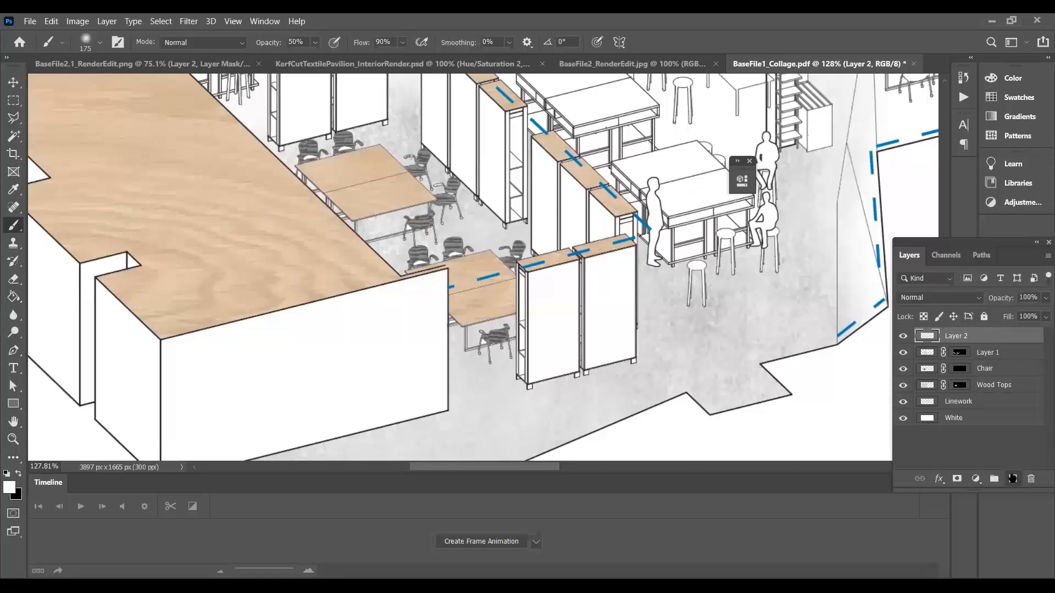
pyautogui.click(968, 403)
pyautogui.scroll(11, 299, 189)
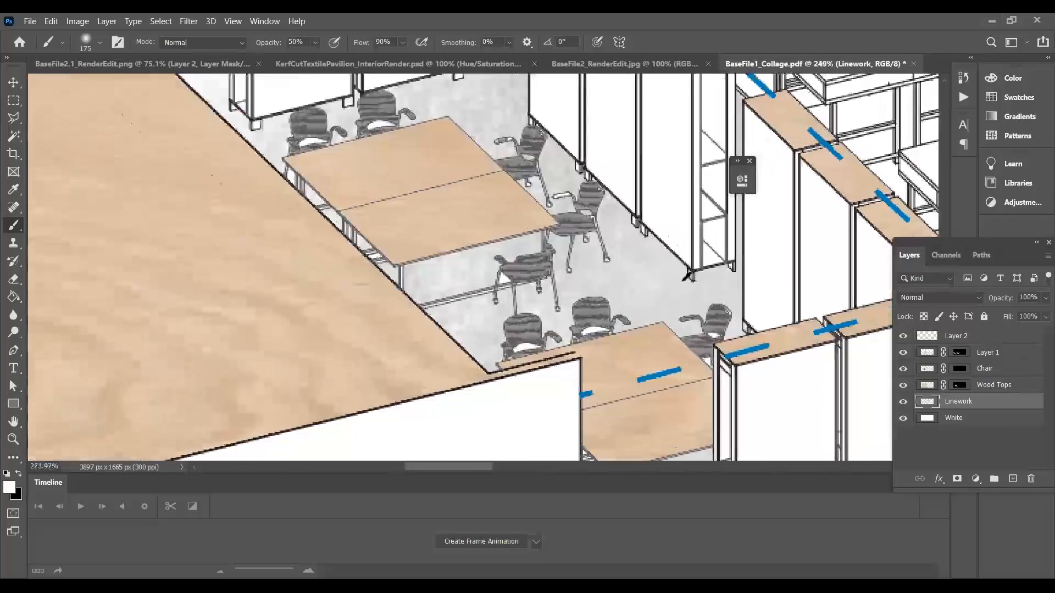
pyautogui.click(13, 118)
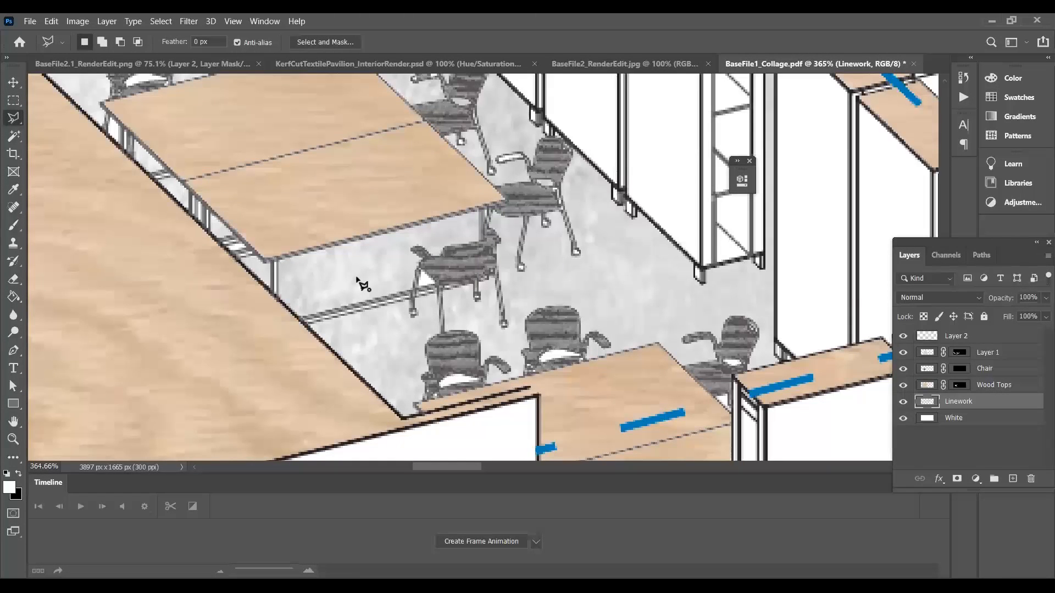
pyautogui.hscroll(5, 385, 277)
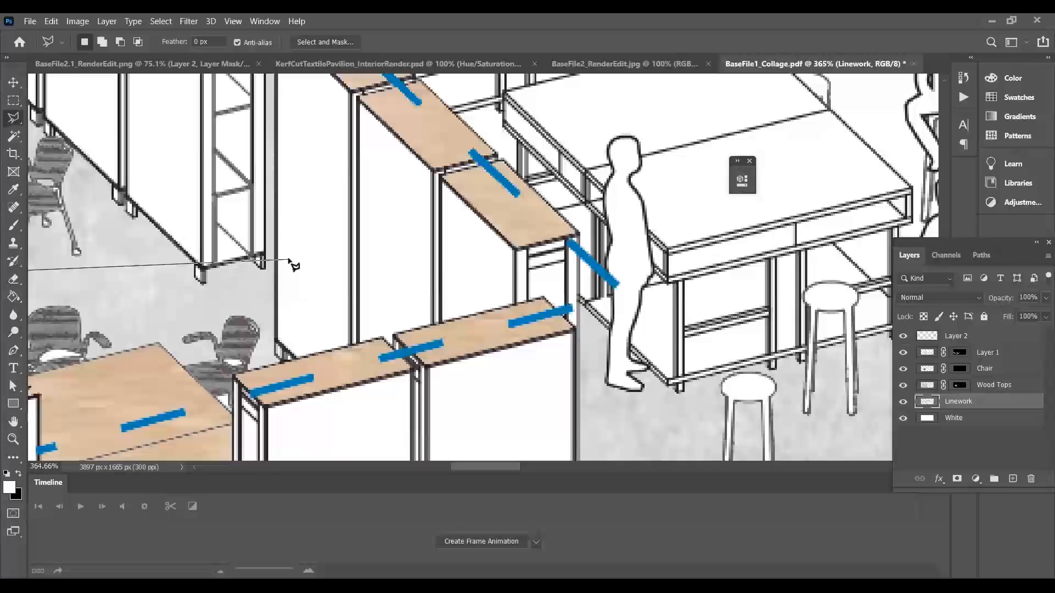
pyautogui.doubleClick(288, 259)
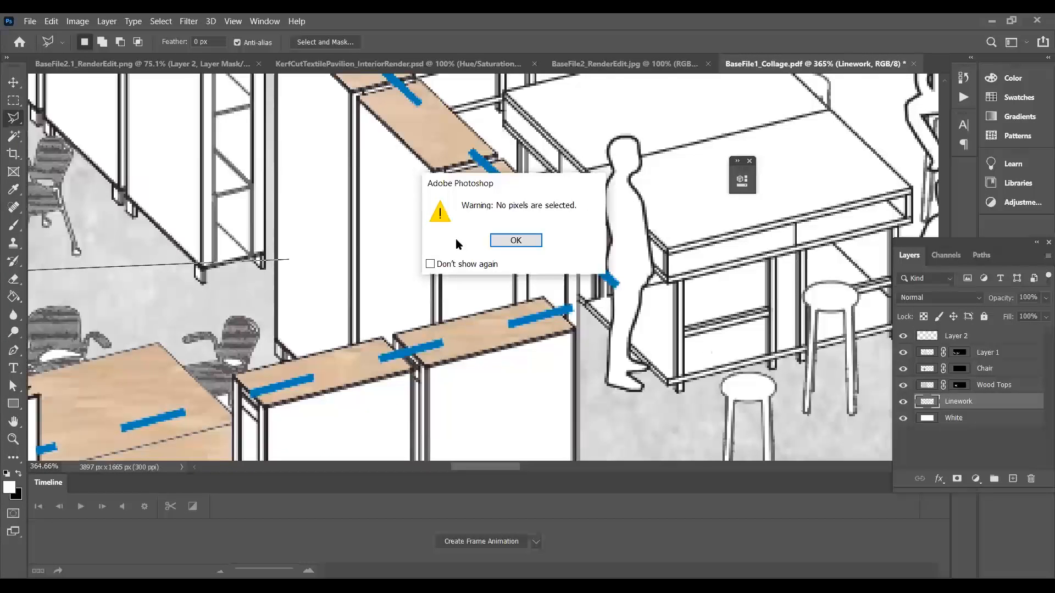
pyautogui.press('Return')
pyautogui.scroll(-2, 766, 349)
pyautogui.scroll(-5, 654, 332)
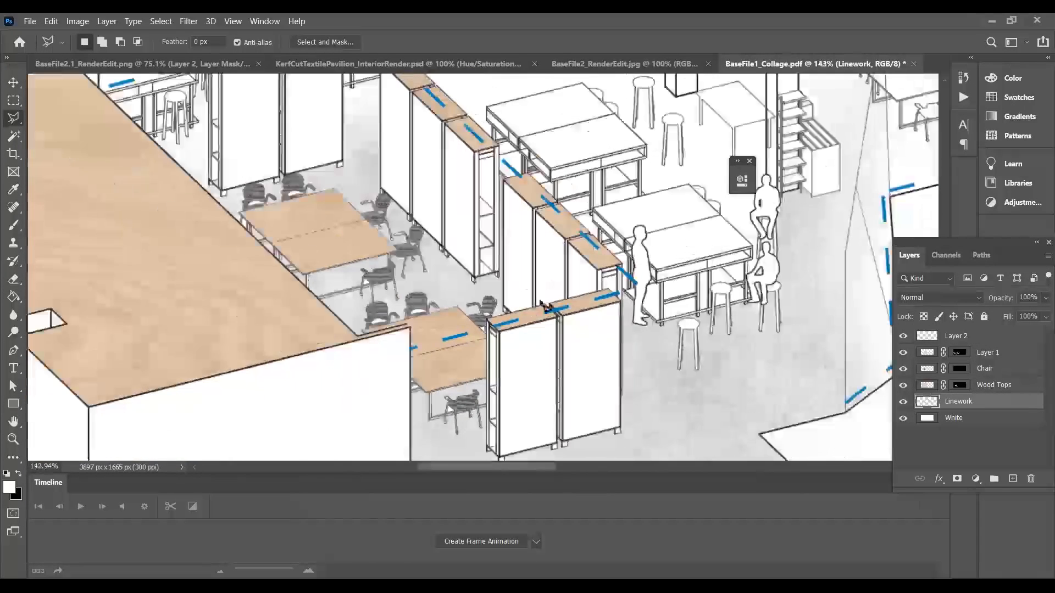
# Step: Select the floor areas and chairs around the wood-topped meeting table on the Linework layer with the Magic Wand
pyautogui.scroll(3, 142, 203)
pyautogui.click(13, 135)
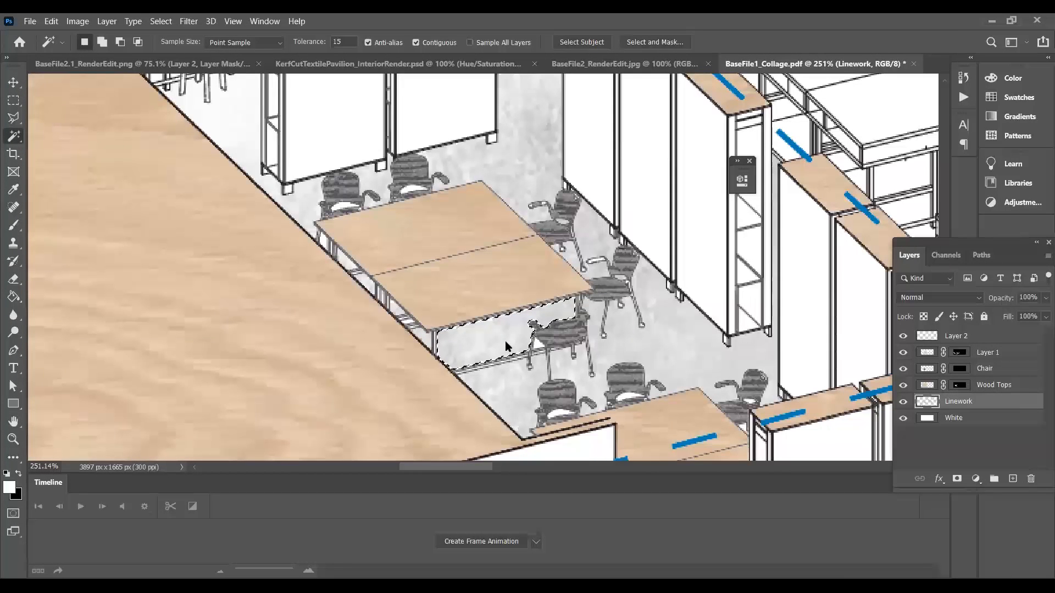
pyautogui.press('shift')
pyautogui.keyDown('shift'); pyautogui.click(631, 352); pyautogui.keyUp('shift')
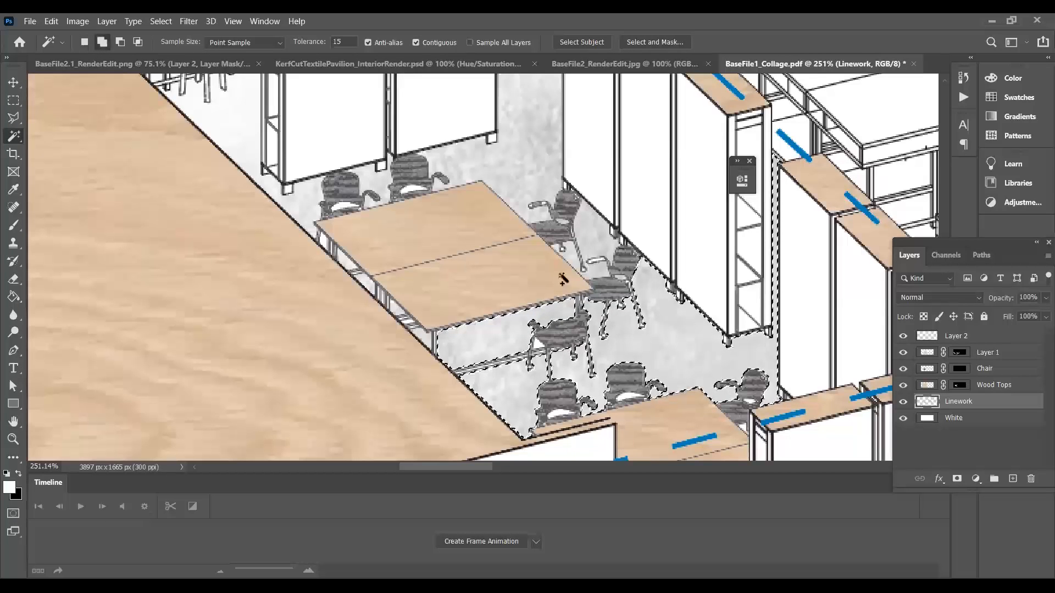
pyautogui.keyDown('shift'); pyautogui.click(571, 326); pyautogui.keyUp('shift')
pyautogui.keyDown('shift'); pyautogui.click(601, 300); pyautogui.keyUp('shift')
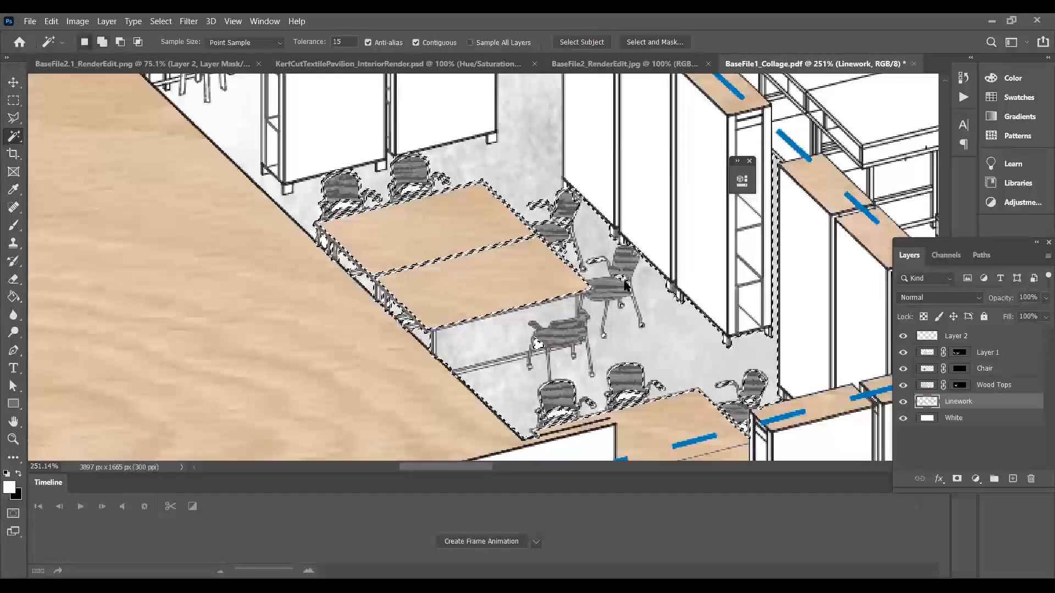
pyautogui.keyDown('shift'); pyautogui.click(596, 263); pyautogui.keyUp('shift')
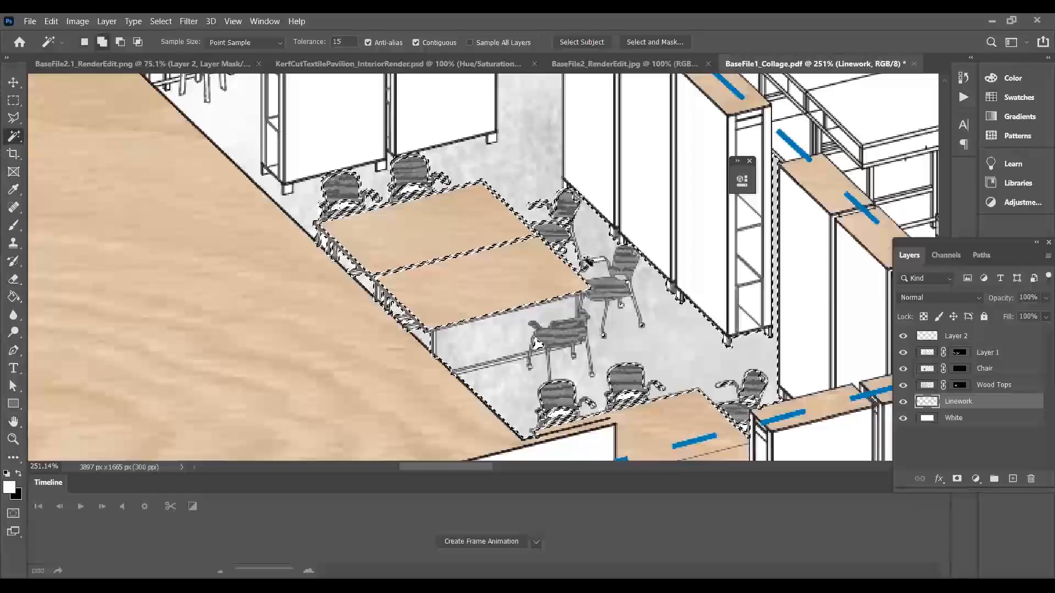
# Step: Subtract the two front chairs below the meeting table, with their seats and armrests, from the Magic Wand selection
pyautogui.scroll(4, 590, 263)
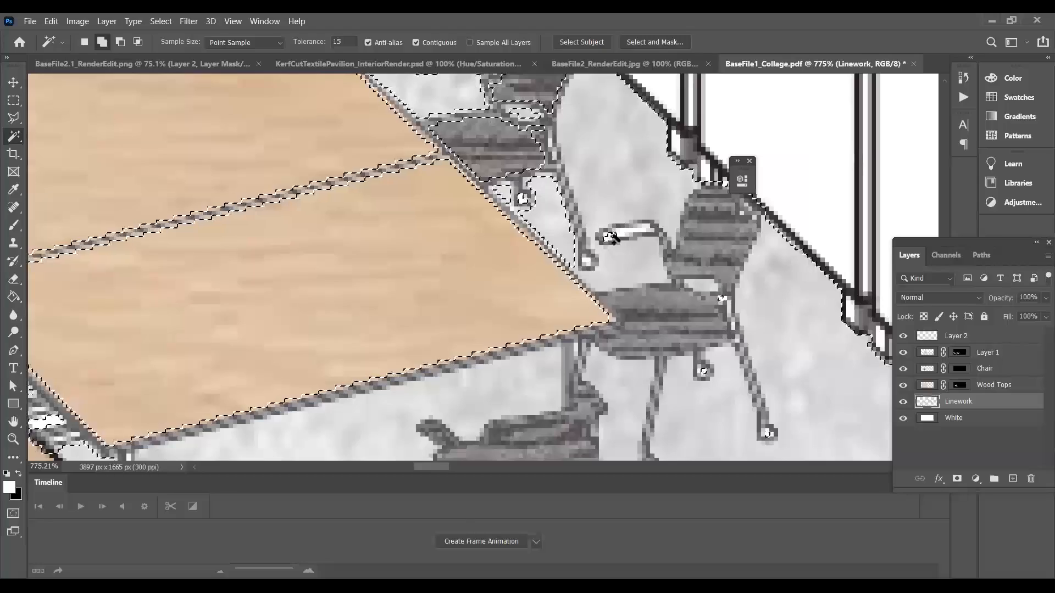
pyautogui.scroll(-5, 601, 246)
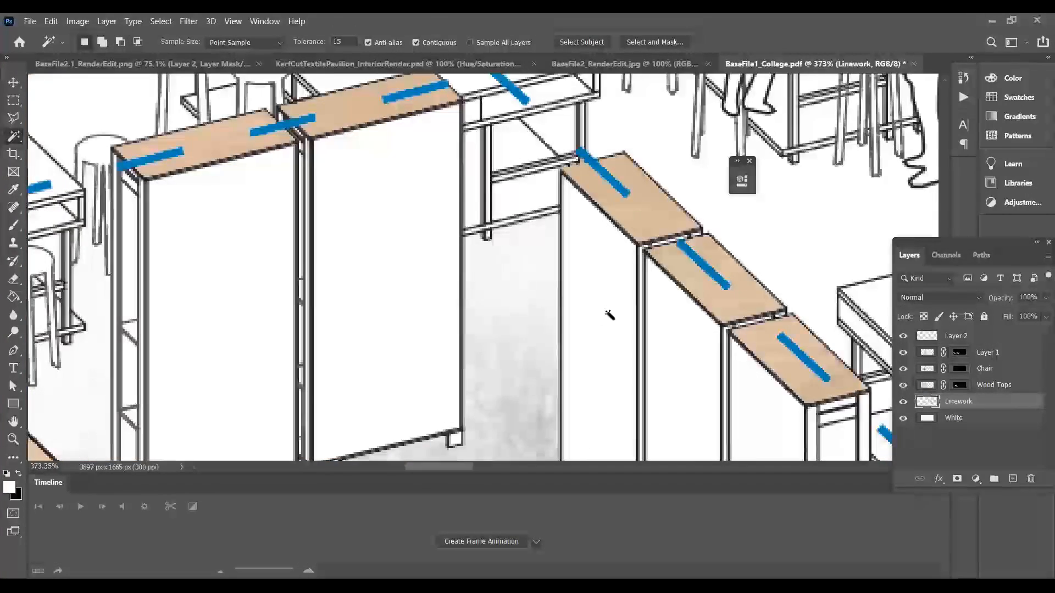
pyautogui.scroll(-8, 552, 296)
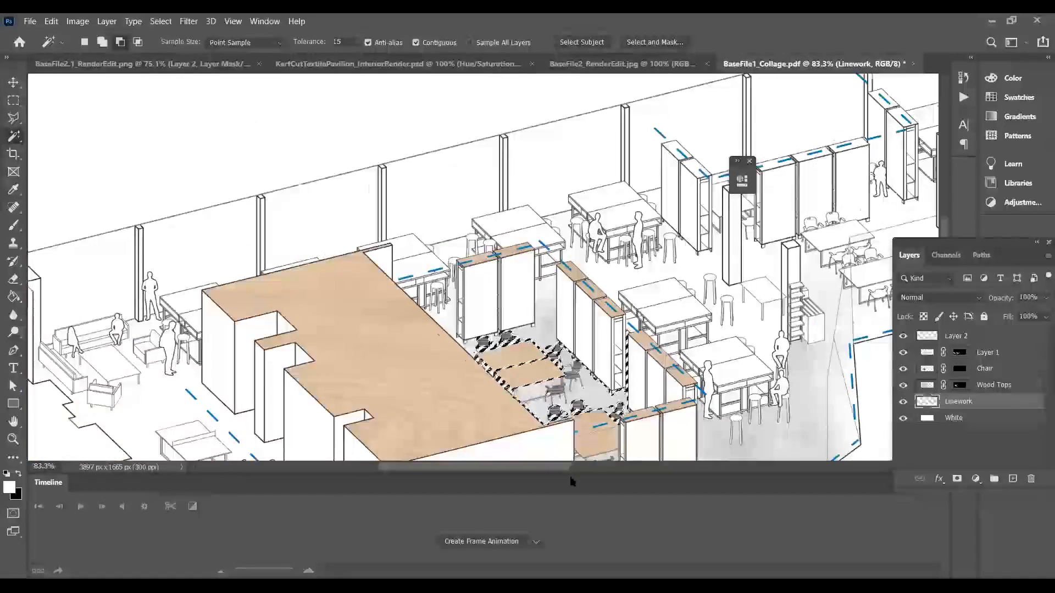
pyautogui.scroll(5, 552, 328)
pyautogui.scroll(-10, 547, 193)
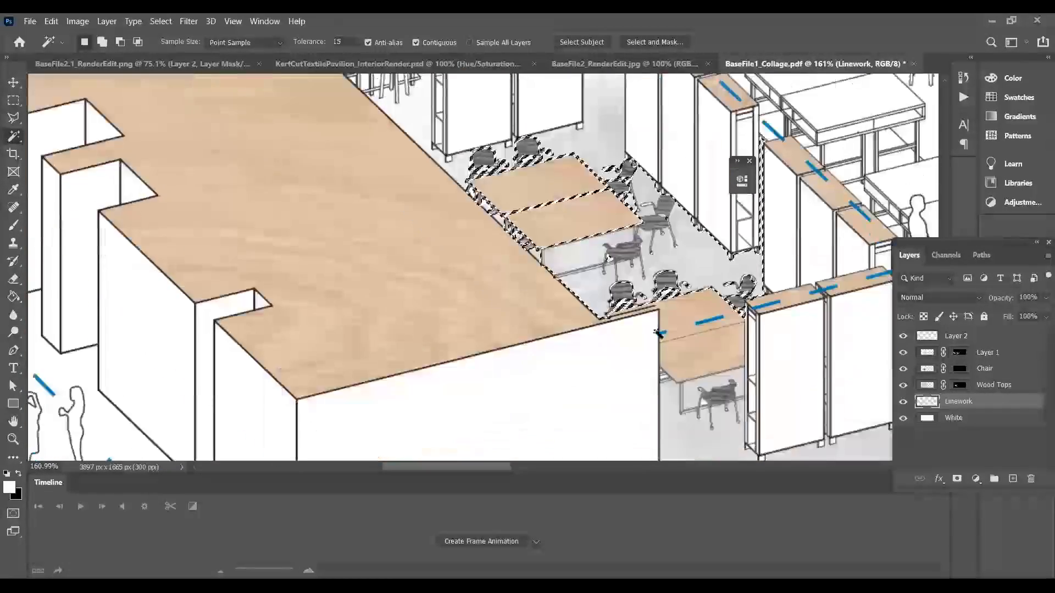
pyautogui.scroll(2, 675, 227)
pyautogui.scroll(6, 675, 227)
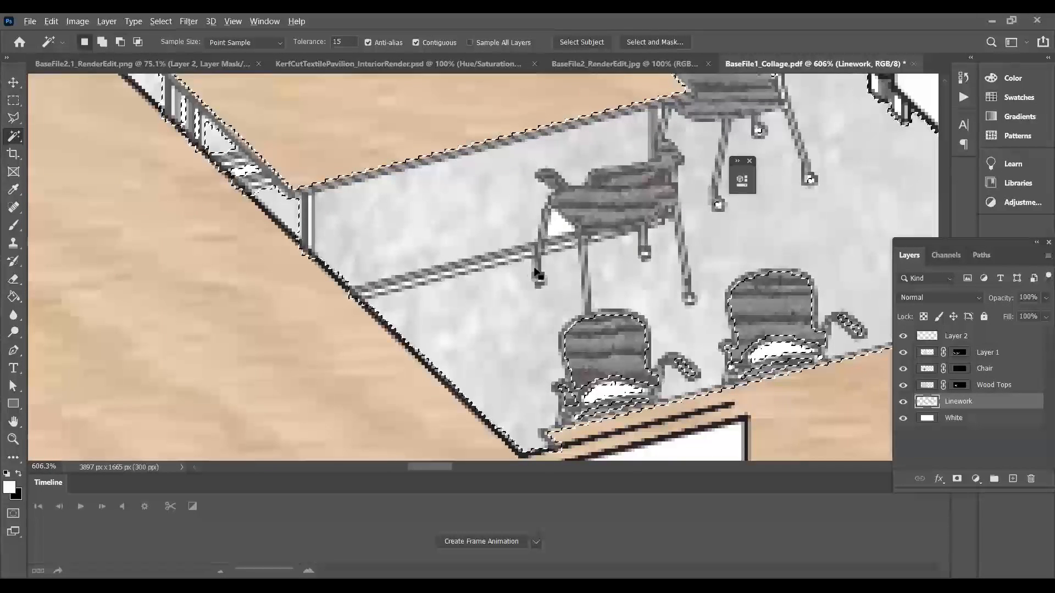
pyautogui.keyDown('shift'); pyautogui.click(595, 347); pyautogui.keyUp('shift')
pyautogui.keyDown('shift'); pyautogui.click(796, 307); pyautogui.keyUp('shift')
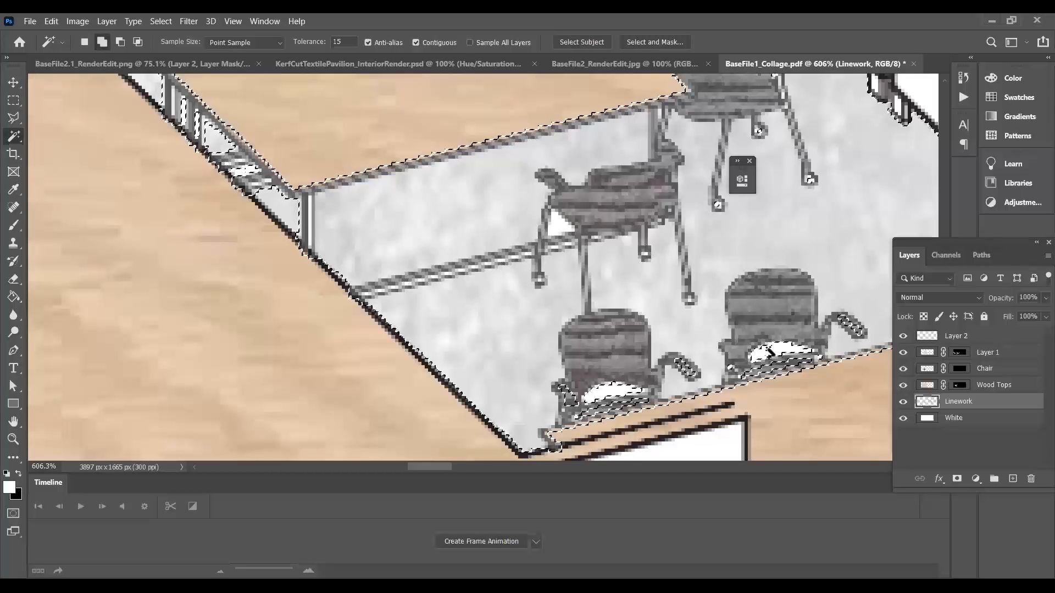
pyautogui.keyDown('shift'); pyautogui.click(855, 331); pyautogui.keyUp('shift')
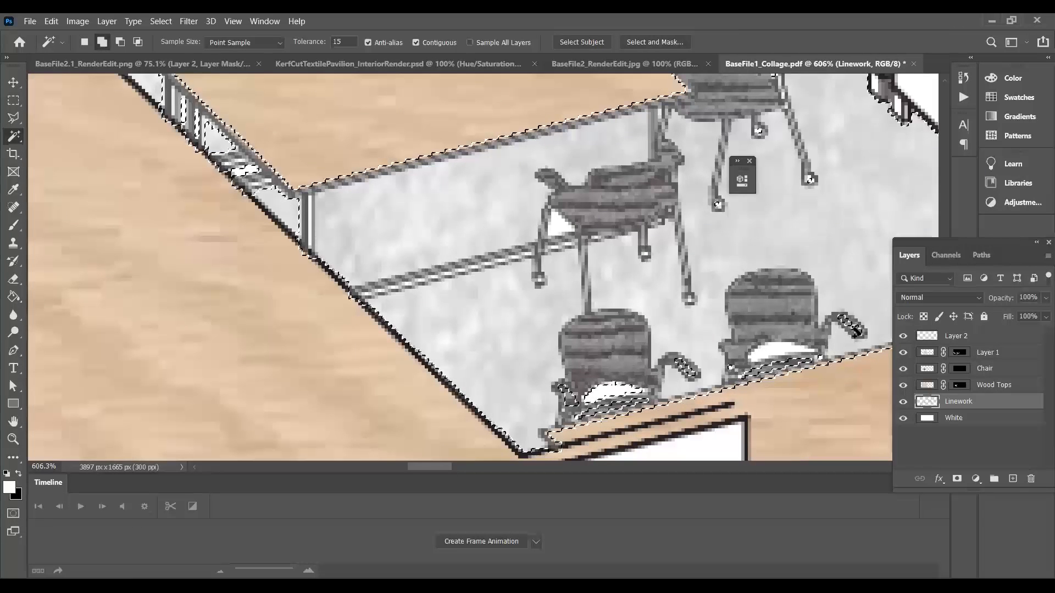
pyautogui.keyDown('shift'); pyautogui.click(788, 370); pyautogui.keyUp('shift')
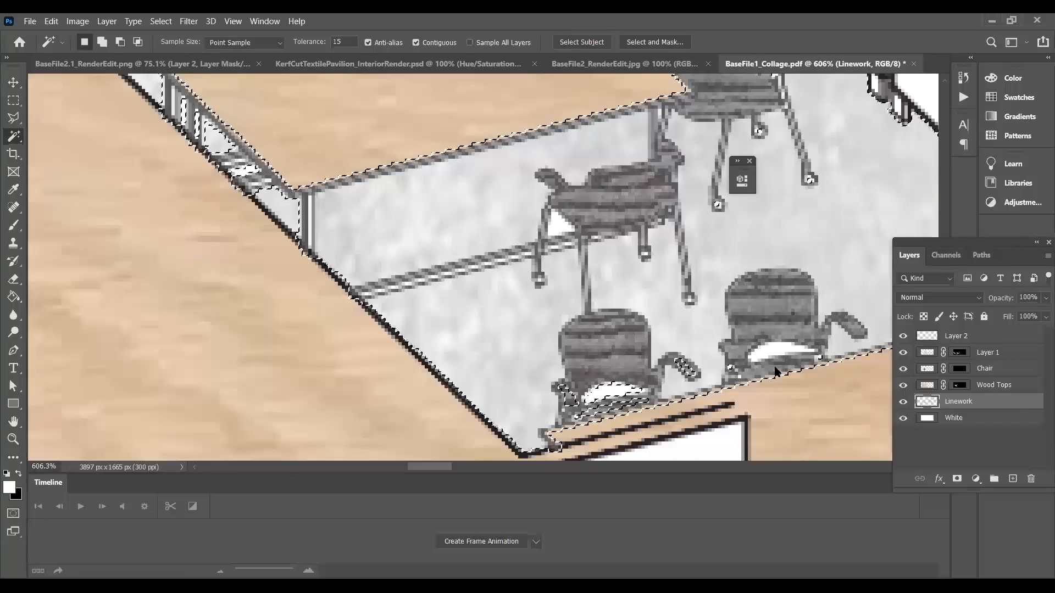
pyautogui.keyDown('shift'); pyautogui.click(619, 391); pyautogui.keyUp('shift')
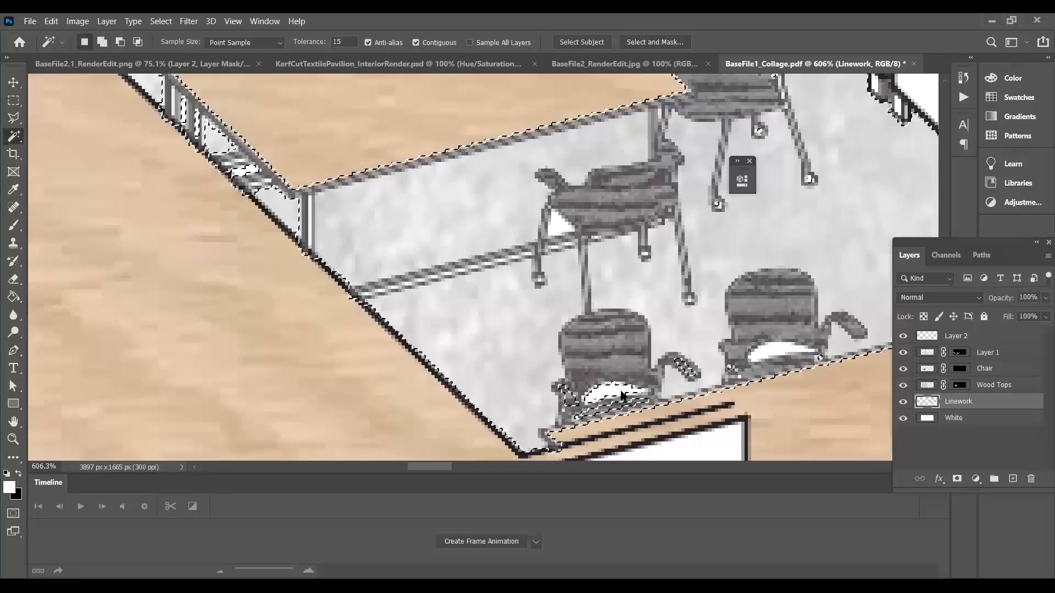
pyautogui.keyDown('shift'); pyautogui.click(688, 371); pyautogui.keyUp('shift')
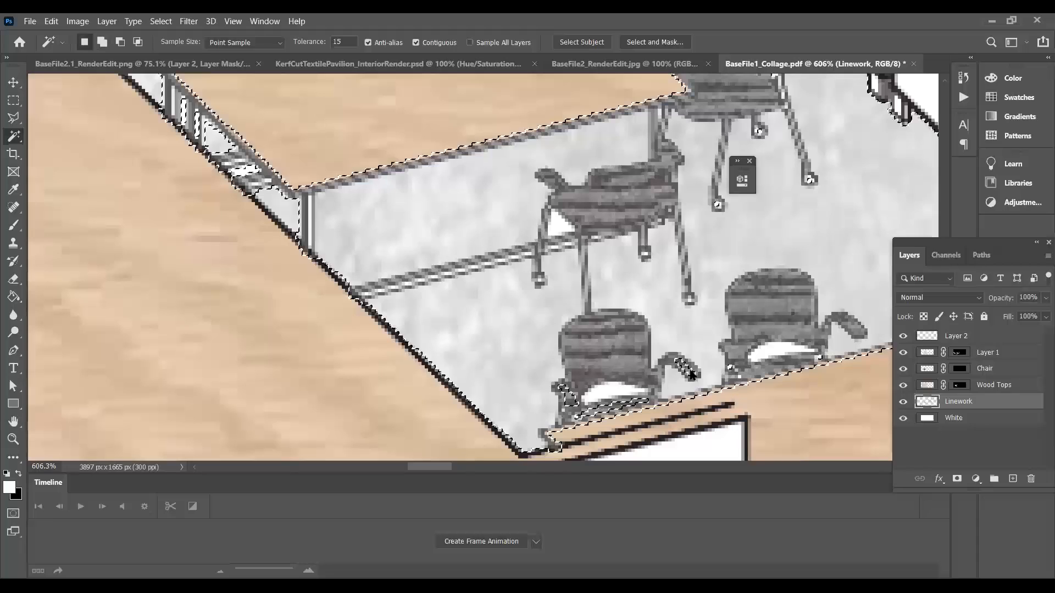
pyautogui.keyDown('shift'); pyautogui.click(568, 392); pyautogui.keyUp('shift')
# Step: Subtract the floor along the tall cabinets and the chairs at the meeting table's cabinet-side end from the selection with the Polygonal Lasso
pyautogui.keyDown('alt'); pyautogui.scroll(-4, 522, 401); pyautogui.keyUp('alt')
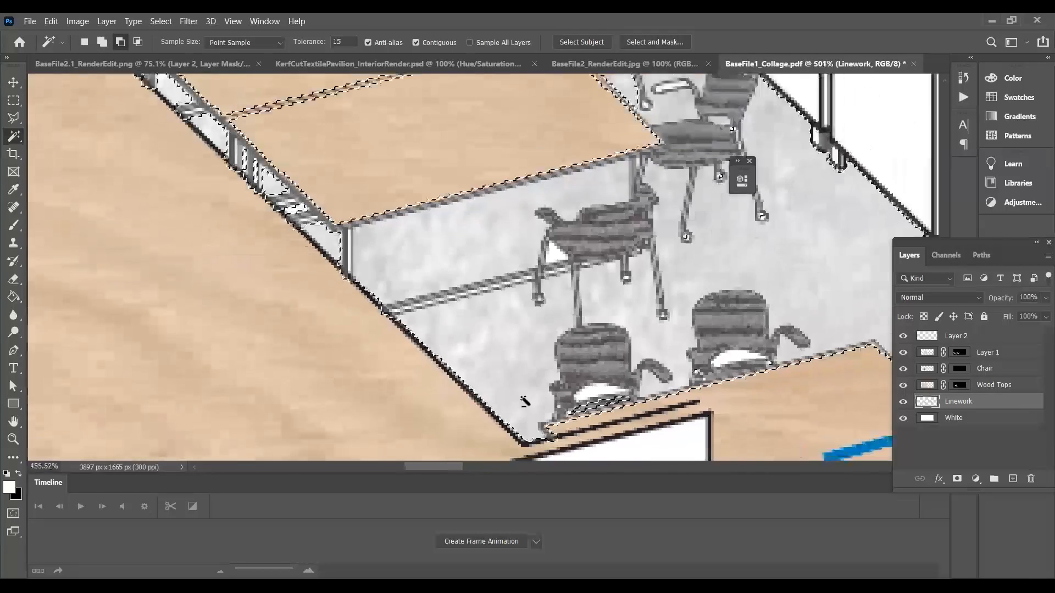
pyautogui.keyDown('alt'); pyautogui.scroll(-2, 494, 382); pyautogui.keyUp('alt')
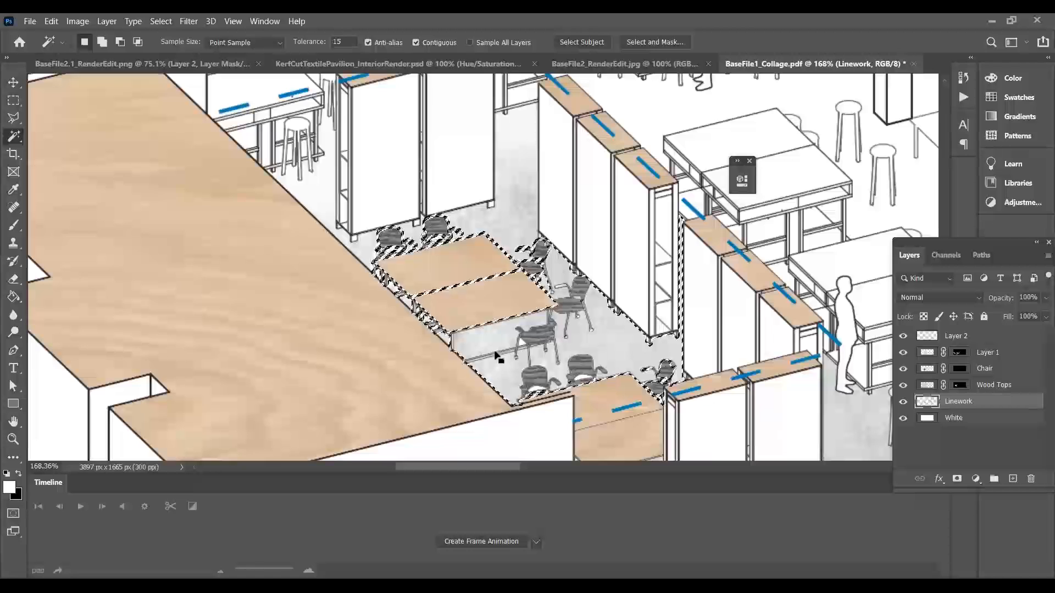
pyautogui.click(13, 117)
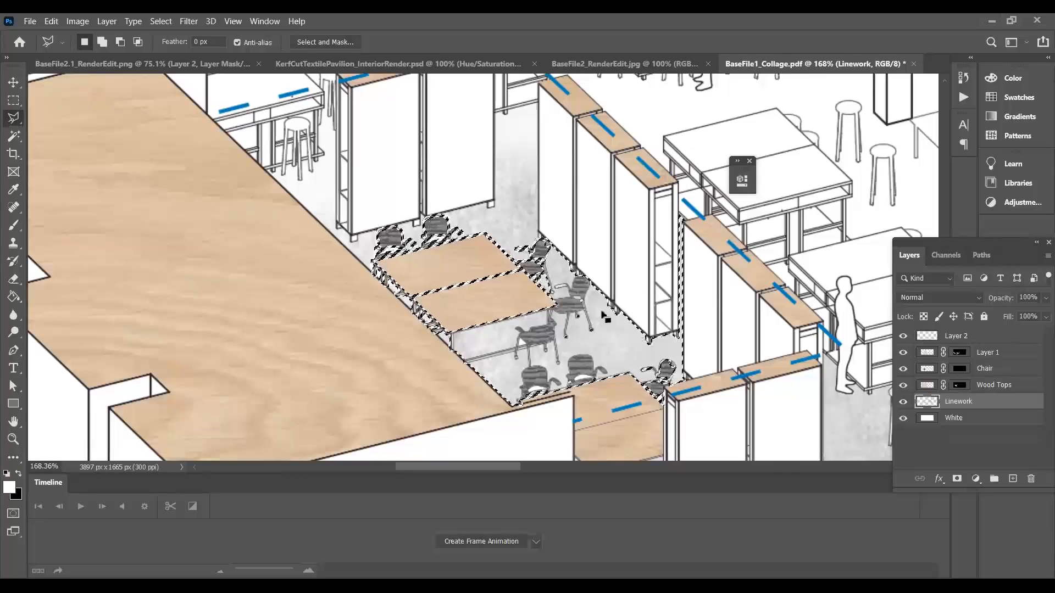
pyautogui.keyDown('shift'); pyautogui.click(602, 334); pyautogui.keyUp('shift')
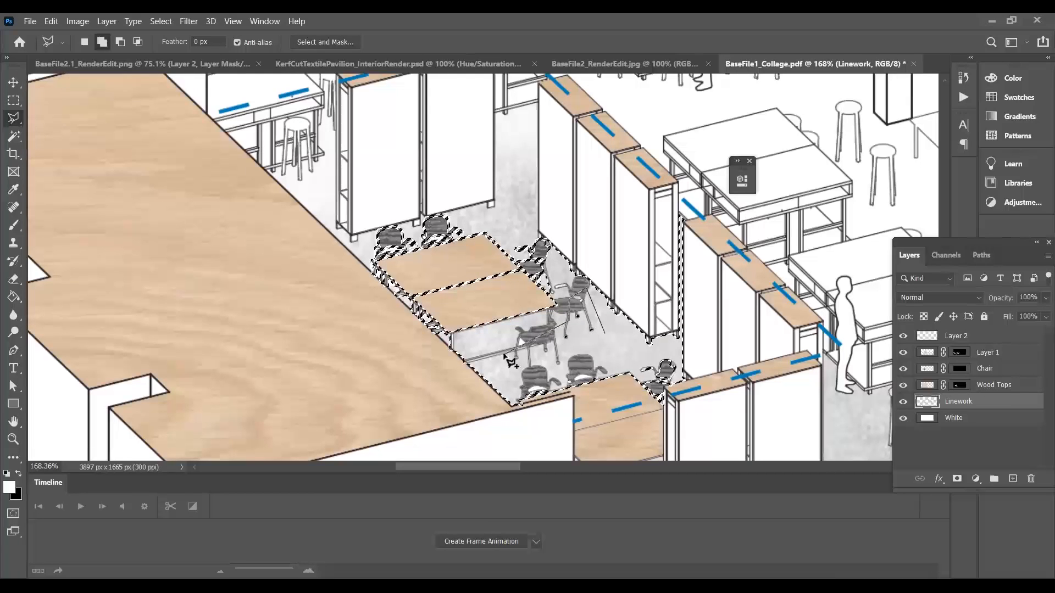
pyautogui.click(607, 338)
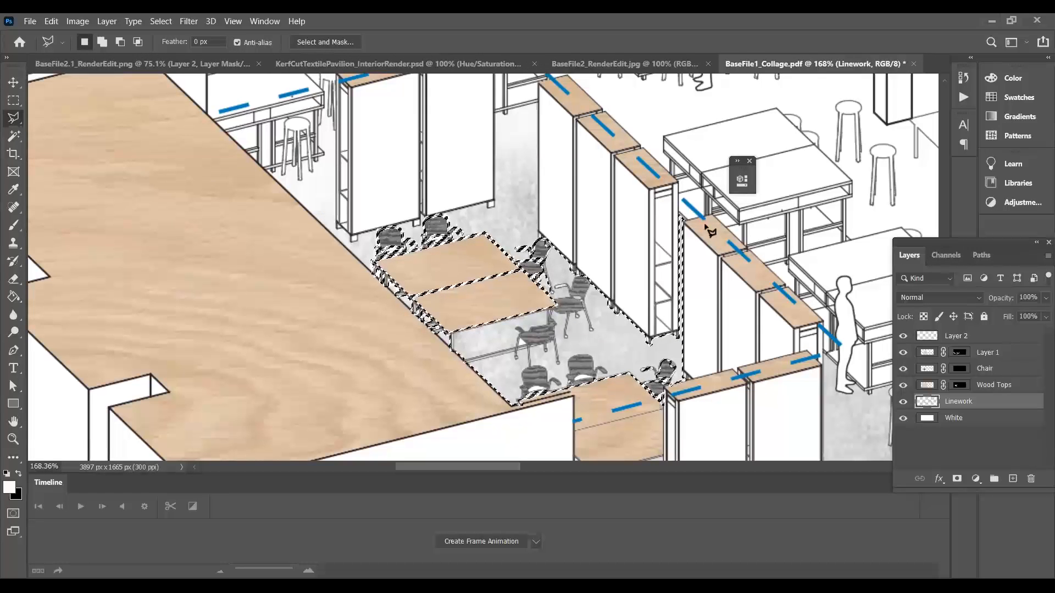
pyautogui.press('alt')
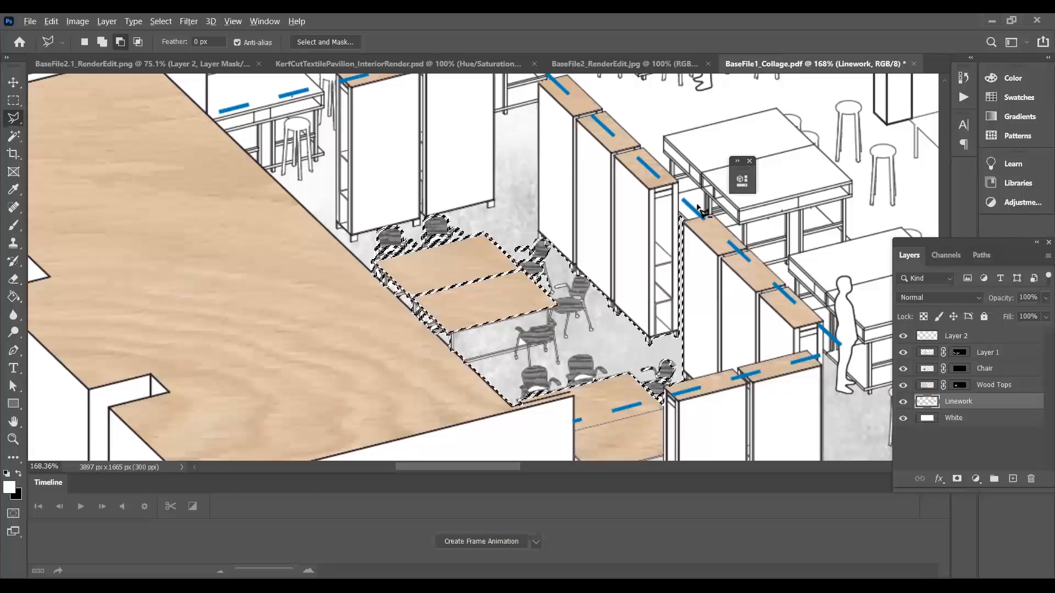
pyautogui.click(692, 369)
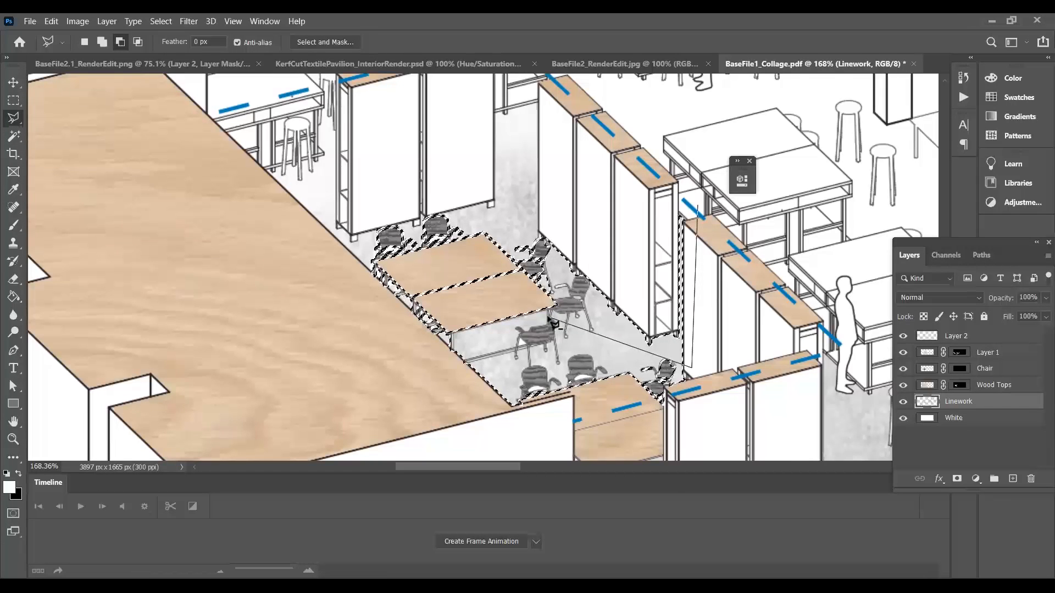
pyautogui.click(549, 316)
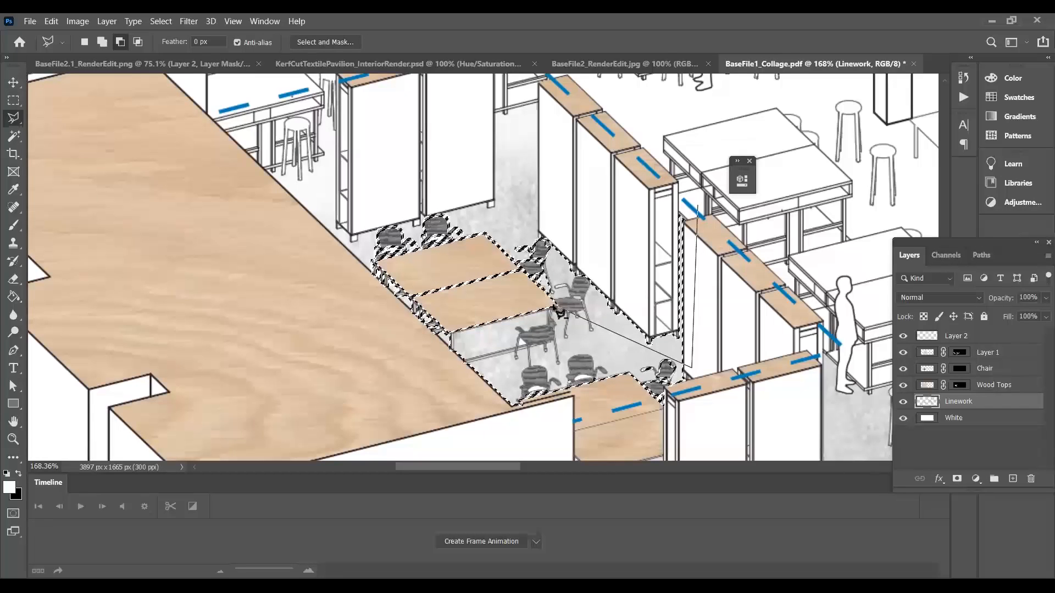
pyautogui.click(553, 334)
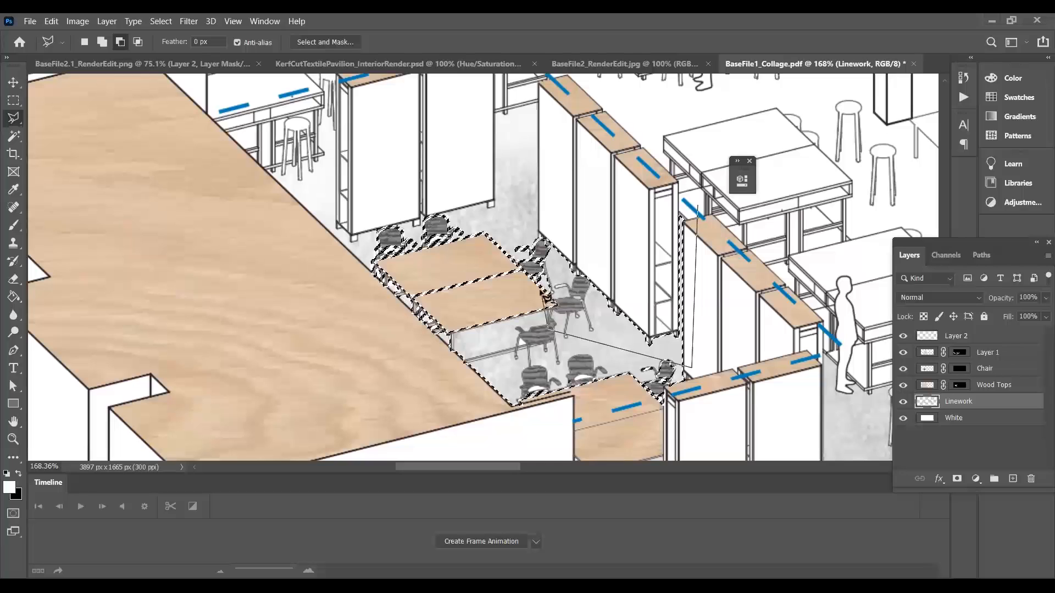
pyautogui.click(549, 301)
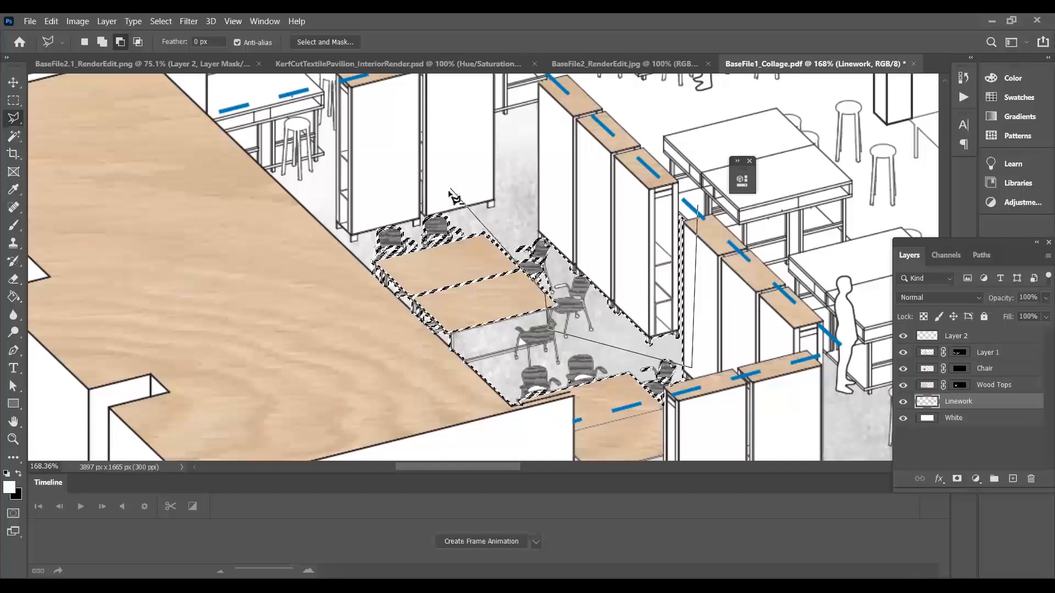
pyautogui.click(447, 214)
pyautogui.click(558, 170)
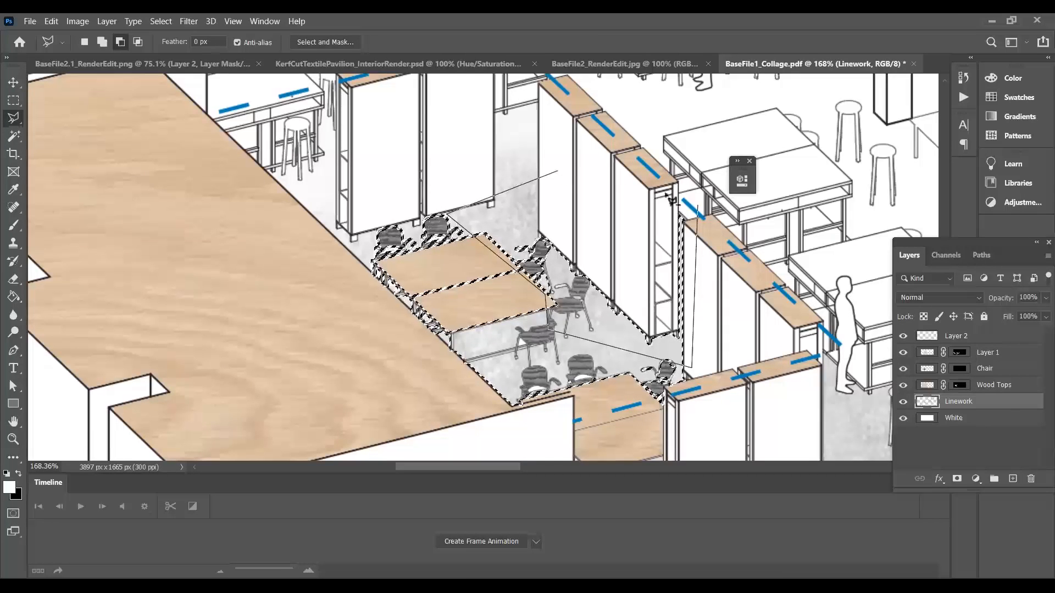
pyautogui.click(697, 209)
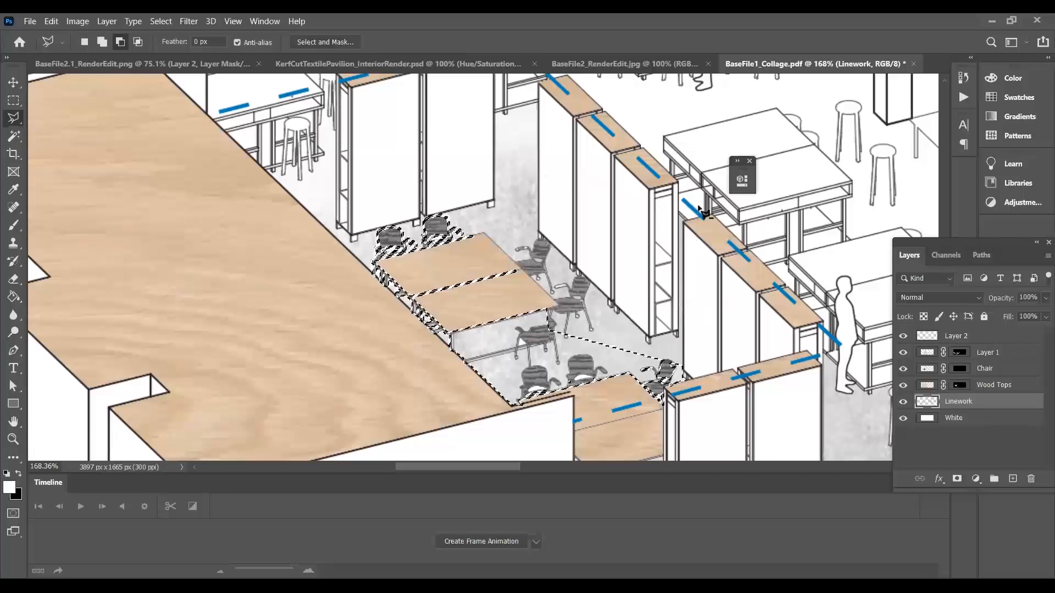
# Step: Lasso around the chair beside the front wood-topped table and subtract that area from the selection
pyautogui.press('alt')
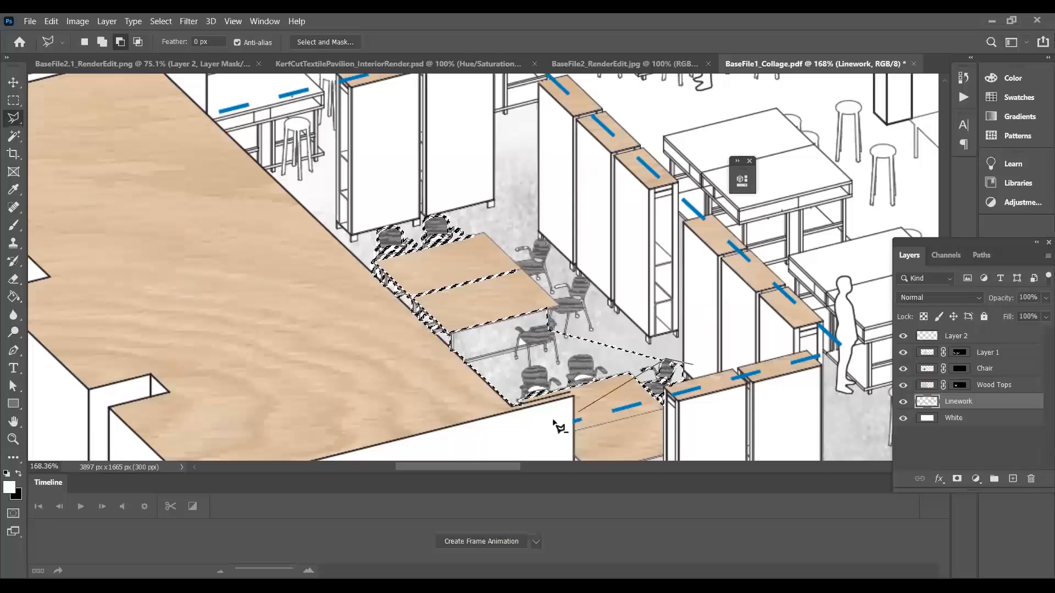
pyautogui.click(513, 409)
pyautogui.click(693, 419)
pyautogui.click(694, 365)
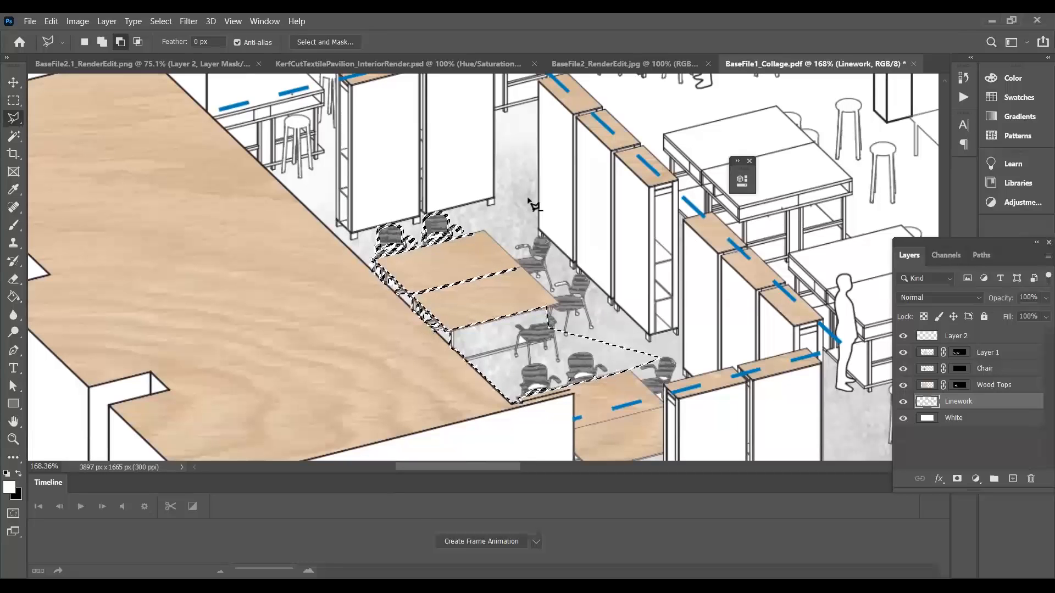
# Step: Subtract the meeting table and the chairs behind it from the selection, keeping only the floor wedge in front
pyautogui.click(544, 208)
pyautogui.click(555, 317)
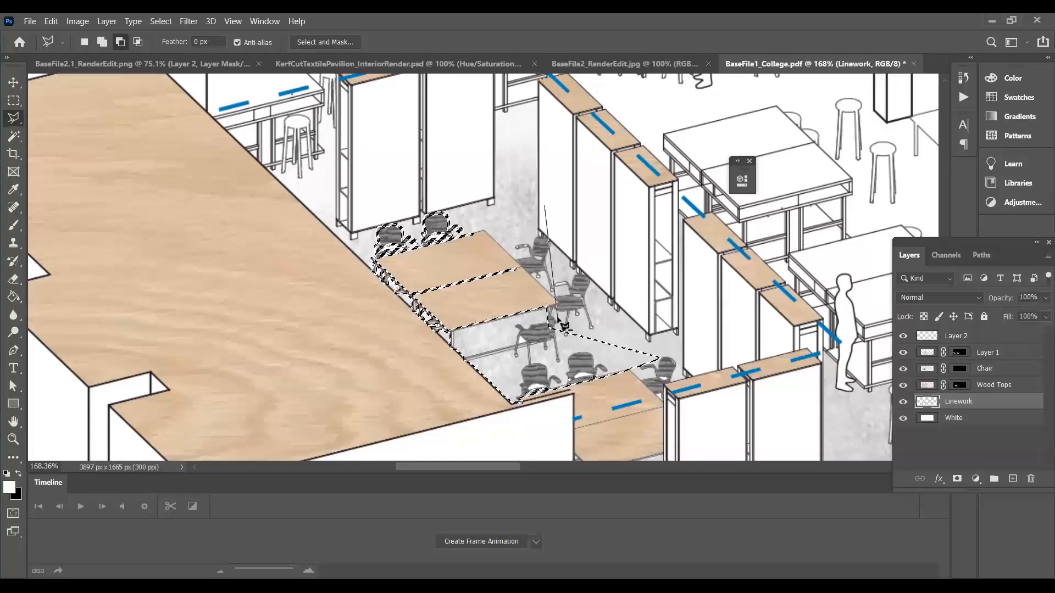
pyautogui.click(439, 349)
pyautogui.click(322, 254)
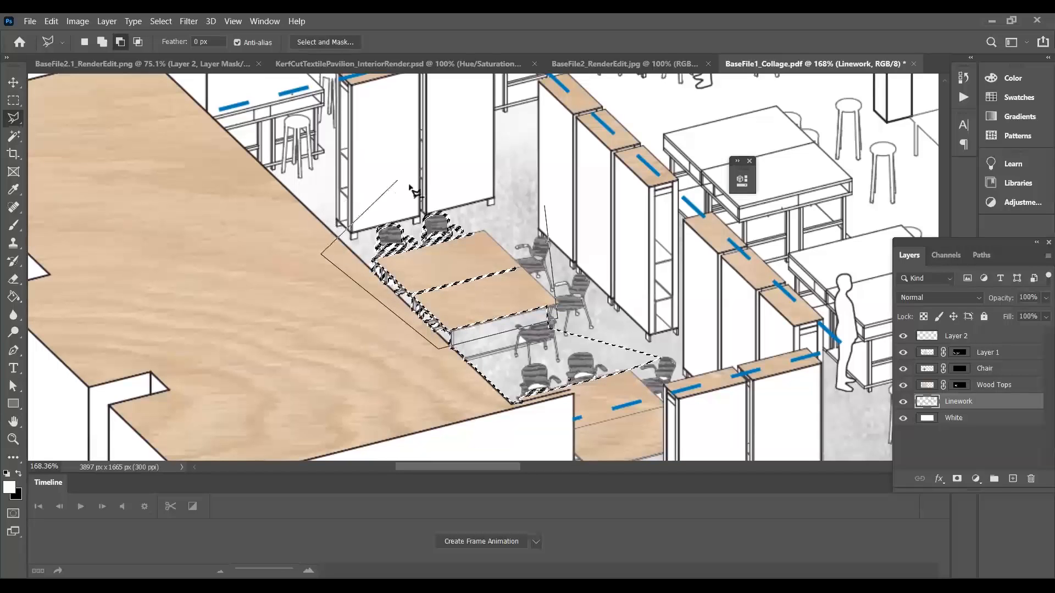
pyautogui.doubleClick(549, 224)
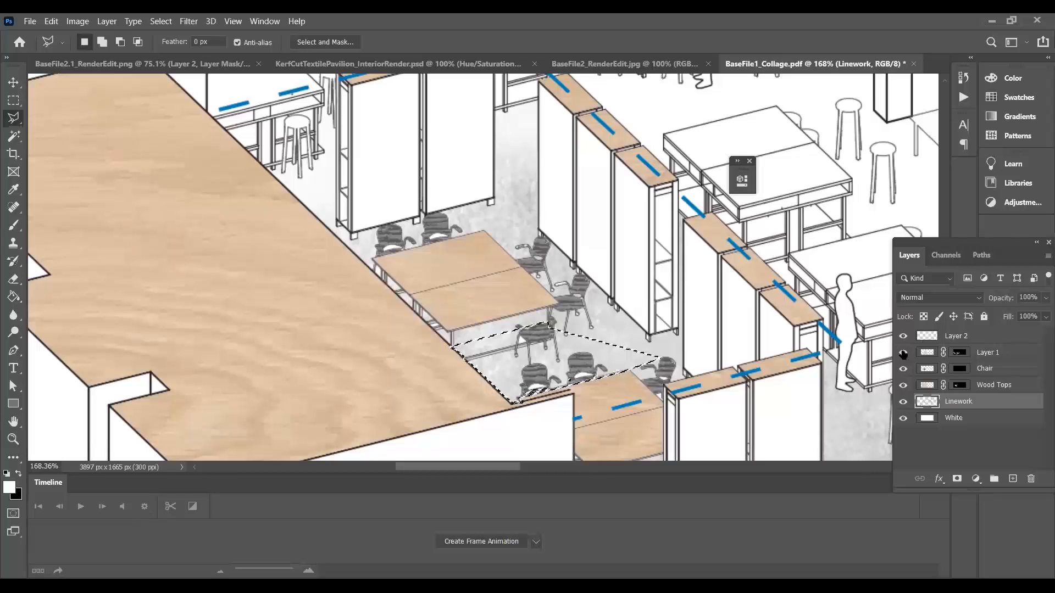
# Step: Add a layer mask to Layer 2 from the floor selection and target the layer's image content
pyautogui.click(970, 338)
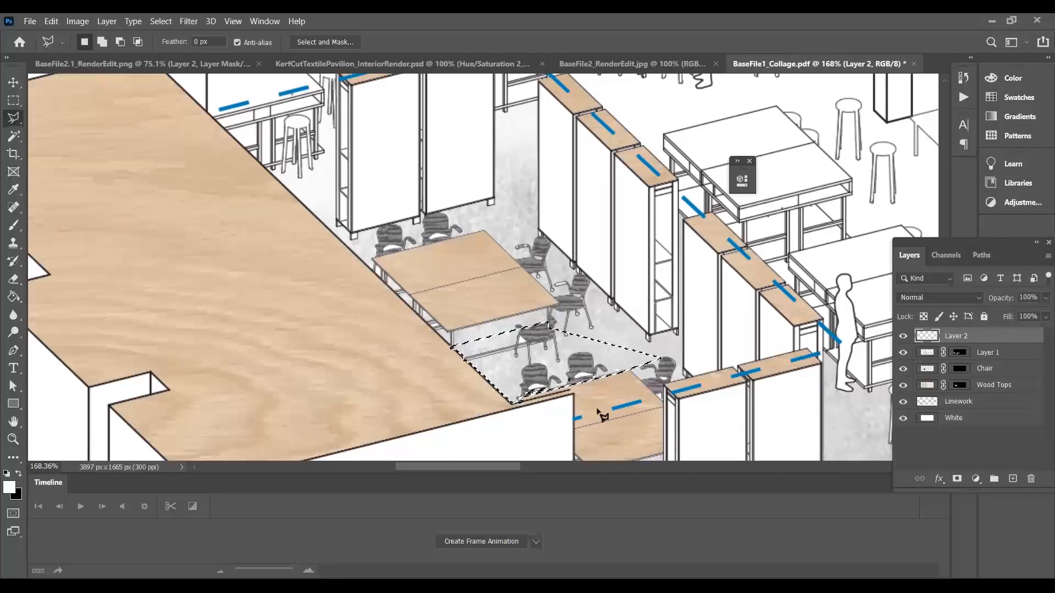
pyautogui.click(957, 479)
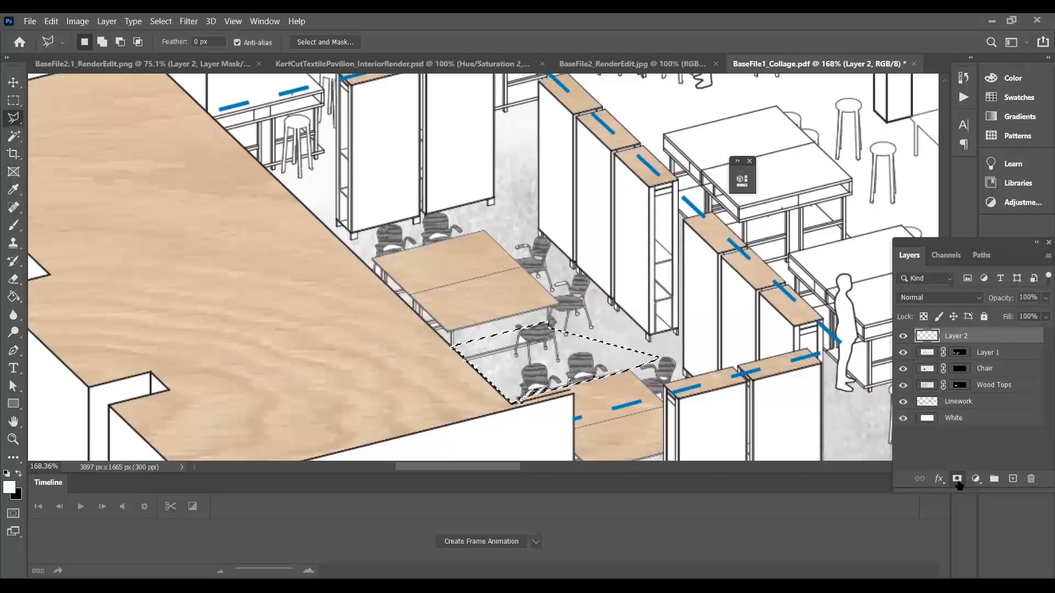
pyautogui.click(926, 336)
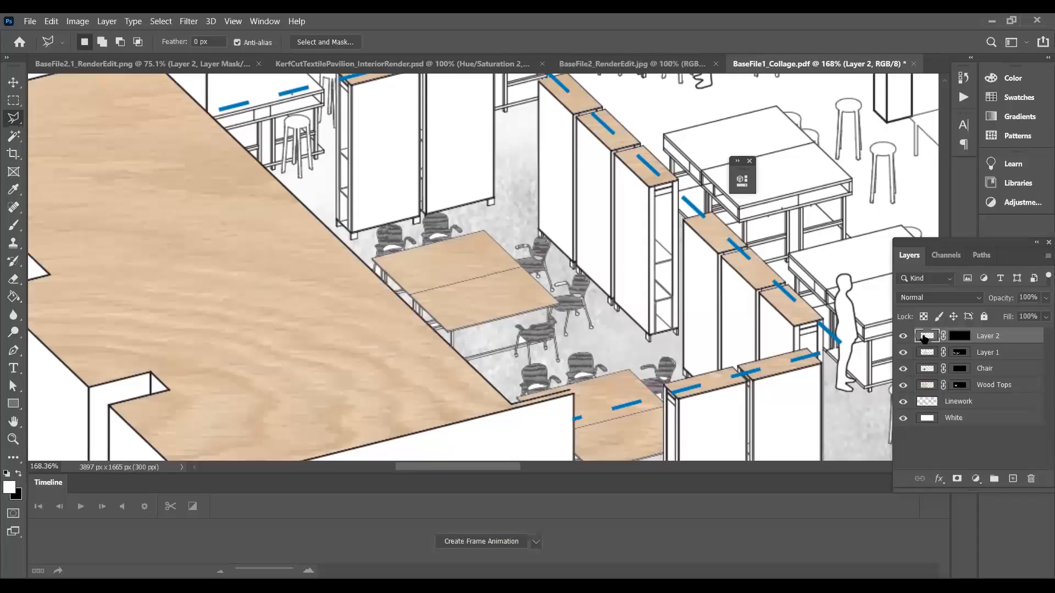
# Step: Activate the Brush with black as the foreground colour and target Layer 2's mask
pyautogui.click(19, 472)
pyautogui.click(19, 473)
pyautogui.press('b')
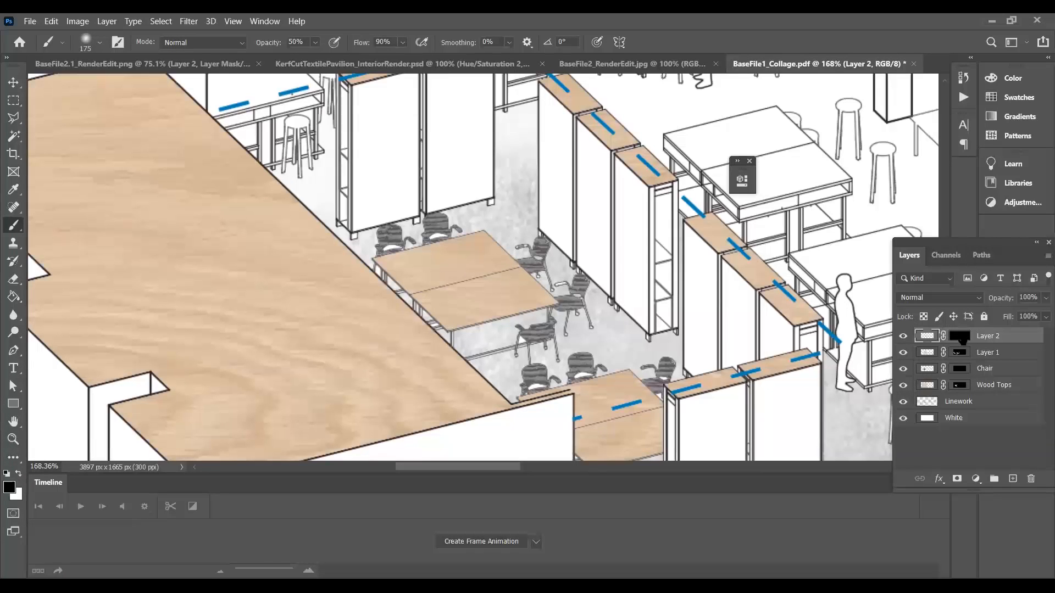
pyautogui.click(961, 337)
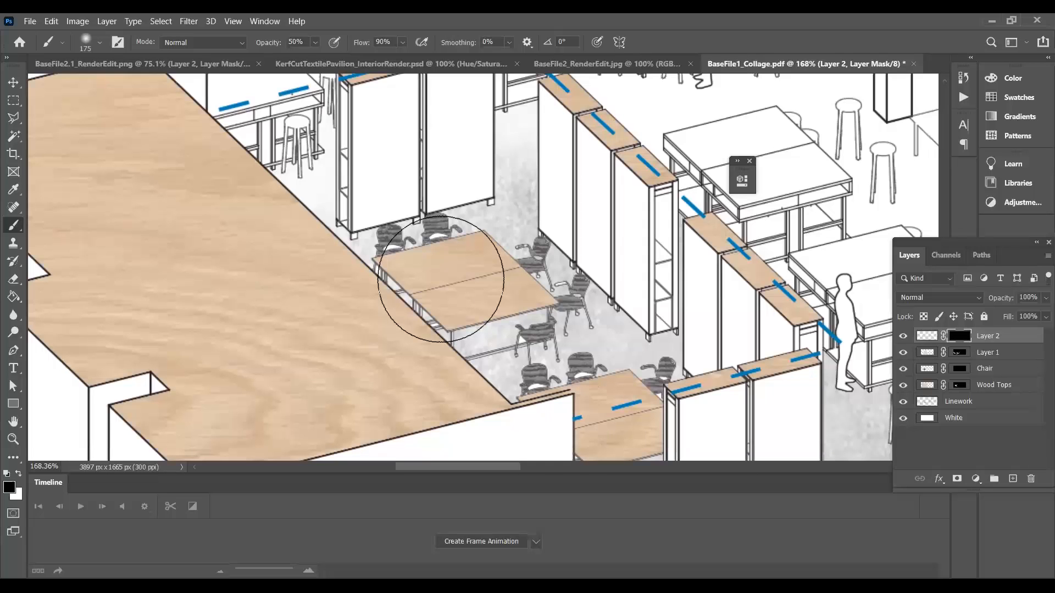
# Step: Restore the last floor selection and clear it again
pyautogui.click(165, 22)
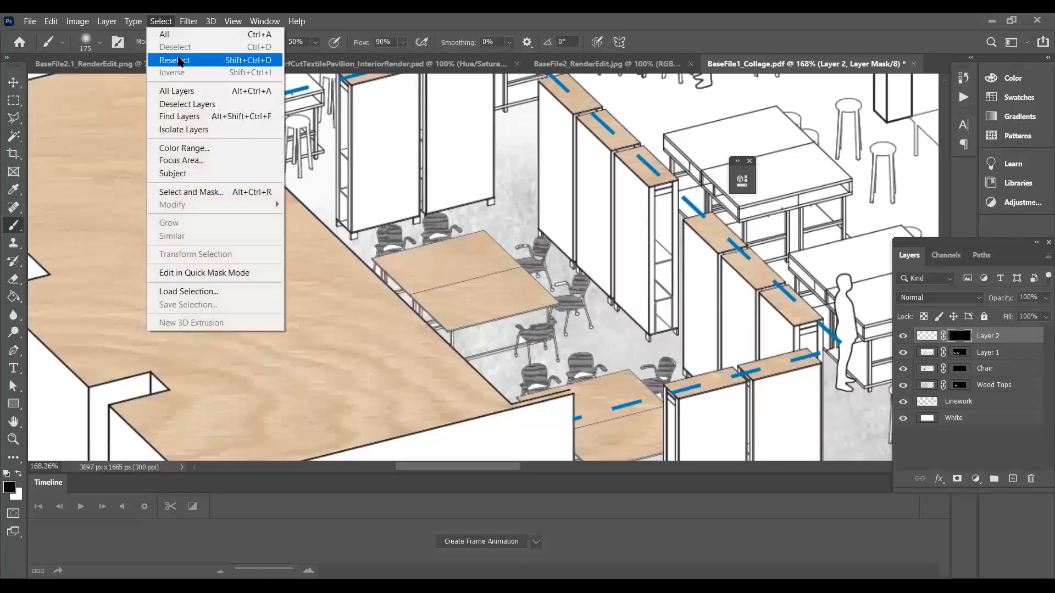
pyautogui.click(174, 61)
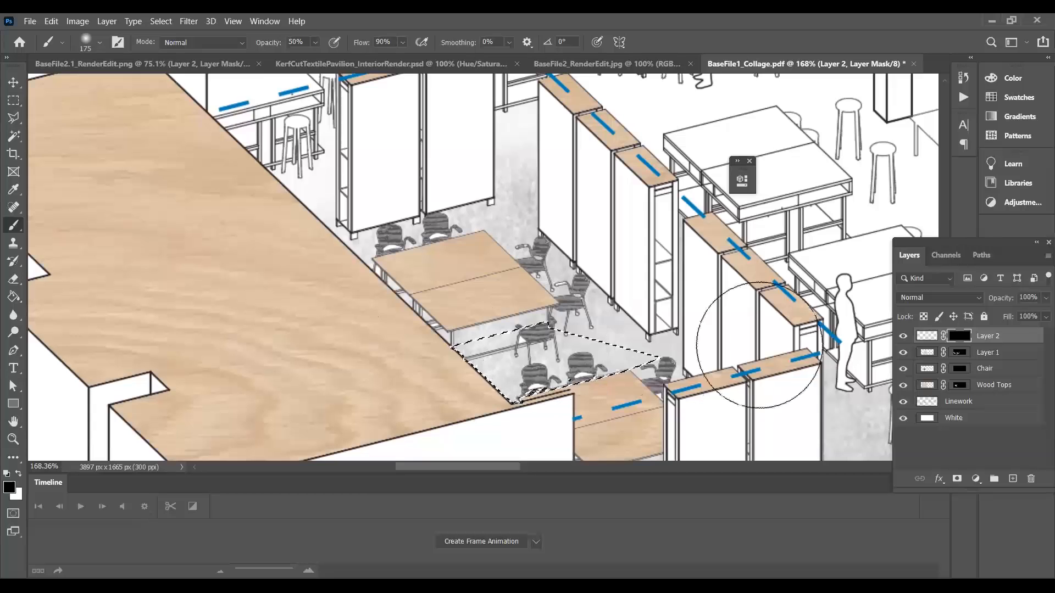
pyautogui.hotkey('ctrl', 'd')
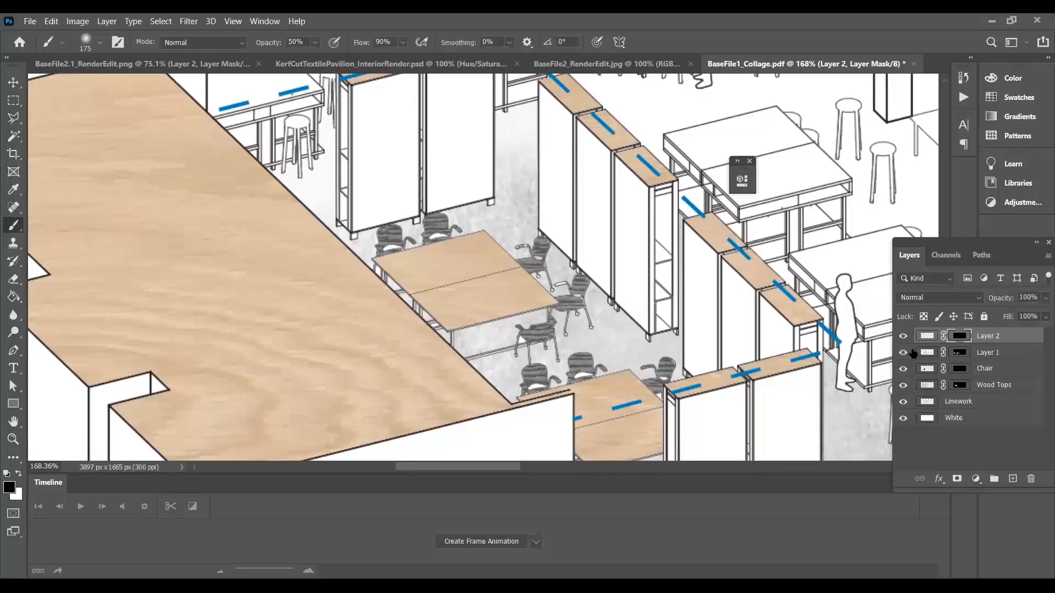
# Step: Brush black at 50% opacity over the masked floor wedge in front of the meeting table on Layer 2's image content
pyautogui.click(927, 336)
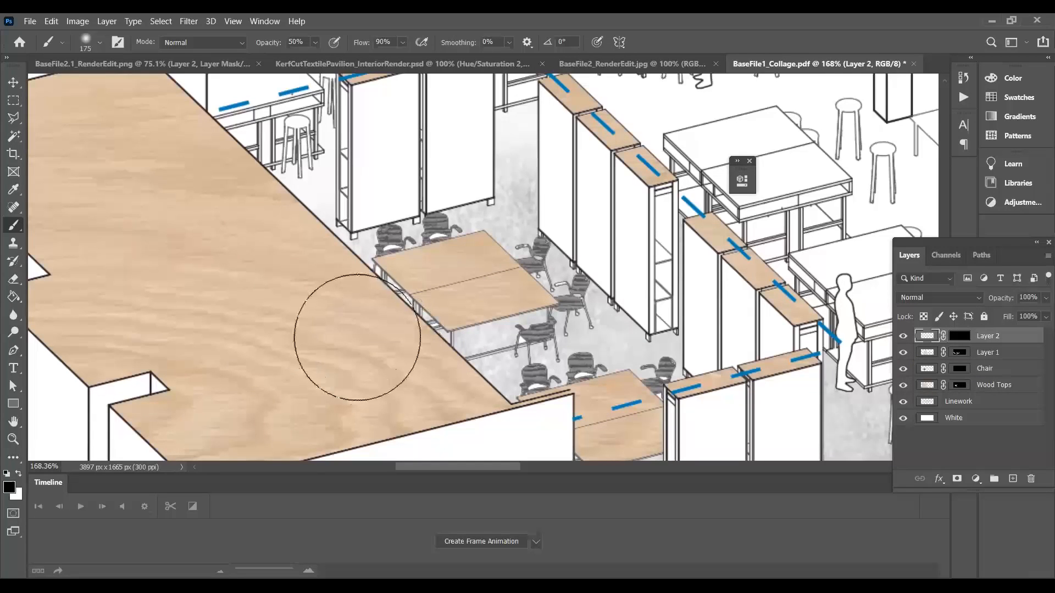
pyautogui.moveTo(377, 329)
pyautogui.mouseDown()
pyautogui.moveTo(683, 370)
pyautogui.moveTo(669, 361)
pyautogui.mouseUp()
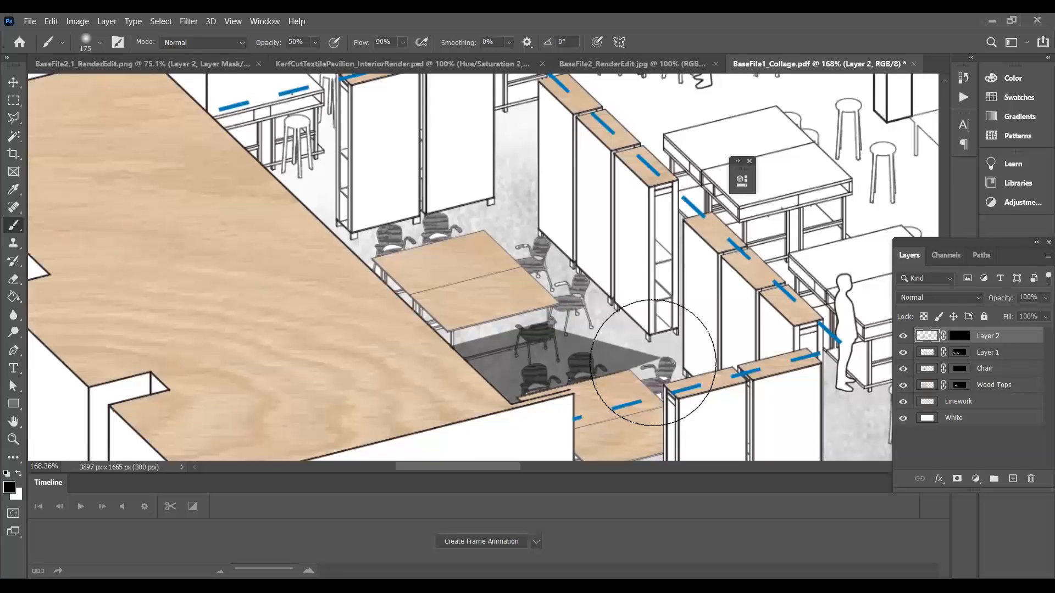
pyautogui.hotkey('ctrl', 'z')
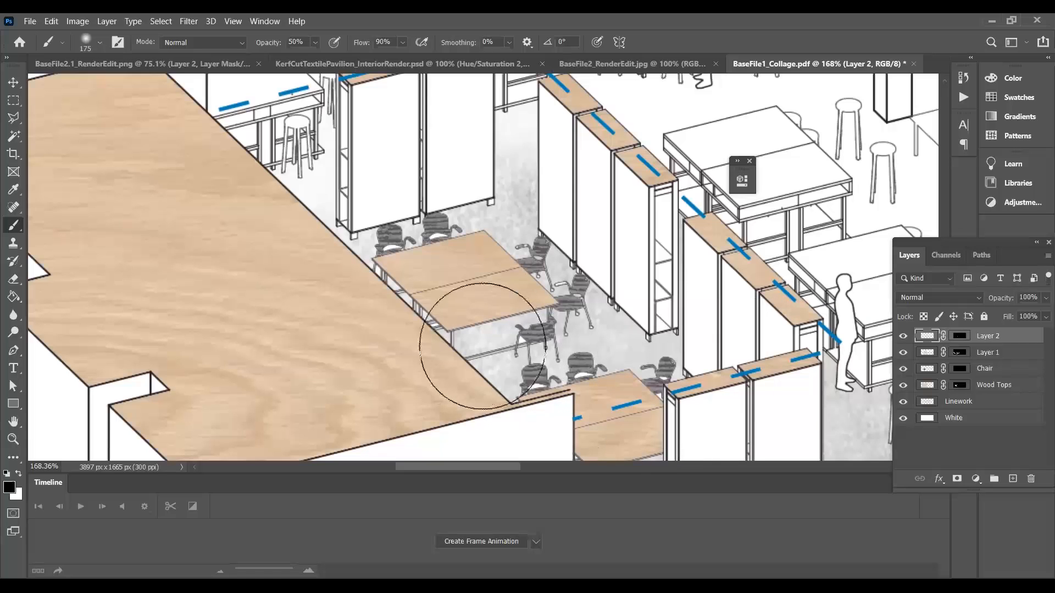
pyautogui.hotkey('ctrl', 'shift', 'z')
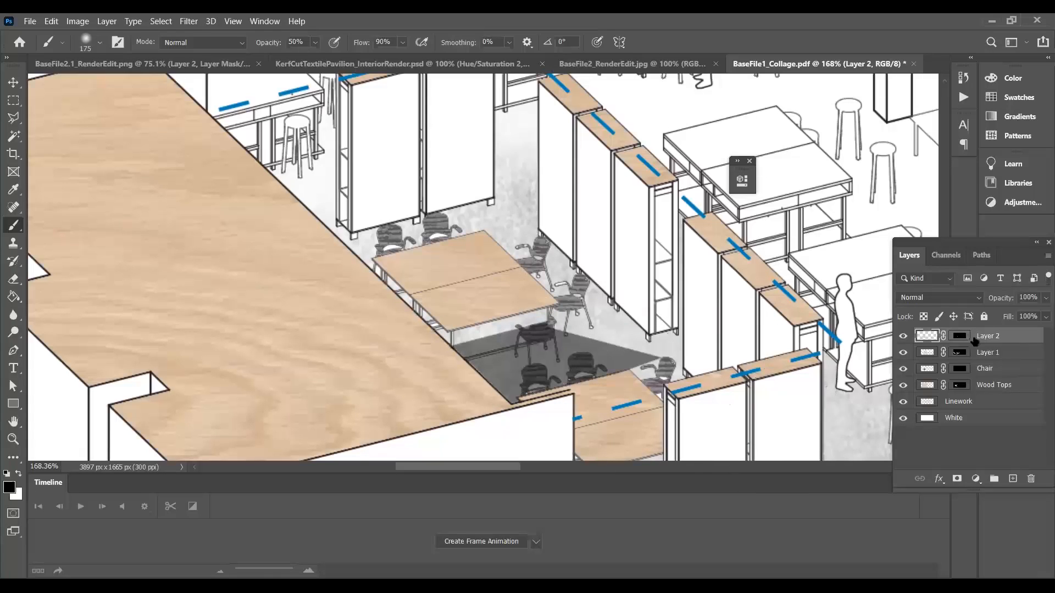
# Step: Feather Layer 2's mask by 4.3 px to soften the edges of the floor shading
pyautogui.doubleClick(960, 336)
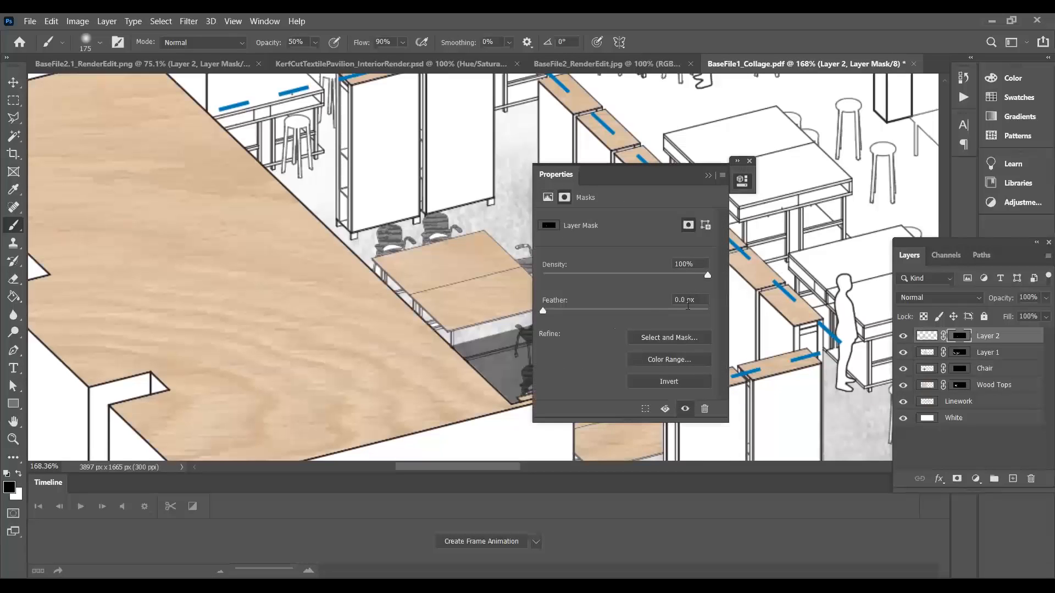
pyautogui.click(654, 310)
pyautogui.moveTo(653, 311); pyautogui.dragTo(582, 312)
pyautogui.moveTo(635, 177); pyautogui.dragTo(809, 198)
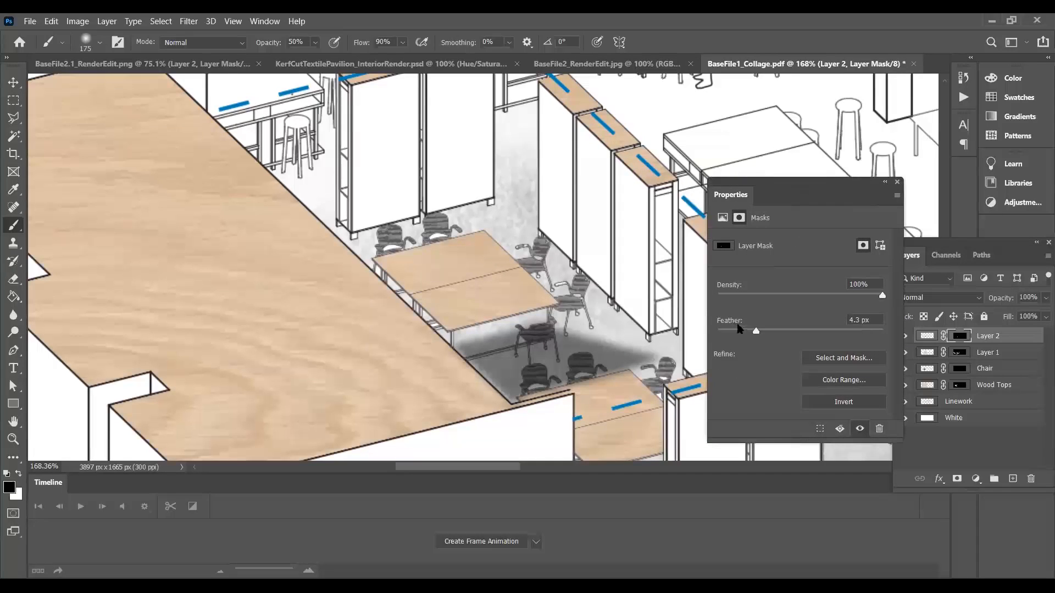
pyautogui.click(739, 329)
pyautogui.click(756, 331)
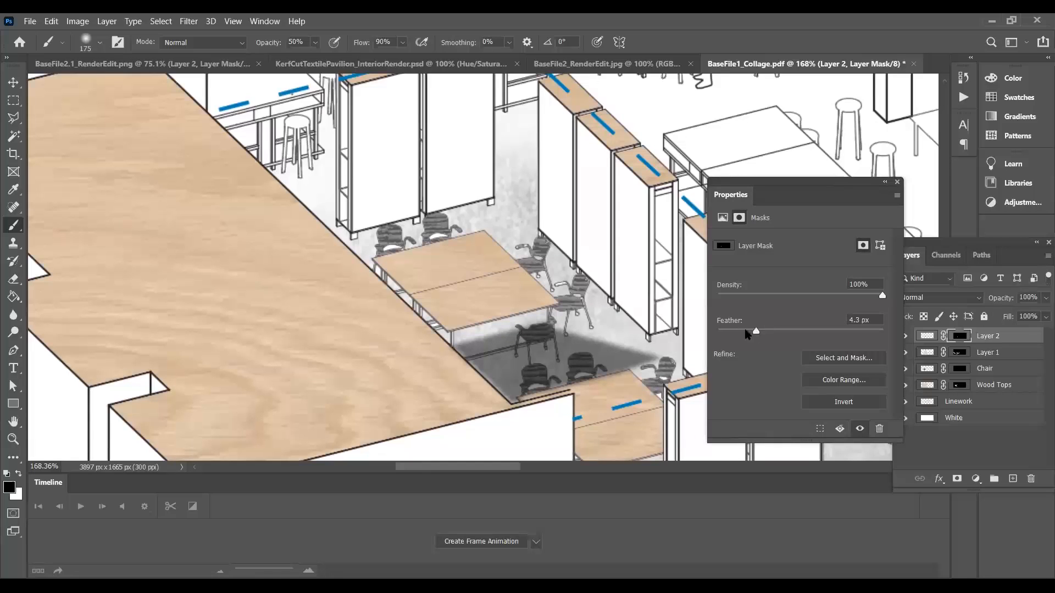
pyautogui.click(741, 329)
pyautogui.click(897, 182)
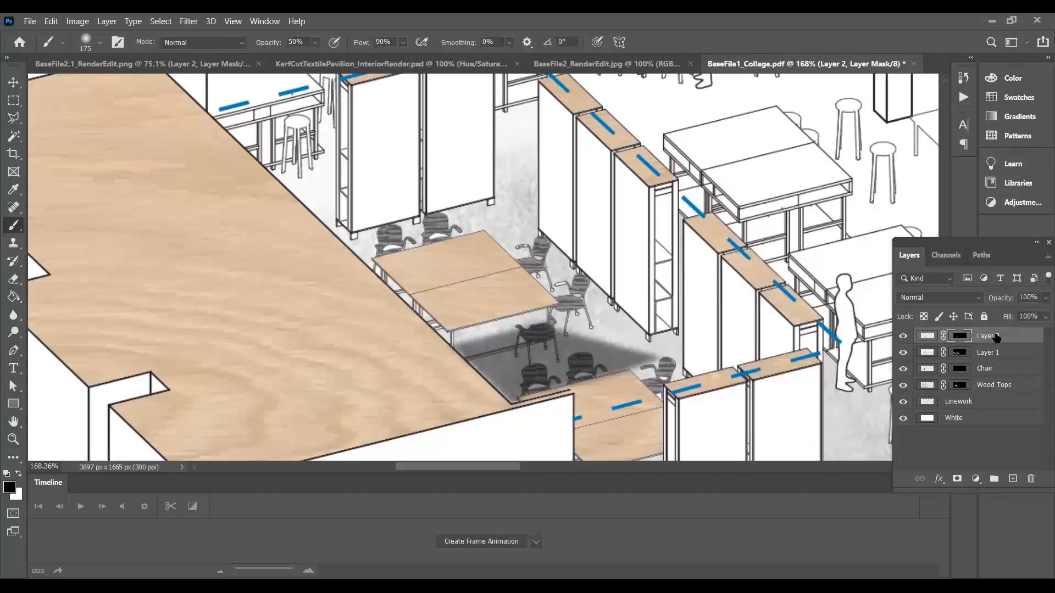
# Step: Reorder the layers so Layer 2 sits directly below Chair and Layer 1 below Wood Tops, and toggle Layer 2's visibility to compare
pyautogui.moveTo(994, 339); pyautogui.dragTo(997, 395)
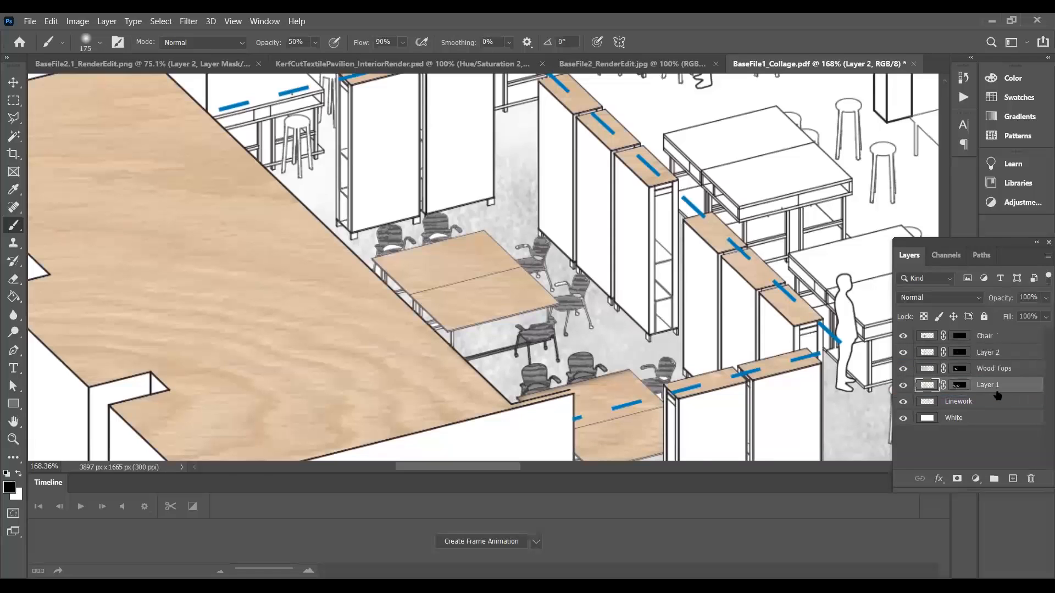
pyautogui.click(988, 354)
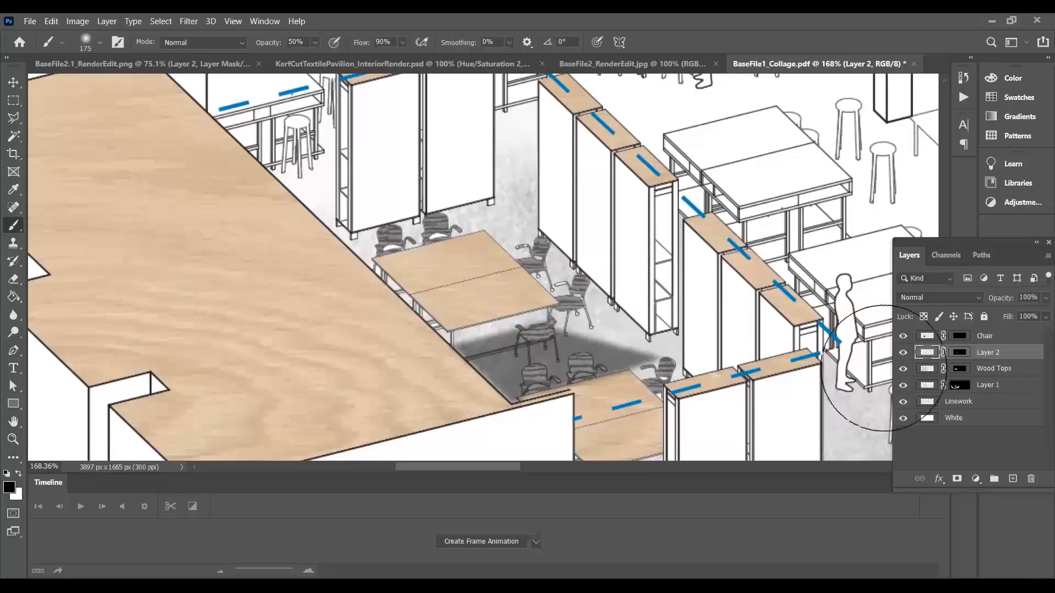
pyautogui.click(902, 352)
pyautogui.click(903, 353)
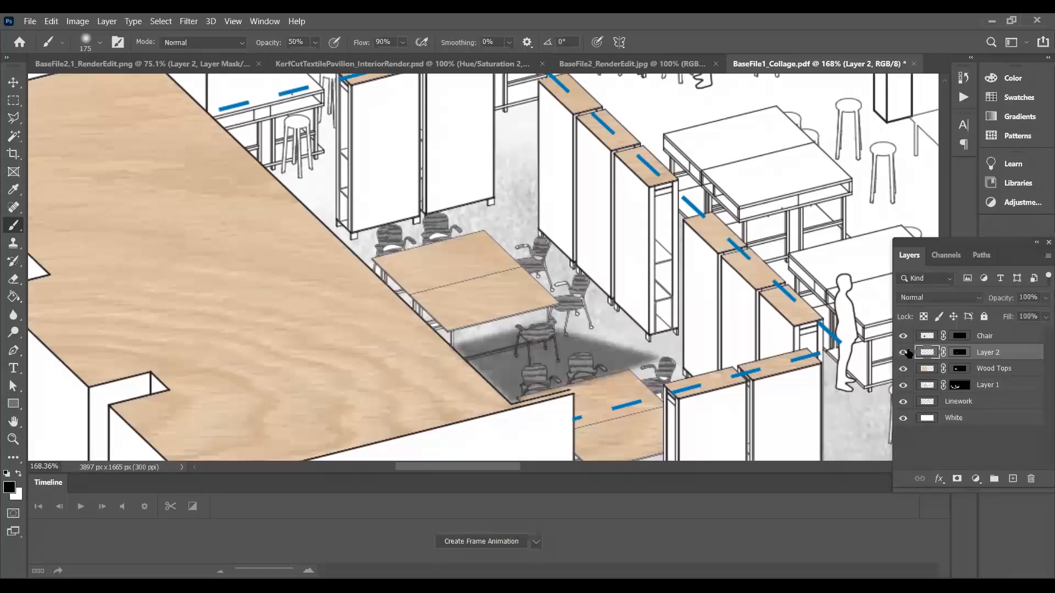
# Step: Rename Layer 2 to Shadow and set its layer opacity to 50%
pyautogui.doubleClick(987, 353)
pyautogui.write('Sh')
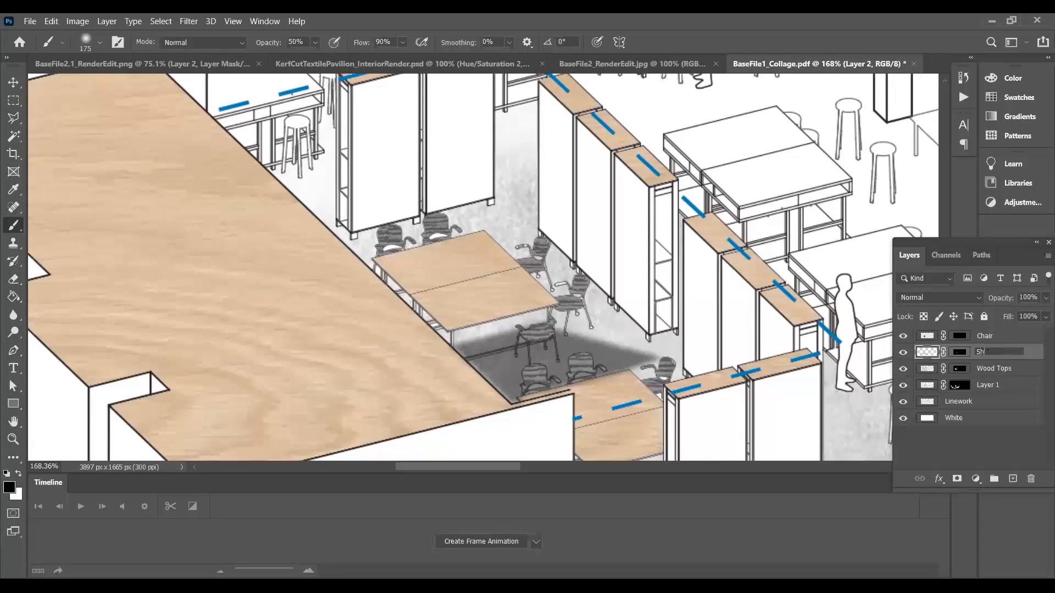
pyautogui.write('adow')
pyautogui.press('Return')
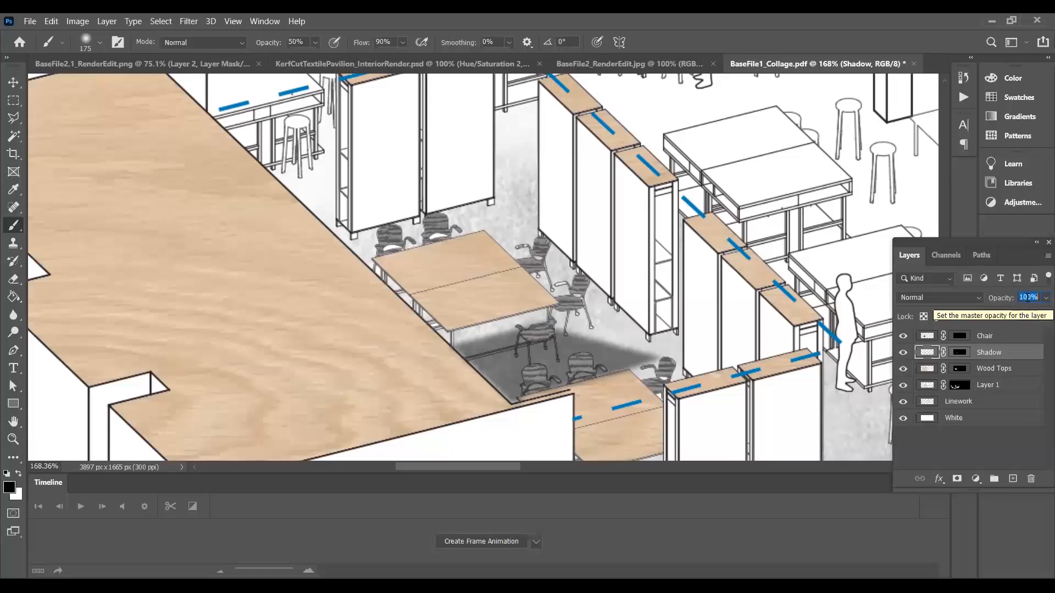
pyautogui.write('50')
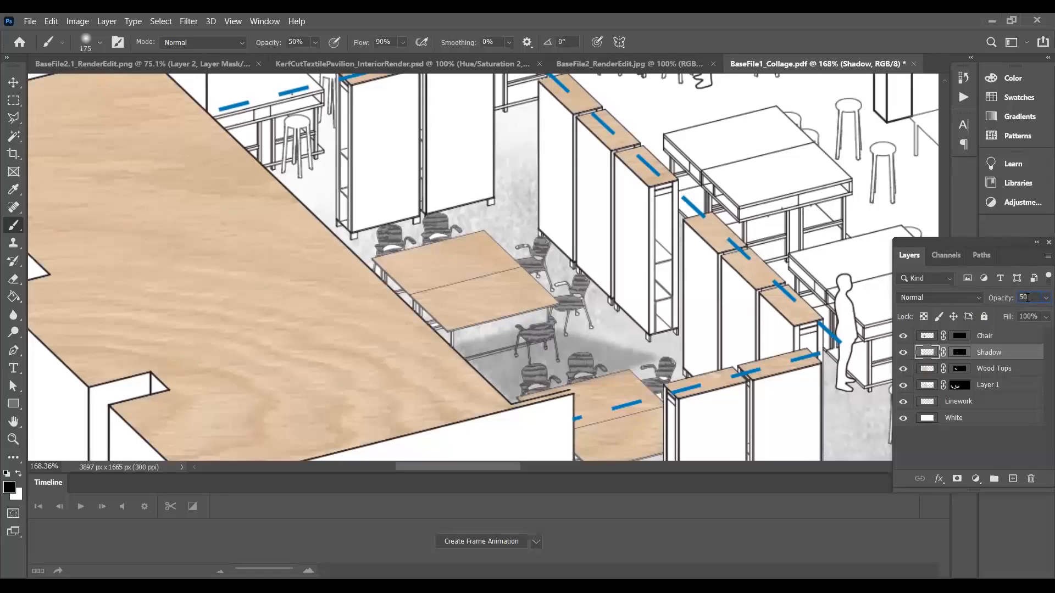
pyautogui.click(995, 370)
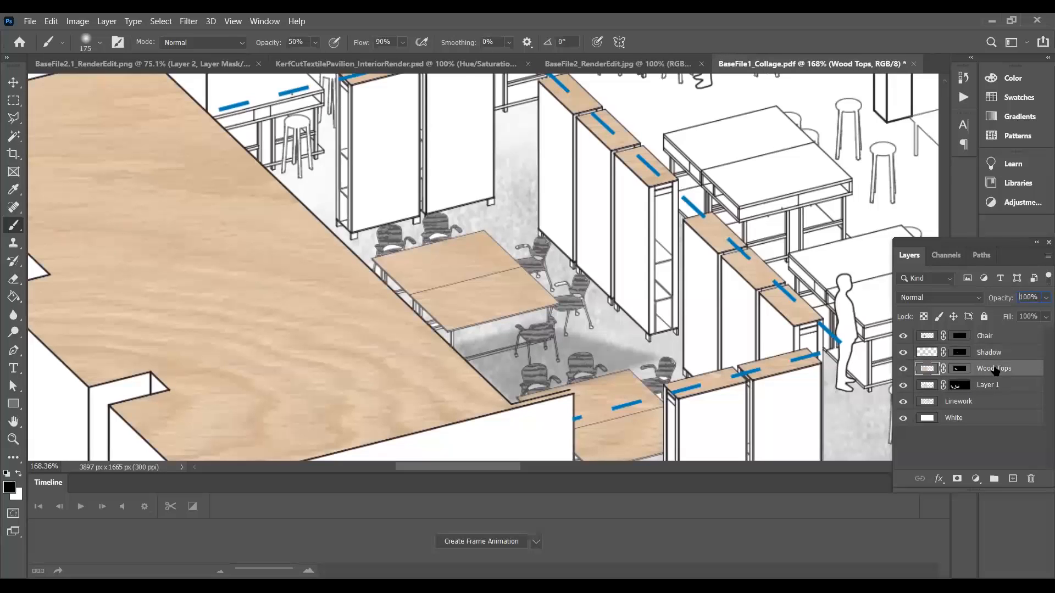
# Step: Examine the floor shadow, chairs and wood tops around the meeting table and cabinets, both up close and in the wider drawing
pyautogui.click(13, 82)
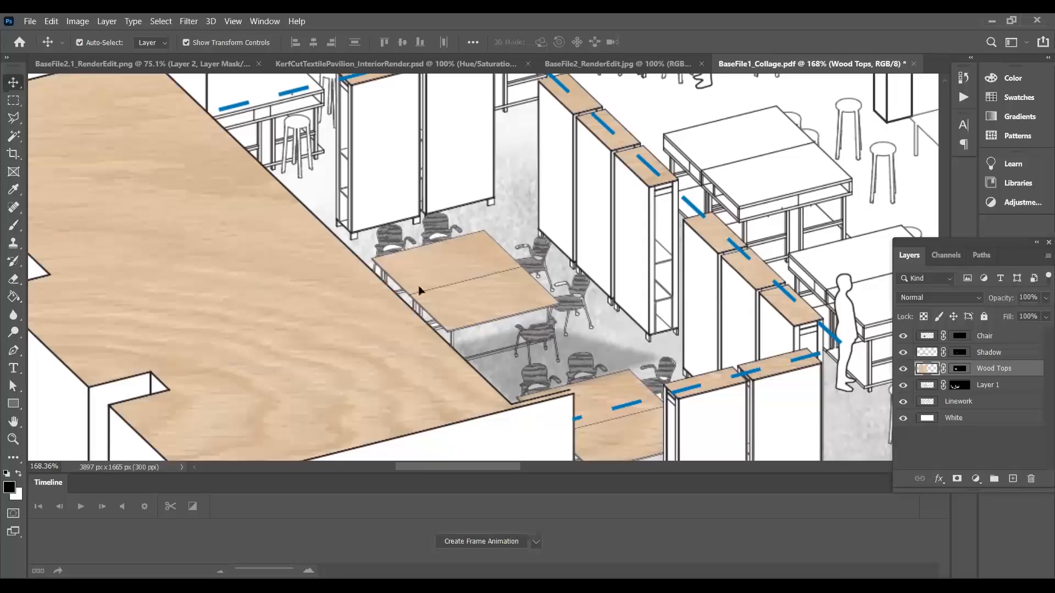
pyautogui.scroll(-5, 560, 284)
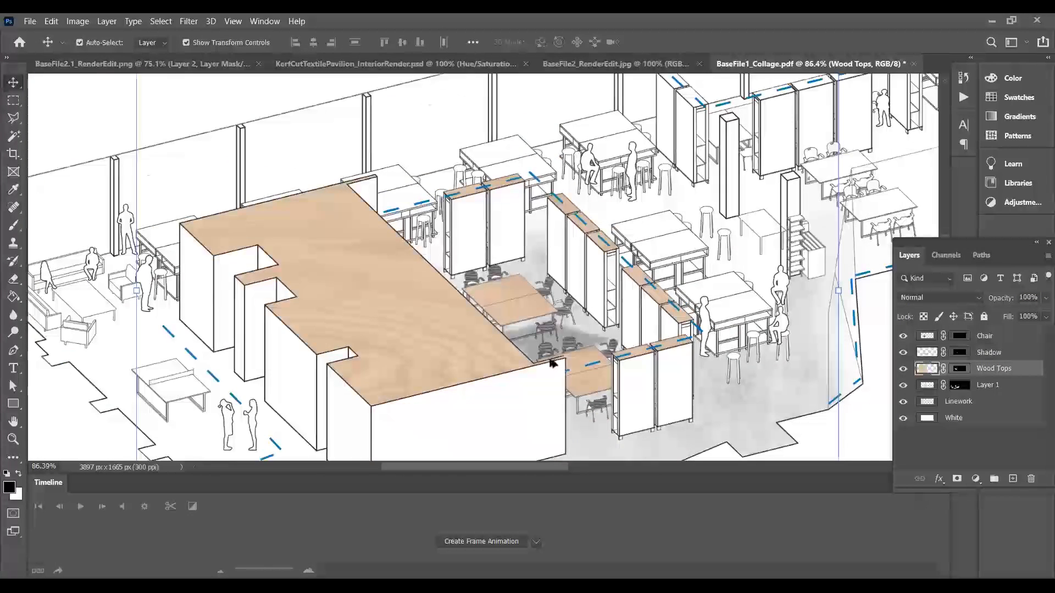
pyautogui.scroll(2, 574, 257)
pyautogui.scroll(2, 595, 473)
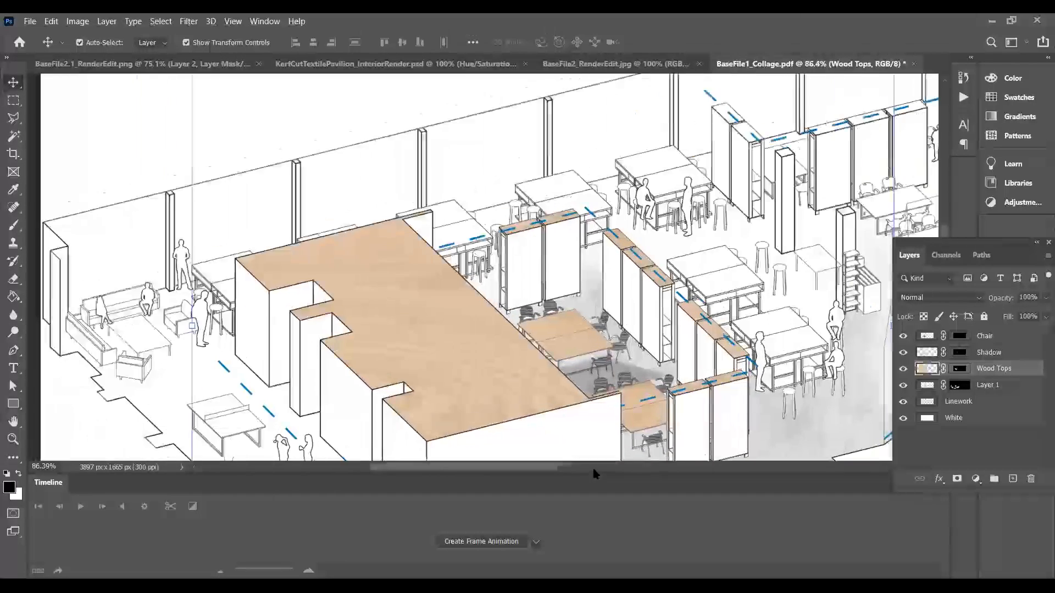
pyautogui.scroll(6, 662, 452)
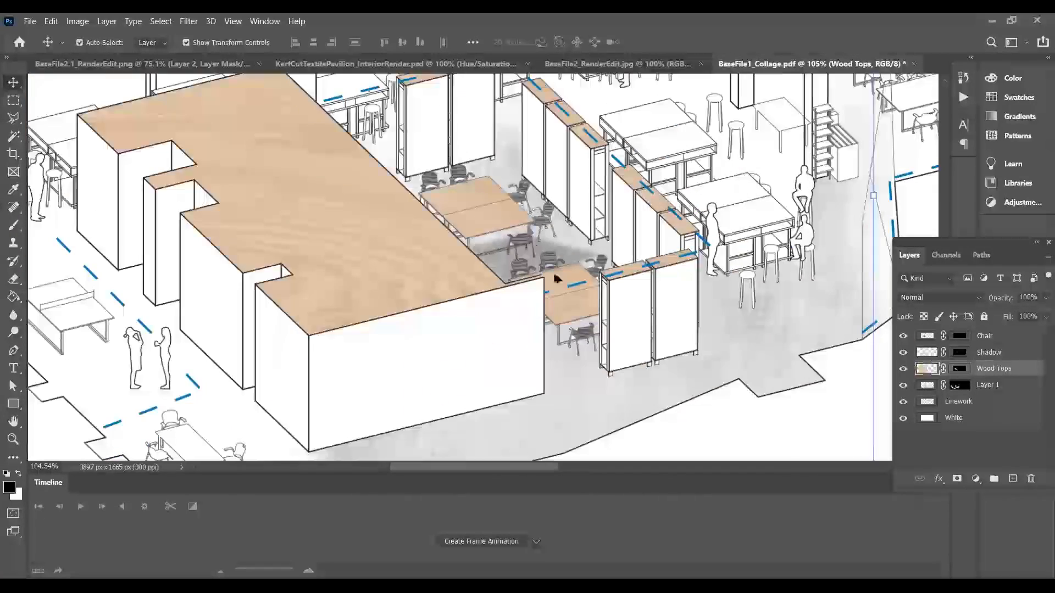
pyautogui.scroll(-5, 557, 305)
pyautogui.scroll(2, 555, 306)
pyautogui.scroll(-4, 556, 307)
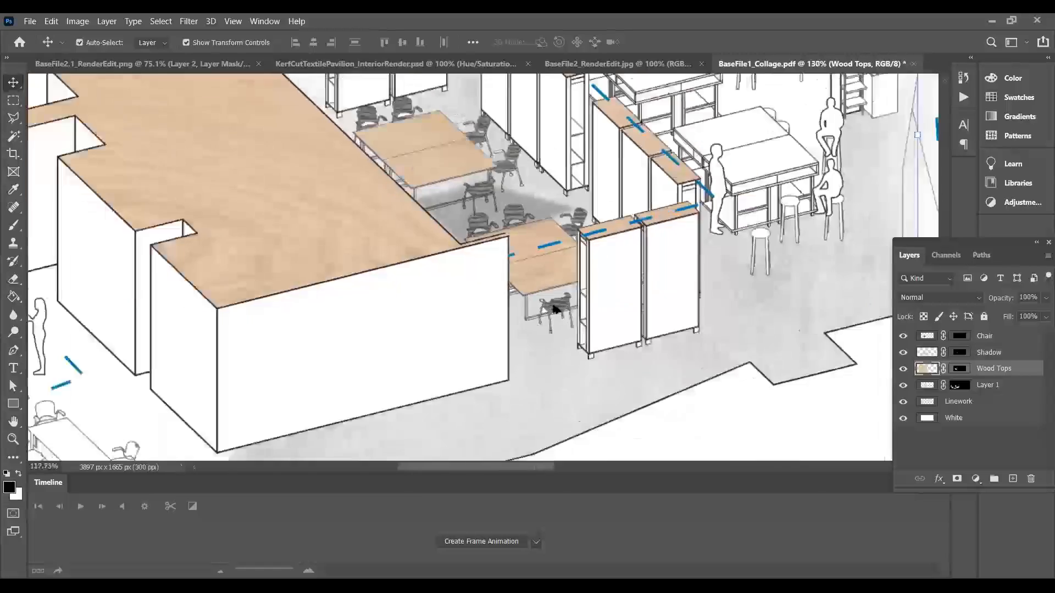
pyautogui.scroll(7, 554, 309)
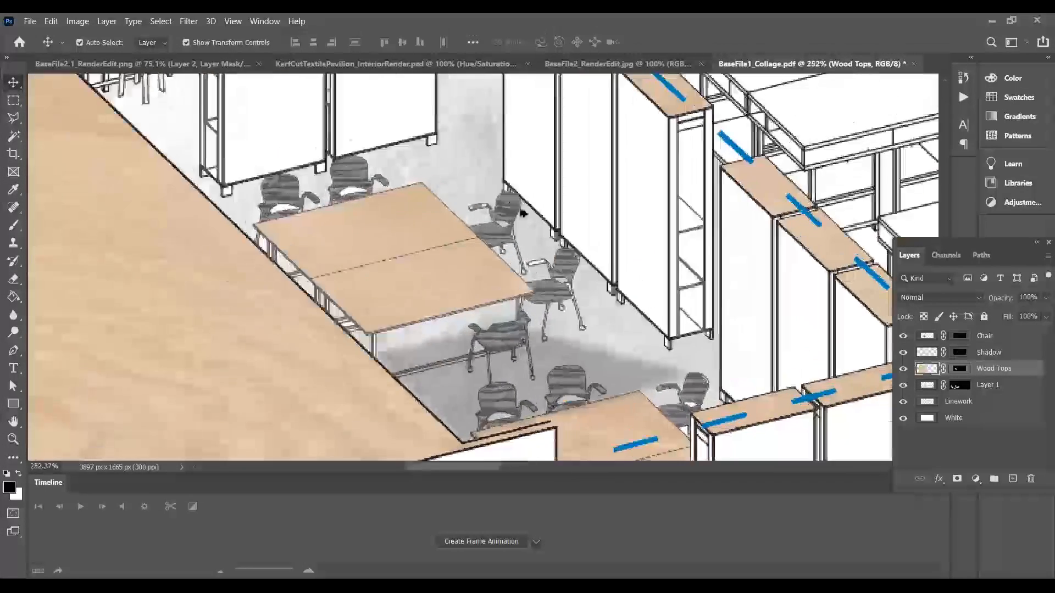
pyautogui.scroll(3, 704, 387)
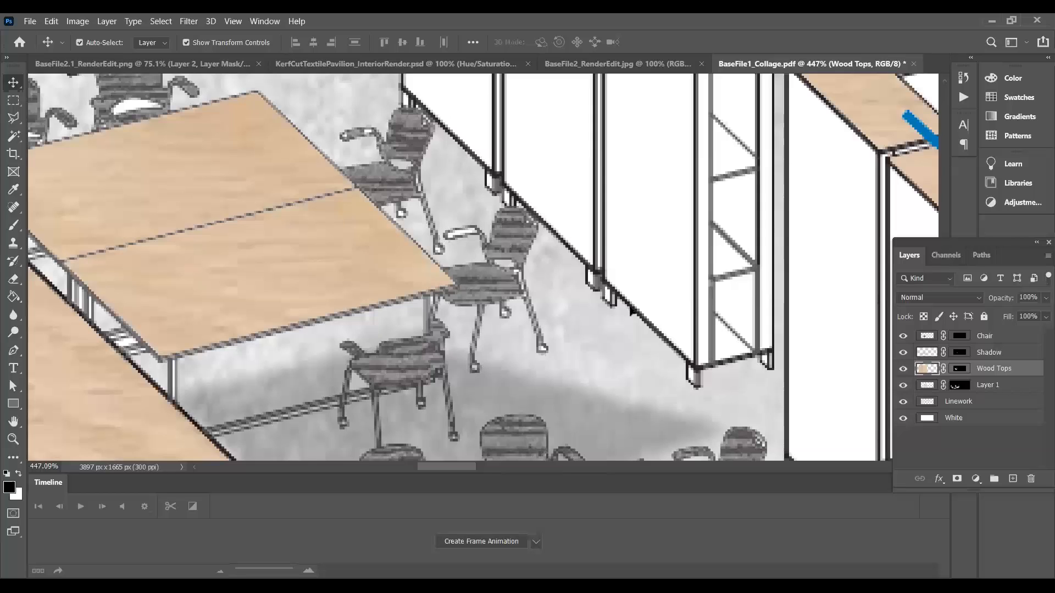
pyautogui.scroll(-4, 753, 364)
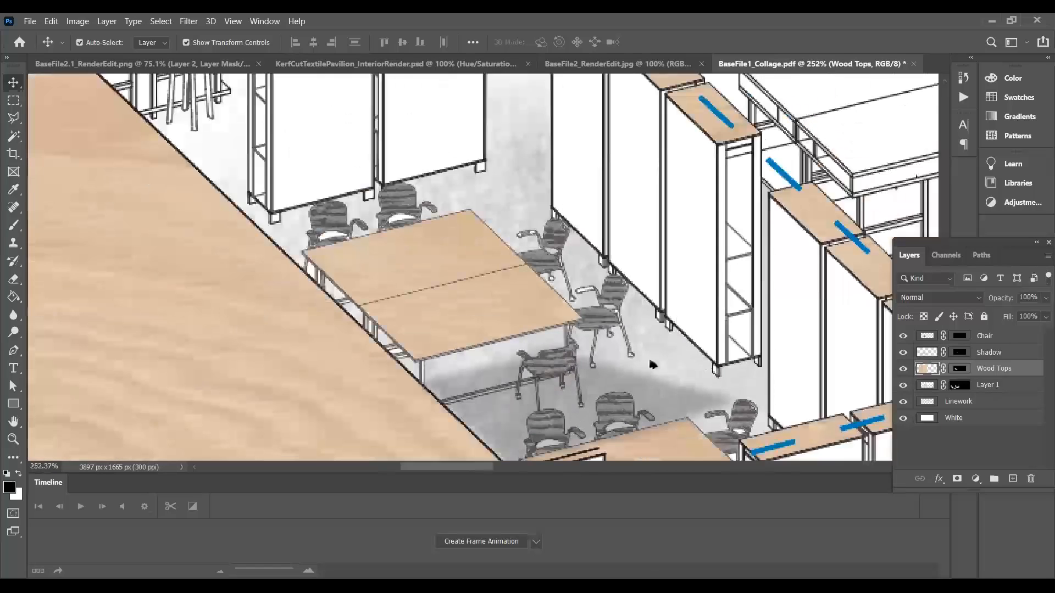
pyautogui.scroll(3, 616, 350)
pyautogui.scroll(-5, 540, 283)
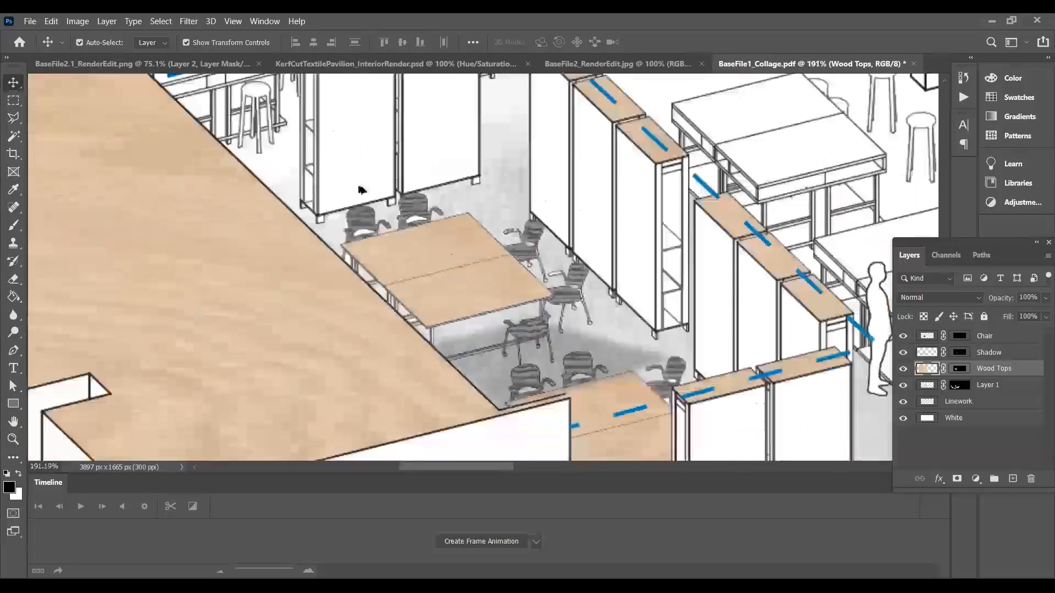
pyautogui.scroll(3, 361, 193)
pyautogui.scroll(5, 292, 133)
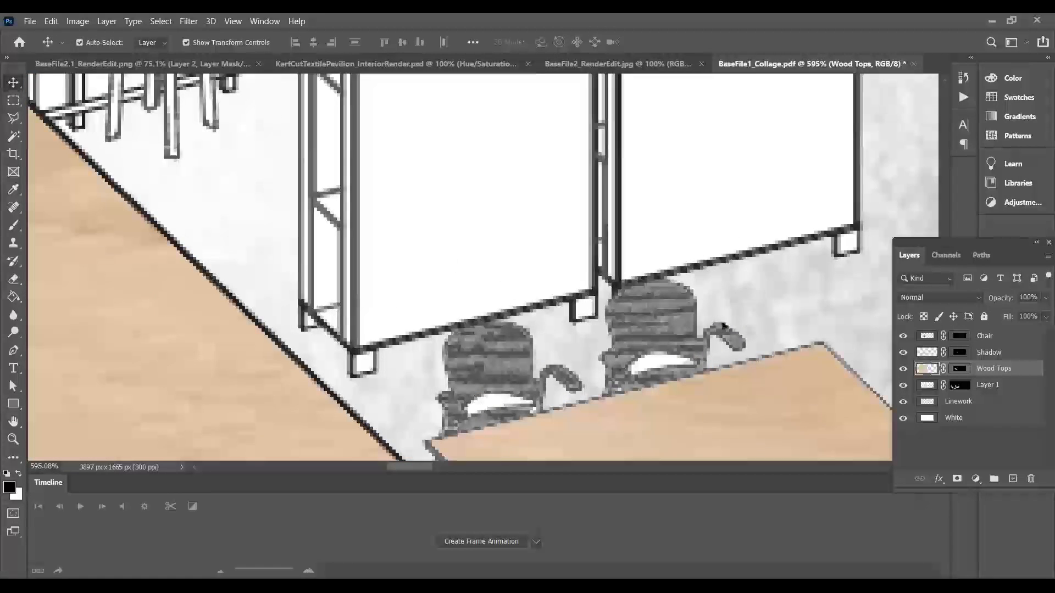
pyautogui.scroll(-5, 337, 375)
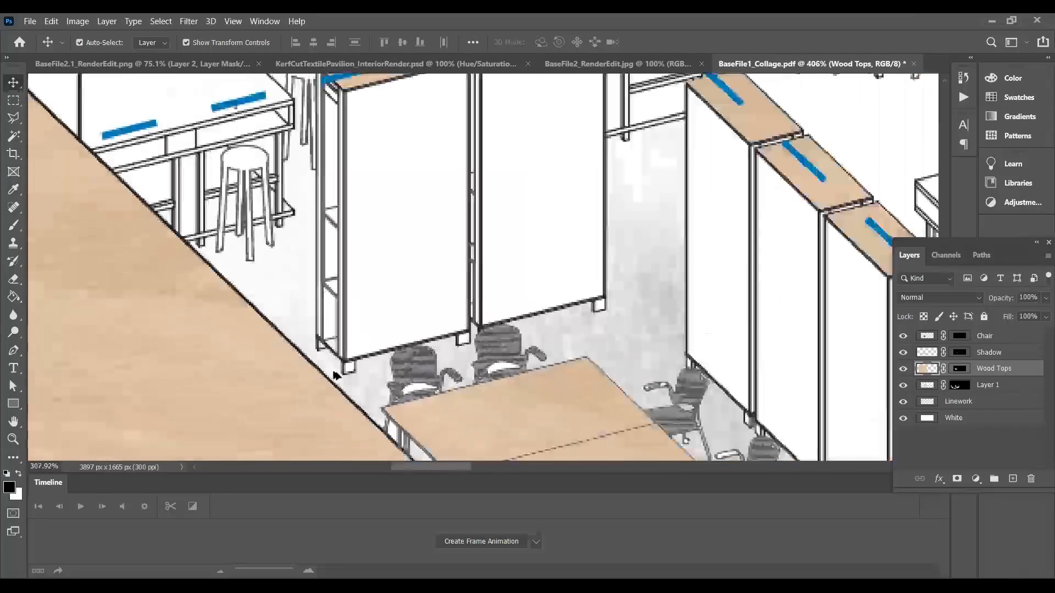
pyautogui.scroll(-5, 346, 313)
pyautogui.scroll(3, 417, 249)
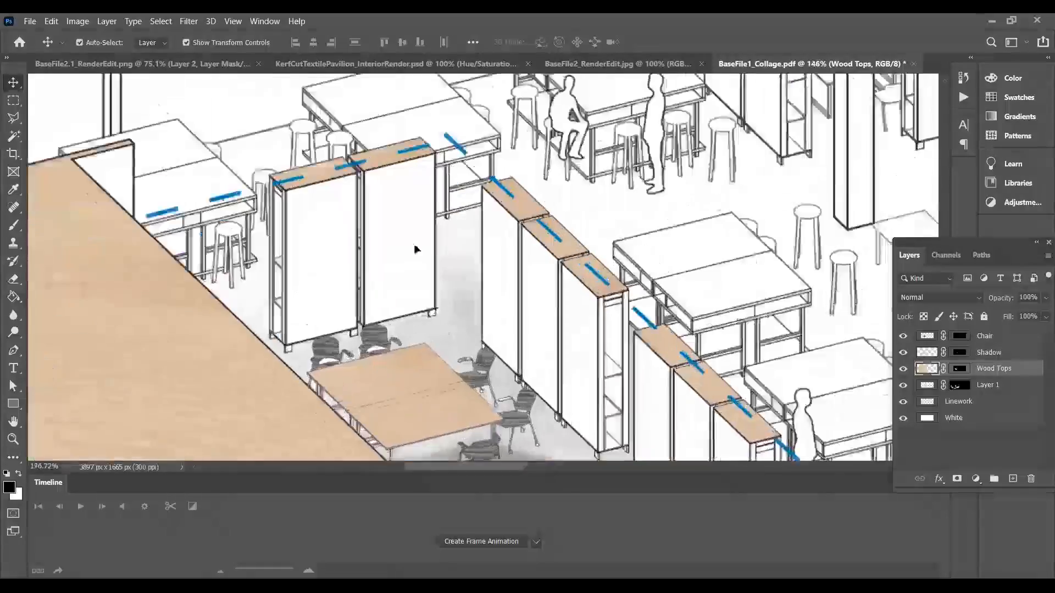
pyautogui.scroll(-3, 436, 247)
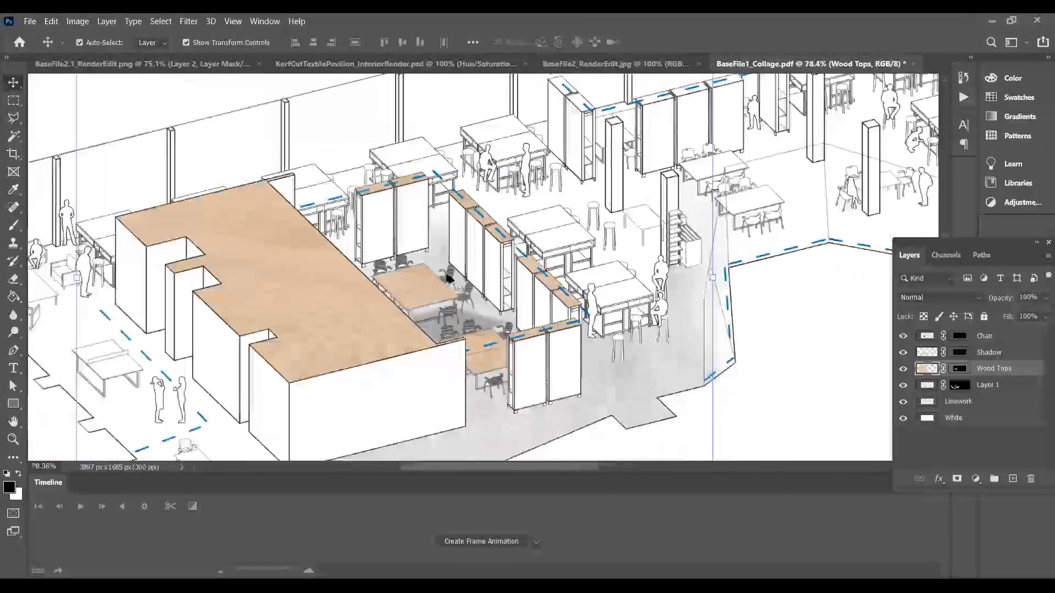
pyautogui.scroll(8, 526, 413)
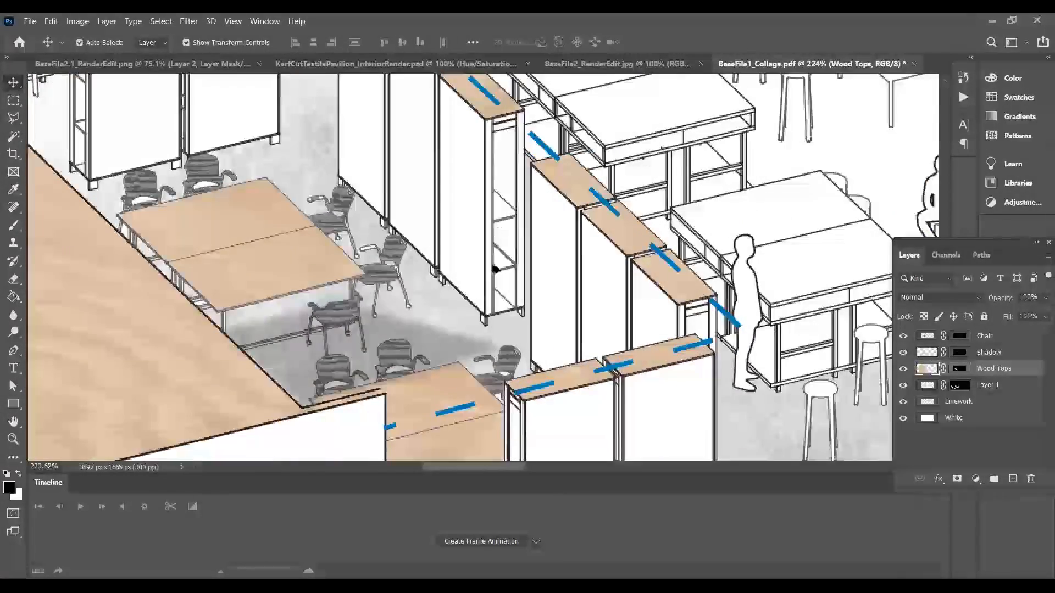
pyautogui.scroll(-3, 583, 331)
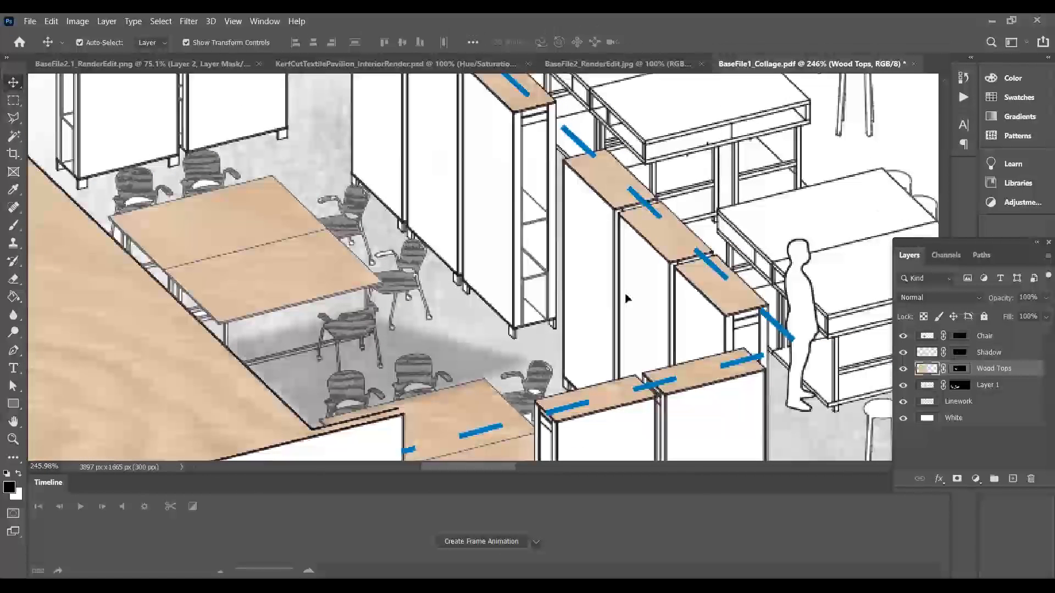
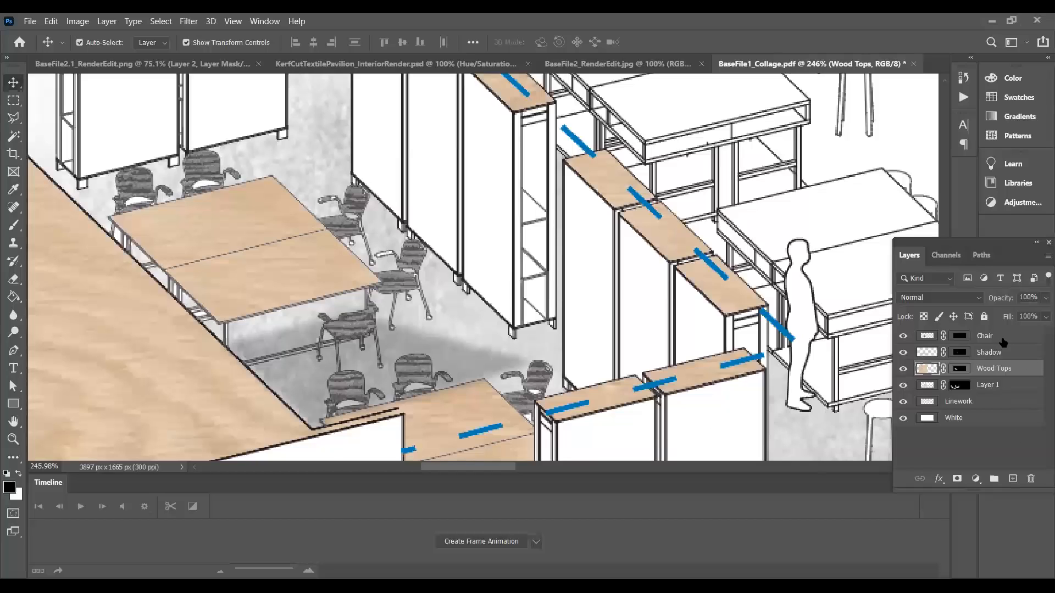
# Step: Add an empty layer above Chair and paste the copied white fur texture as a separate layer directly above Wood Tops
pyautogui.click(792, 324)
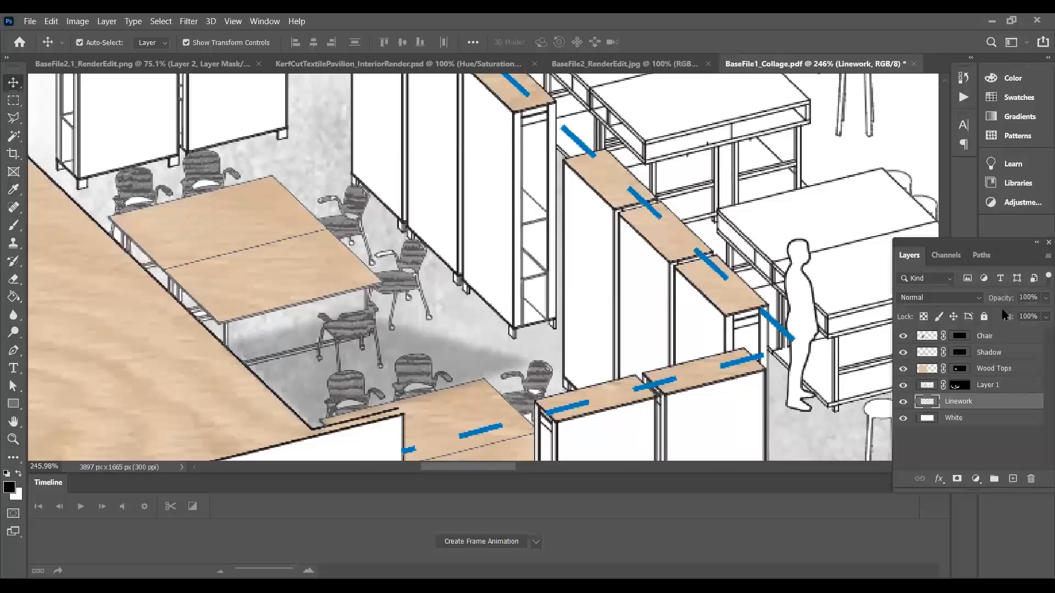
pyautogui.click(999, 334)
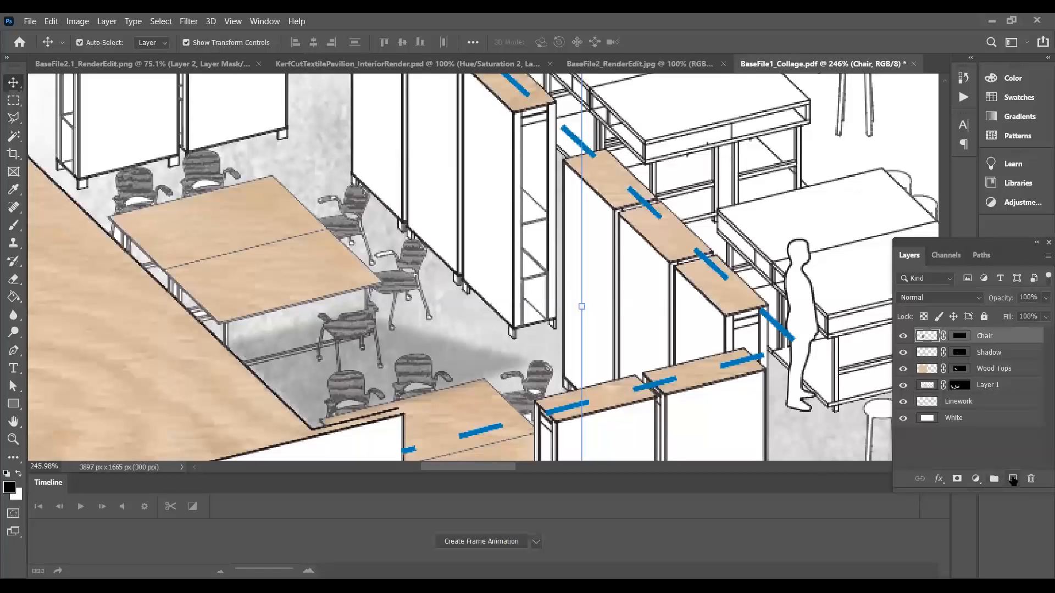
pyautogui.click(1012, 479)
pyautogui.click(704, 273)
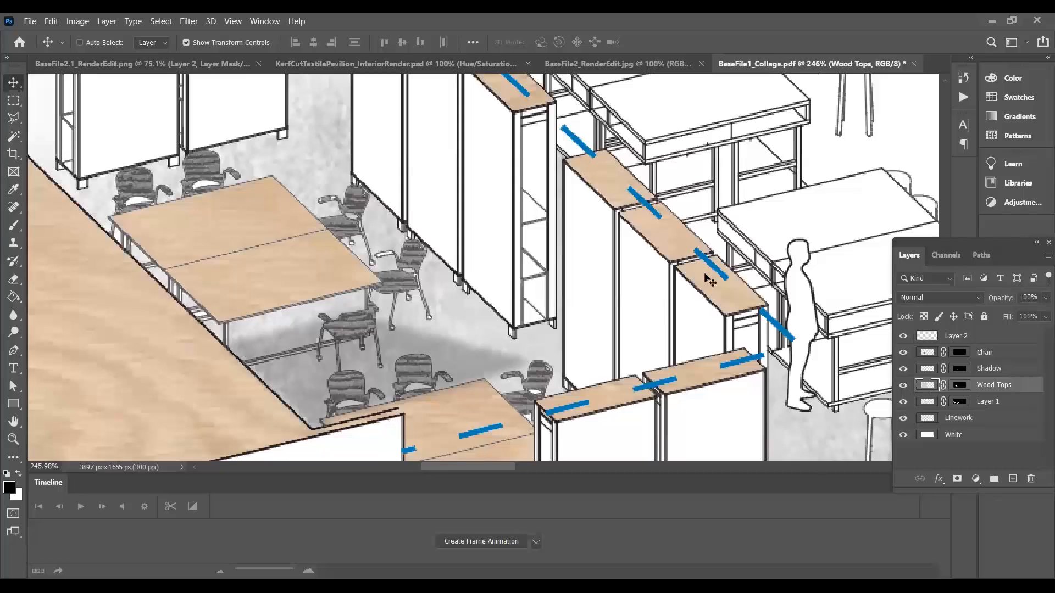
pyautogui.hotkey('ctrl', 'v')
pyautogui.scroll(-8, 698, 275)
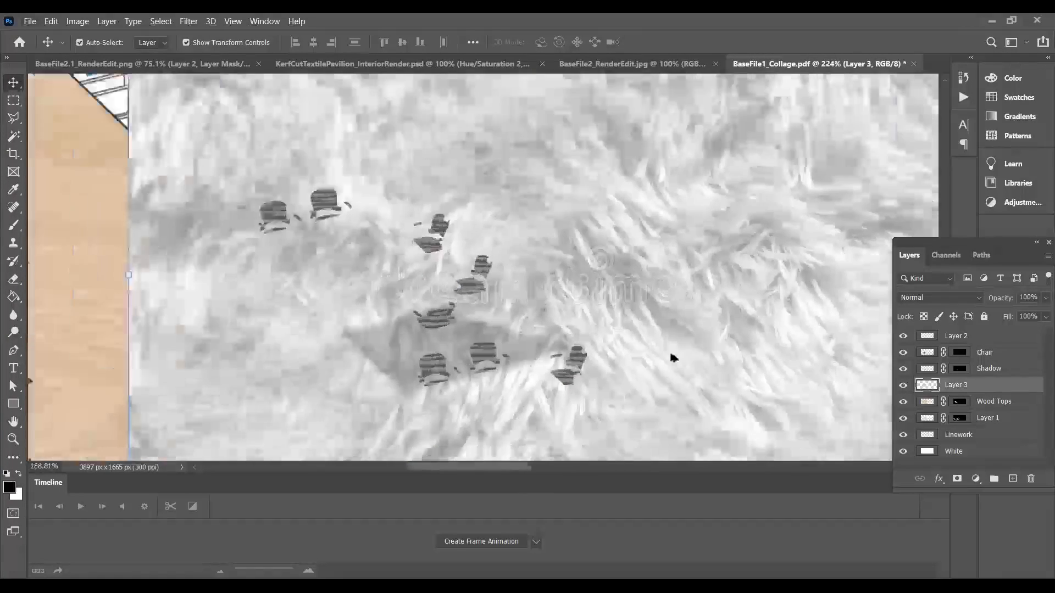
# Step: Scale the white fur texture on Layer 3 down to 38.47% and place it over the area behind the meeting table
pyautogui.scroll(2, 719, 400)
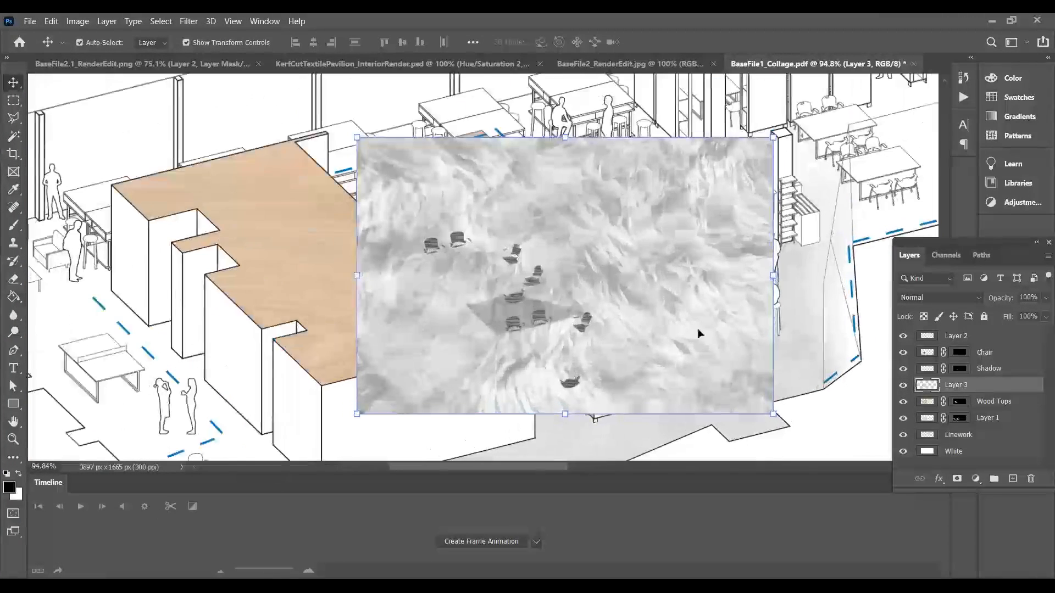
pyautogui.moveTo(684, 225); pyautogui.dragTo(566, 240)
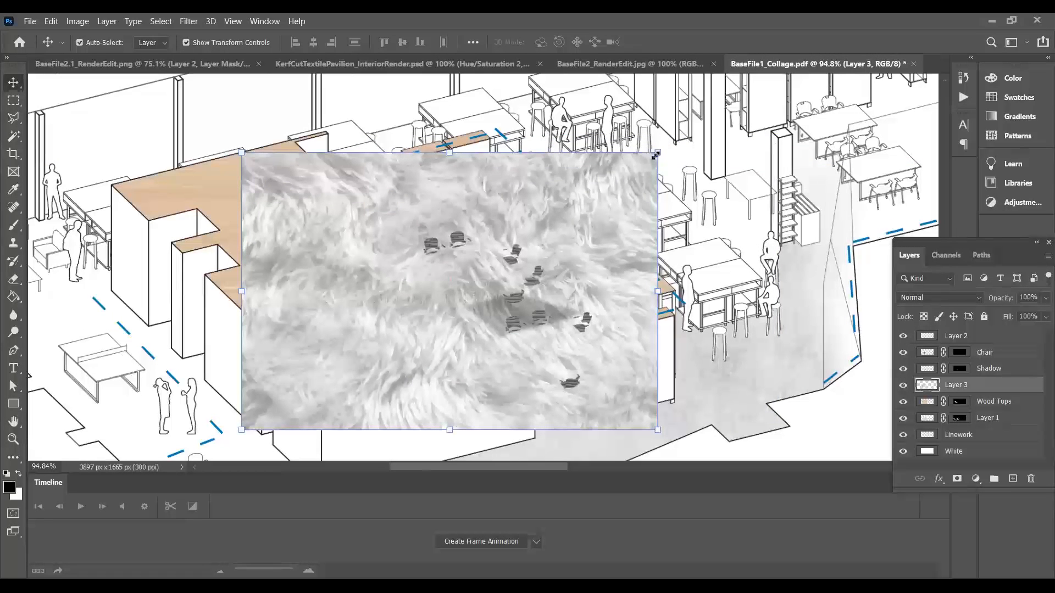
pyautogui.moveTo(656, 155); pyautogui.dragTo(551, 213)
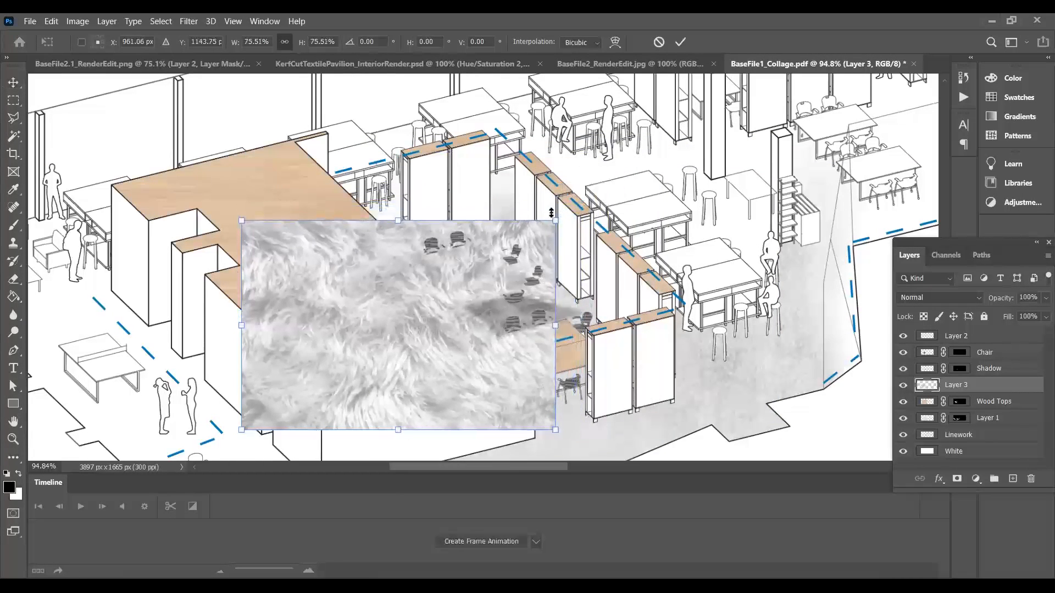
pyautogui.moveTo(309, 387); pyautogui.dragTo(407, 272)
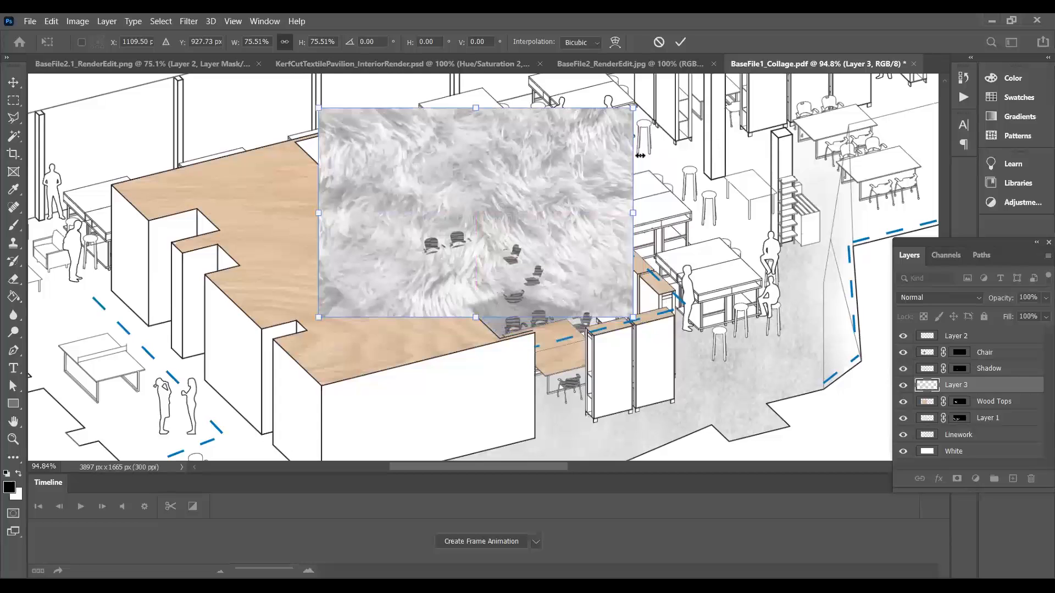
pyautogui.moveTo(632, 109); pyautogui.dragTo(476, 212)
pyautogui.moveTo(387, 304); pyautogui.dragTo(440, 232)
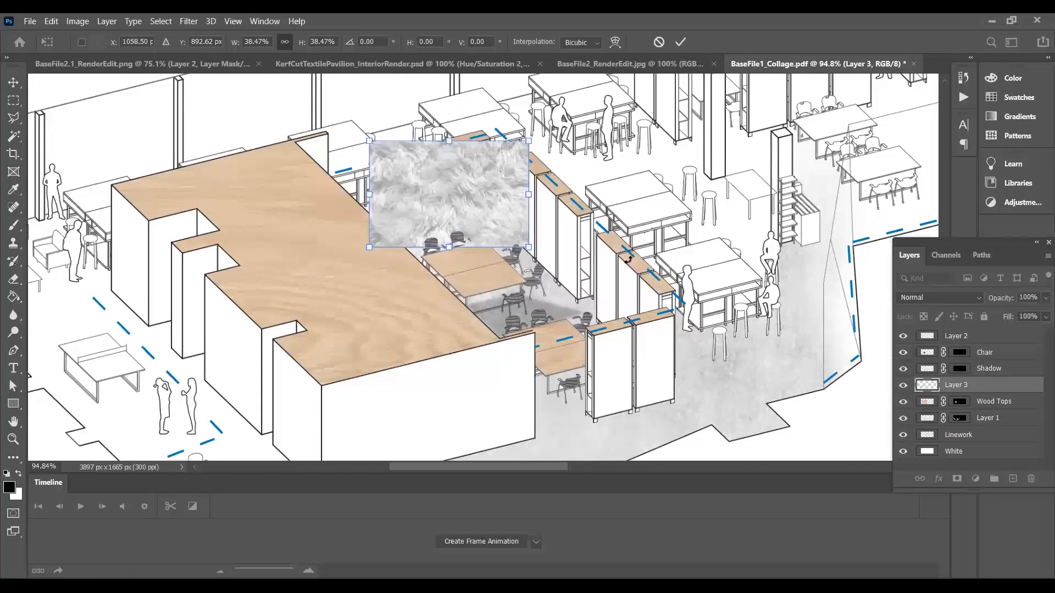
pyautogui.click(680, 42)
# Step: Duplicate the scaled fur tile three times and arrange the four tiles as a two-by-two block over the meeting area
pyautogui.moveTo(471, 202); pyautogui.dragTo(456, 271)
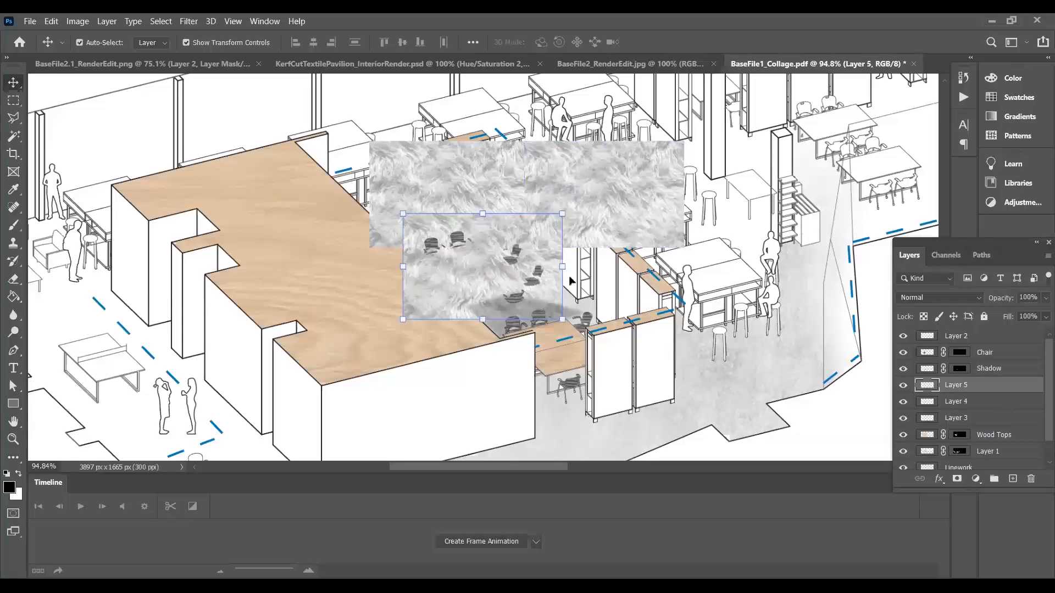
pyautogui.rightClick(482, 304)
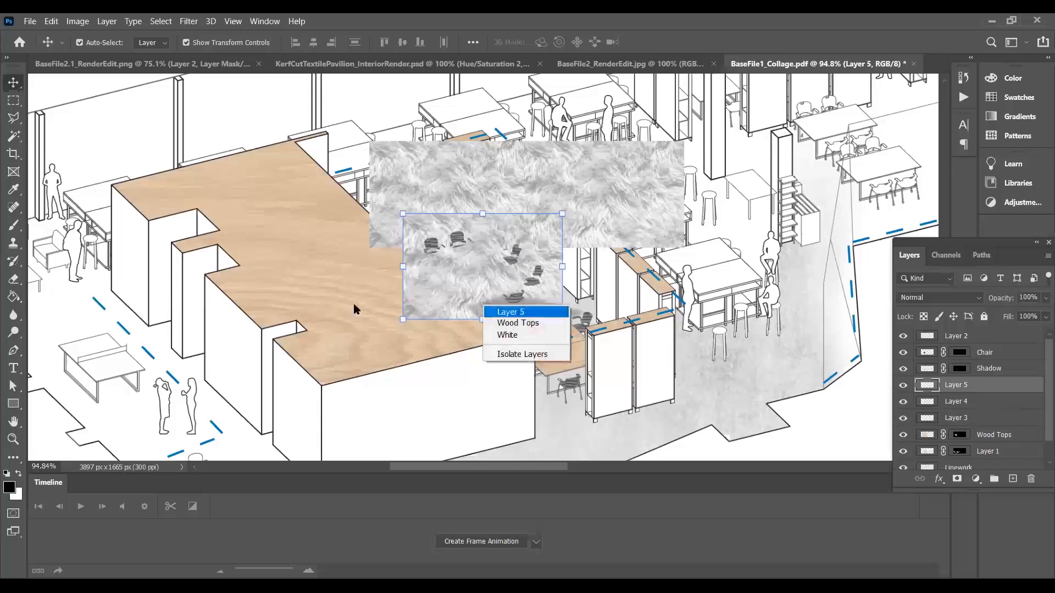
pyautogui.click(417, 175)
pyautogui.moveTo(488, 235); pyautogui.dragTo(622, 251)
pyautogui.hotkey('ctrl', 'c')
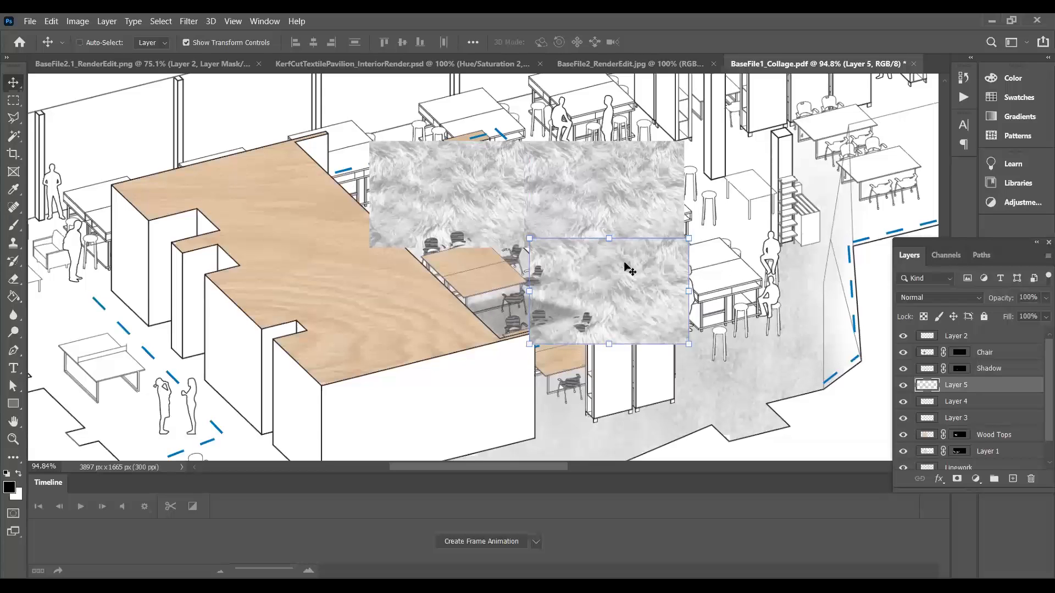
pyautogui.hotkey('ctrl', 'v')
pyautogui.moveTo(551, 236); pyautogui.dragTo(512, 261)
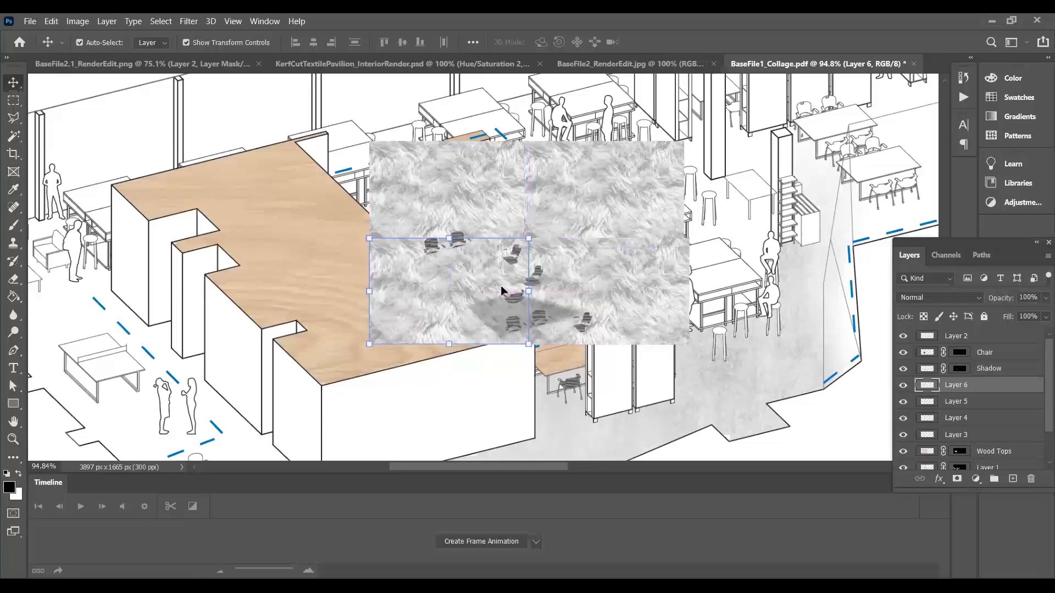
# Step: Select Layers 3 to 6 together and toggle their visibility one by one to identify each fur tile
pyautogui.click(619, 235)
pyautogui.hotkey('ctrl', 't')
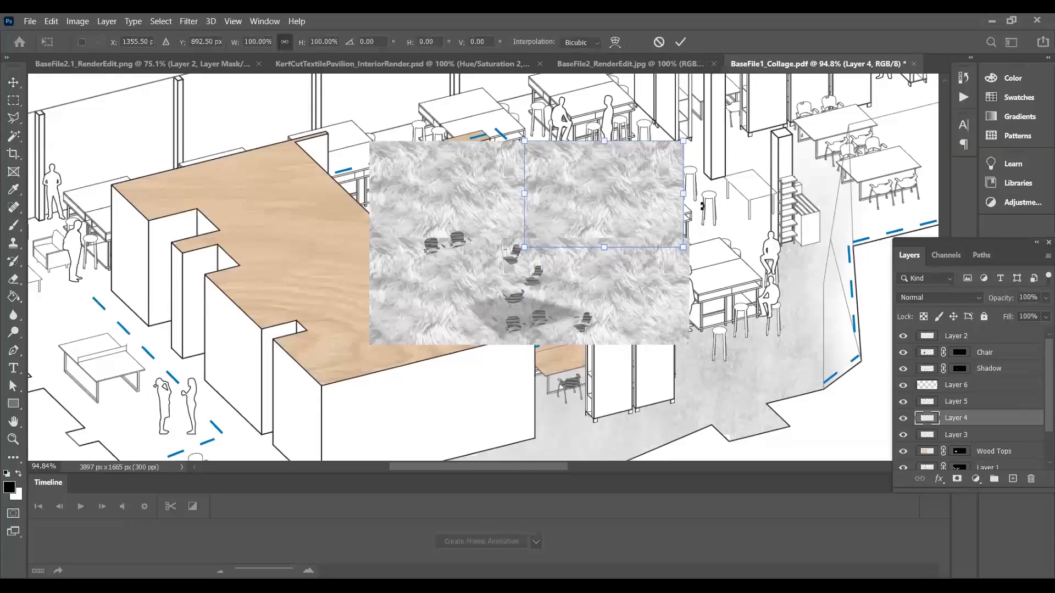
pyautogui.click(944, 386)
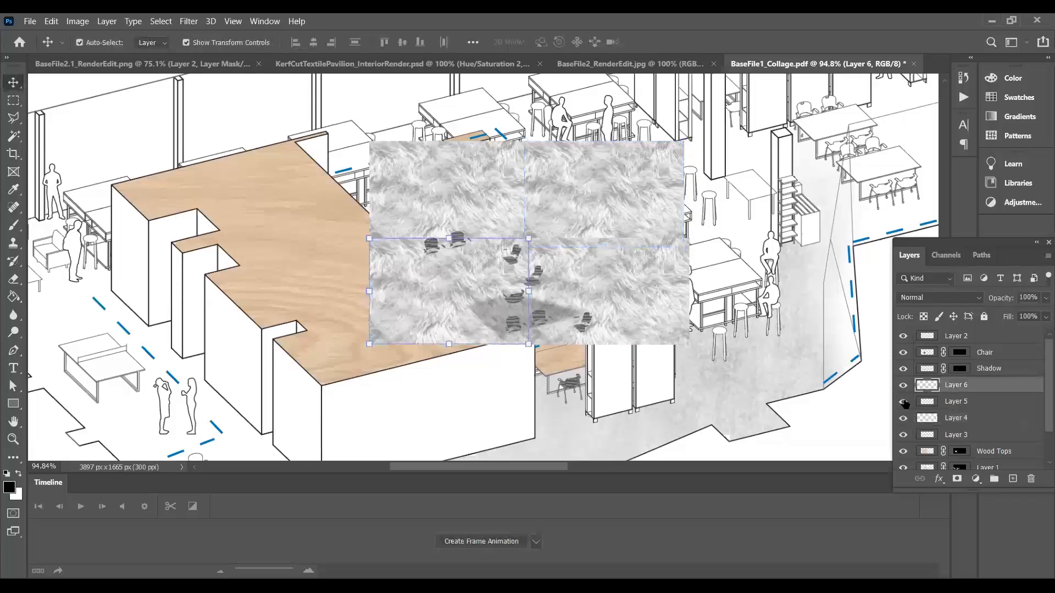
pyautogui.keyDown('shift'); pyautogui.click(965, 429); pyautogui.keyUp('shift')
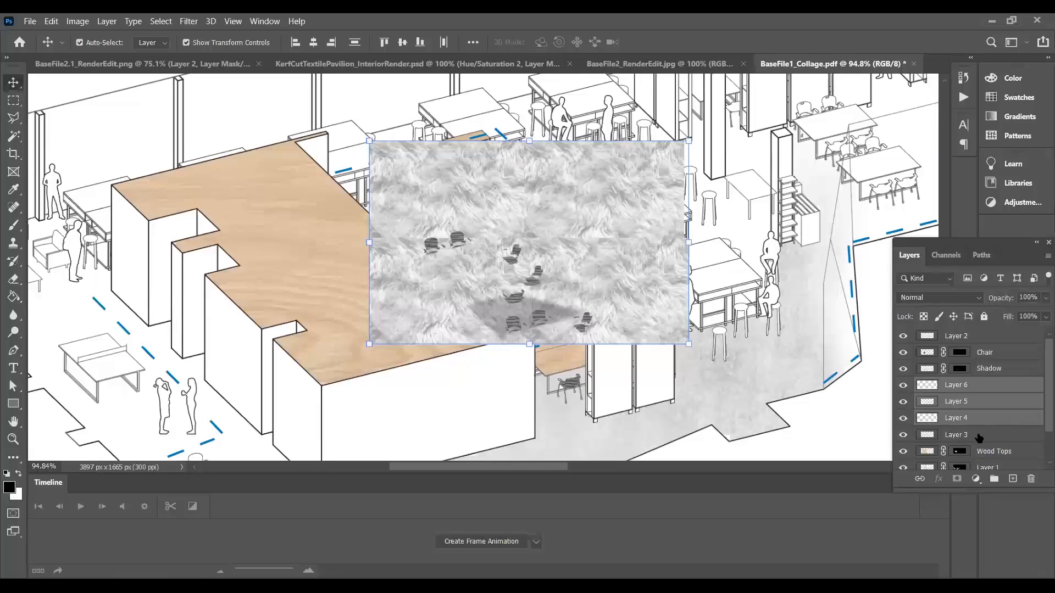
pyautogui.keyDown('shift'); pyautogui.click(979, 438); pyautogui.keyUp('shift')
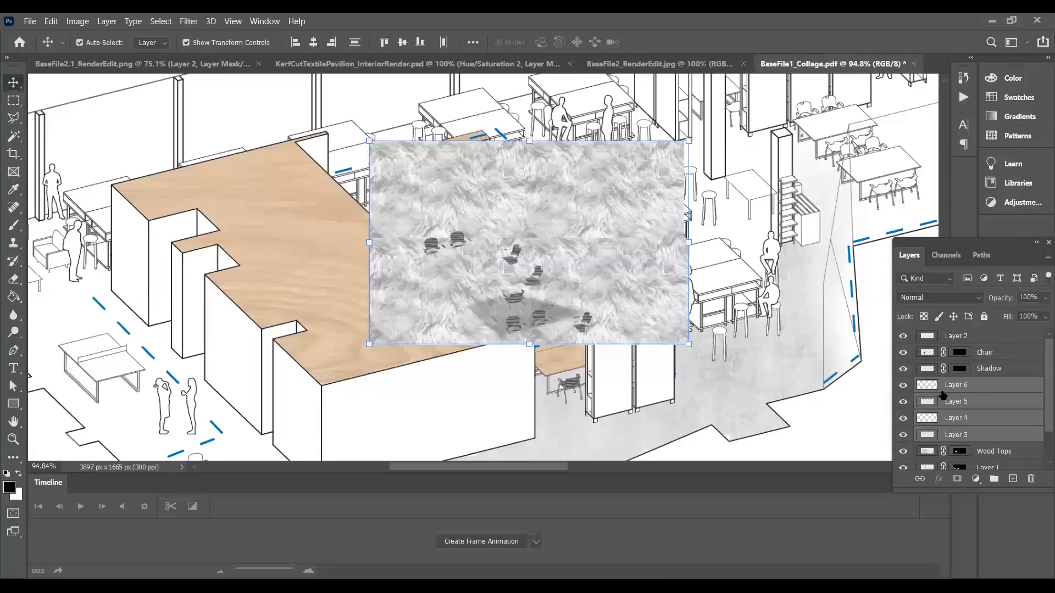
pyautogui.click(901, 387)
pyautogui.click(902, 401)
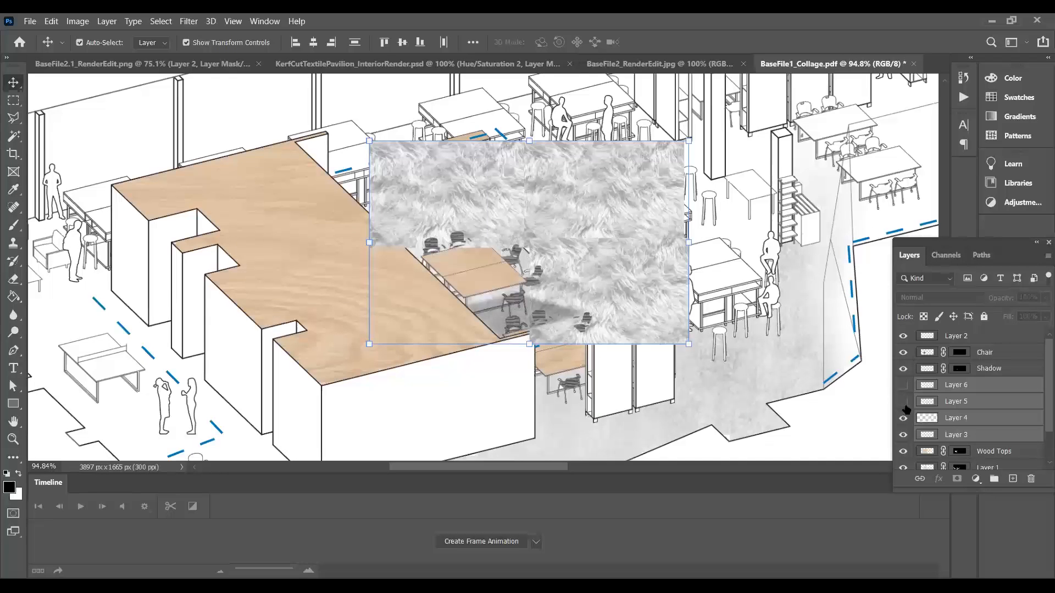
pyautogui.click(902, 418)
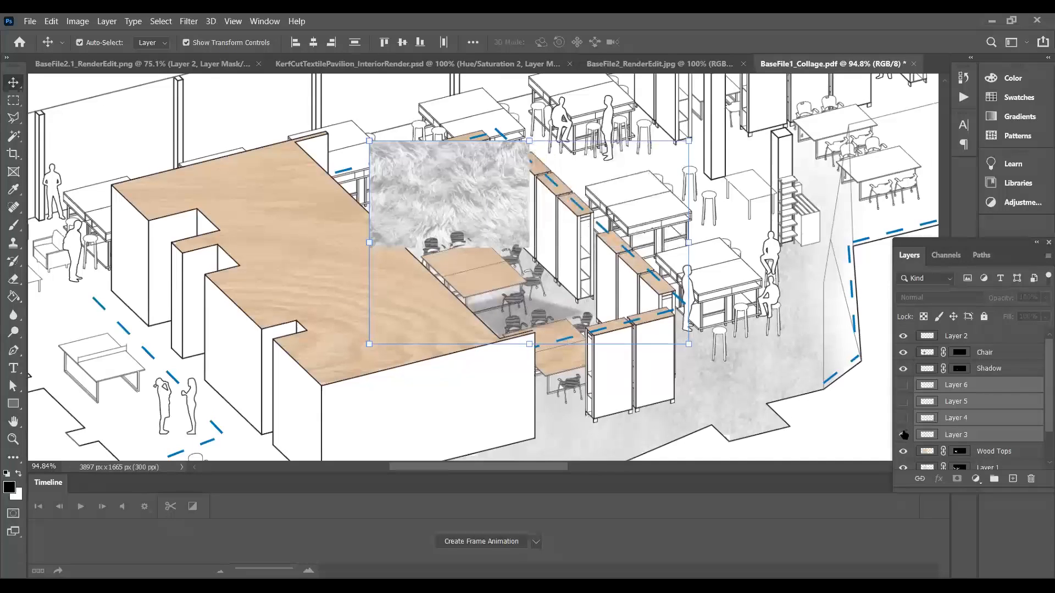
pyautogui.click(903, 434)
pyautogui.click(903, 435)
pyautogui.click(903, 418)
pyautogui.click(902, 402)
pyautogui.click(902, 385)
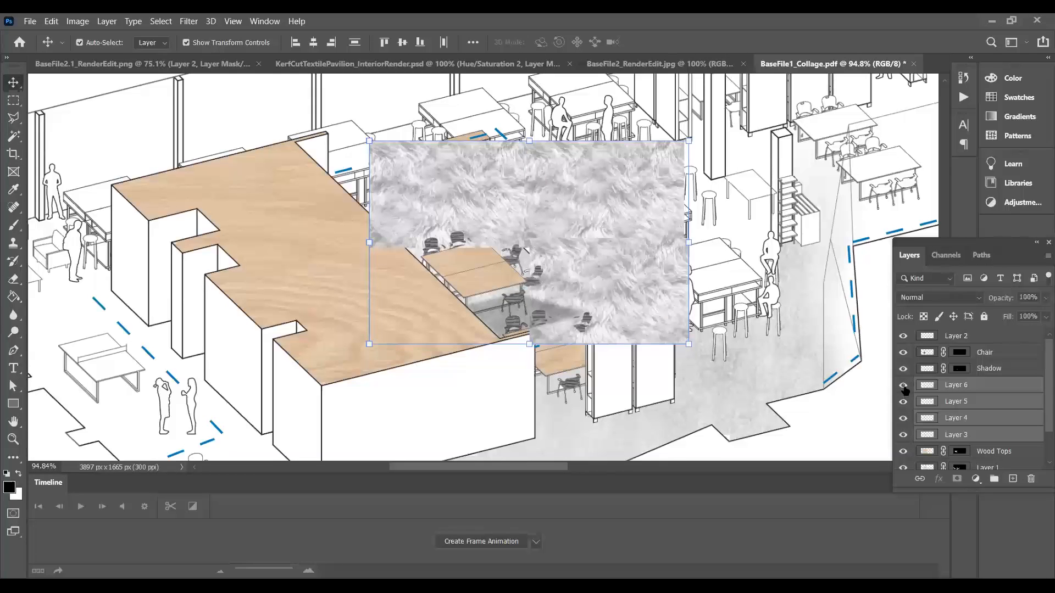
pyautogui.click(1047, 256)
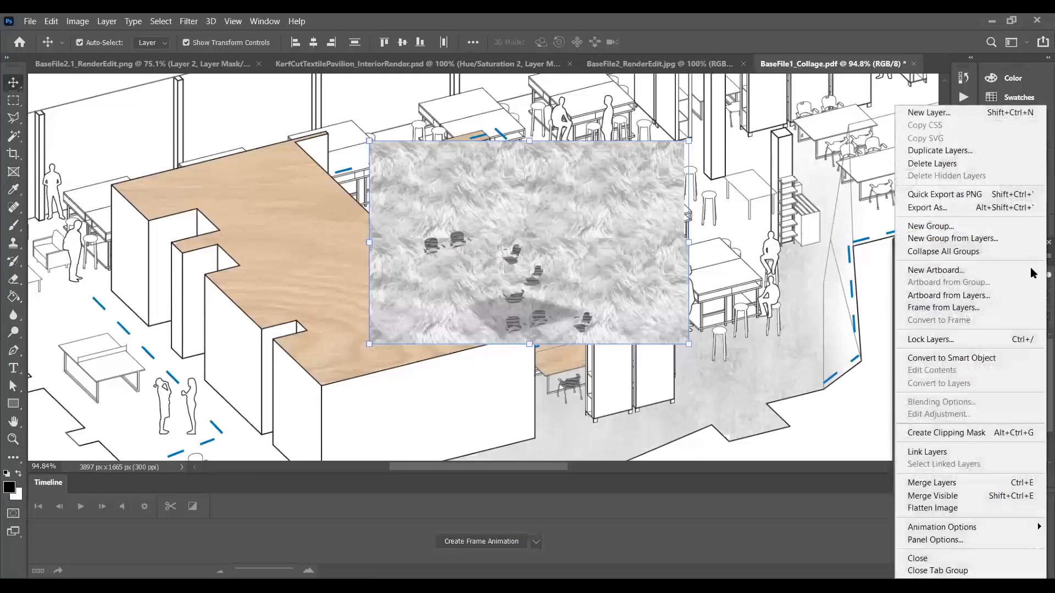
pyautogui.click(860, 490)
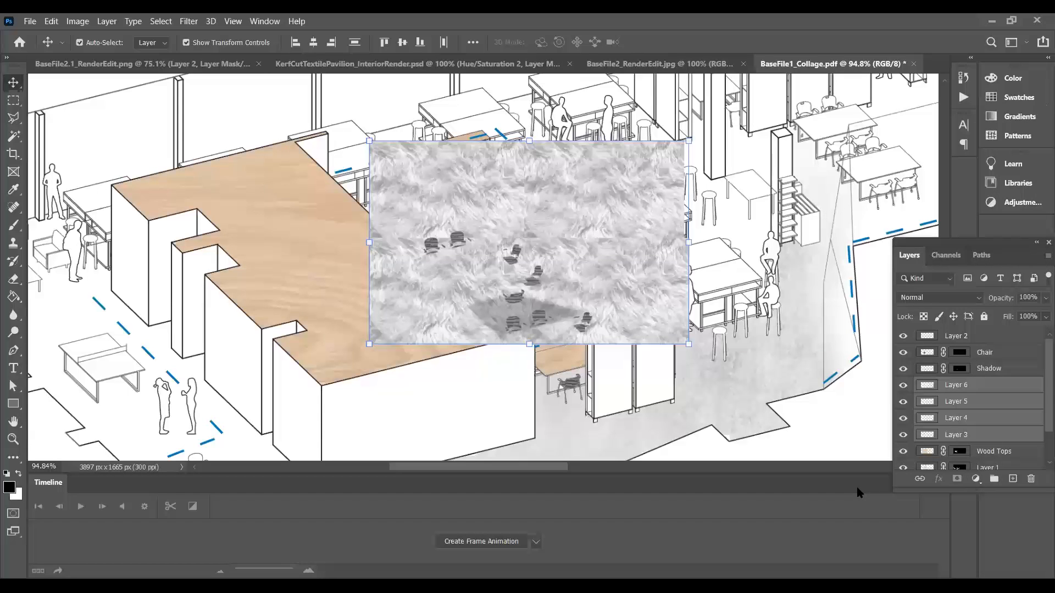
# Step: Try to erase along the vertical seam beside the upper-right fur tile on Layer 4 with a 70 px Eraser
pyautogui.click(983, 391)
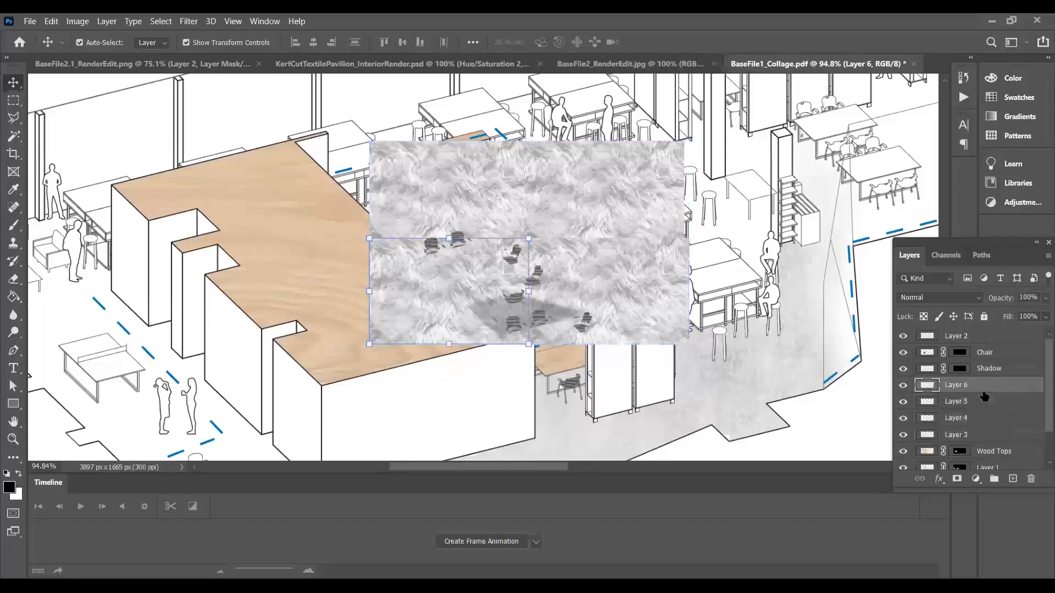
pyautogui.click(562, 176)
pyautogui.press('e')
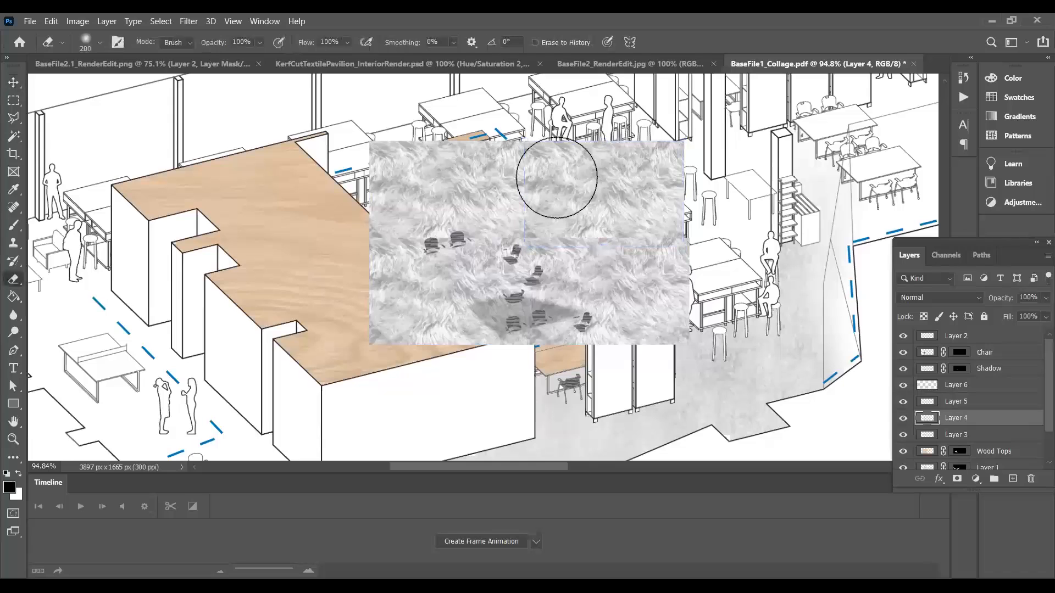
pyautogui.press('[')
pyautogui.press('[')
pyautogui.press('[')
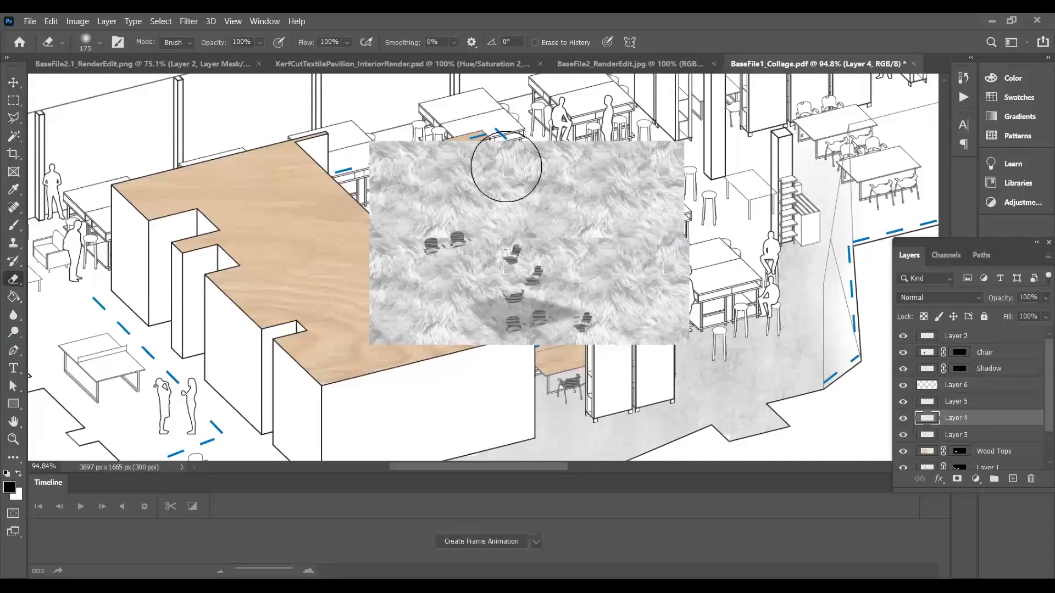
pyautogui.press('[')
pyautogui.press('[')
pyautogui.press('[')
pyautogui.moveTo(529, 114); pyautogui.dragTo(515, 202)
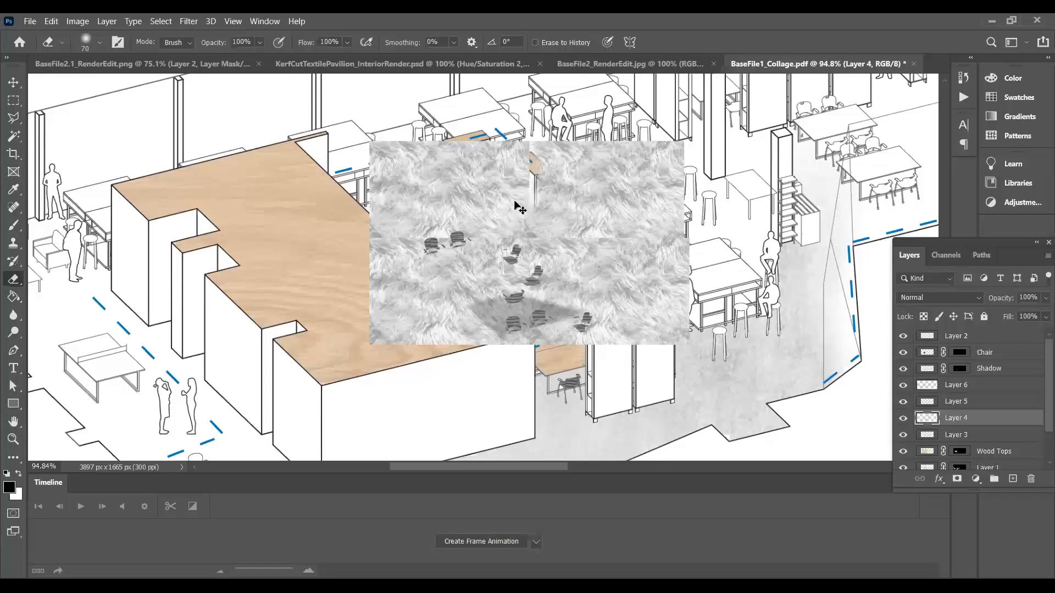
pyautogui.hotkey('ctrl', 'z')
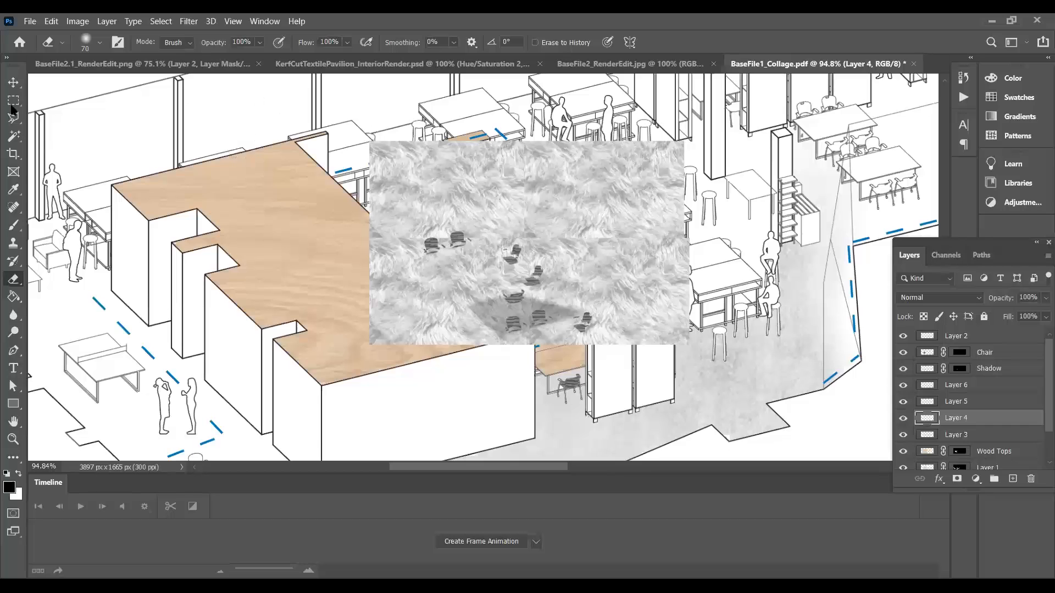
# Step: Shift the two right-hand fur tiles left and the two lower tiles up so that neighbouring tiles overlap
pyautogui.click(13, 82)
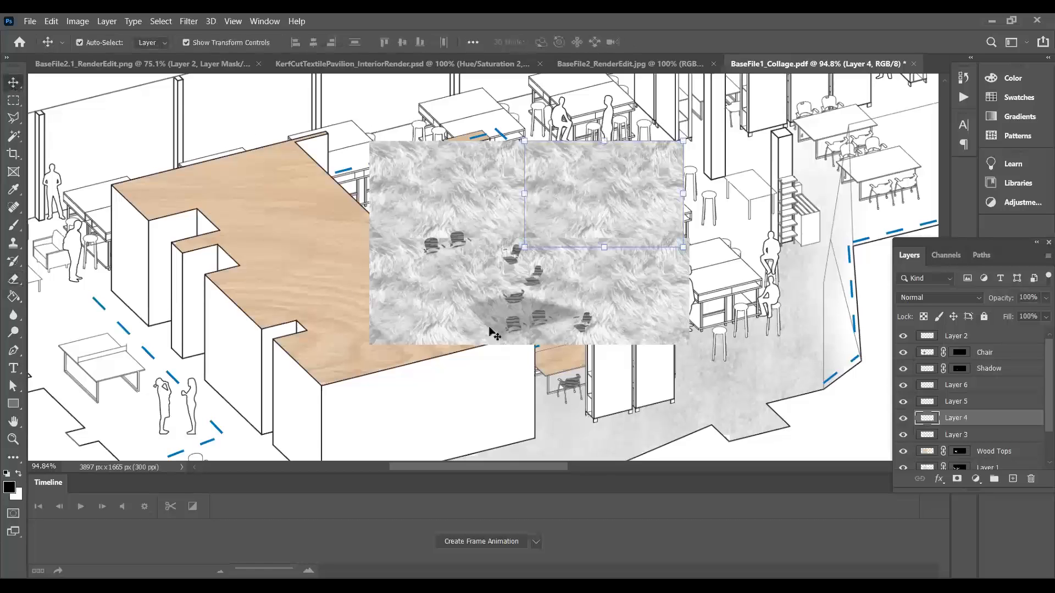
pyautogui.keyDown('shift'); pyautogui.click(603, 295); pyautogui.keyUp('shift')
pyautogui.moveTo(623, 218); pyautogui.dragTo(592, 219)
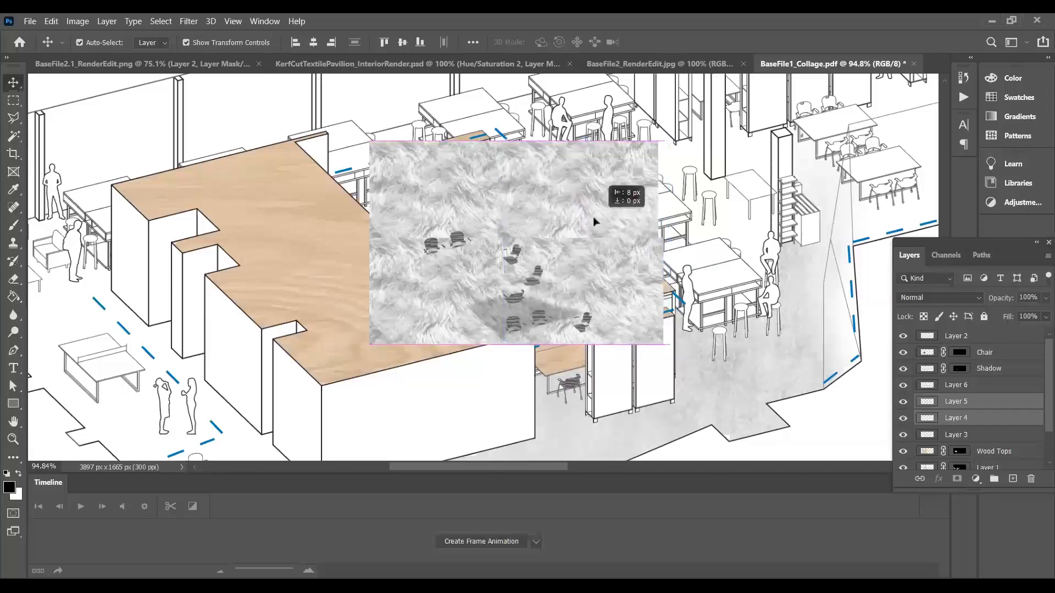
pyautogui.click(402, 279)
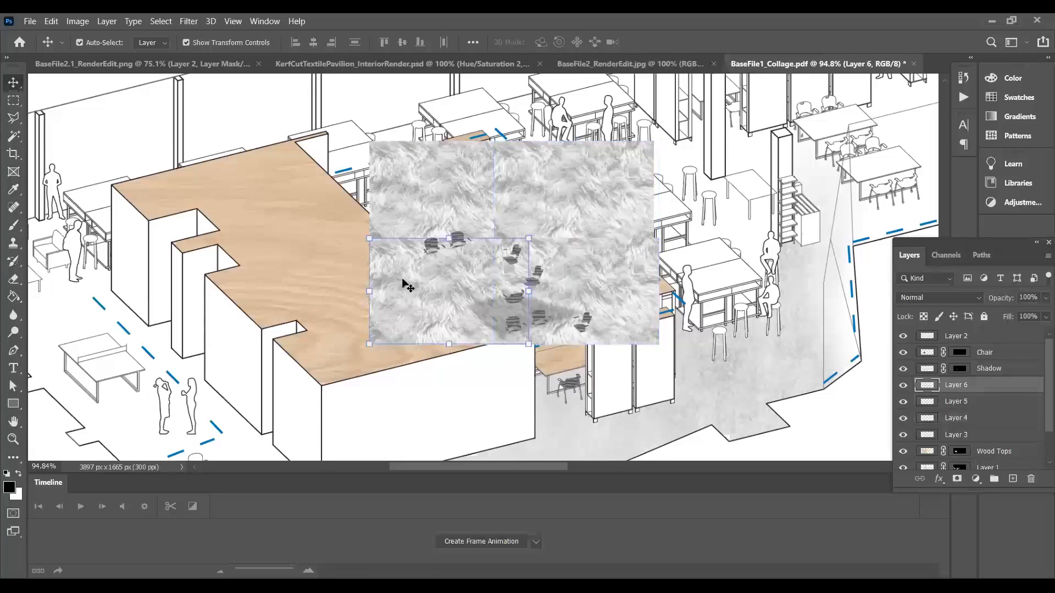
pyautogui.keyDown('shift'); pyautogui.click(603, 273); pyautogui.keyUp('shift')
pyautogui.moveTo(602, 272); pyautogui.dragTo(599, 256)
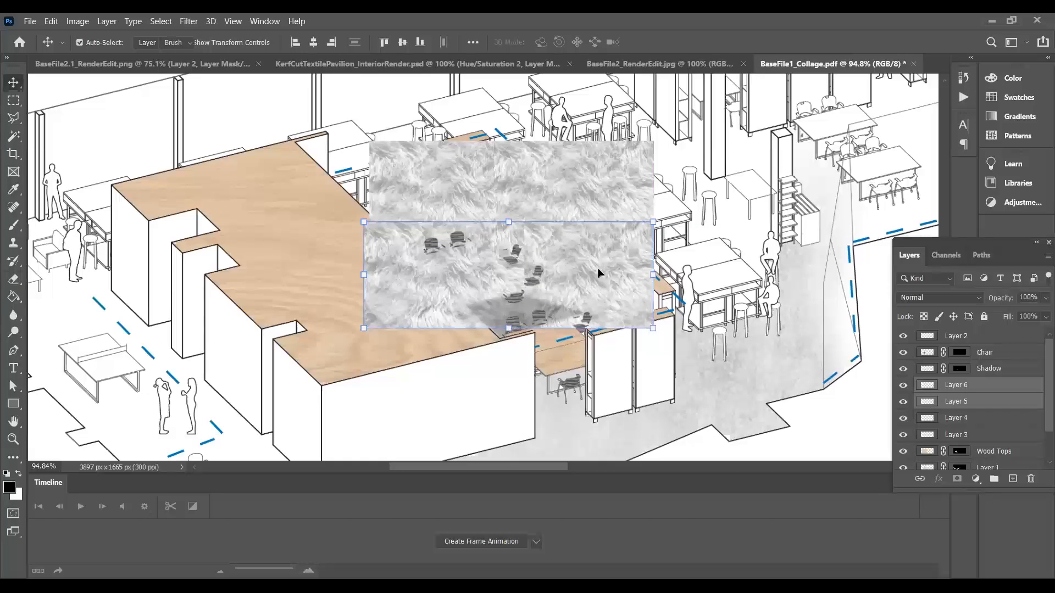
# Step: Soften the upper edge of the lower-left fur tile on Layer 6 with the 70 px Eraser, toggling Layers 6 and 4 to compare
pyautogui.press('e')
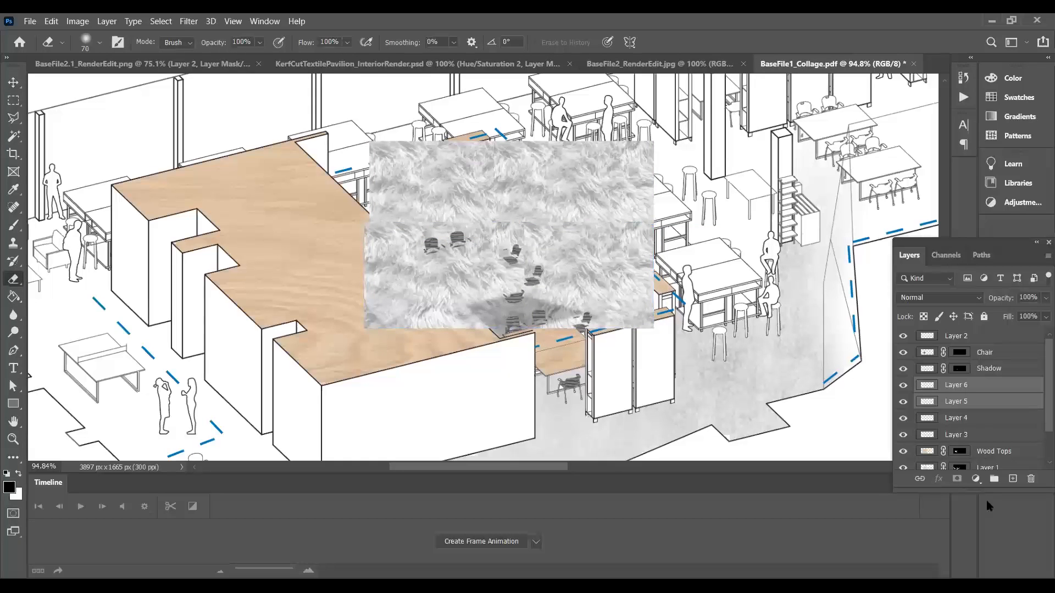
pyautogui.click(952, 386)
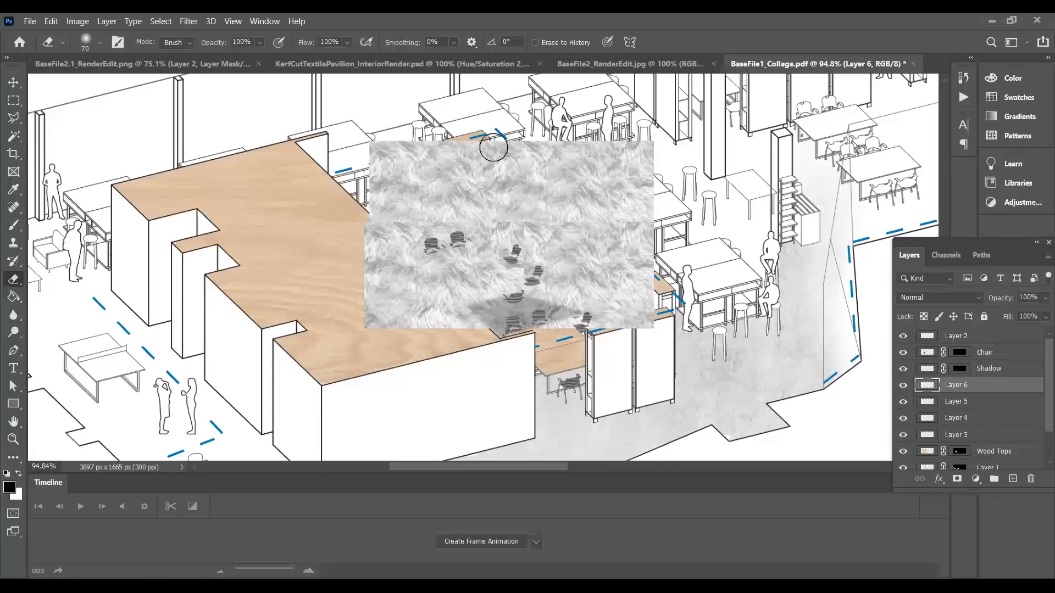
pyautogui.moveTo(491, 150); pyautogui.dragTo(487, 183)
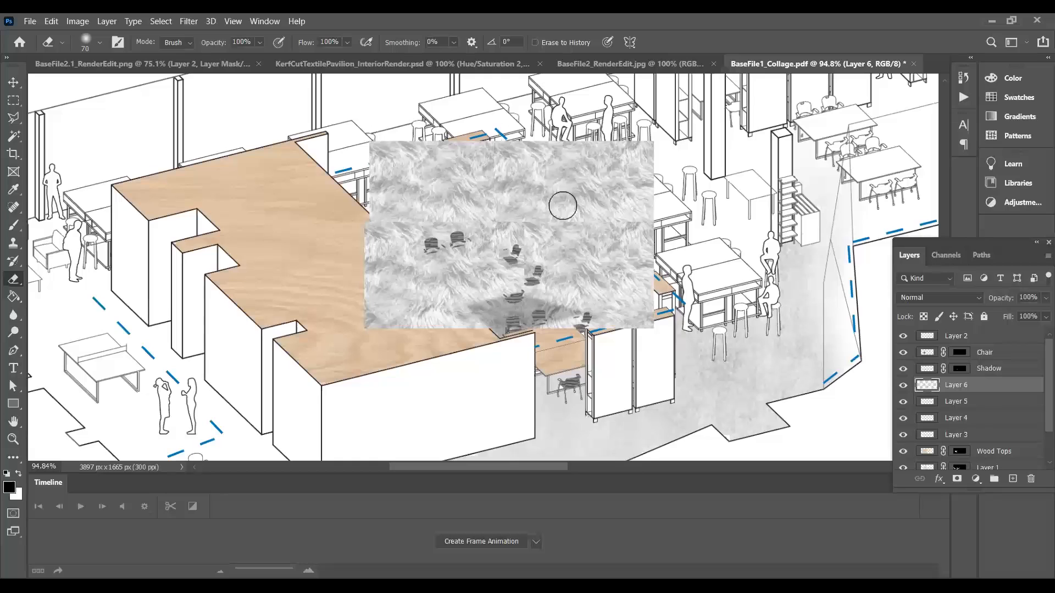
pyautogui.click(901, 388)
pyautogui.click(901, 388)
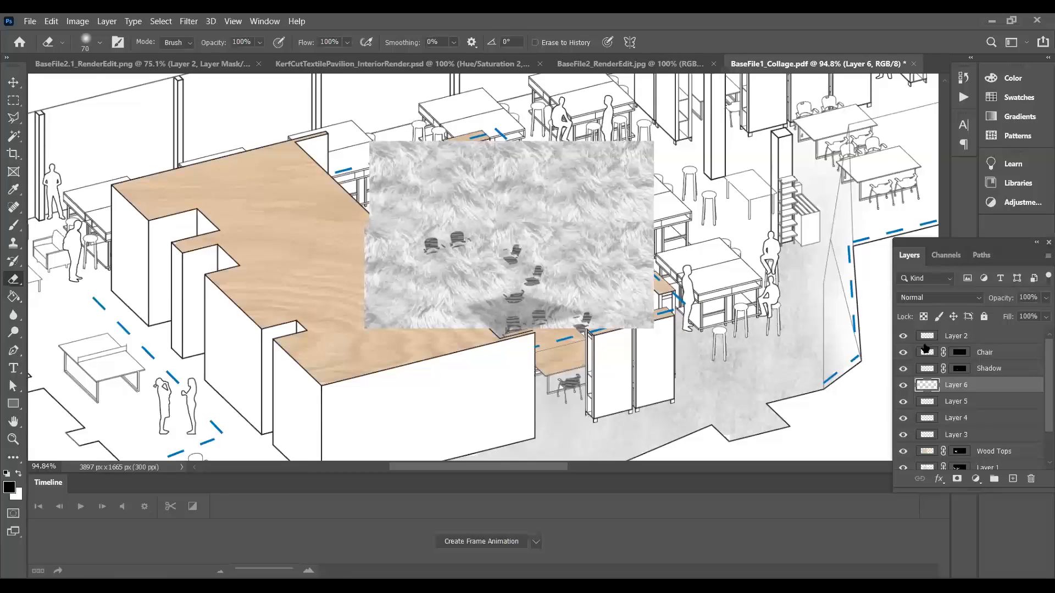
pyautogui.click(898, 418)
pyautogui.scroll(5, 505, 164)
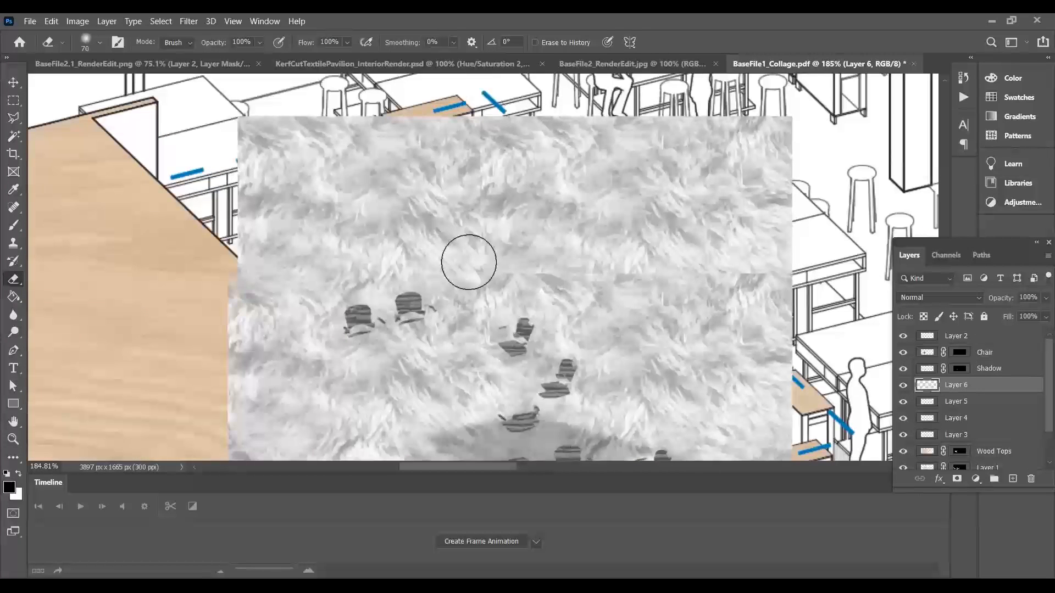
pyautogui.click(904, 419)
pyautogui.click(903, 419)
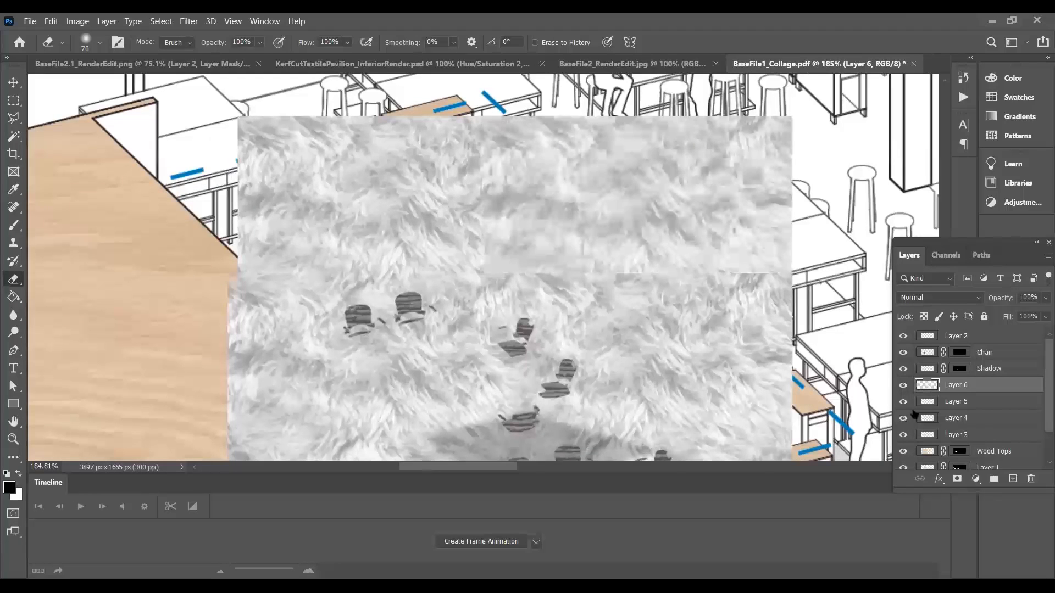
# Step: Try to erase the lower edge of the upper-right fur tile on Layer 4 to blend the horizontal seam
pyautogui.click(962, 418)
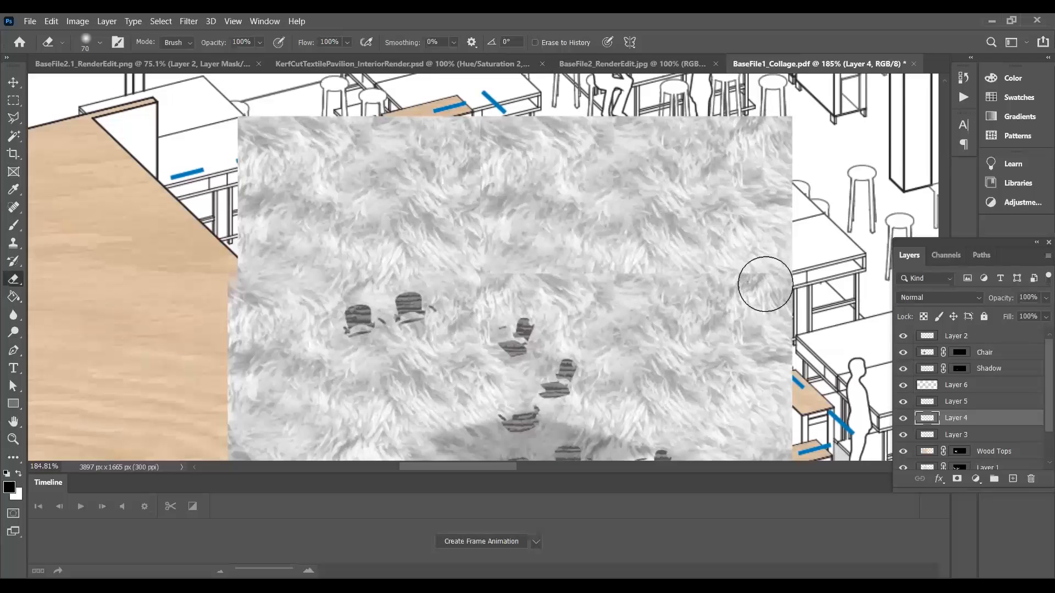
pyautogui.moveTo(756, 285); pyautogui.dragTo(738, 290)
pyautogui.hotkey('ctrl', 'z')
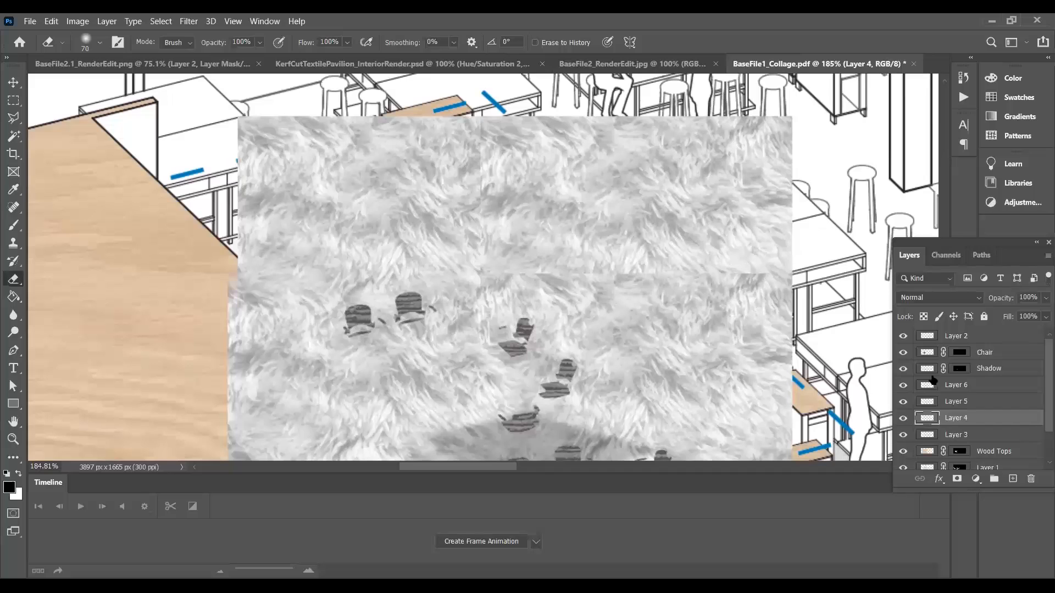
# Step: Soften the upper edge of the lower-right fur tile on Layer 5 with the Eraser, toggling Layers 3 and 5 to identify the tiles
pyautogui.click(962, 438)
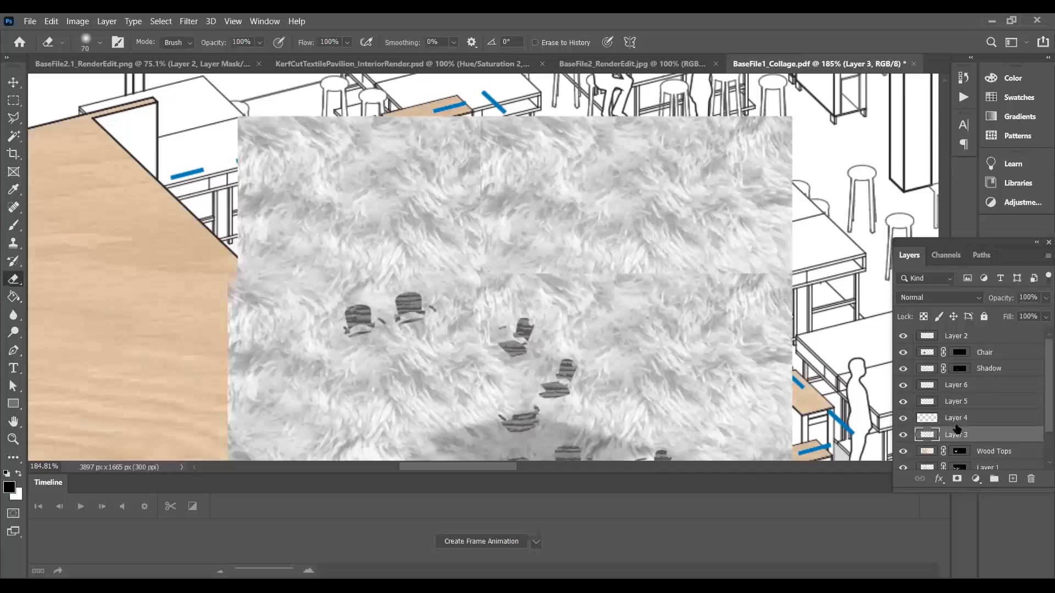
pyautogui.click(901, 435)
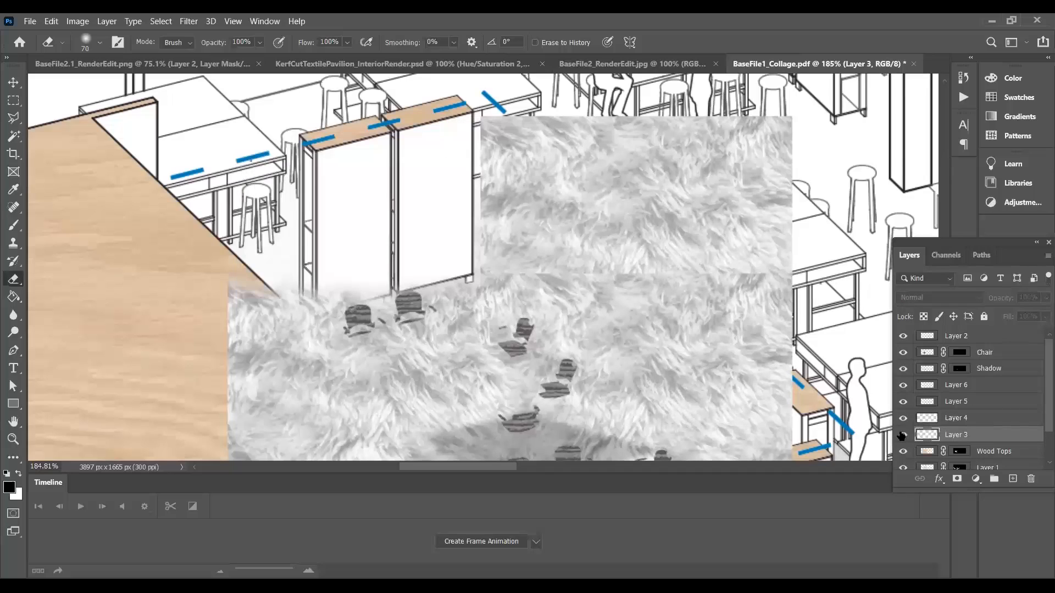
pyautogui.click(902, 435)
pyautogui.click(902, 402)
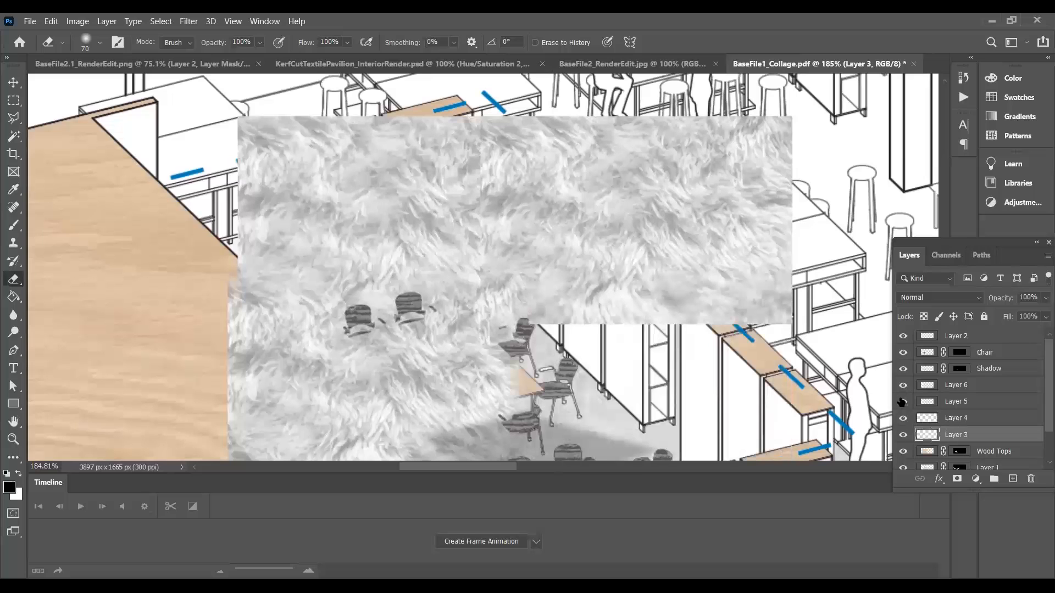
pyautogui.click(902, 402)
pyautogui.click(970, 402)
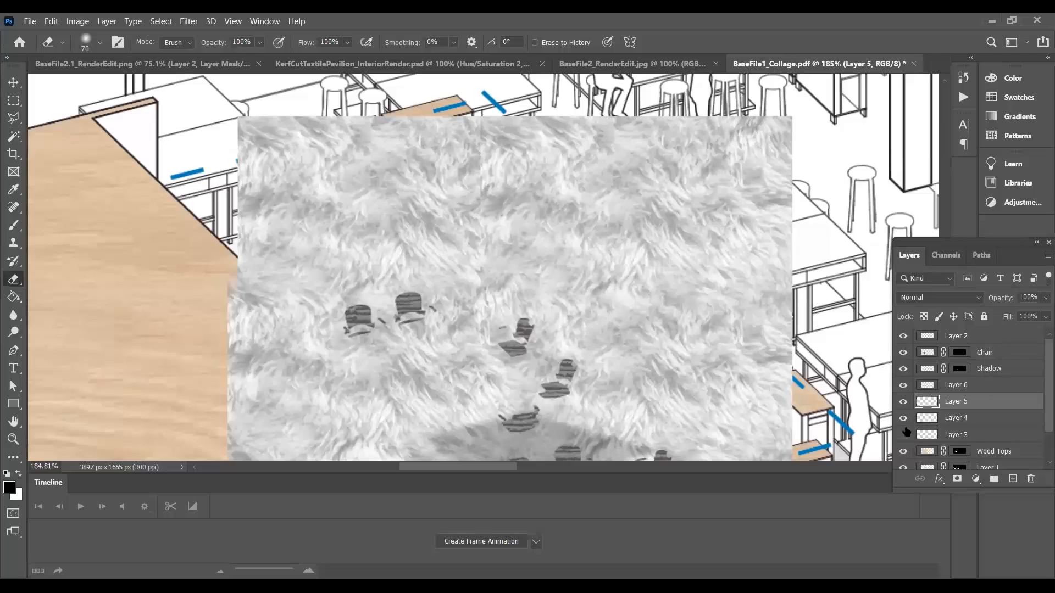
# Step: Toggle the fur layers to compare them, and erase along the left edge of the upper-right tile on Layer 4 to blend the vertical seam
pyautogui.click(906, 432)
pyautogui.click(904, 433)
pyautogui.click(910, 402)
pyautogui.click(908, 401)
pyautogui.click(905, 385)
pyautogui.click(904, 386)
pyautogui.click(903, 419)
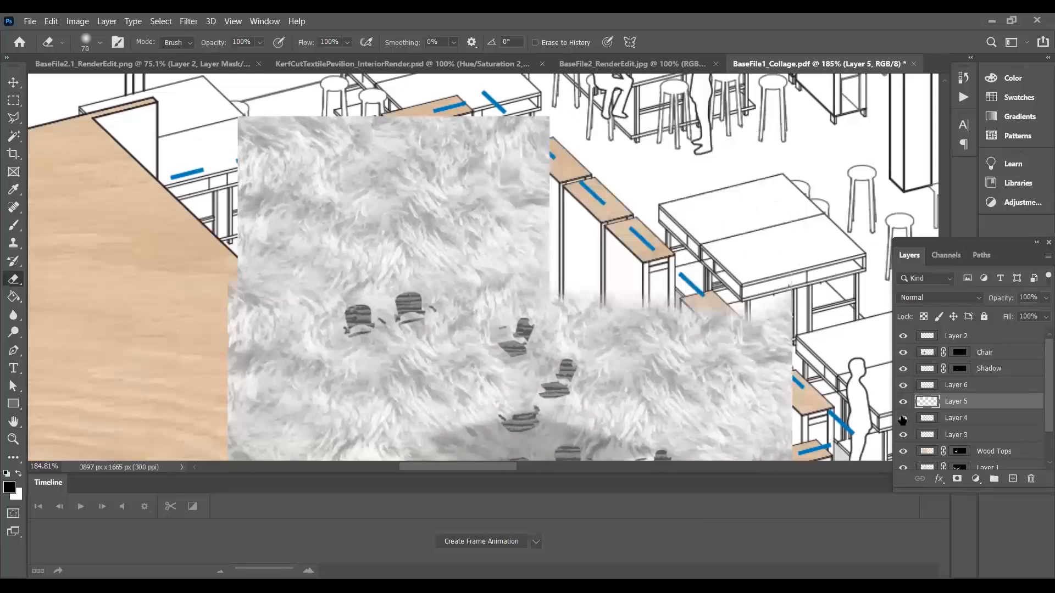
pyautogui.click(902, 419)
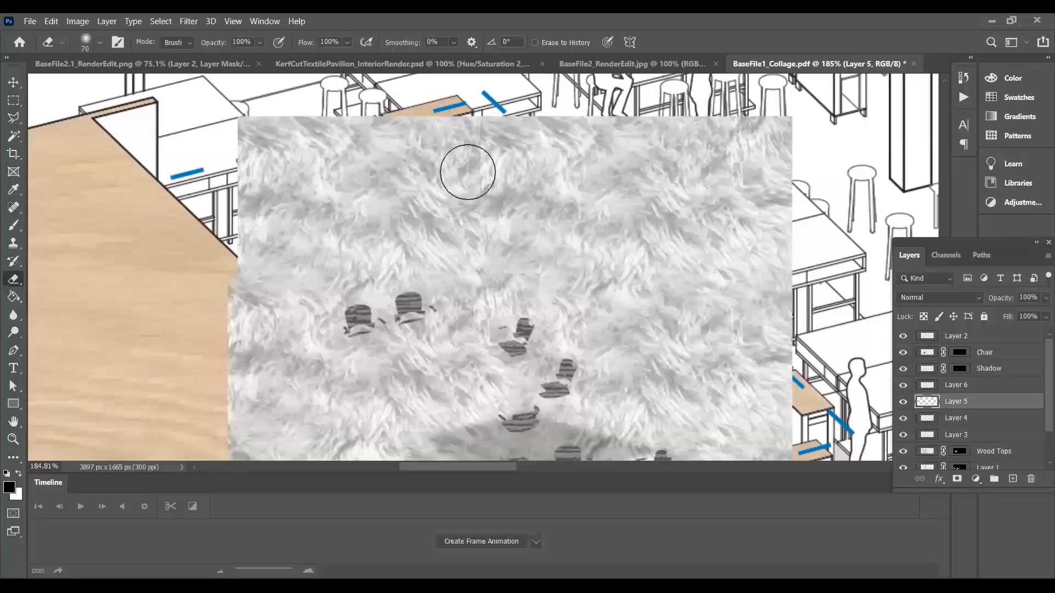
pyautogui.click(981, 419)
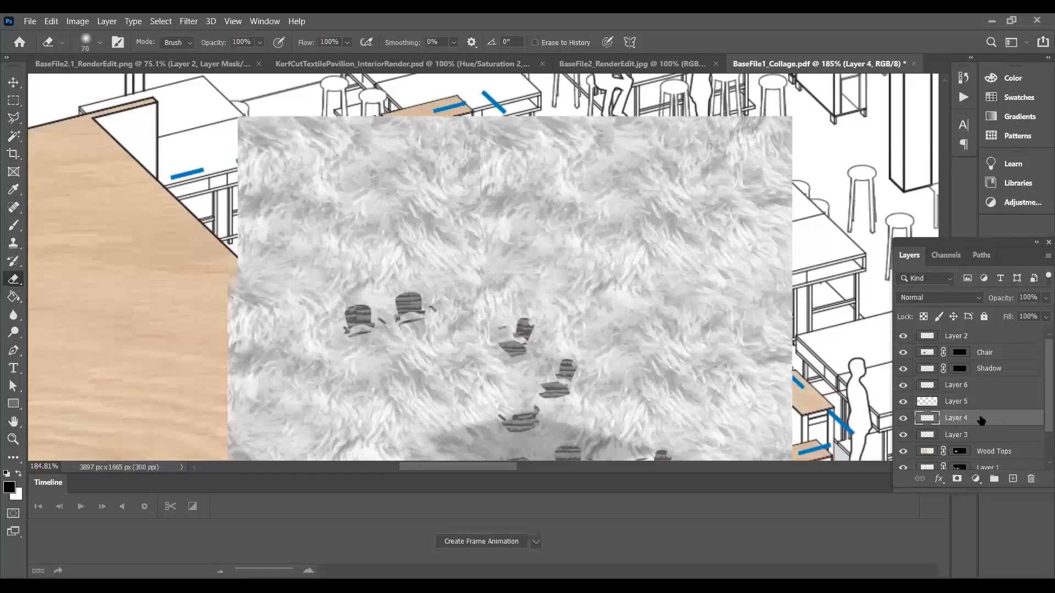
pyautogui.moveTo(466, 159); pyautogui.dragTo(452, 281)
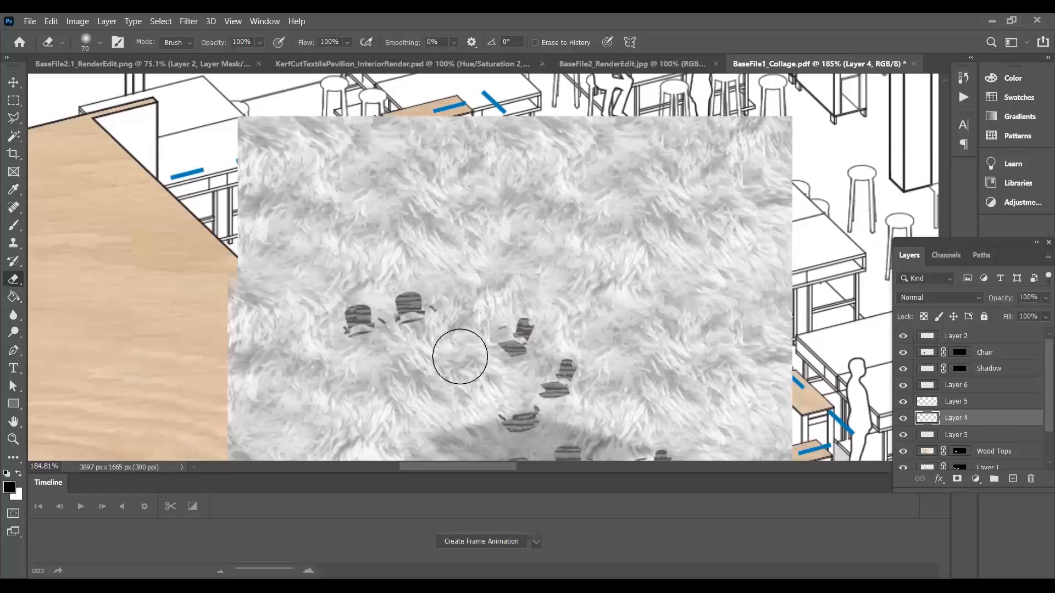
# Step: Transform Layers 3 to 6 together, scaling the fur tiles to about 150.55% so they cover the meeting area
pyautogui.scroll(-5, 459, 357)
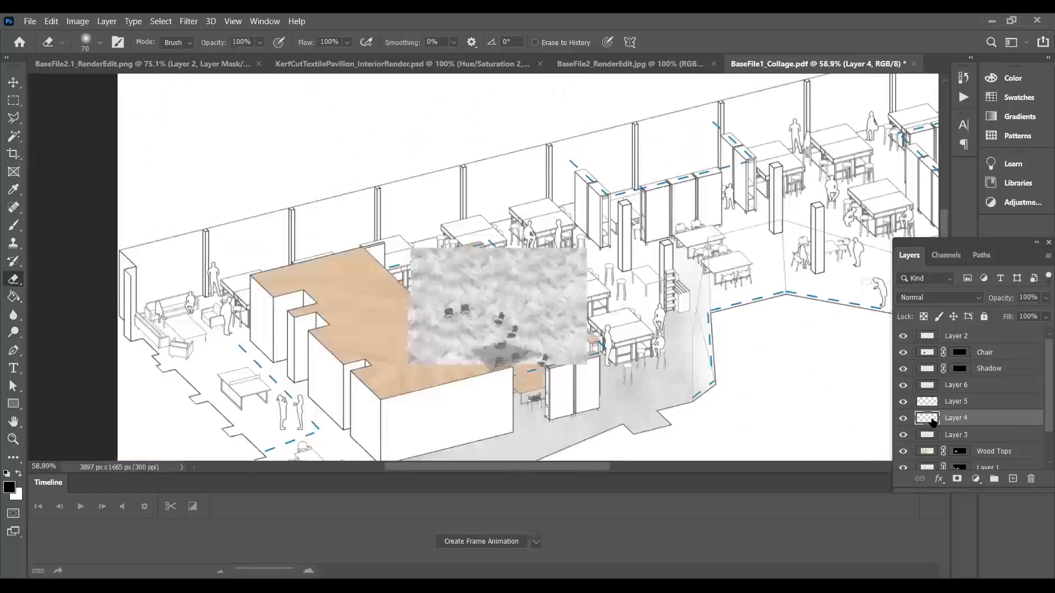
pyautogui.click(953, 388)
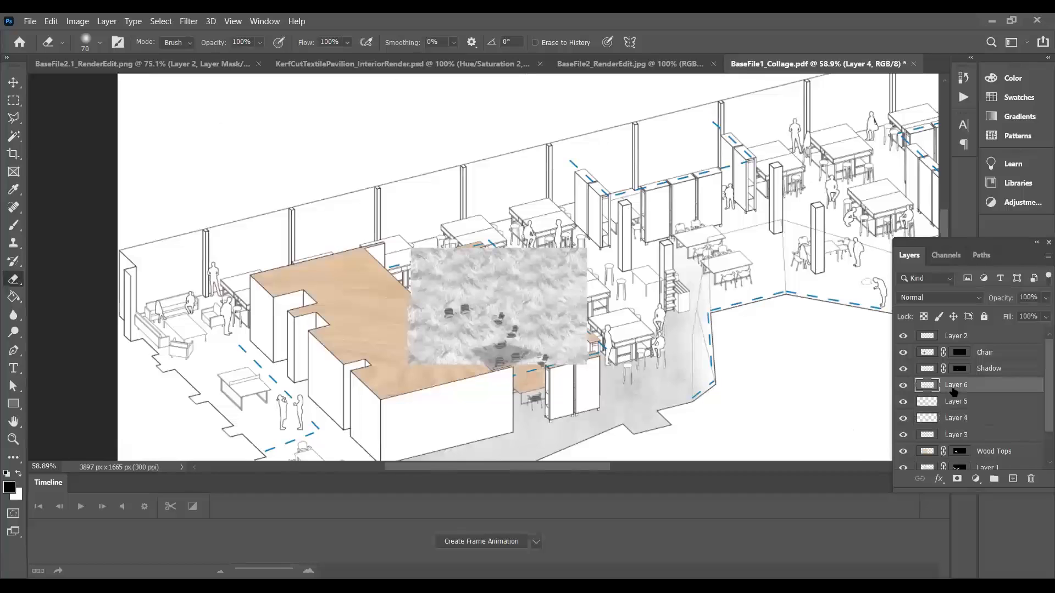
pyautogui.keyDown('shift'); pyautogui.click(950, 438); pyautogui.keyUp('shift')
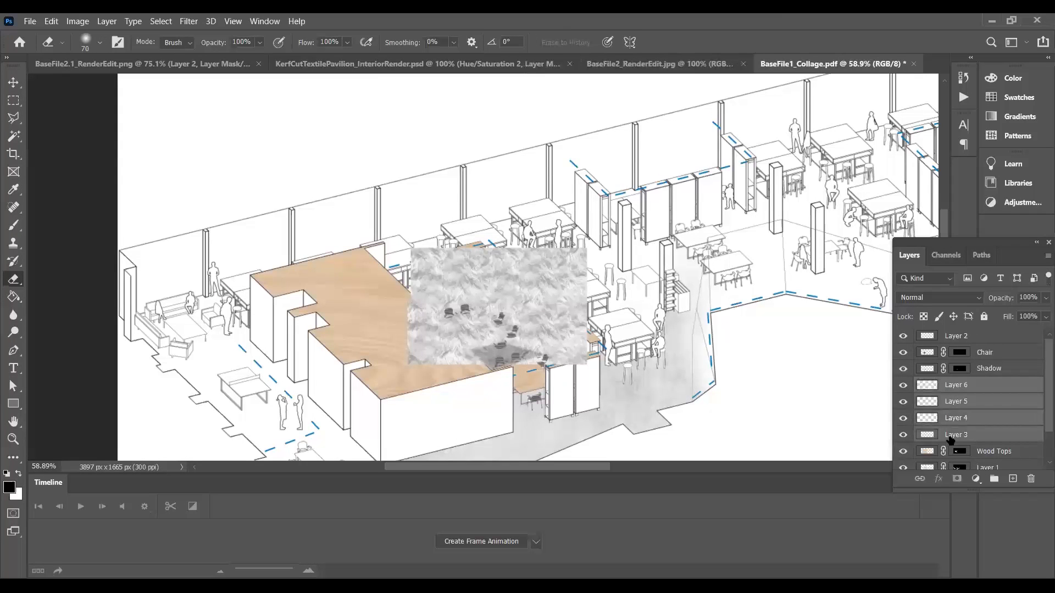
pyautogui.hotkey('ctrl', 't')
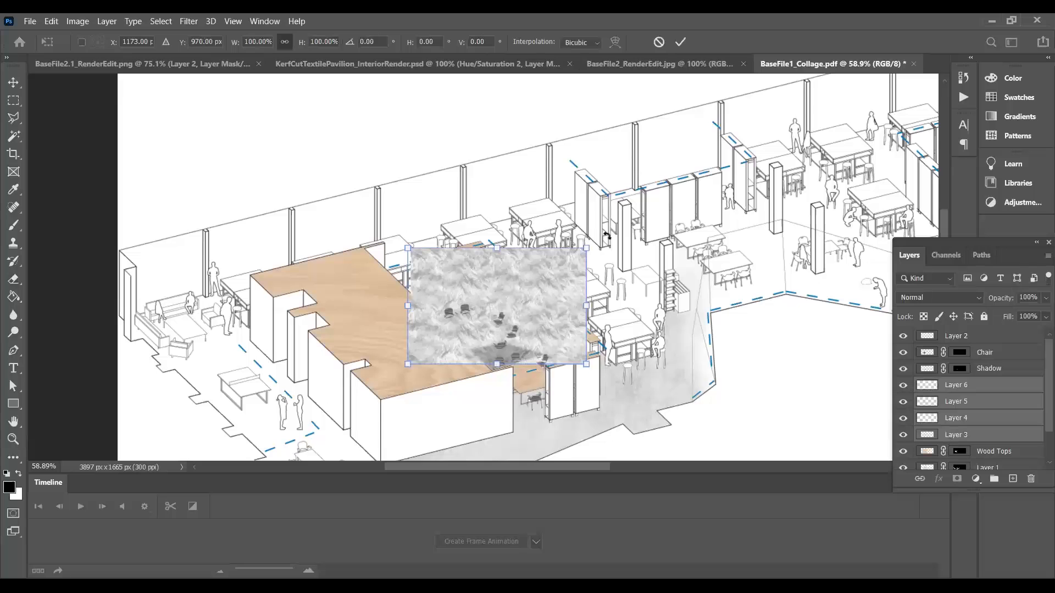
pyautogui.moveTo(549, 276)
pyautogui.mouseDown()
pyautogui.moveTo(566, 315)
pyautogui.moveTo(529, 272)
pyautogui.moveTo(540, 267)
pyautogui.mouseUp()
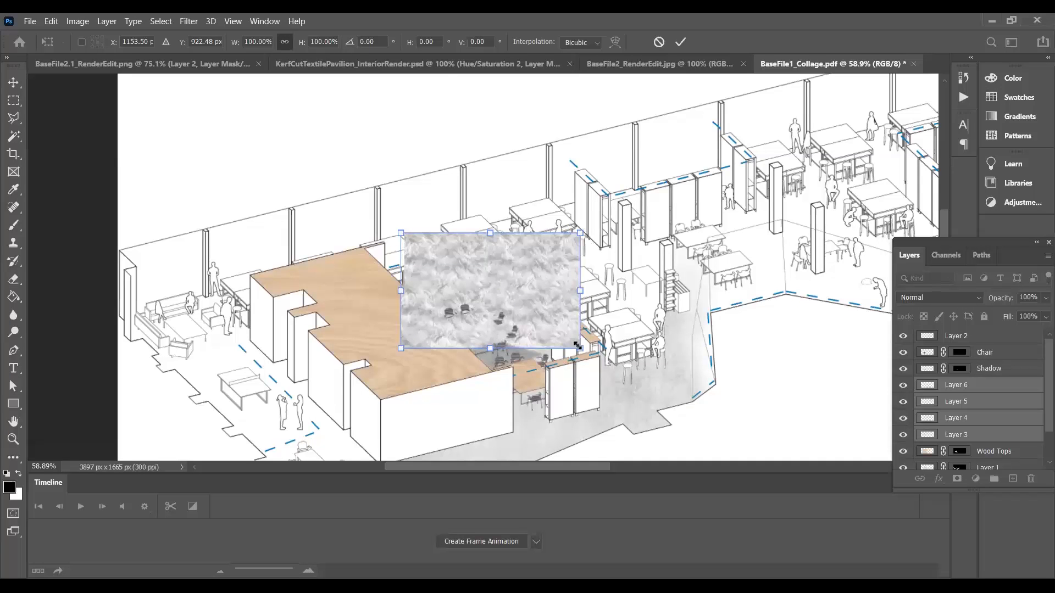
pyautogui.moveTo(580, 343); pyautogui.dragTo(582, 373)
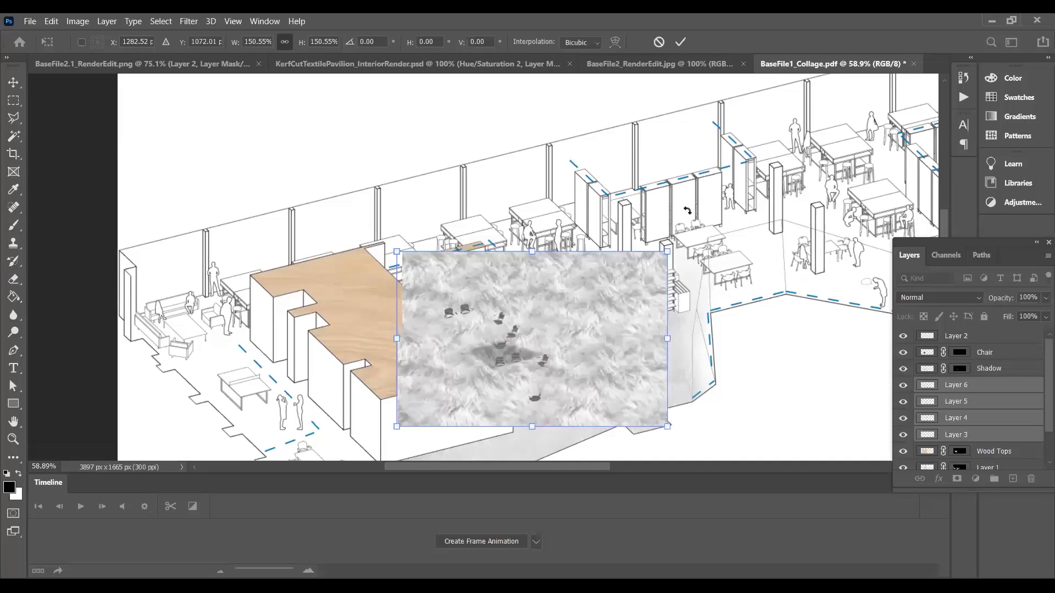
pyautogui.click(1046, 256)
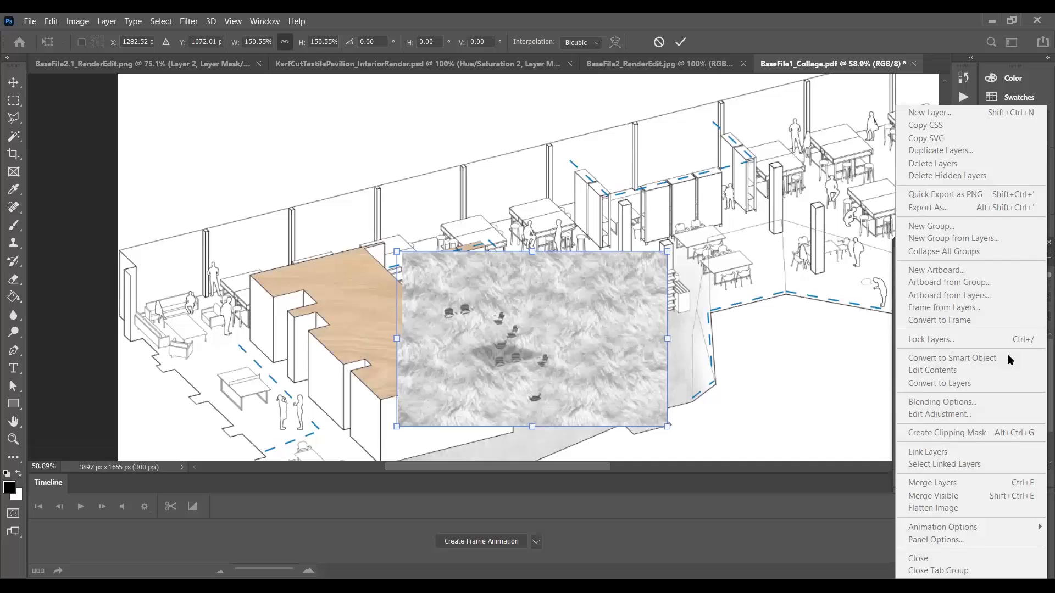
pyautogui.click(835, 530)
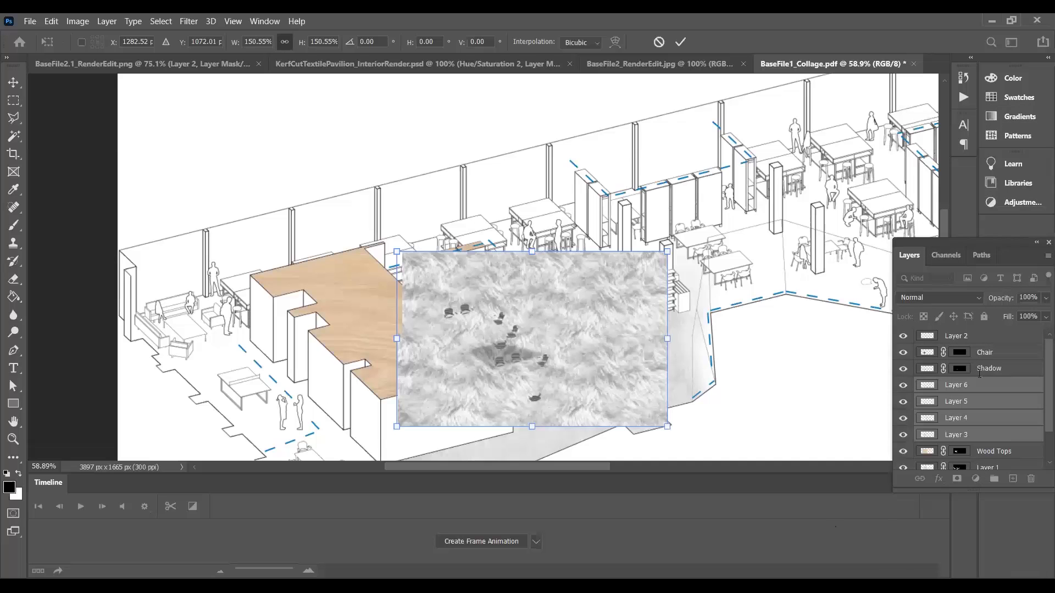
pyautogui.click(1046, 256)
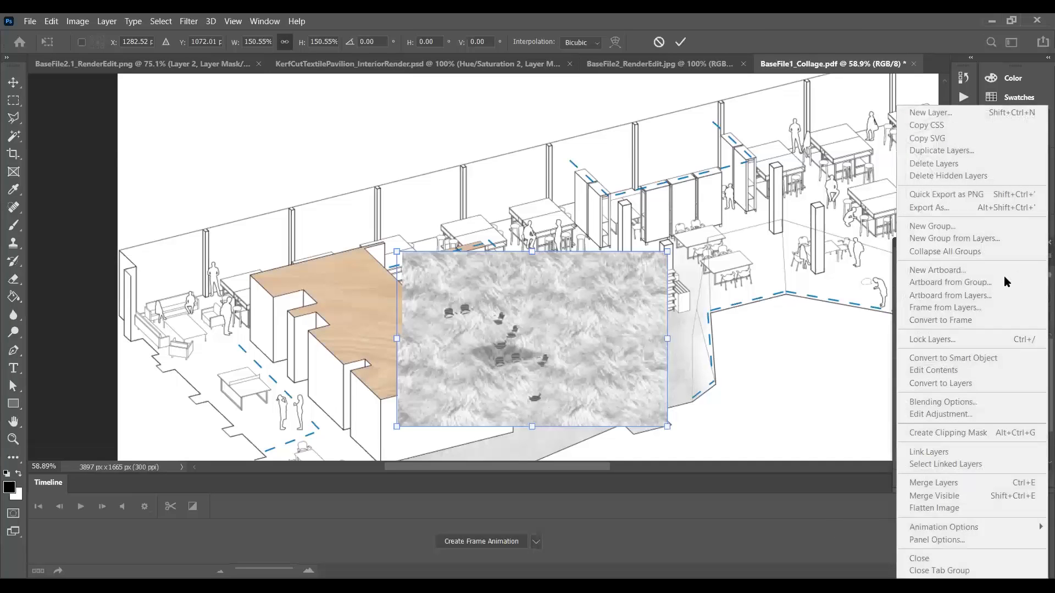
pyautogui.click(806, 448)
pyautogui.click(680, 42)
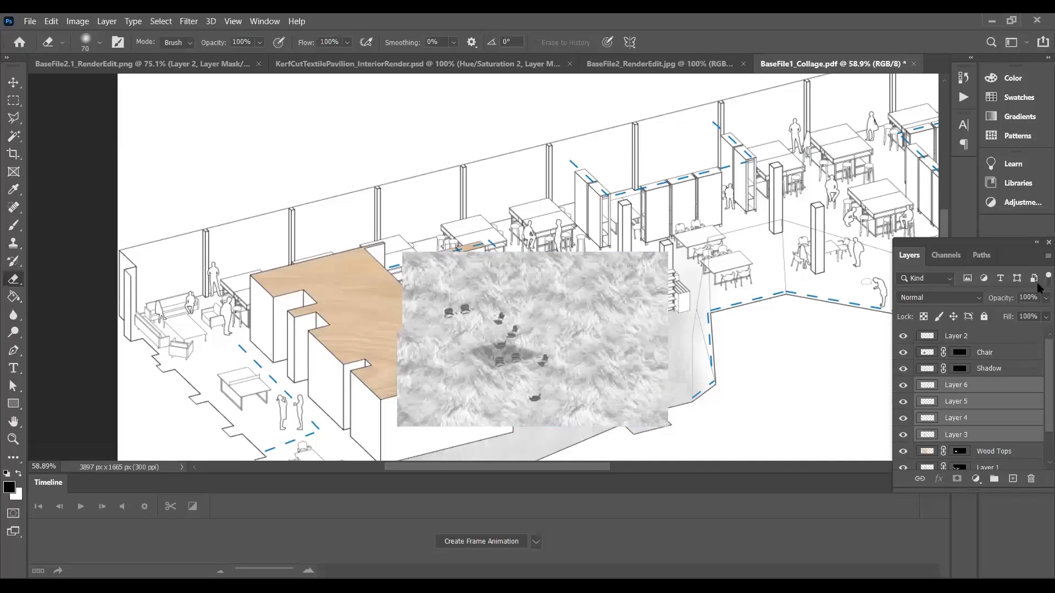
# Step: Merge the four selected fur tile layers into one and rename it Fuzz
pyautogui.click(1047, 256)
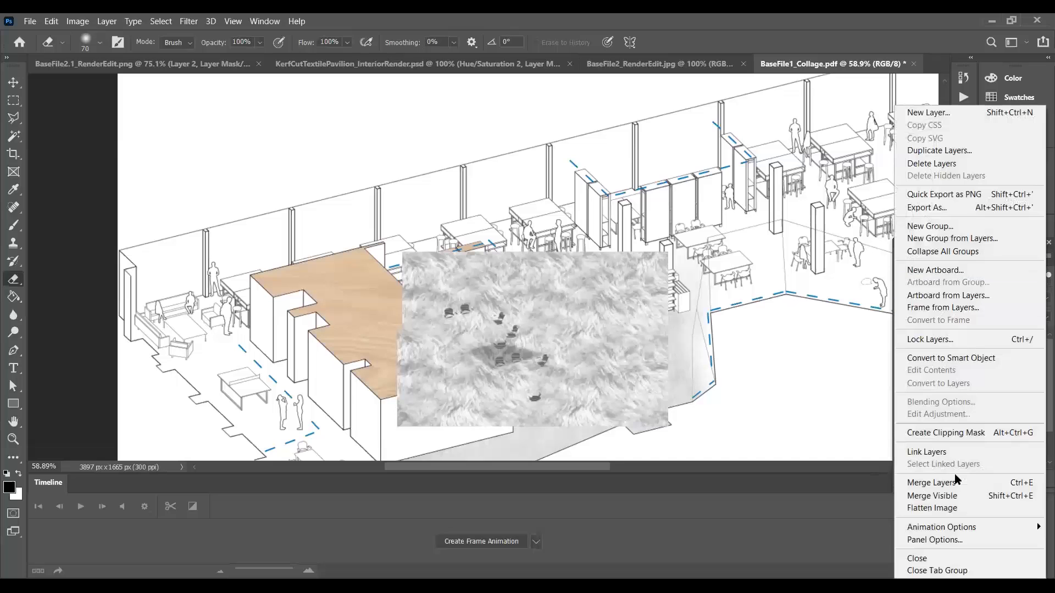
pyautogui.click(946, 485)
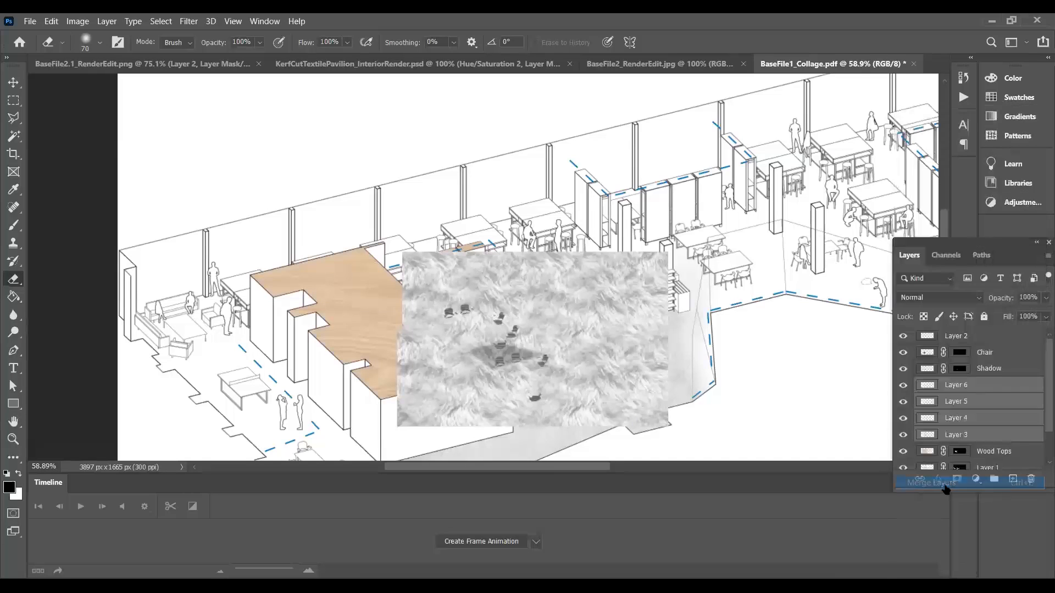
pyautogui.doubleClick(955, 385)
pyautogui.write('Fuzz')
pyautogui.press('Return')
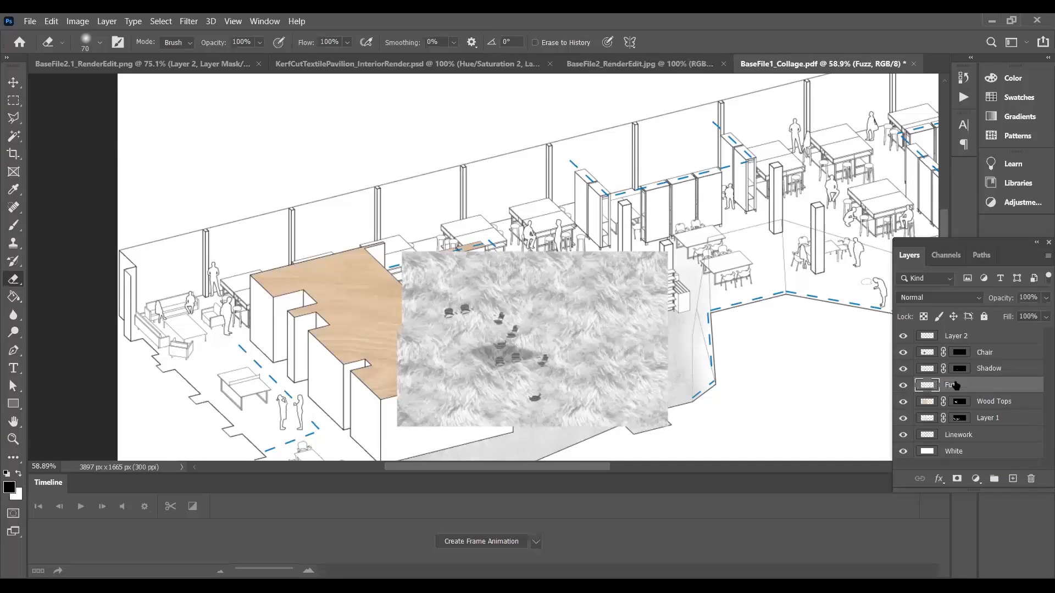
# Step: Hide the Fuzz layer and make the Linework layer active with the Polygonal Lasso tool at the partition panels
pyautogui.click(902, 385)
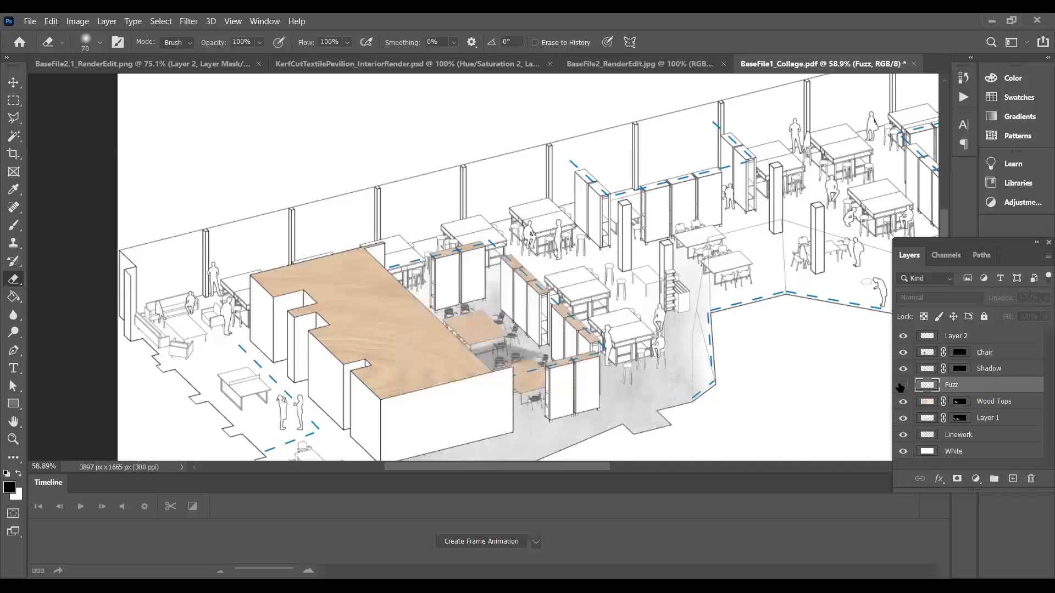
pyautogui.click(974, 435)
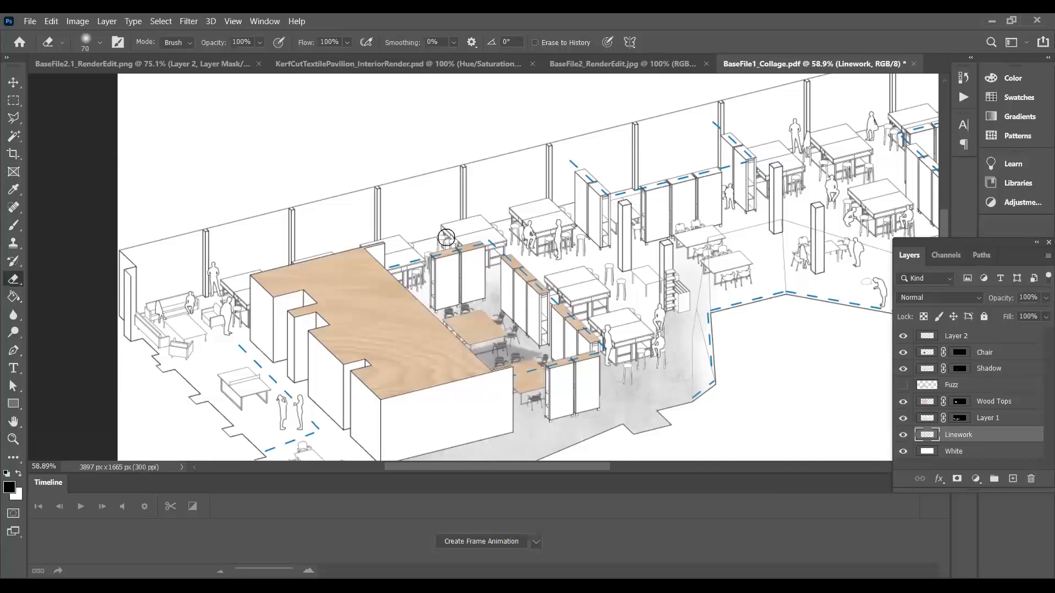
pyautogui.scroll(3, 423, 144)
pyautogui.scroll(7, 541, 432)
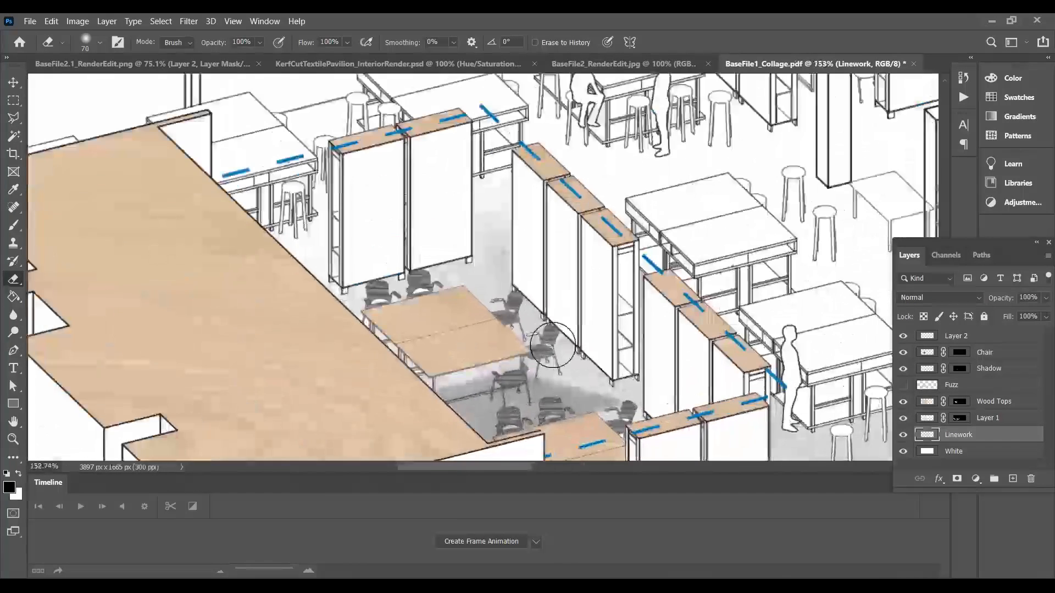
pyautogui.scroll(1, 423, 191)
pyautogui.scroll(2, 423, 191)
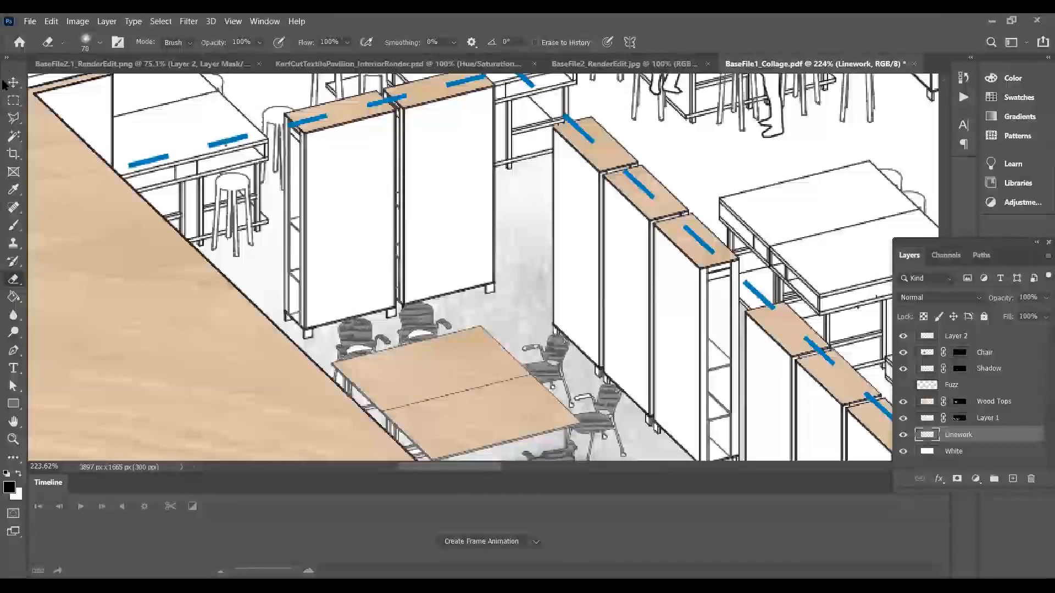
pyautogui.click(12, 121)
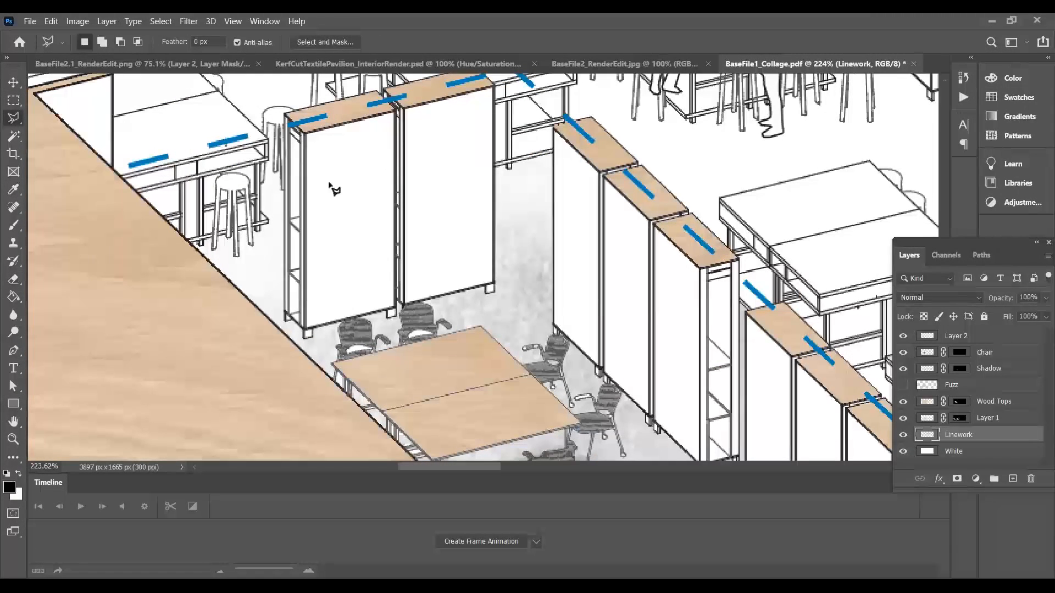
pyautogui.scroll(2, 375, 203)
pyautogui.scroll(-4, 372, 228)
pyautogui.scroll(6, 306, 150)
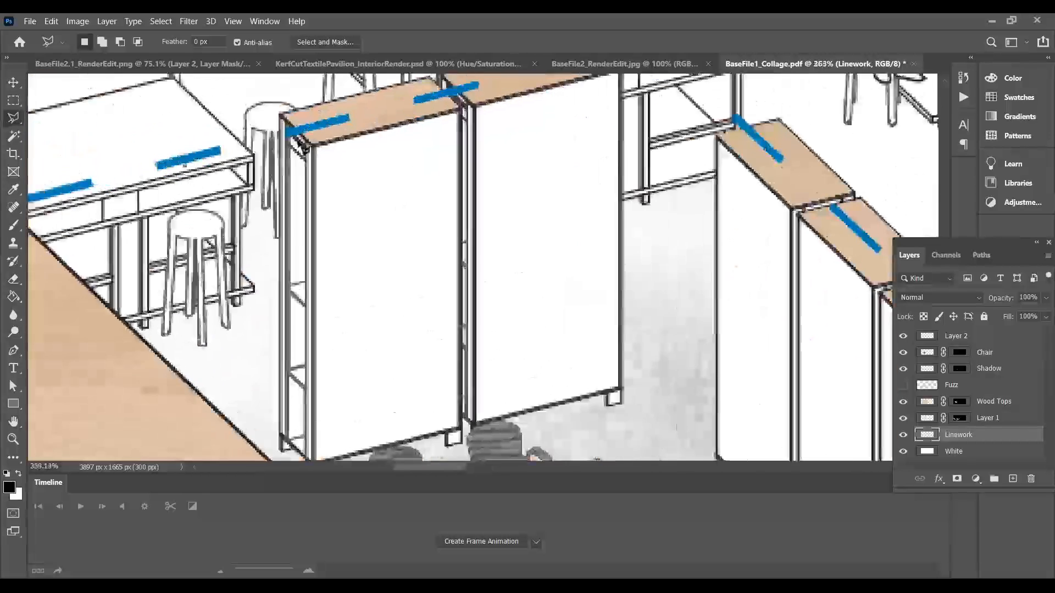
# Step: Try to select the white partition panels on the Linework layer with the Object Selection tool
pyautogui.click(15, 117)
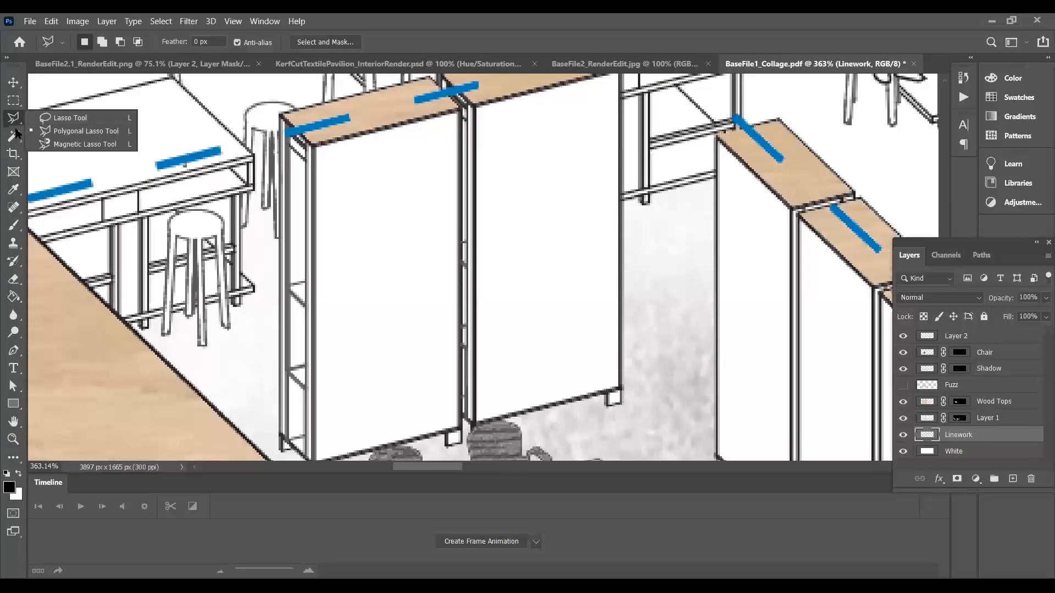
pyautogui.click(15, 137)
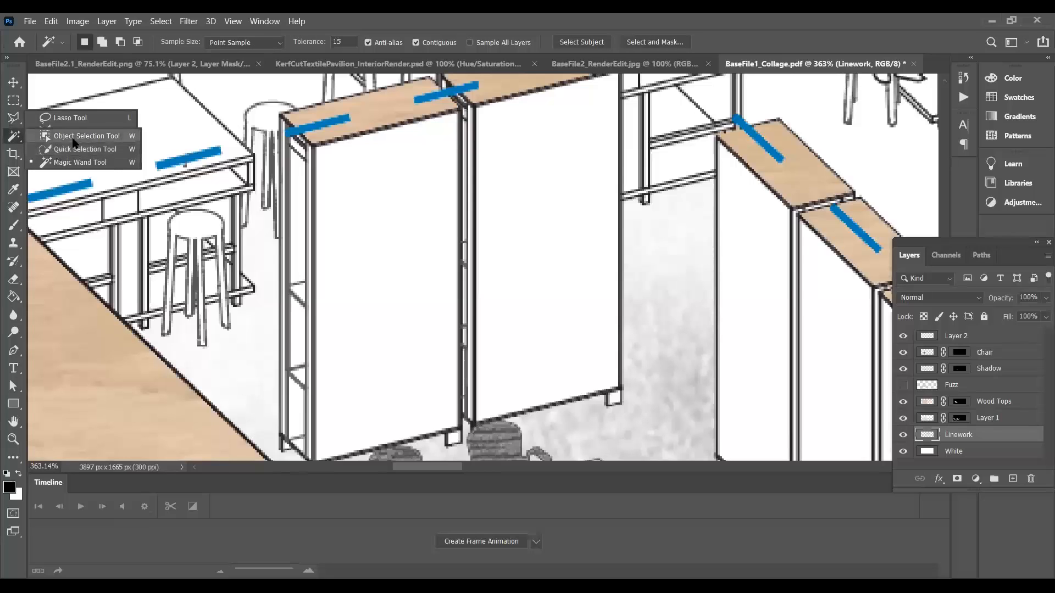
pyautogui.click(73, 142)
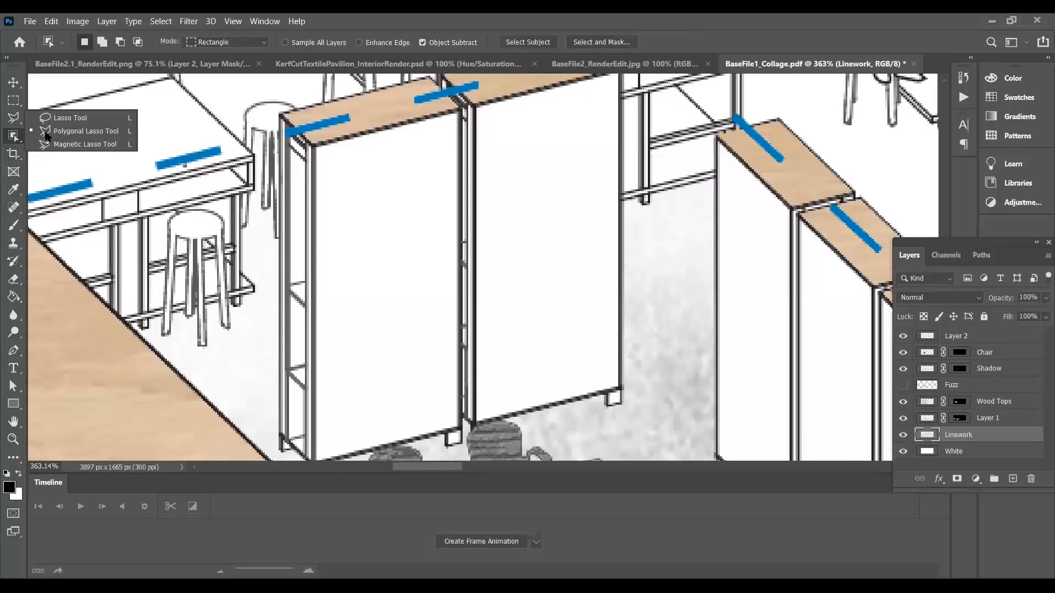
pyautogui.moveTo(396, 183); pyautogui.dragTo(341, 283)
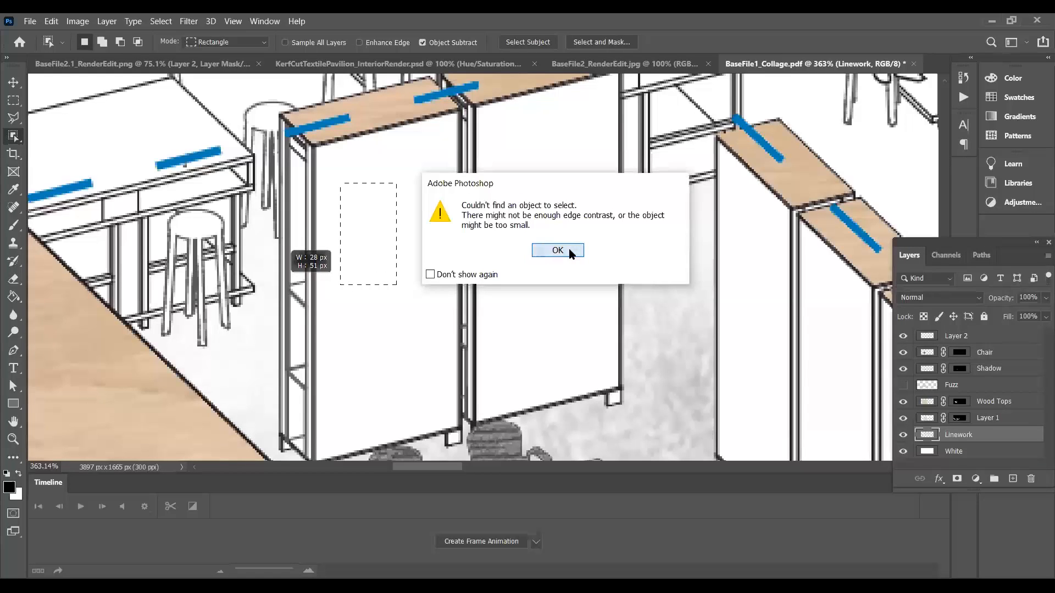
pyautogui.click(570, 251)
pyautogui.scroll(-3, 611, 231)
pyautogui.moveTo(632, 155); pyautogui.dragTo(406, 415)
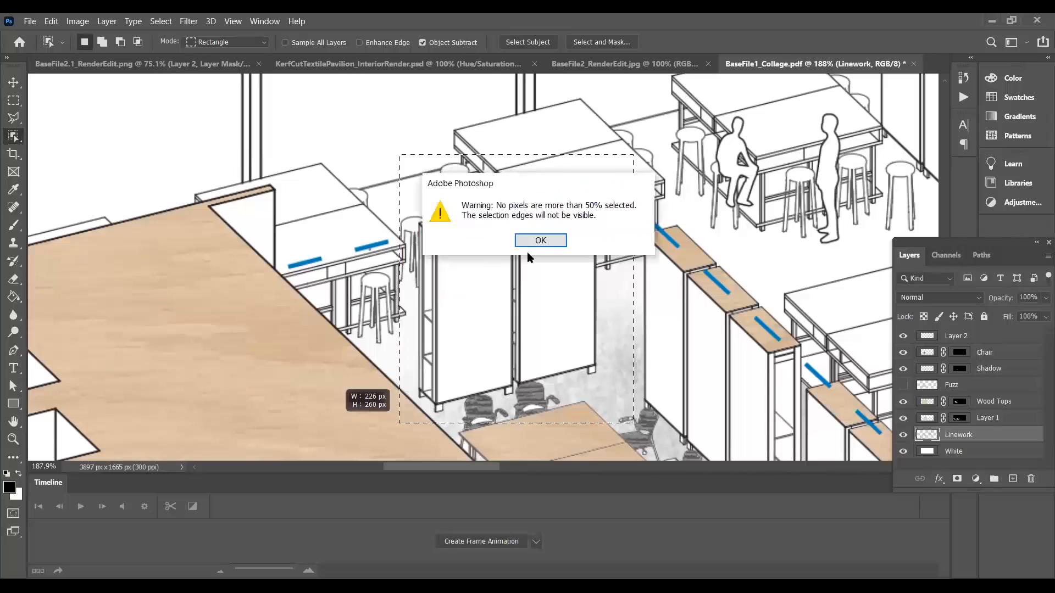
pyautogui.click(539, 240)
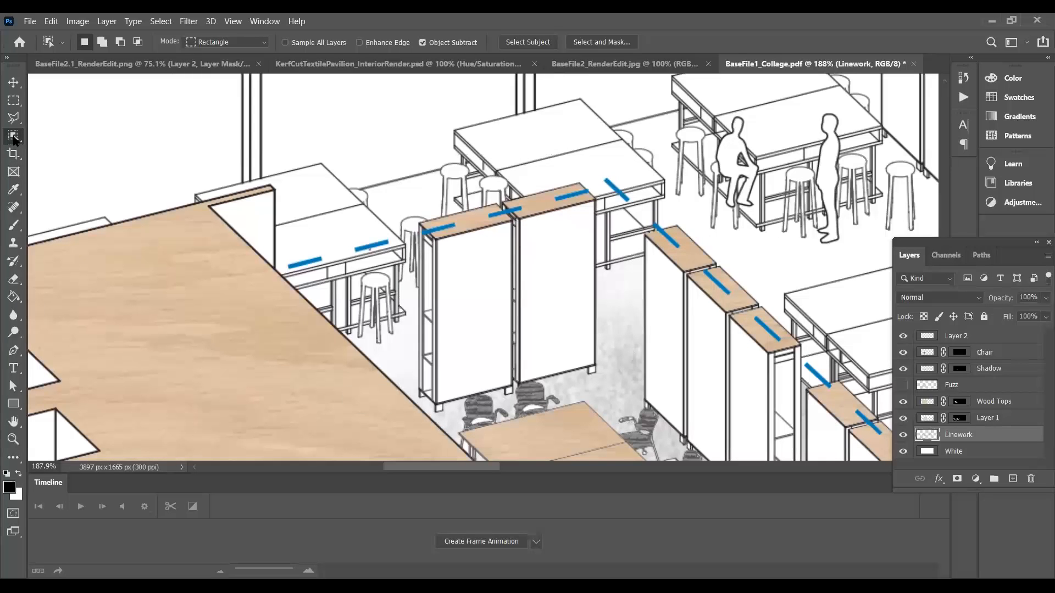
# Step: Start a Polygonal Lasso outline along the upper edge of the front face of the first white partition panel beside the large wood-topped block
pyautogui.rightClick(14, 137)
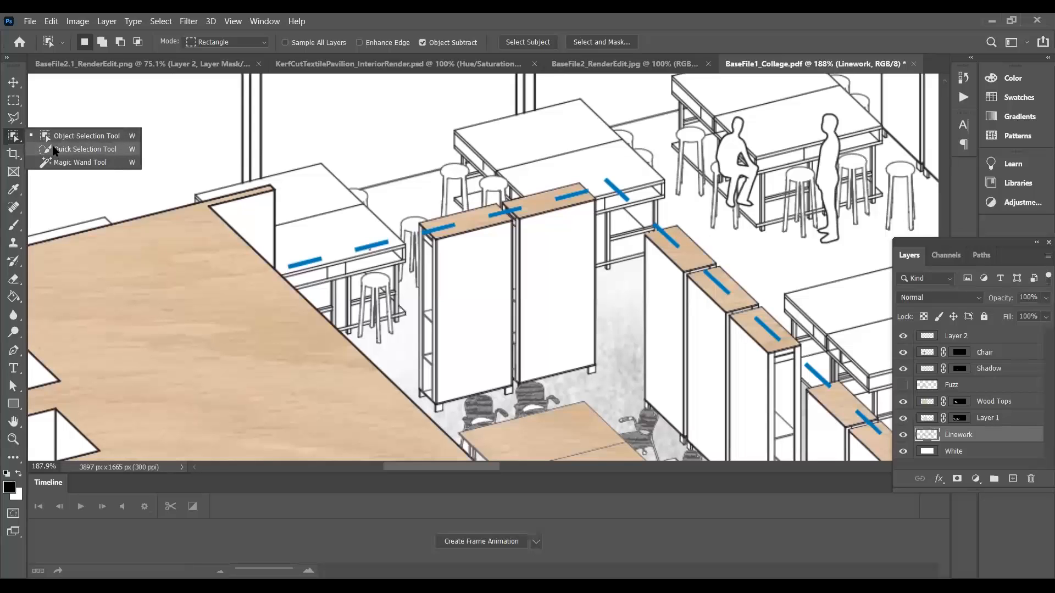
pyautogui.click(14, 118)
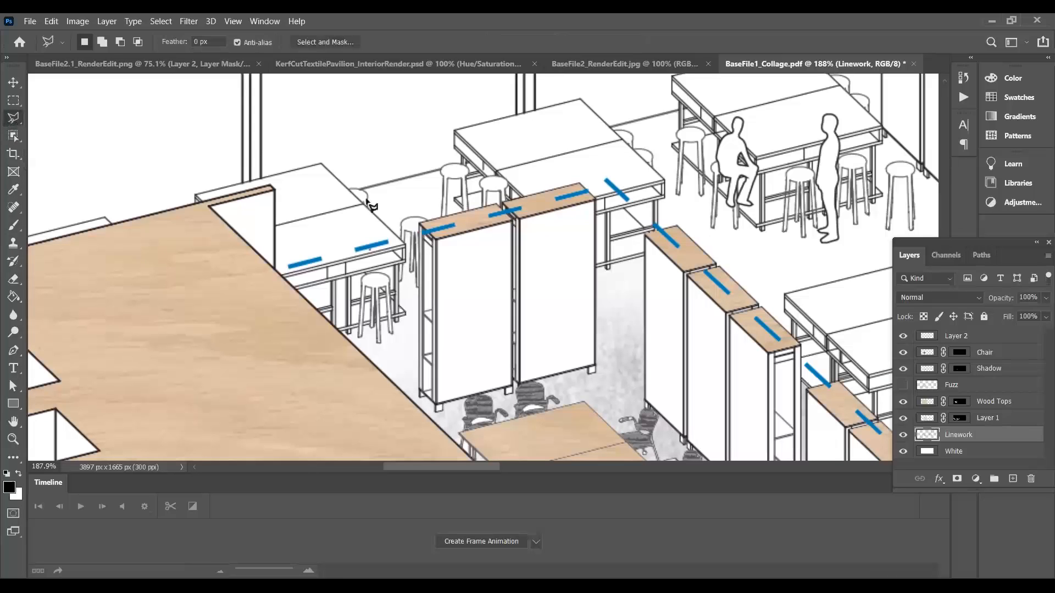
pyautogui.scroll(5, 481, 225)
pyautogui.scroll(2, 483, 223)
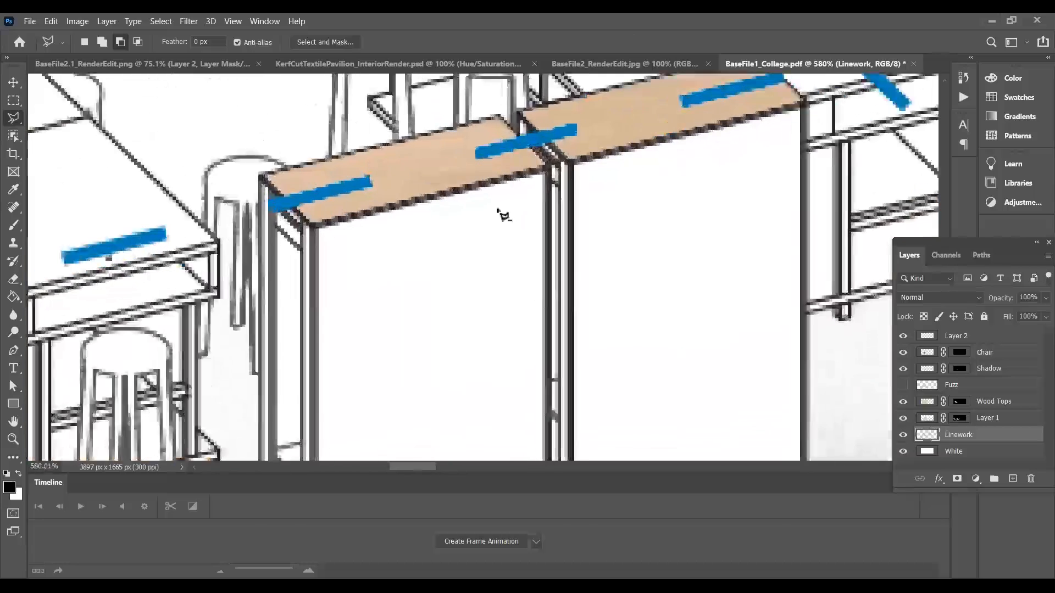
pyautogui.scroll(2, 542, 178)
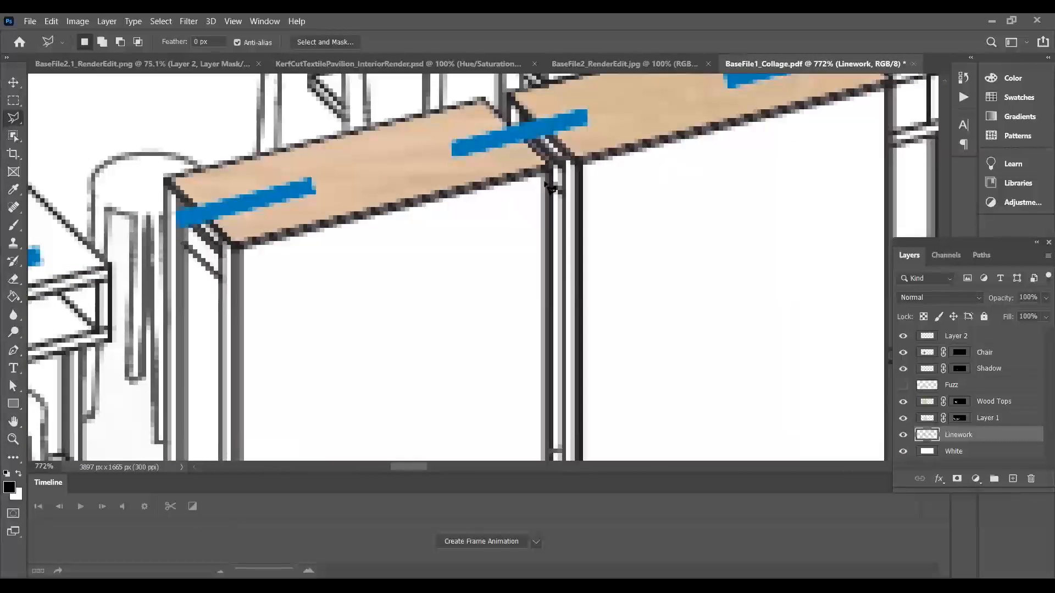
pyautogui.press('shift')
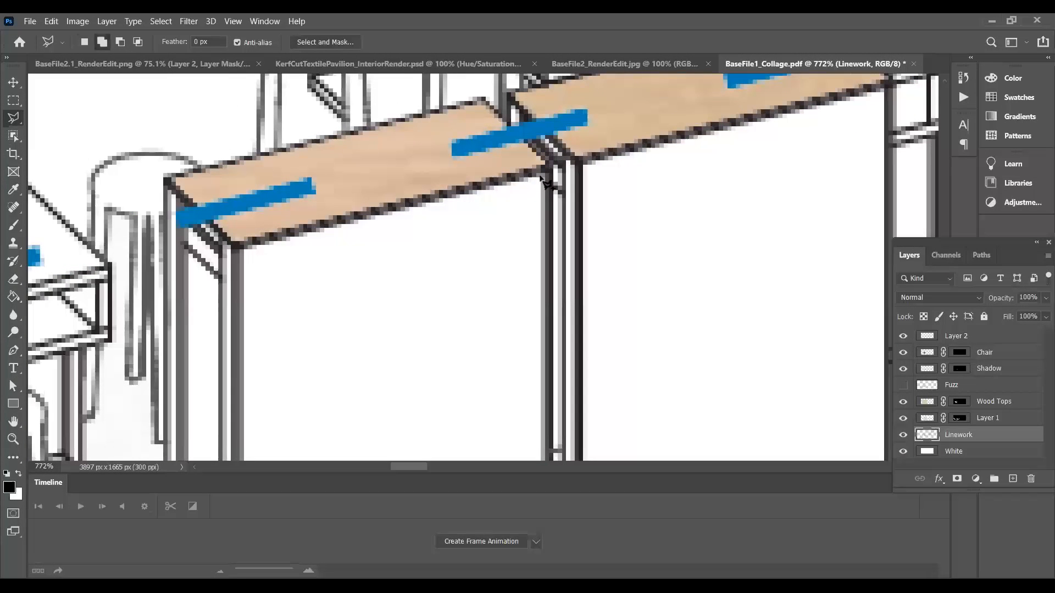
pyautogui.click(541, 177)
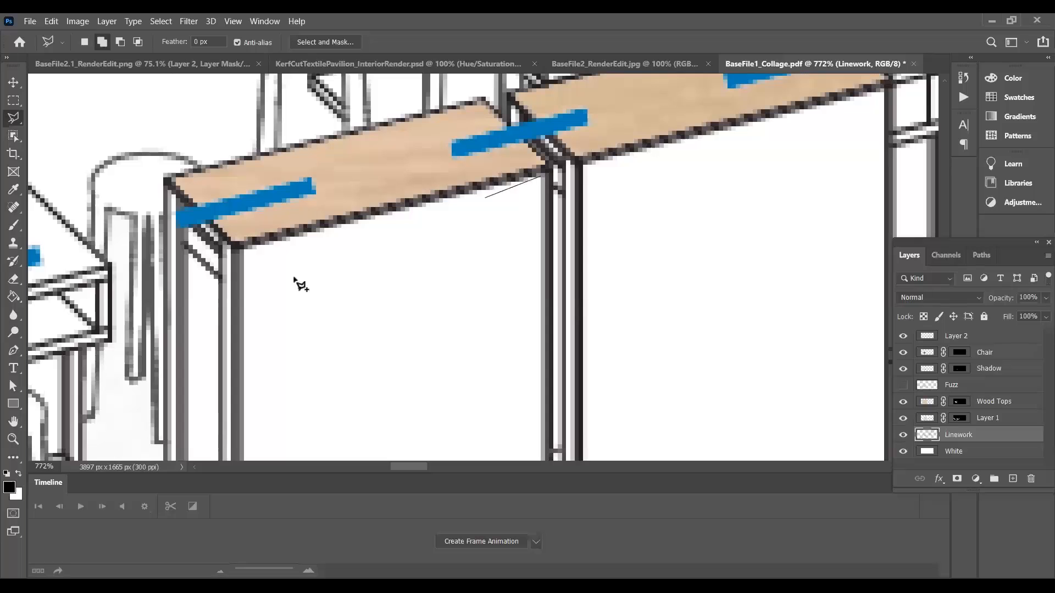
pyautogui.click(244, 248)
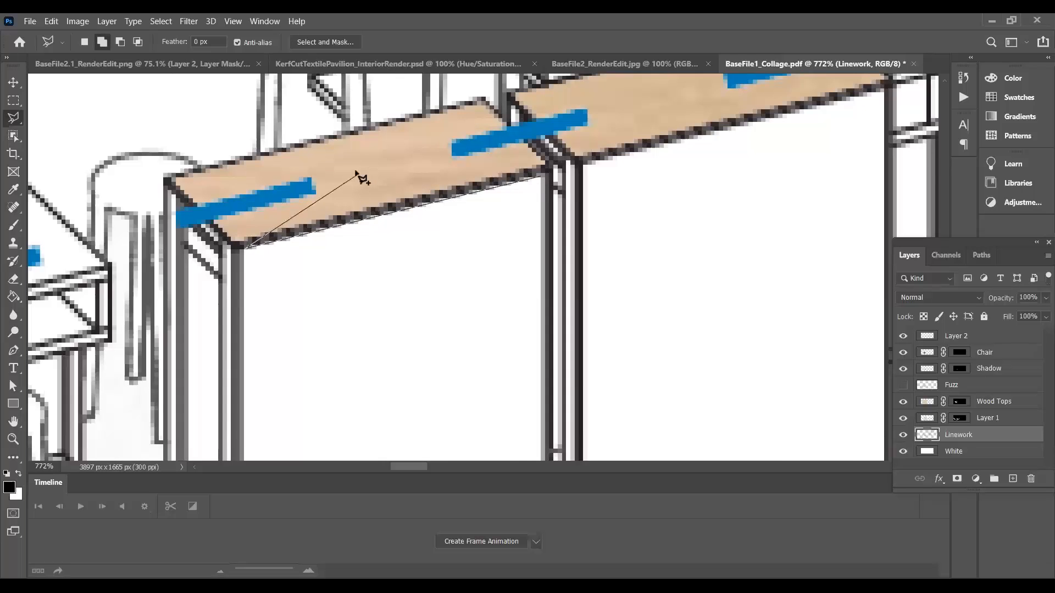
# Step: Continue the lasso outline around the panel face's two lower corners and close it at the starting corner as a selection
pyautogui.hotkey('ctrl', '-')
pyautogui.hotkey('ctrl', '-')
pyautogui.hotkey('ctrl', '+')
pyautogui.hotkey('ctrl', '+')
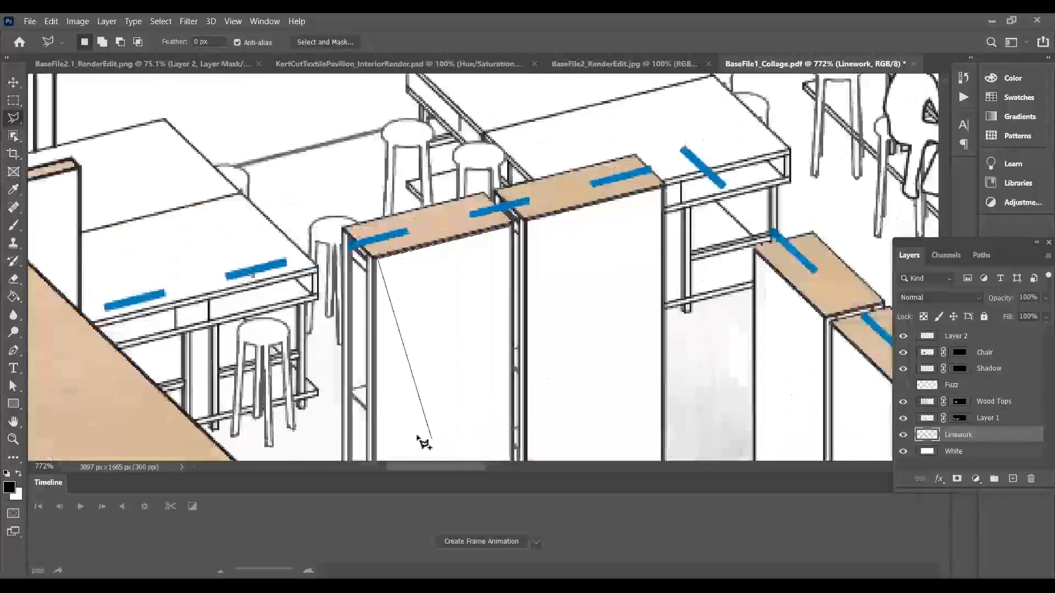
pyautogui.moveTo(367, 494)
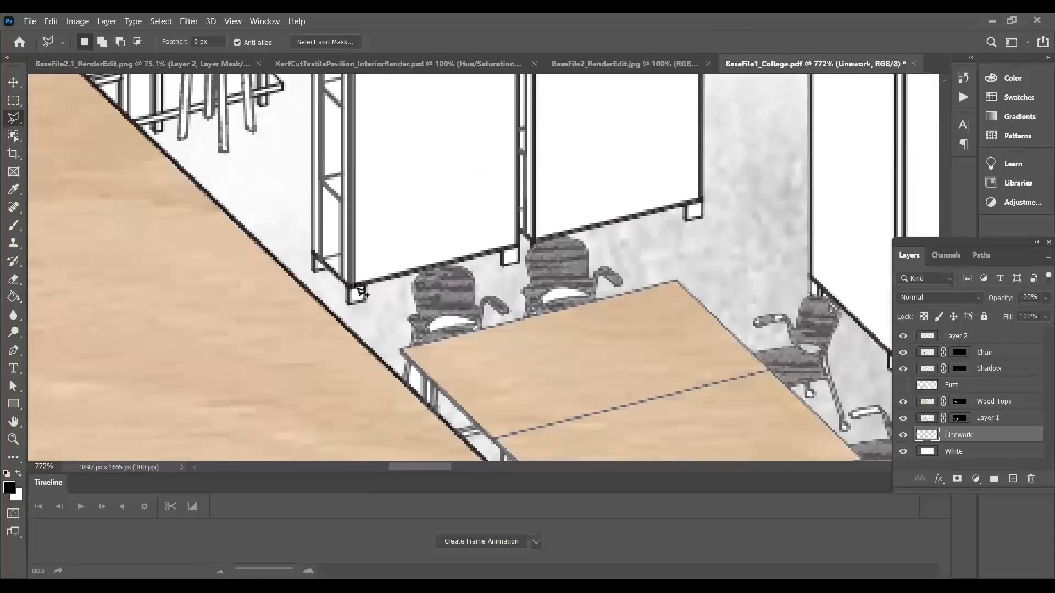
pyautogui.click(356, 282)
pyautogui.click(515, 244)
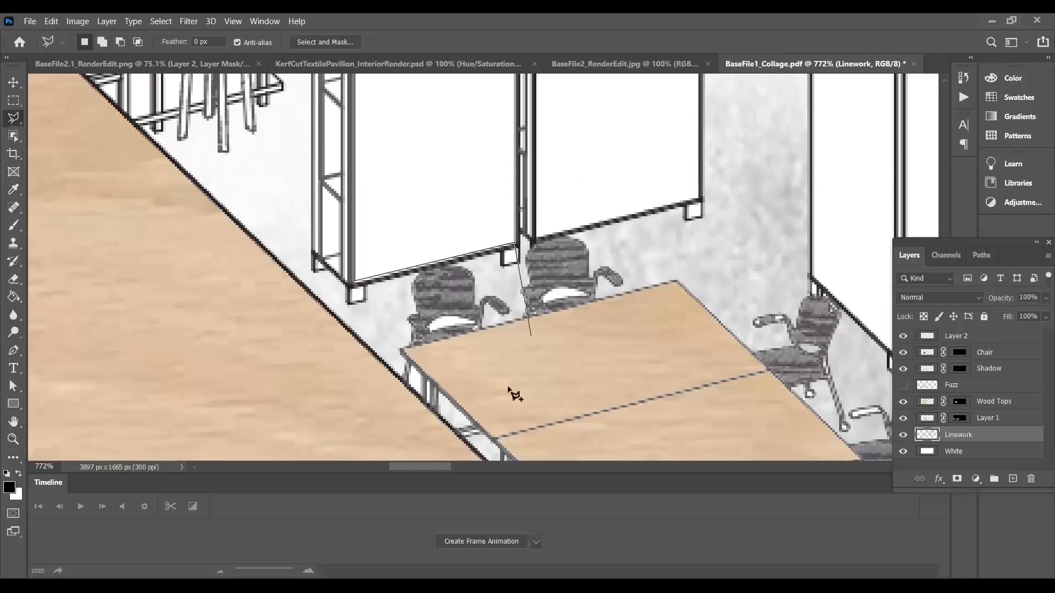
pyautogui.hotkey('ctrl', '-')
pyautogui.hotkey('ctrl', '-')
pyautogui.scroll(5, 490, 159)
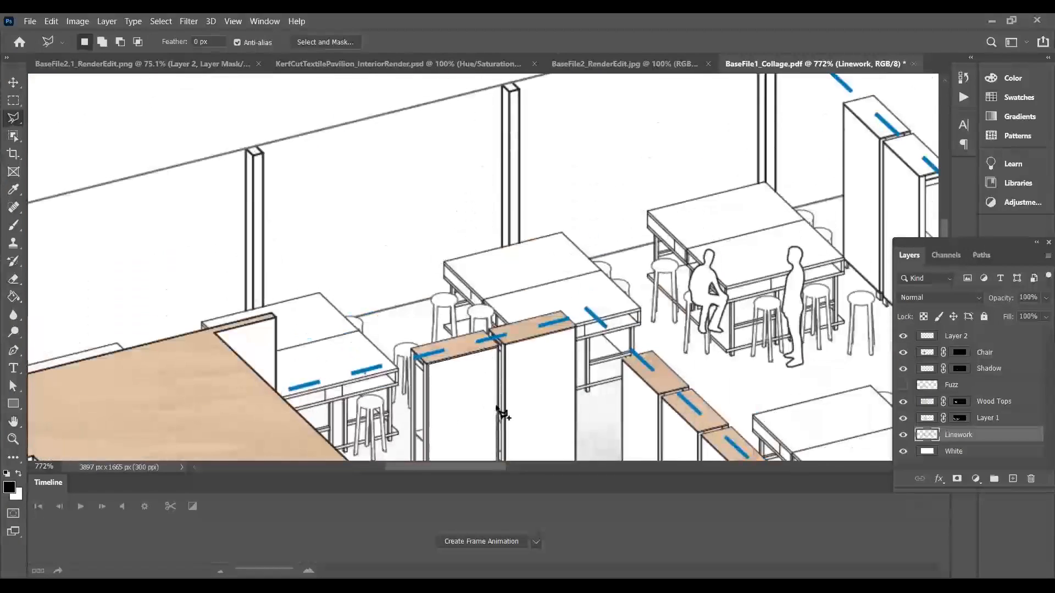
pyautogui.hotkey('ctrl', '+')
pyautogui.hotkey('ctrl', '+')
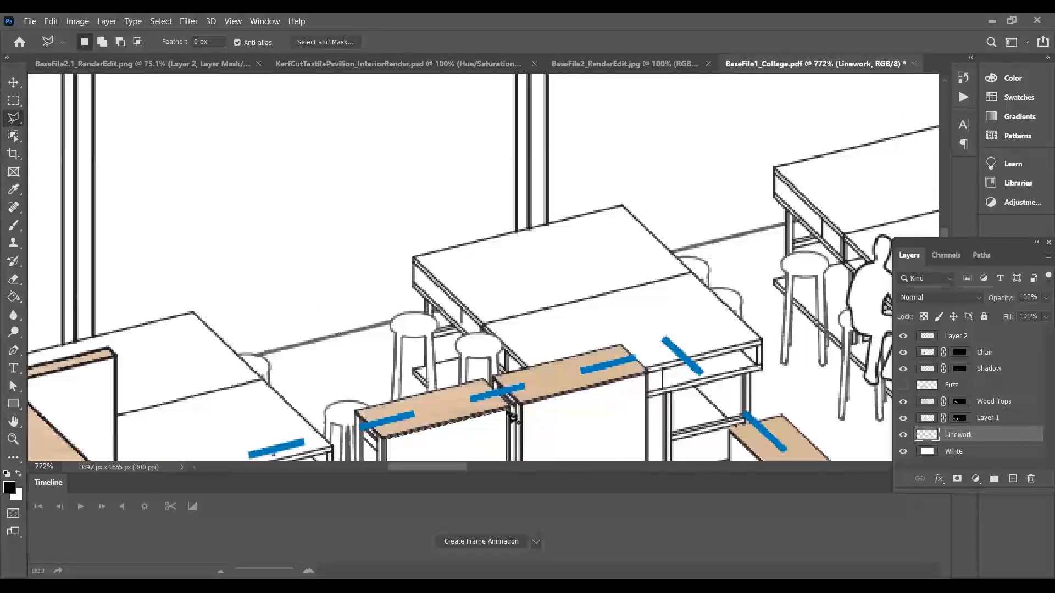
pyautogui.click(507, 411)
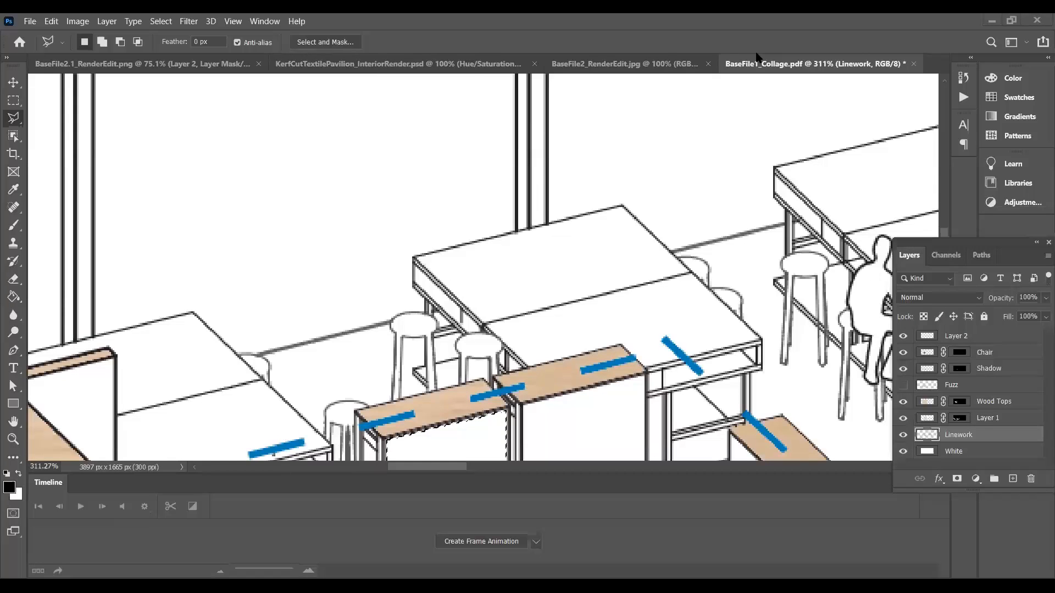
# Step: Hide the Wood Tops layer and show it again to compare the drawing with and without the wood texture
pyautogui.hotkey('ctrl', 'd')
pyautogui.scroll(-10, 508, 313)
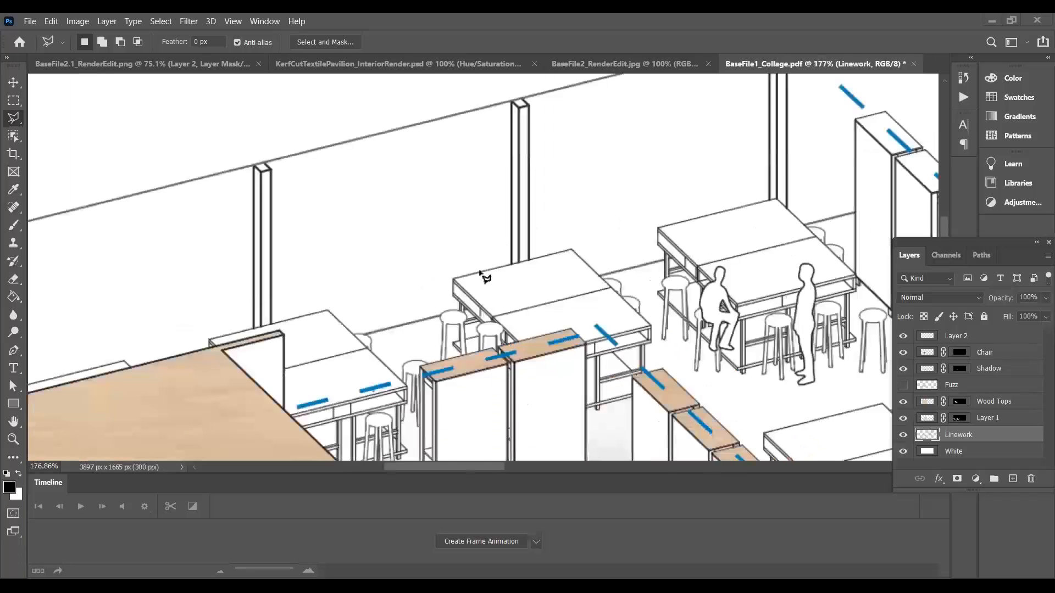
pyautogui.scroll(3, 593, 437)
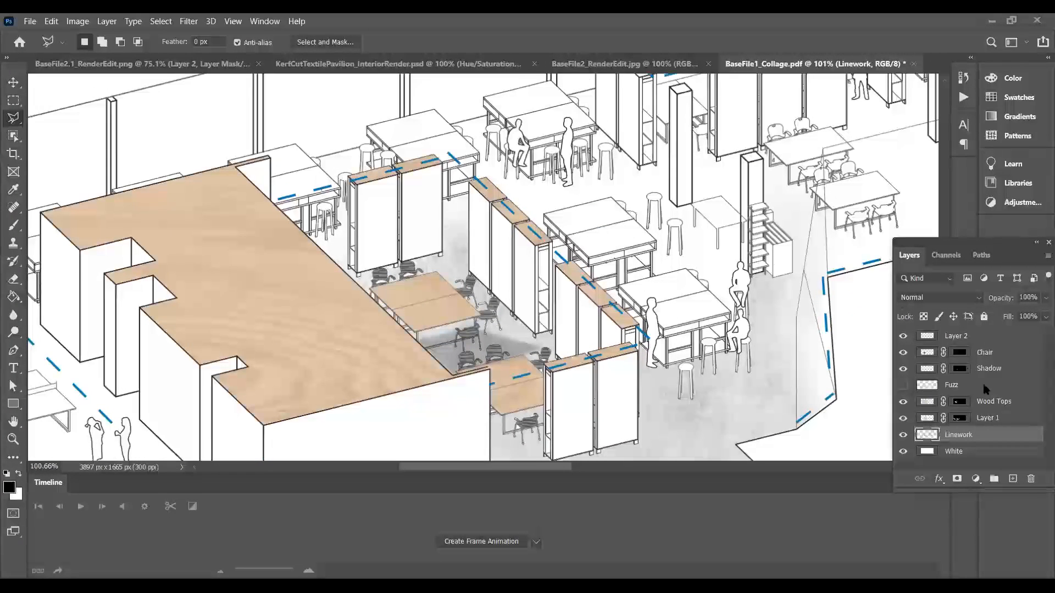
pyautogui.scroll(-1, 983, 388)
pyautogui.click(903, 402)
pyautogui.click(903, 402)
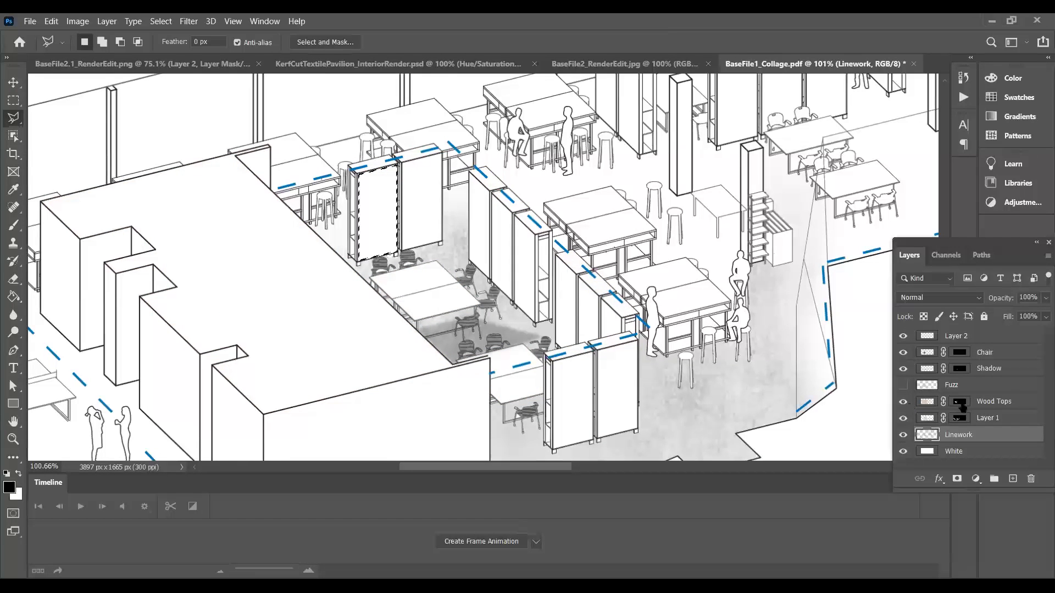
# Step: Try to reveal the wood texture on the selected partition panel by filling that area of the Wood Tops layer mask with white
pyautogui.click(995, 401)
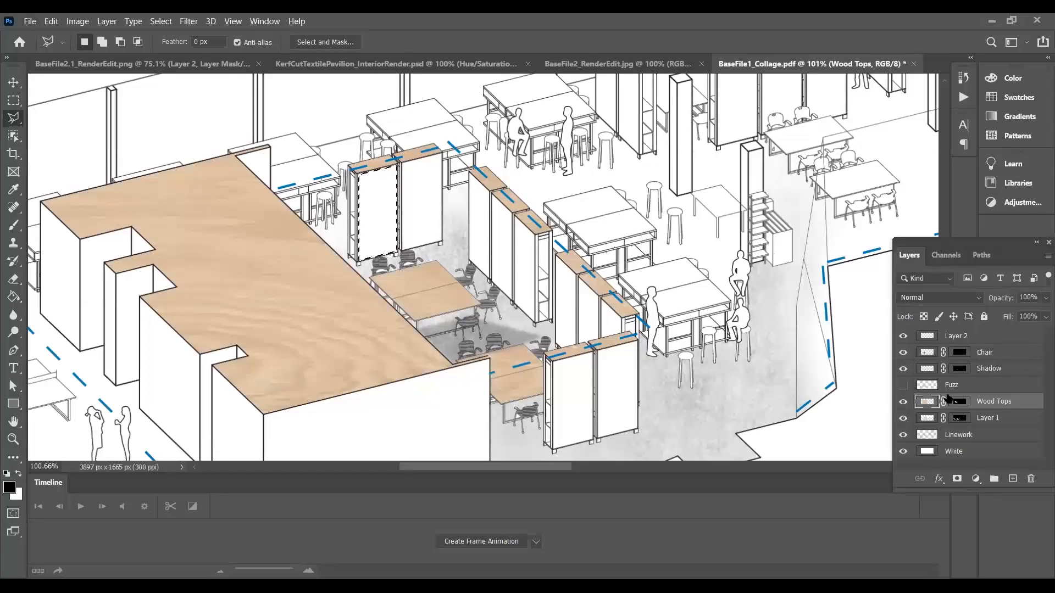
pyautogui.scroll(3, 354, 213)
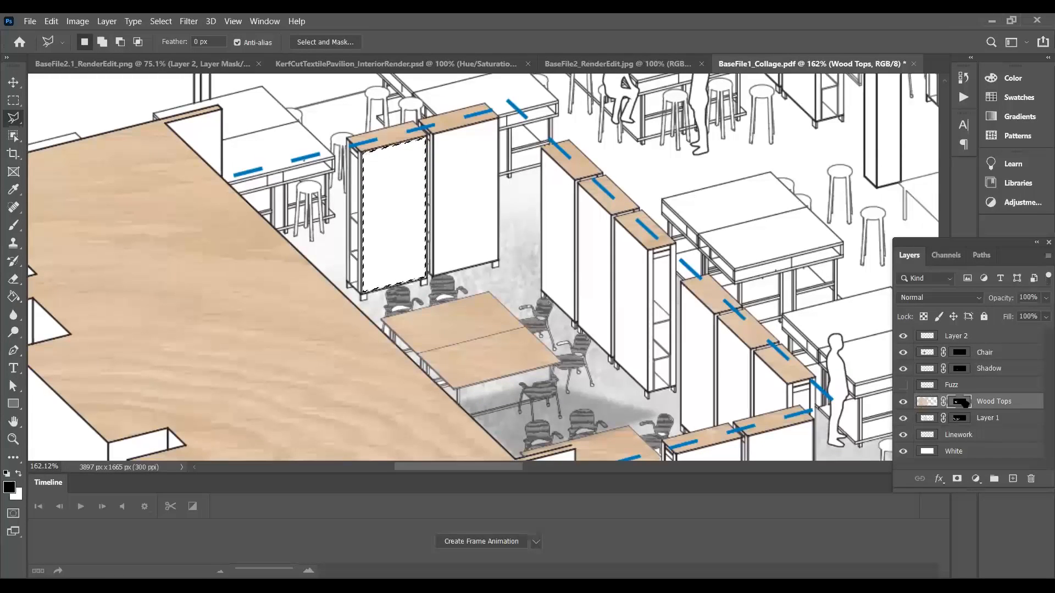
pyautogui.click(960, 402)
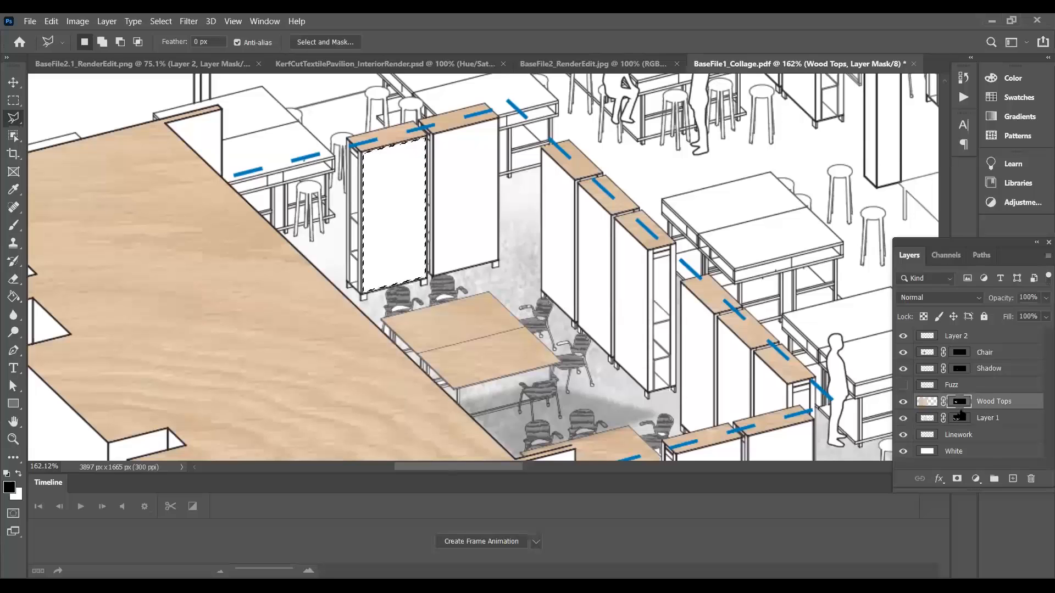
pyautogui.hotkey('alt', 'BackSpace')
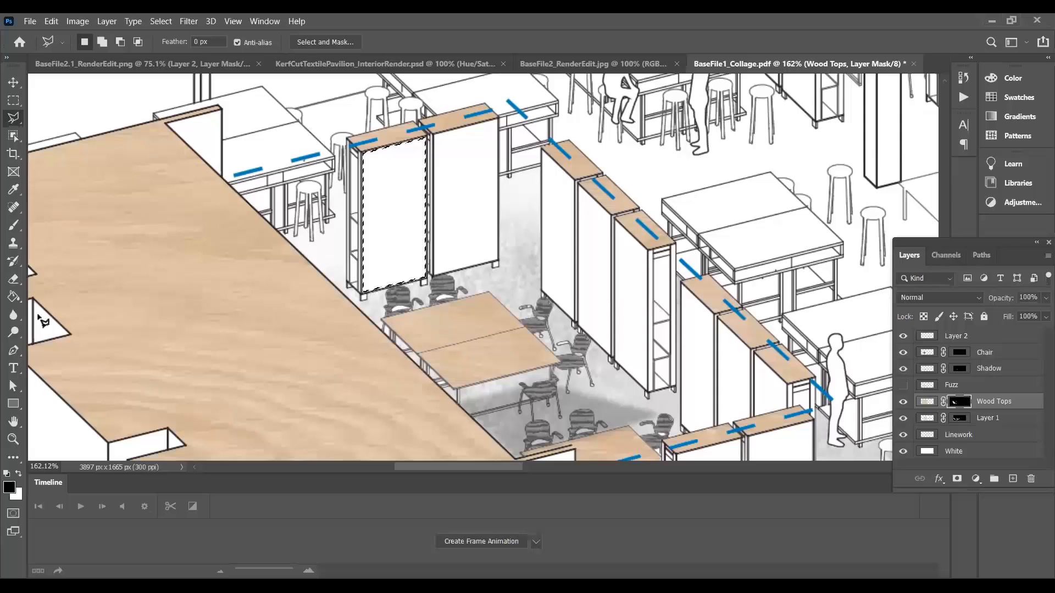
pyautogui.click(19, 473)
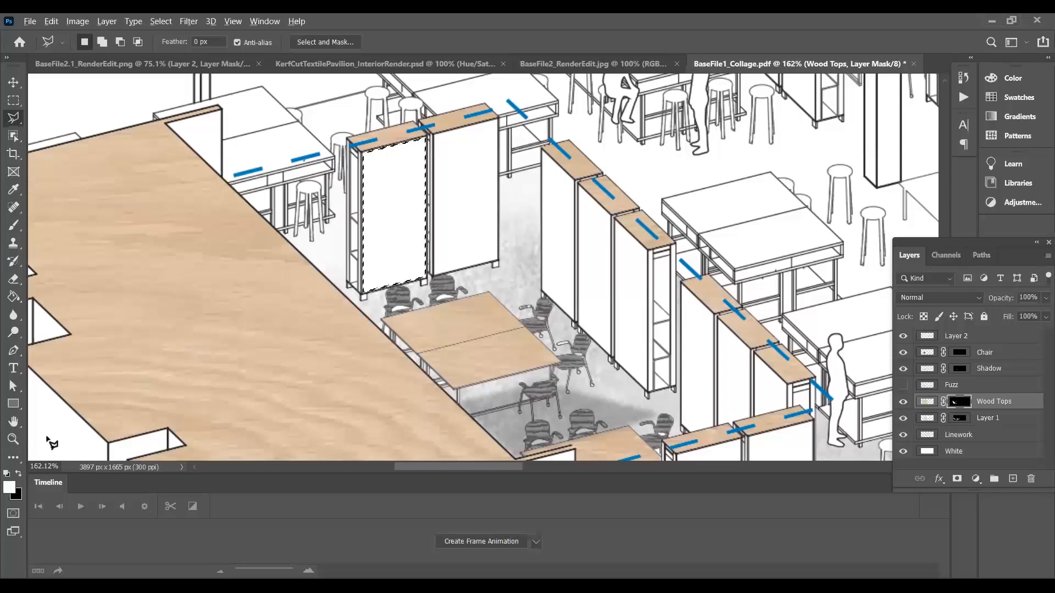
pyautogui.hotkey('alt', 'BackSpace')
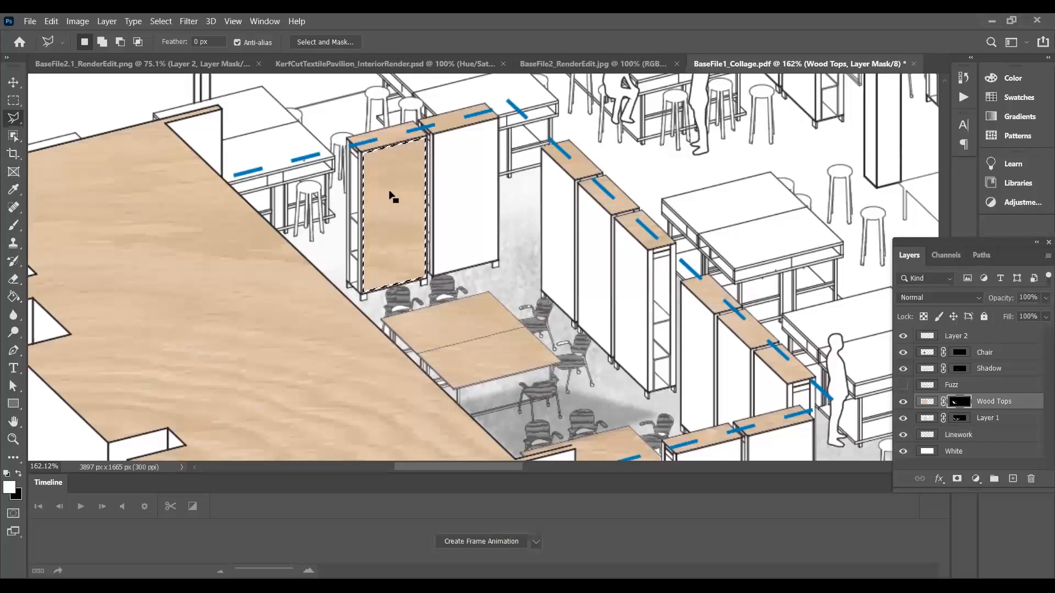
pyautogui.hotkey('ctrl', 'z')
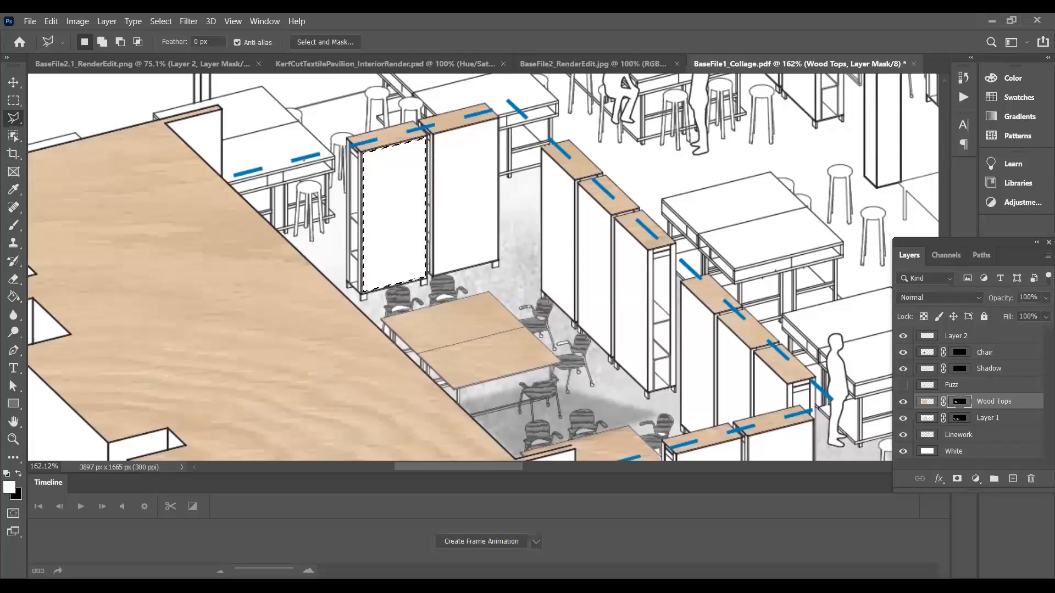
pyautogui.hotkey('ctrl', 'd')
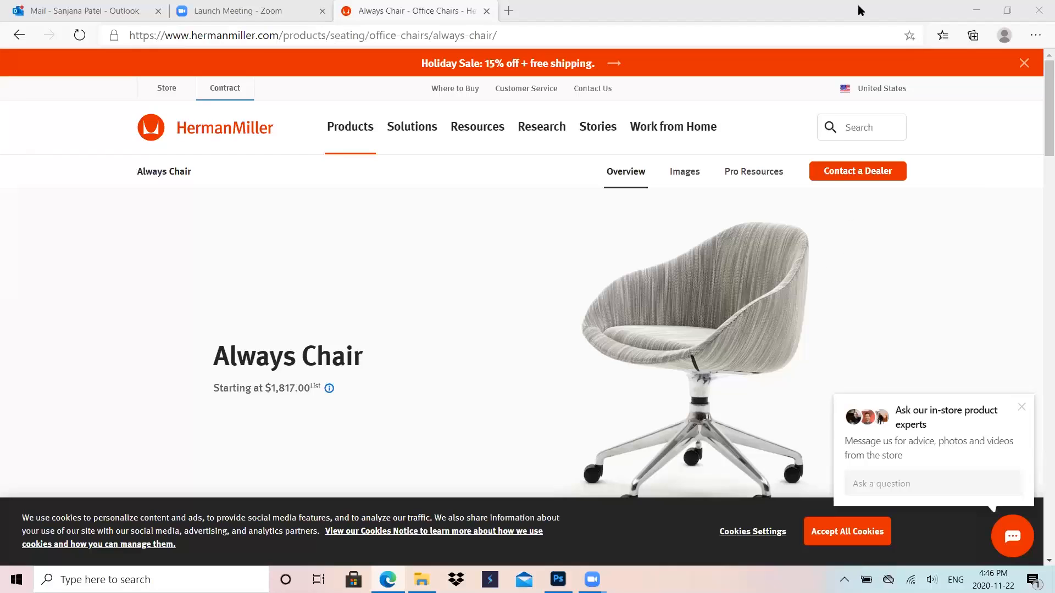
# Step: Search the web for home depot in the browser and open The Home Depot Canada website
pyautogui.click(698, 147)
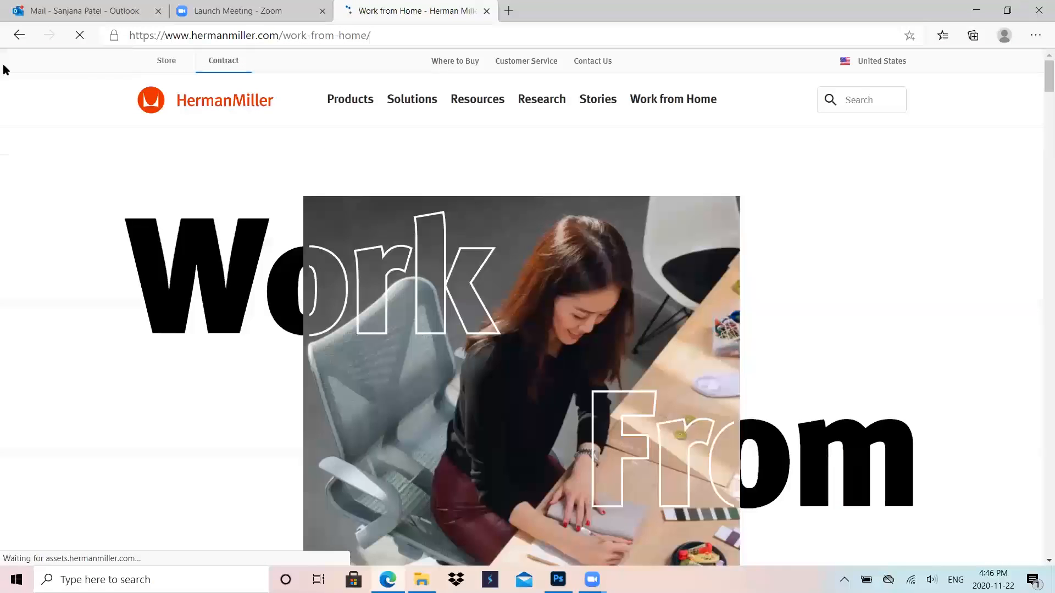
pyautogui.hotkey('alt', 'Left')
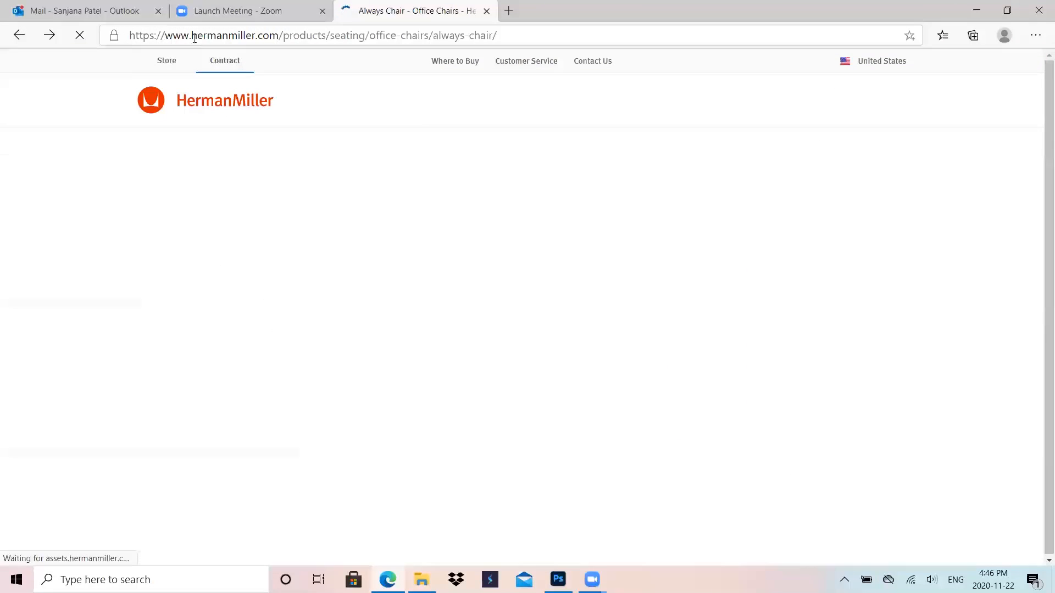
pyautogui.click(192, 39)
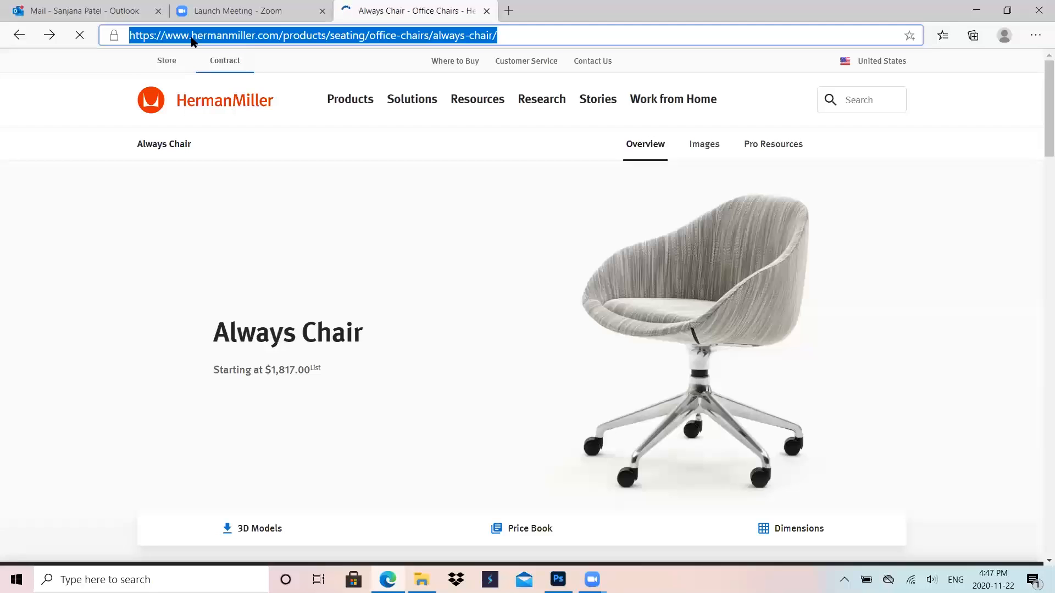
pyautogui.write('home depot')
pyautogui.press('Return')
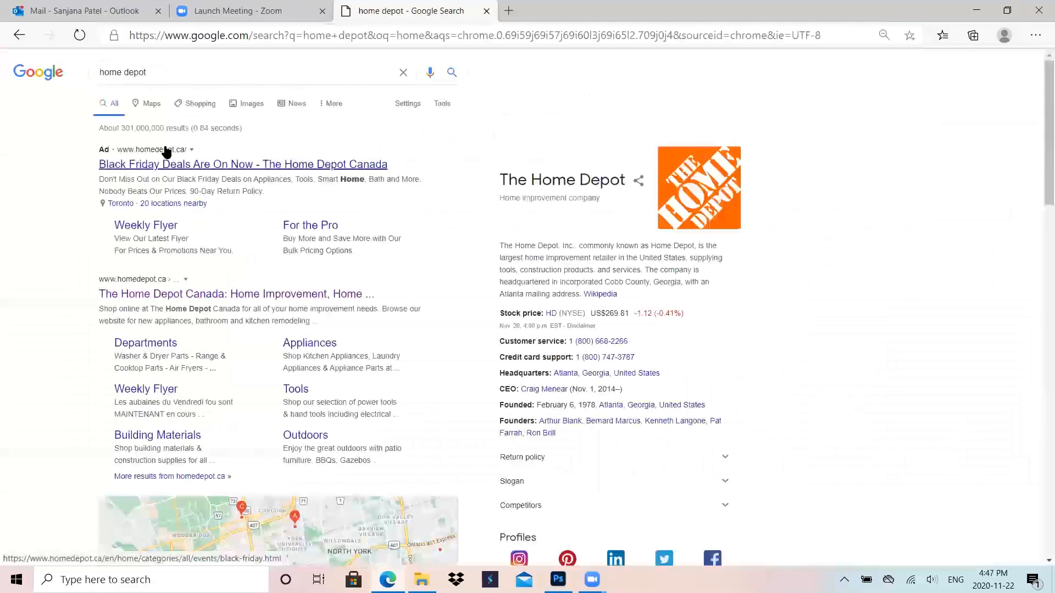
pyautogui.click(144, 297)
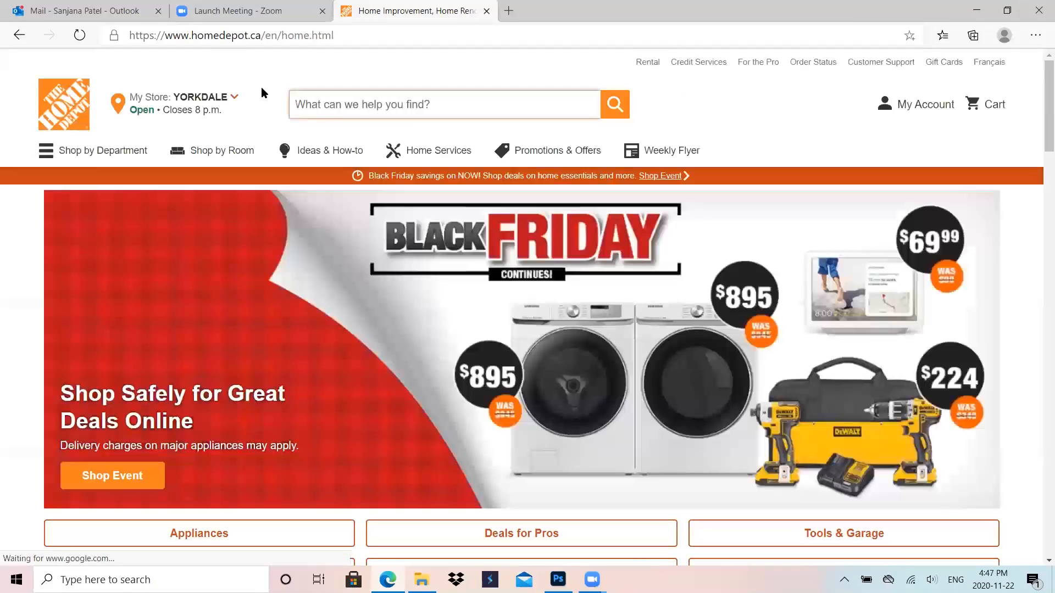
# Step: Search the Home Depot site for "ply wood" and browse the plywood sheet images in the product listing
pyautogui.click(304, 97)
pyautogui.write('woo')
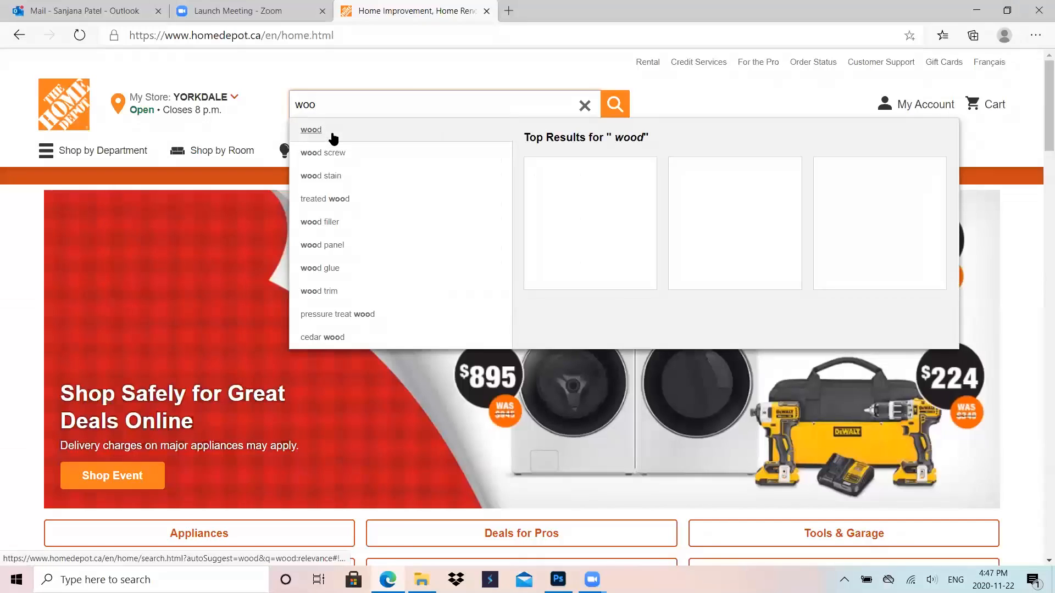
pyautogui.press('BackSpace')
pyautogui.press('BackSpace')
pyautogui.press('BackSpace')
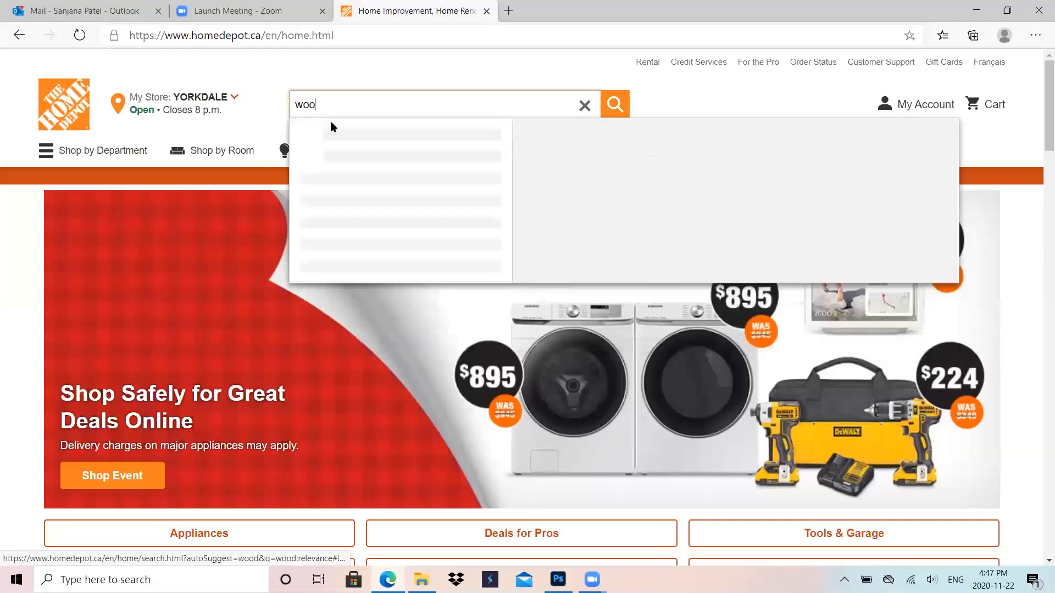
pyautogui.write('ply wood')
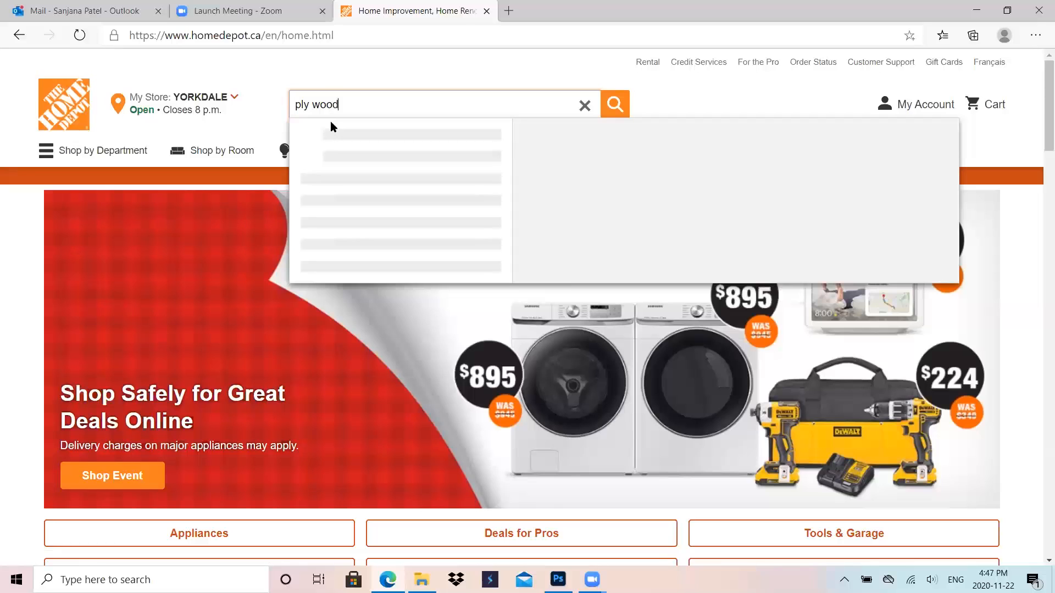
pyautogui.press('Return')
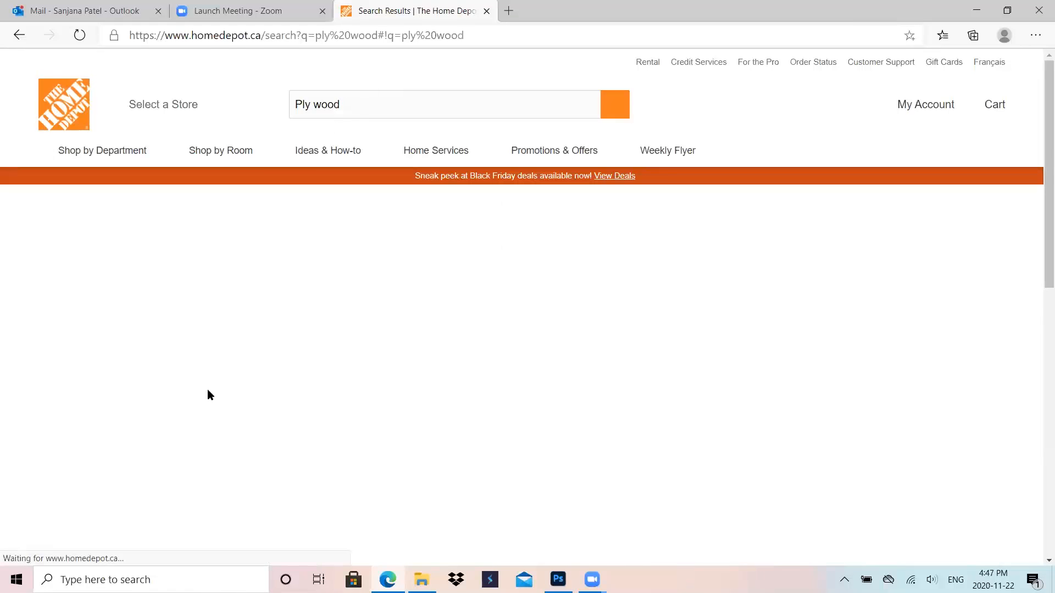
pyautogui.scroll(-7, 333, 343)
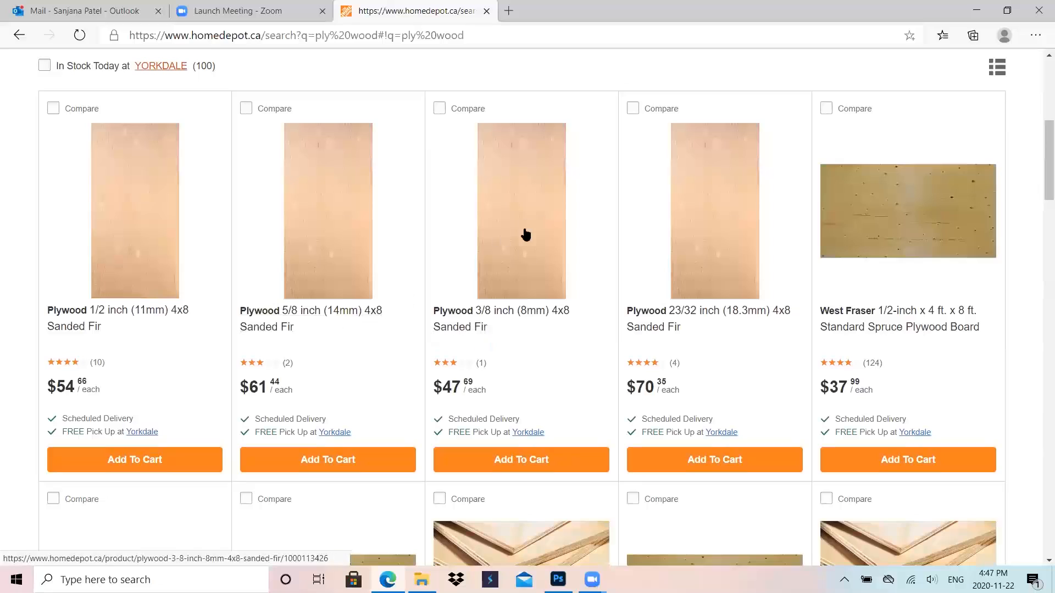
pyautogui.scroll(-4, 523, 252)
pyautogui.scroll(7, 525, 317)
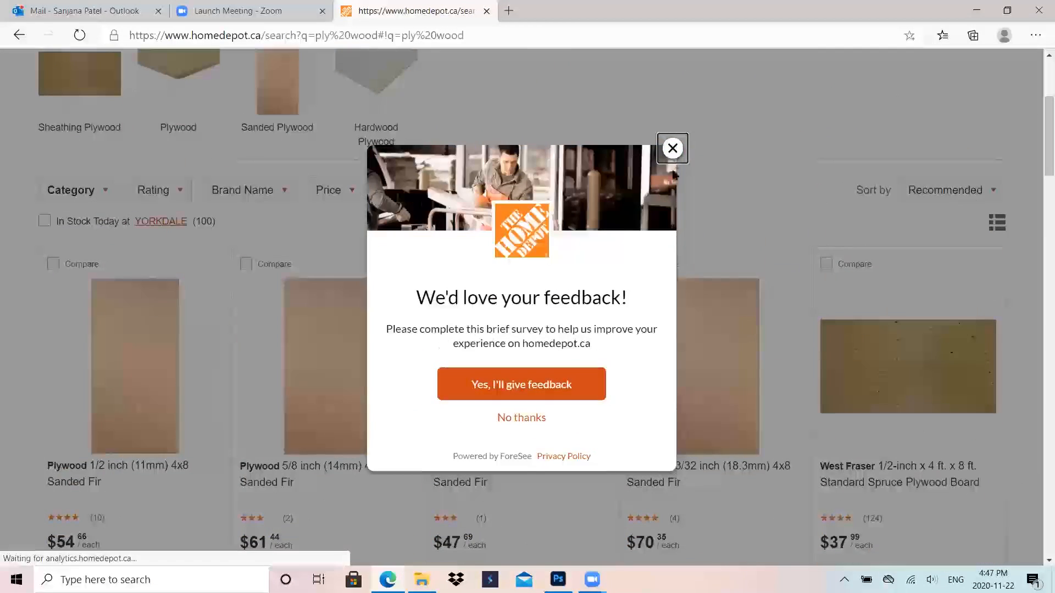
# Step: Dismiss the feedback survey and narrow the plywood results to the Sanded Plywood category to browse its sheets
pyautogui.click(672, 149)
pyautogui.scroll(4, 572, 254)
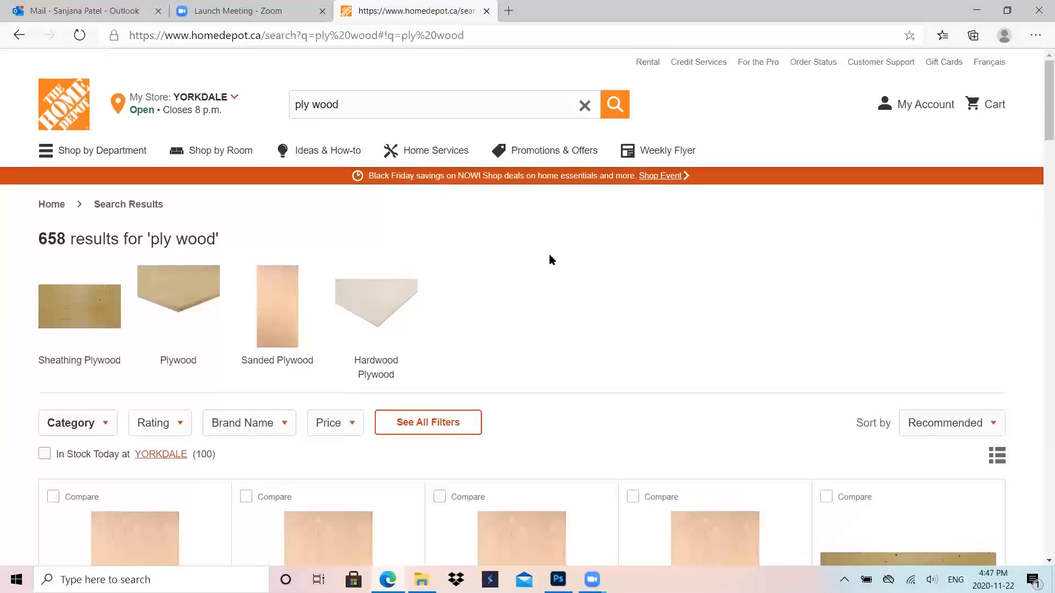
pyautogui.scroll(-10, 549, 258)
pyautogui.scroll(9, 186, 187)
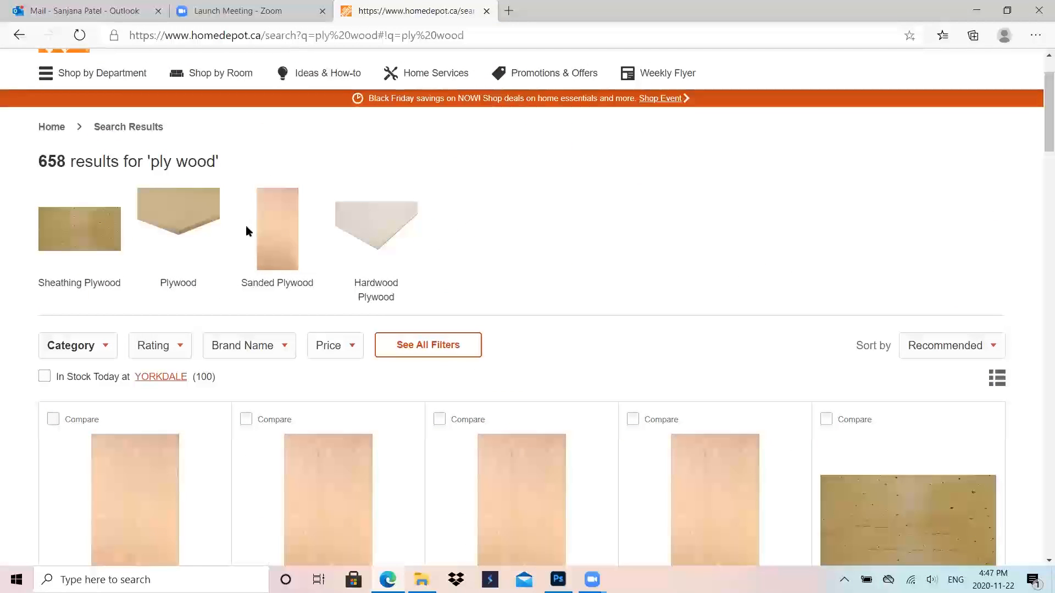
pyautogui.click(276, 242)
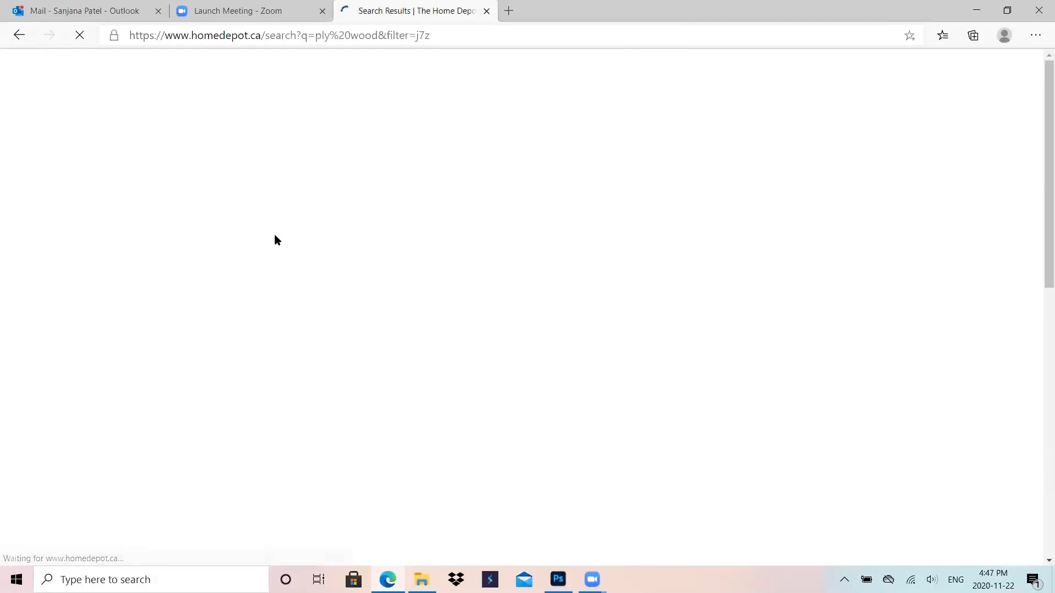
pyautogui.scroll(-7, 275, 237)
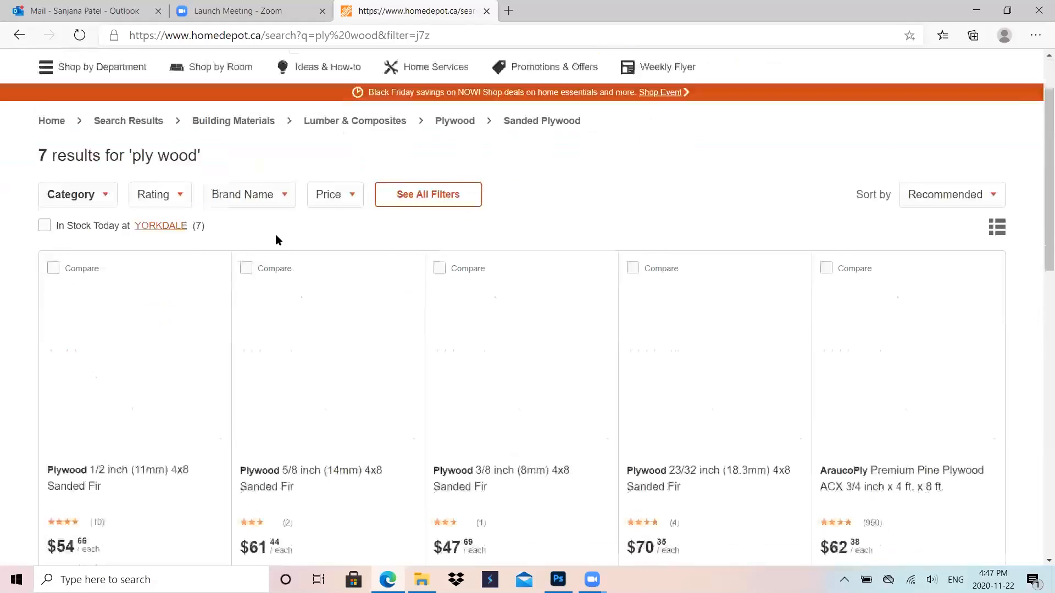
pyautogui.scroll(3, 277, 240)
pyautogui.scroll(-4, 276, 241)
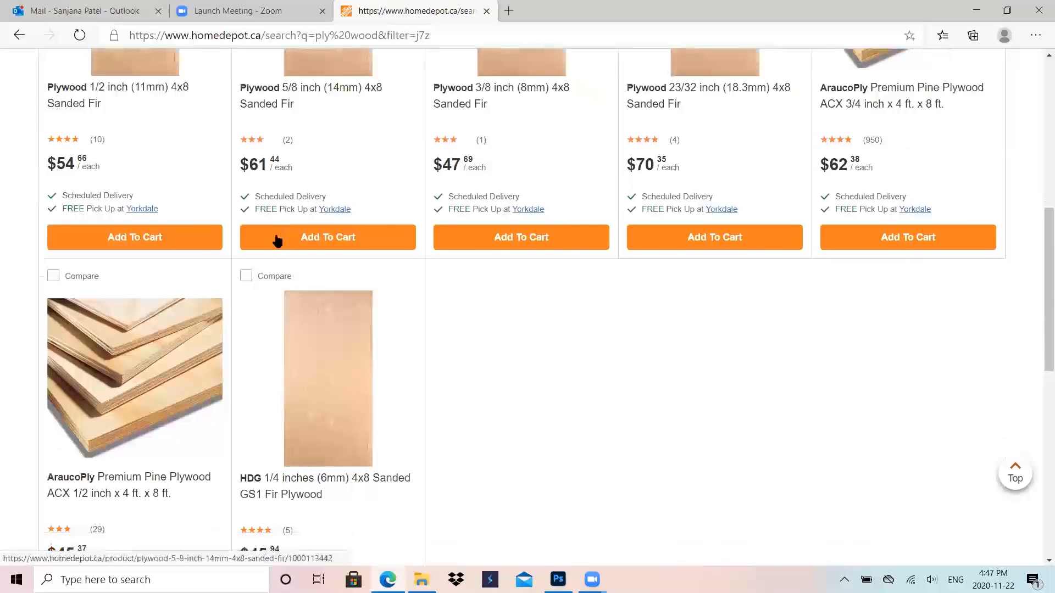
# Step: Open the HDG 1/4 inches (6mm) 4x8 Sanded GS1 Fir Plywood product page and examine the sheet image as a texture source
pyautogui.click(322, 403)
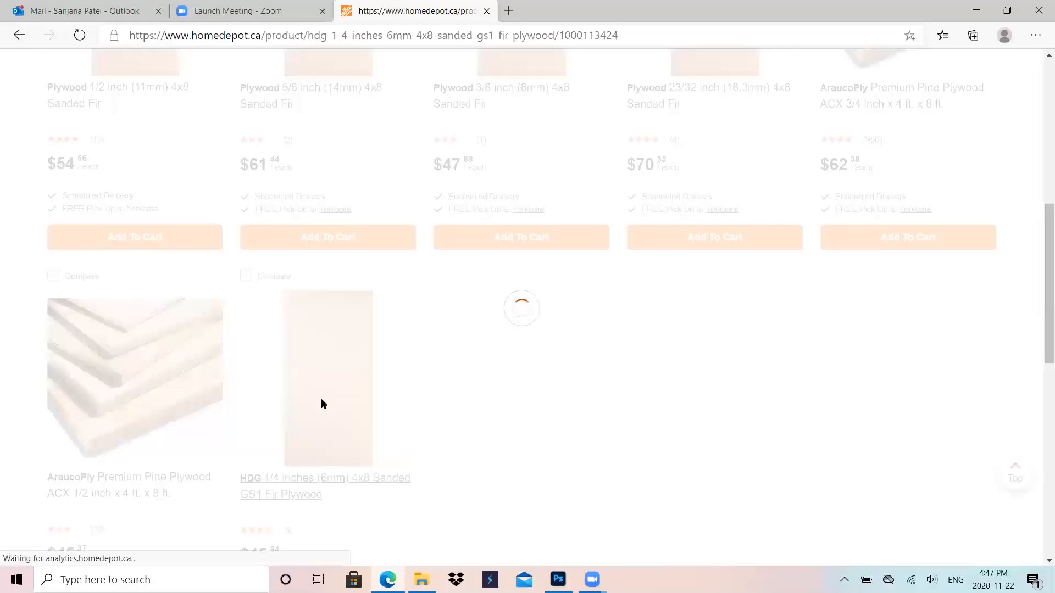
pyautogui.scroll(-8, 346, 330)
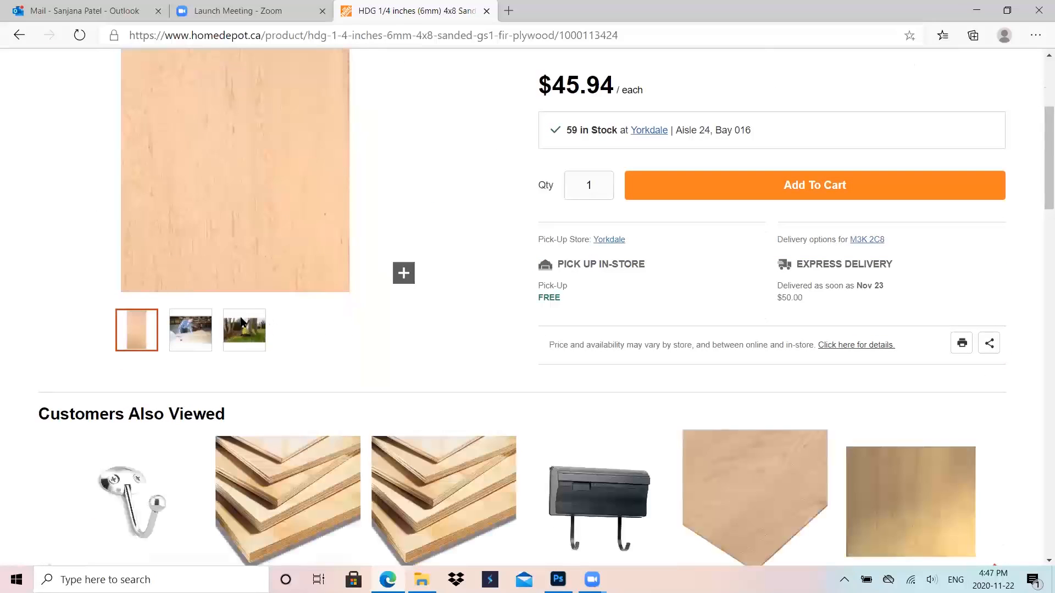
pyautogui.scroll(2, 750, 240)
pyautogui.scroll(5, 750, 241)
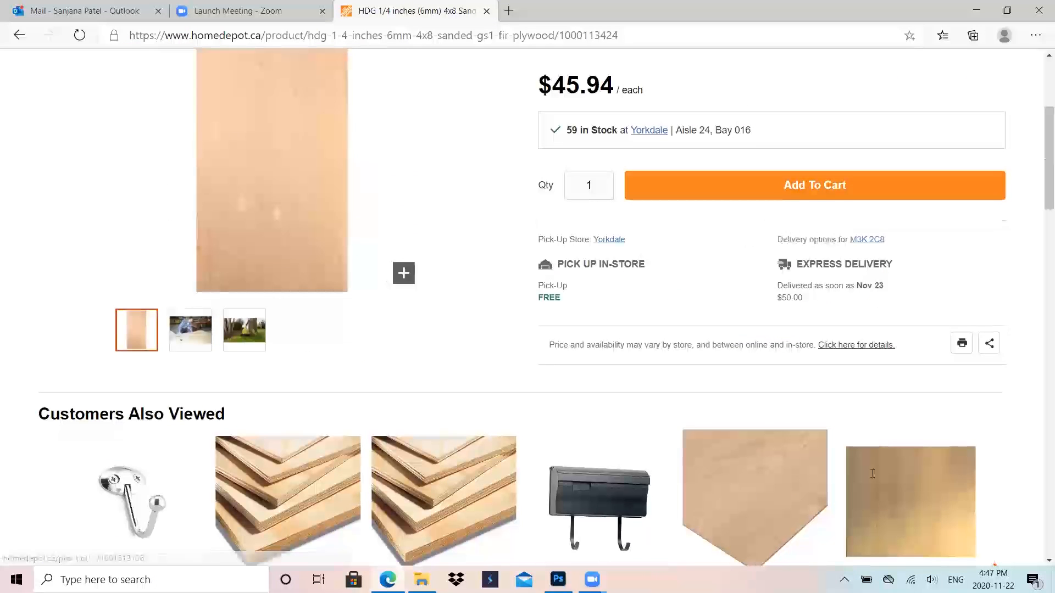
# Step: Open the Columbia Forest Products 1/4in. x 2ft. x 4ft. Red Oak Plywood product page and look over its details
pyautogui.click(761, 478)
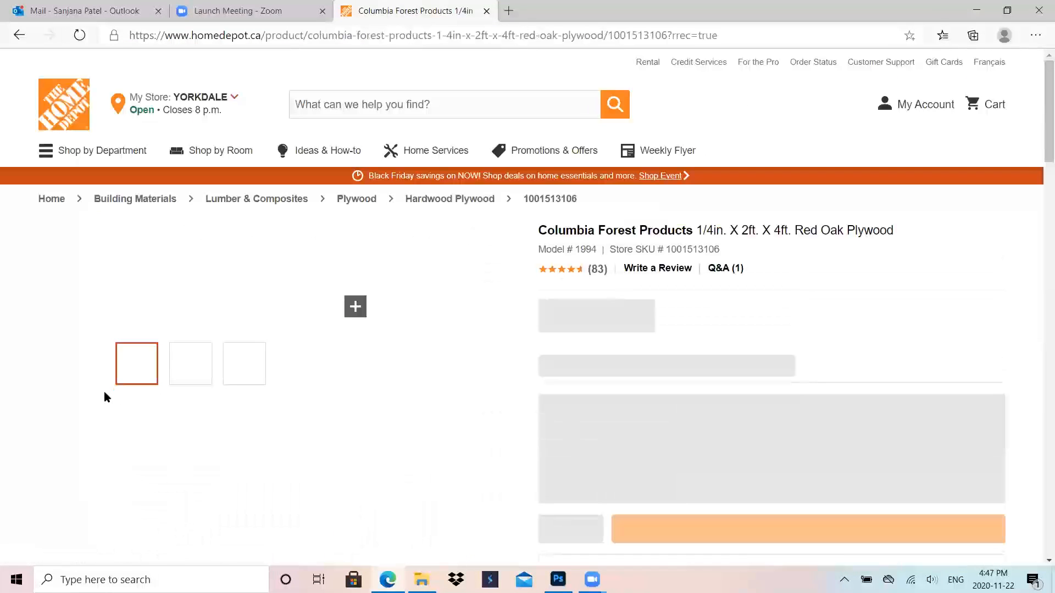
pyautogui.scroll(-1, 206, 304)
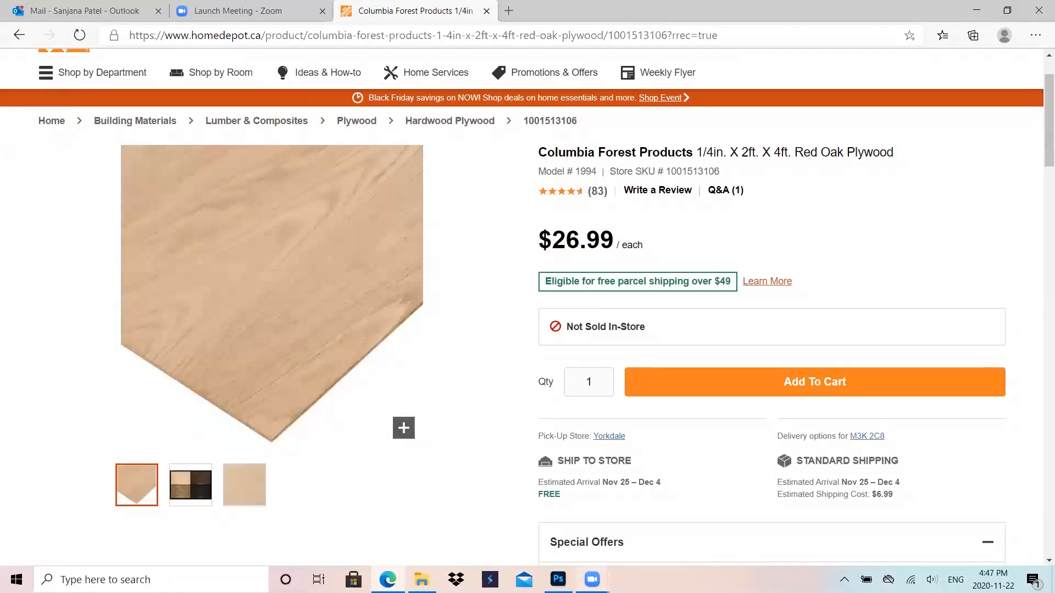
# Step: Switch to the Photoshop collage and, on the Linework layer, restore the previous selection around the first shelving panel
pyautogui.click(558, 580)
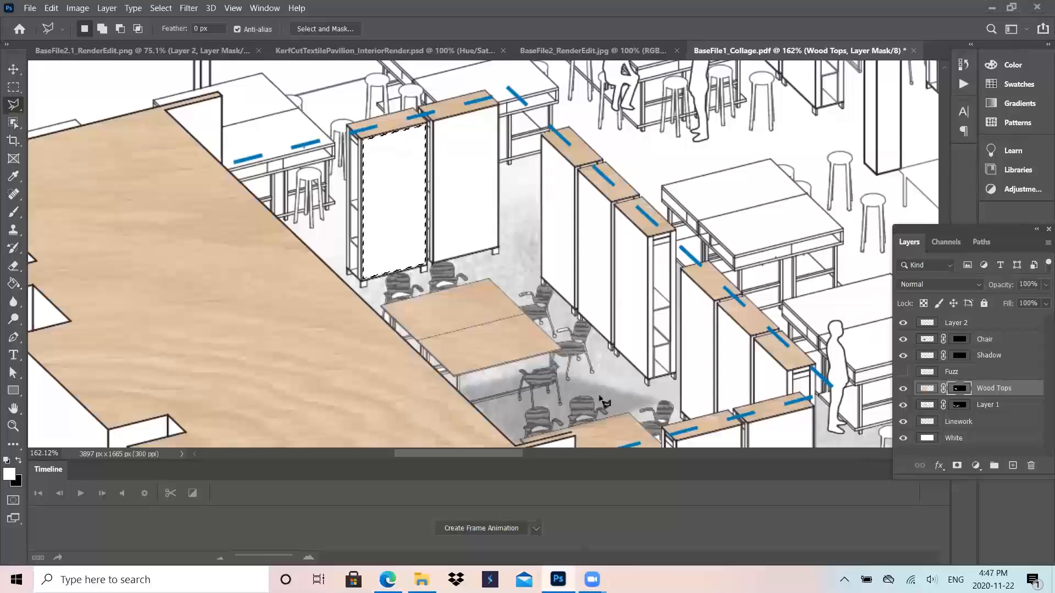
pyautogui.scroll(-5, 502, 247)
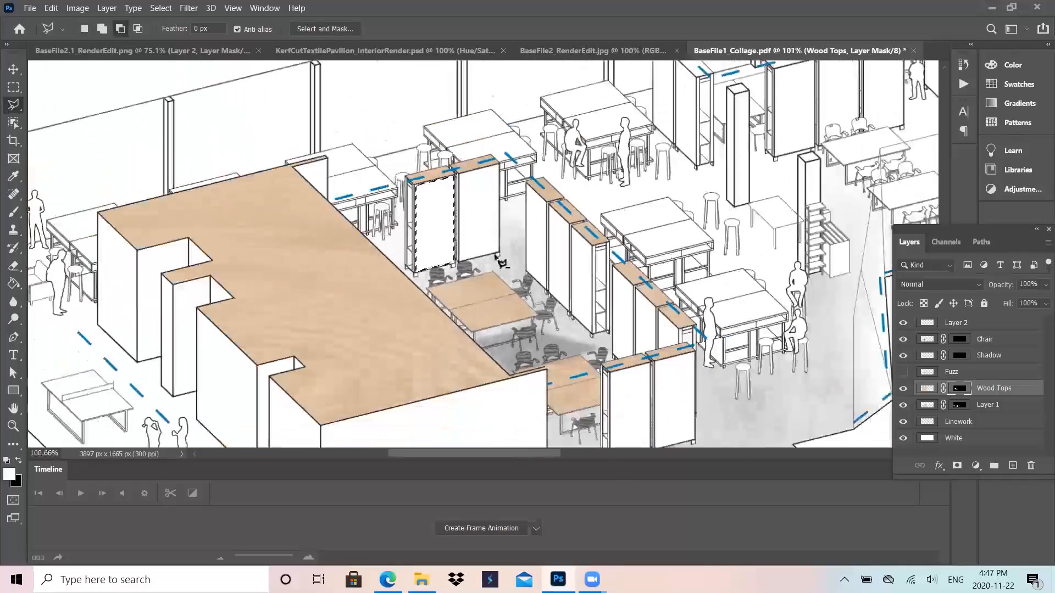
pyautogui.scroll(-3, 506, 238)
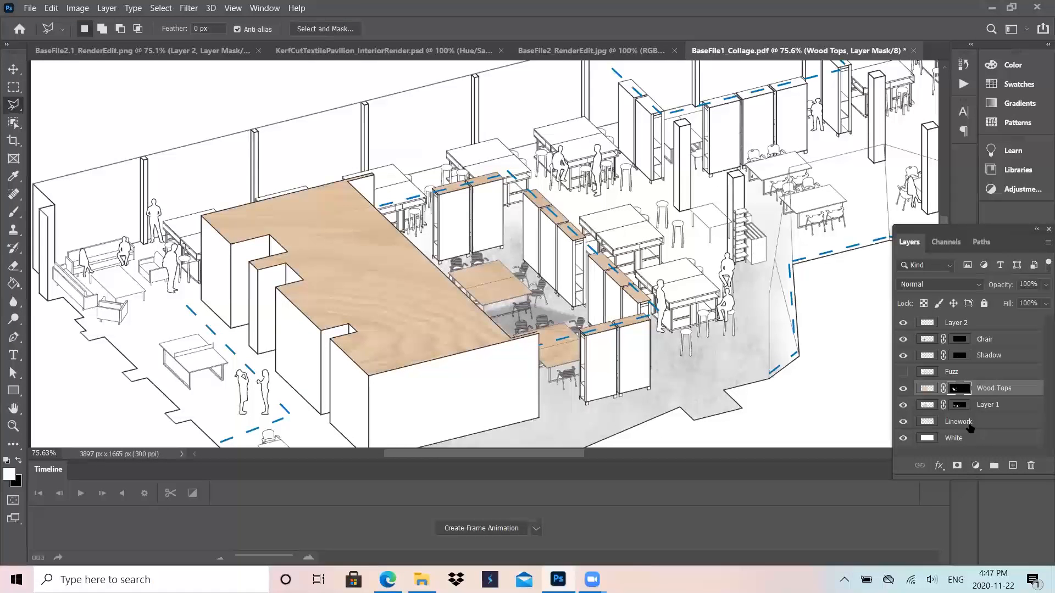
pyautogui.click(969, 423)
pyautogui.scroll(2, 498, 213)
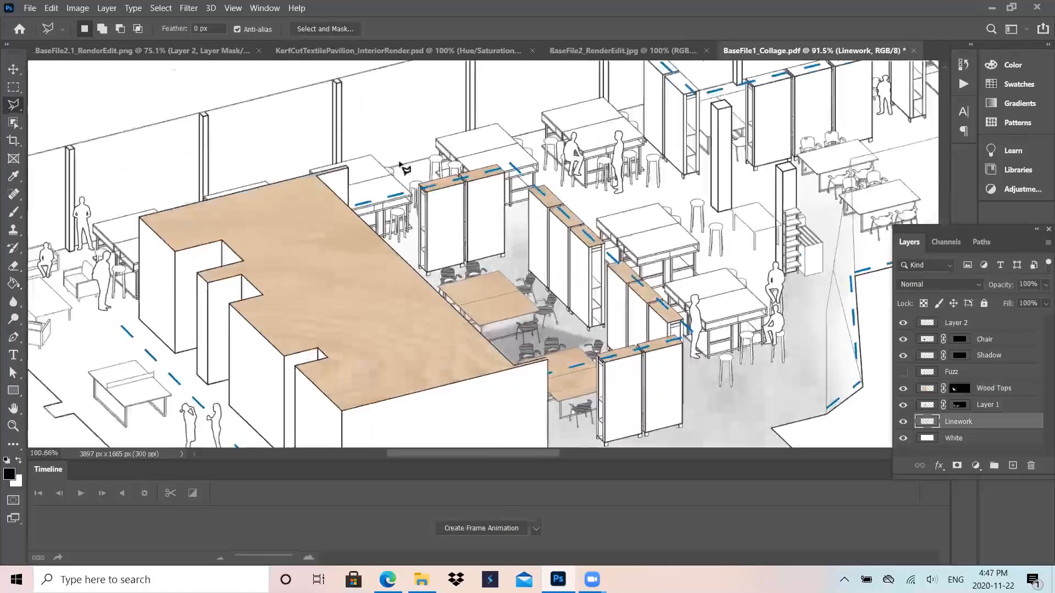
pyautogui.scroll(4, 405, 170)
pyautogui.click(161, 8)
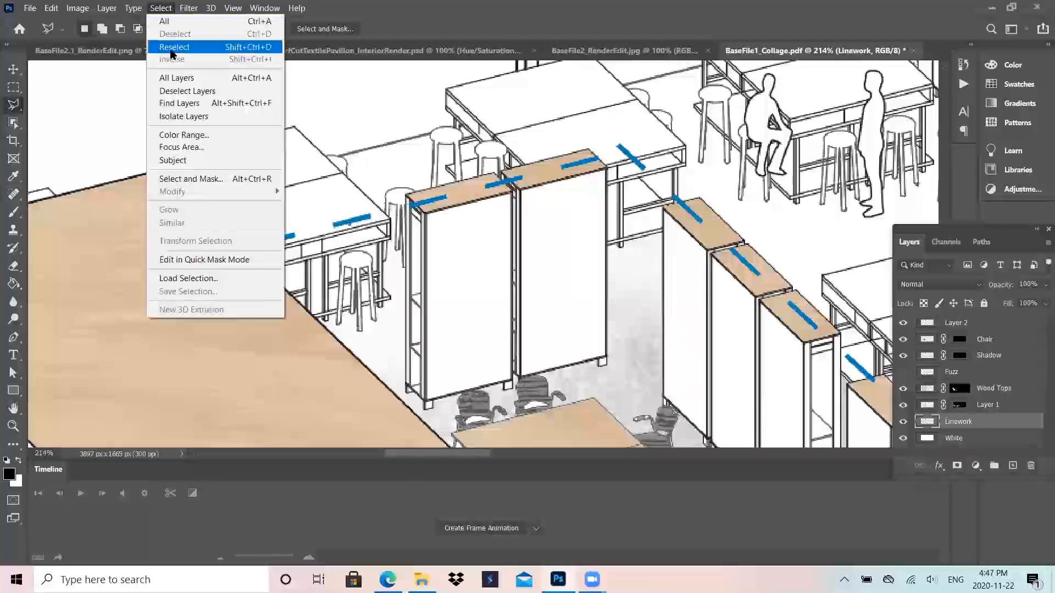
pyautogui.click(171, 48)
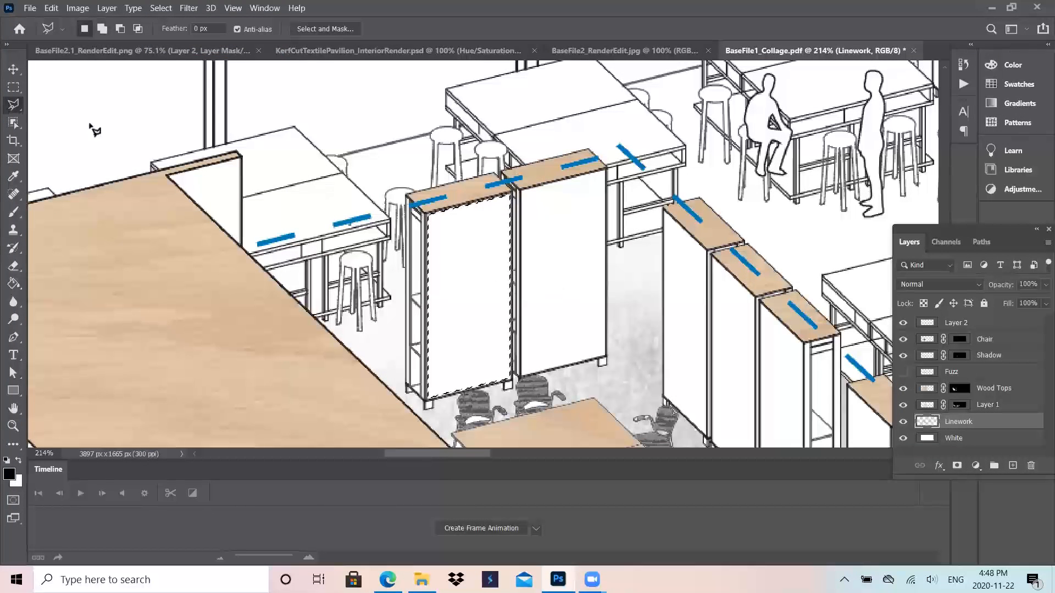
# Step: Add the face of the adjacent second panel to the selection with the Polygonal Lasso tool
pyautogui.click(12, 87)
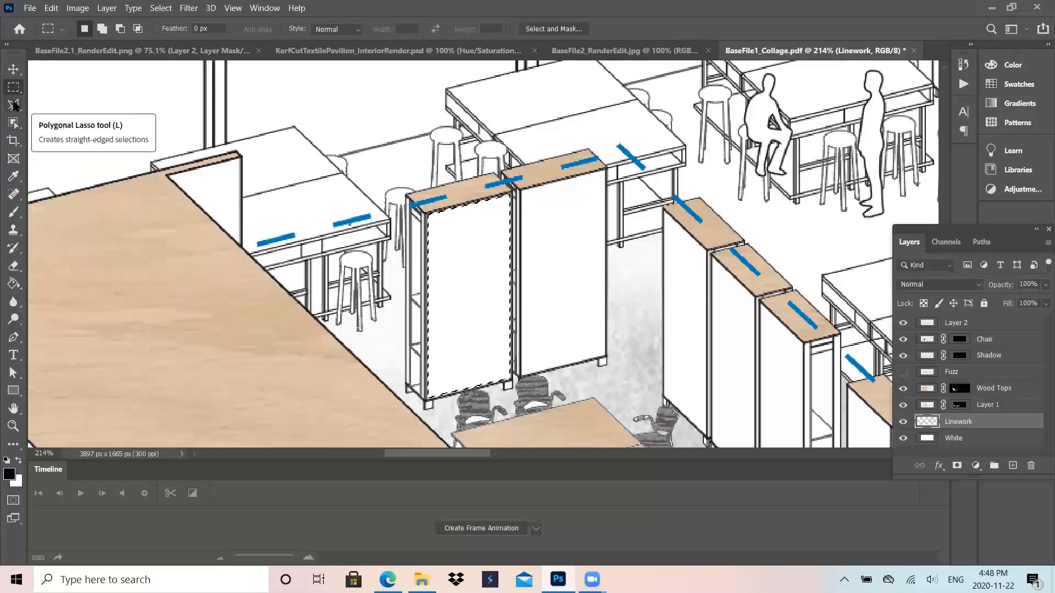
pyautogui.click(14, 104)
pyautogui.press('shift')
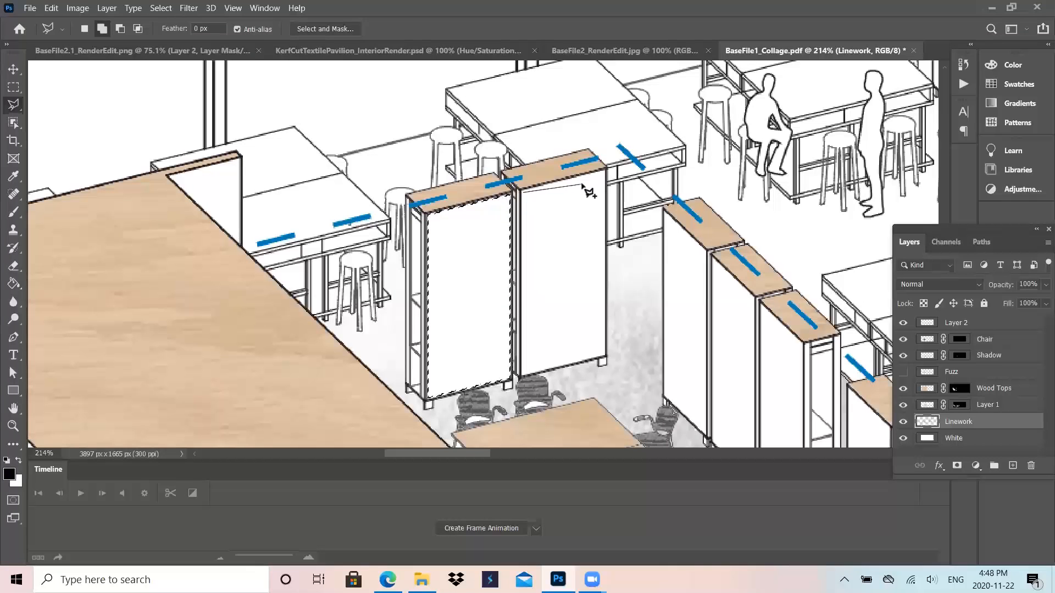
pyautogui.click(607, 174)
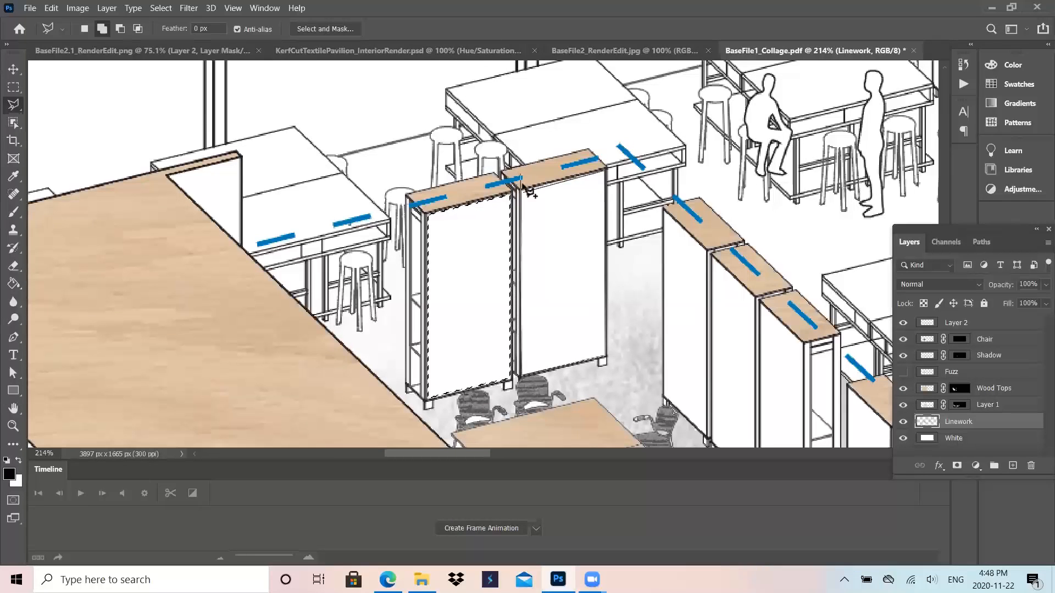
pyautogui.click(529, 199)
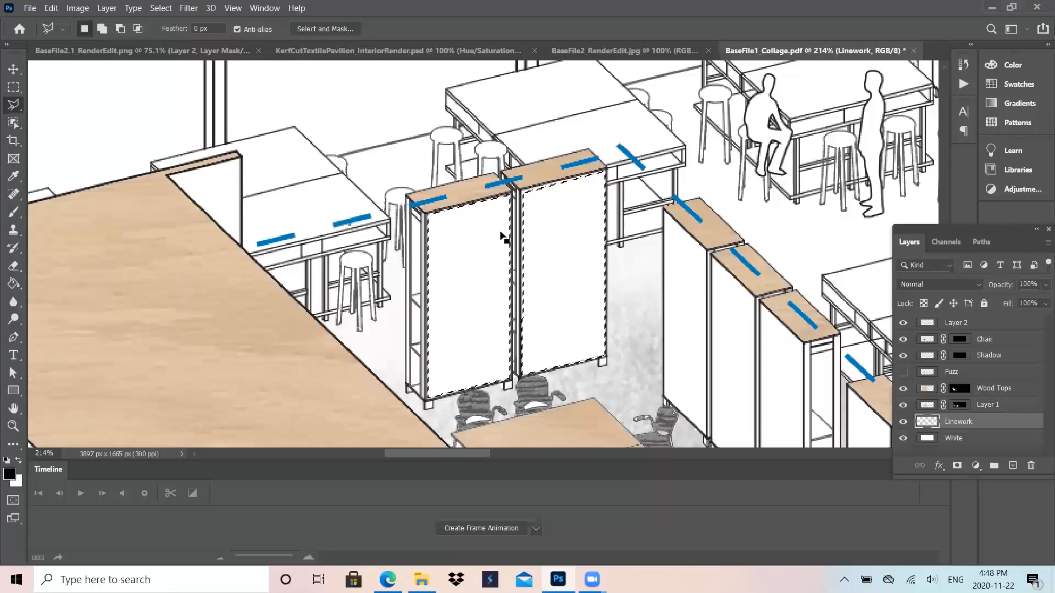
# Step: Show the Fuzz layer and mask it to the two selected panel faces
pyautogui.click(966, 362)
pyautogui.click(957, 373)
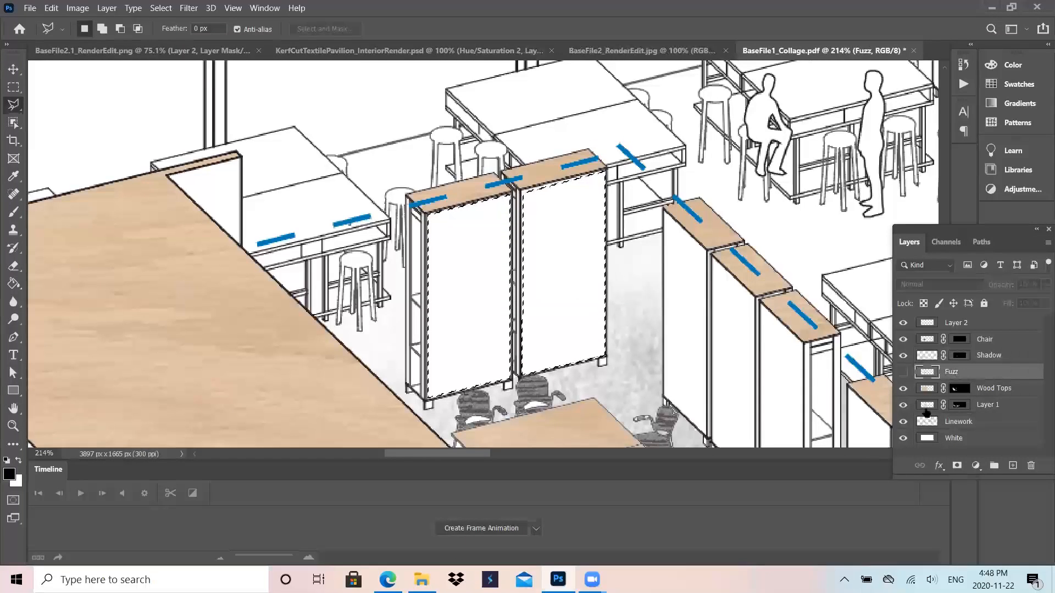
pyautogui.click(902, 372)
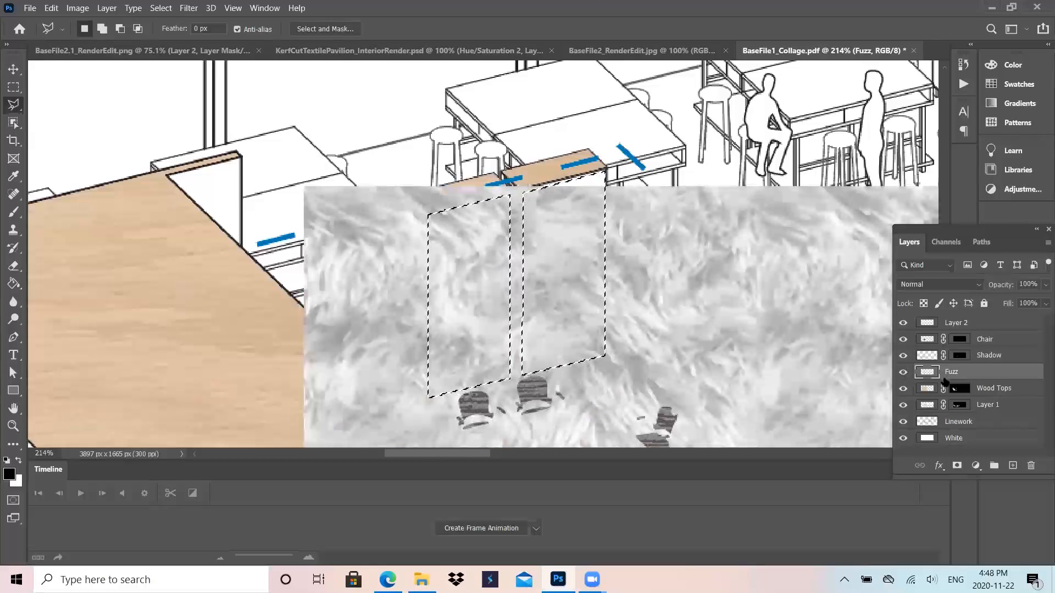
pyautogui.click(956, 465)
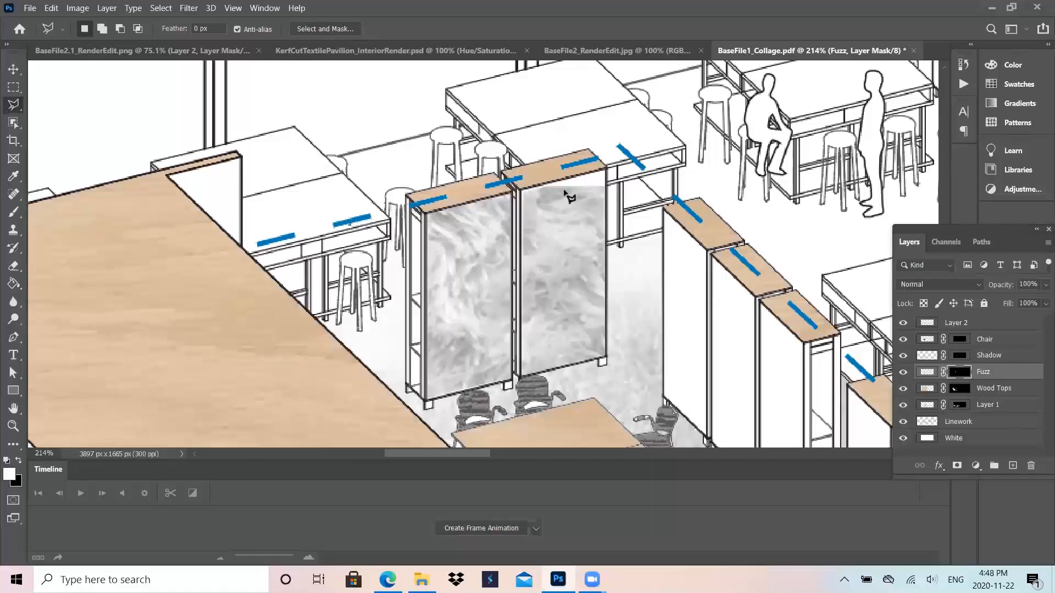
# Step: Unlink the Fuzz texture from its mask, move it up to fill the second panel, and relink the two
pyautogui.click(926, 373)
pyautogui.click(943, 372)
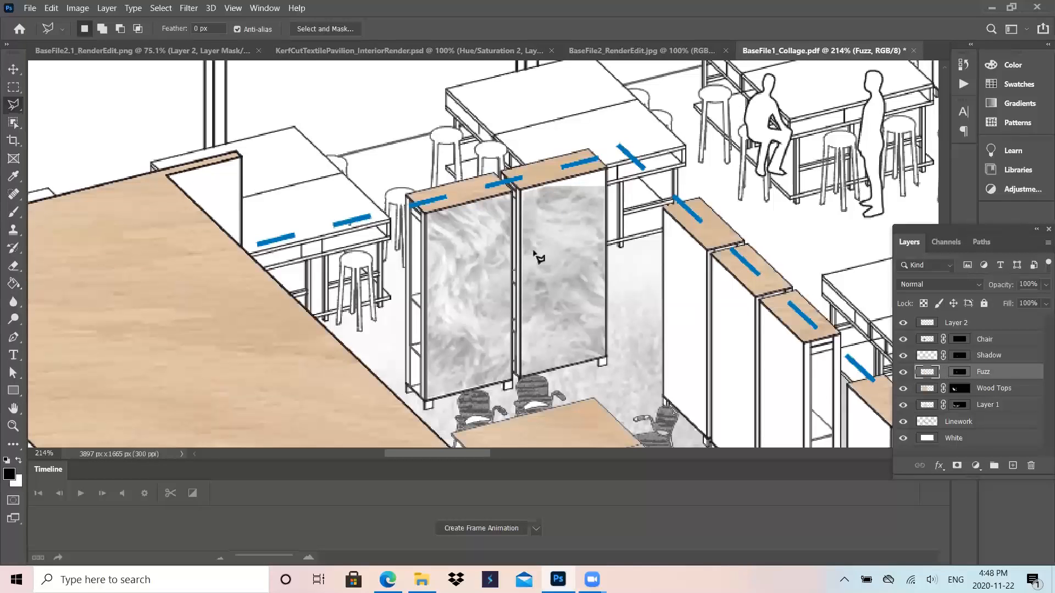
pyautogui.click(13, 70)
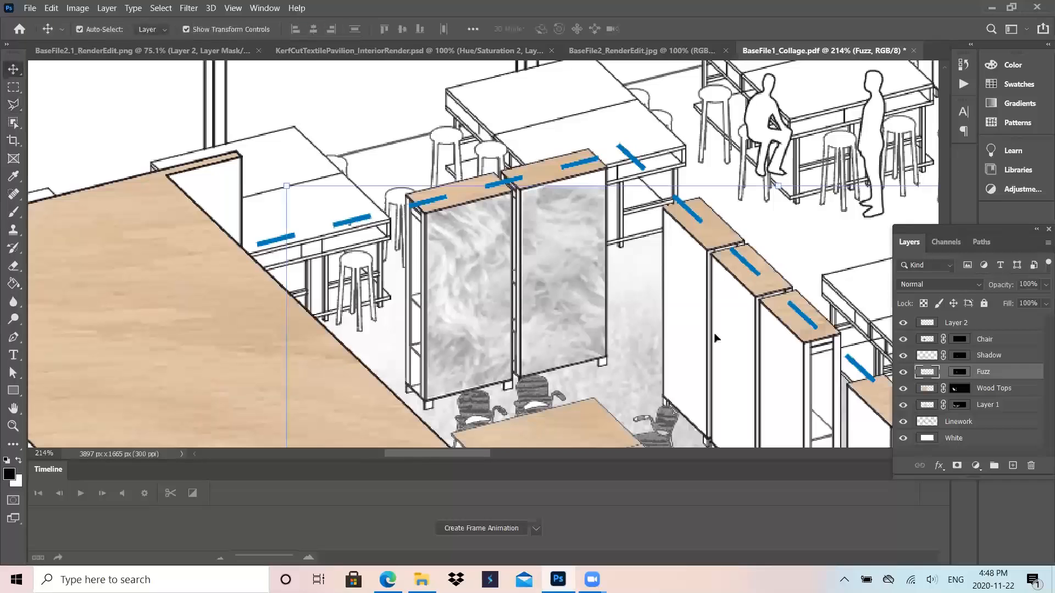
pyautogui.moveTo(575, 284); pyautogui.dragTo(568, 236)
pyautogui.click(944, 374)
# Step: Examine how the fuzzy texture on the two panels looks within the overall collage
pyautogui.scroll(-3, 435, 226)
pyautogui.scroll(-5, 435, 225)
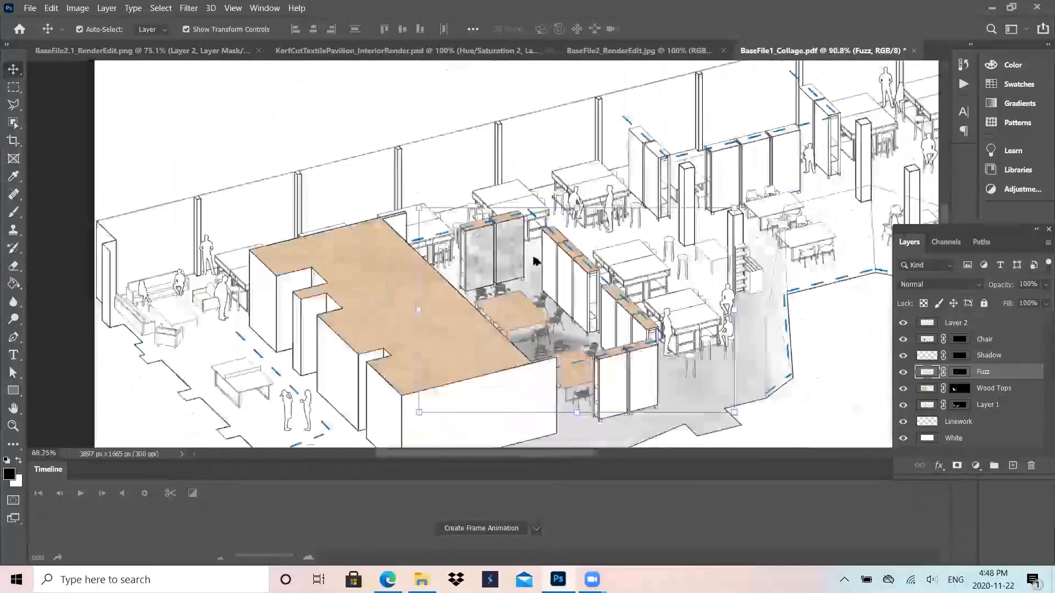
pyautogui.scroll(3, 504, 363)
pyautogui.scroll(-3, 504, 362)
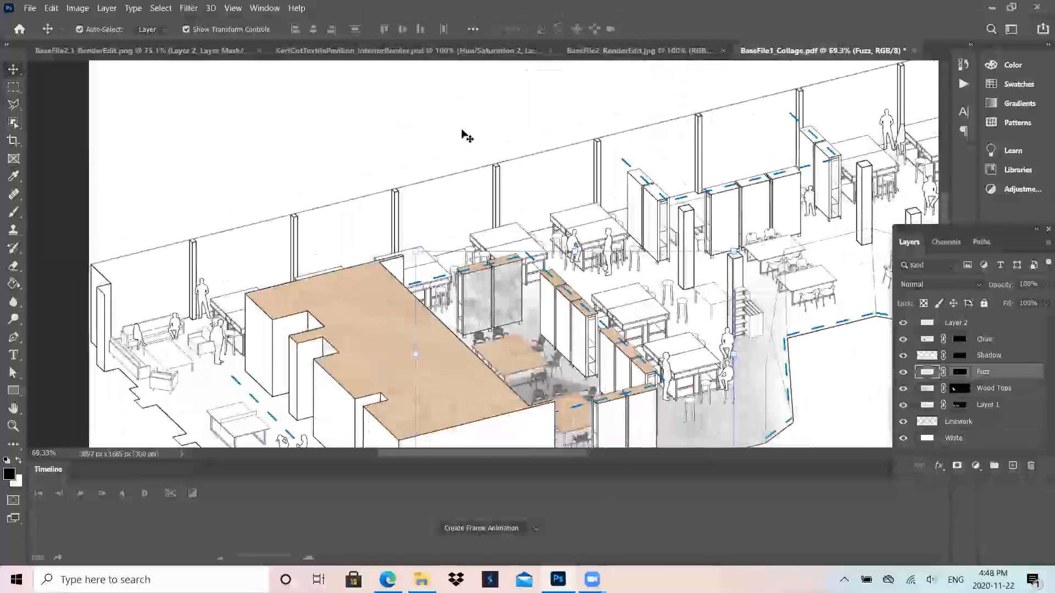
pyautogui.click(466, 137)
pyautogui.scroll(-2, 543, 300)
pyautogui.scroll(3, 546, 394)
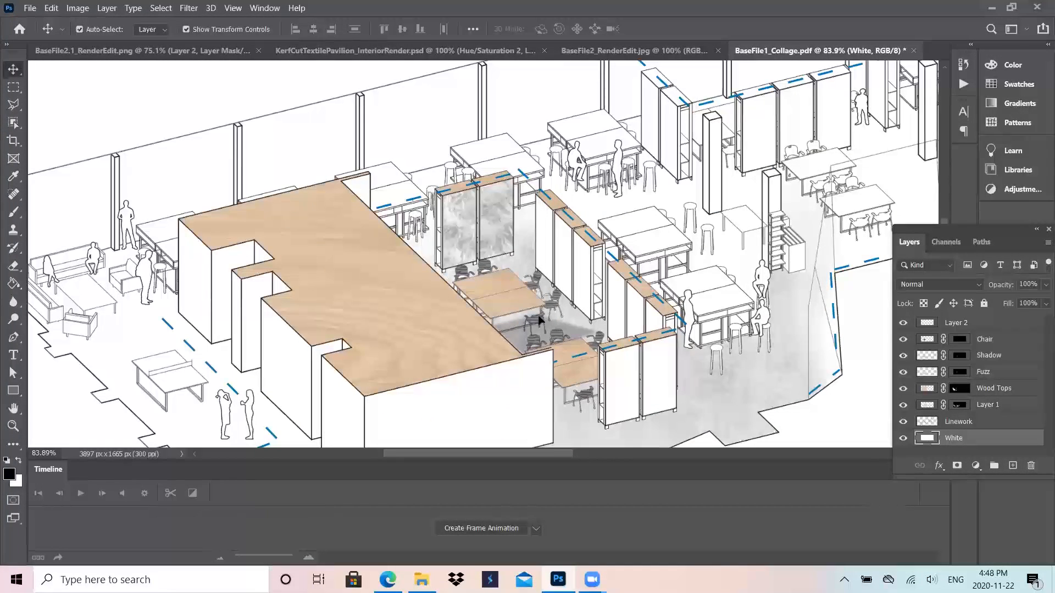
pyautogui.scroll(4, 557, 235)
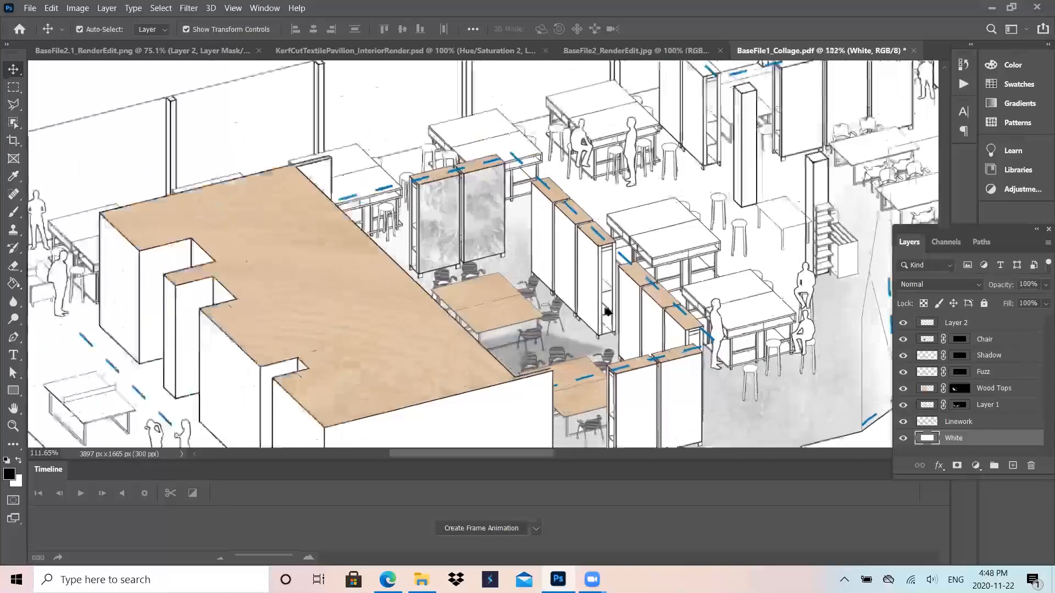
# Step: With the Fuzz layer active, outline the first panel face of the diagonal shelving row using the Polygonal Lasso
pyautogui.click(984, 374)
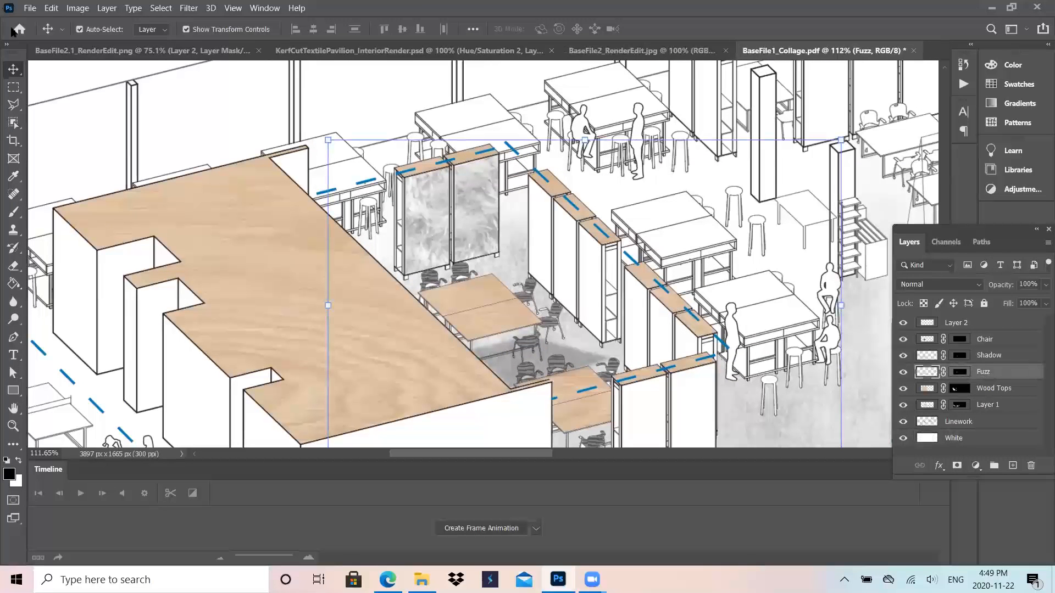
pyautogui.click(12, 109)
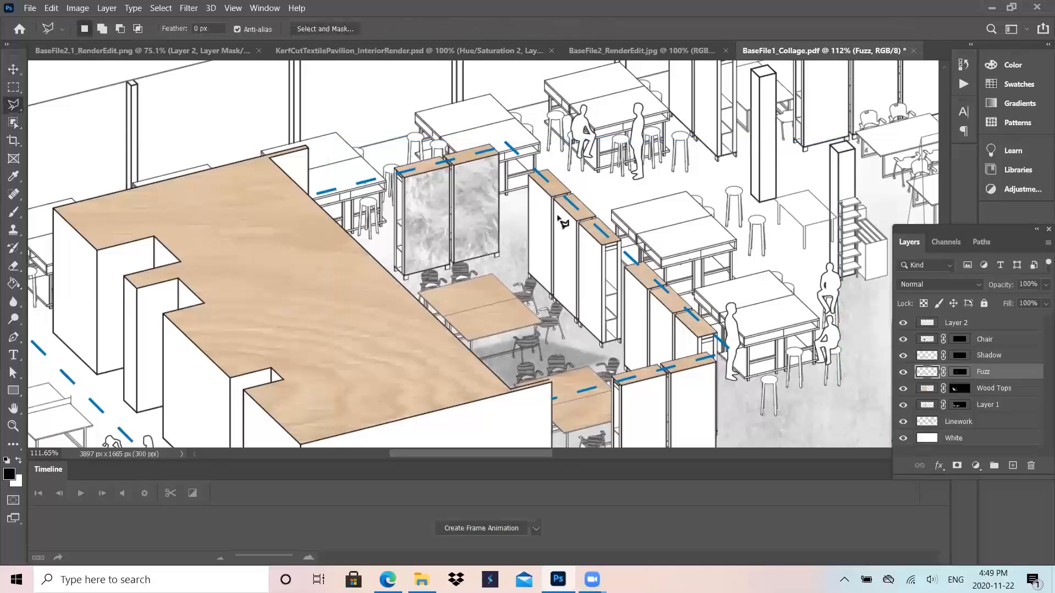
pyautogui.scroll(5, 563, 223)
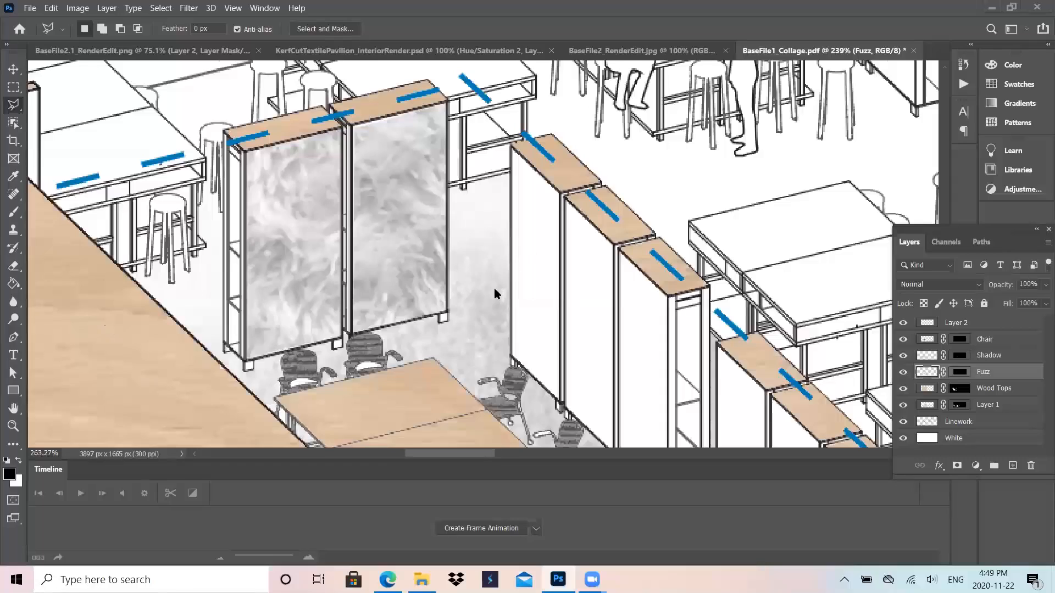
pyautogui.scroll(4, 494, 290)
pyautogui.scroll(-4, 524, 206)
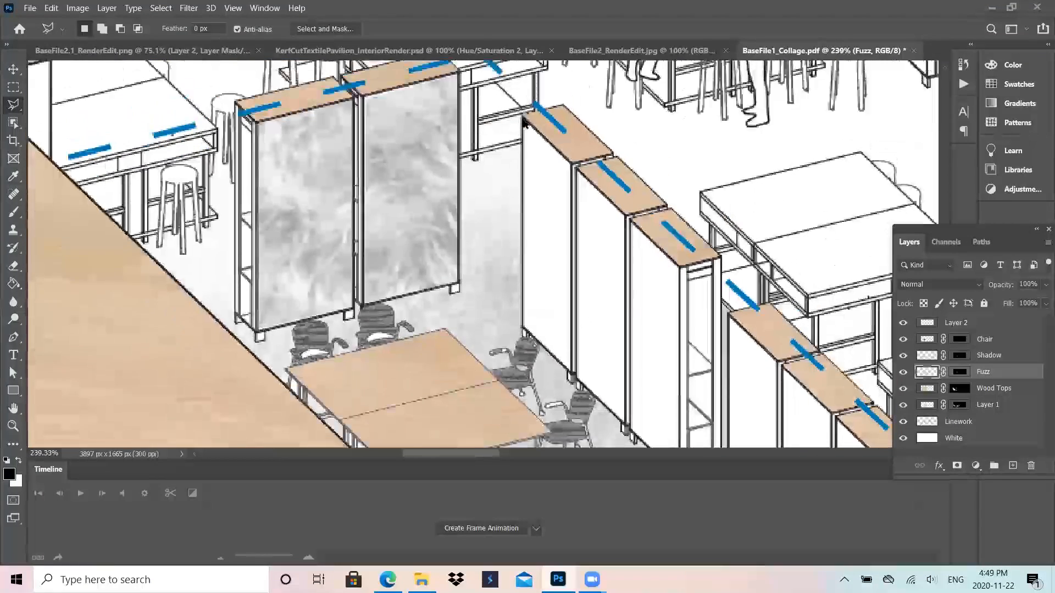
pyautogui.scroll(2, 524, 122)
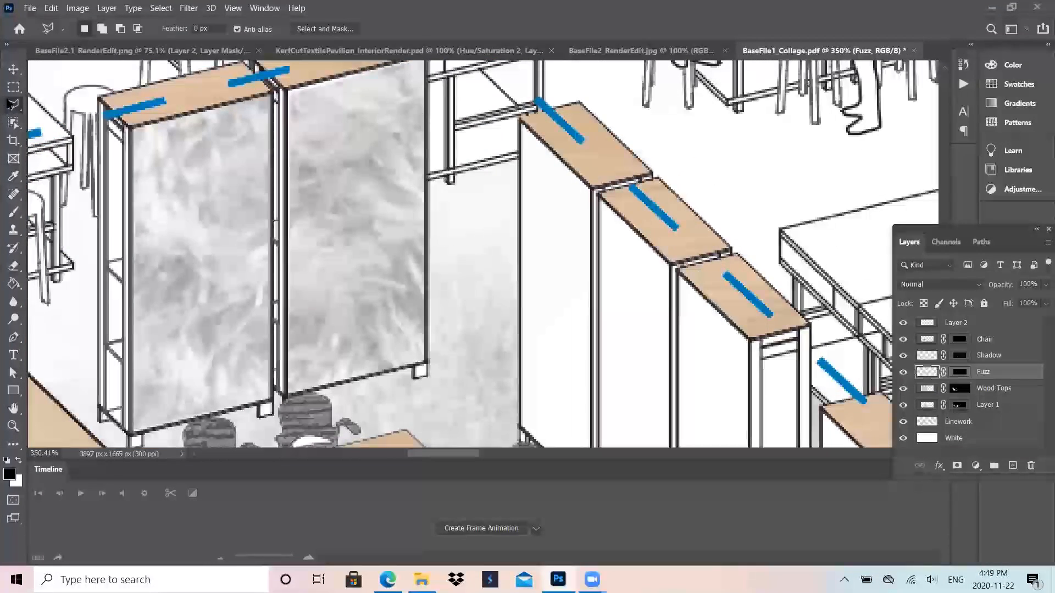
pyautogui.click(522, 126)
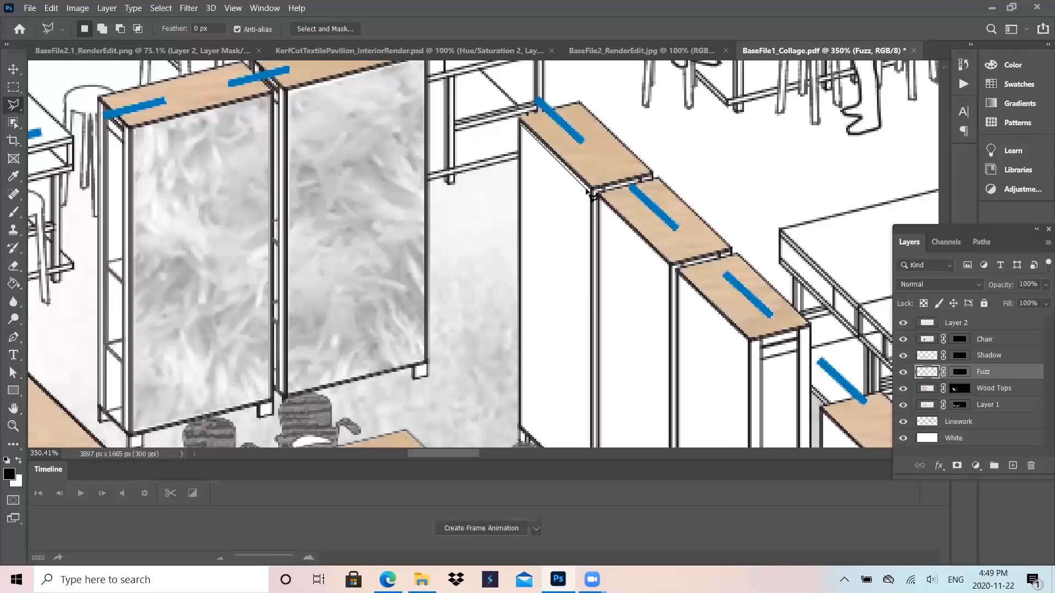
pyautogui.click(589, 194)
pyautogui.scroll(-5, 621, 135)
pyautogui.scroll(6, 565, 434)
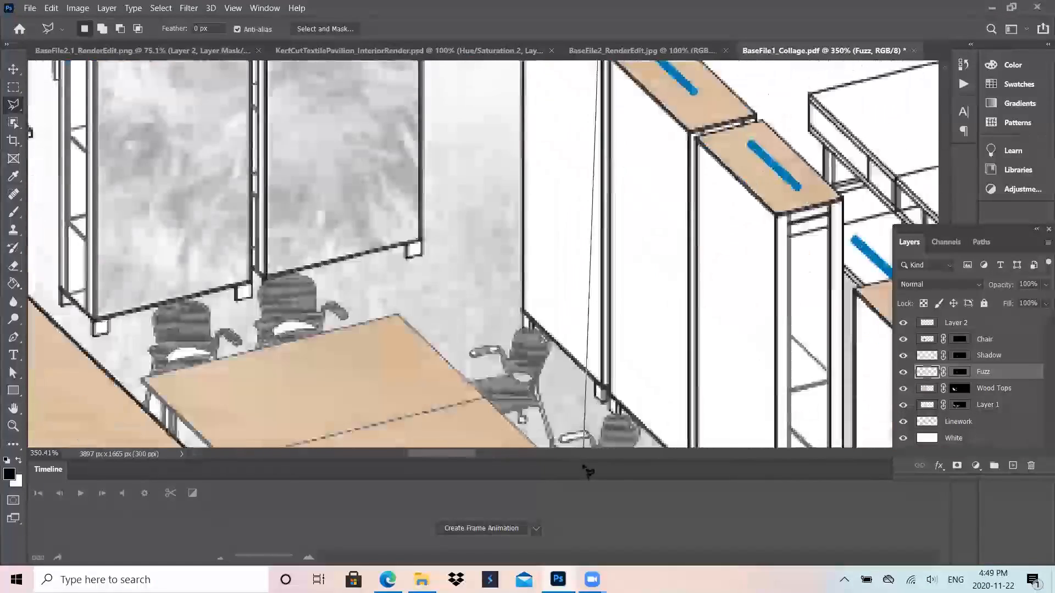
pyautogui.click(598, 277)
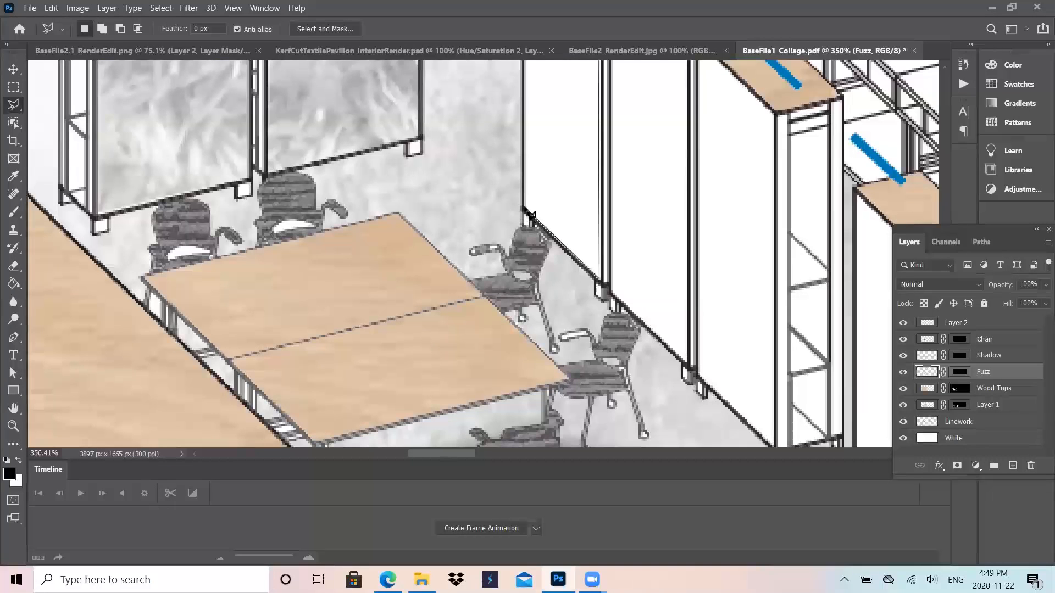
pyautogui.scroll(-5, 526, 176)
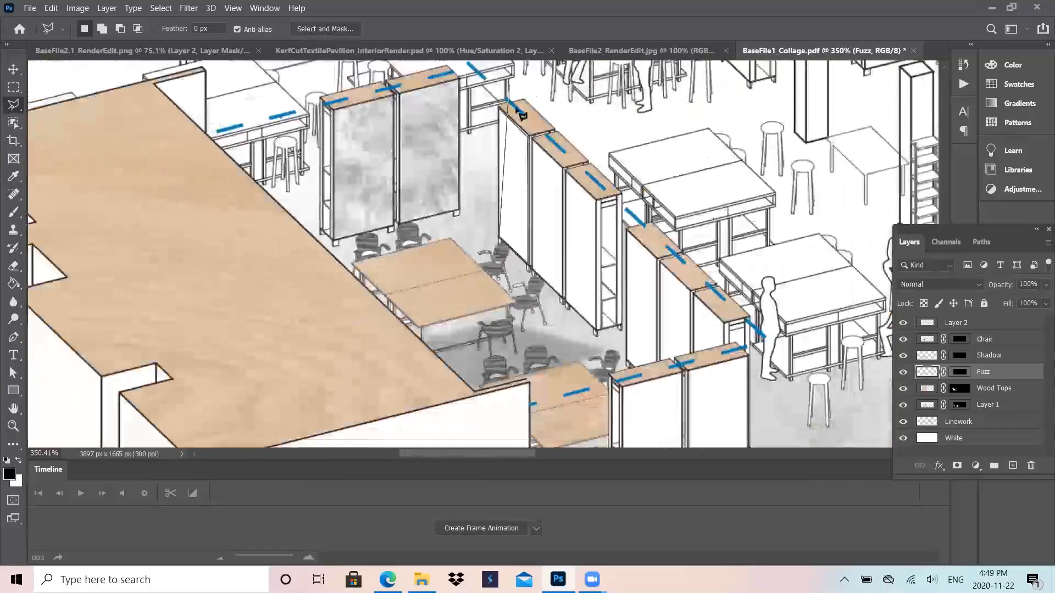
pyautogui.scroll(5, 522, 116)
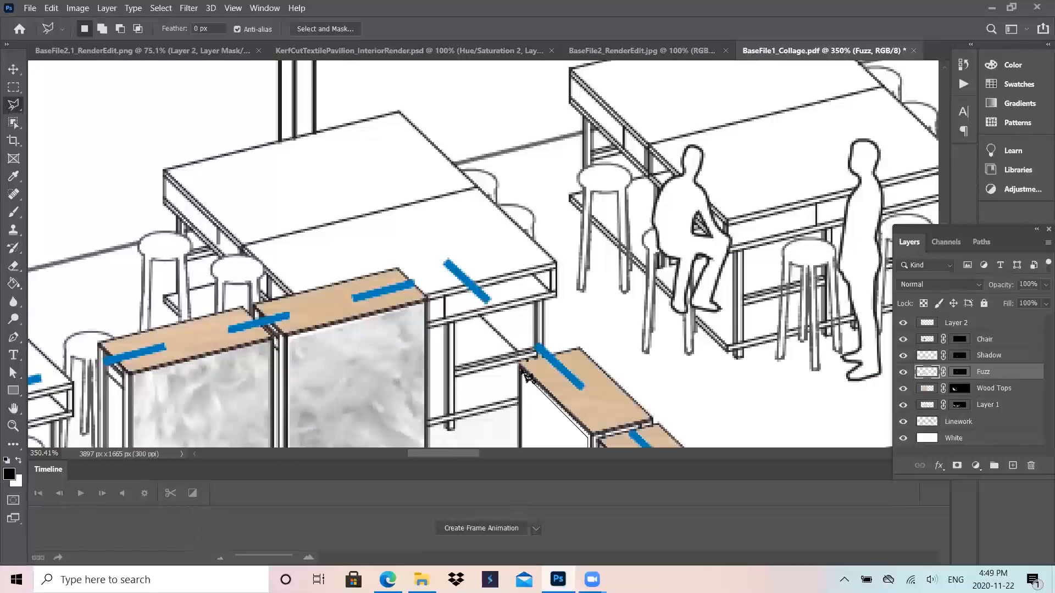
pyautogui.scroll(-6, 556, 235)
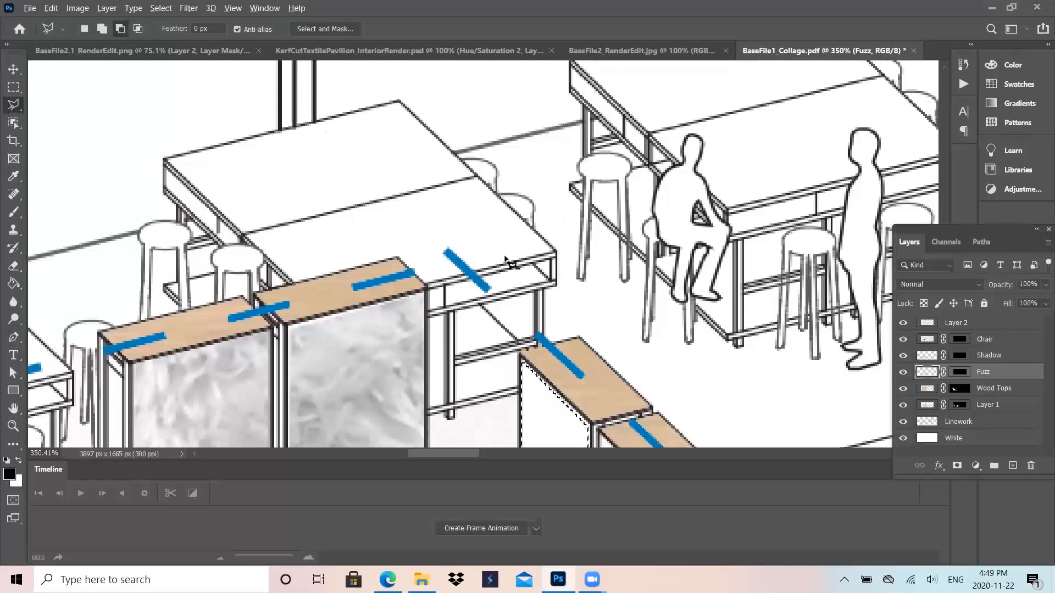
pyautogui.scroll(-2, 544, 229)
pyautogui.scroll(4, 544, 229)
pyautogui.scroll(3, 544, 229)
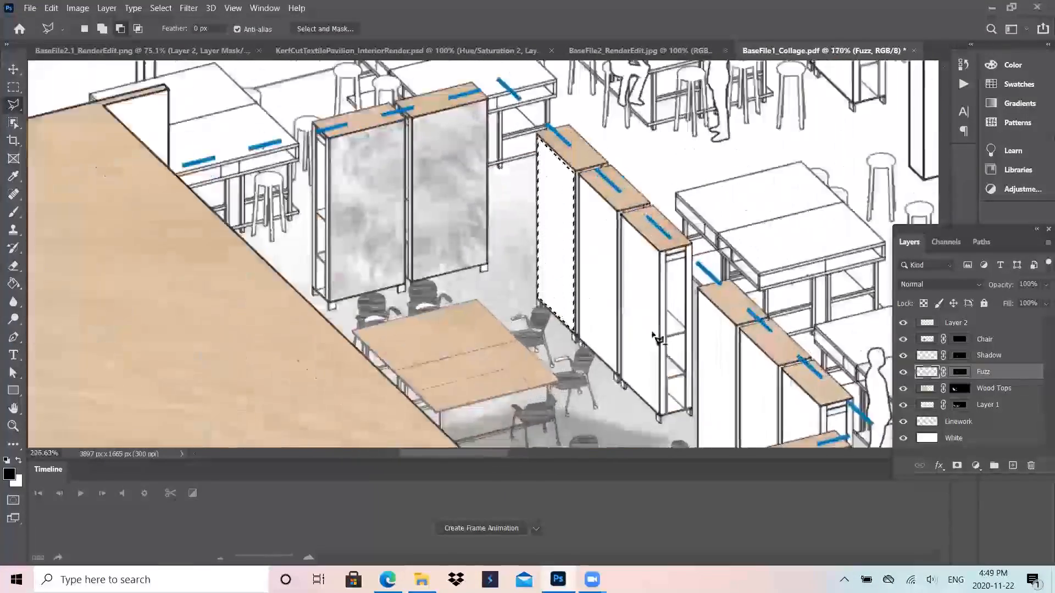
pyautogui.scroll(-5, 579, 278)
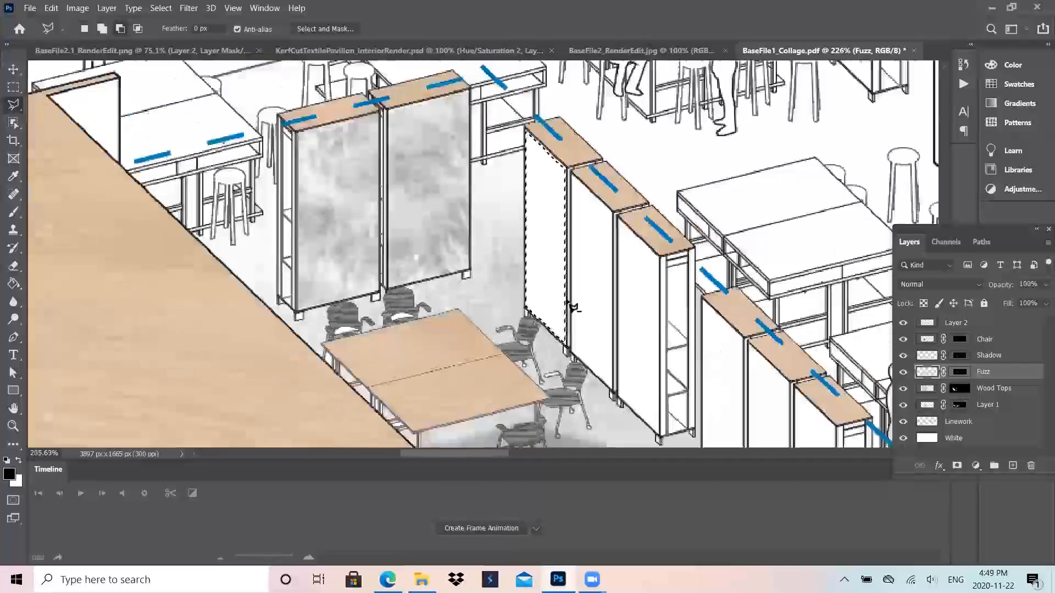
pyautogui.scroll(6, 550, 293)
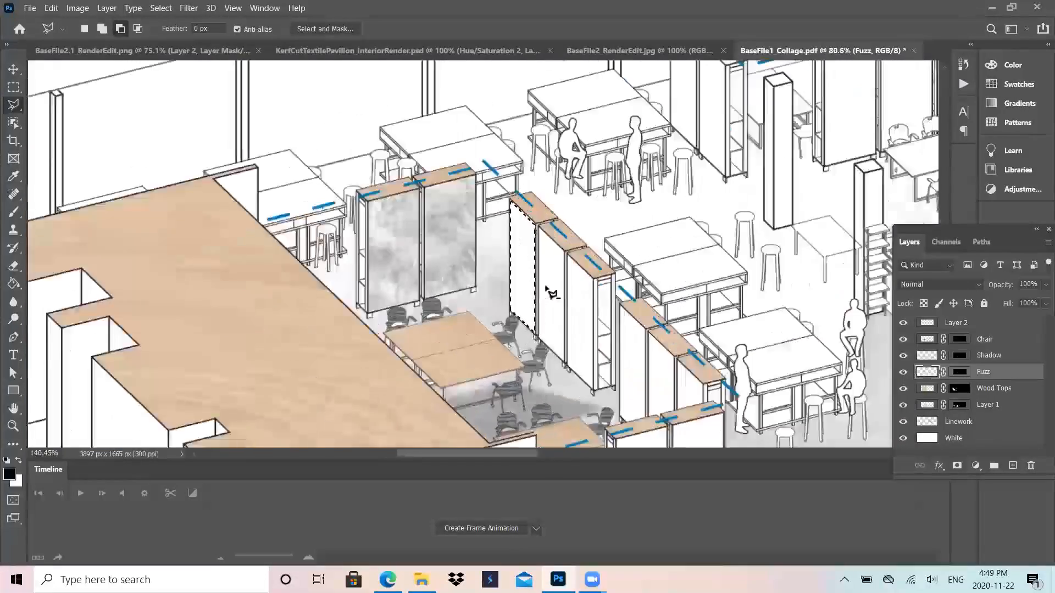
# Step: Examine the shelving panels and the rest of the collage drawing, from the fuzzy panels to the far end of the building
pyautogui.scroll(-4, 552, 244)
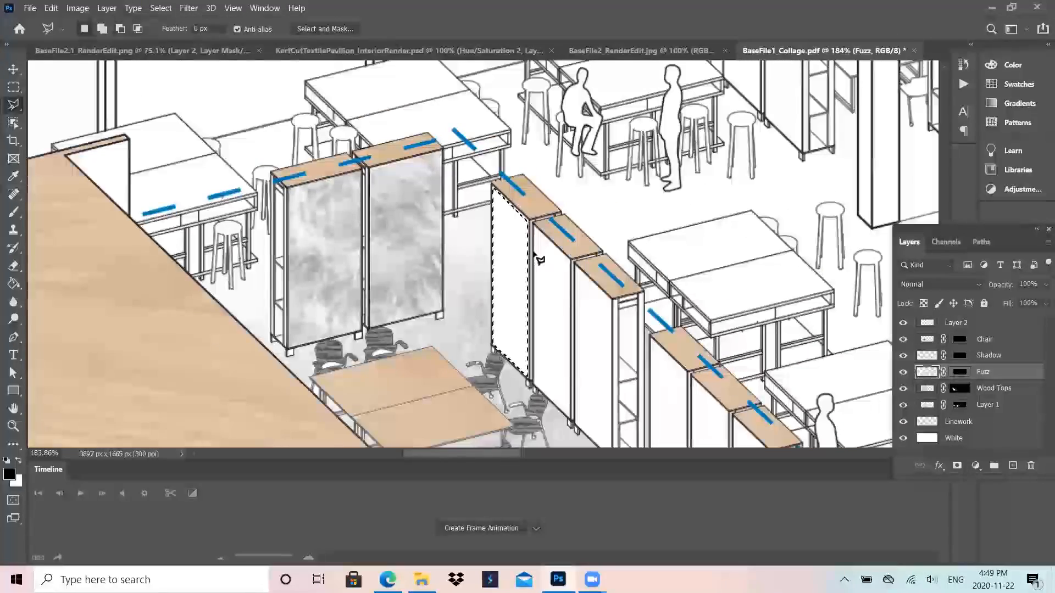
pyautogui.scroll(-1, 539, 258)
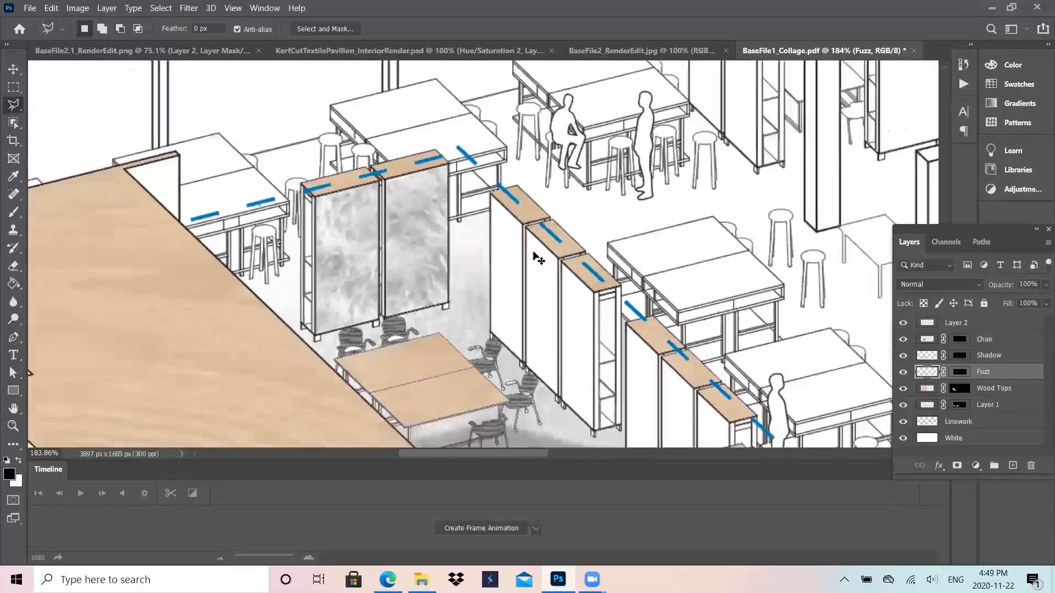
pyautogui.scroll(1, 538, 258)
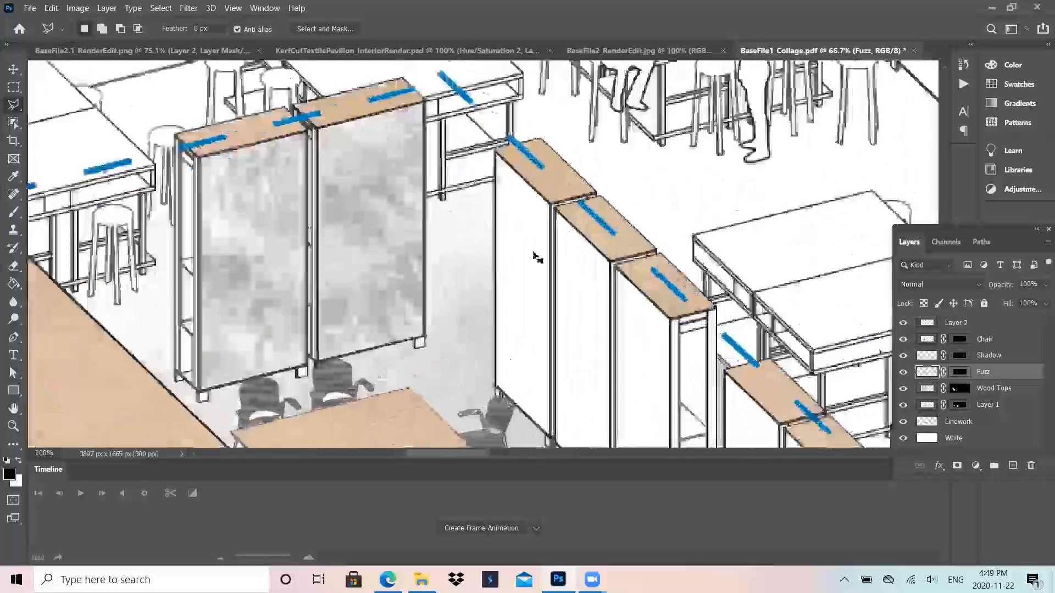
pyautogui.scroll(3, 537, 257)
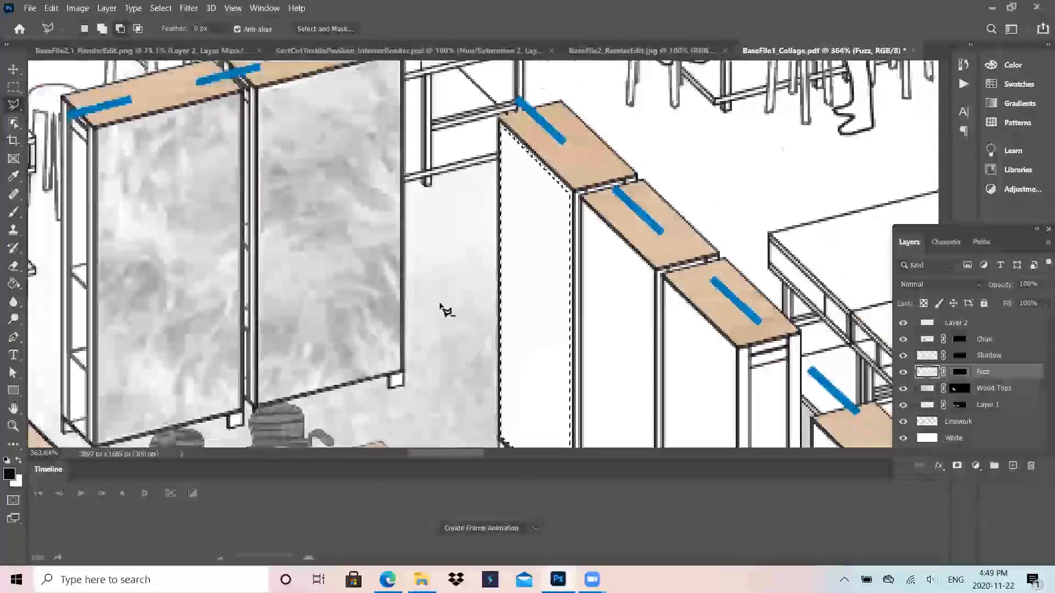
pyautogui.scroll(-3, 446, 311)
pyautogui.scroll(-2, 446, 310)
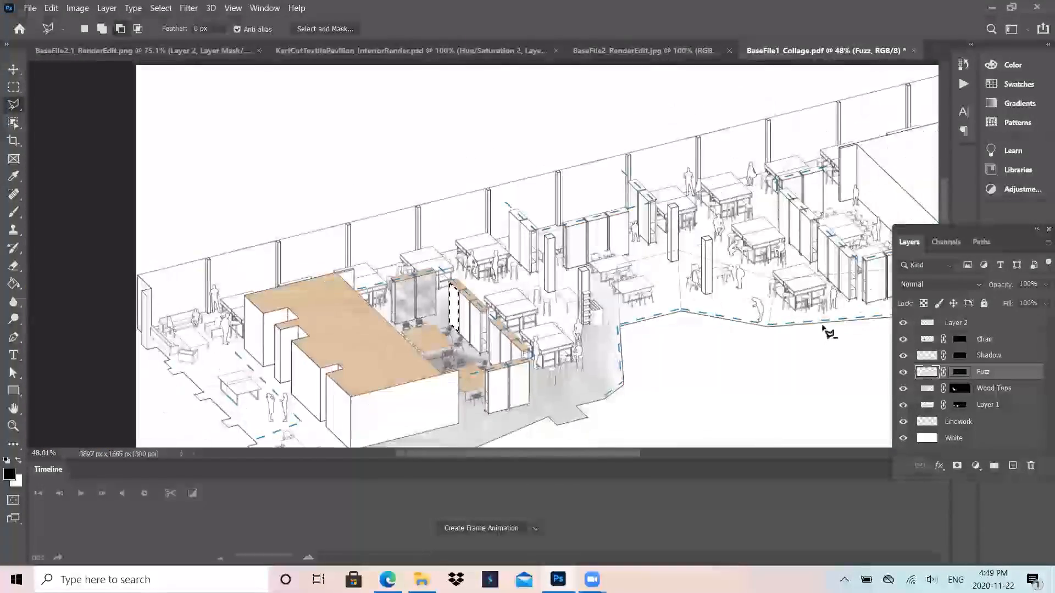
pyautogui.scroll(3, 829, 333)
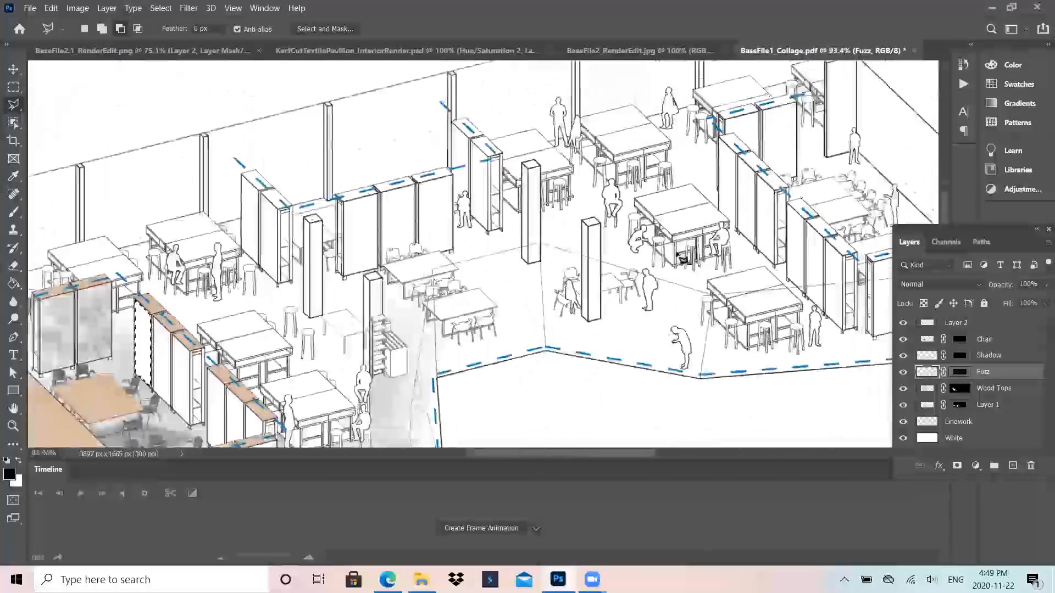
pyautogui.scroll(-4, 683, 259)
pyautogui.scroll(6, 714, 154)
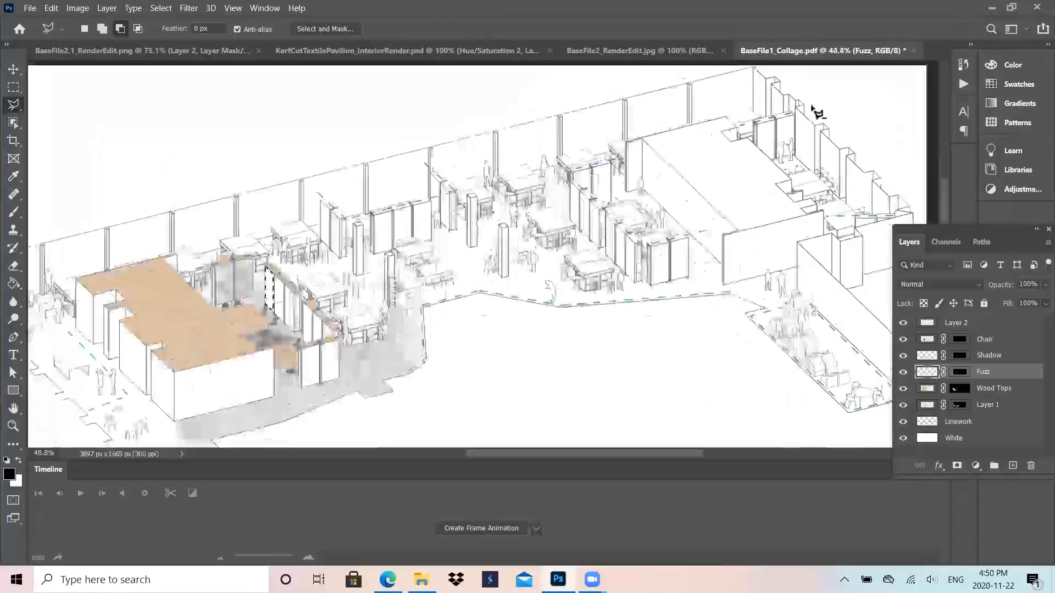
pyautogui.scroll(-5, 820, 120)
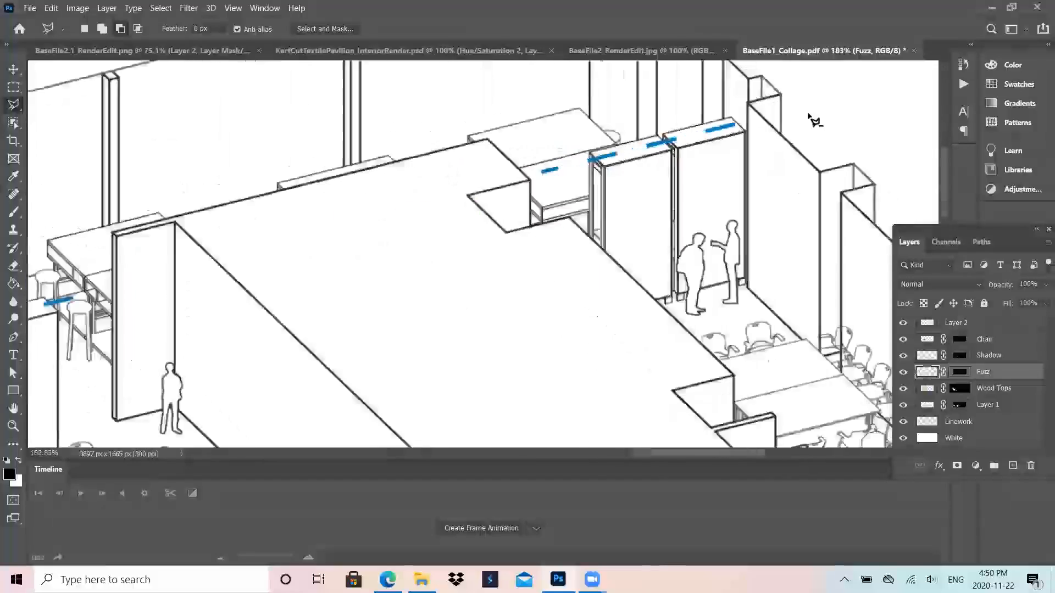
pyautogui.scroll(-2, 757, 144)
pyautogui.scroll(6, 358, 299)
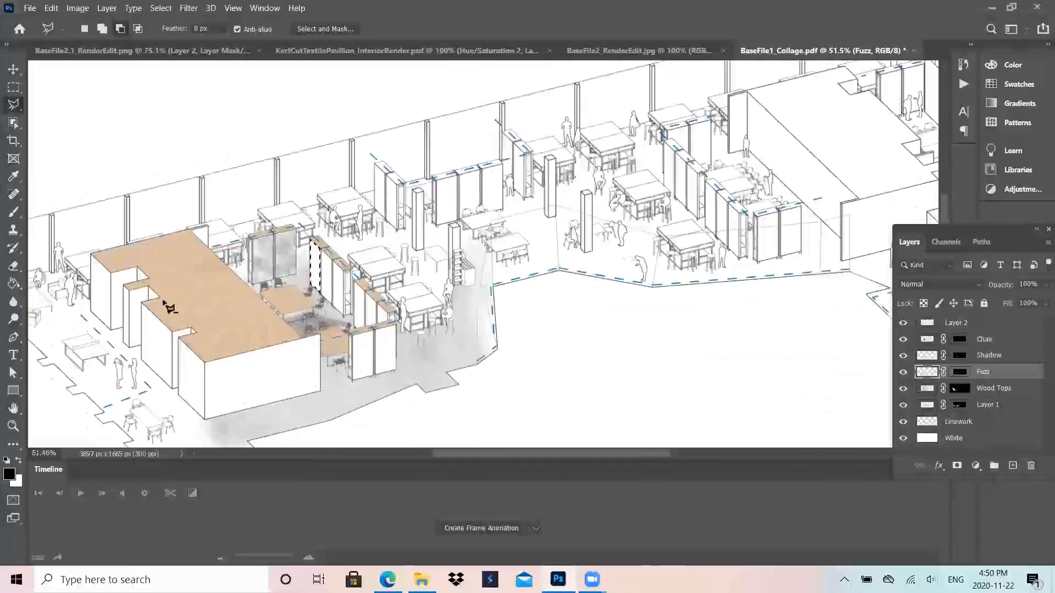
pyautogui.scroll(3, 659, 364)
pyautogui.scroll(-3, 608, 346)
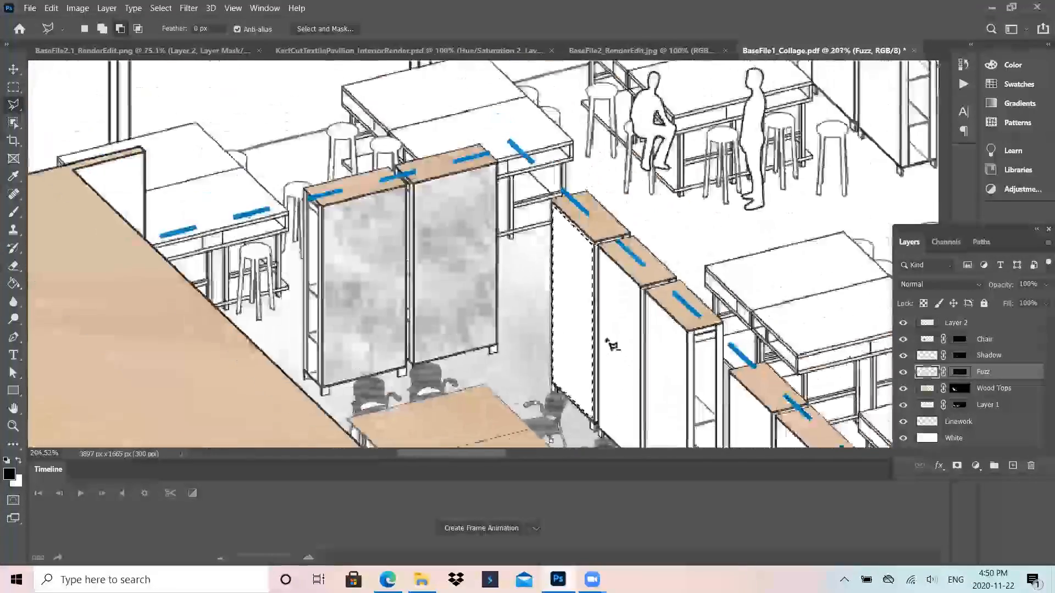
# Step: Add the second panel face of the diagonal shelving row to the selection by outlining it with the Polygonal Lasso
pyautogui.scroll(3, 558, 258)
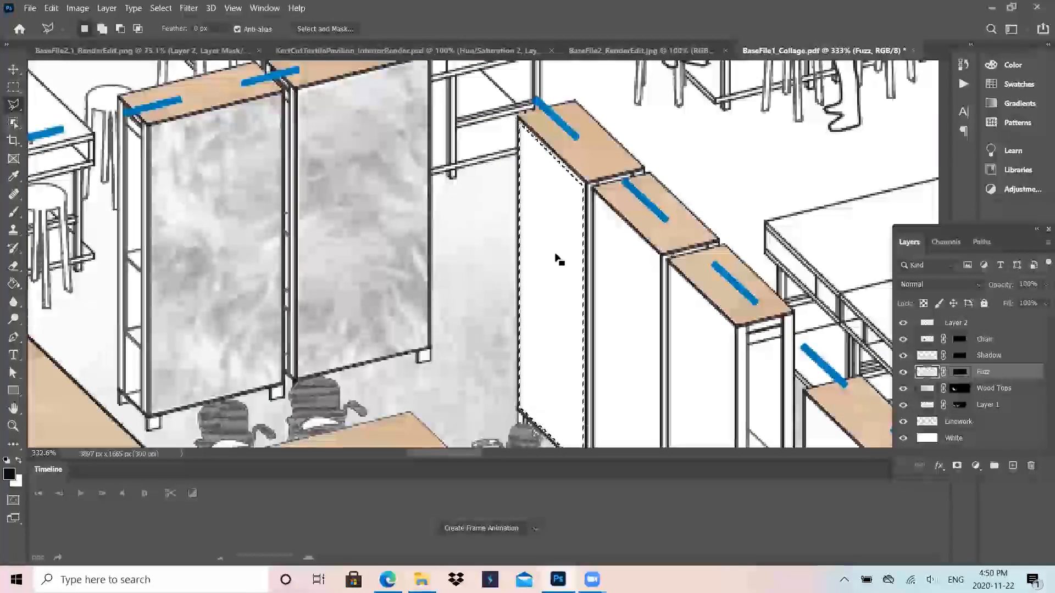
pyautogui.scroll(5, 568, 187)
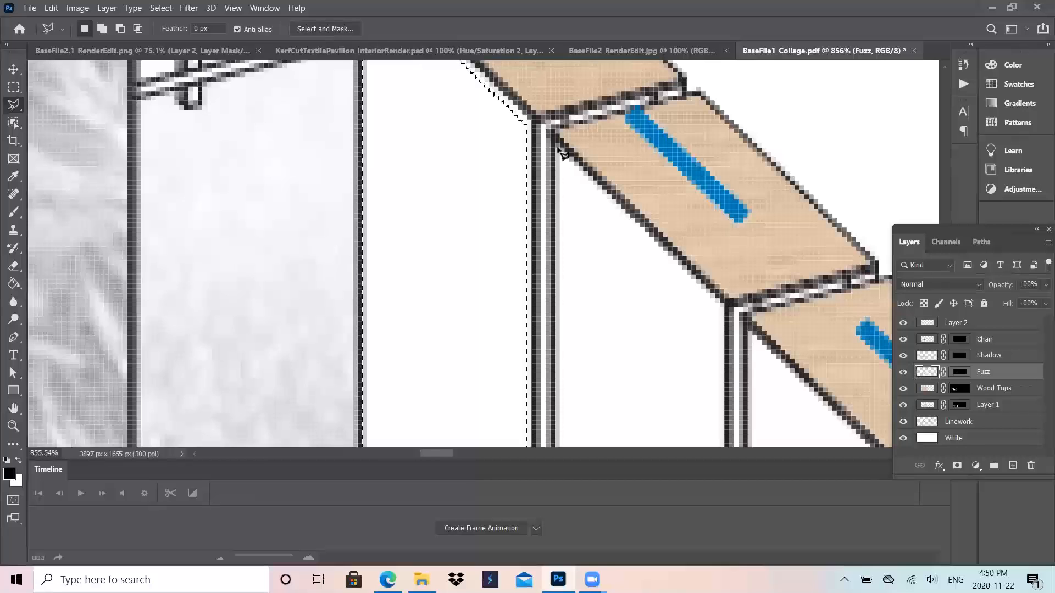
pyautogui.press('shift')
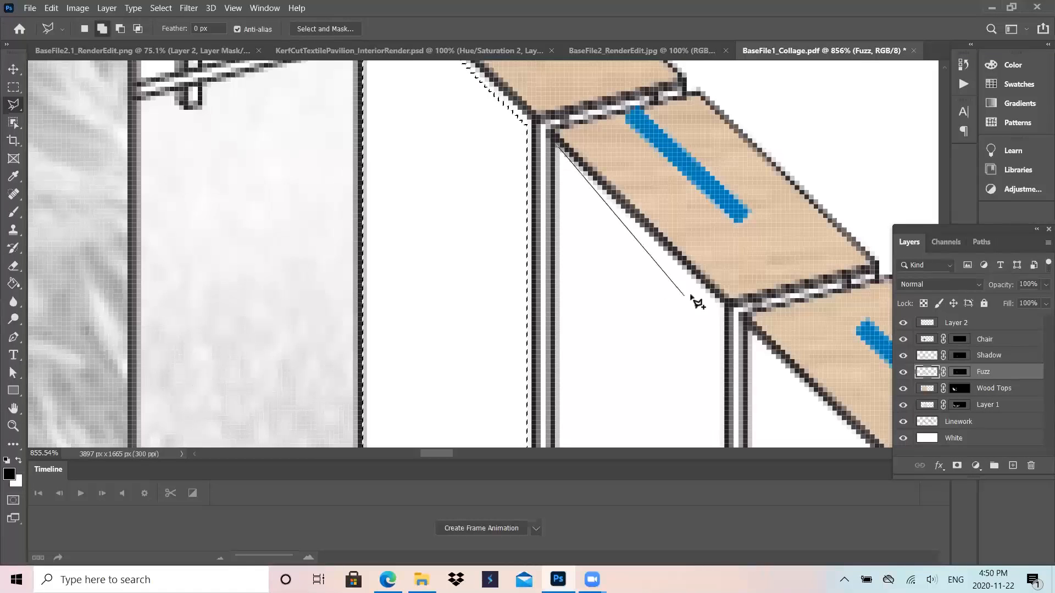
pyautogui.click(724, 307)
pyautogui.scroll(-10, 724, 308)
pyautogui.scroll(4, 525, 432)
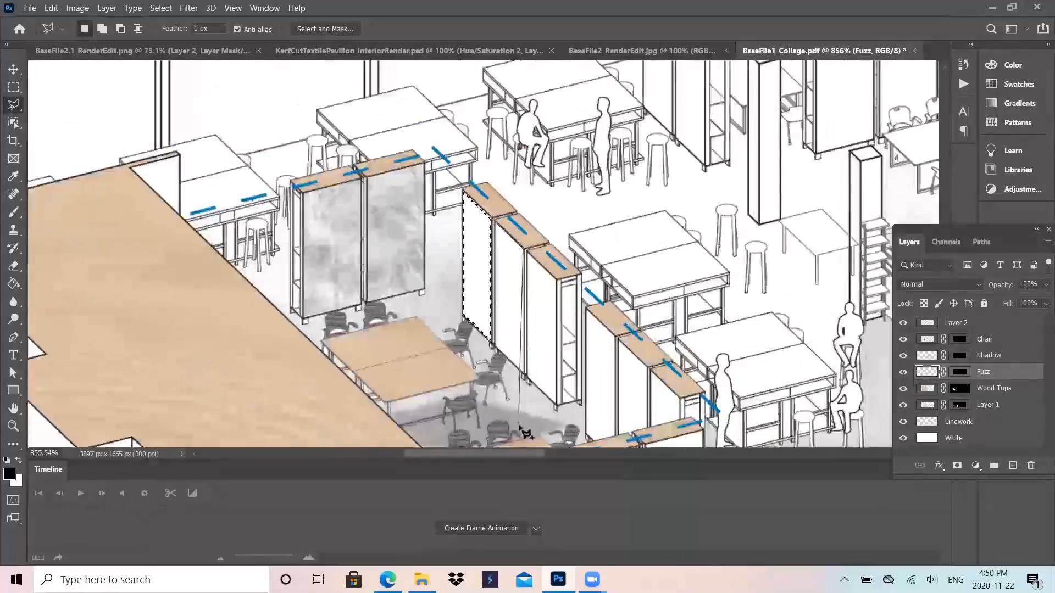
pyautogui.scroll(5, 544, 274)
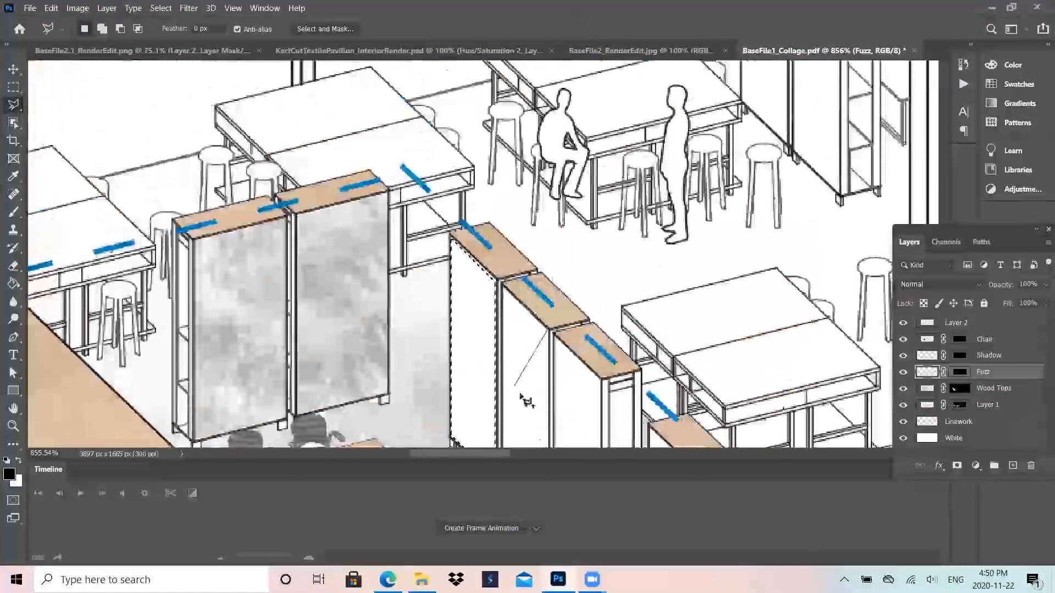
pyautogui.scroll(-9, 535, 279)
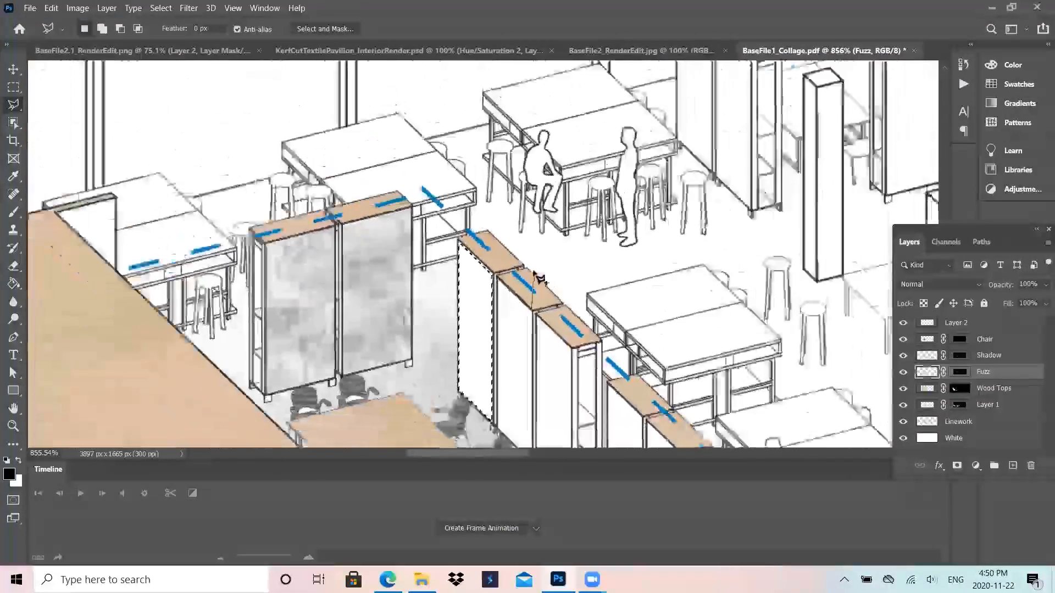
pyautogui.scroll(3, 524, 420)
pyautogui.moveTo(524, 446); pyautogui.dragTo(577, 443)
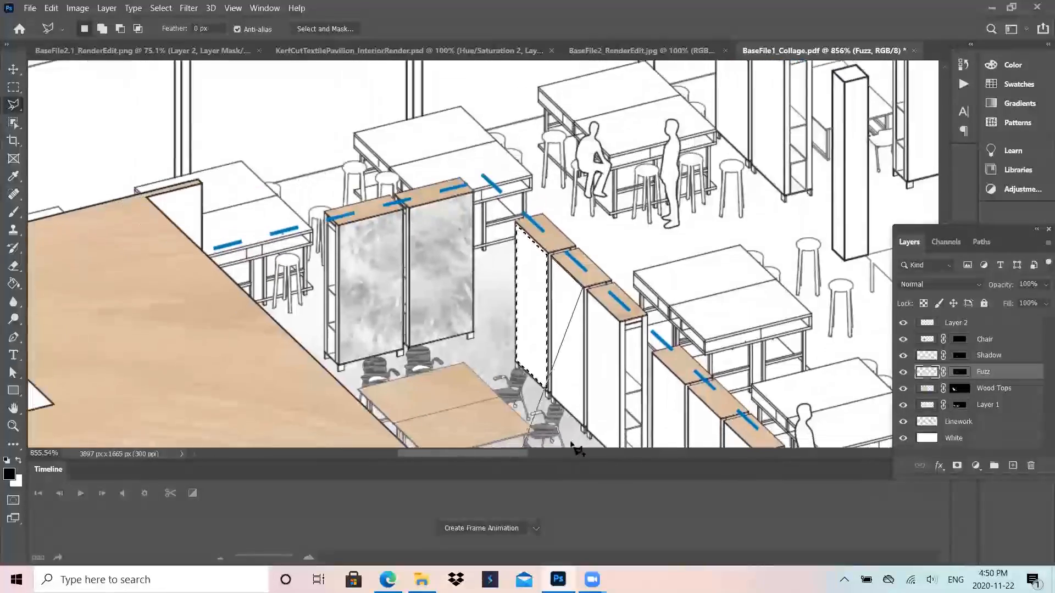
pyautogui.scroll(5, 588, 446)
pyautogui.scroll(6, 603, 456)
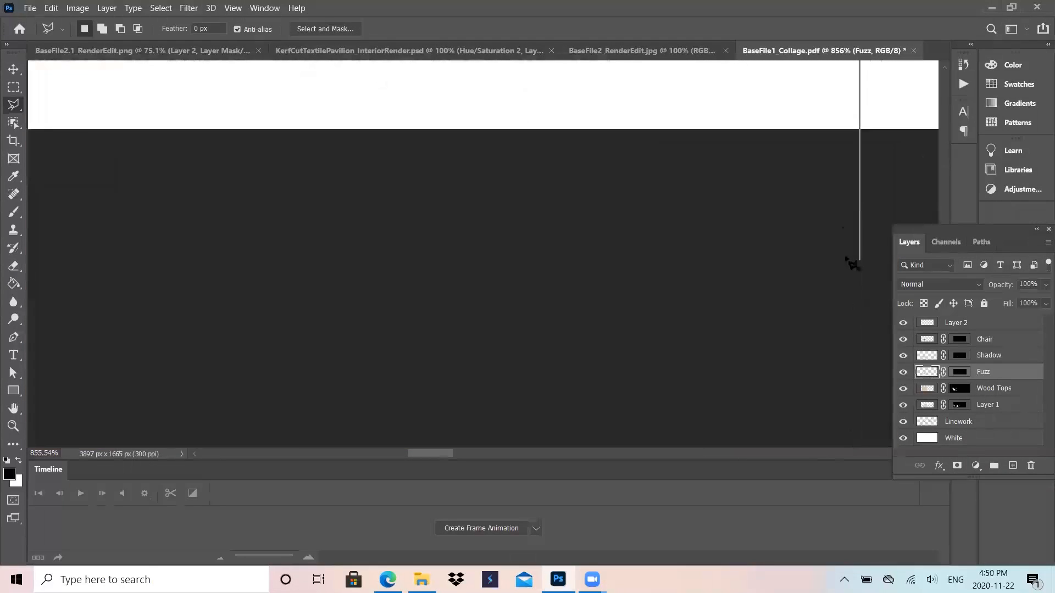
pyautogui.click(860, 221)
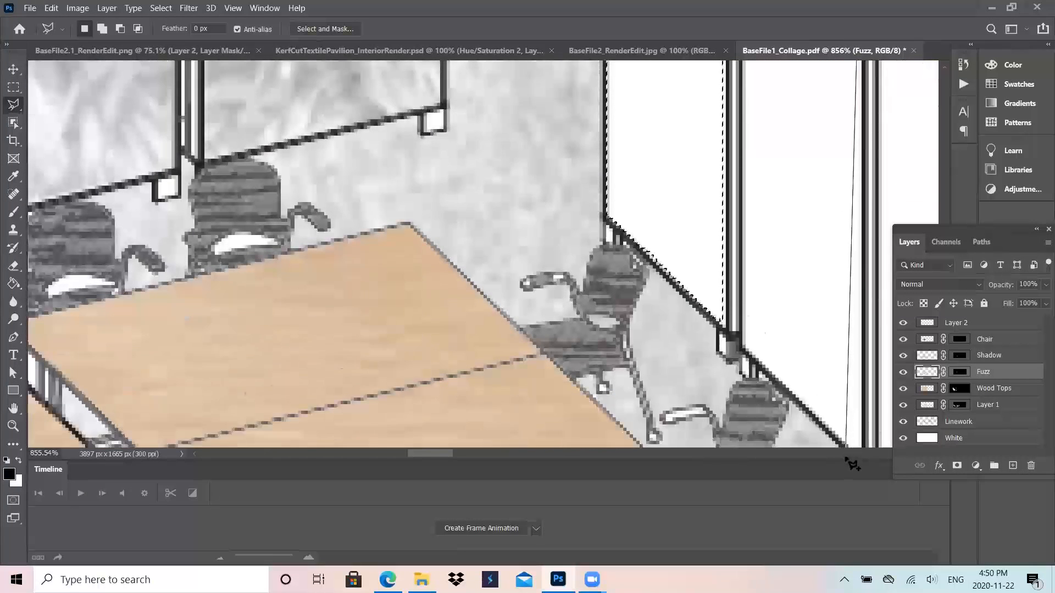
pyautogui.click(860, 402)
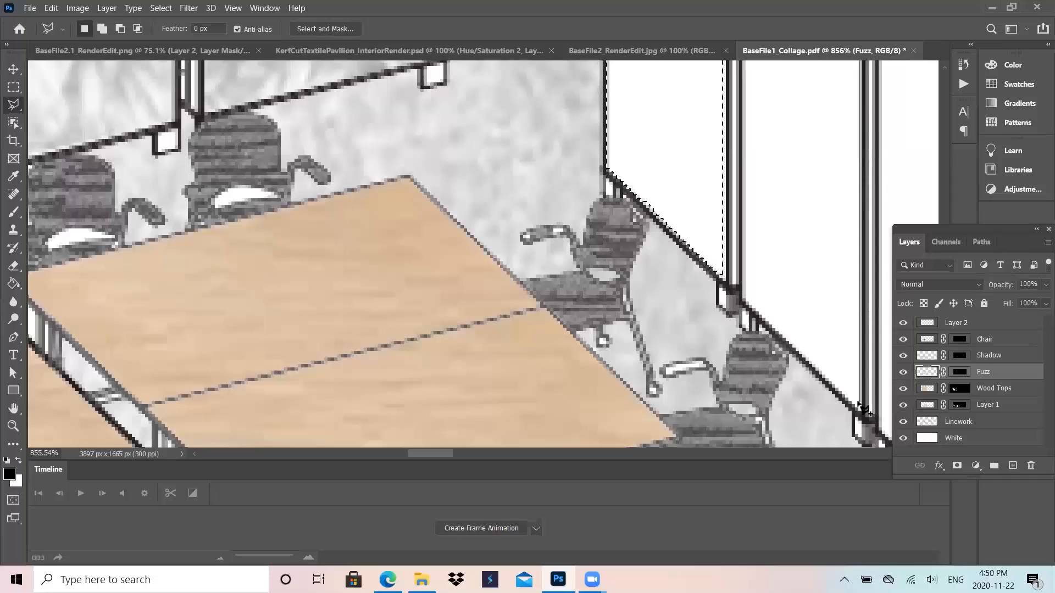
pyautogui.click(746, 299)
pyautogui.scroll(-4, 726, 179)
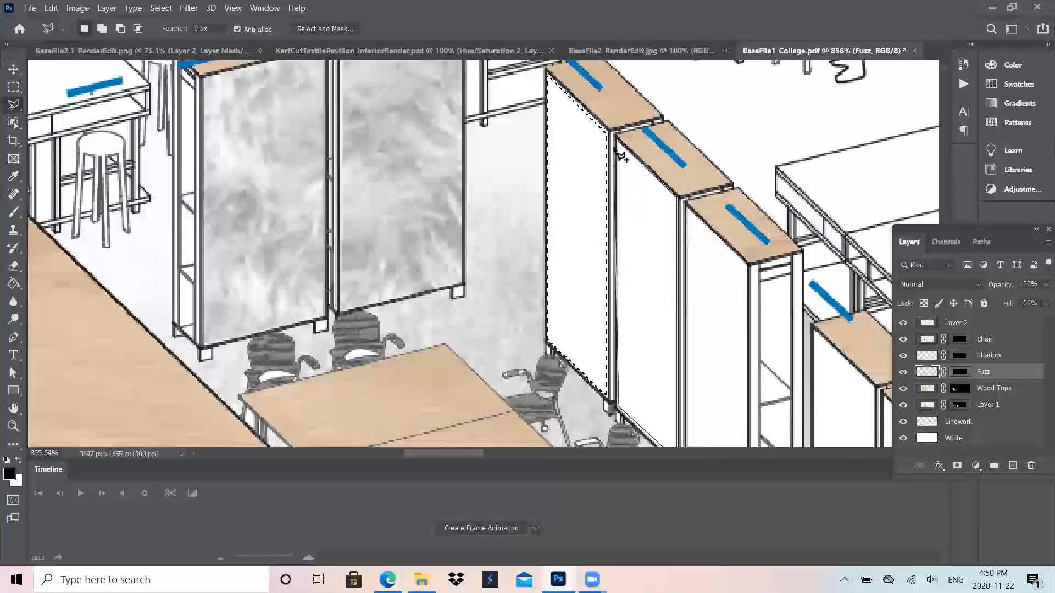
pyautogui.click(615, 137)
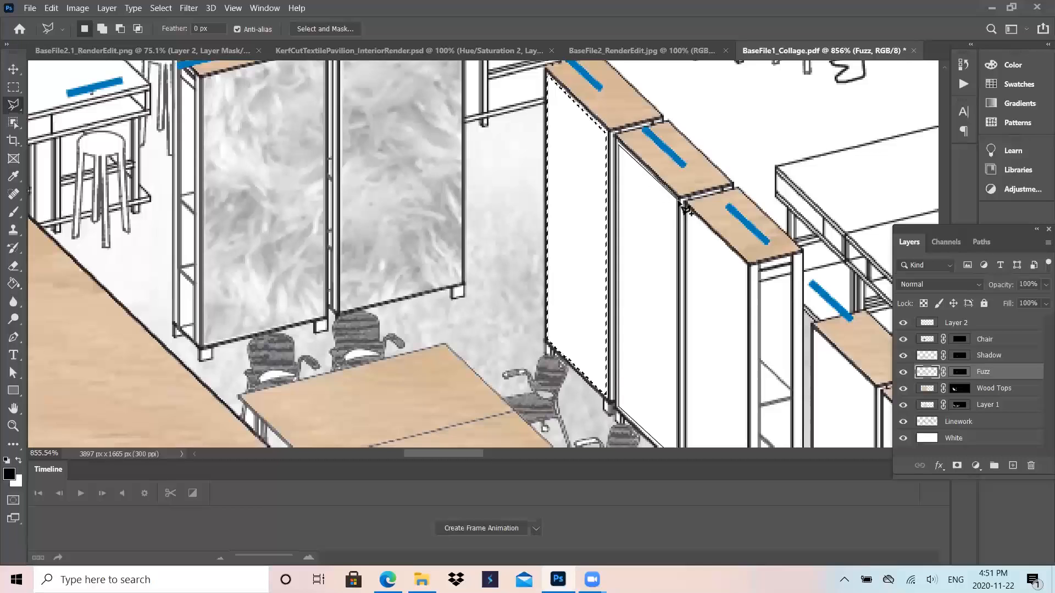
pyautogui.scroll(-5, 683, 207)
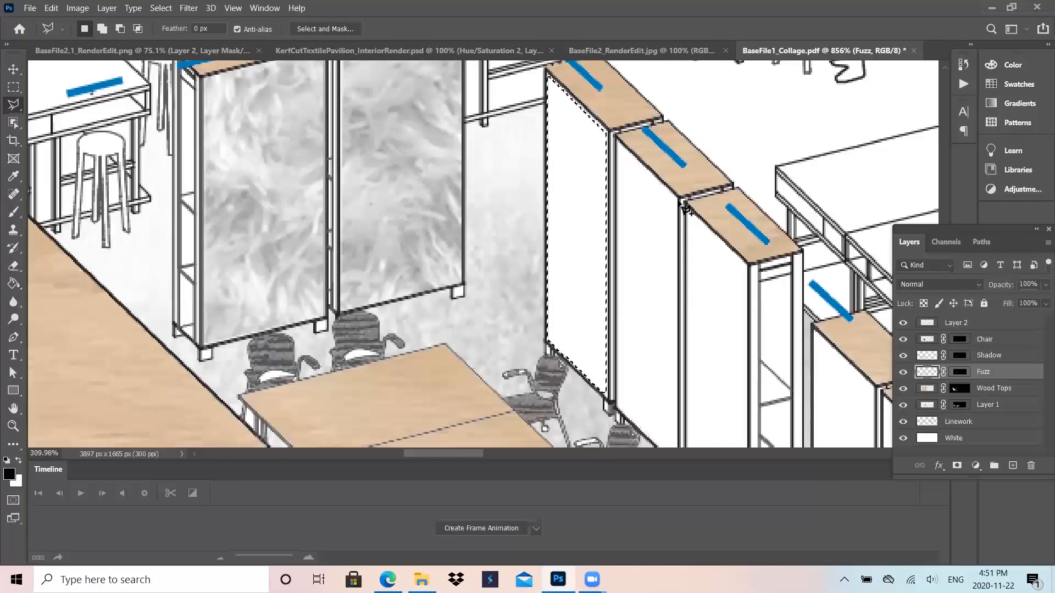
pyautogui.click(678, 198)
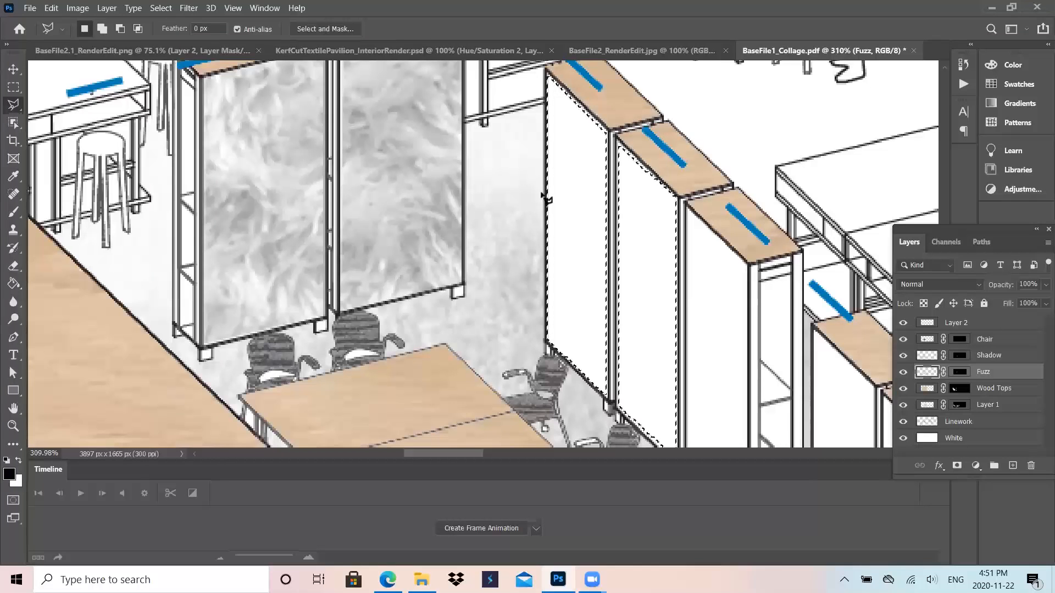
# Step: Try to add the third panel face of the diagonal shelving row to the two-panel selection
pyautogui.press('shift')
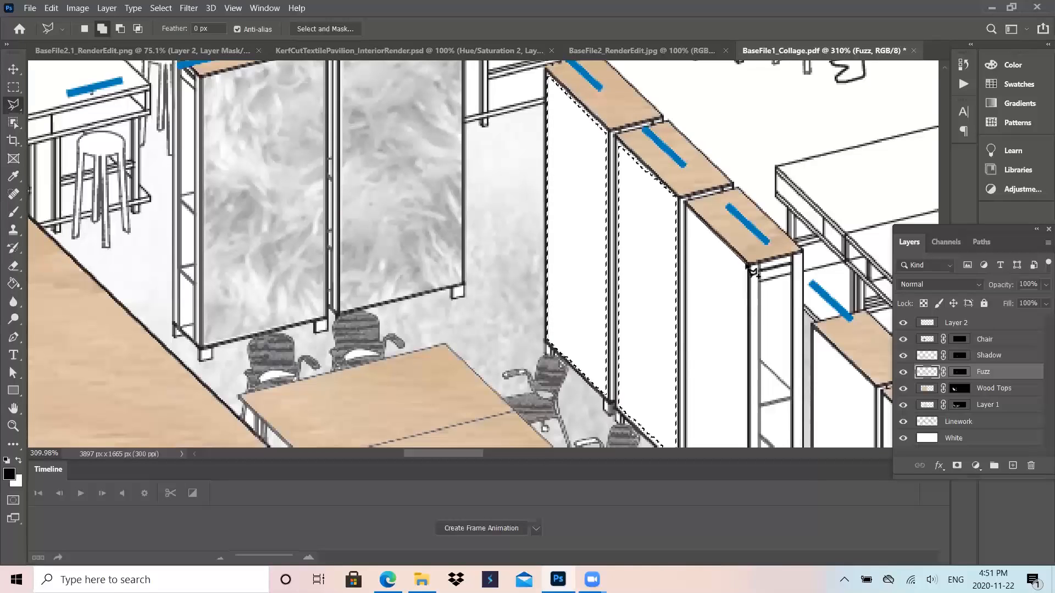
pyautogui.click(747, 265)
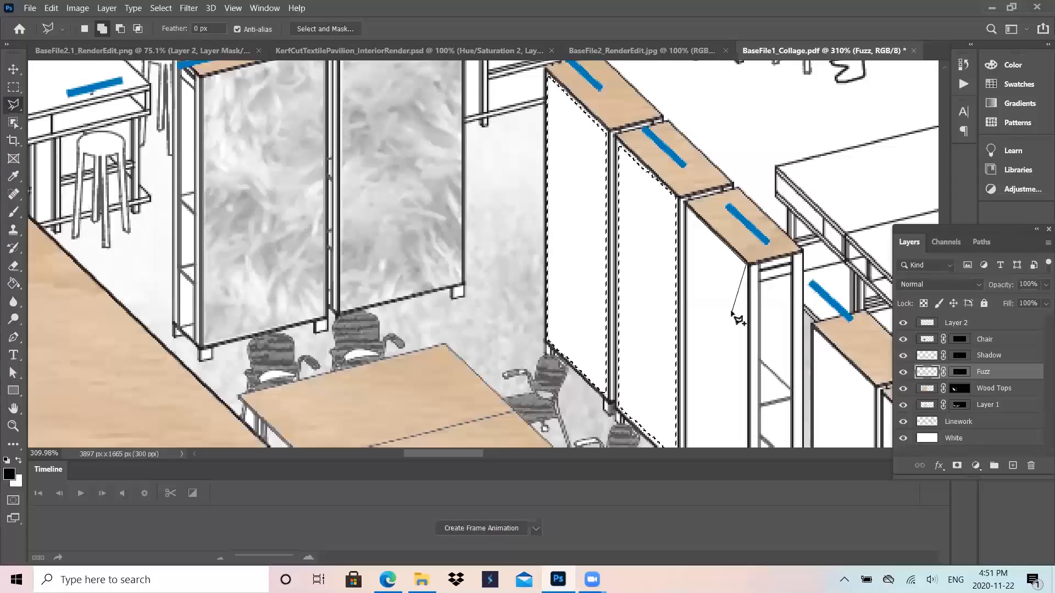
pyautogui.hotkey('ctrl', '-')
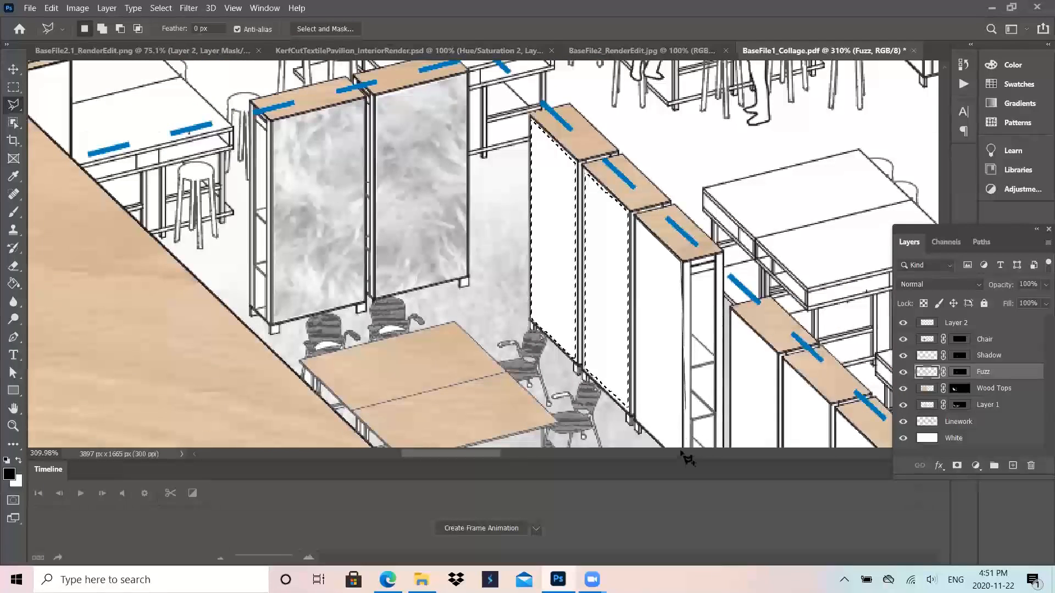
pyautogui.scroll(-2, 683, 451)
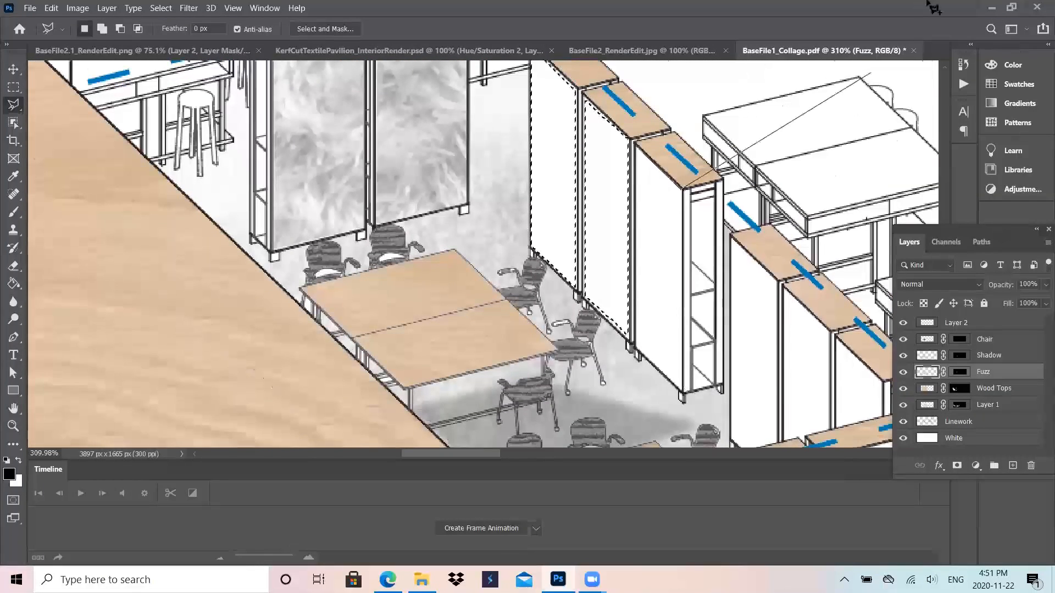
pyautogui.scroll(10, 856, 72)
pyautogui.scroll(-1, 818, 177)
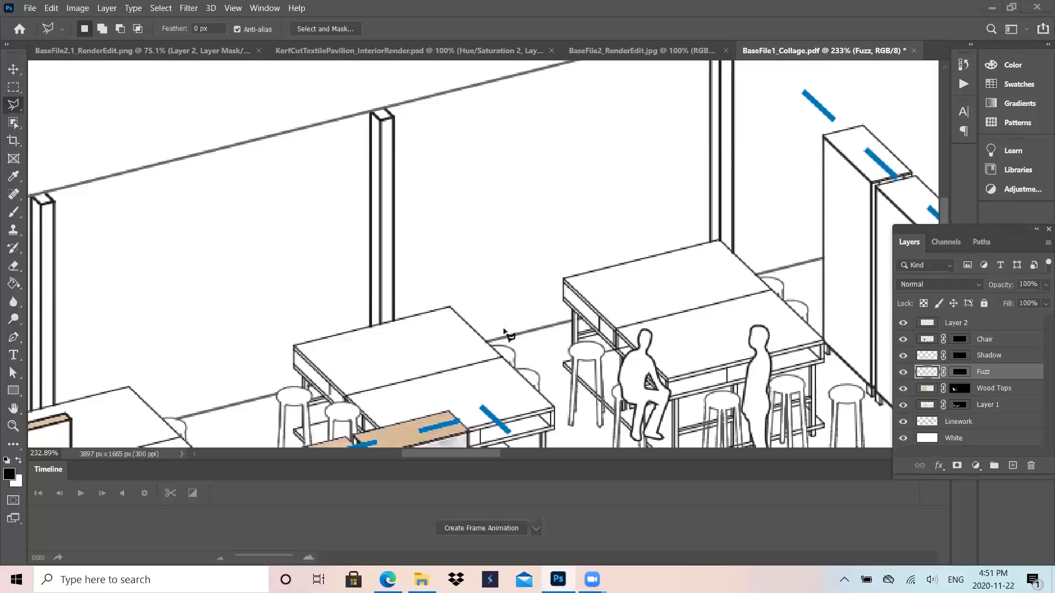
pyautogui.scroll(-5, 503, 333)
pyautogui.scroll(-3, 500, 209)
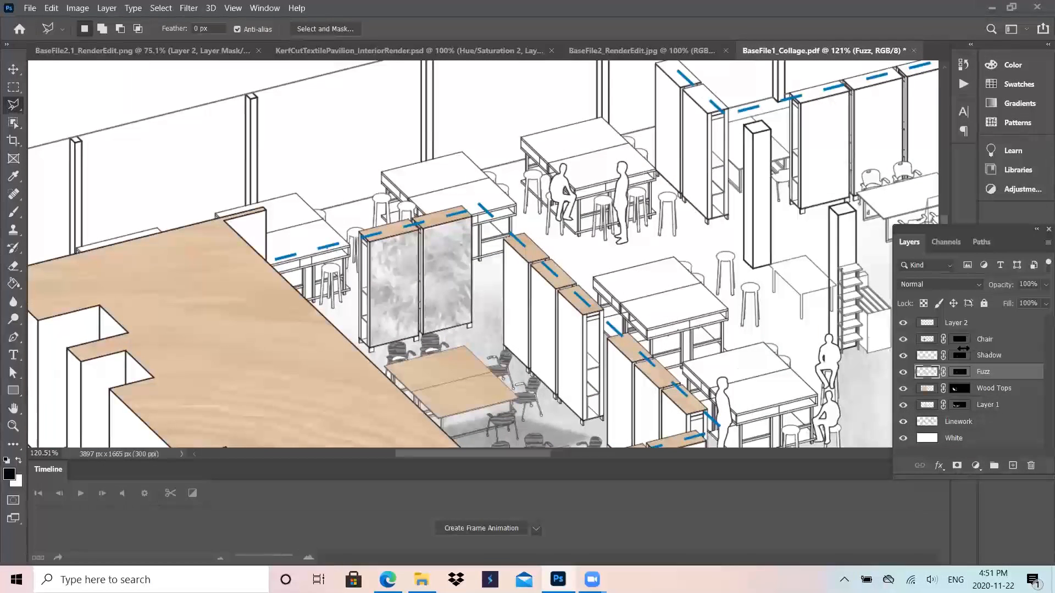
pyautogui.hotkey('ctrl', 'z')
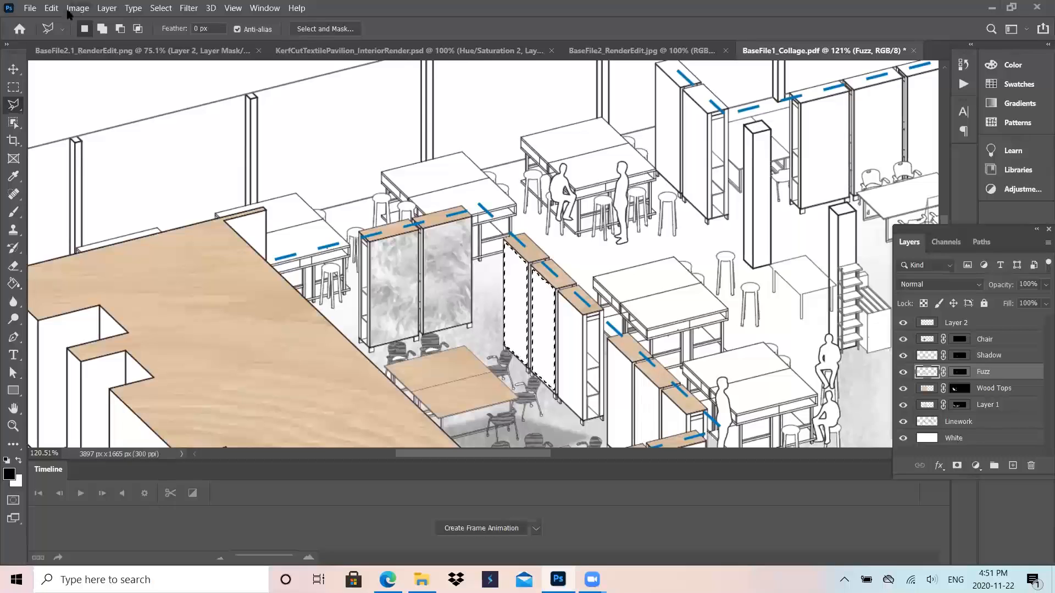
# Step: Switch to the BaseFile2.1_RenderEdit.png document and add a Levels adjustment layer directly above Layer 2
pyautogui.click(181, 50)
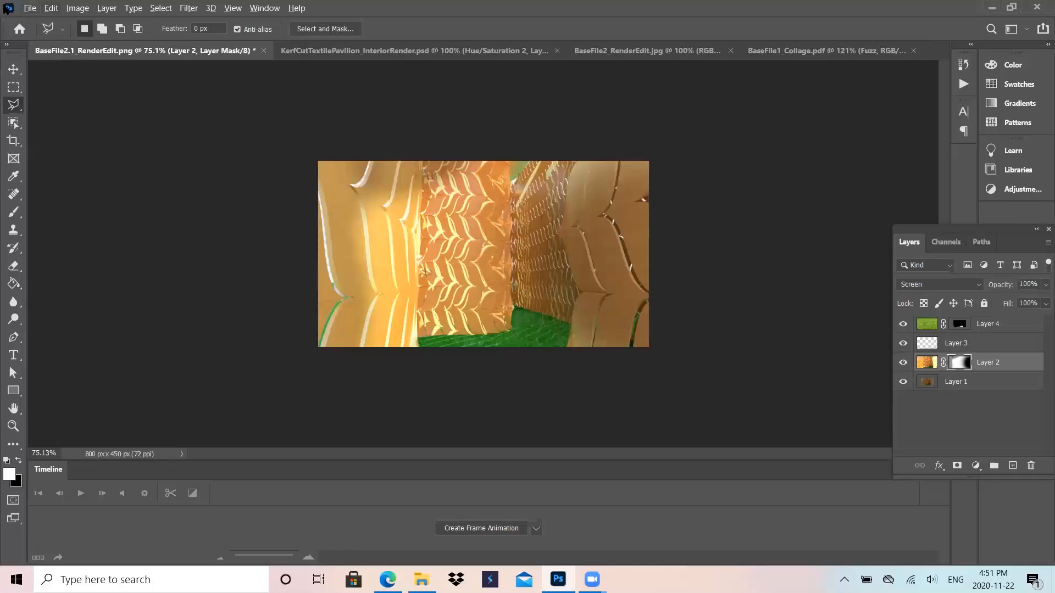
pyautogui.click(73, 9)
pyautogui.moveTo(119, 37)
pyautogui.moveTo(106, 9)
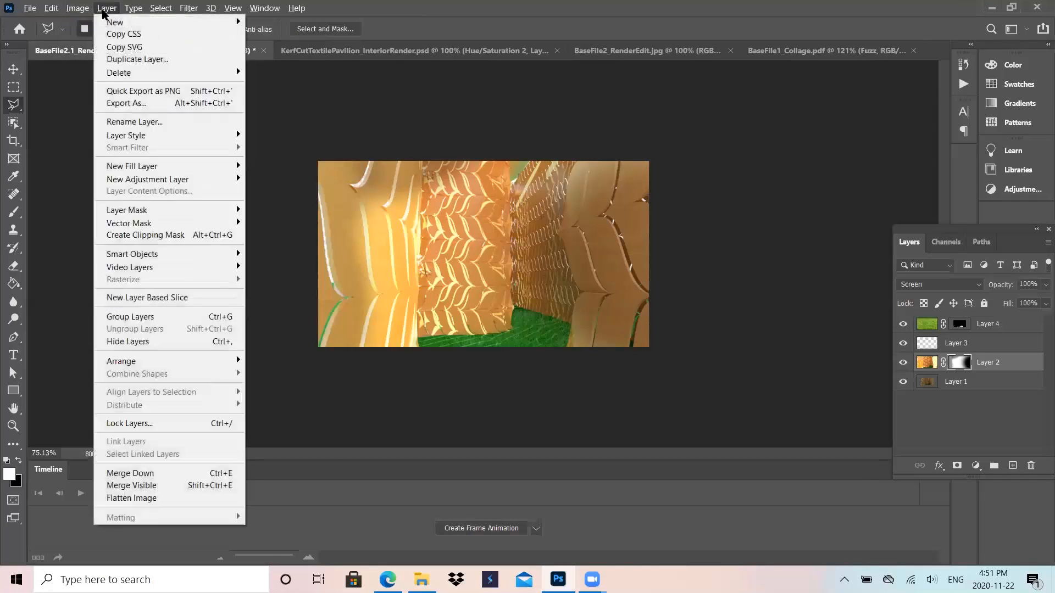
pyautogui.moveTo(181, 180)
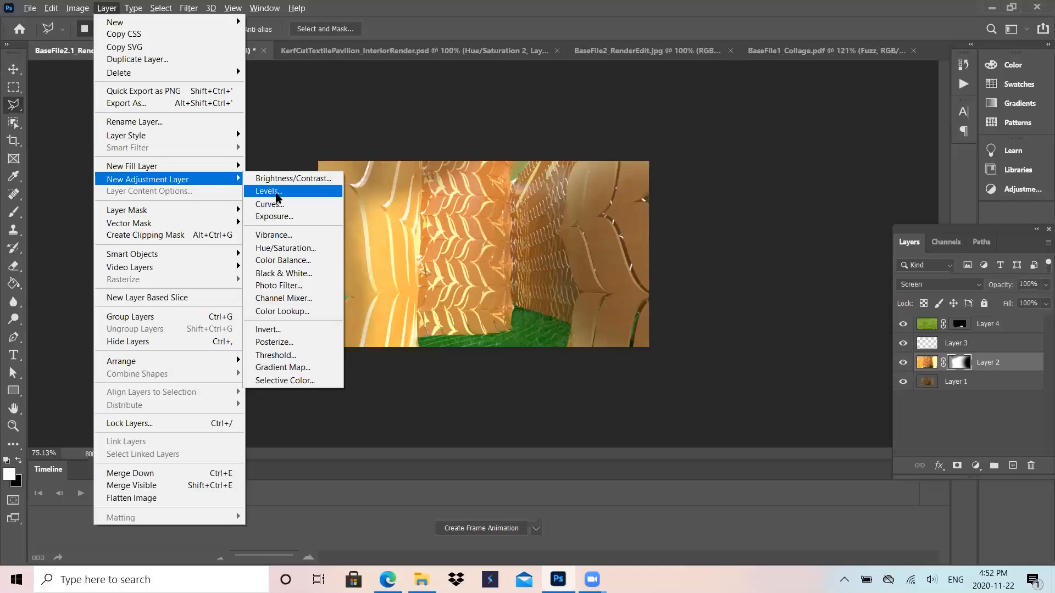
pyautogui.click(306, 193)
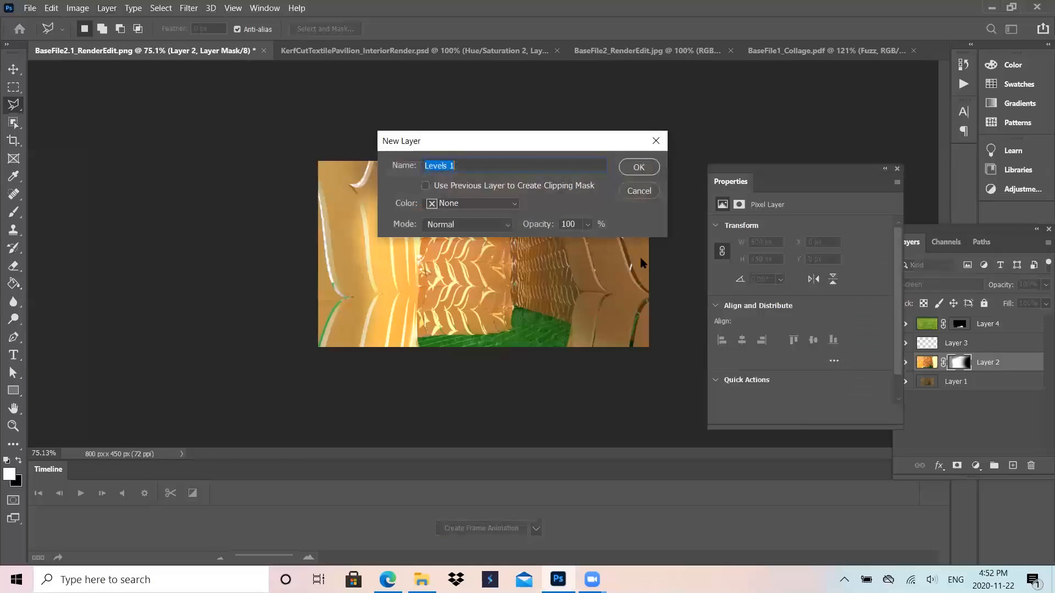
pyautogui.click(639, 168)
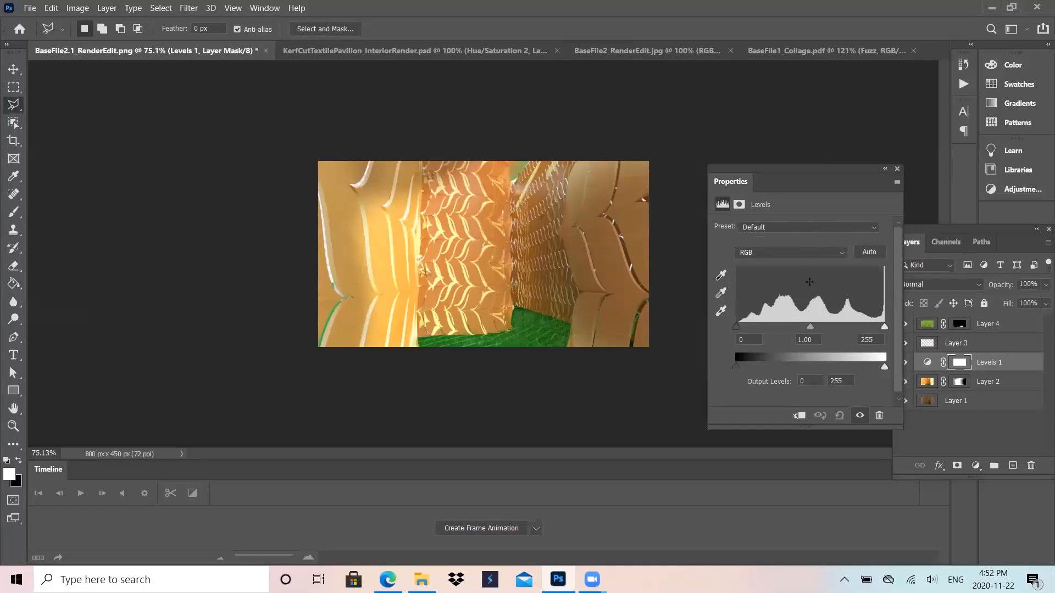
# Step: Try darker and lighter midtones on the Levels adjustment, with values of 0.51, 0.80 and 1.13
pyautogui.moveTo(811, 329); pyautogui.dragTo(841, 334)
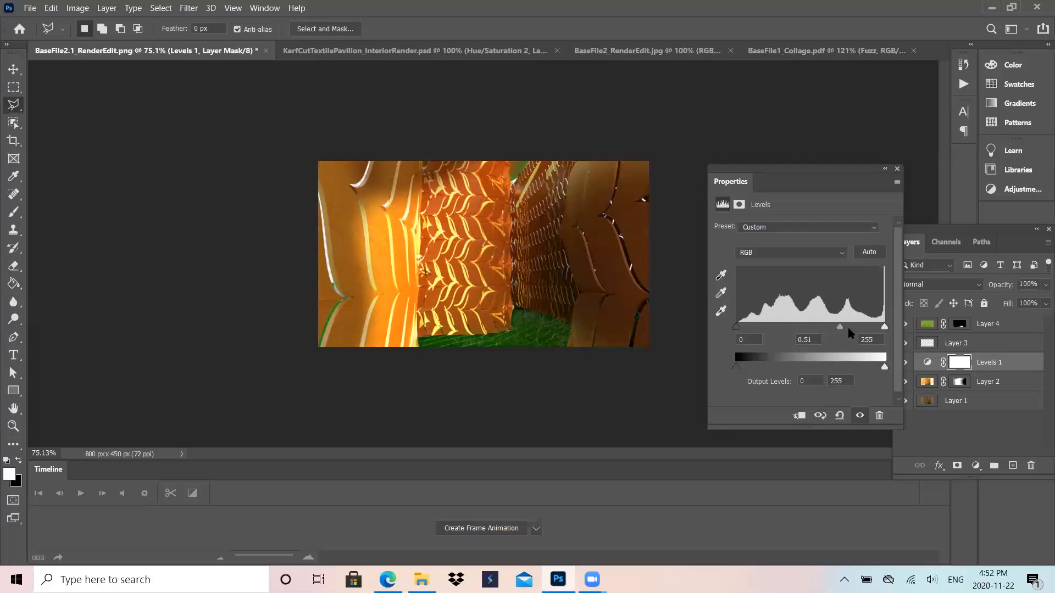
pyautogui.moveTo(841, 329)
pyautogui.mouseDown()
pyautogui.moveTo(786, 324)
pyautogui.moveTo(849, 324)
pyautogui.moveTo(770, 314)
pyautogui.moveTo(821, 324)
pyautogui.mouseUp()
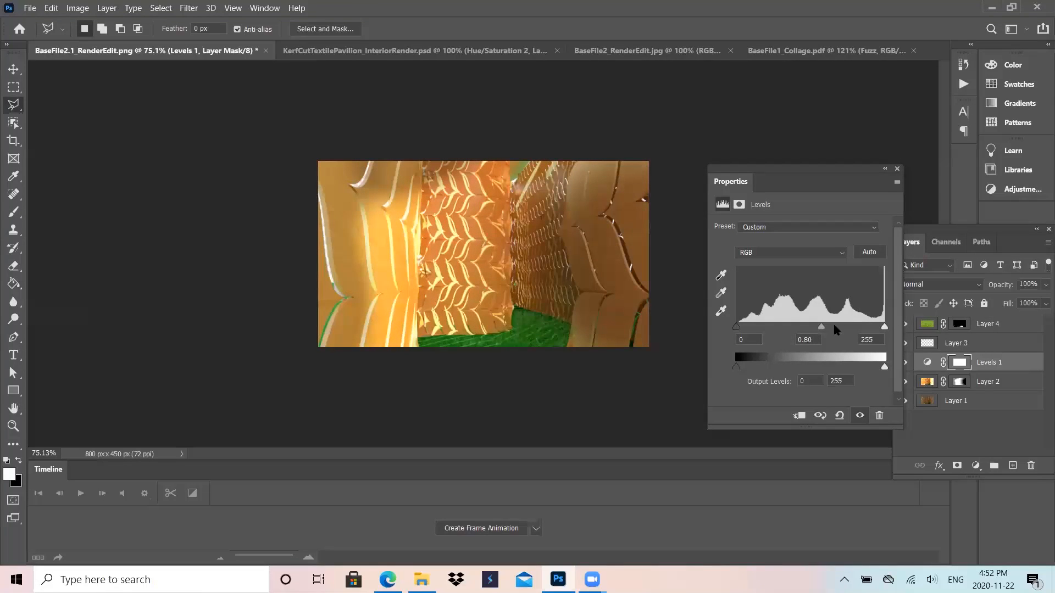
pyautogui.moveTo(824, 328); pyautogui.dragTo(803, 328)
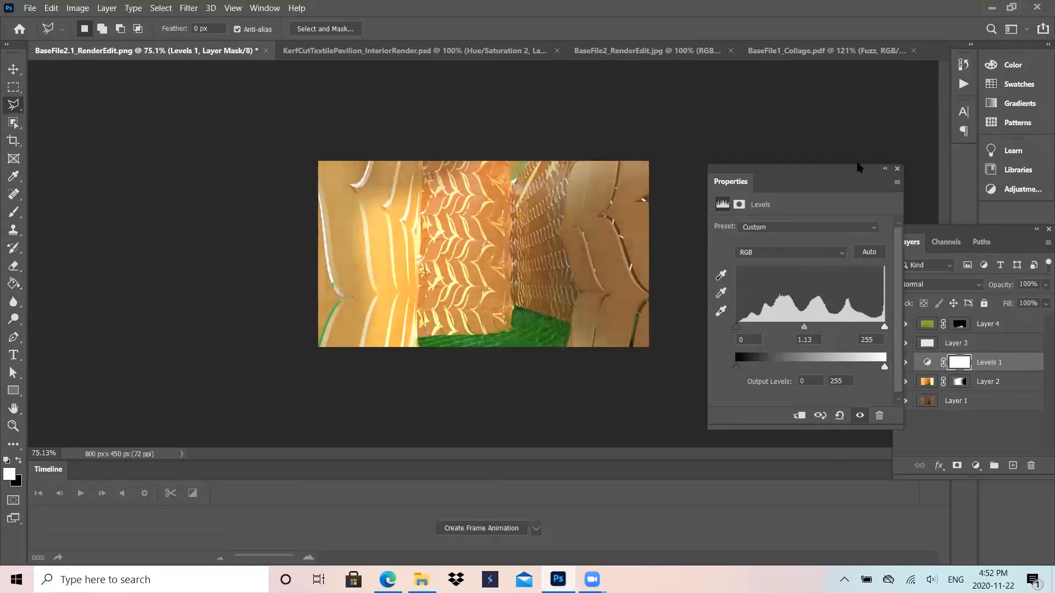
pyautogui.click(898, 169)
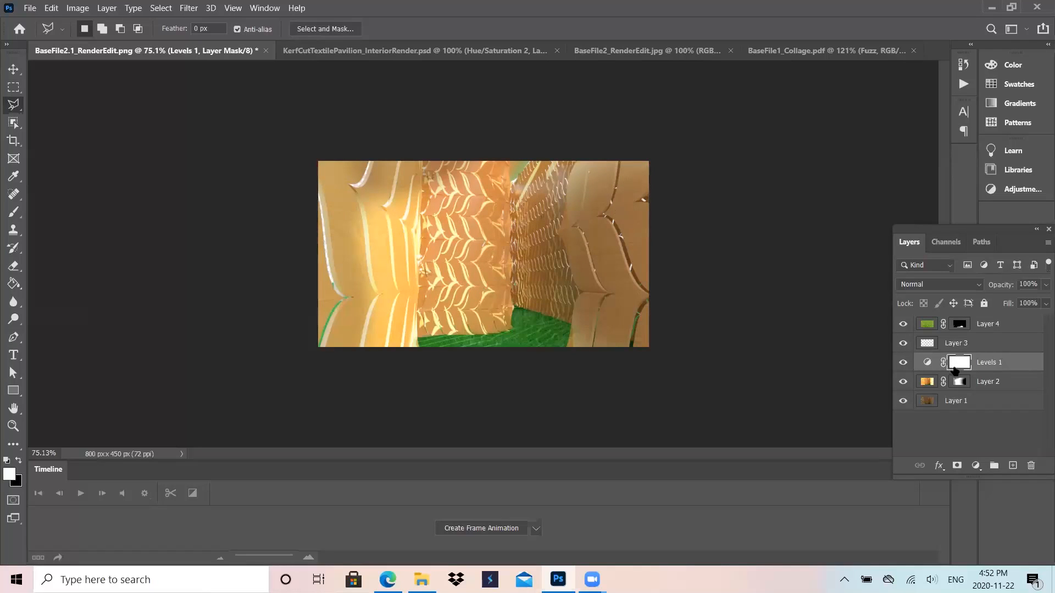
# Step: Paint black at 50% opacity over the right half of the Levels 1 mask using the Brush tool
pyautogui.press('b')
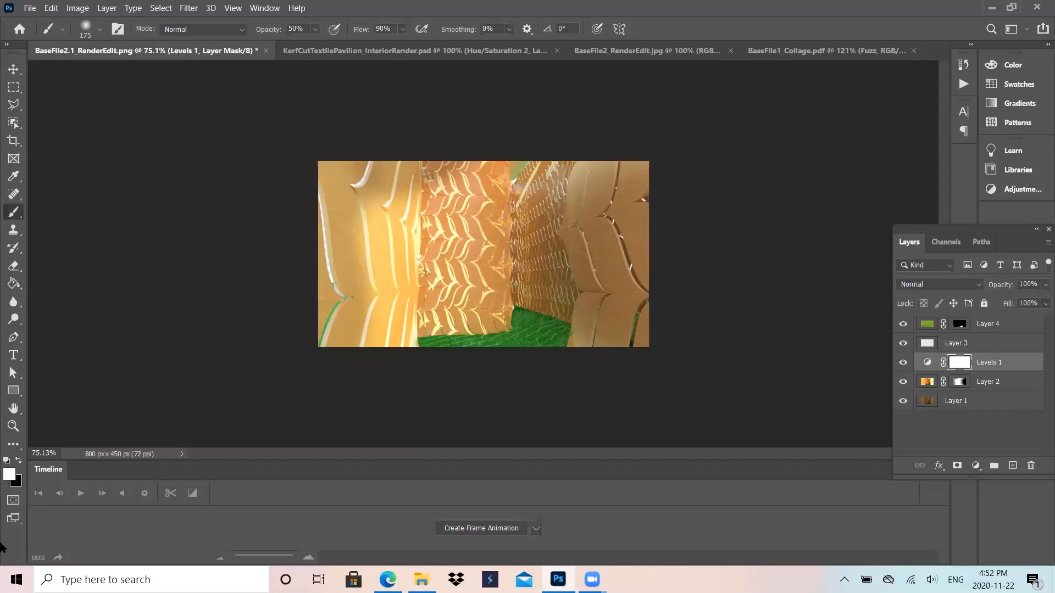
pyautogui.click(17, 462)
pyautogui.click(538, 261)
# Step: Clip the Levels 1 adjustment layer to Layer 2, and compare the image with Layer 2 hidden and shown
pyautogui.rightClick(925, 366)
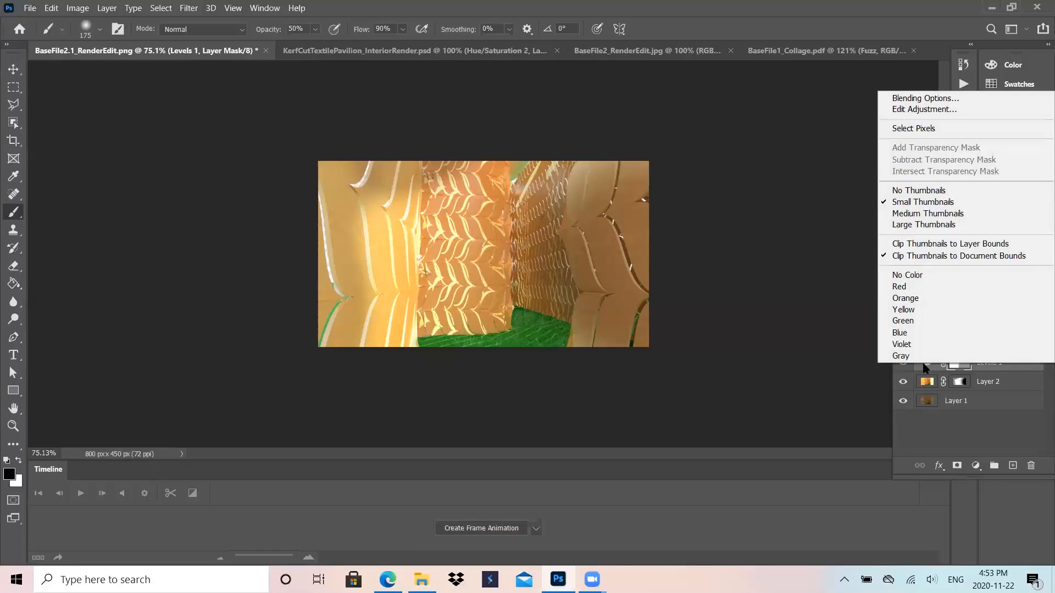
pyautogui.click(991, 383)
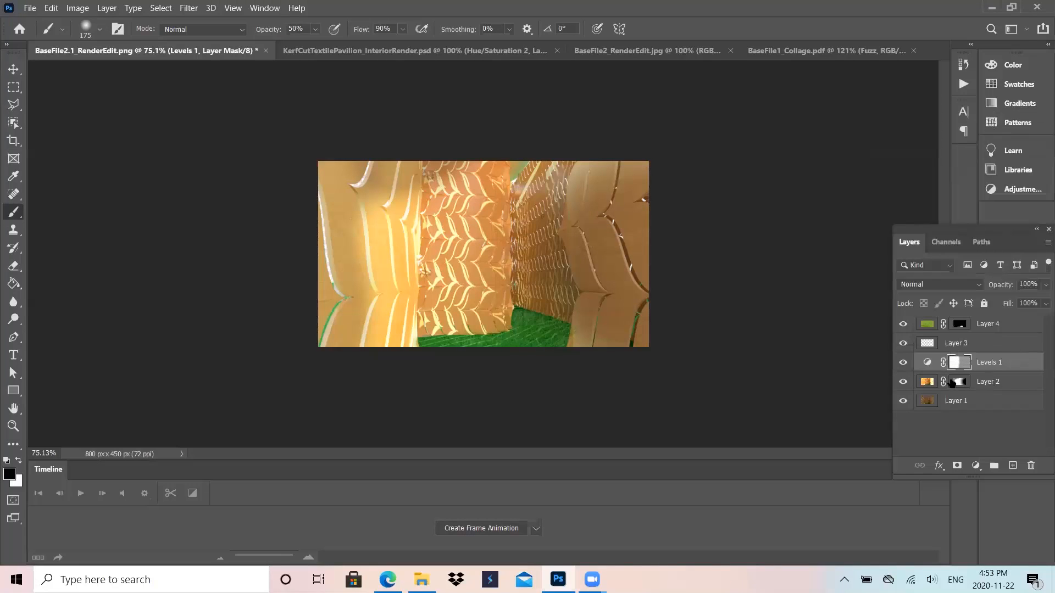
pyautogui.rightClick(931, 365)
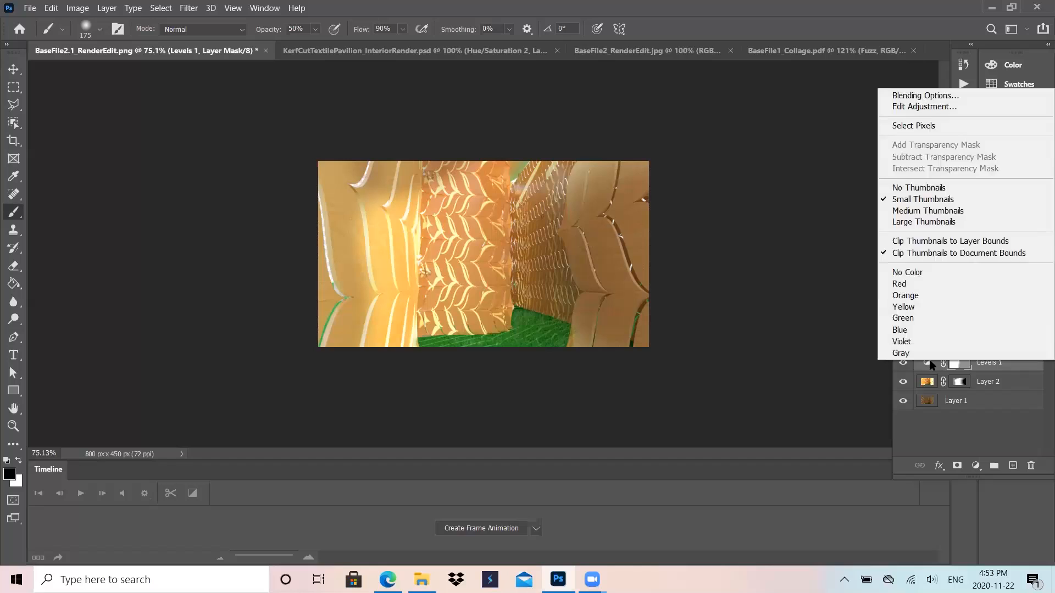
pyautogui.click(932, 365)
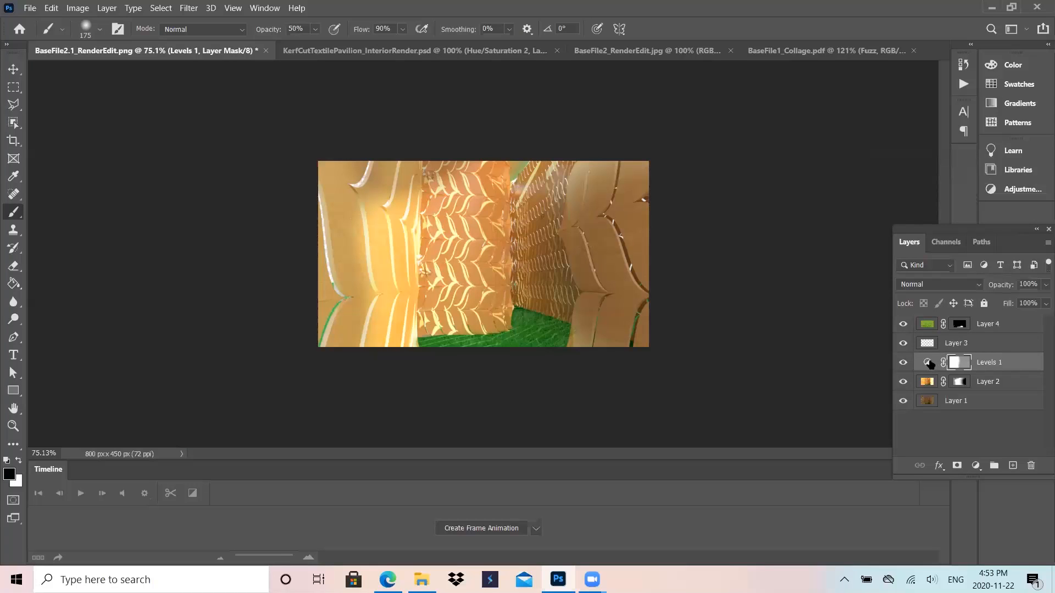
pyautogui.rightClick(931, 365)
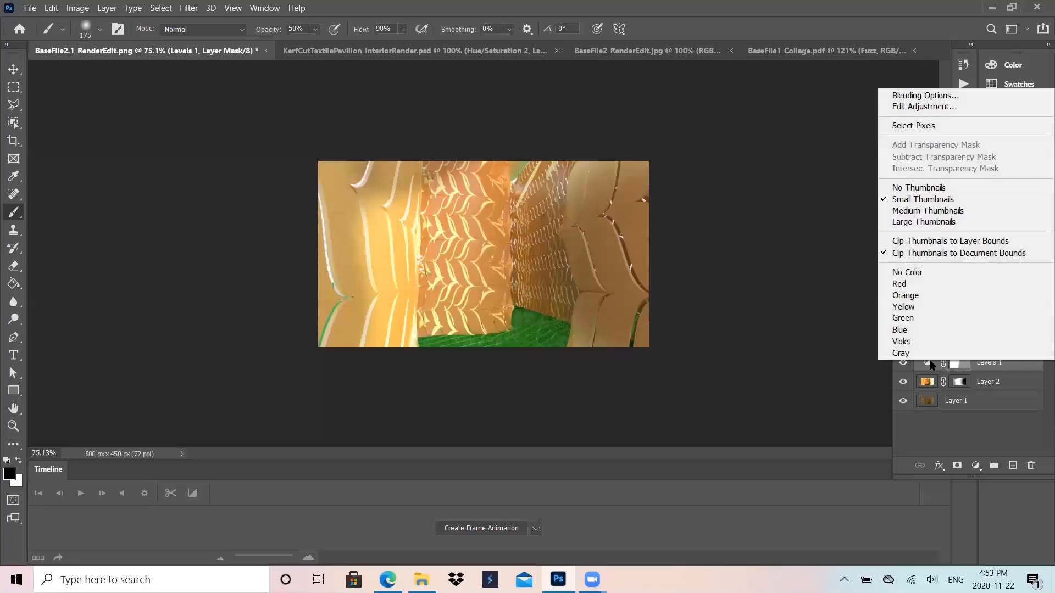
pyautogui.click(1001, 363)
pyautogui.rightClick(969, 371)
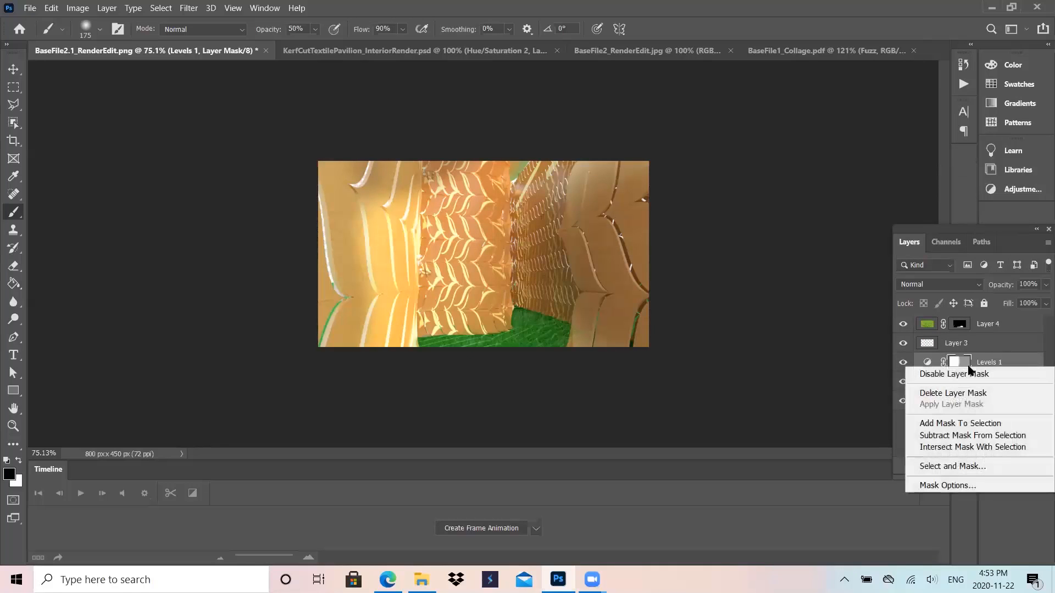
pyautogui.click(1040, 243)
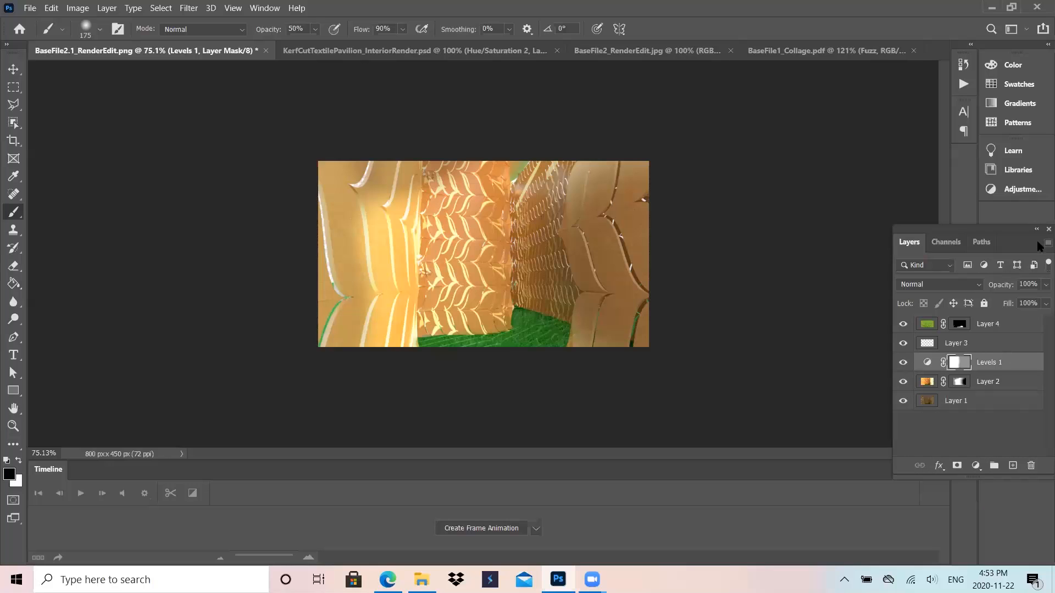
pyautogui.click(1038, 243)
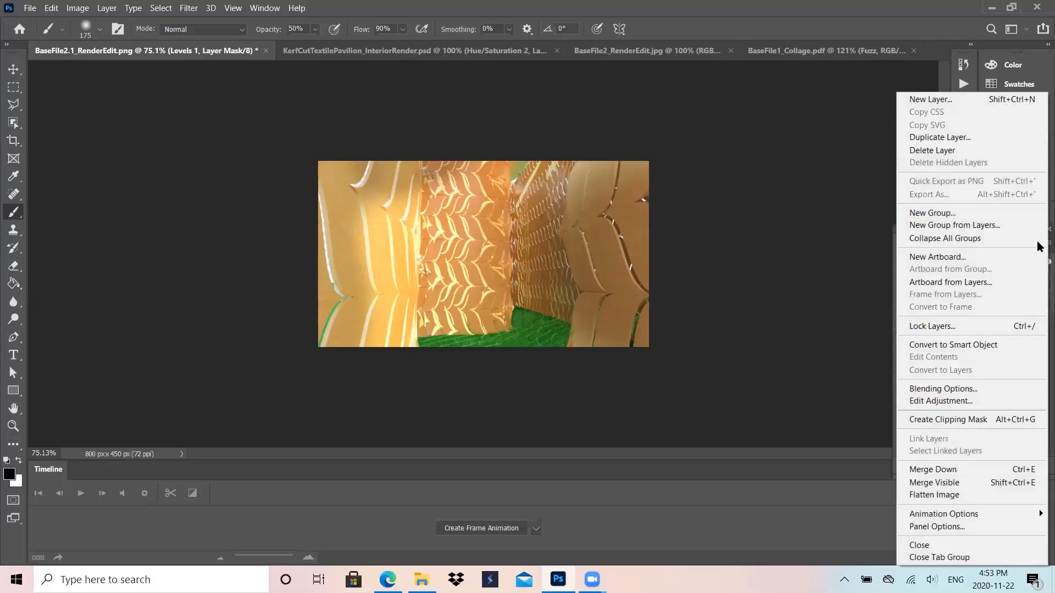
pyautogui.click(948, 421)
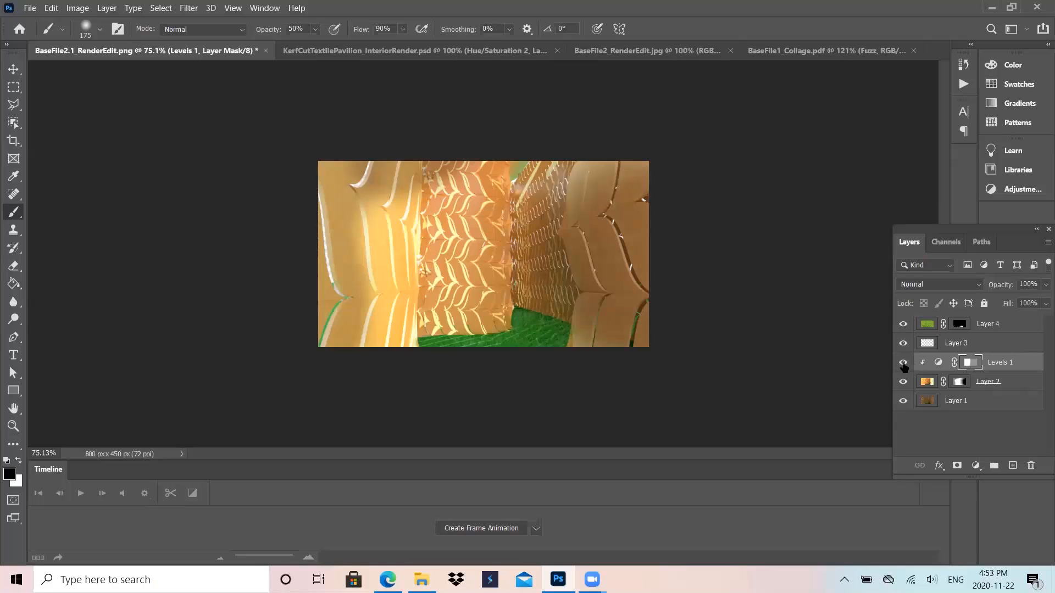
pyautogui.click(902, 383)
pyautogui.click(902, 383)
# Step: Reopen the clipped Levels 1 adjustment and set its midtone value to 1.99
pyautogui.doubleClick(939, 364)
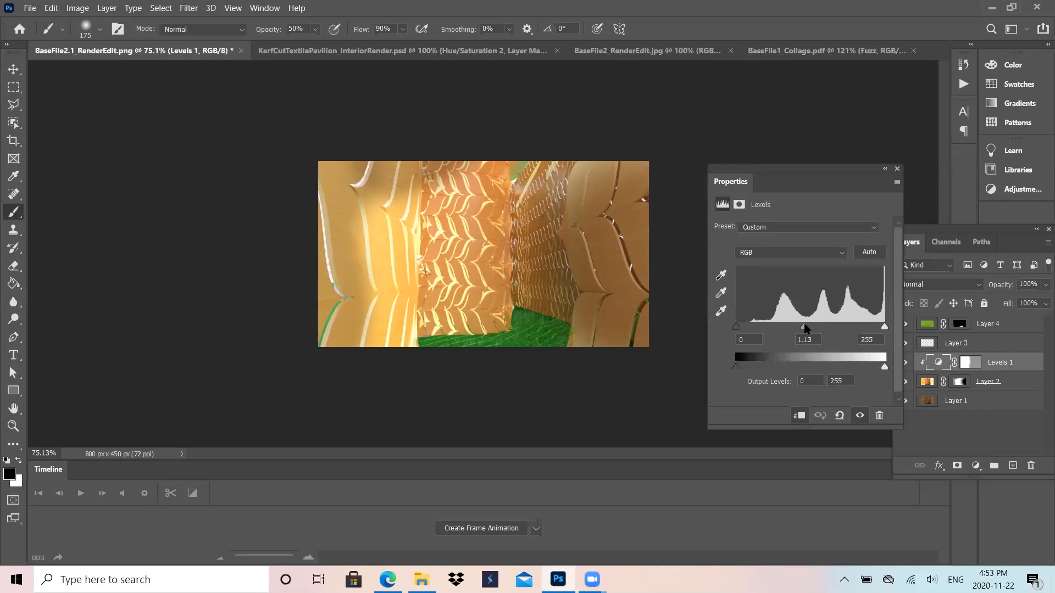
pyautogui.moveTo(803, 329); pyautogui.dragTo(773, 329)
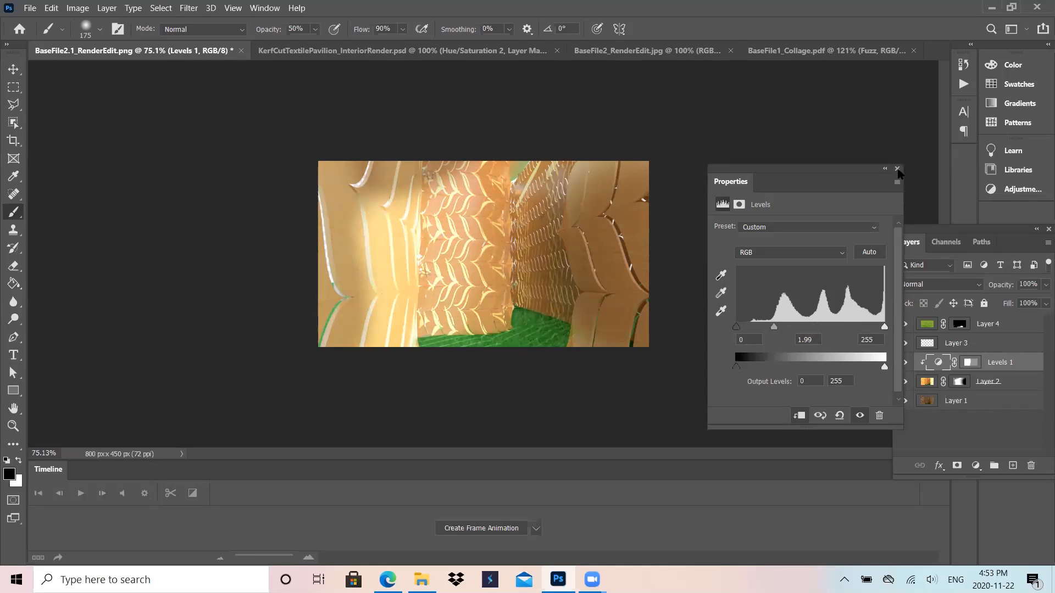
pyautogui.click(897, 170)
# Step: Try a direct Brightness/Contrast adjustment of -121 brightness on Layer 2, undo it, and reselect the Levels 1 layer
pyautogui.click(927, 383)
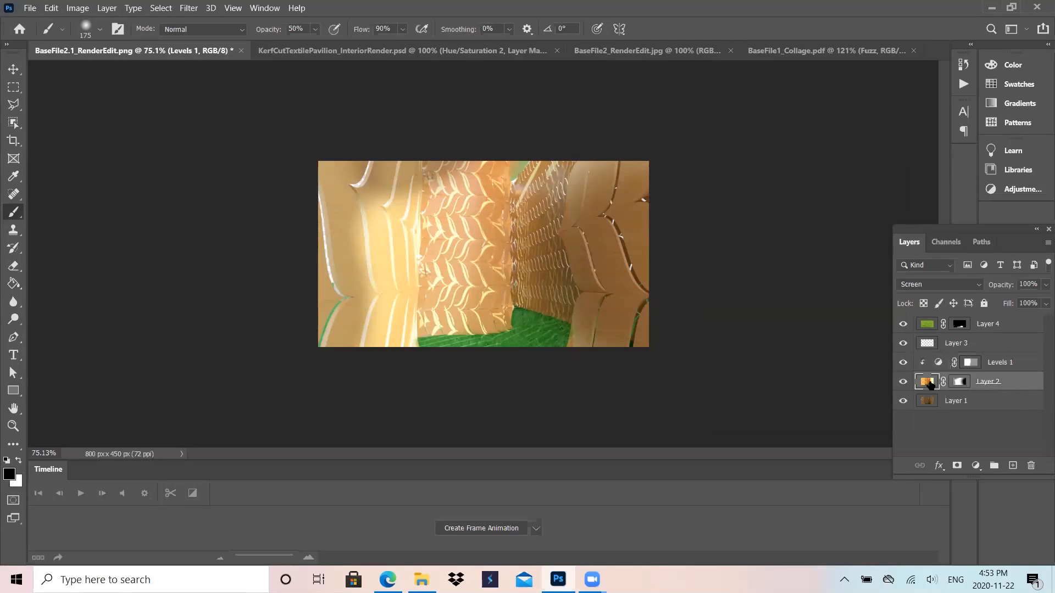
pyautogui.click(77, 7)
pyautogui.moveTo(147, 44)
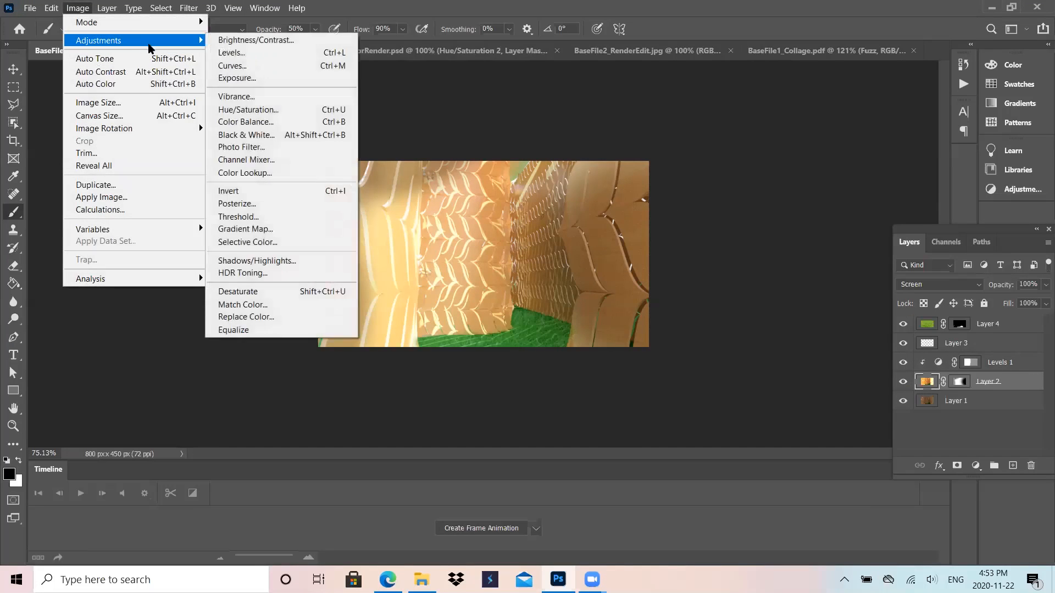
pyautogui.click(218, 42)
pyautogui.moveTo(683, 172); pyautogui.dragTo(653, 175)
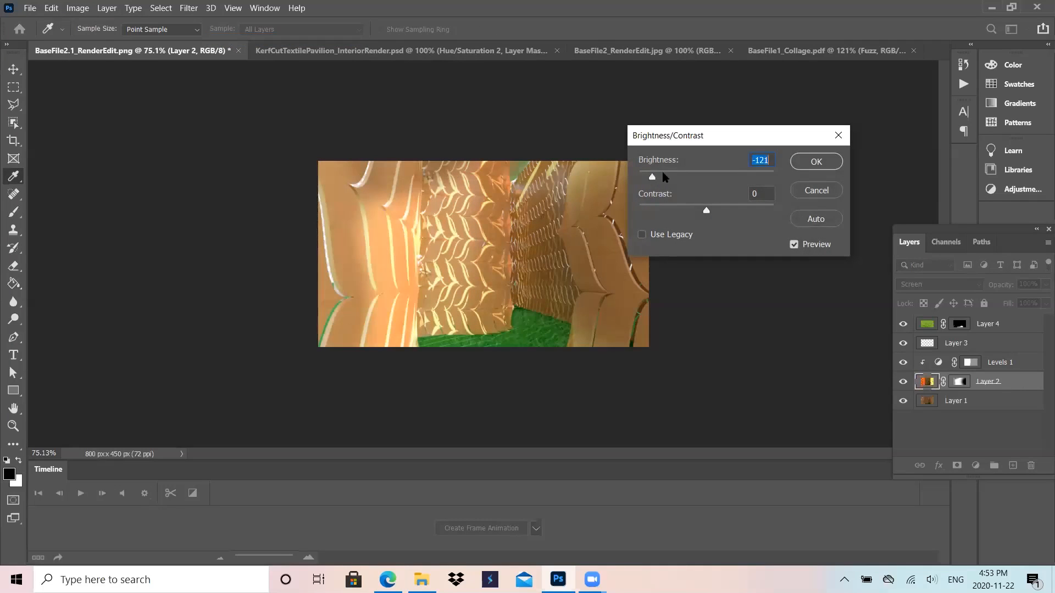
pyautogui.click(806, 166)
pyautogui.press('b')
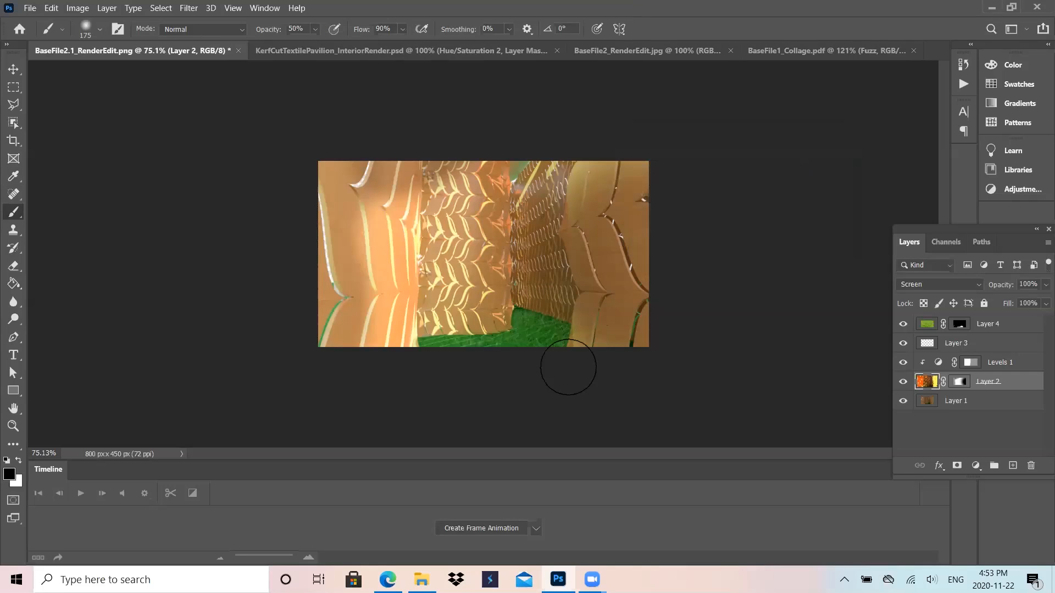
pyautogui.hotkey('ctrl', 'z')
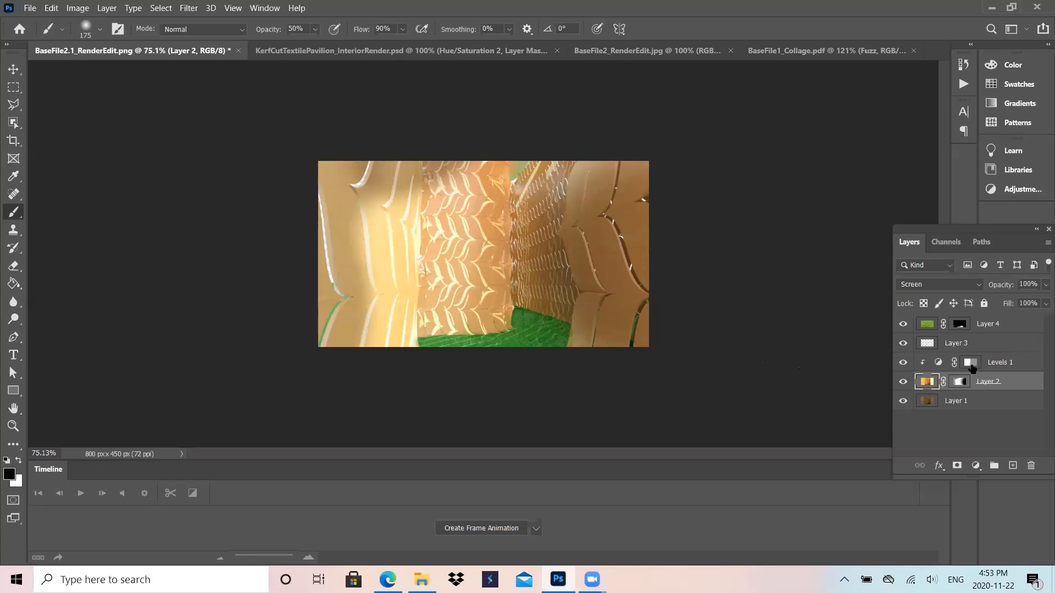
pyautogui.click(1015, 362)
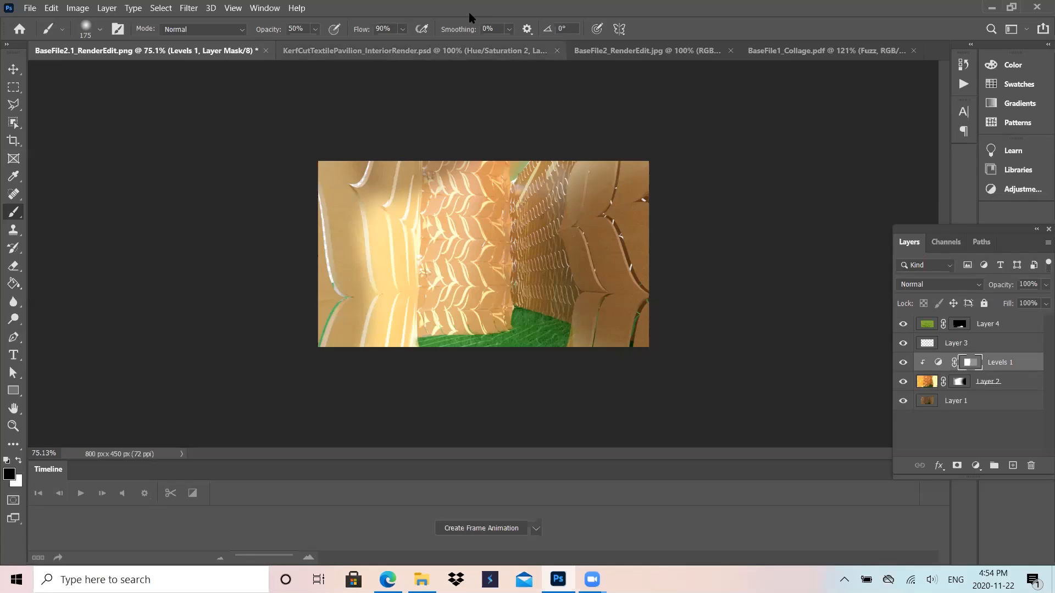
# Step: Switch to BaseFile1_Collage.pdf and reveal Fuzz on the two selected shelving panels by painting white on its layer mask
pyautogui.hotkey('ctrl', 'Tab')
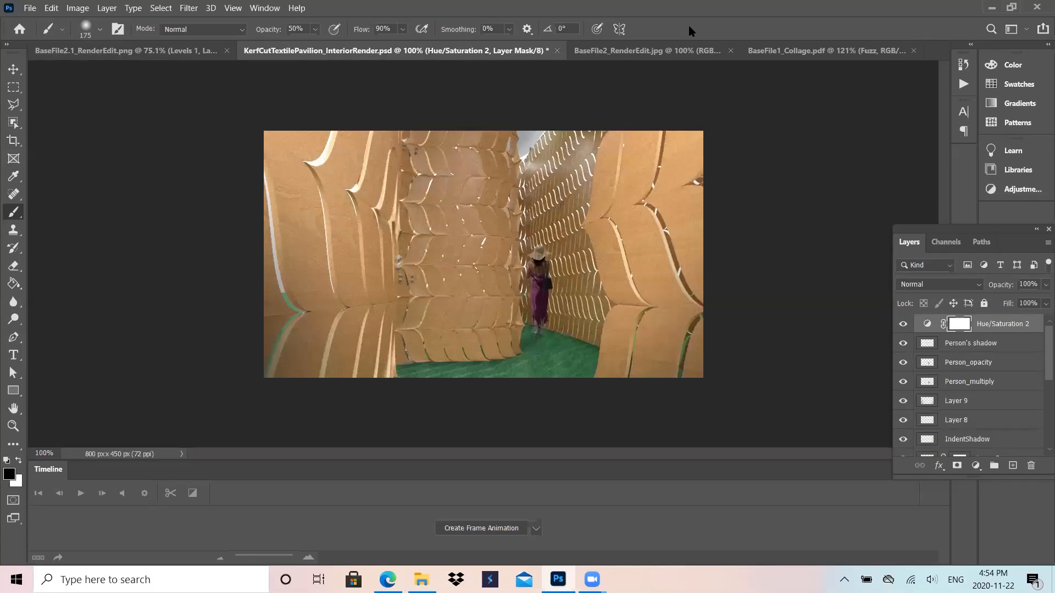
pyautogui.hotkey('ctrl', 'Tab')
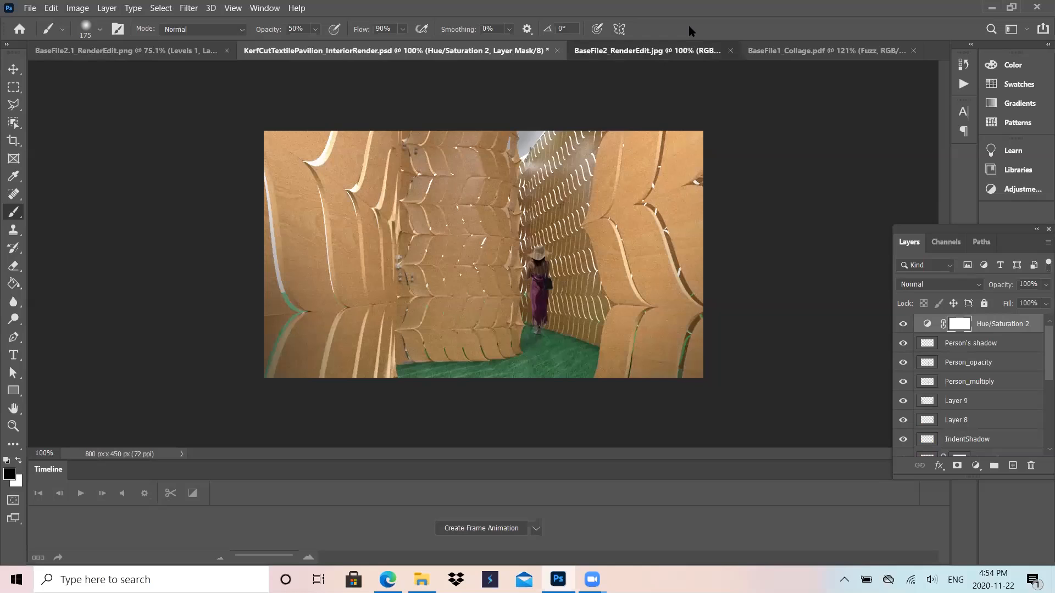
pyautogui.hotkey('ctrl', 'd')
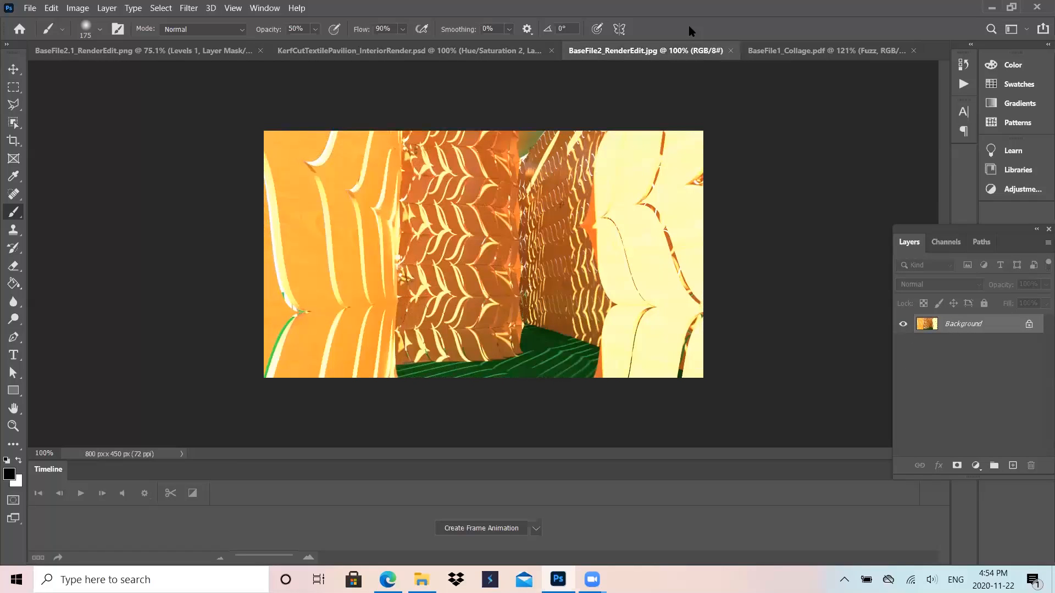
pyautogui.hotkey('ctrl', 'Tab')
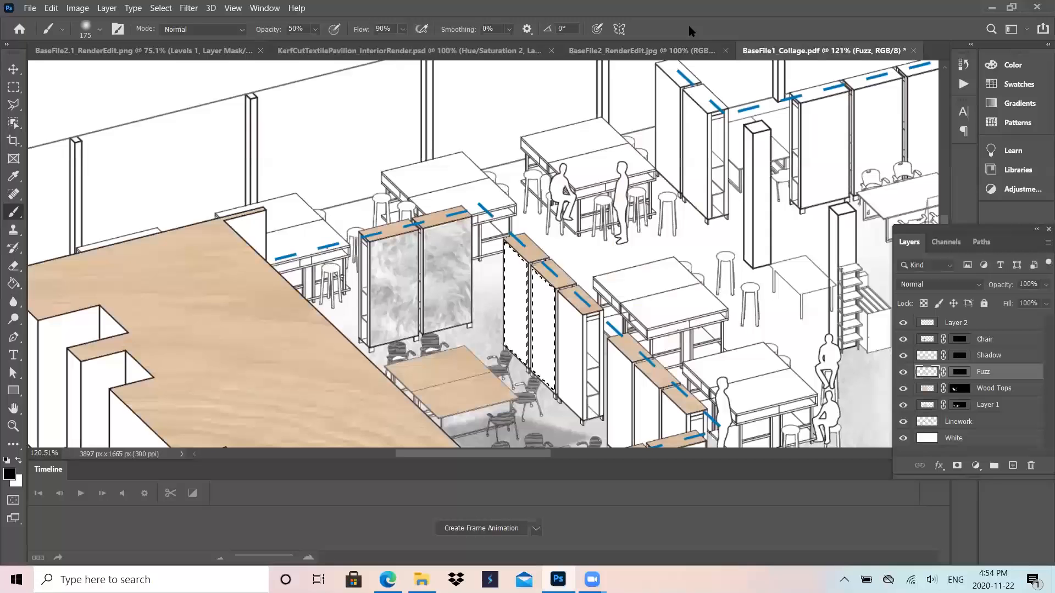
pyautogui.scroll(-4, 502, 384)
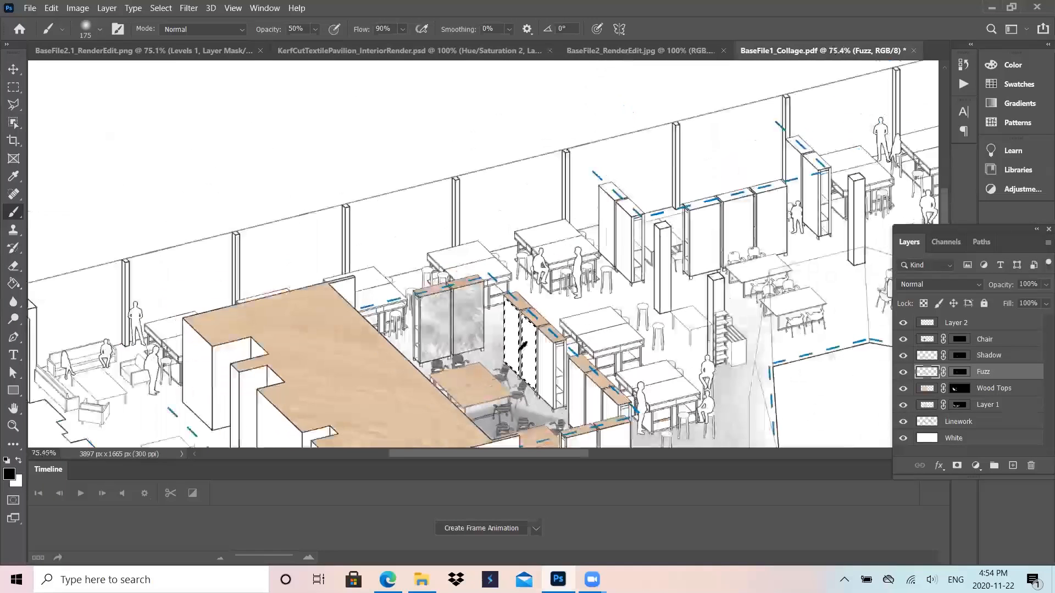
pyautogui.scroll(-3, 523, 345)
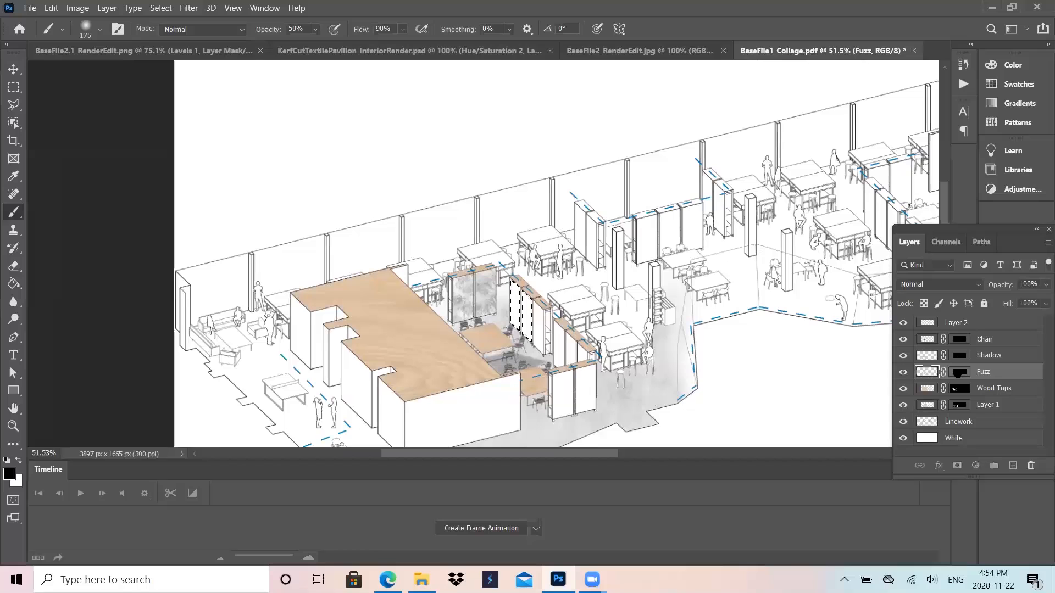
pyautogui.click(958, 373)
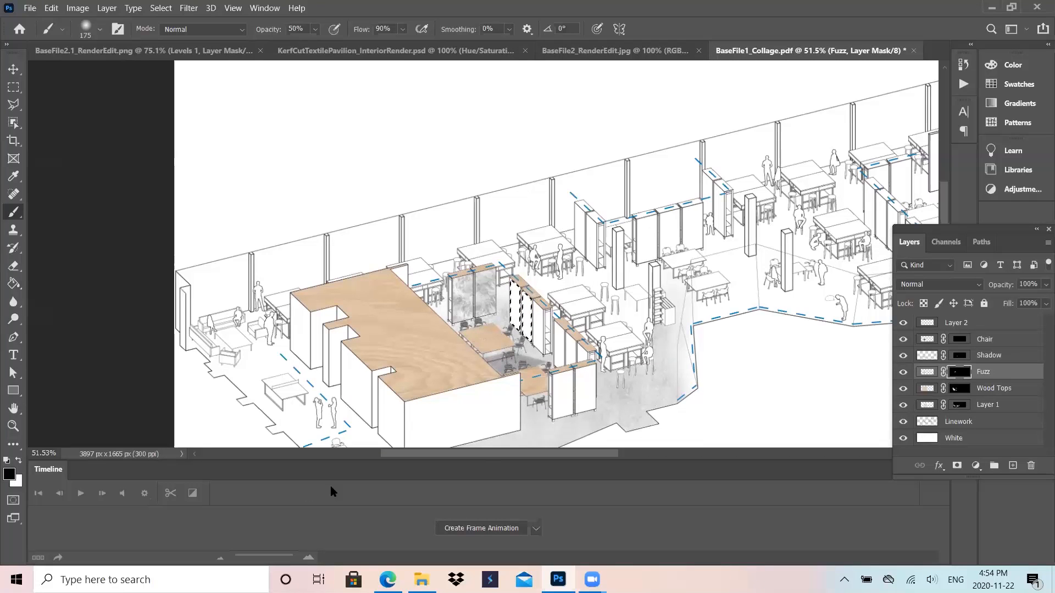
pyautogui.click(18, 461)
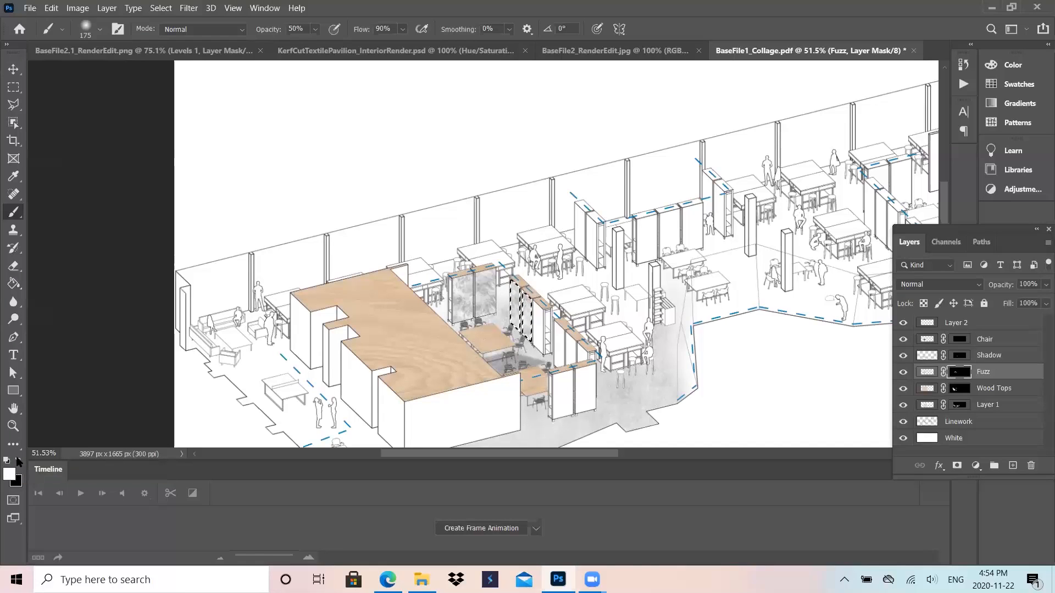
# Step: Examine the Fuzz texture on the shelving panels up close and in the context of the whole collage
pyautogui.scroll(3, 483, 282)
pyautogui.scroll(2, 510, 282)
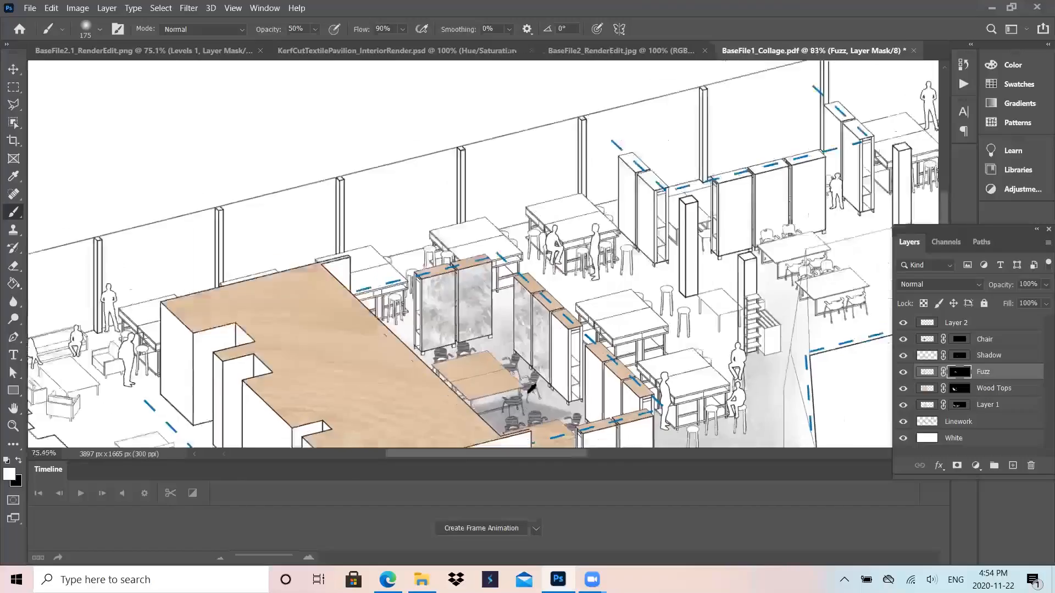
pyautogui.scroll(-3, 505, 308)
pyautogui.scroll(5, 494, 357)
pyautogui.scroll(4, 501, 331)
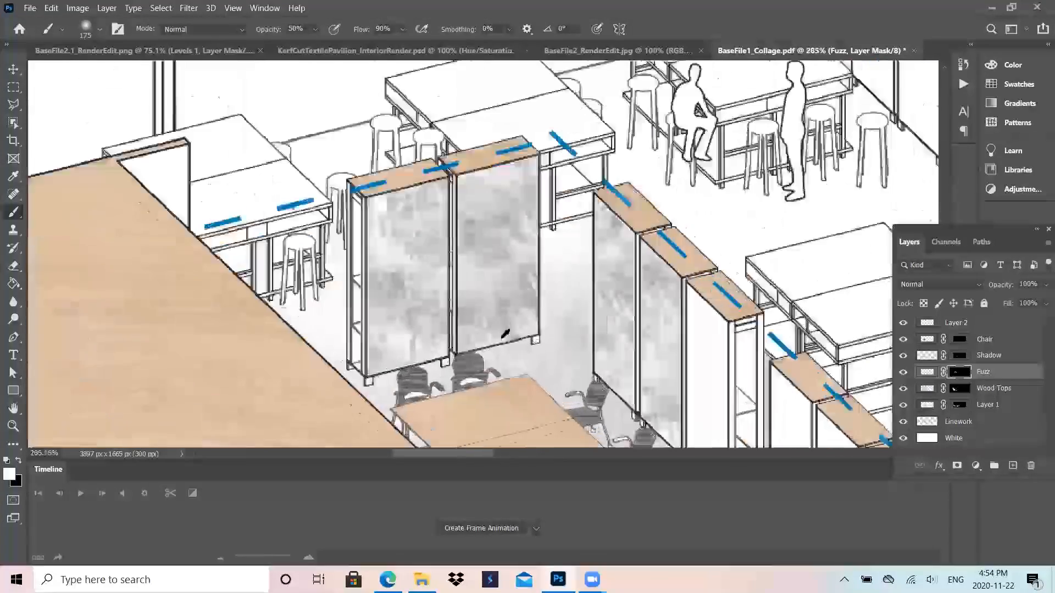
pyautogui.scroll(-2, 489, 357)
pyautogui.scroll(2, 483, 281)
pyautogui.scroll(-5, 483, 281)
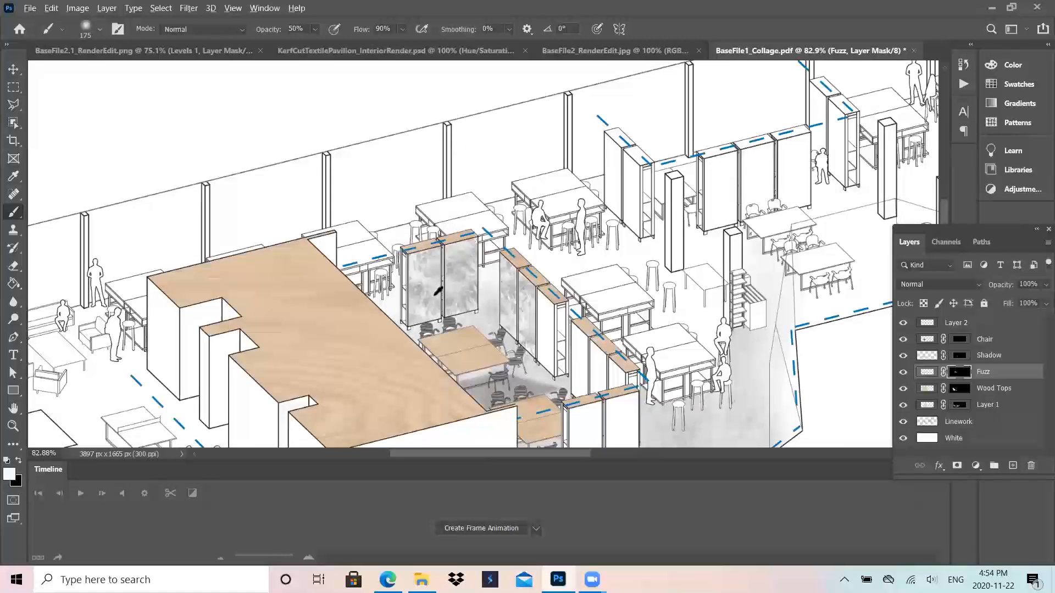
pyautogui.scroll(-2, 447, 376)
pyautogui.scroll(1, 460, 377)
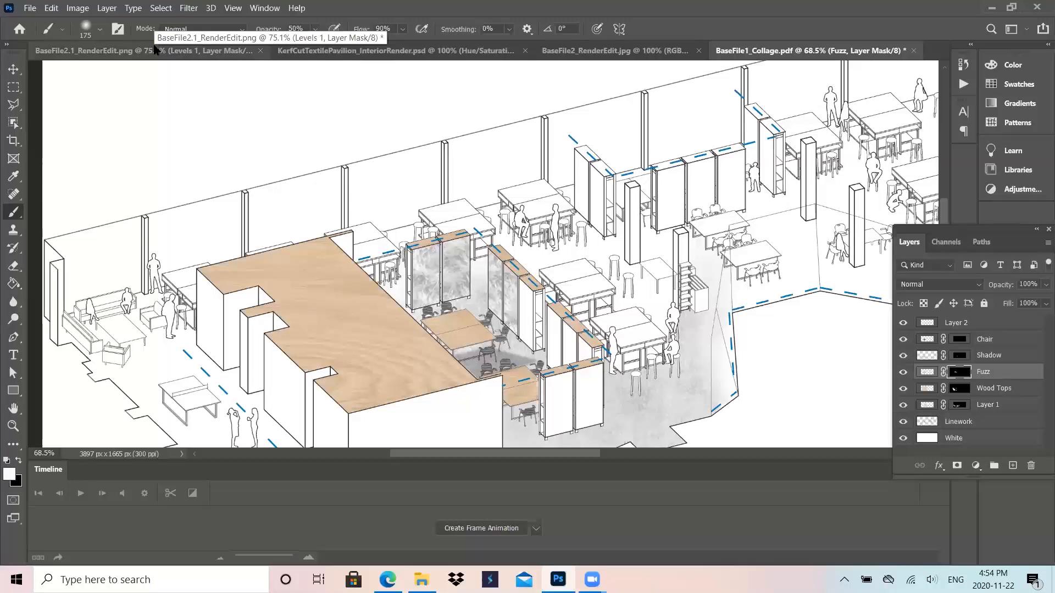
# Step: Browse the images in the BaseFile3_BatchEdit folder within AALD for opening
pyautogui.click(32, 8)
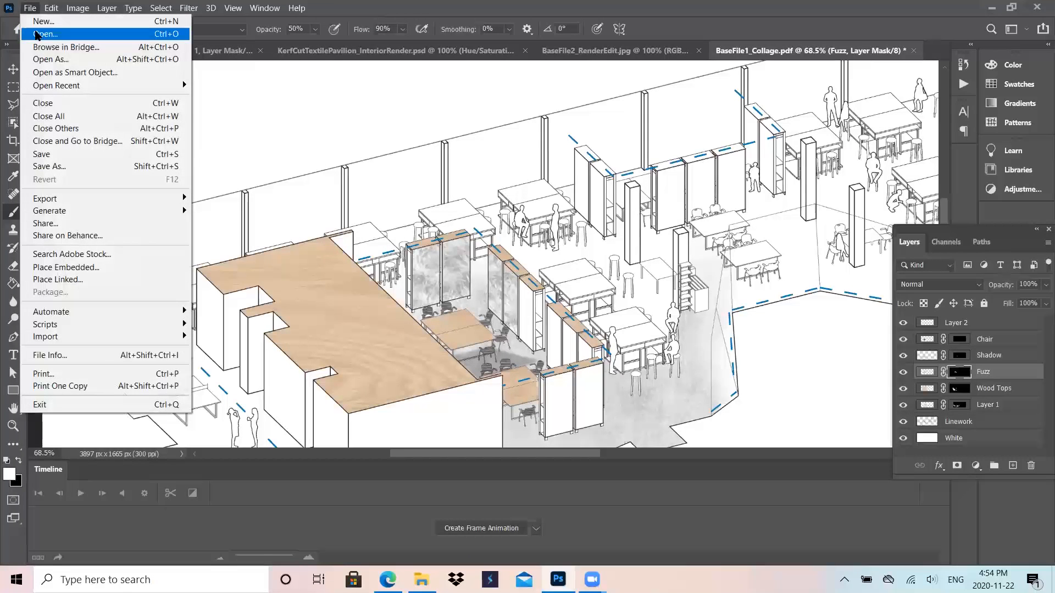
pyautogui.click(36, 34)
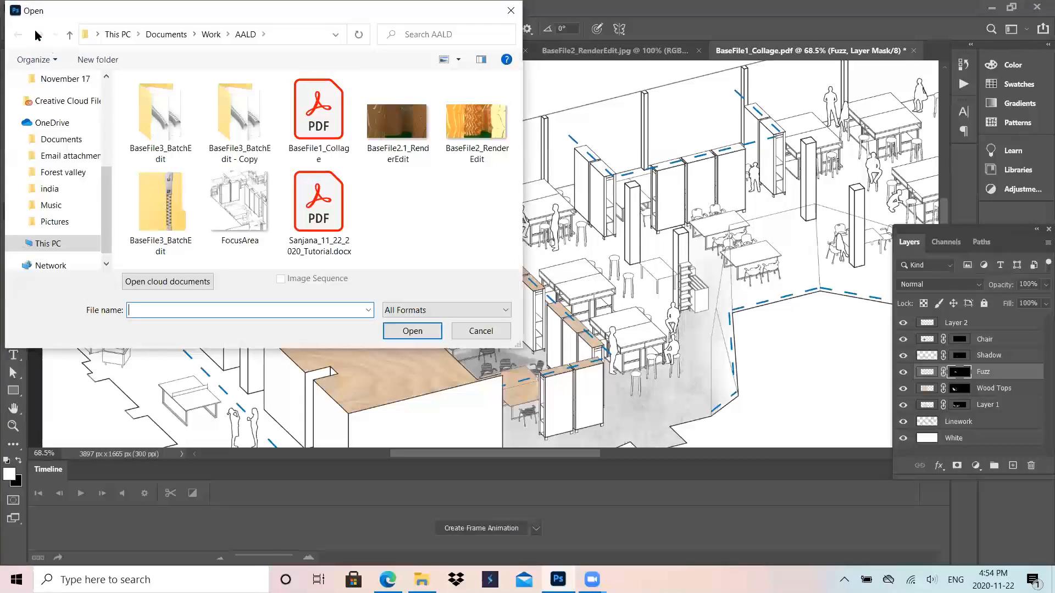
pyautogui.doubleClick(152, 134)
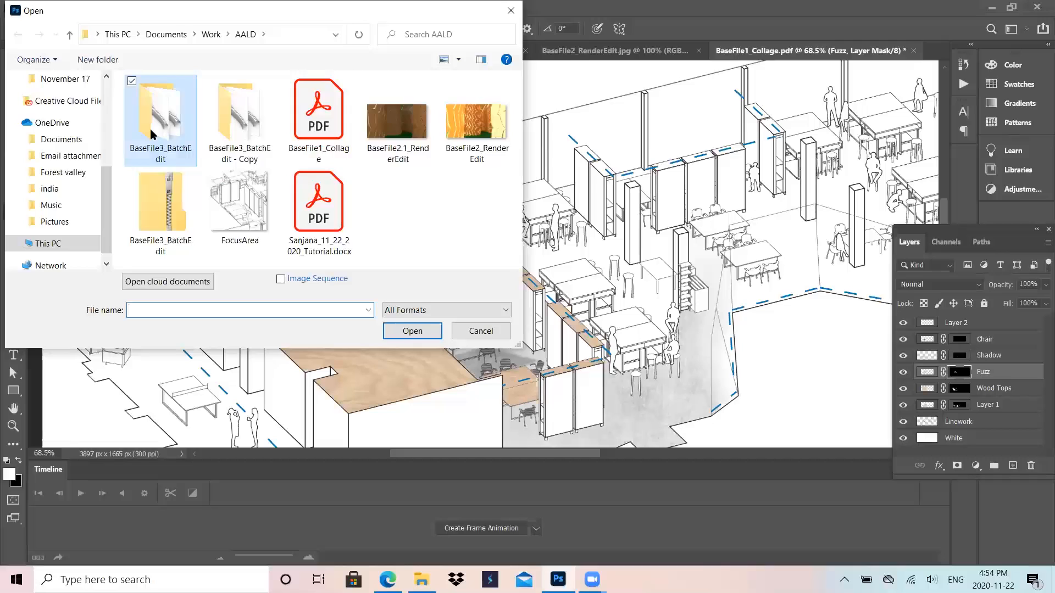
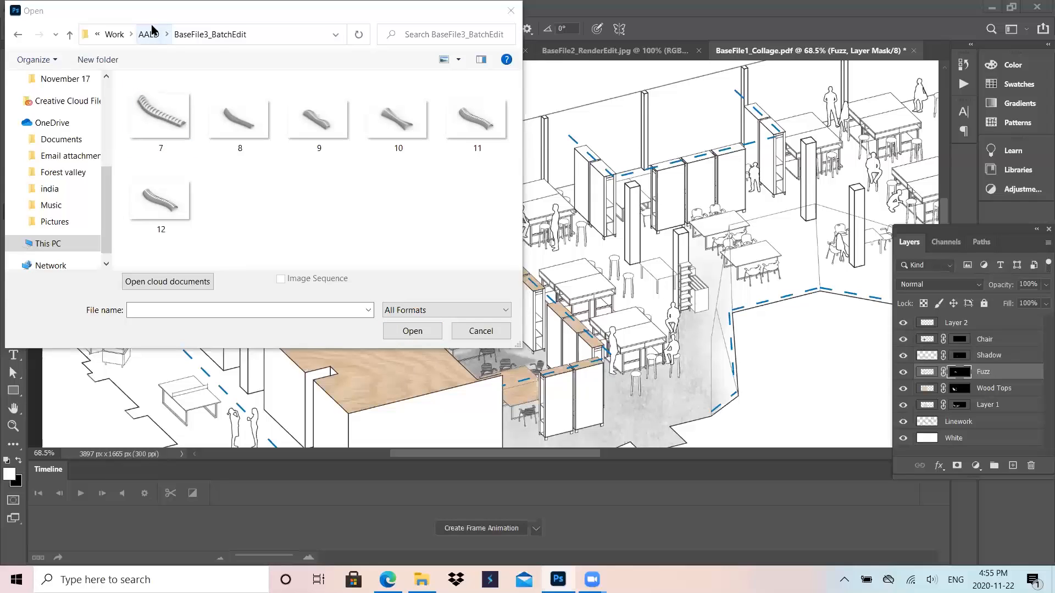
pyautogui.click(148, 34)
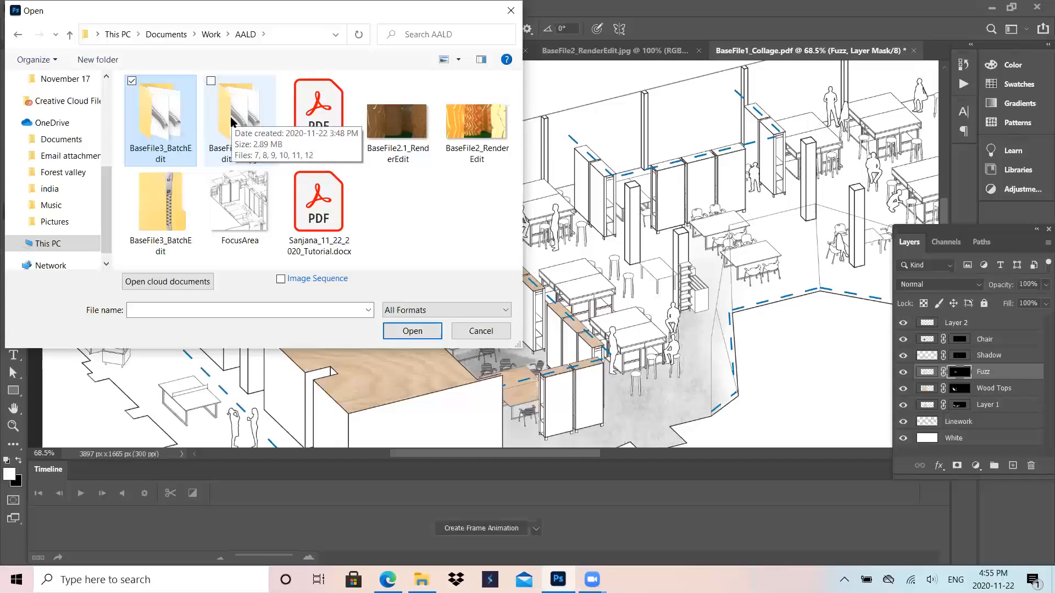
pyautogui.doubleClick(175, 122)
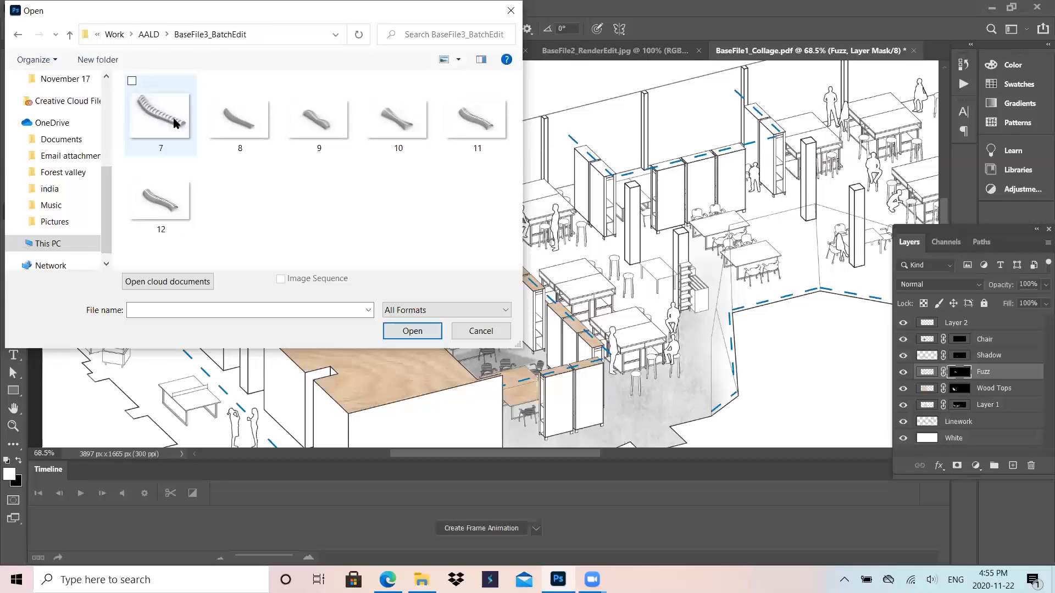
# Step: Open image 7 from the BaseFile3_BatchEdit - Copy folder
pyautogui.click(159, 35)
pyautogui.click(269, 146)
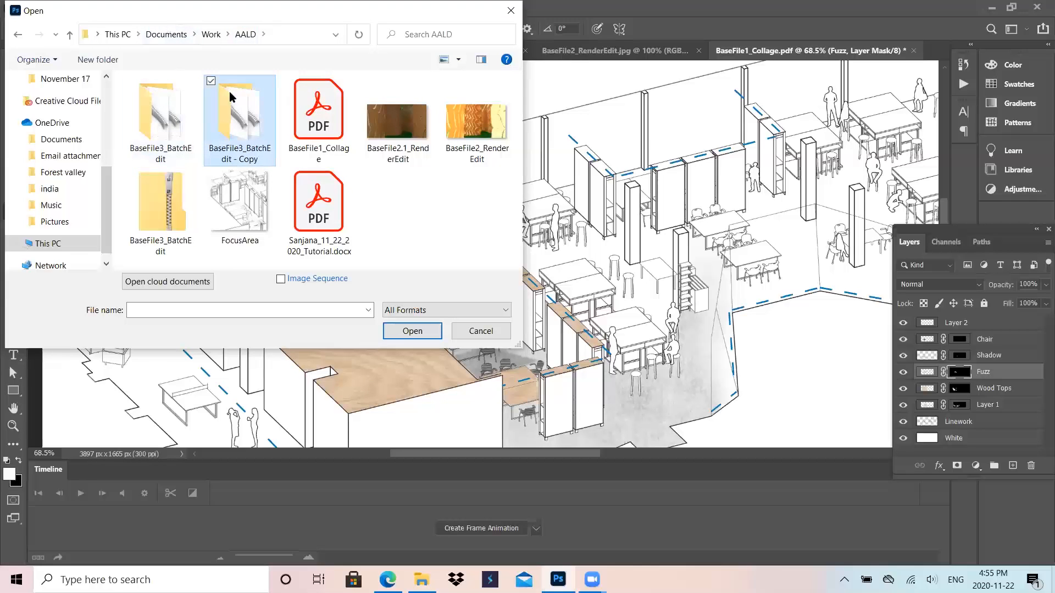
pyautogui.doubleClick(236, 127)
pyautogui.click(165, 130)
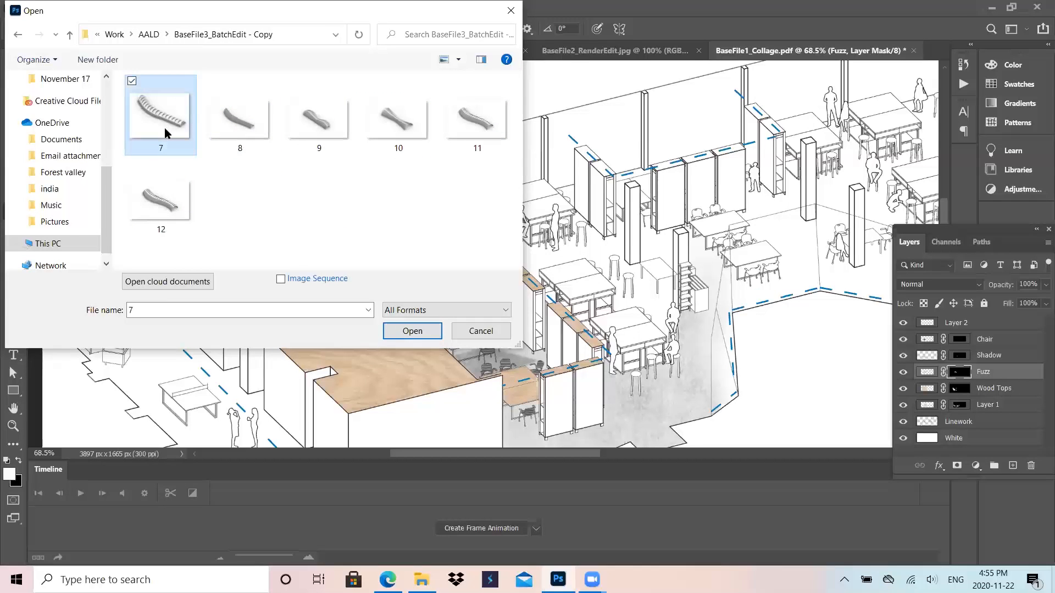
pyautogui.doubleClick(166, 131)
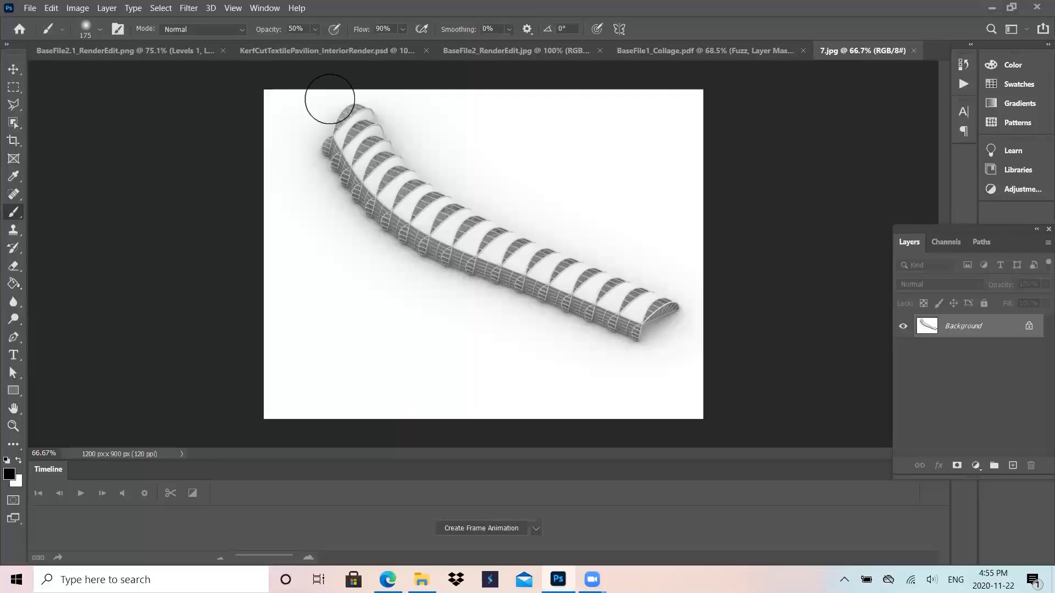
# Step: Set the Brush tool's size to 125, try a single black dab below the structure, and undo the dab
pyautogui.click(13, 70)
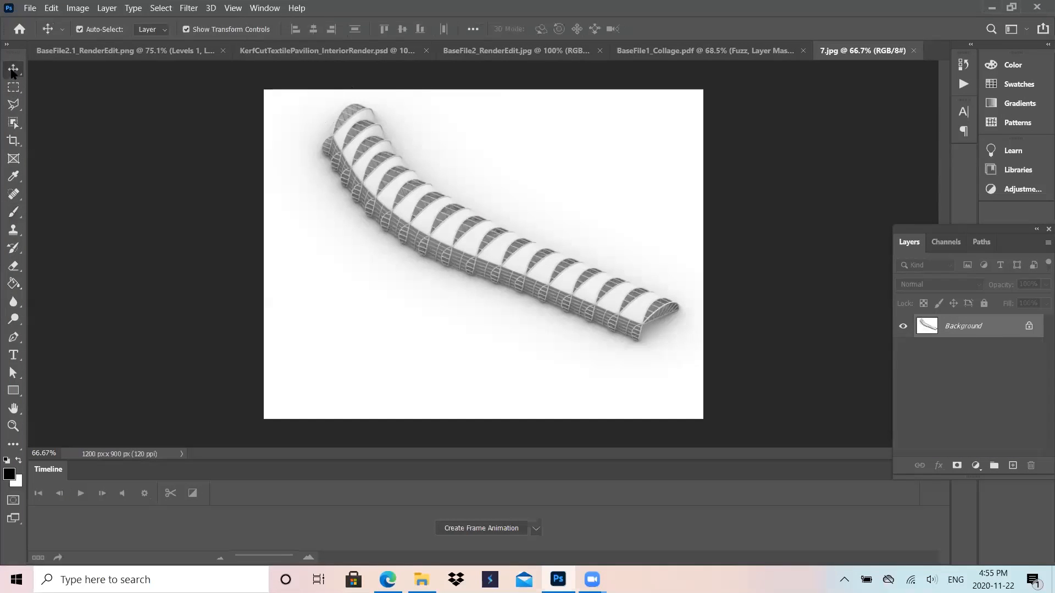
pyautogui.click(12, 215)
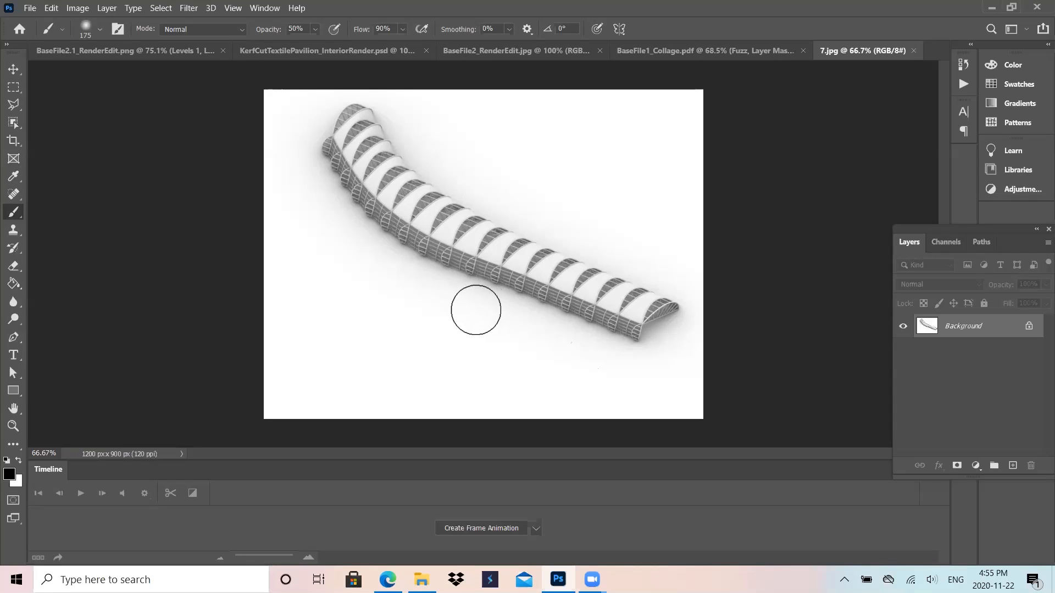
pyautogui.press(']')
pyautogui.press(']')
pyautogui.press(']')
pyautogui.press('[')
pyautogui.press('[')
pyautogui.press('[')
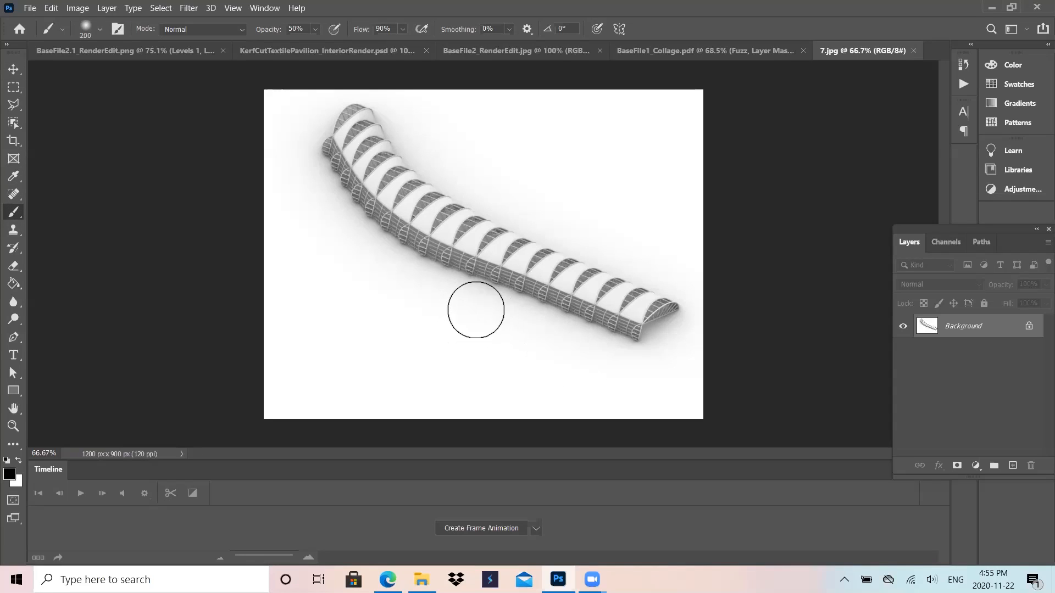
pyautogui.press('[')
pyautogui.press('[')
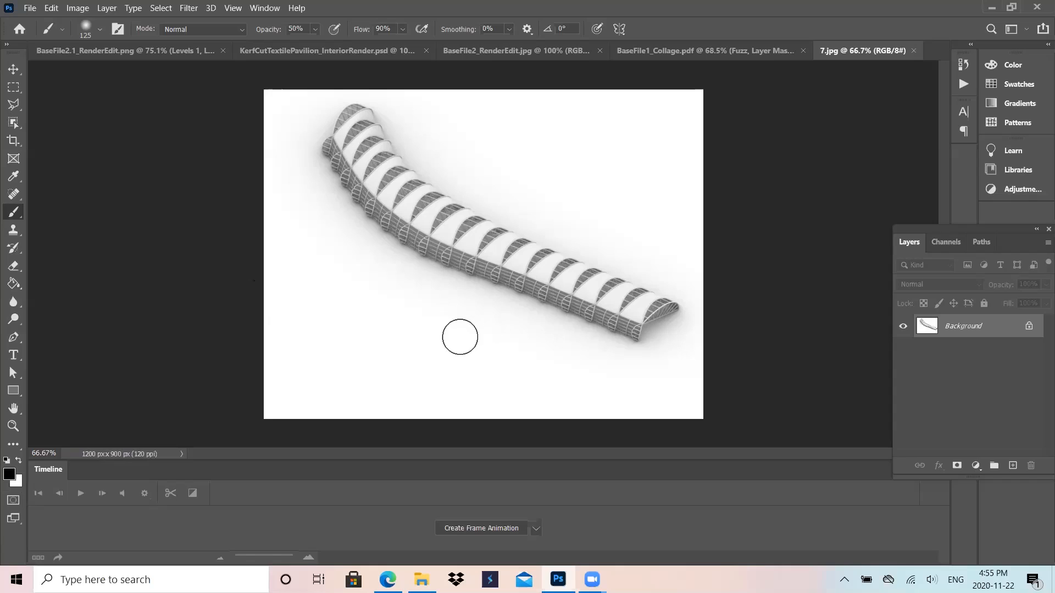
pyautogui.click(375, 337)
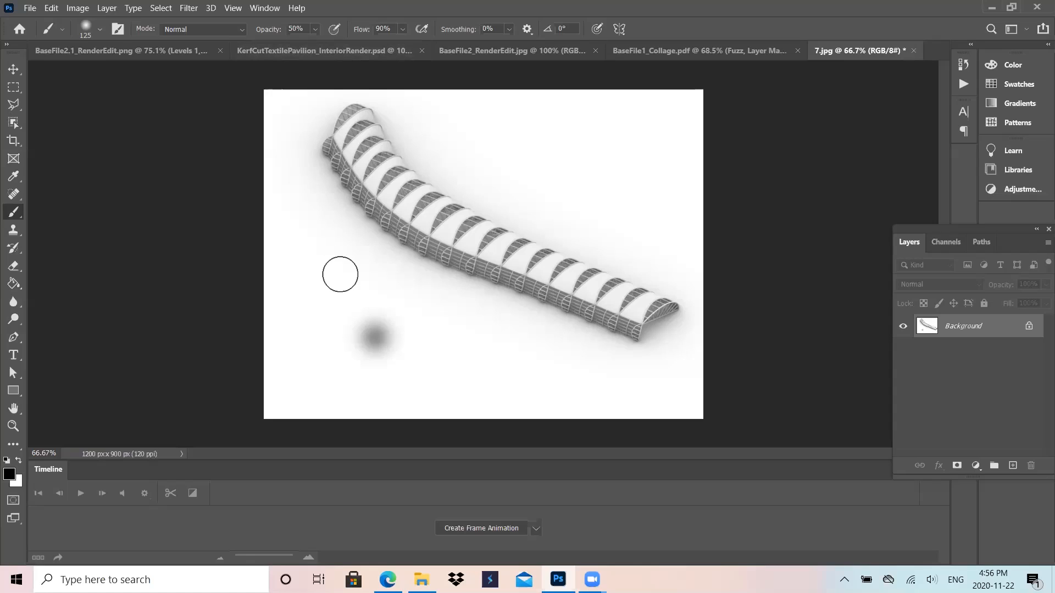
pyautogui.hotkey('ctrl', 'z')
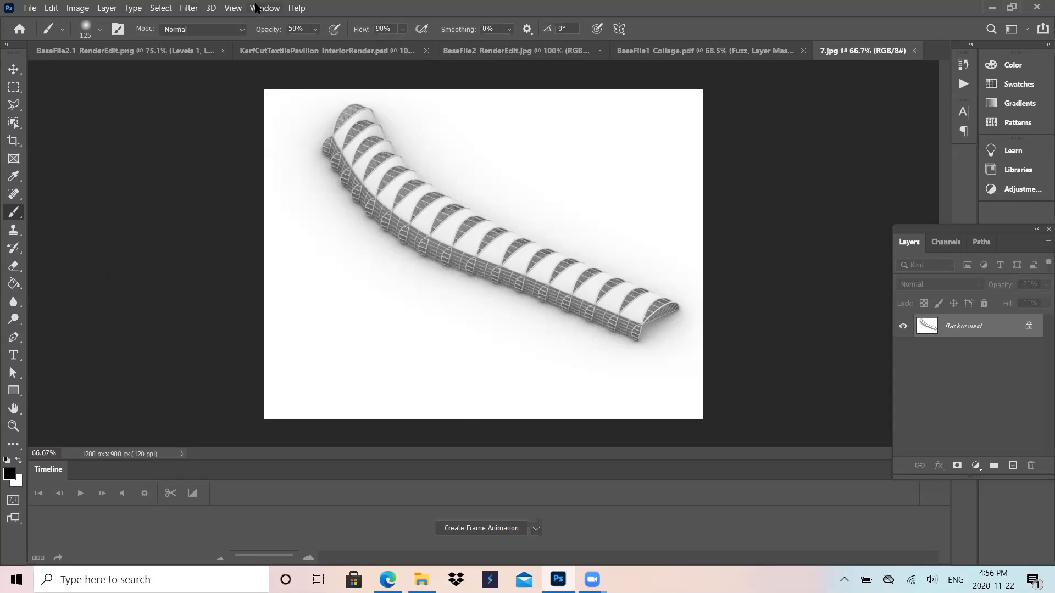
# Step: Display the Actions list as a floating window beside the structure and make it taller
pyautogui.click(263, 8)
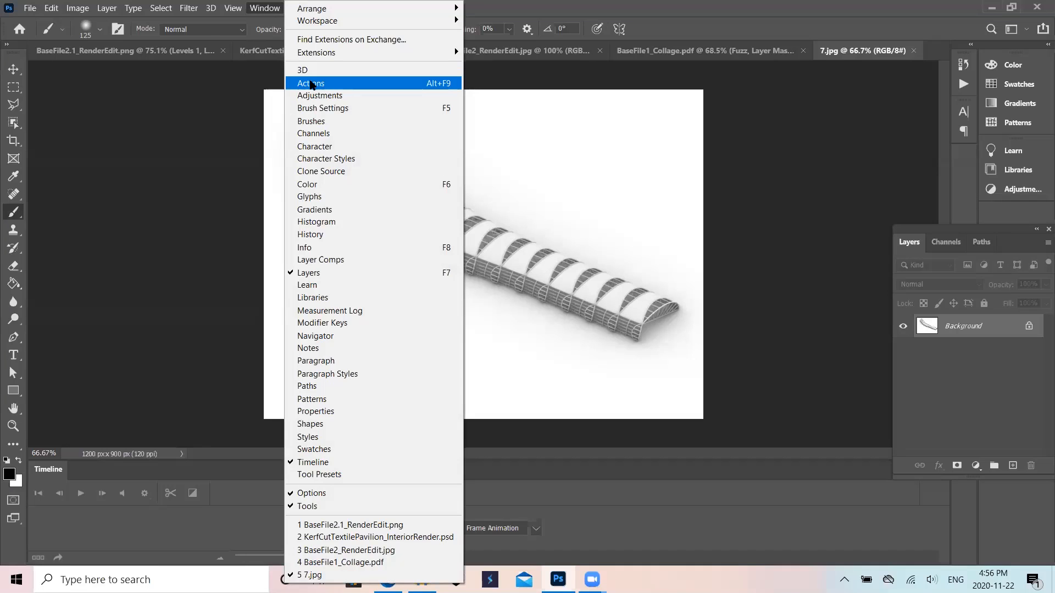
pyautogui.click(309, 83)
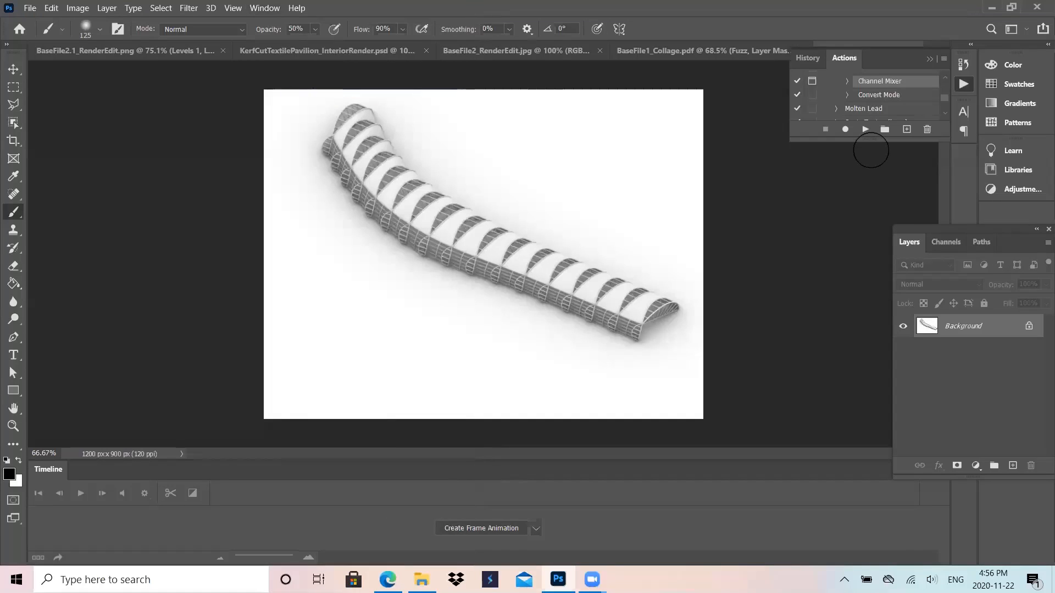
pyautogui.moveTo(851, 59); pyautogui.dragTo(835, 103)
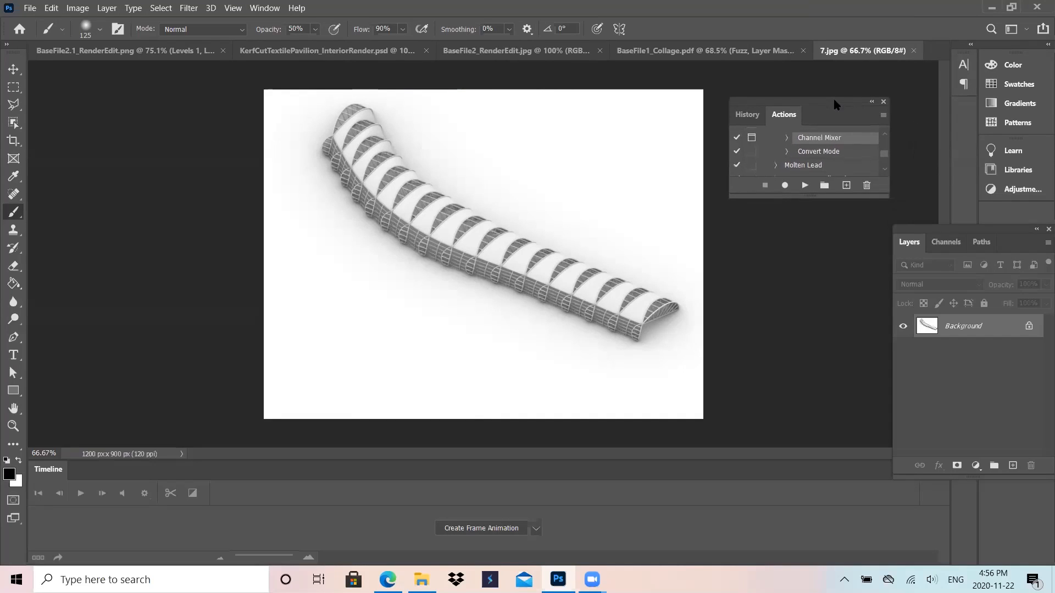
pyautogui.moveTo(838, 212); pyautogui.dragTo(838, 276)
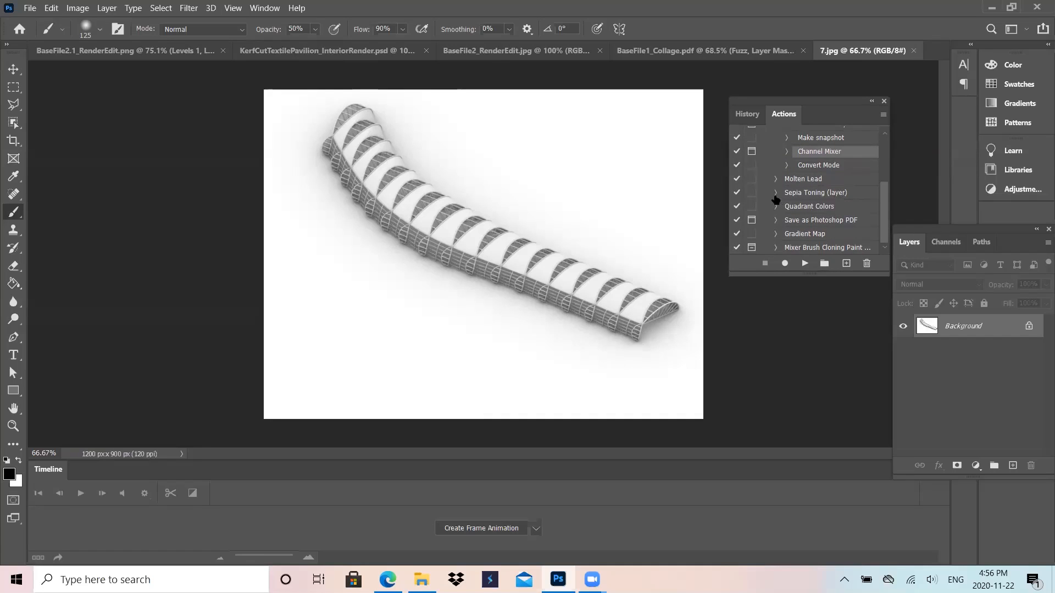
# Step: Create a new action named Remove Grey in the Default Actions set and start recording it
pyautogui.scroll(3, 775, 196)
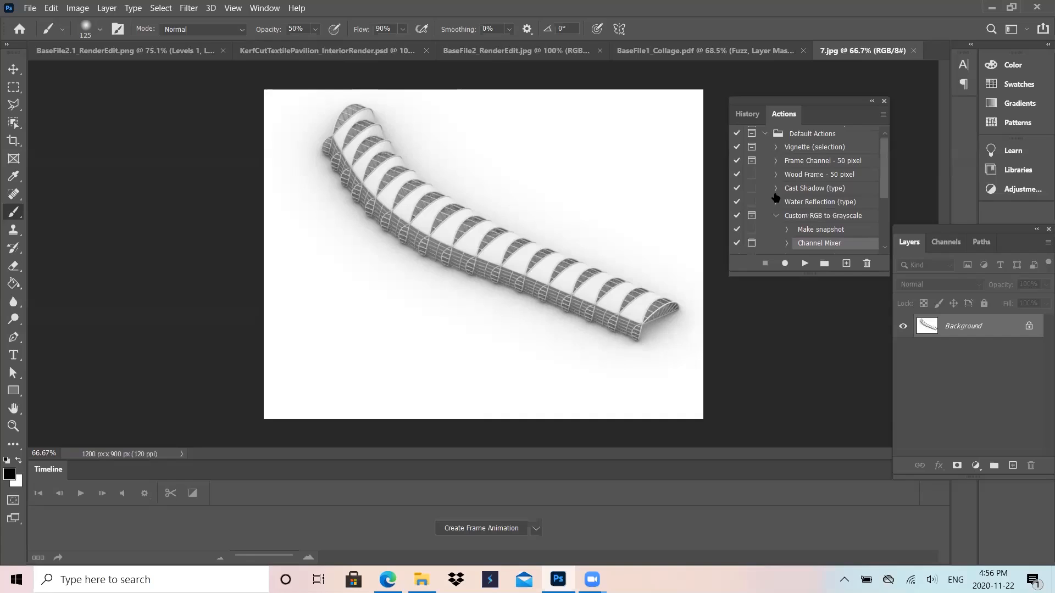
pyautogui.scroll(-1, 775, 197)
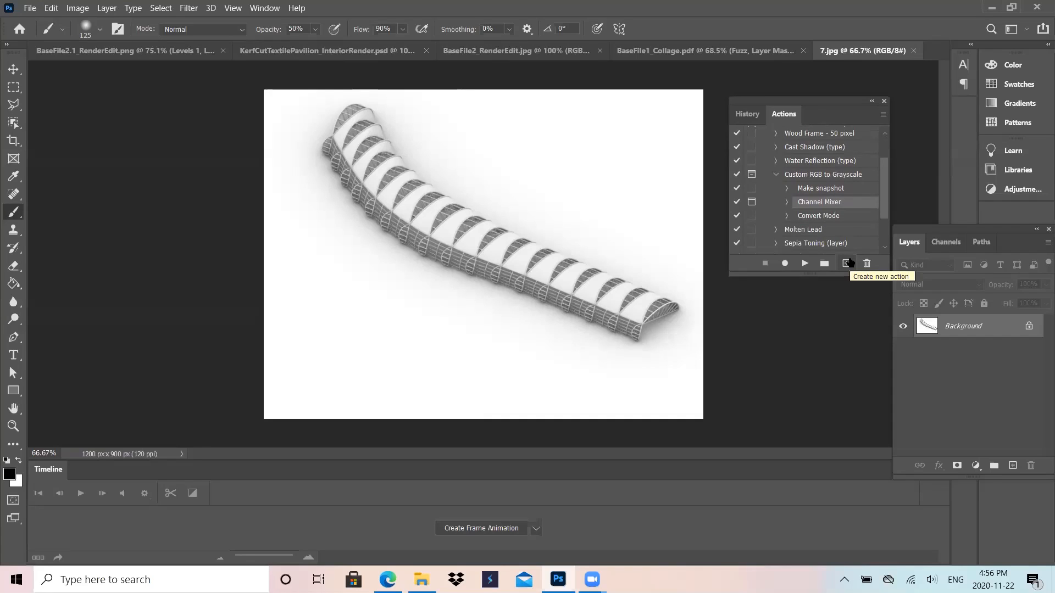
pyautogui.click(847, 263)
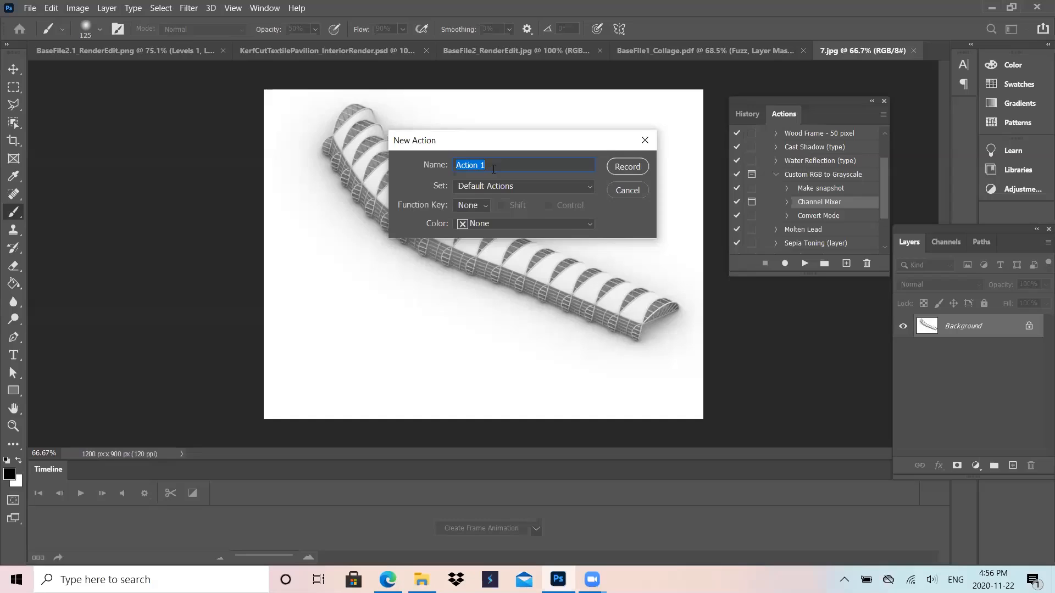
pyautogui.write('Remove Grey')
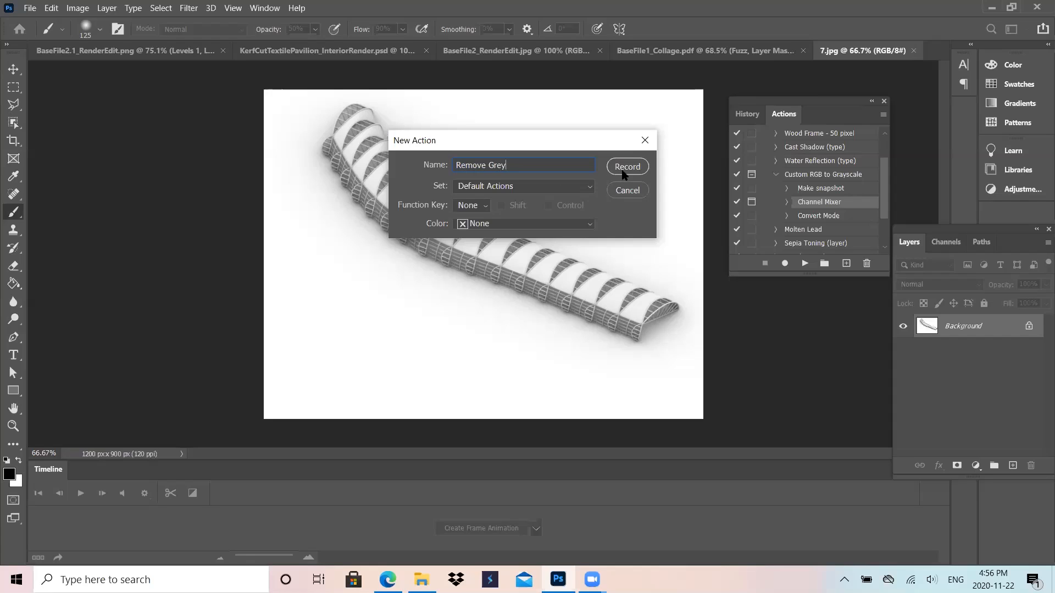
pyautogui.click(622, 171)
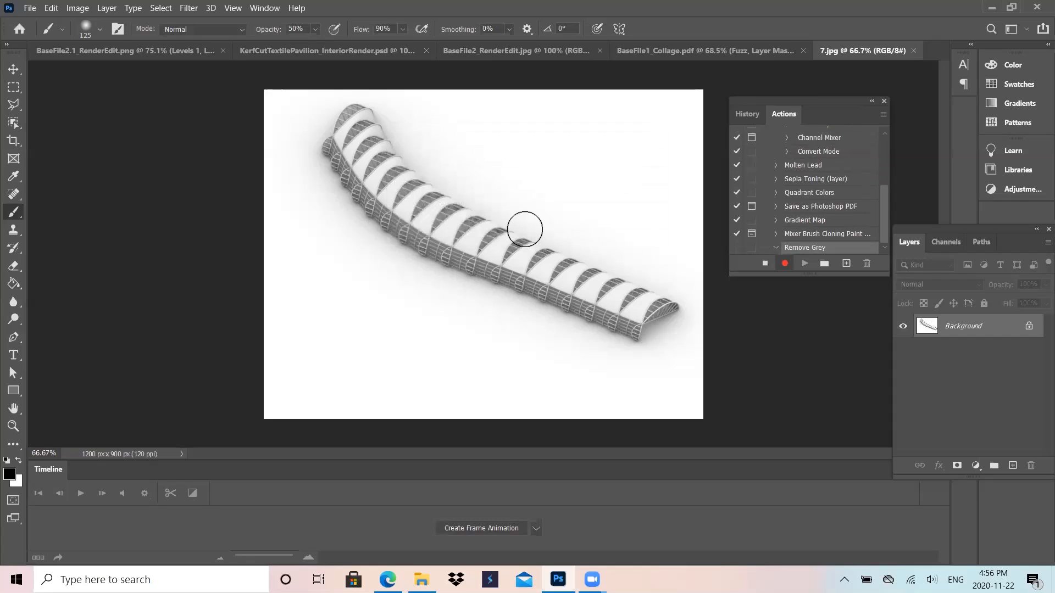
# Step: Swap the foreground colour to white and enlarge the brush to 600
pyautogui.click(19, 462)
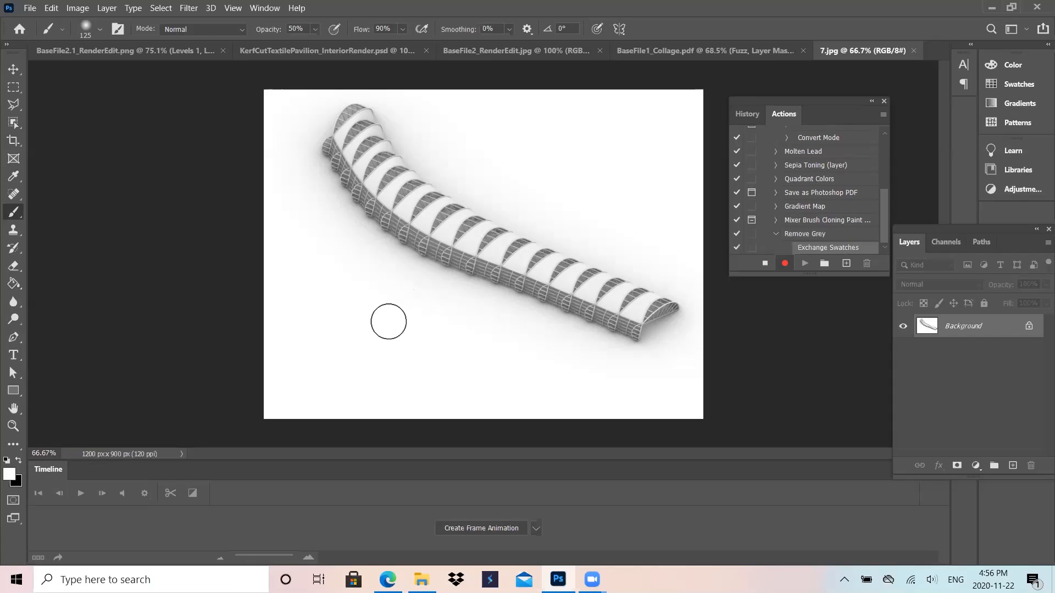
pyautogui.press(']')
pyautogui.press(']')
pyautogui.press(']')
pyautogui.press(']')
pyautogui.press(']')
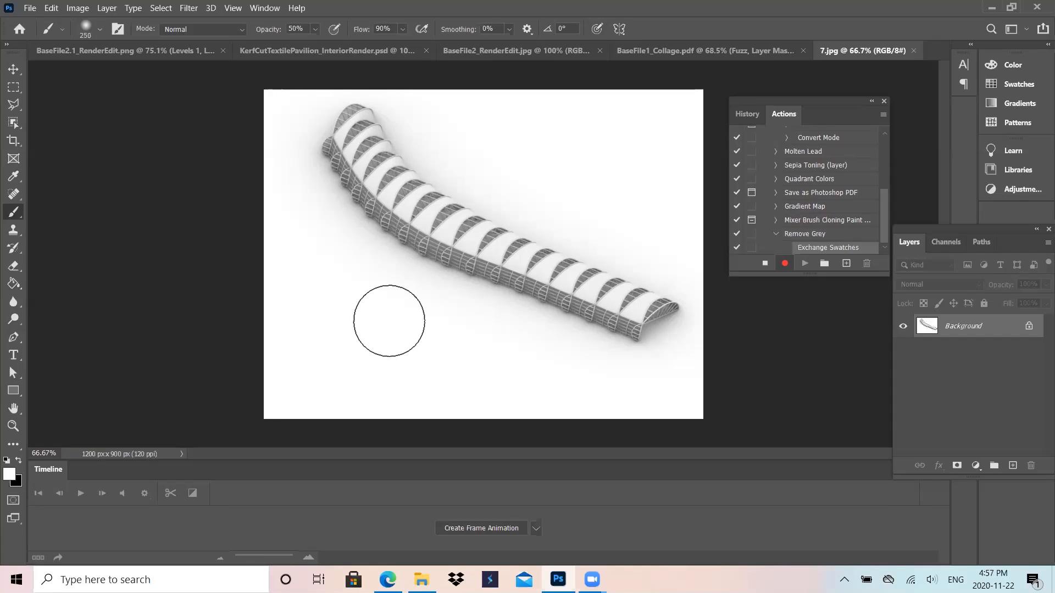
pyautogui.press(']')
pyautogui.press(']')
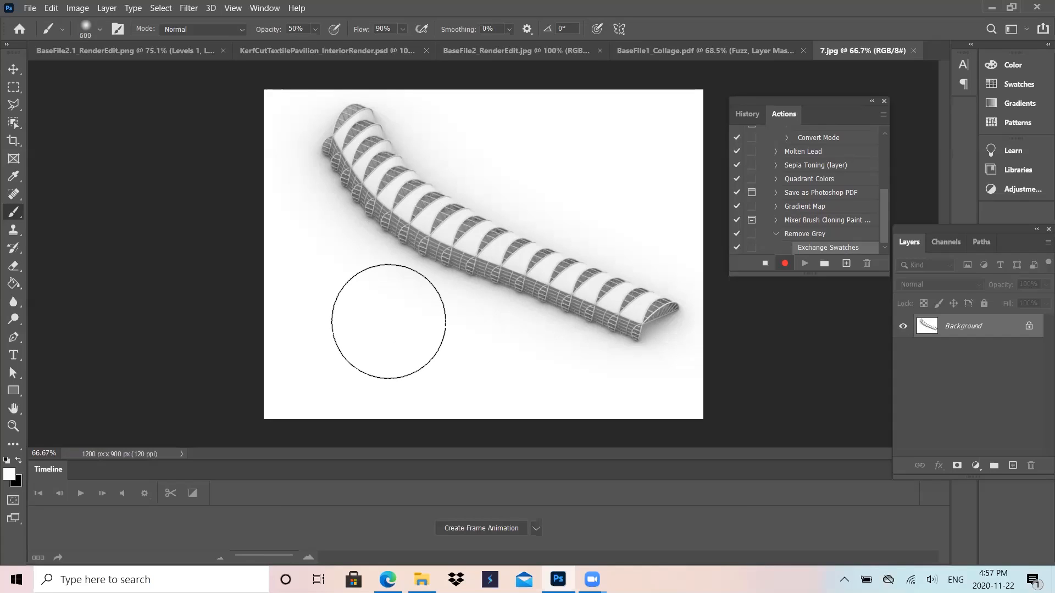
pyautogui.click(782, 263)
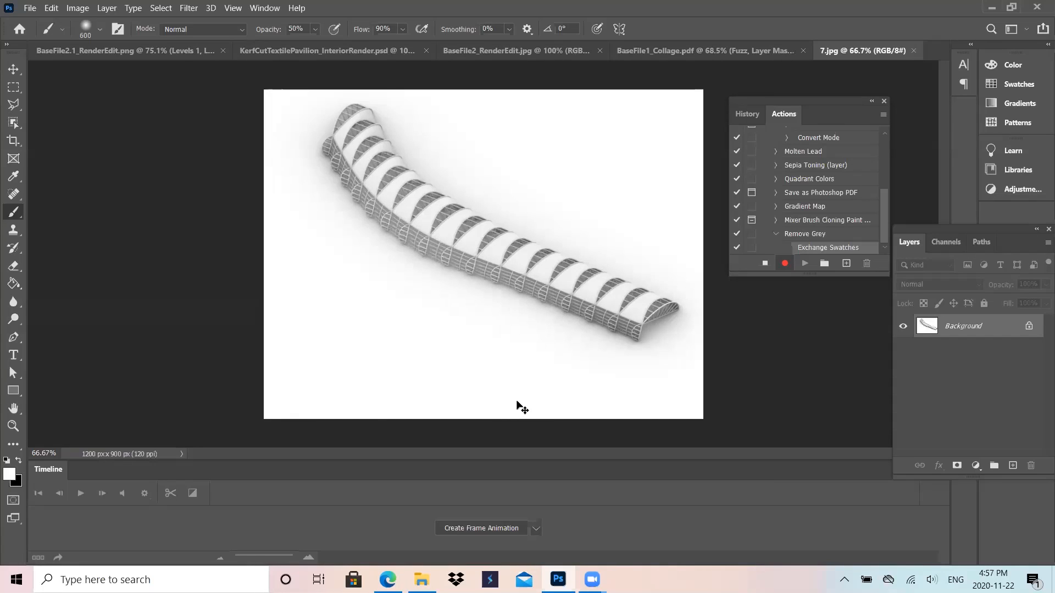
pyautogui.hotkey('ctrl', 'alt', '2')
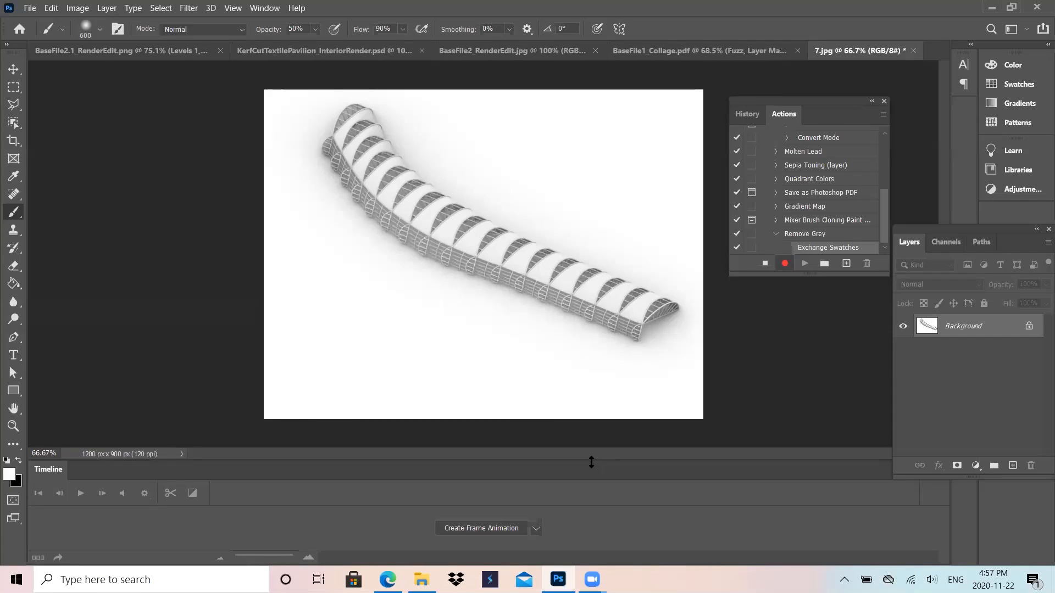
pyautogui.hotkey('ctrl', 'z')
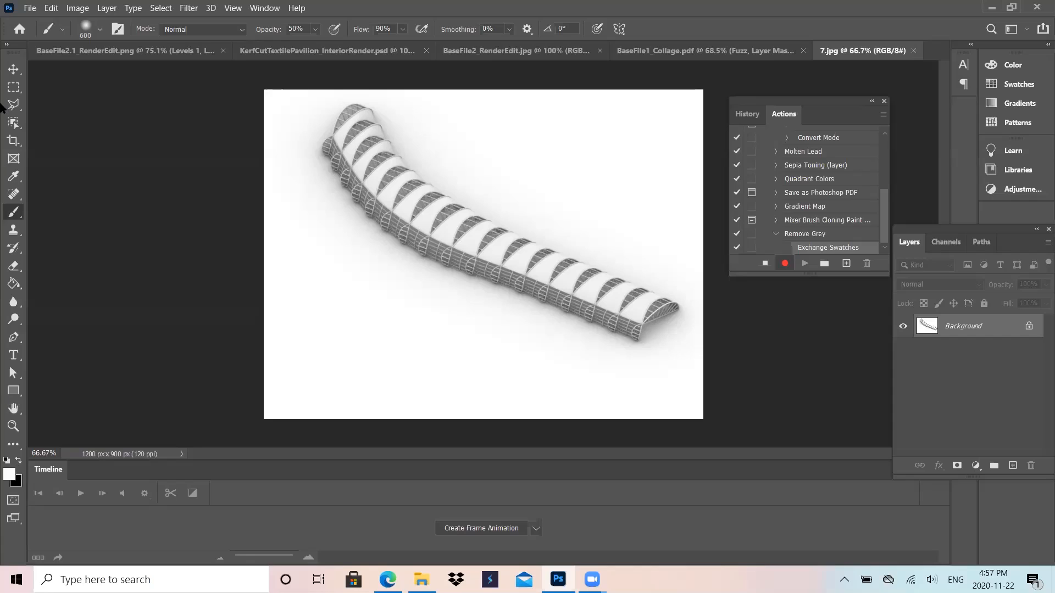
# Step: Select the white background around the structure with the Magic Wand tool
pyautogui.click(13, 122)
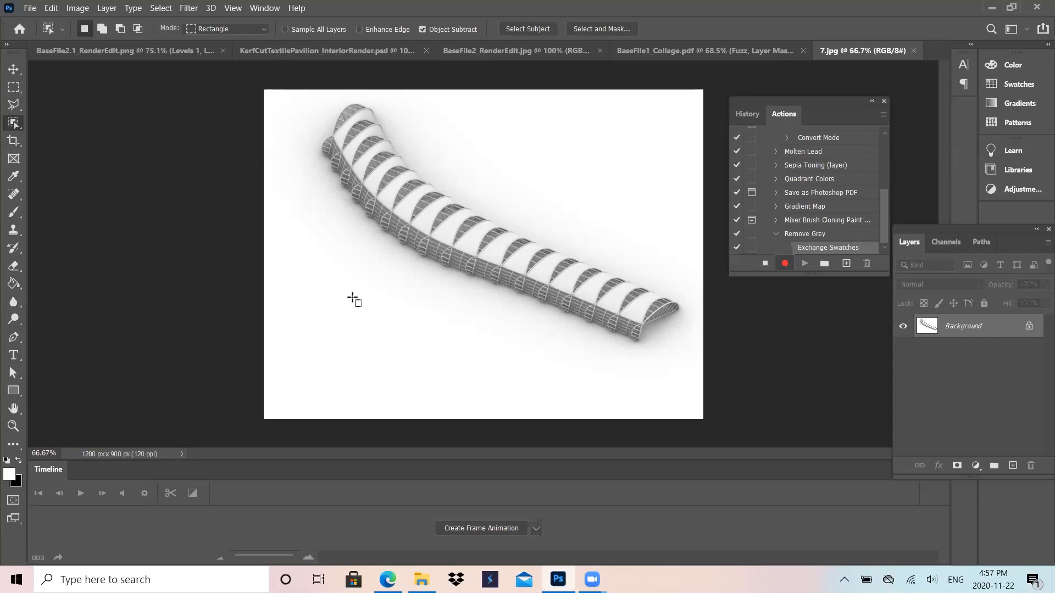
pyautogui.rightClick(15, 124)
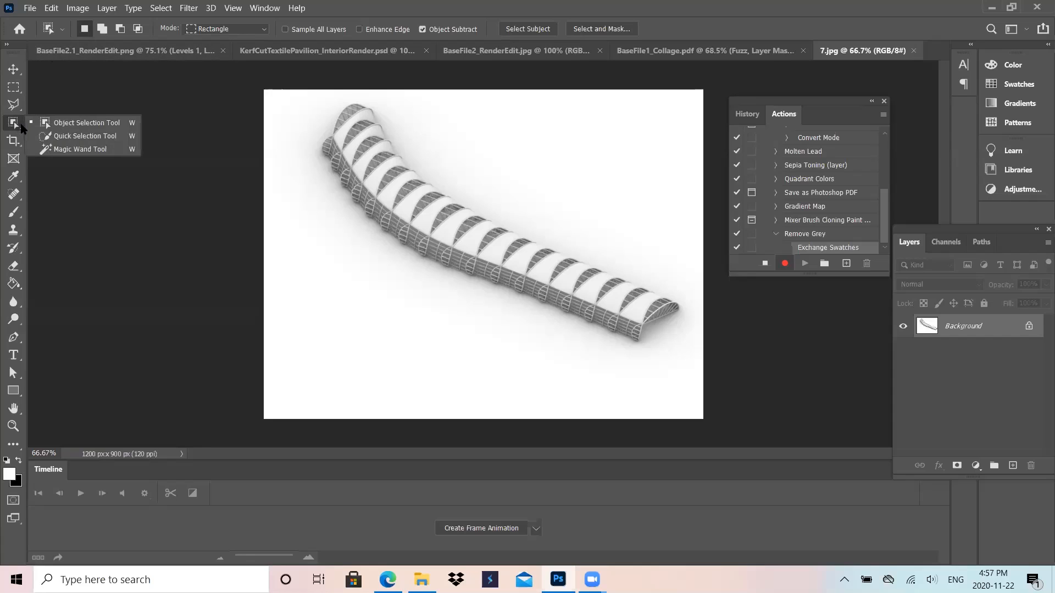
pyautogui.click(53, 147)
pyautogui.click(314, 297)
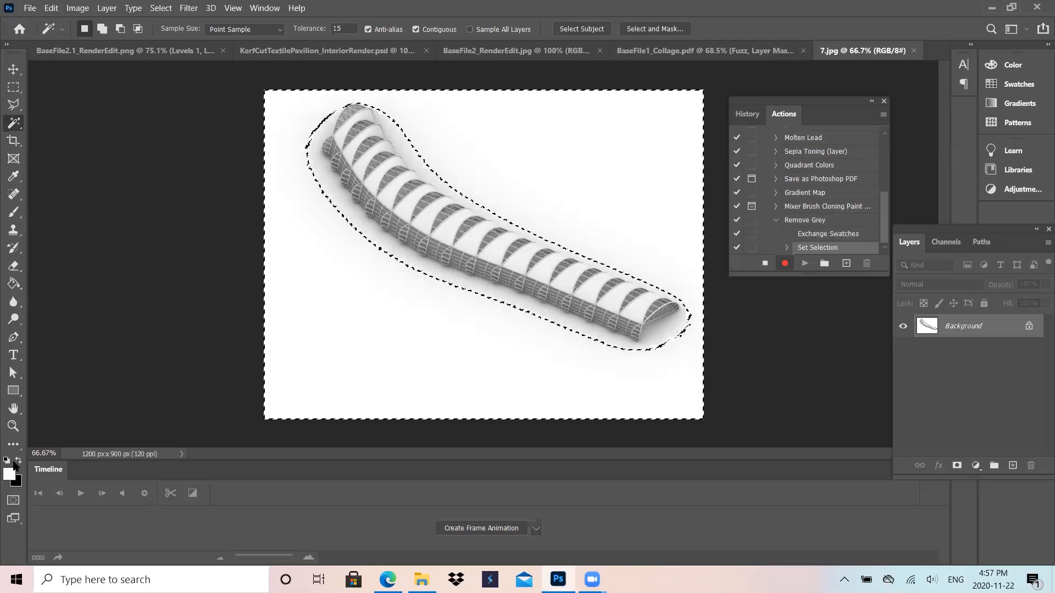
# Step: Swap the foreground colour to black, fill the selected background with it, and deselect
pyautogui.press('x')
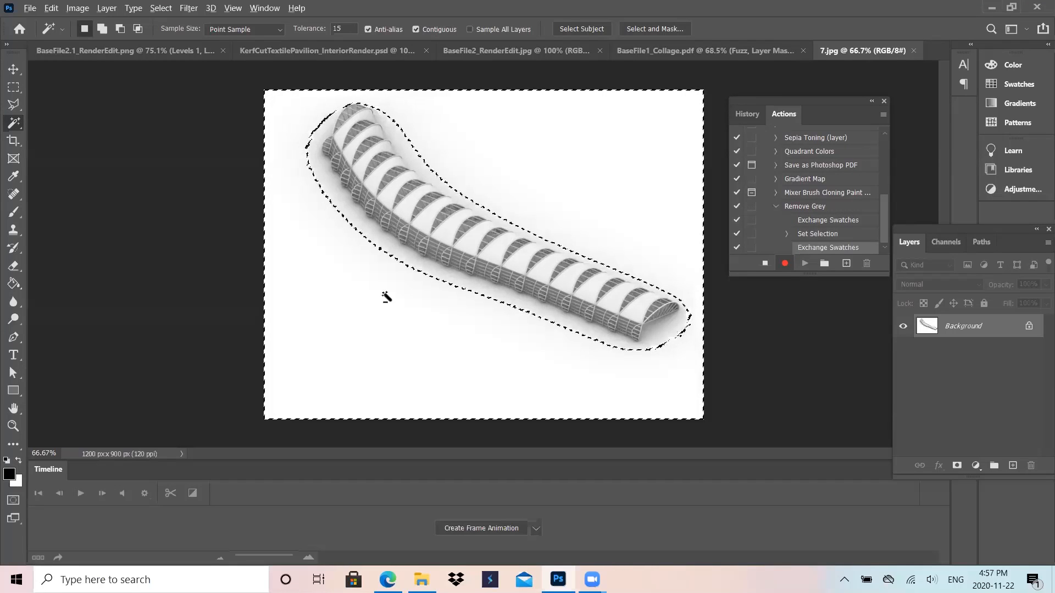
pyautogui.hotkey('alt', 'BackSpace')
pyautogui.hotkey('ctrl', 'd')
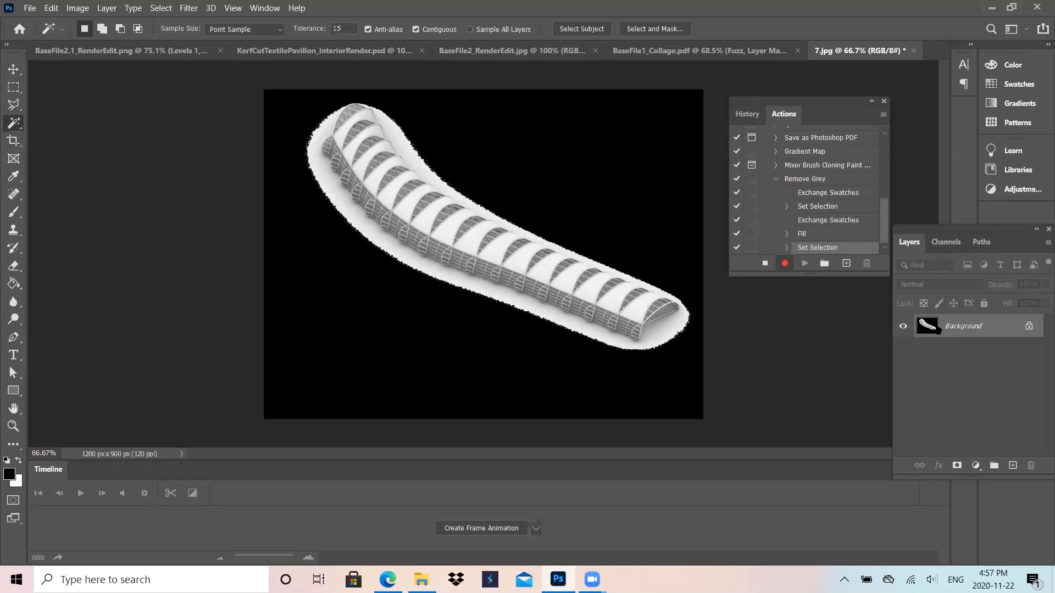
# Step: Try a short Eraser stroke at the structure's lower end, undo it, and stop recording the Remove Grey action
pyautogui.press('e')
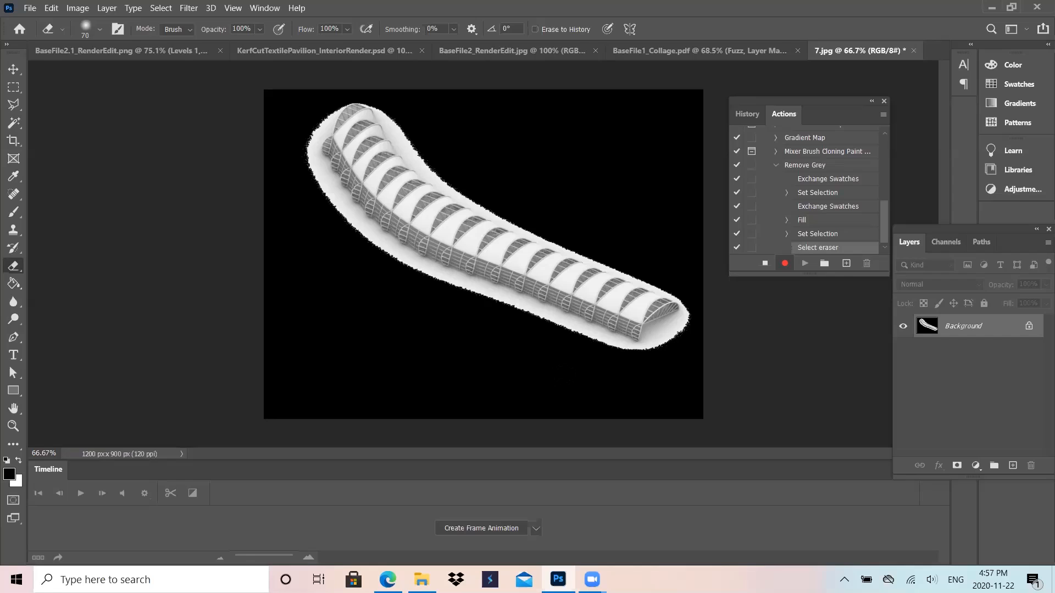
pyautogui.moveTo(636, 344); pyautogui.dragTo(618, 349)
pyautogui.hotkey('ctrl', 'z')
pyautogui.click(765, 264)
# Step: Run a batch of the Remove Grey action with the BaseFile3_BatchEdit - Copy folder in AALD as the source
pyautogui.click(30, 8)
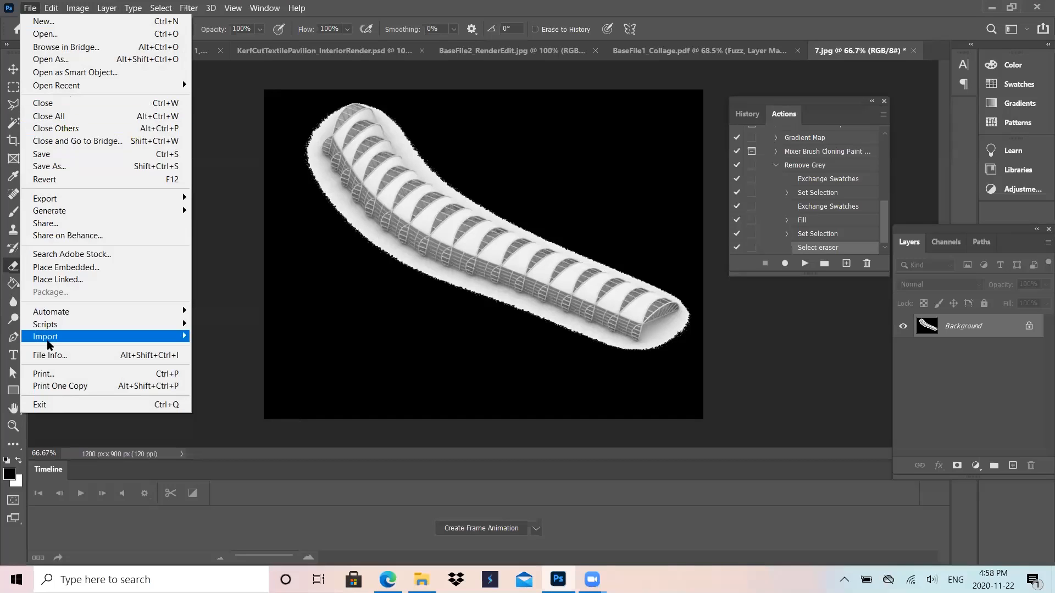
pyautogui.moveTo(67, 316)
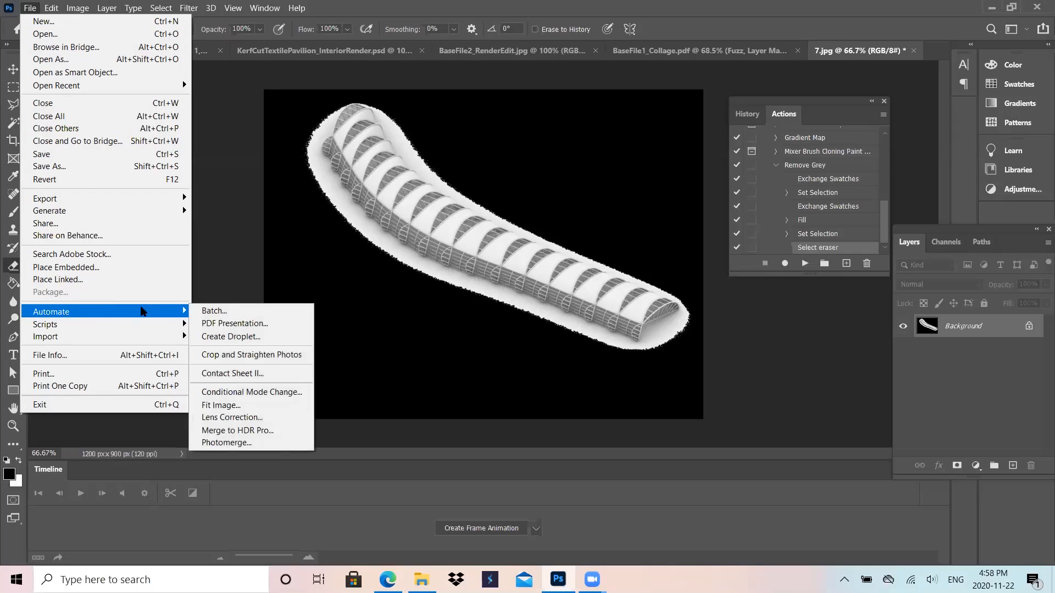
pyautogui.click(209, 311)
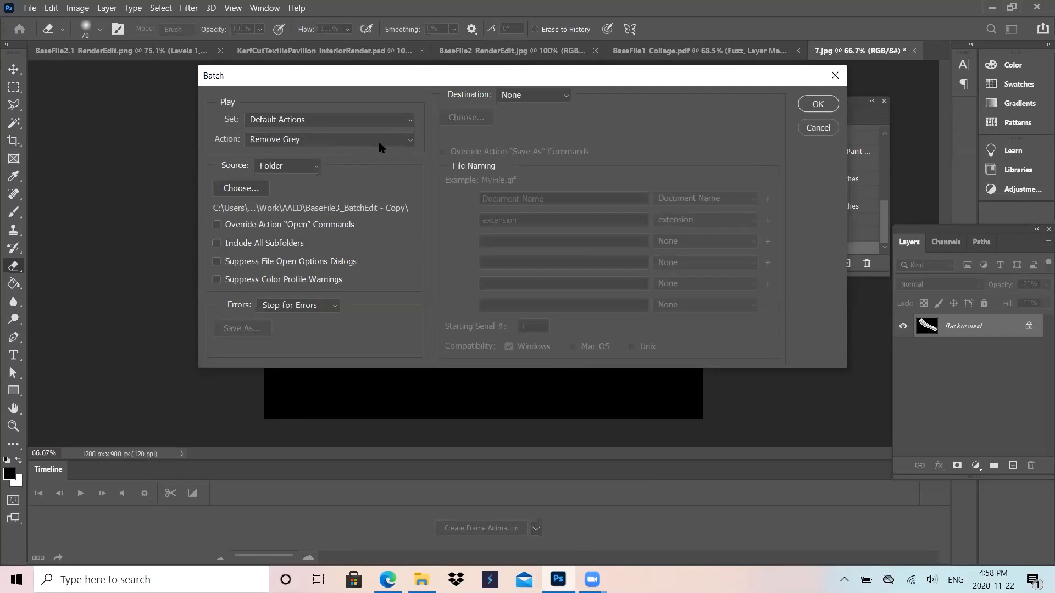
pyautogui.click(295, 171)
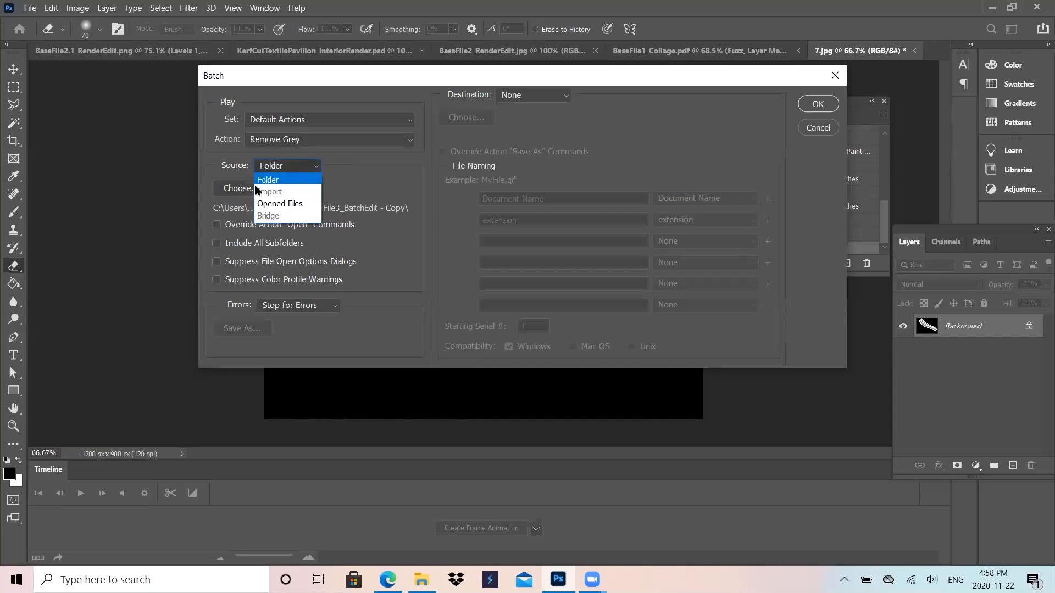
pyautogui.click(293, 180)
pyautogui.click(233, 188)
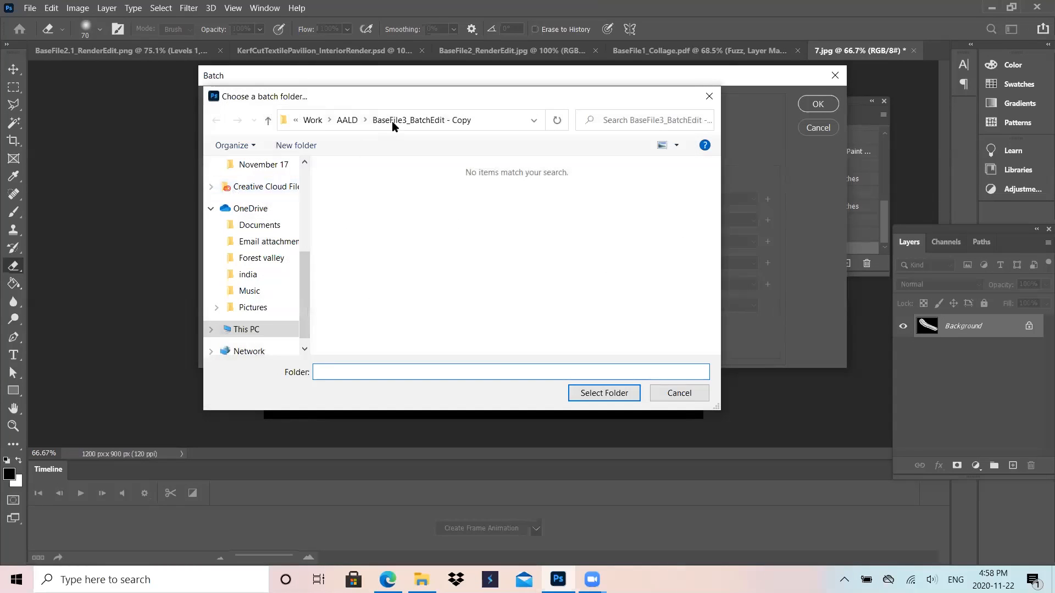
pyautogui.click(346, 121)
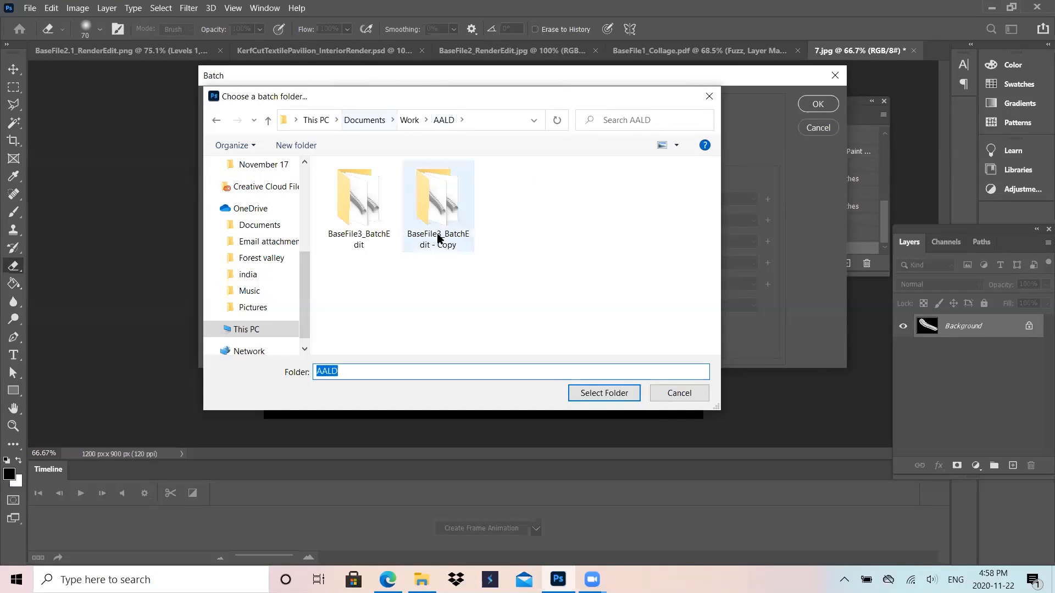
pyautogui.click(449, 238)
pyautogui.click(634, 394)
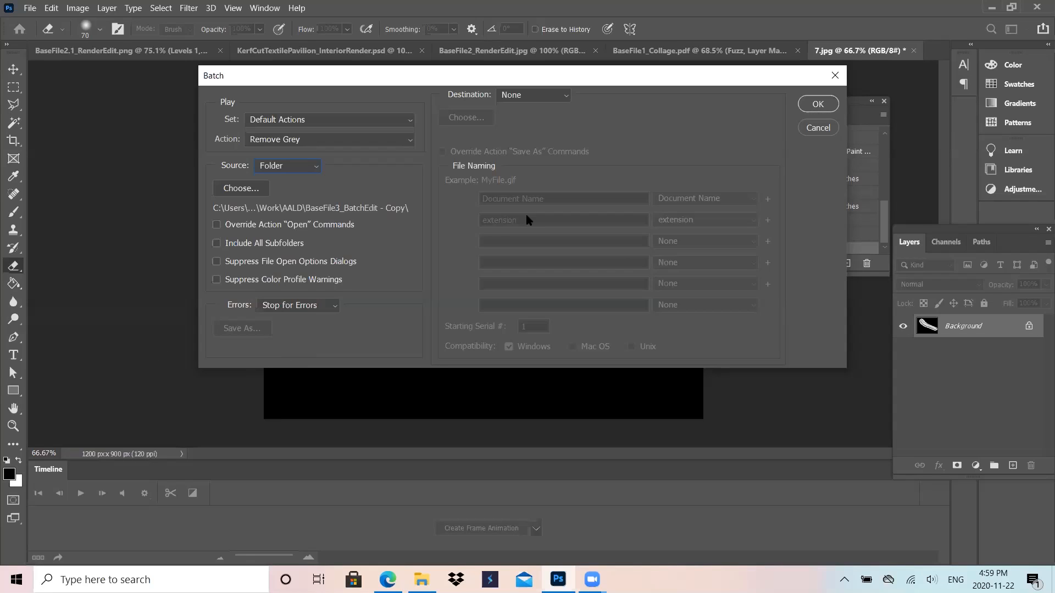
pyautogui.click(818, 104)
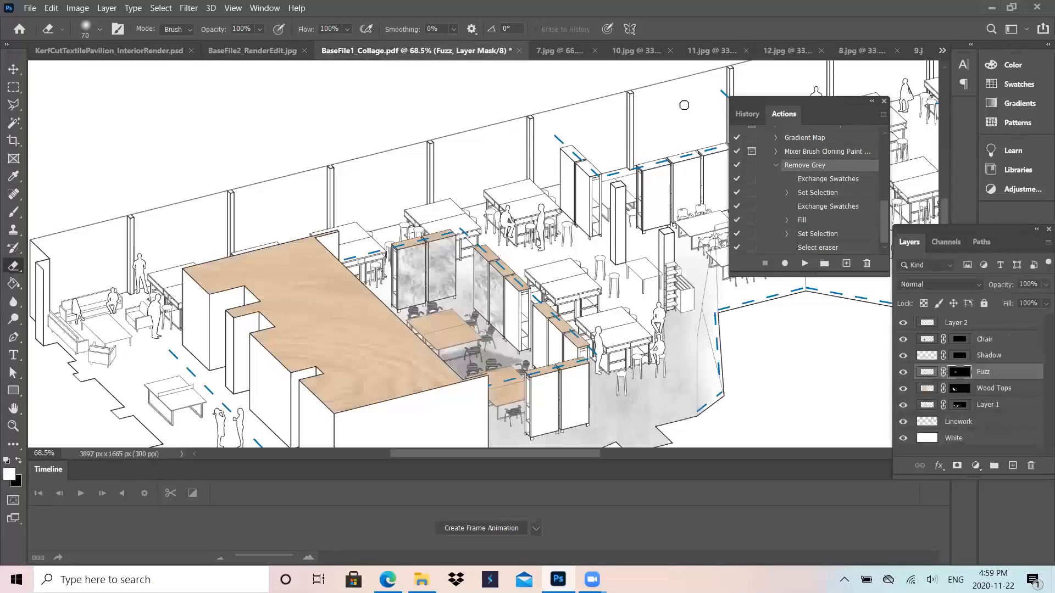
# Step: Switch back to image 7 and check the whole picture after the batch run
pyautogui.click(560, 52)
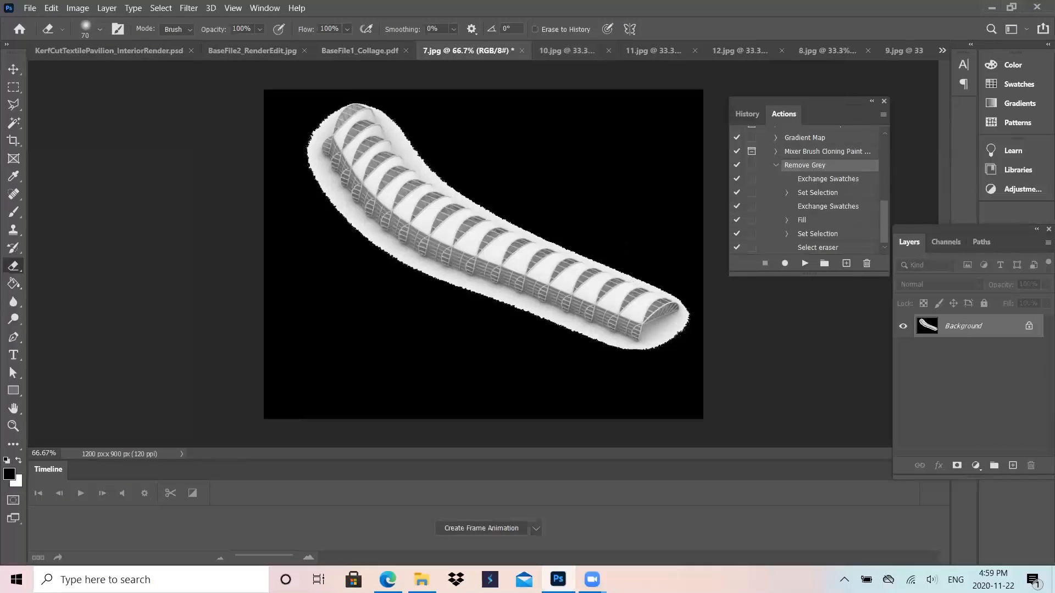
pyautogui.scroll(-3, 588, 266)
pyautogui.scroll(2, 483, 254)
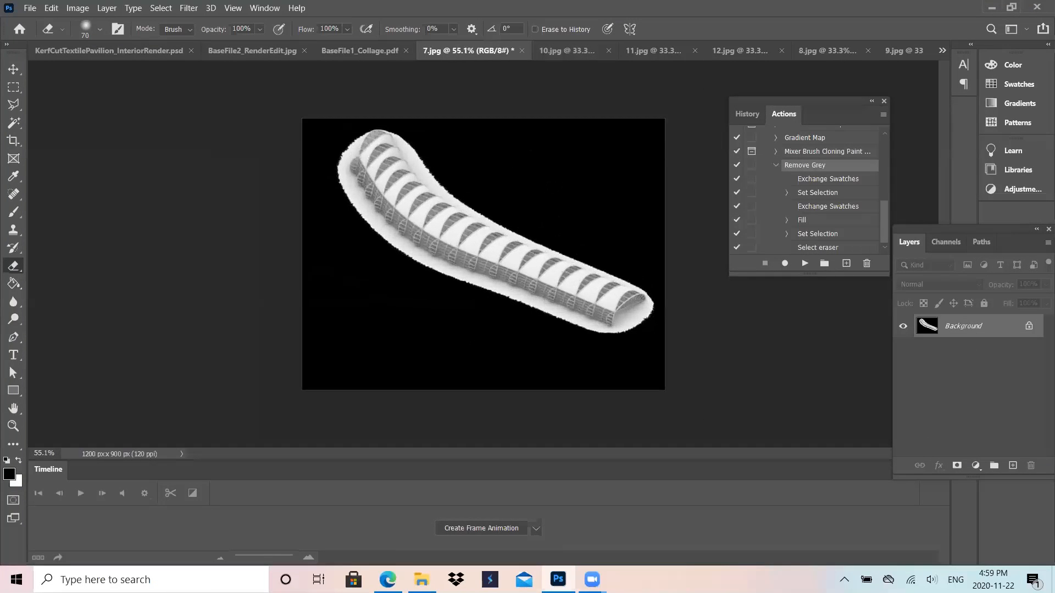
# Step: Review the actions available for batch processing and close the Batch settings without running anything
pyautogui.click(30, 8)
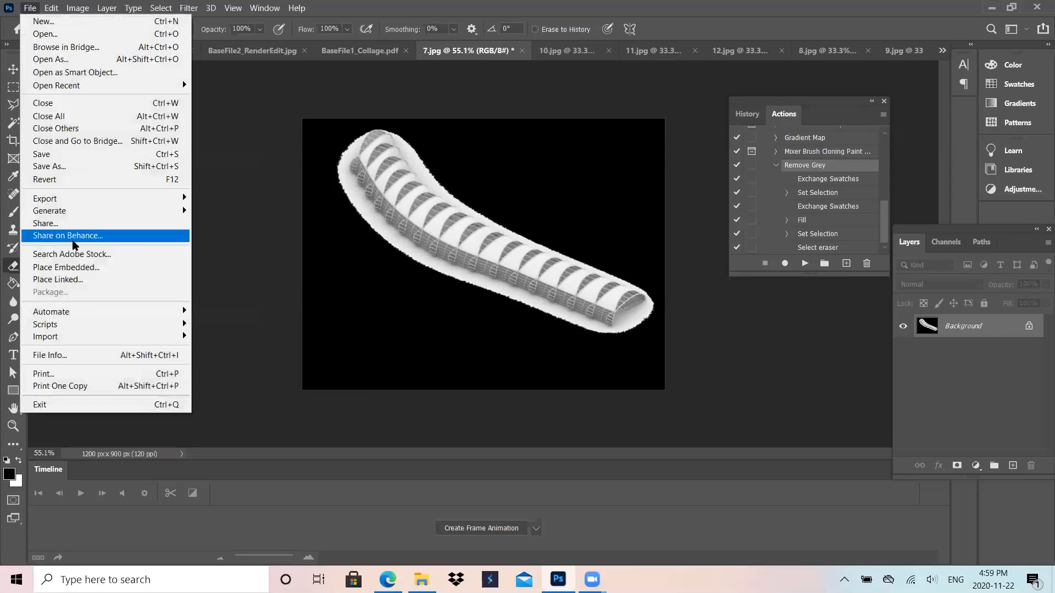
pyautogui.moveTo(57, 314)
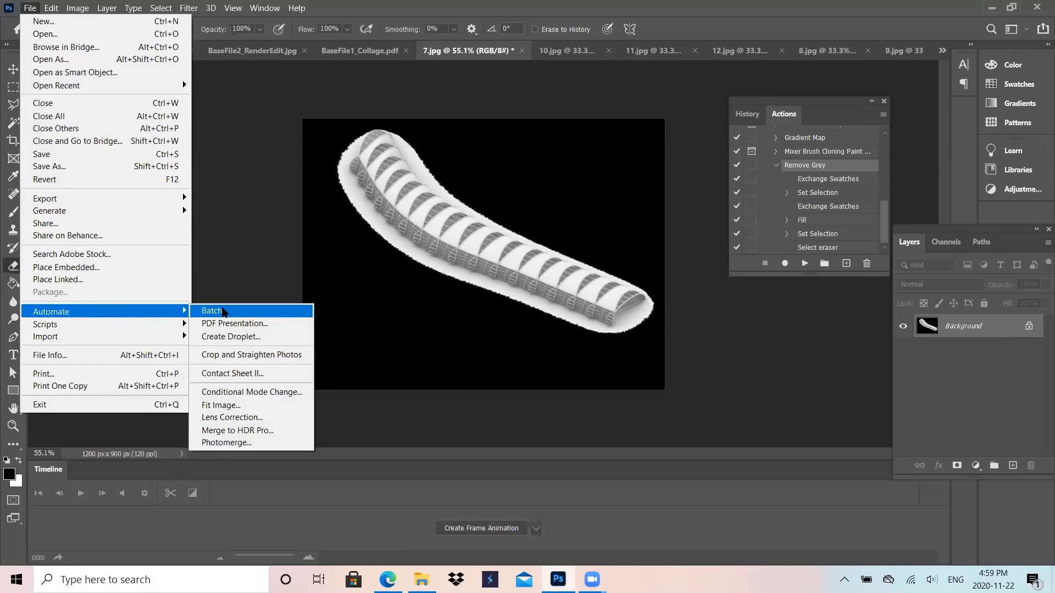
pyautogui.click(223, 311)
pyautogui.click(330, 139)
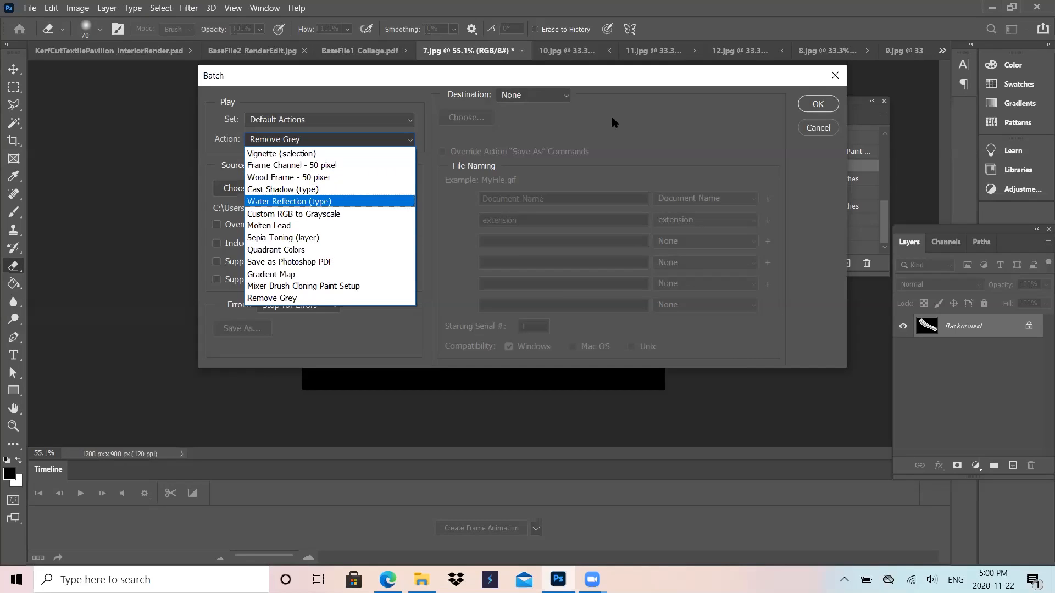
pyautogui.click(826, 128)
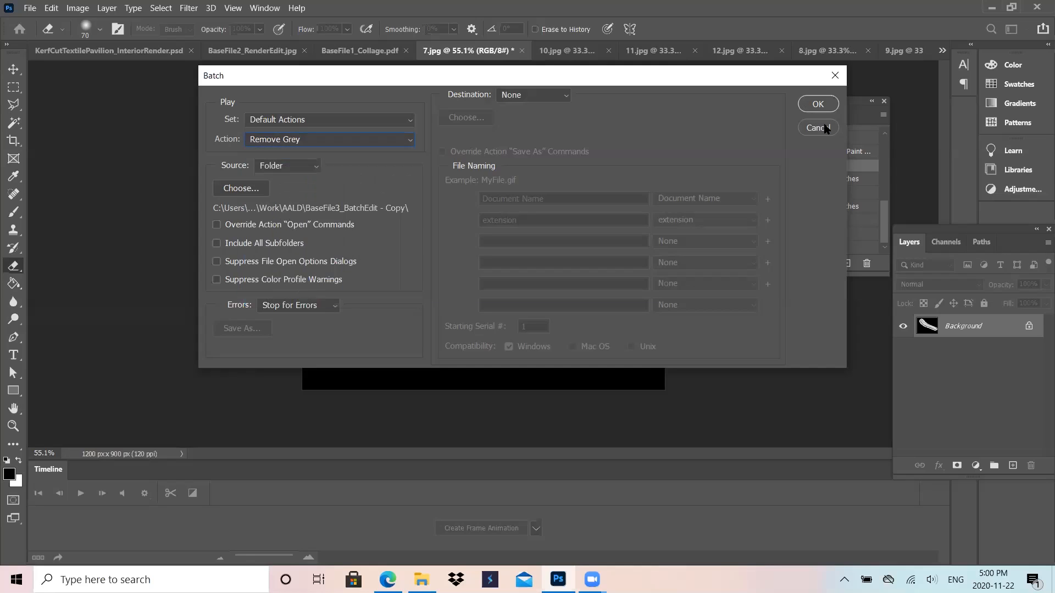
pyautogui.click(823, 129)
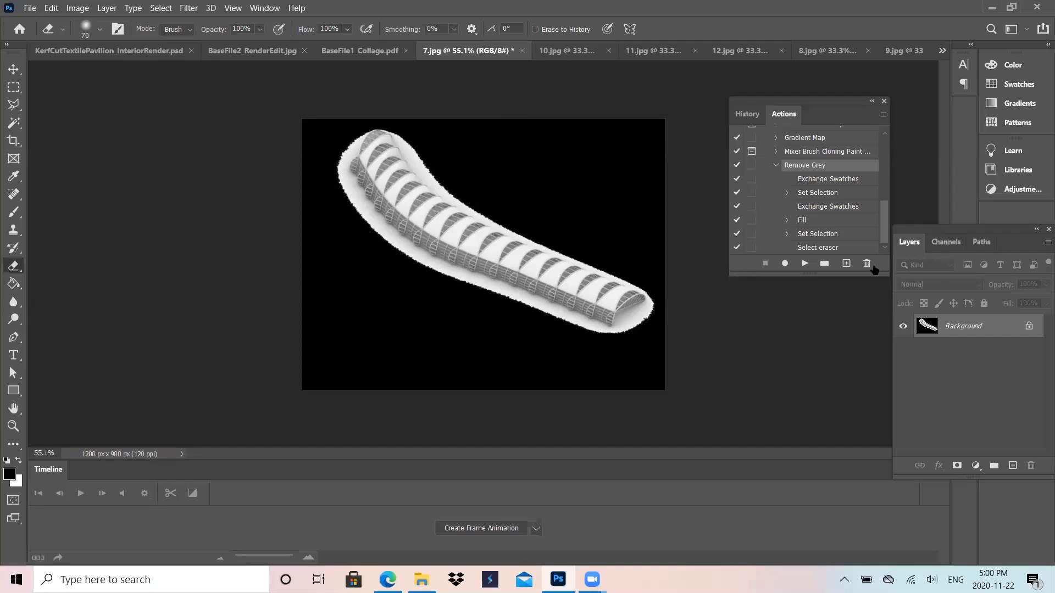
# Step: Create a new action named Ajust Levels in the Default Actions set and start recording it
pyautogui.click(845, 264)
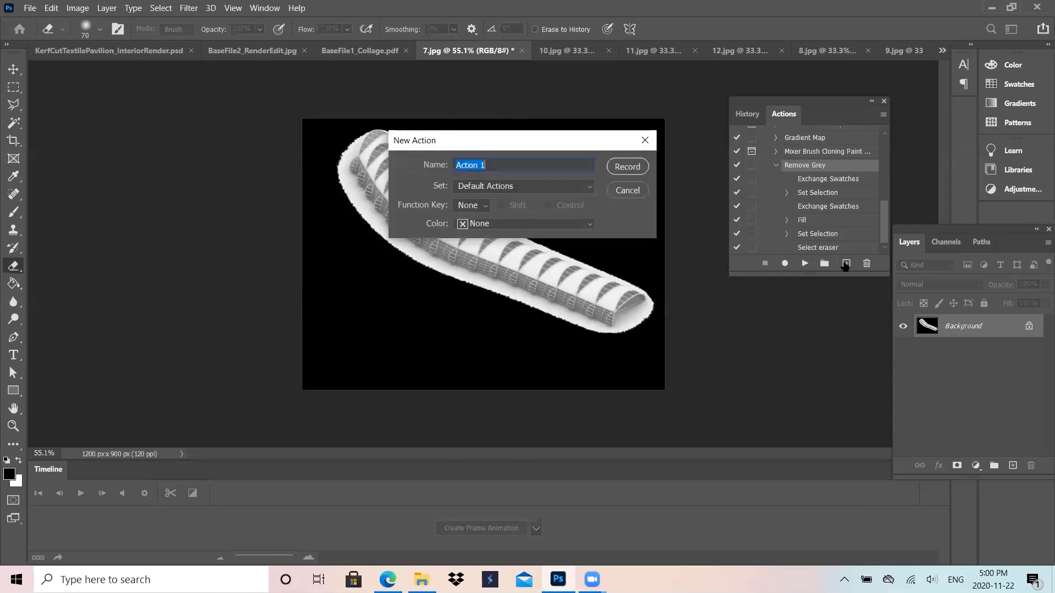
pyautogui.write('Levels')
pyautogui.press('Return')
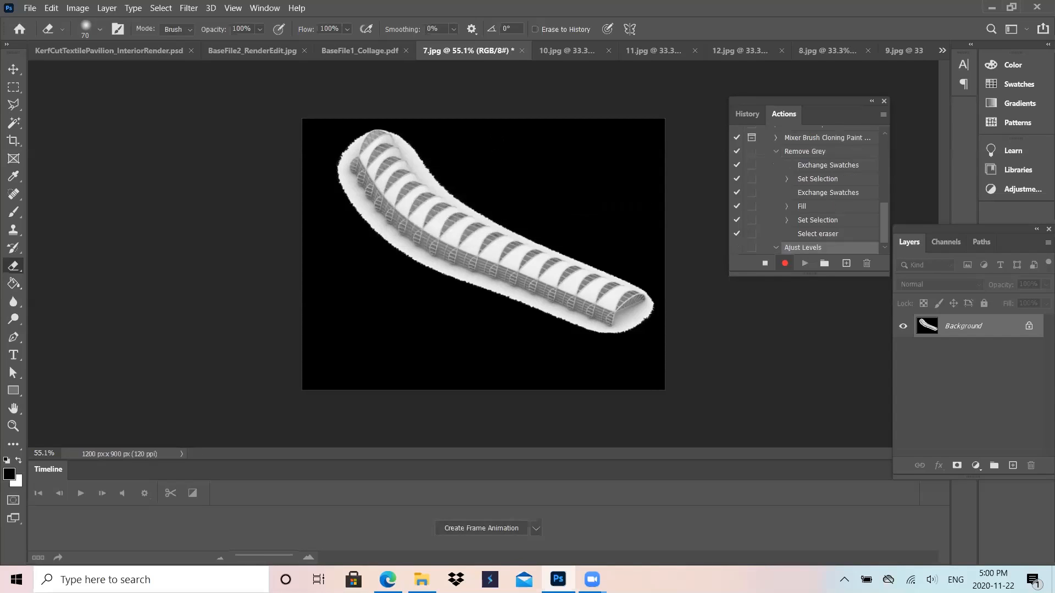
# Step: Record a Levels adjustment on image 7 with midtone input 0.7 and white input 226, and stop recording the Ajust Levels action
pyautogui.click(85, 10)
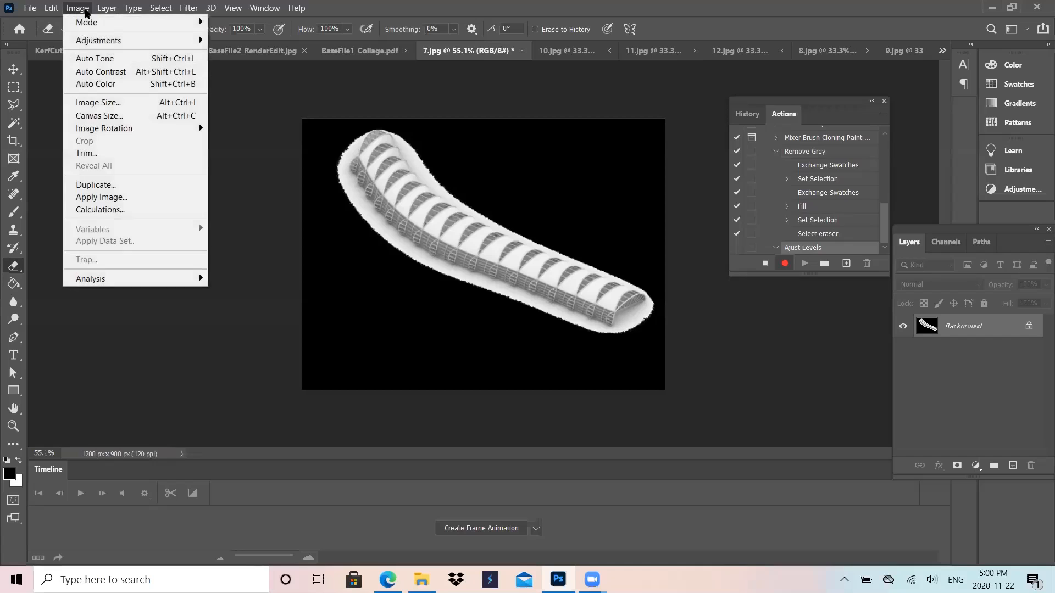
pyautogui.moveTo(112, 42)
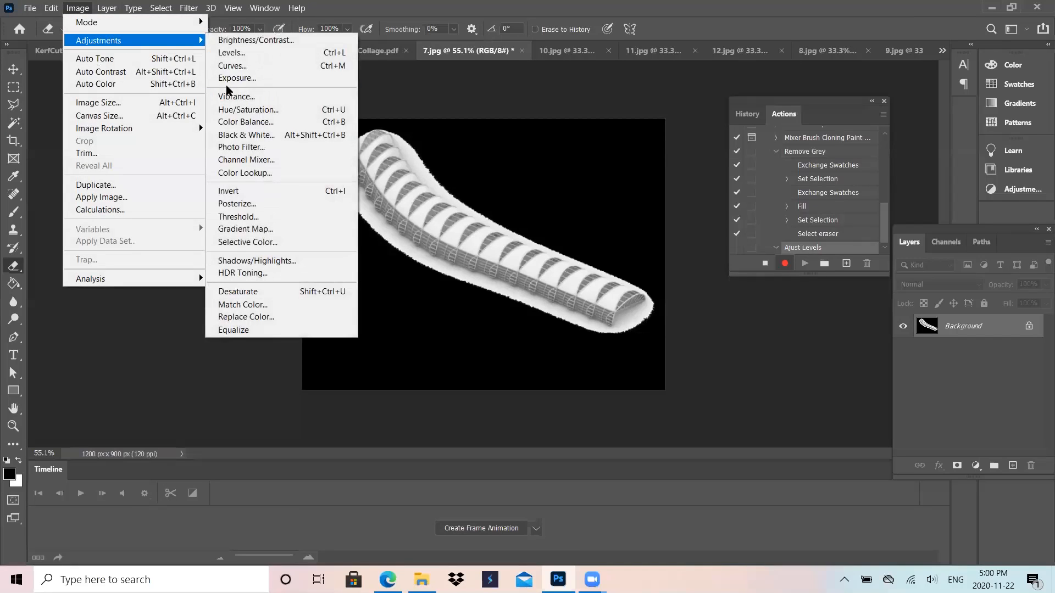
pyautogui.click(237, 55)
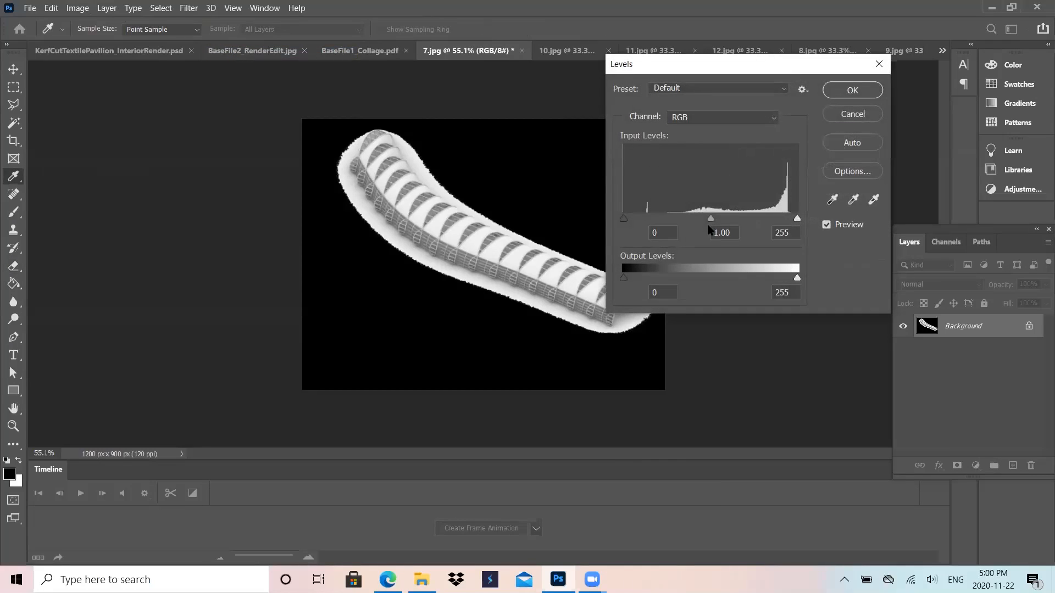
pyautogui.moveTo(710, 220); pyautogui.dragTo(778, 222)
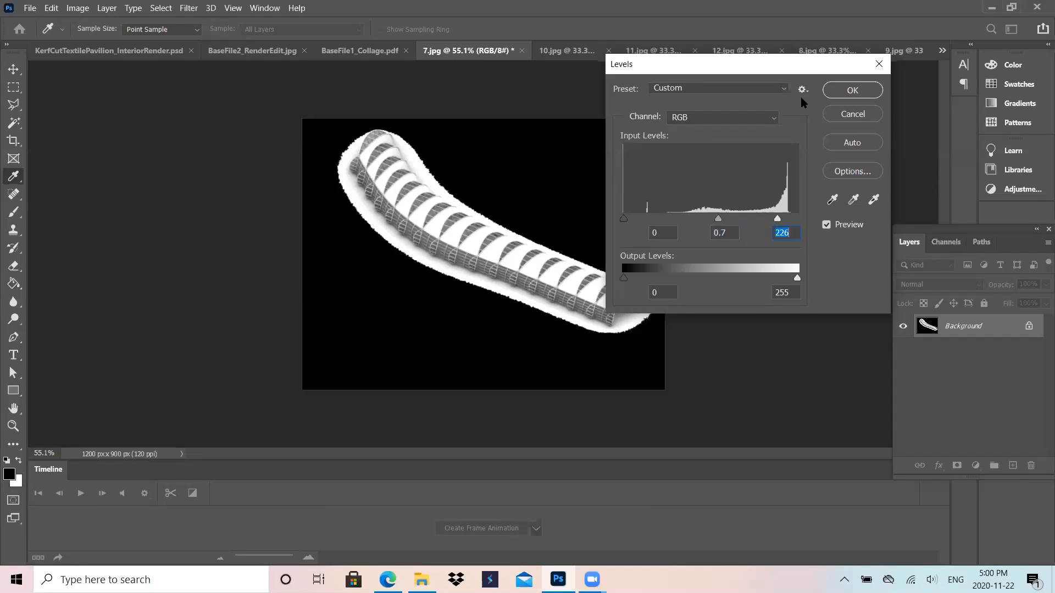
pyautogui.press('Return')
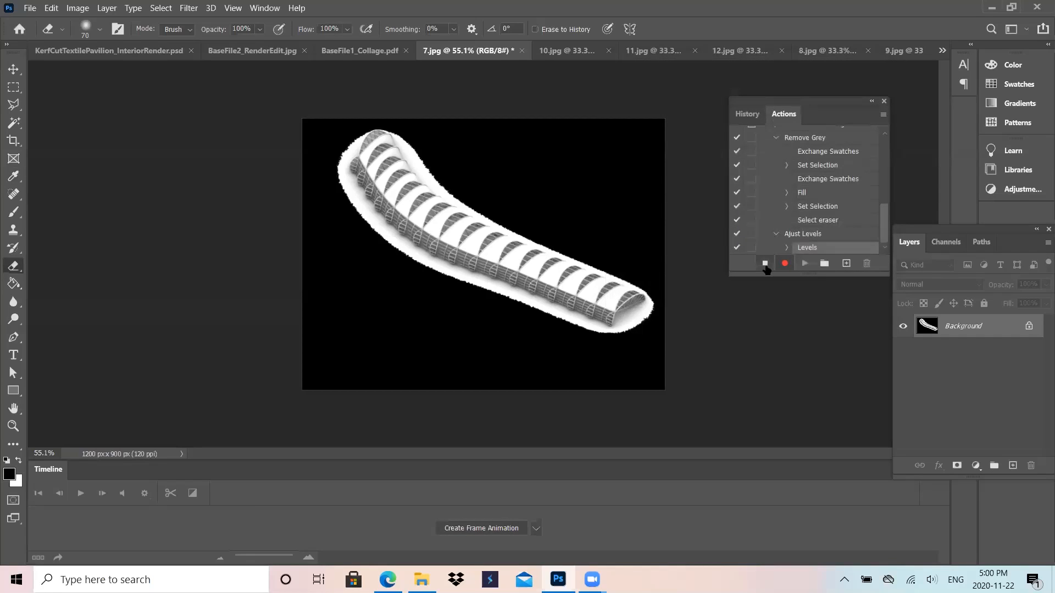
pyautogui.click(764, 265)
pyautogui.click(30, 8)
pyautogui.moveTo(51, 7)
pyautogui.click(609, 51)
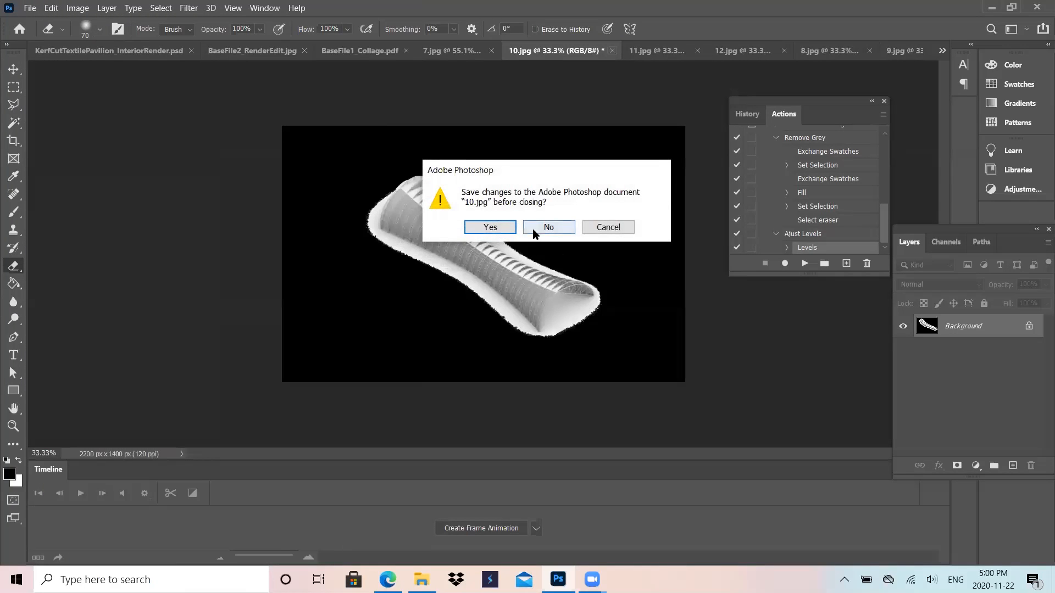
pyautogui.click(592, 227)
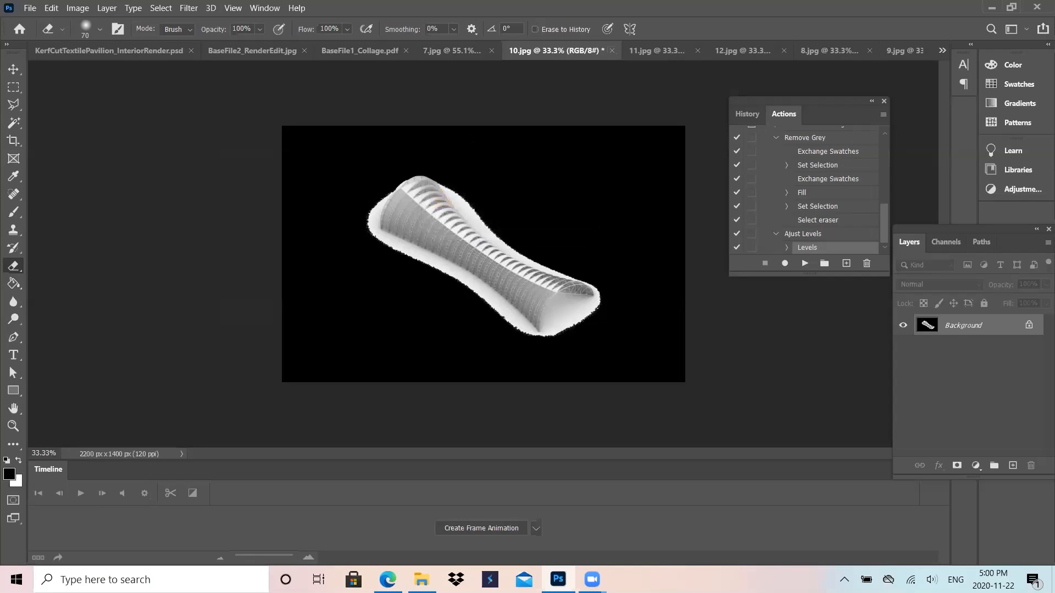
pyautogui.click(452, 51)
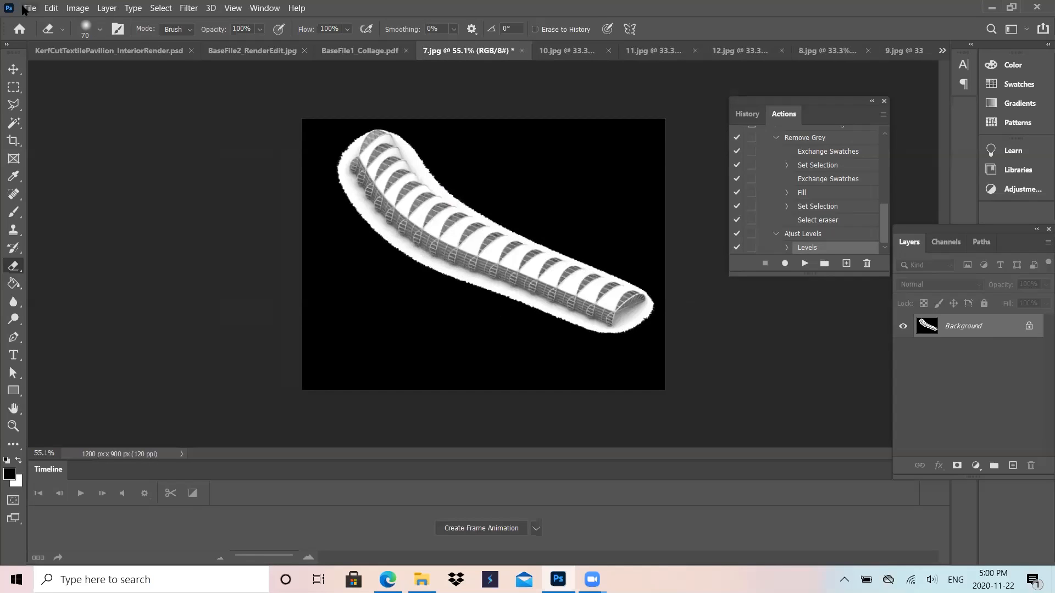
# Step: Run a batch of the Ajust Levels action on the BaseFile3_BatchEdit - Copy folder with destination None and Stop for Errors
pyautogui.click(24, 10)
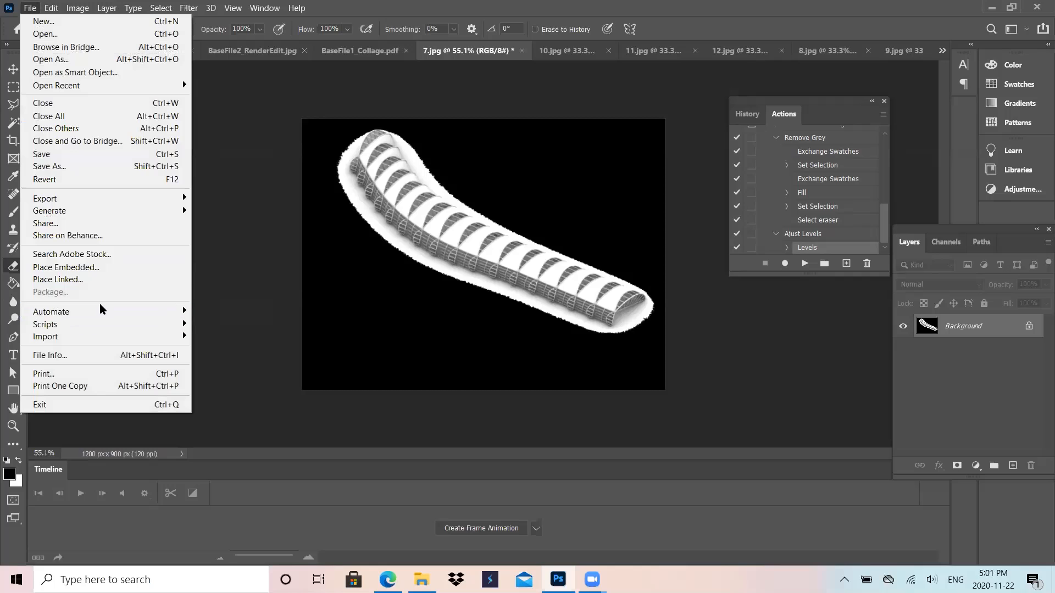
pyautogui.moveTo(116, 311)
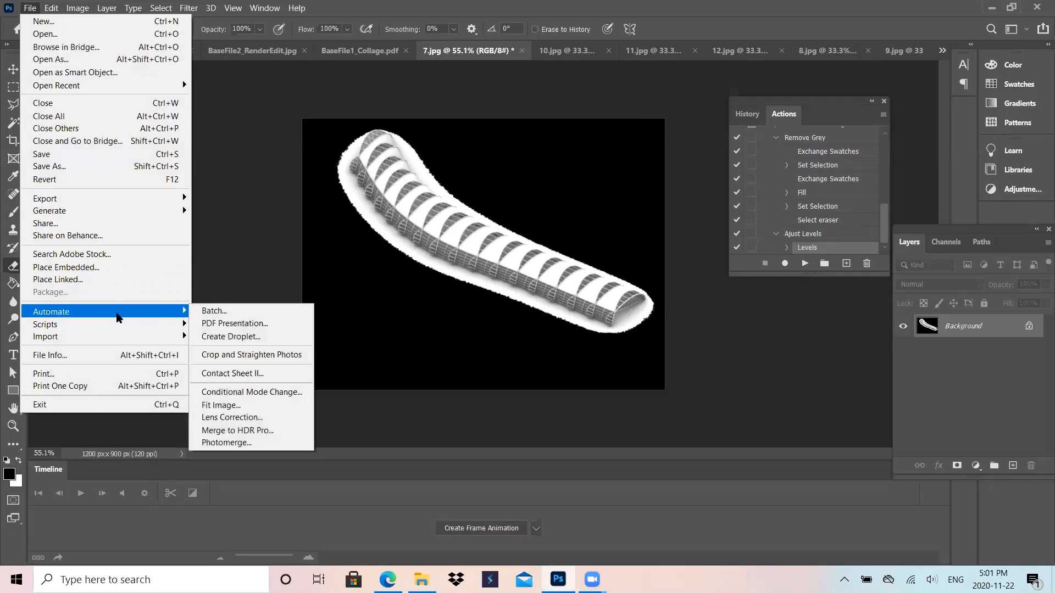
pyautogui.click(205, 311)
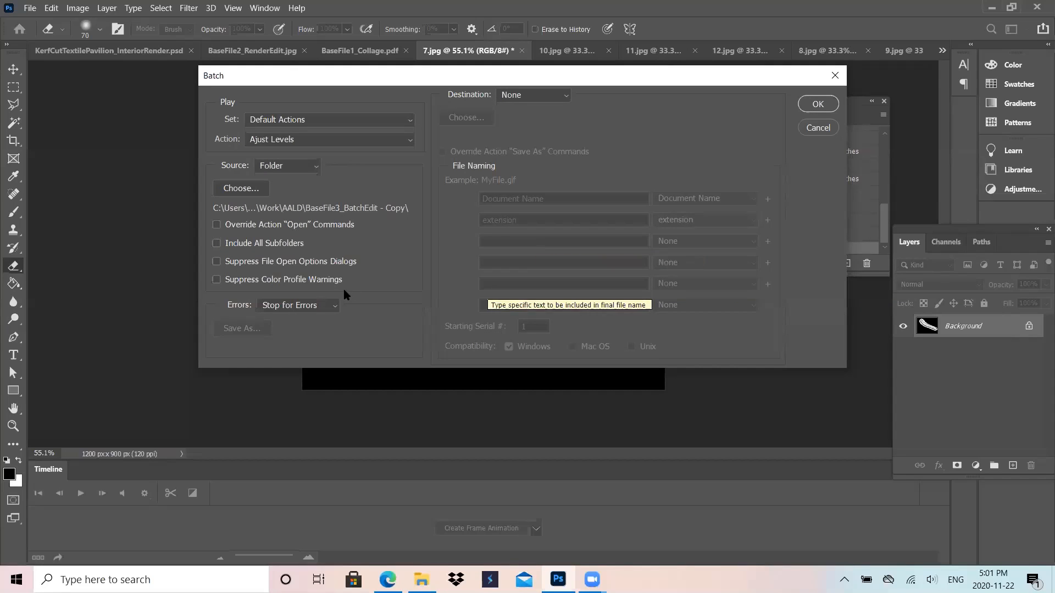
pyautogui.click(334, 305)
pyautogui.click(336, 306)
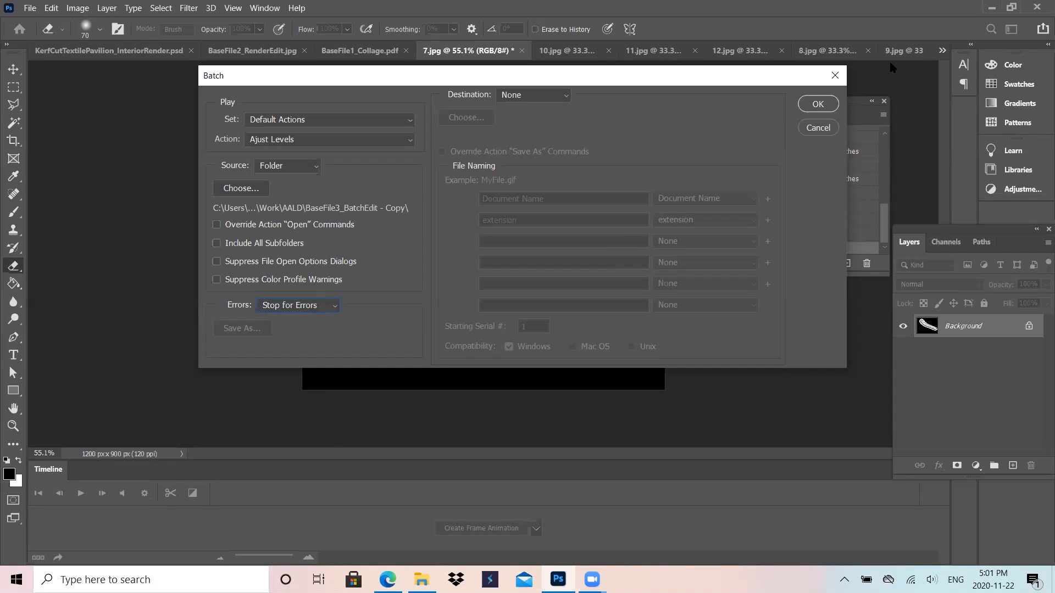
pyautogui.click(806, 105)
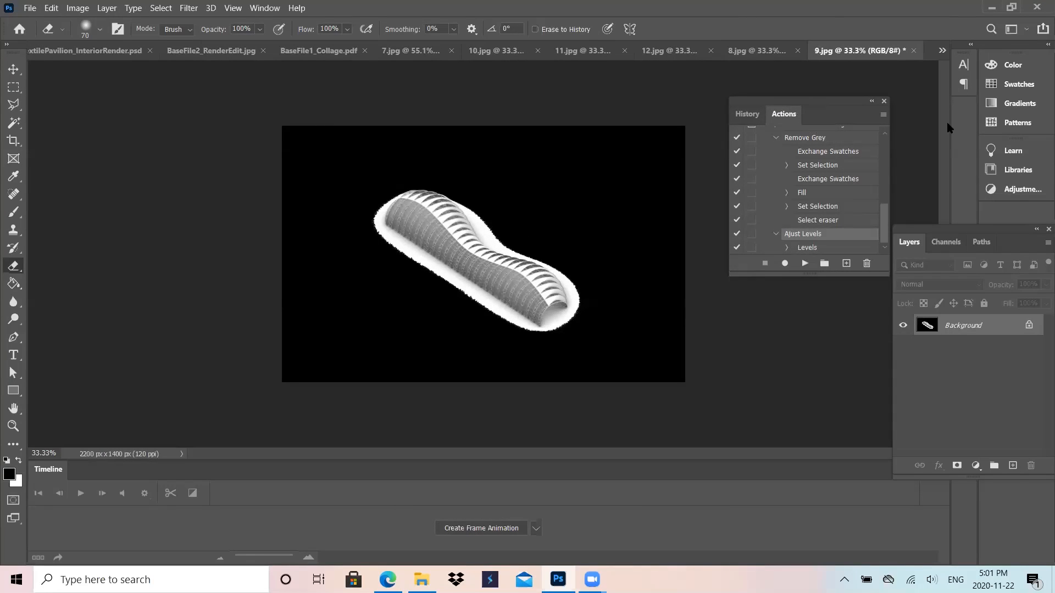
# Step: Go through the open renders from image 9 back to image 7 and check the batch levels adjustment on each
pyautogui.hotkey('ctrl', 'shift', 'Tab')
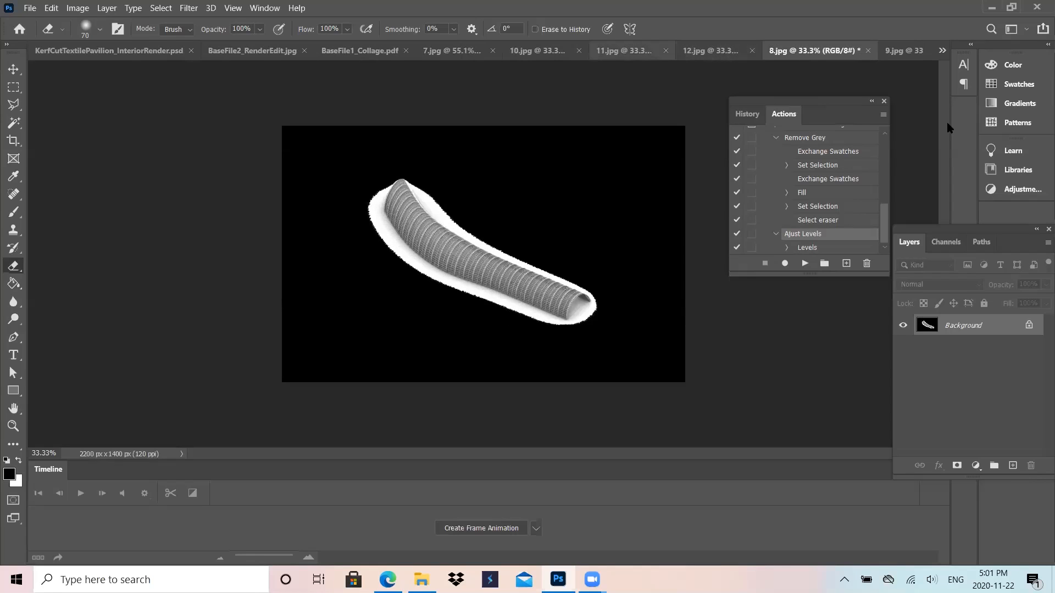
pyautogui.hotkey('ctrl', 'shift', 'Tab')
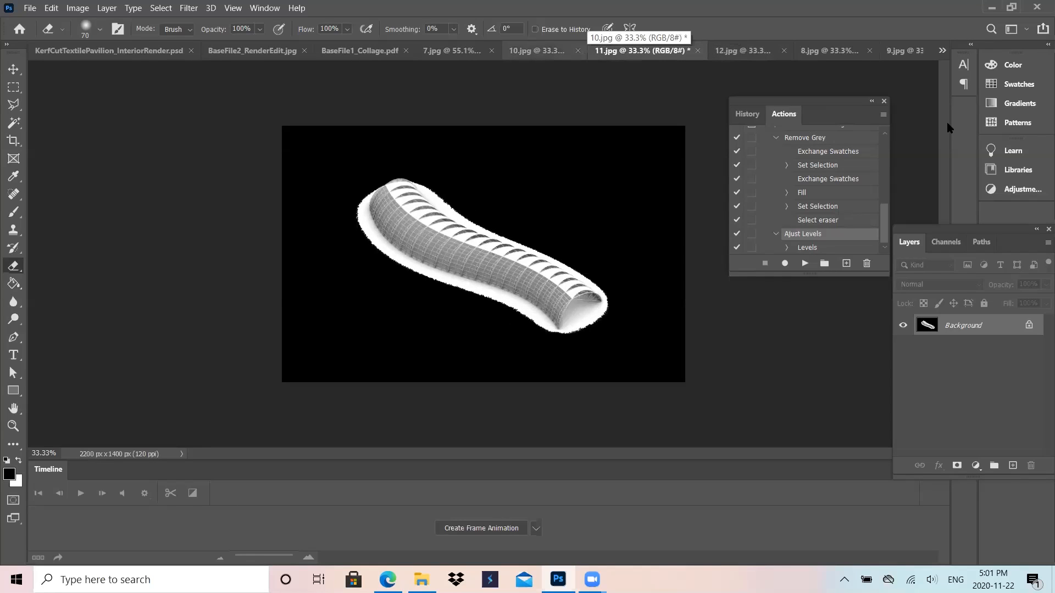
pyautogui.hotkey('ctrl', 'shift', 'Tab')
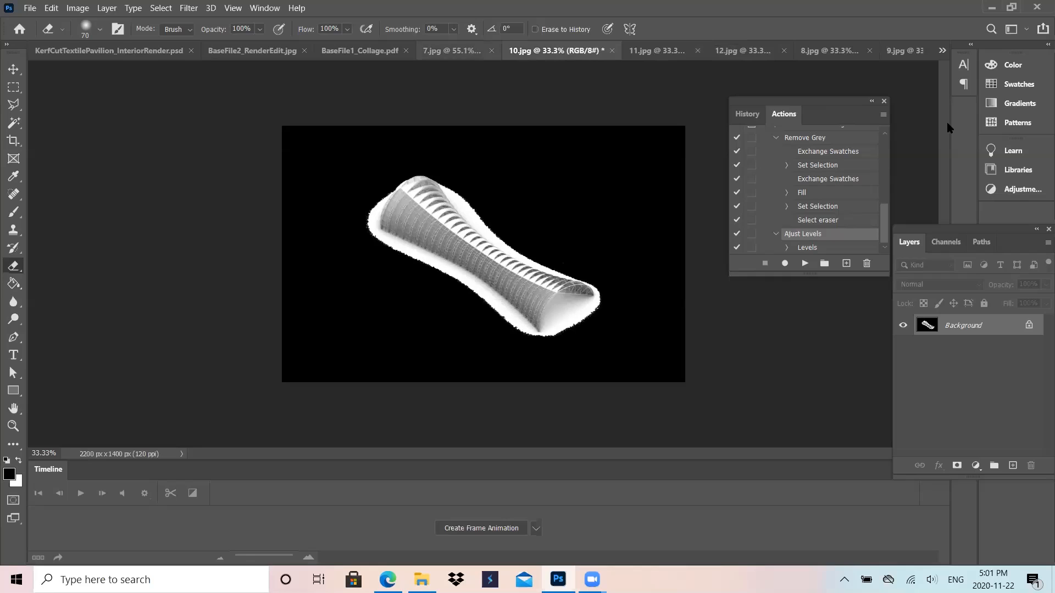
pyautogui.hotkey('ctrl', 'shift', 'Tab')
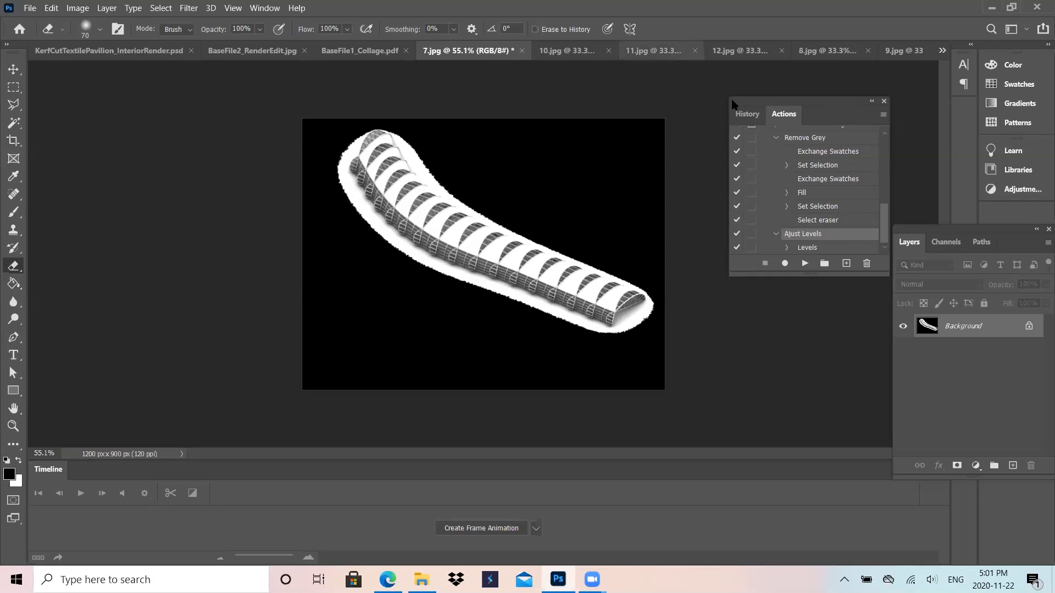
pyautogui.hotkey('ctrl', 'Tab')
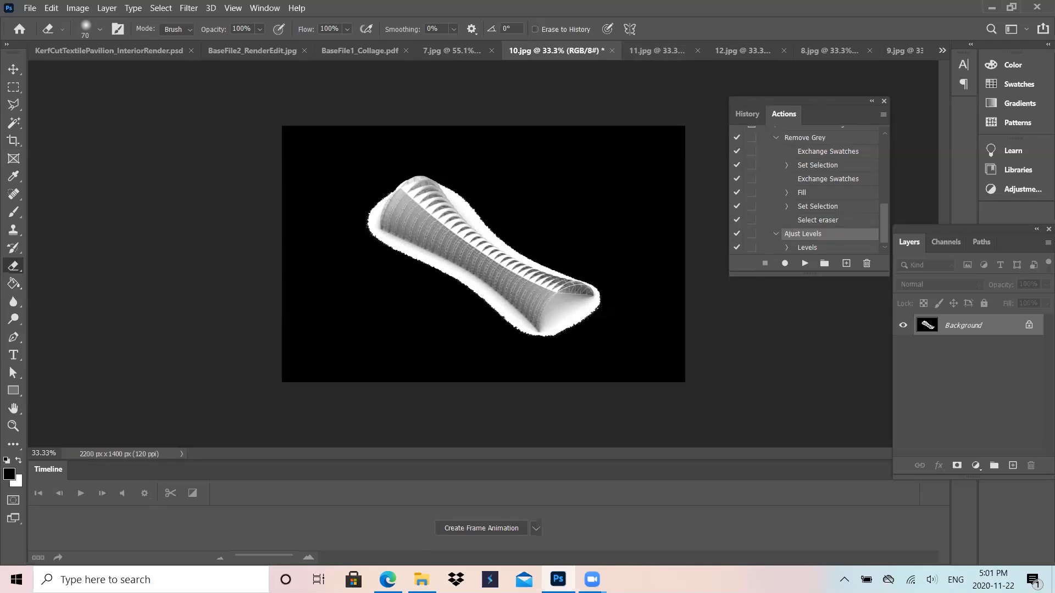
pyautogui.moveTo(421, 579)
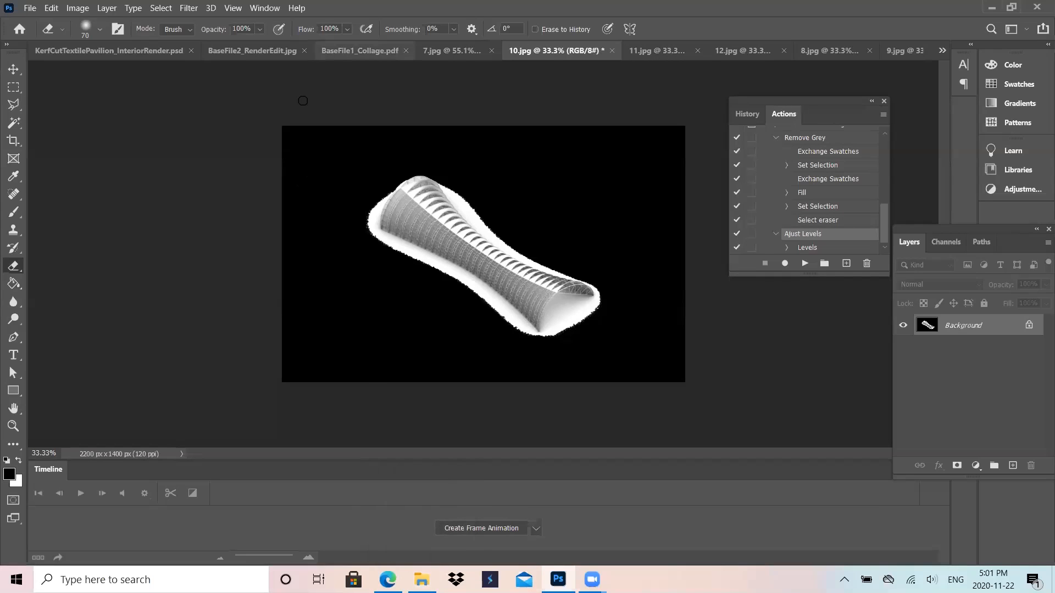
# Step: Copy the whole of image 7 and paste it into a new 1200 by 900 px document
pyautogui.click(451, 51)
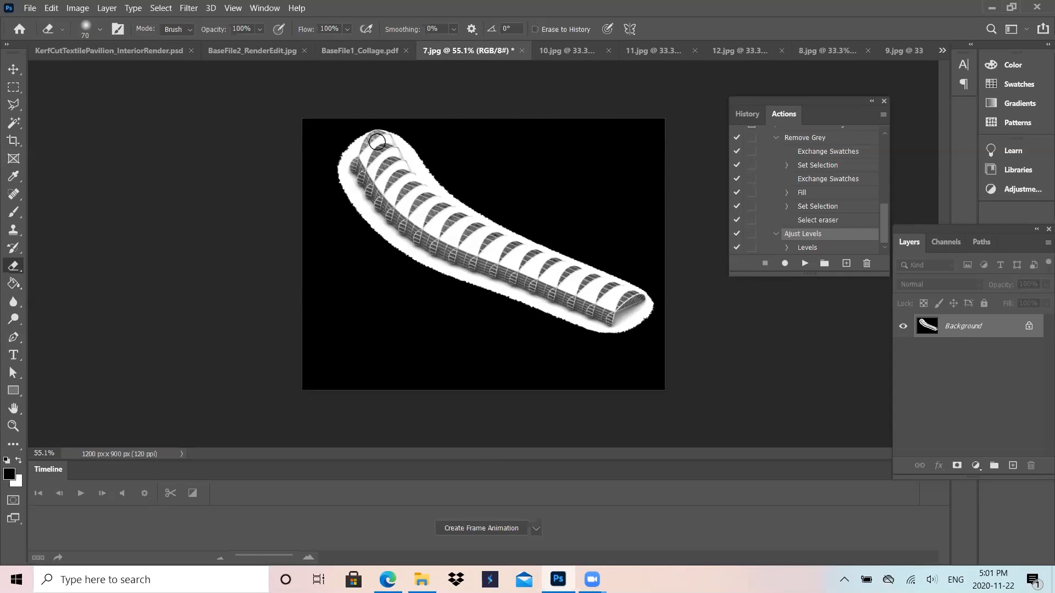
pyautogui.hotkey('ctrl', 'a')
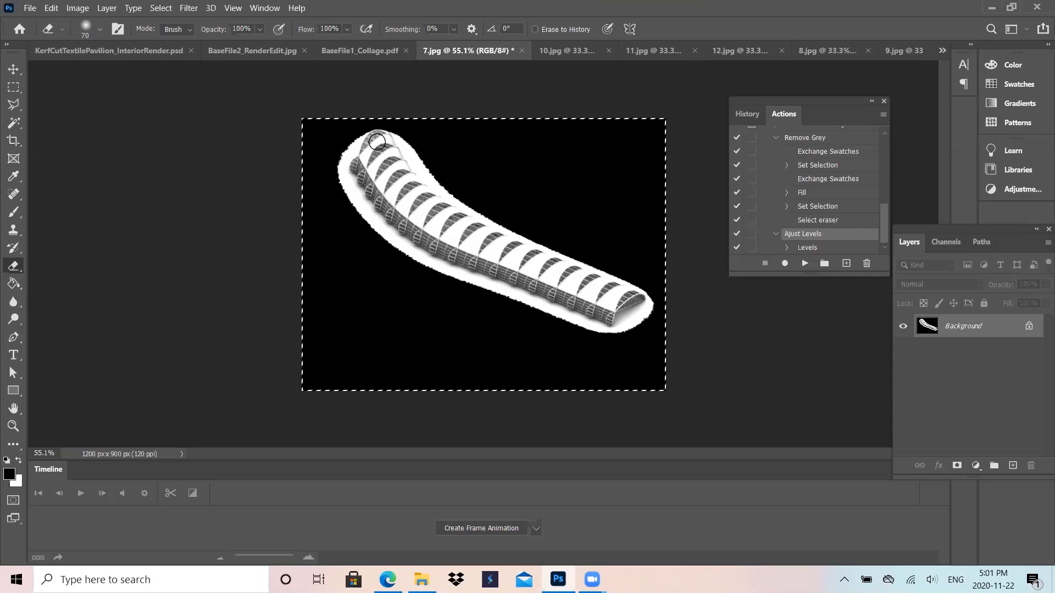
pyautogui.click(29, 9)
pyautogui.click(48, 22)
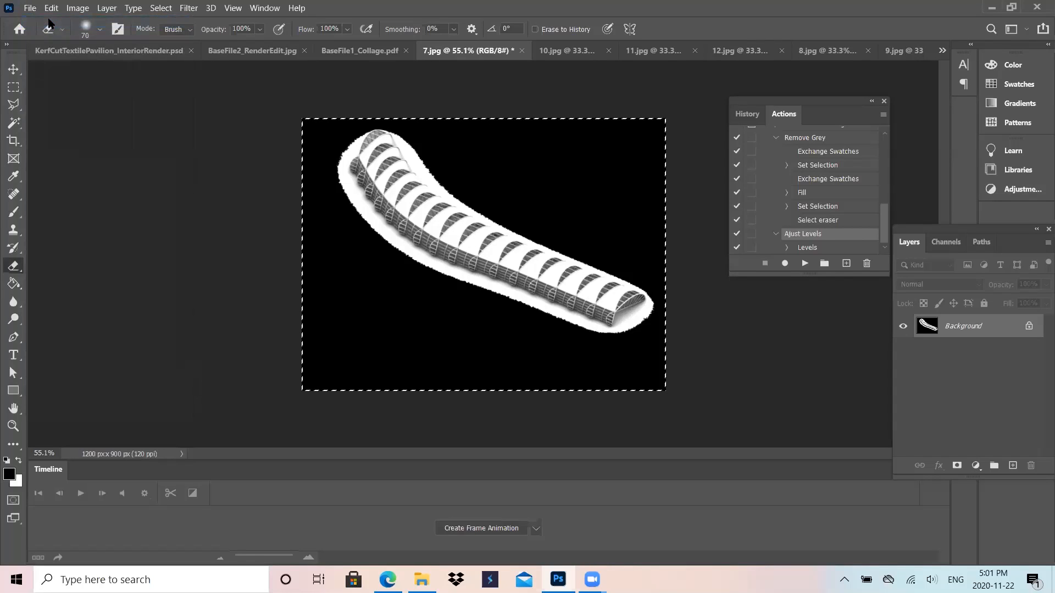
pyautogui.press('Return')
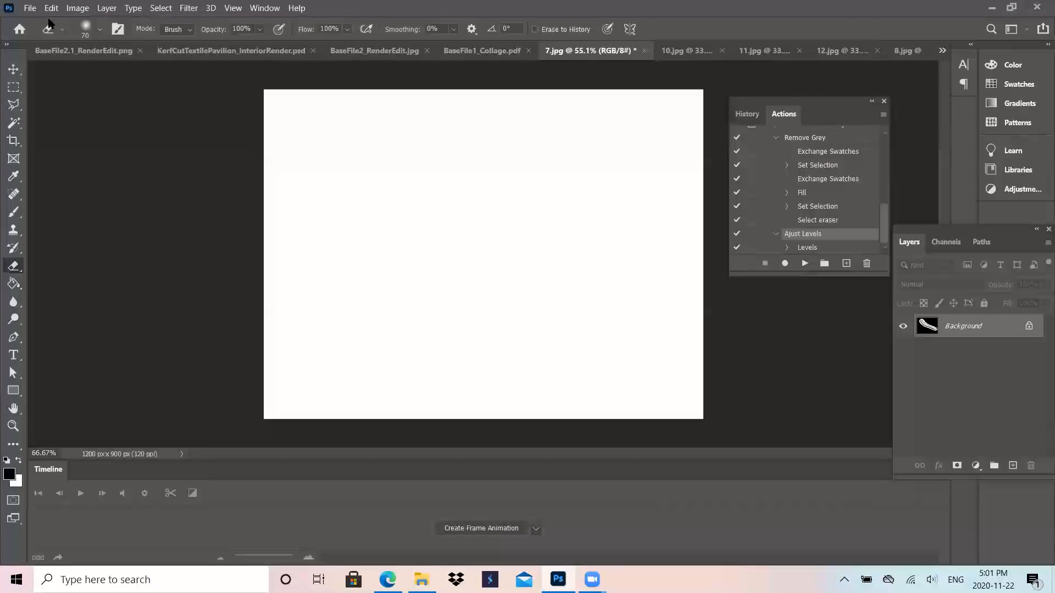
pyautogui.hotkey('ctrl', 'v')
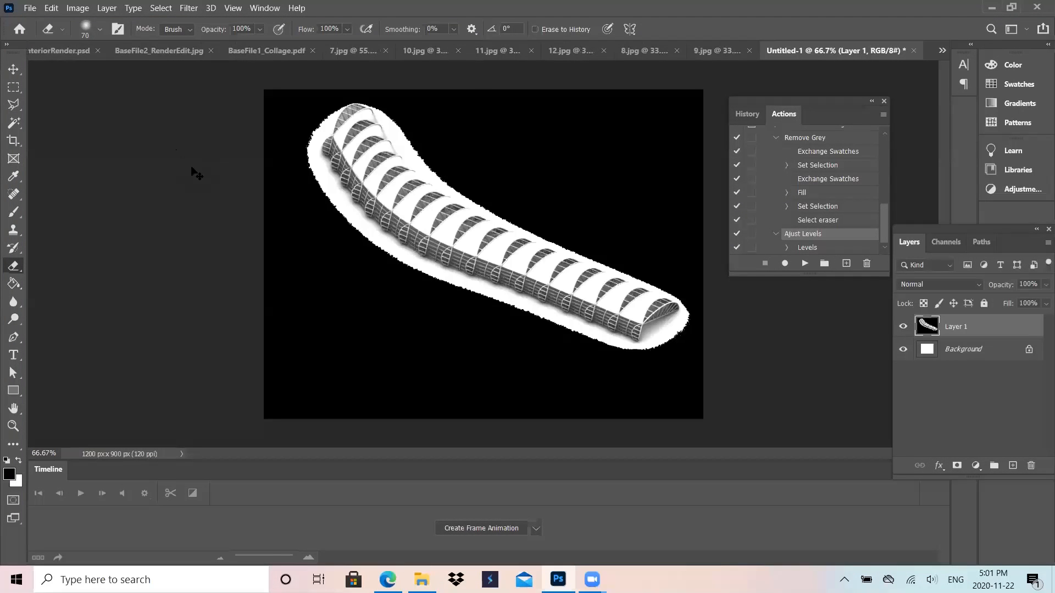
# Step: Scale the pasted render down to a small tile in the canvas's upper-left corner and return to image 7
pyautogui.hotkey('ctrl', 't')
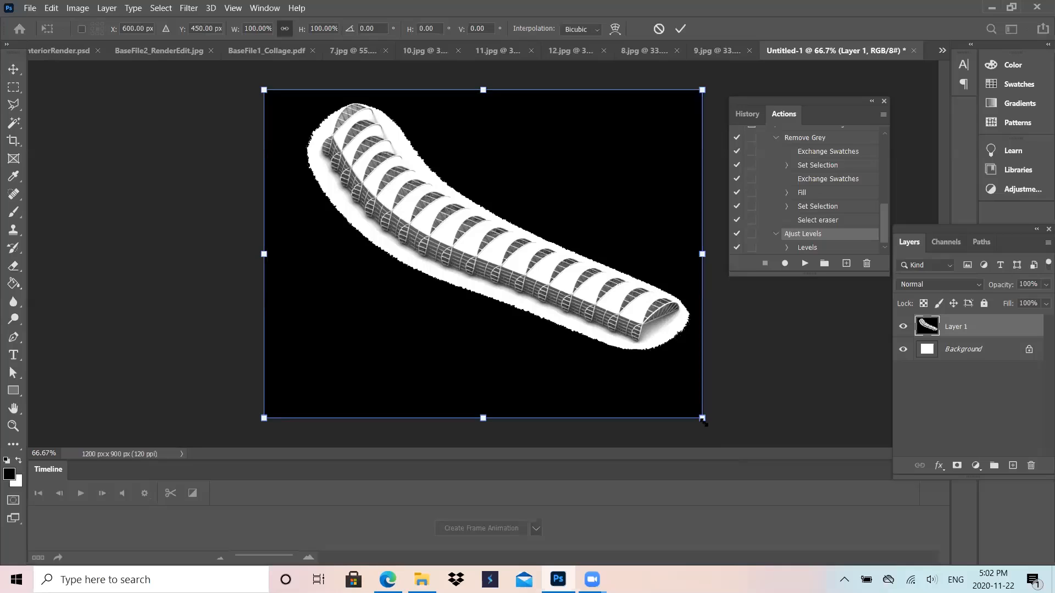
pyautogui.moveTo(703, 420); pyautogui.dragTo(354, 181)
pyautogui.click(361, 51)
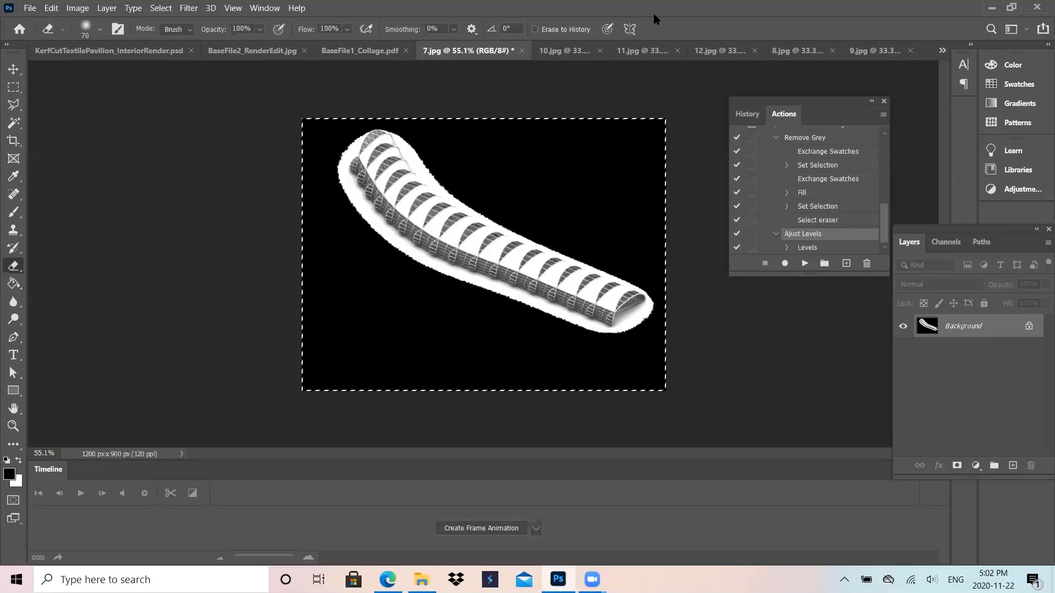
pyautogui.hotkey('ctrl', 'd')
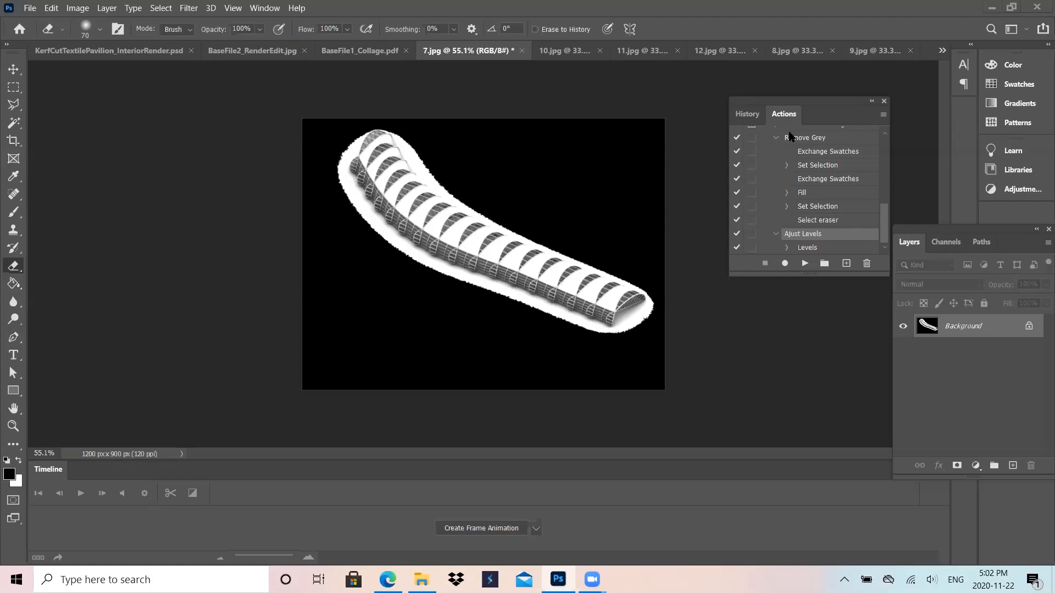
# Step: Review the Batch settings for the Ajust Levels action and close them without running the batch
pyautogui.click(30, 7)
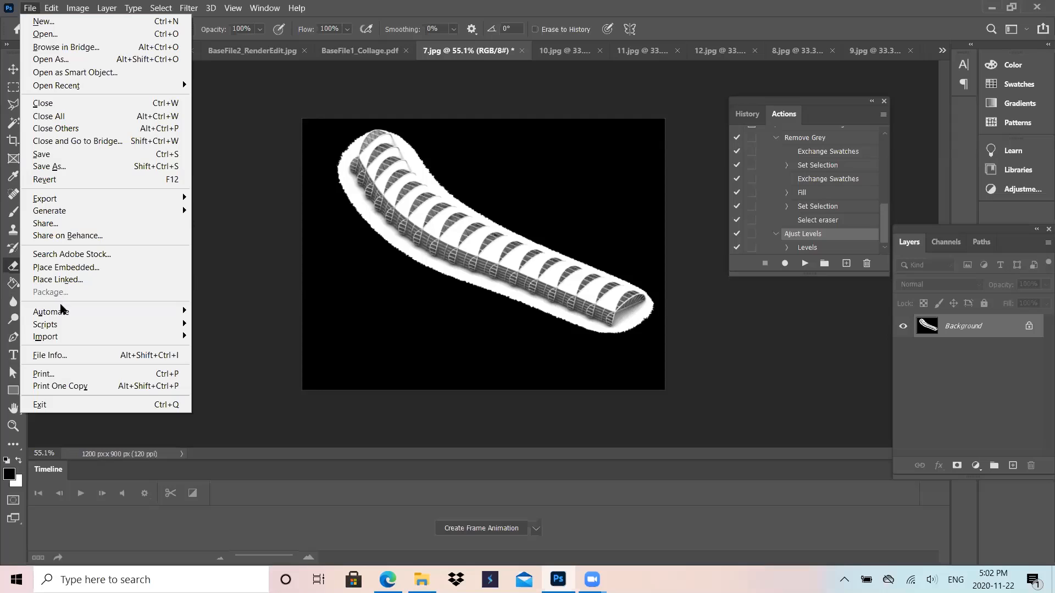
pyautogui.moveTo(76, 312)
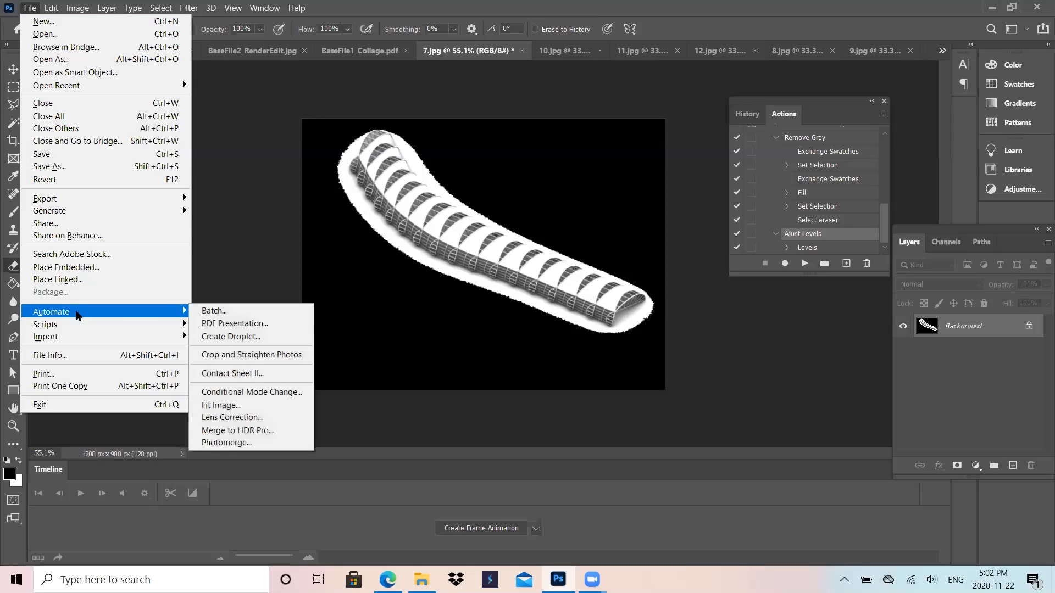
pyautogui.click(209, 312)
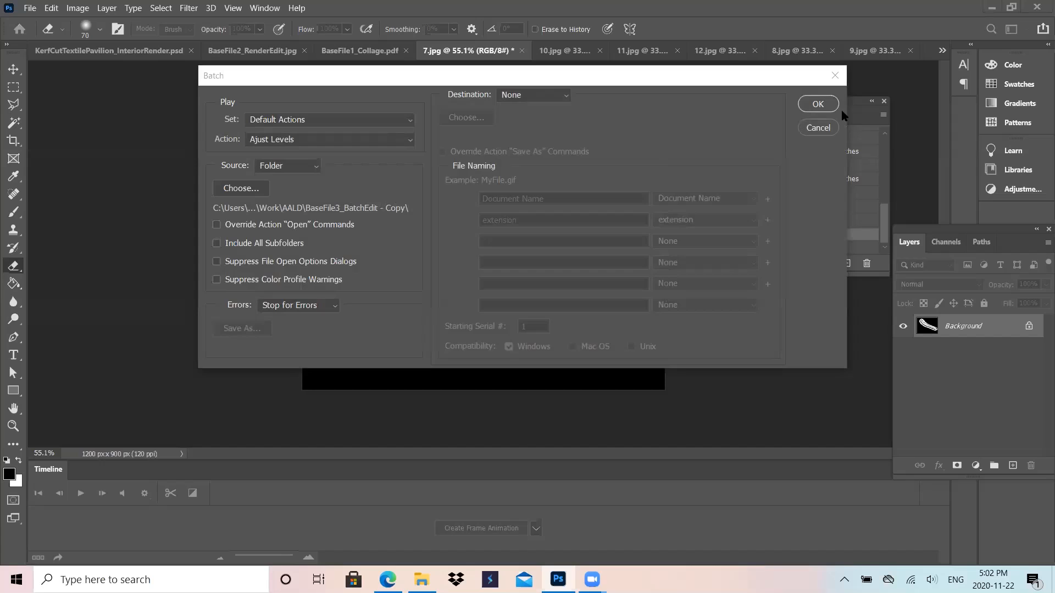
pyautogui.click(818, 128)
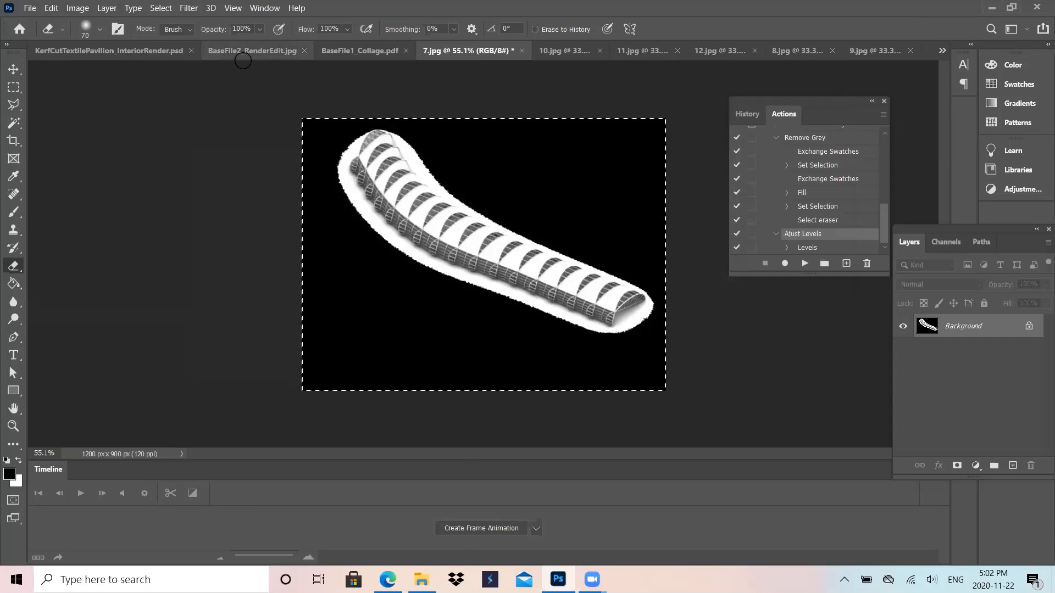
# Step: Collapse the recorded steps of the Remove Grey and Ajust Levels actions in the actions list
pyautogui.click(264, 7)
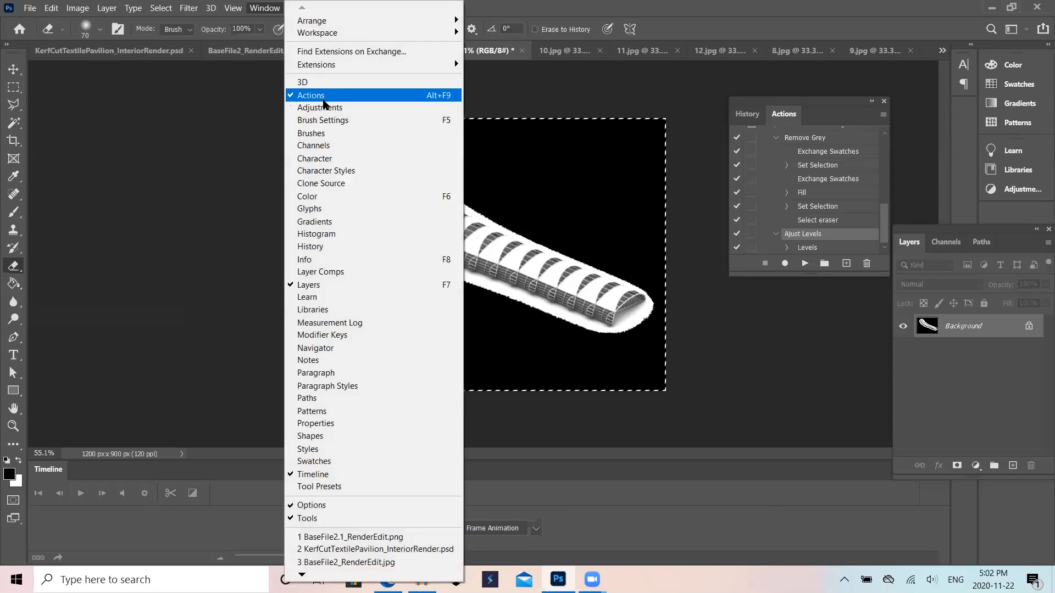
pyautogui.click(825, 103)
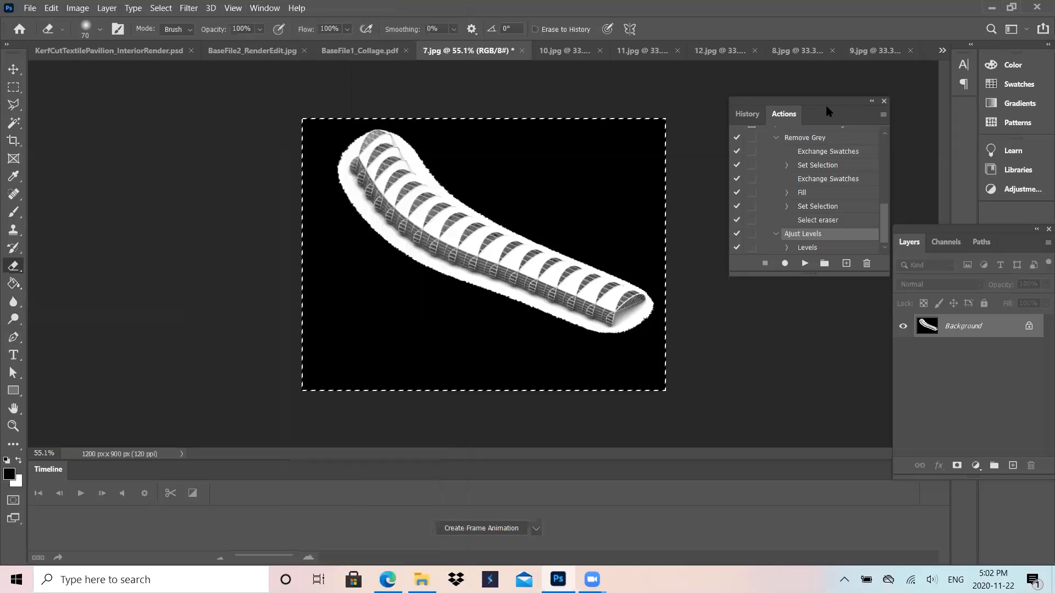
pyautogui.click(776, 138)
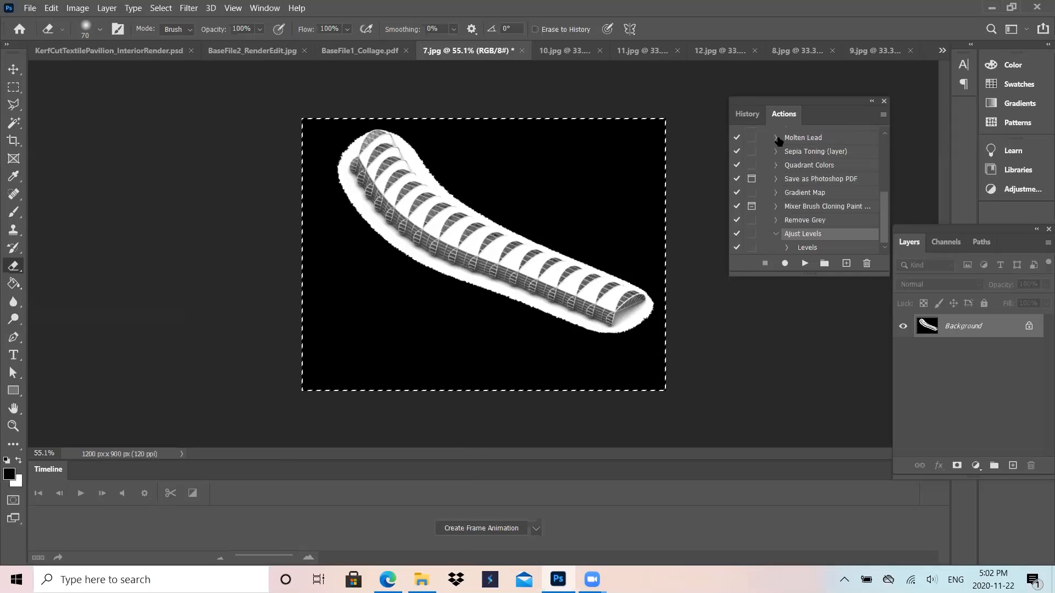
pyautogui.click(776, 235)
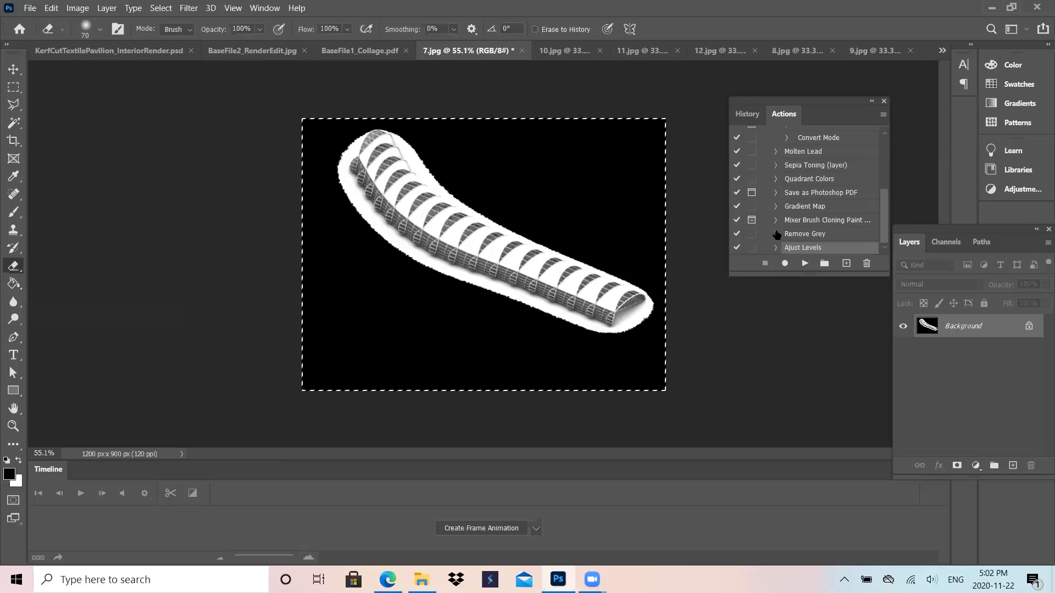
# Step: Clear the selection on image 7 and rename the Remove Grey action as Add Black
pyautogui.click(802, 235)
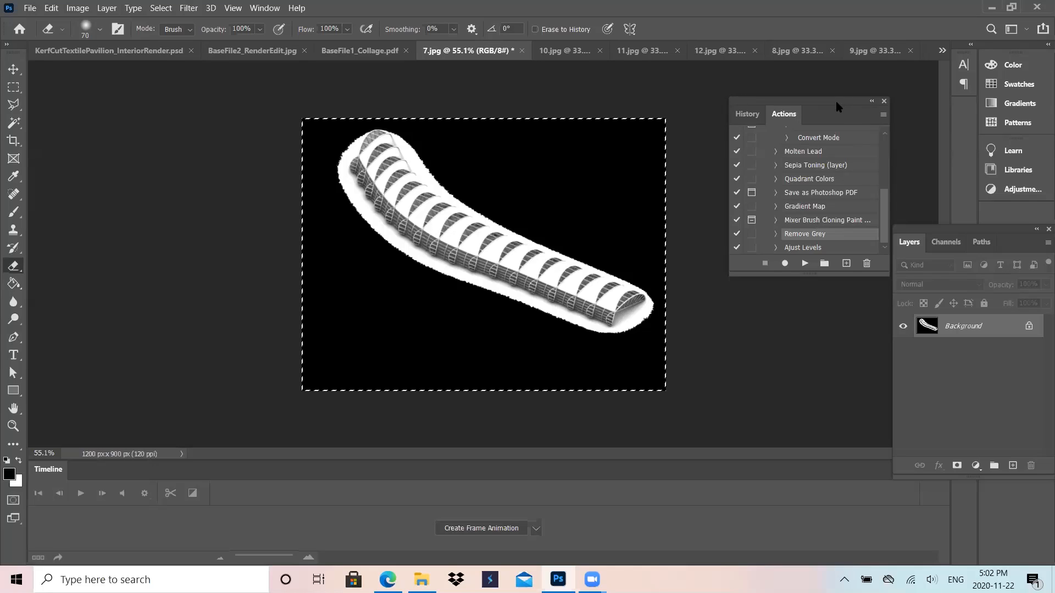
pyautogui.moveTo(835, 99); pyautogui.dragTo(776, 109)
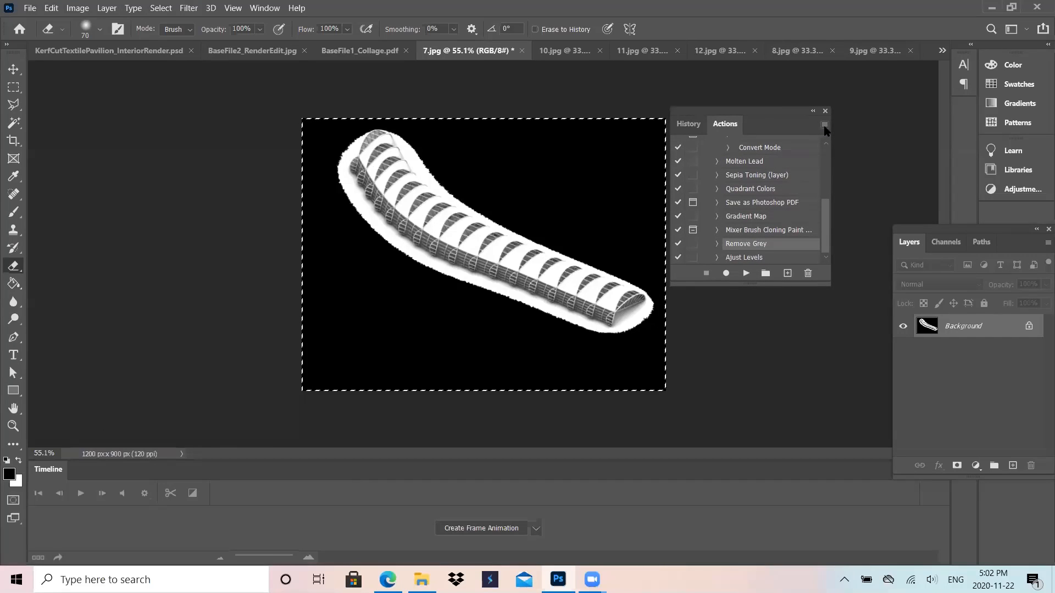
pyautogui.click(824, 128)
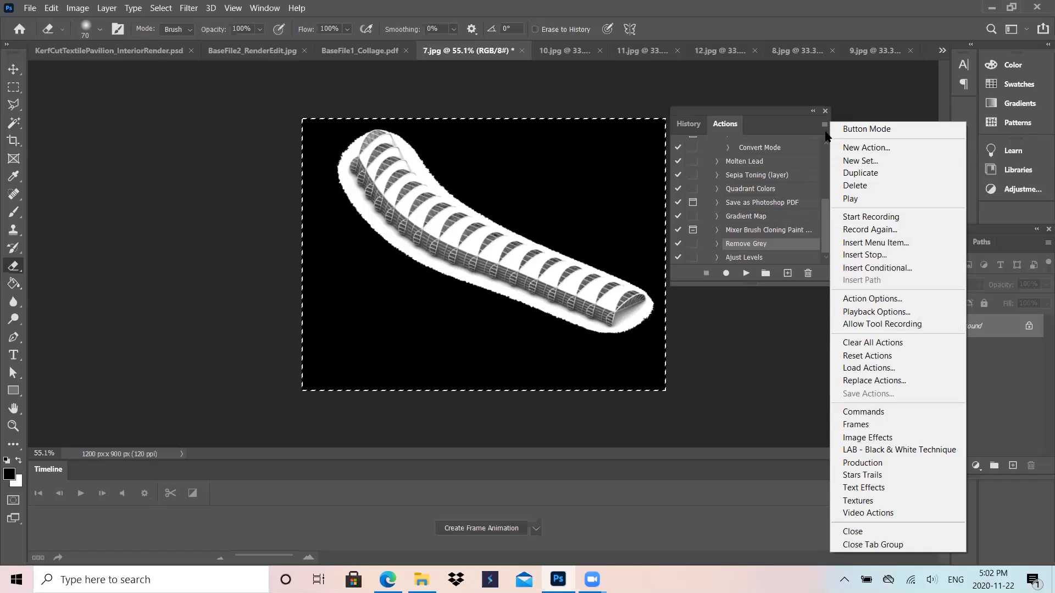
pyautogui.click(755, 249)
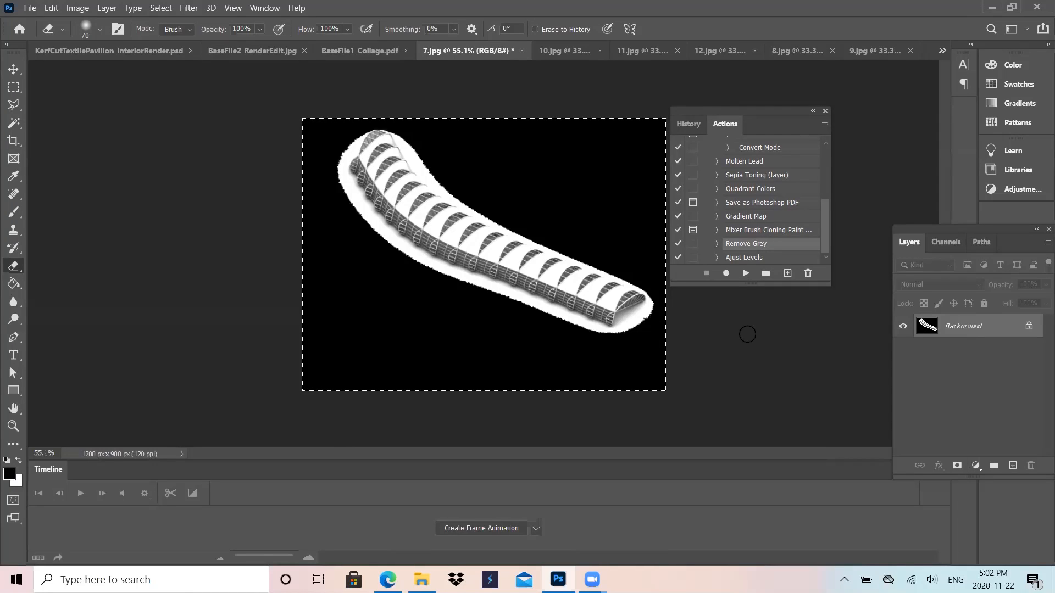
pyautogui.hotkey('ctrl', 'd')
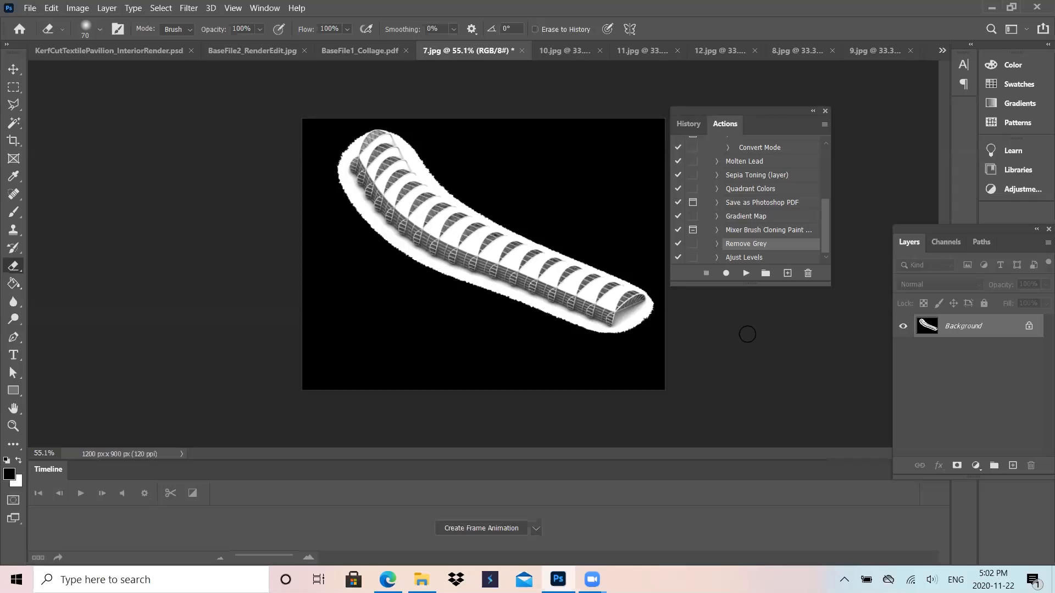
pyautogui.doubleClick(755, 245)
pyautogui.write('Add Black')
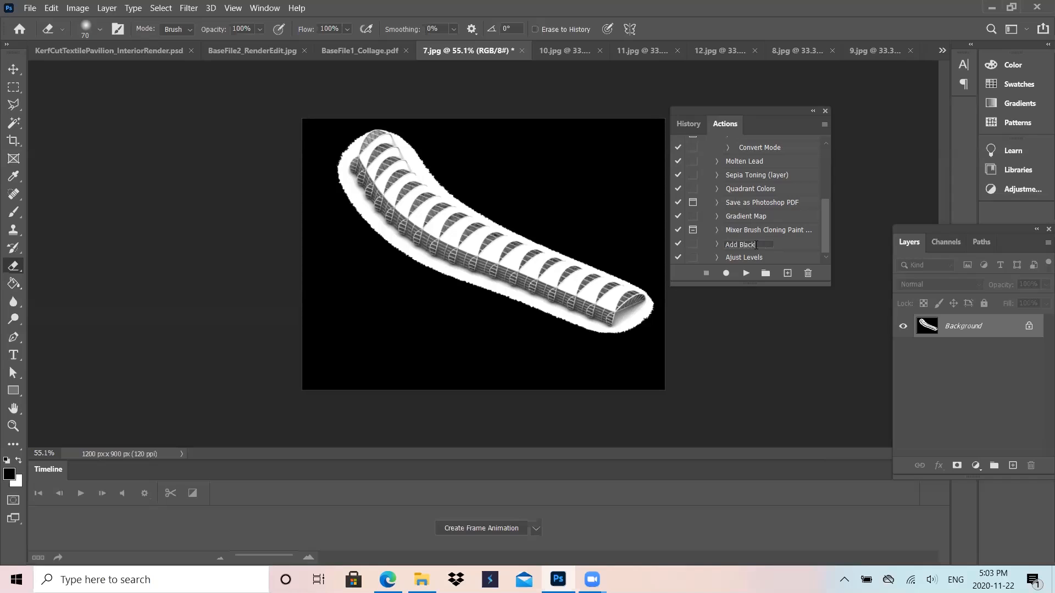
pyautogui.press('Return')
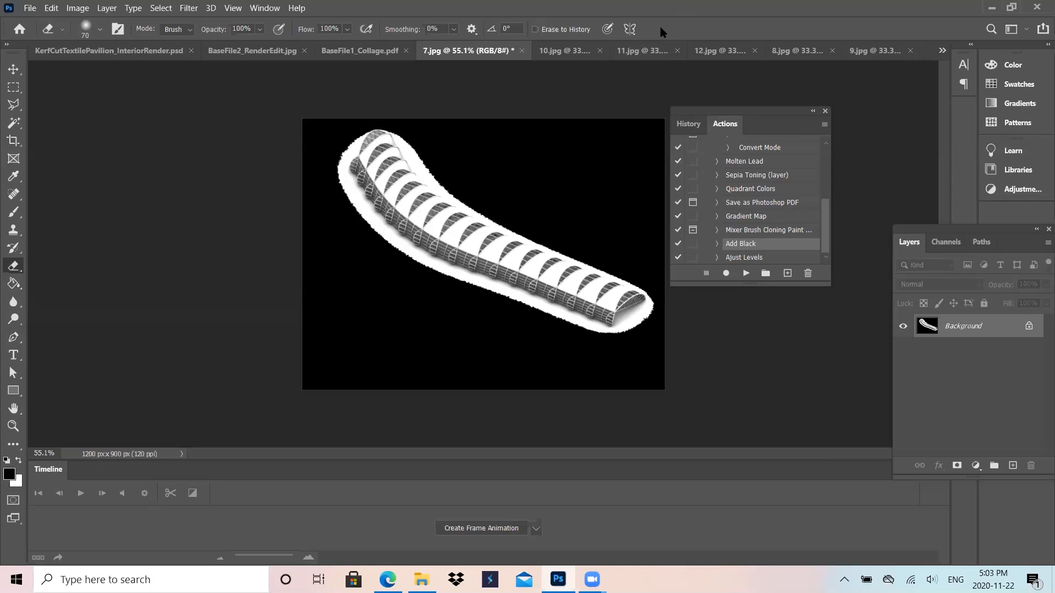
# Step: Copy the whole of image 10 and paste it as a new layer into the untitled 1200 by 900 px document
pyautogui.click(252, 54)
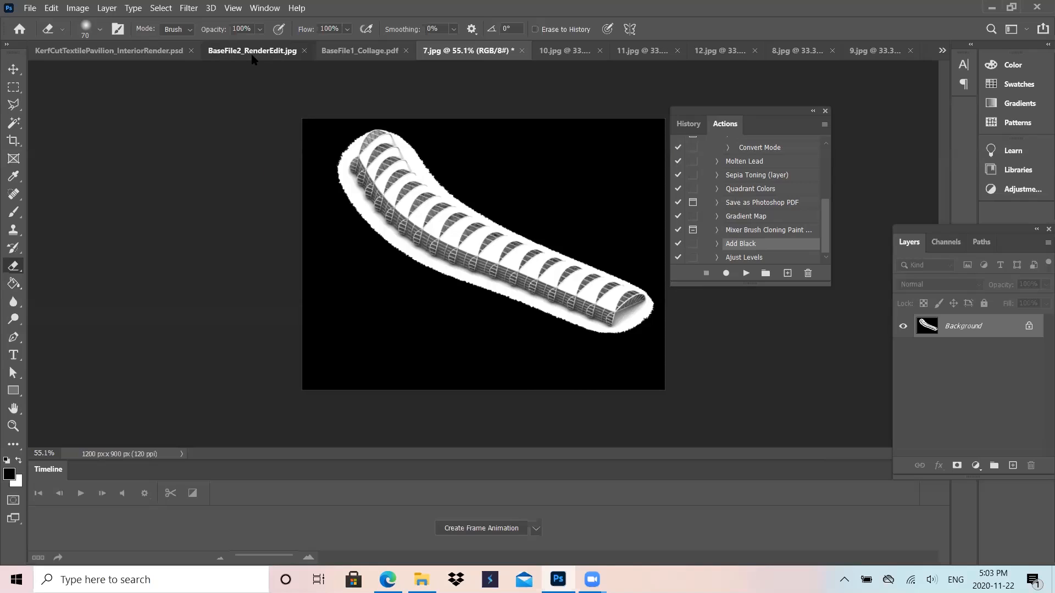
pyautogui.click(582, 51)
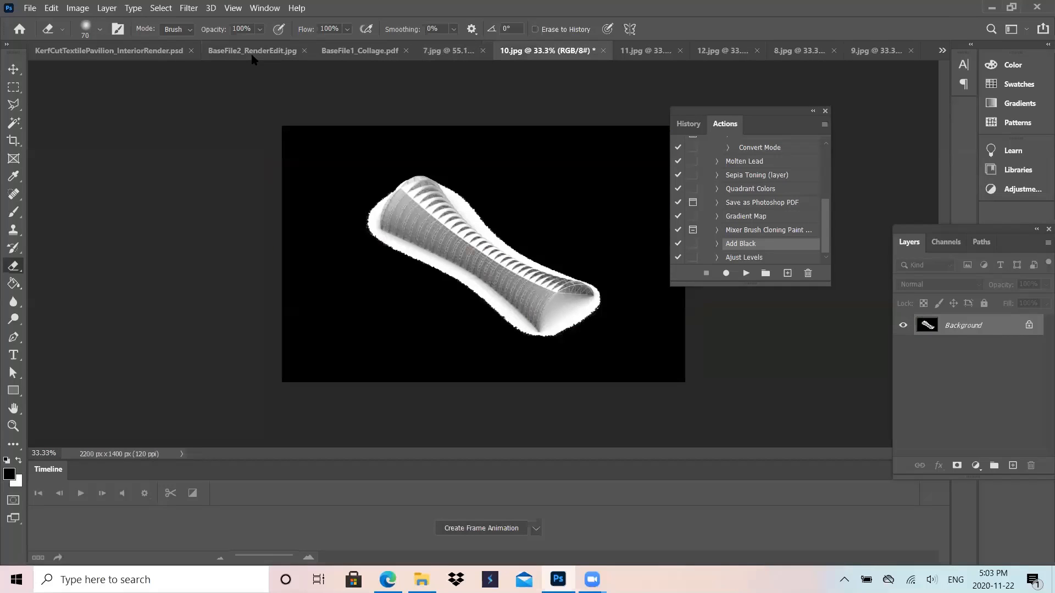
pyautogui.hotkey('ctrl', 'a')
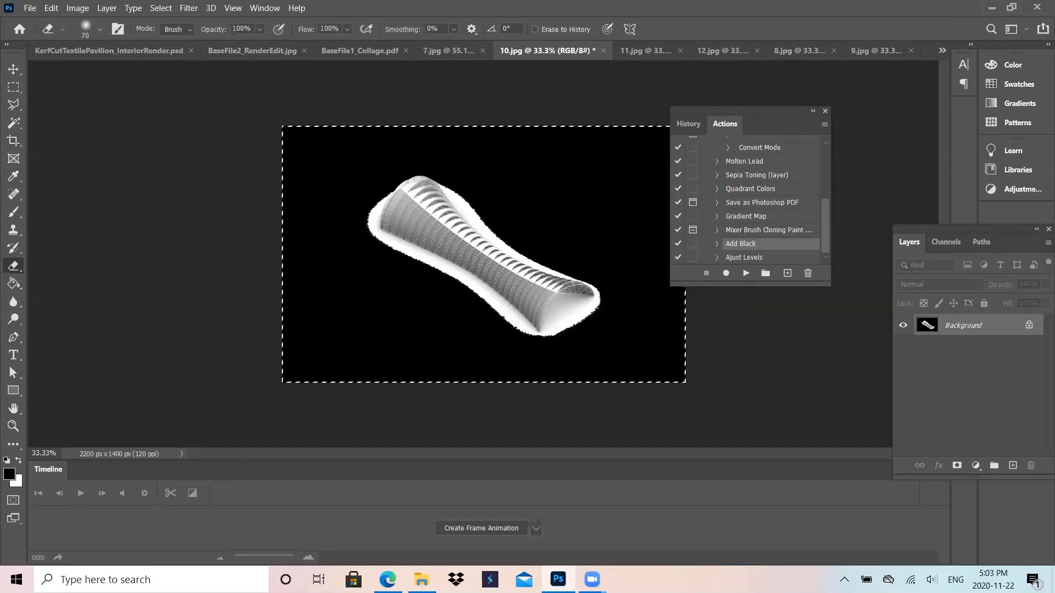
pyautogui.click(942, 50)
pyautogui.click(799, 187)
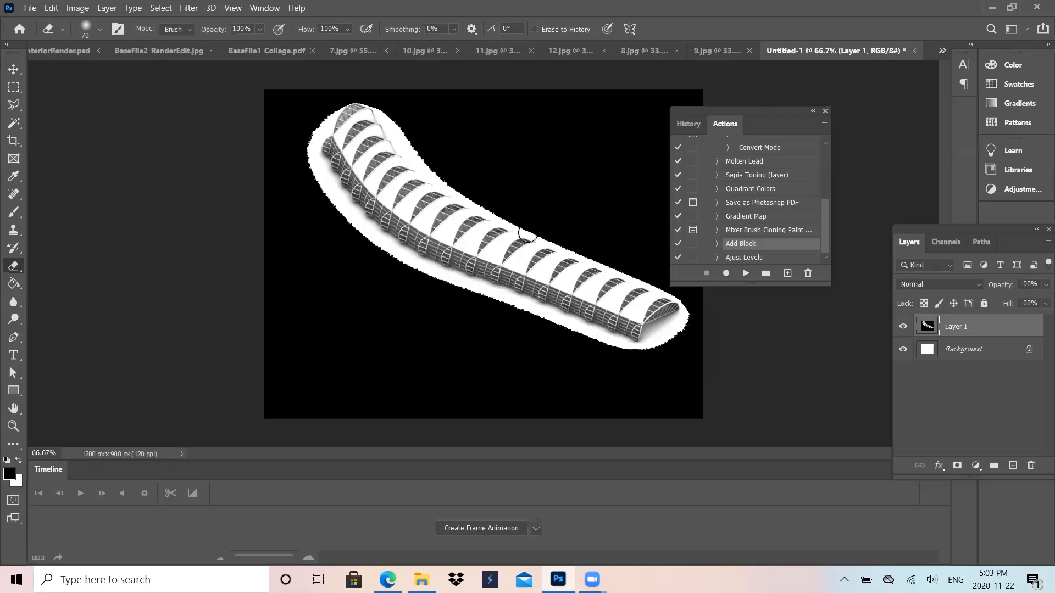
pyautogui.hotkey('ctrl', 'v')
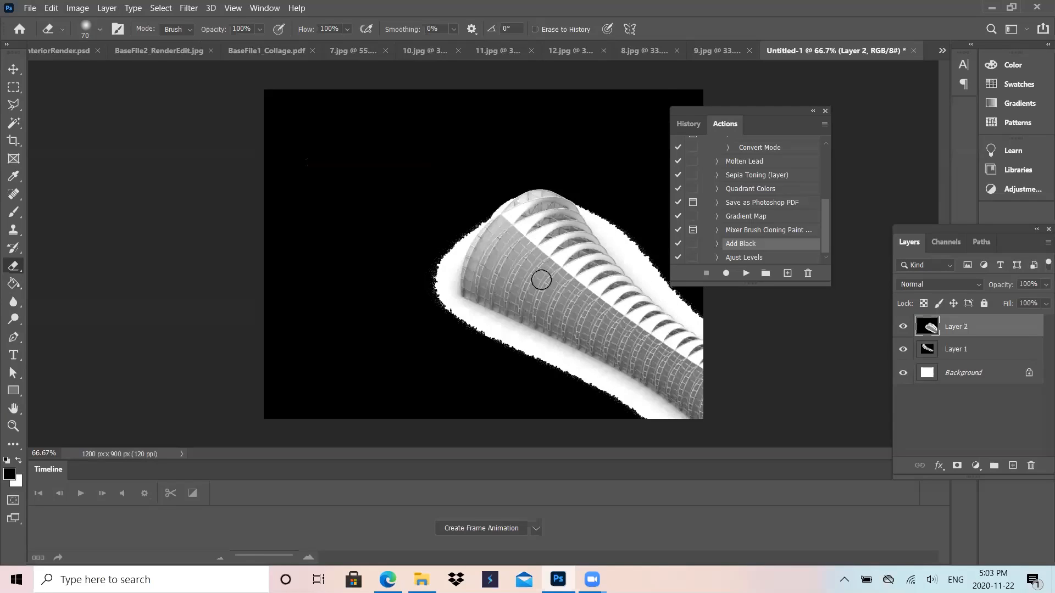
# Step: Scale the pasted image 10 render down and place it over the upper-right part of the canvas
pyautogui.hotkey('ctrl', 't')
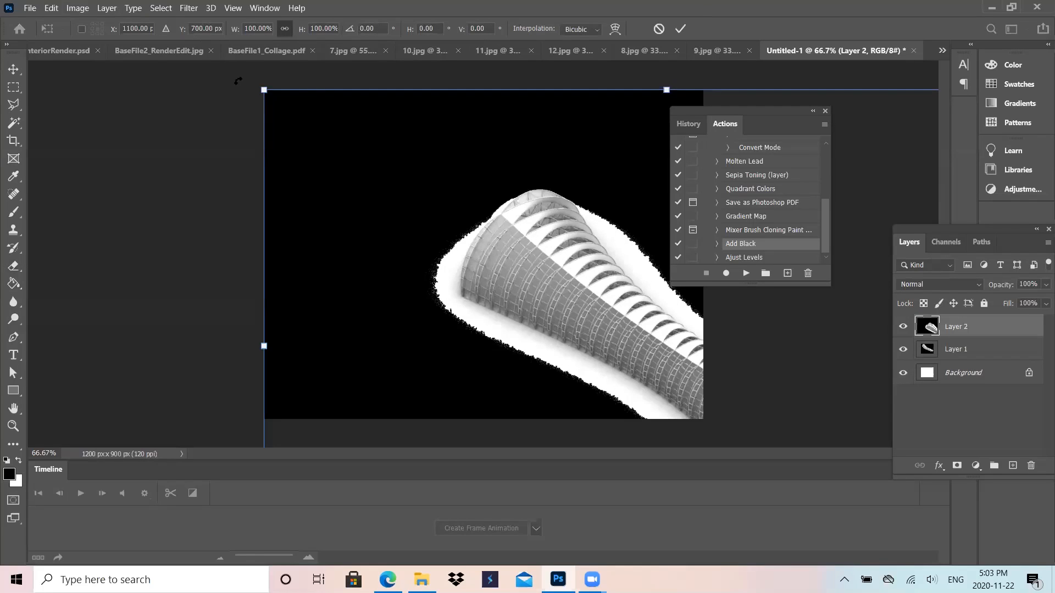
pyautogui.moveTo(263, 90); pyautogui.dragTo(562, 256)
pyautogui.moveTo(569, 340); pyautogui.dragTo(465, 184)
pyautogui.moveTo(458, 100); pyautogui.dragTo(680, 252)
pyautogui.moveTo(689, 292); pyautogui.dragTo(436, 152)
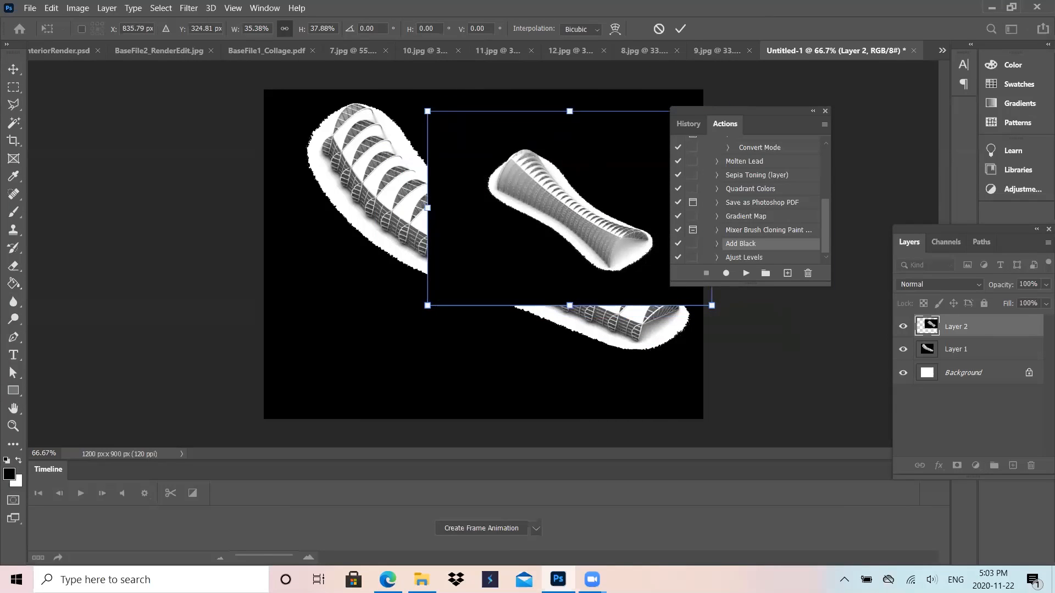
# Step: Scale the image 7 render on Layer 1 to about 42% as a tile in the canvas's upper-left corner
pyautogui.click(969, 353)
pyautogui.press('e')
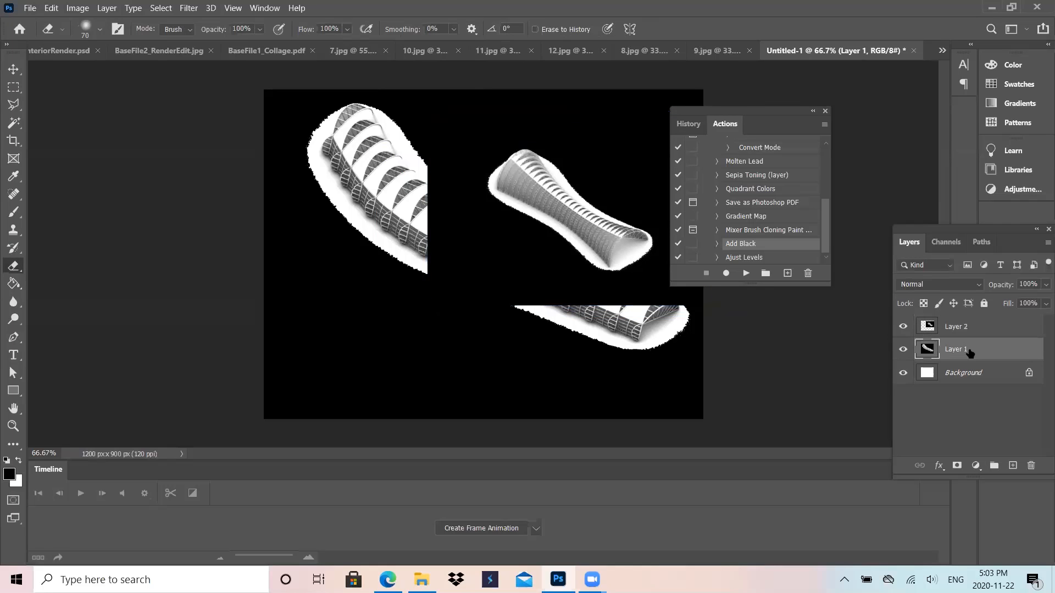
pyautogui.hotkey('ctrl', 't')
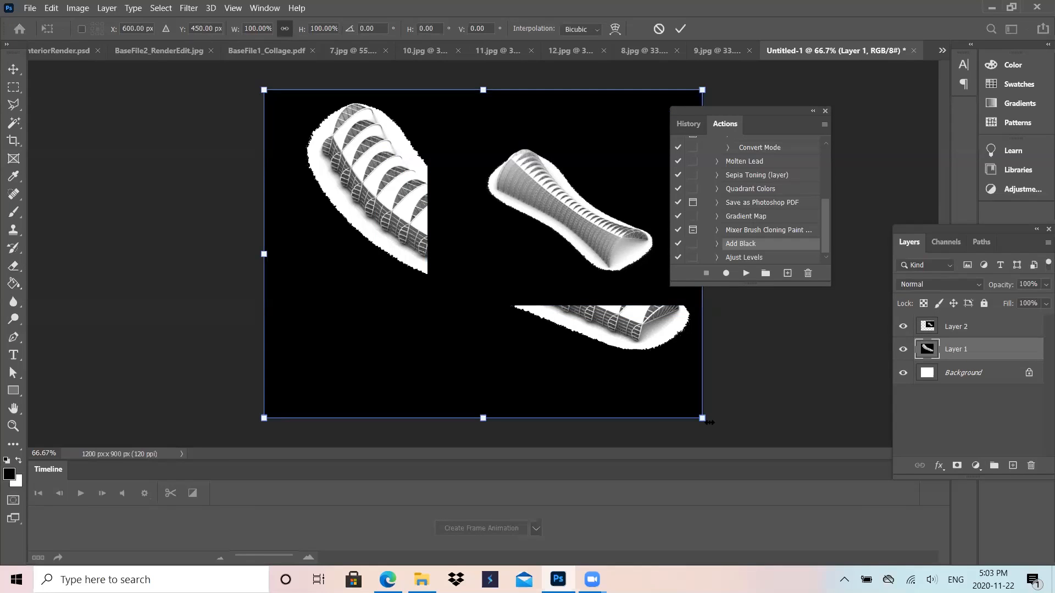
pyautogui.moveTo(703, 419); pyautogui.dragTo(381, 313)
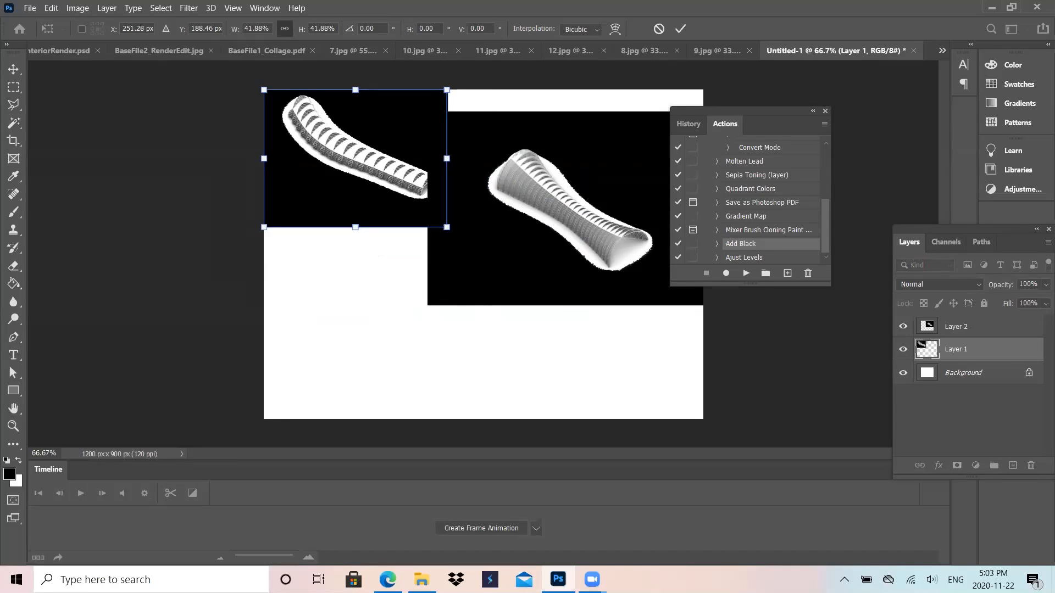
pyautogui.click(681, 29)
pyautogui.press('e')
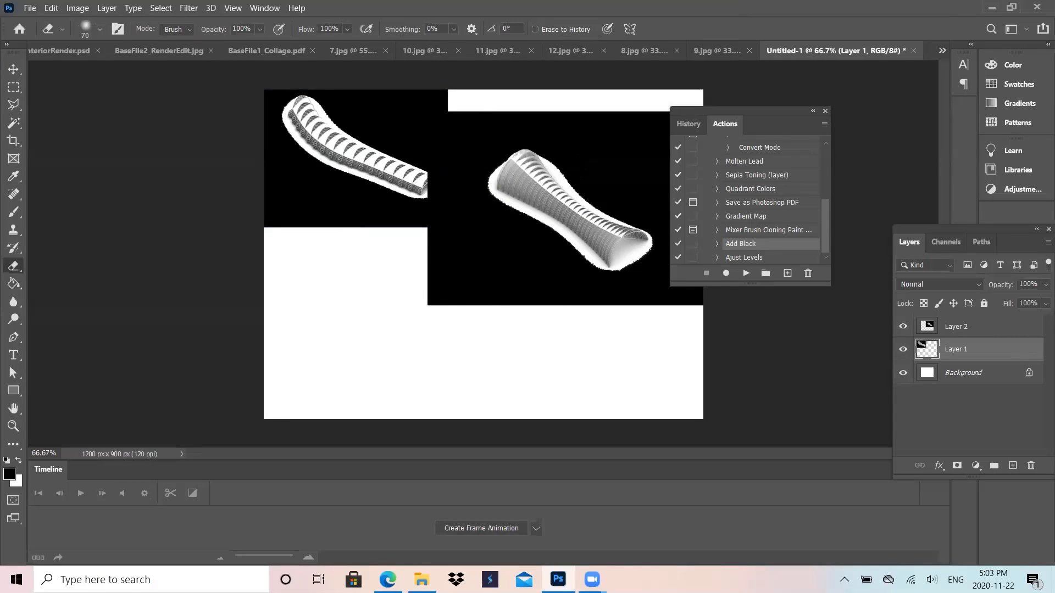
pyautogui.click(970, 328)
pyautogui.hotkey('ctrl', 't')
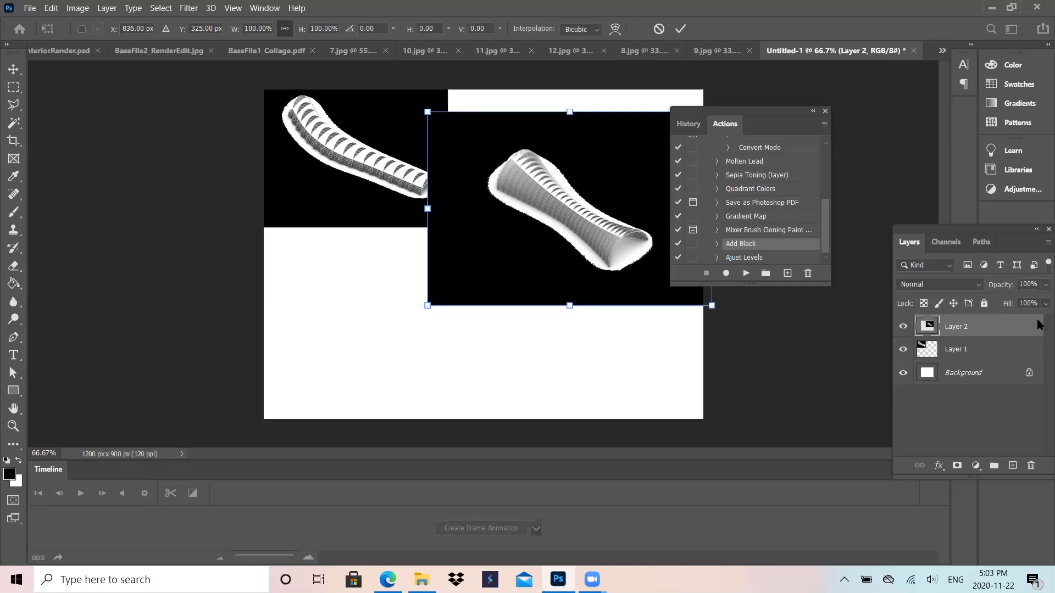
pyautogui.moveTo(495, 137); pyautogui.dragTo(517, 112)
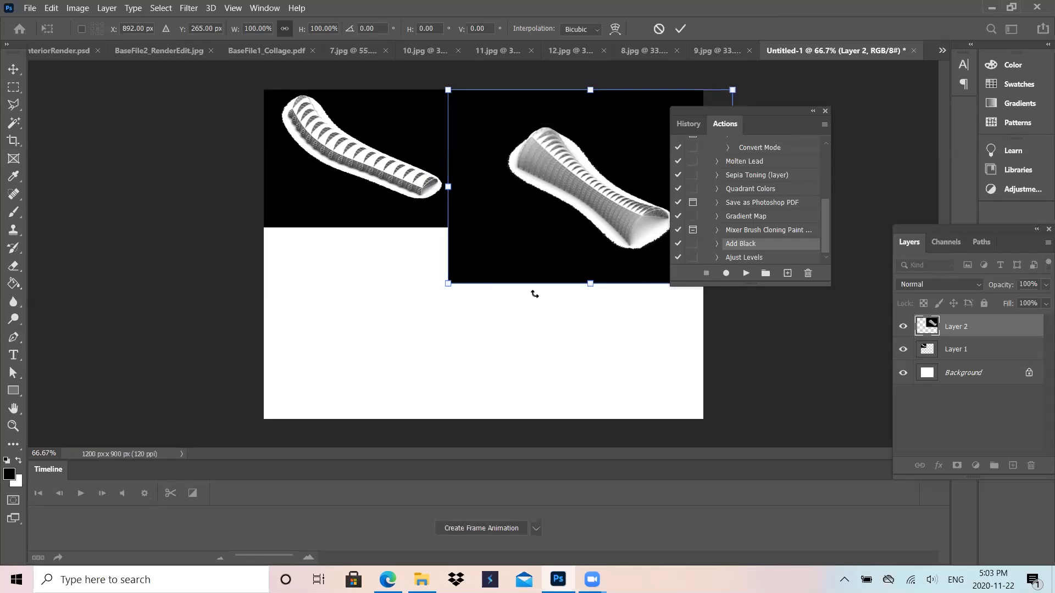
pyautogui.moveTo(448, 283); pyautogui.dragTo(520, 198)
pyautogui.moveTo(640, 159); pyautogui.dragTo(555, 160)
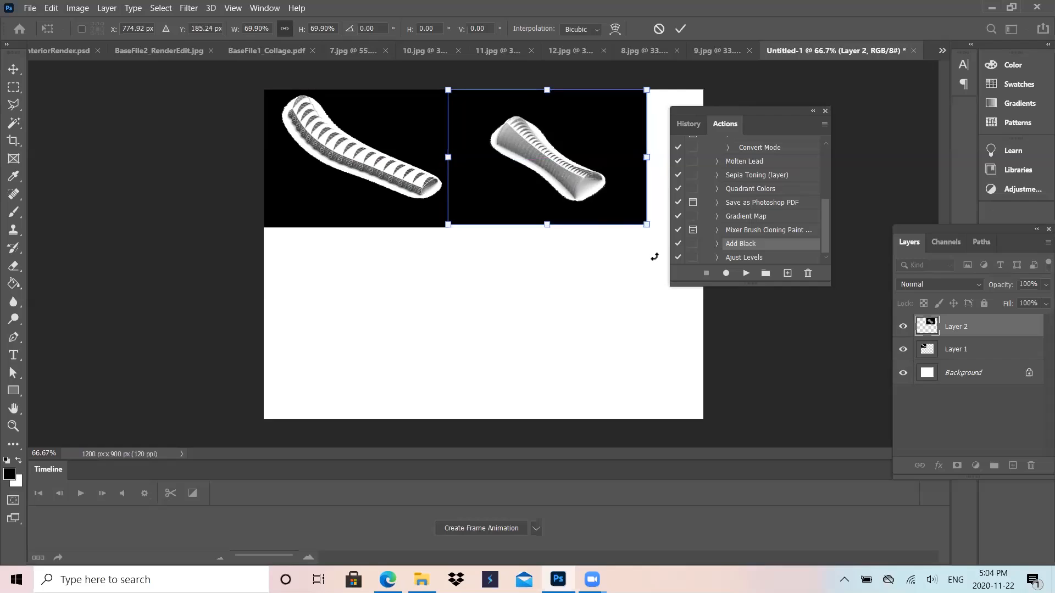
pyautogui.moveTo(647, 225); pyautogui.dragTo(649, 227)
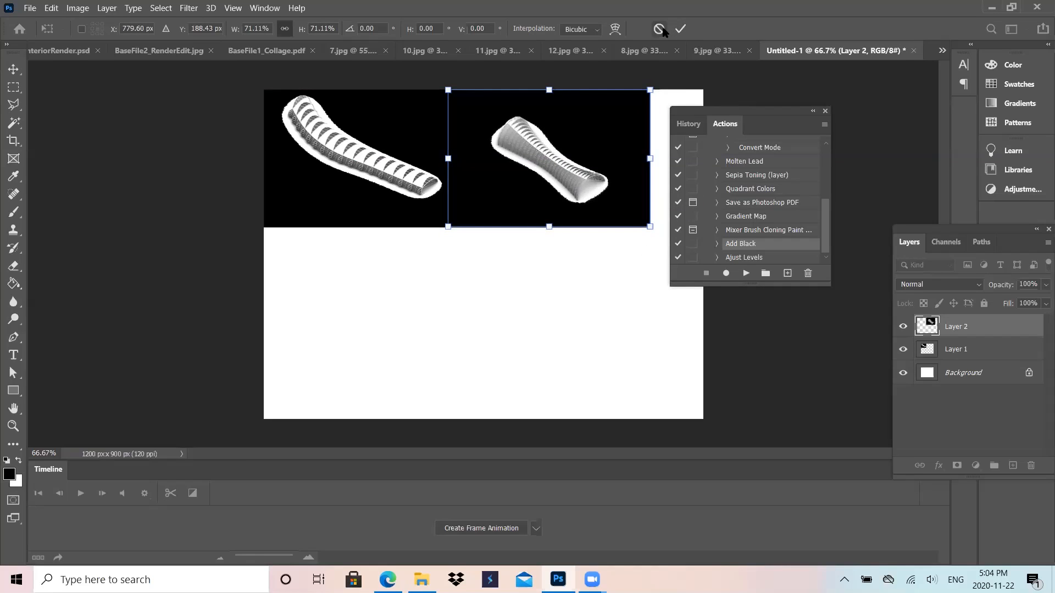
pyautogui.click(680, 29)
pyautogui.press('e')
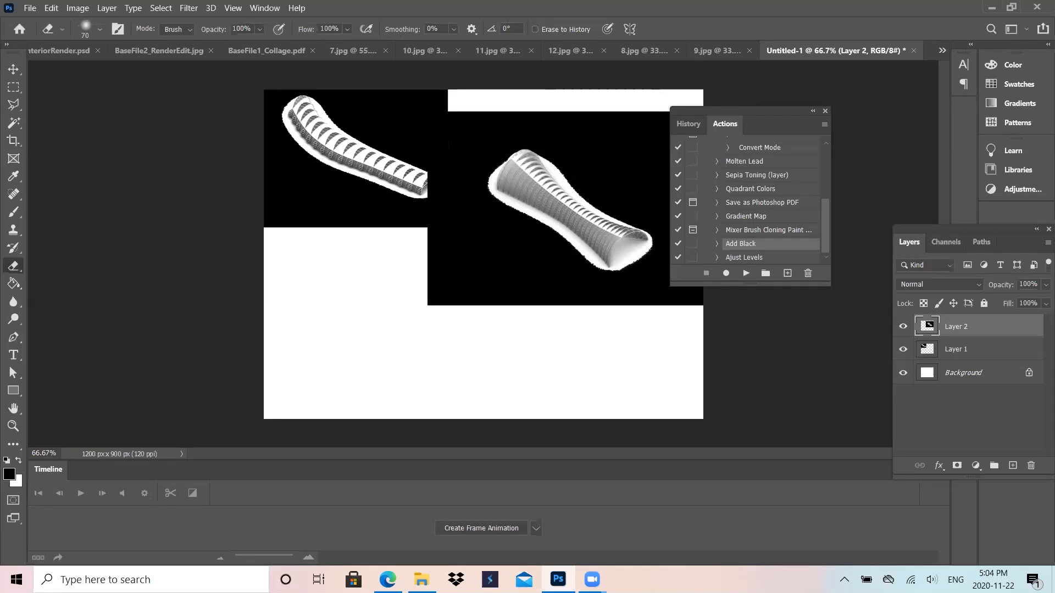
# Step: Fit the image 10 render on Layer 2 beside the image 7 tile, aligned to the canvas's top edge at matching height
pyautogui.click(14, 69)
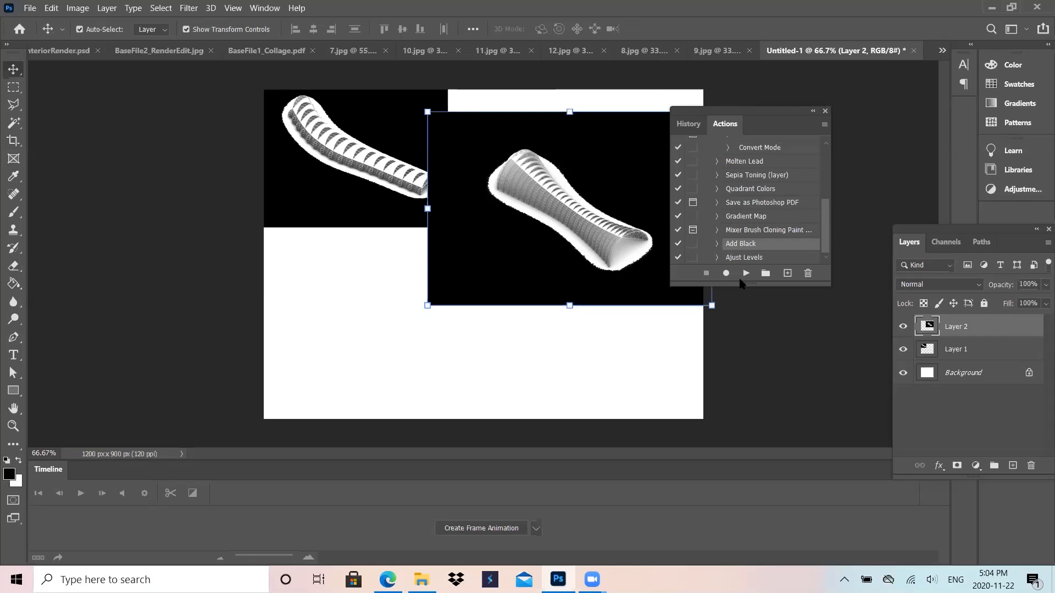
pyautogui.moveTo(514, 155); pyautogui.dragTo(528, 133)
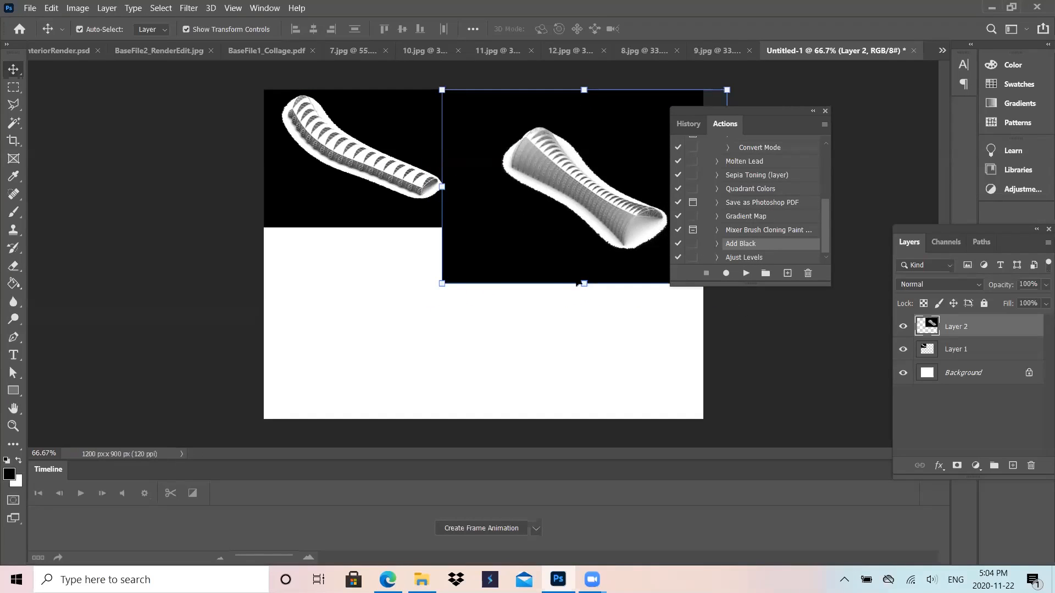
pyautogui.moveTo(441, 284); pyautogui.dragTo(525, 224)
pyautogui.moveTo(606, 170); pyautogui.dragTo(531, 170)
pyautogui.click(681, 29)
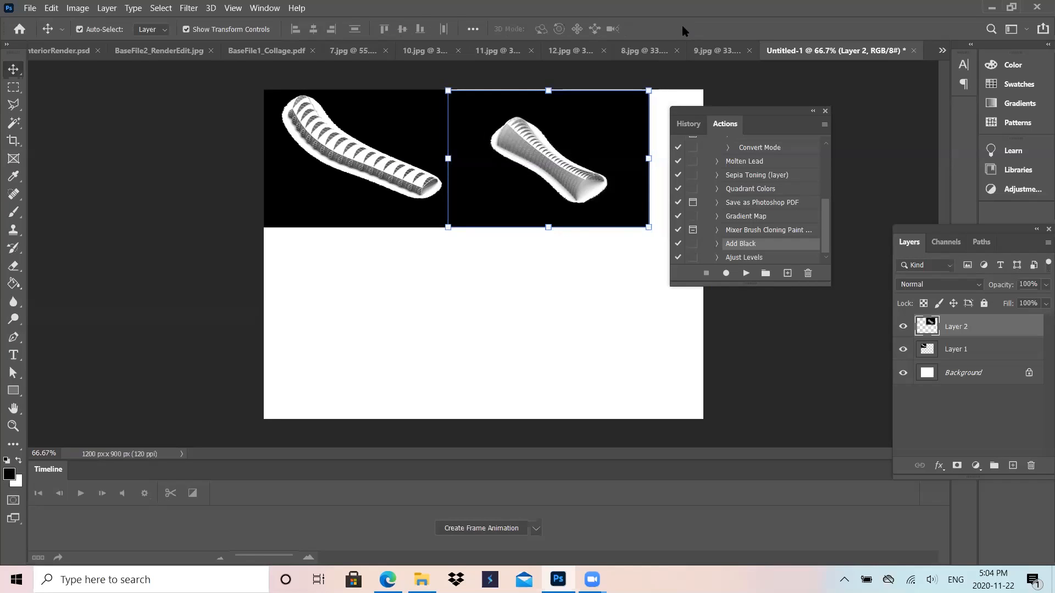
pyautogui.click(550, 318)
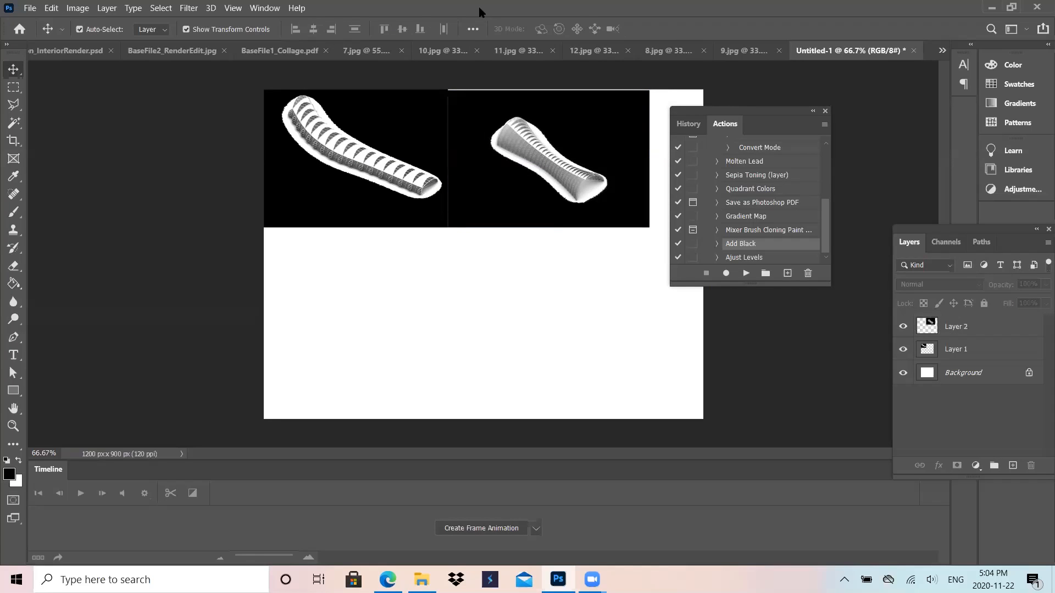
# Step: Copy the whole of image 11 and paste it as a third render layer into the untitled collage document
pyautogui.click(518, 50)
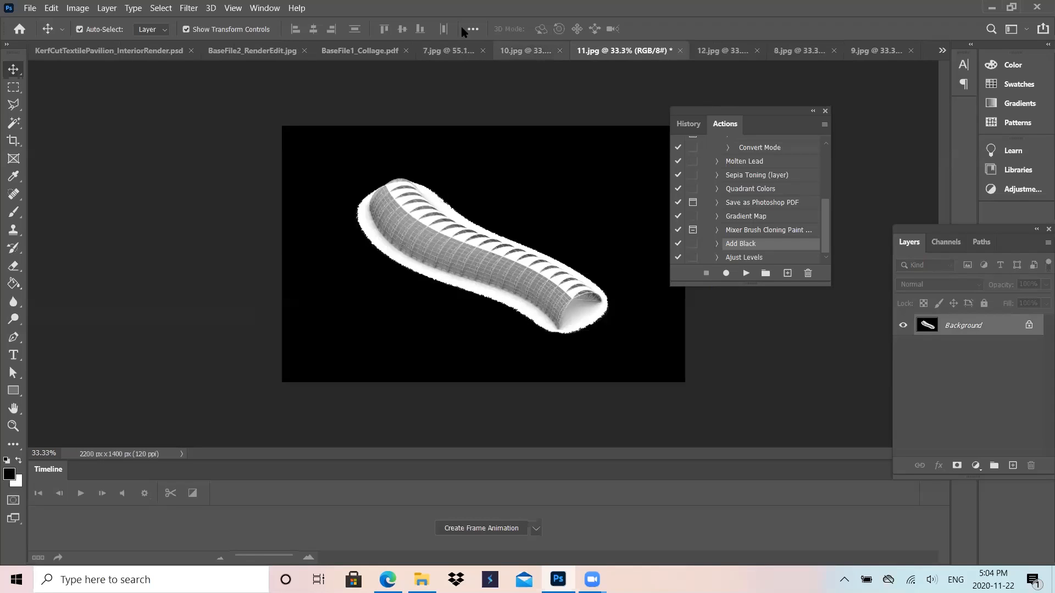
pyautogui.hotkey('ctrl', 'a')
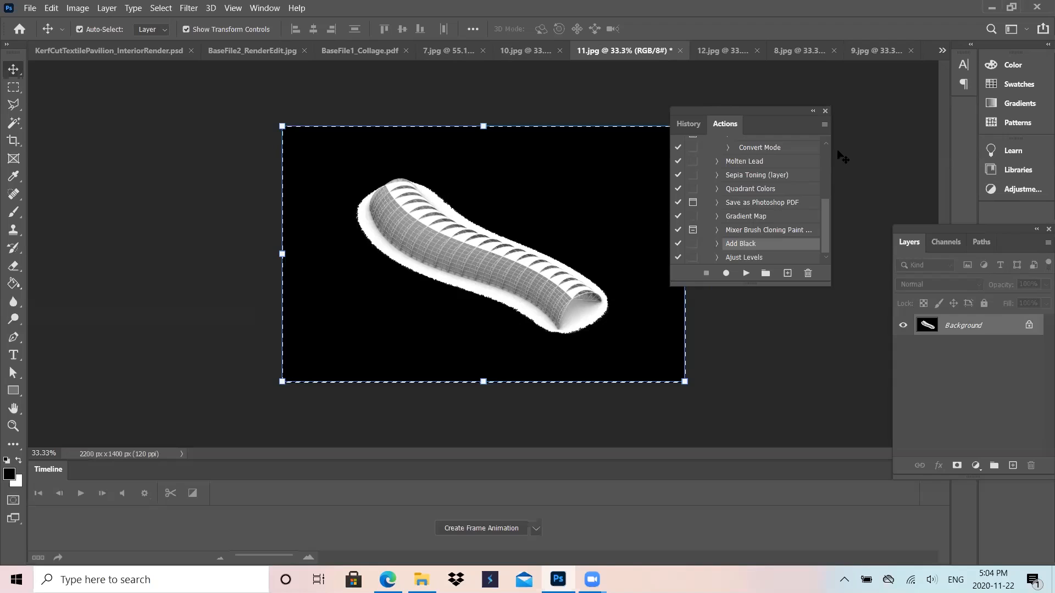
pyautogui.moveTo(842, 157); pyautogui.dragTo(526, 319)
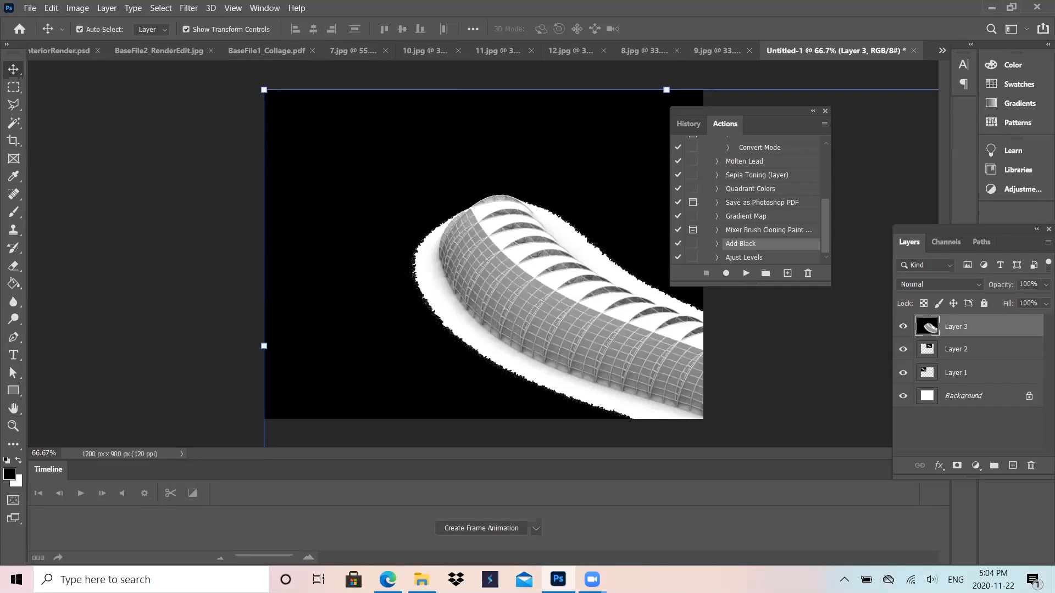
pyautogui.moveTo(264, 89); pyautogui.dragTo(561, 223)
pyautogui.moveTo(568, 361); pyautogui.dragTo(375, 289)
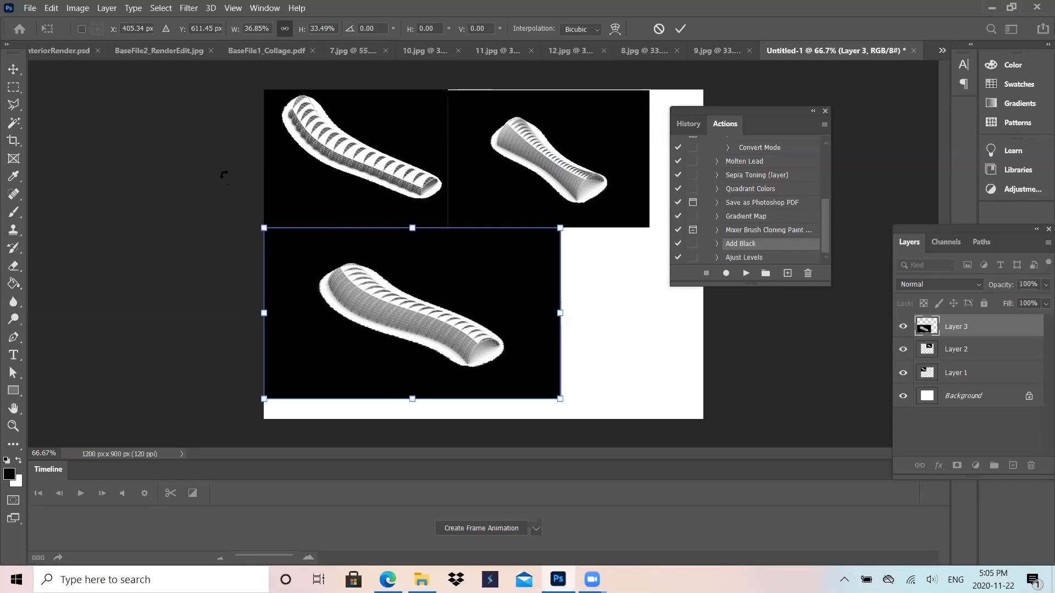
pyautogui.click(658, 31)
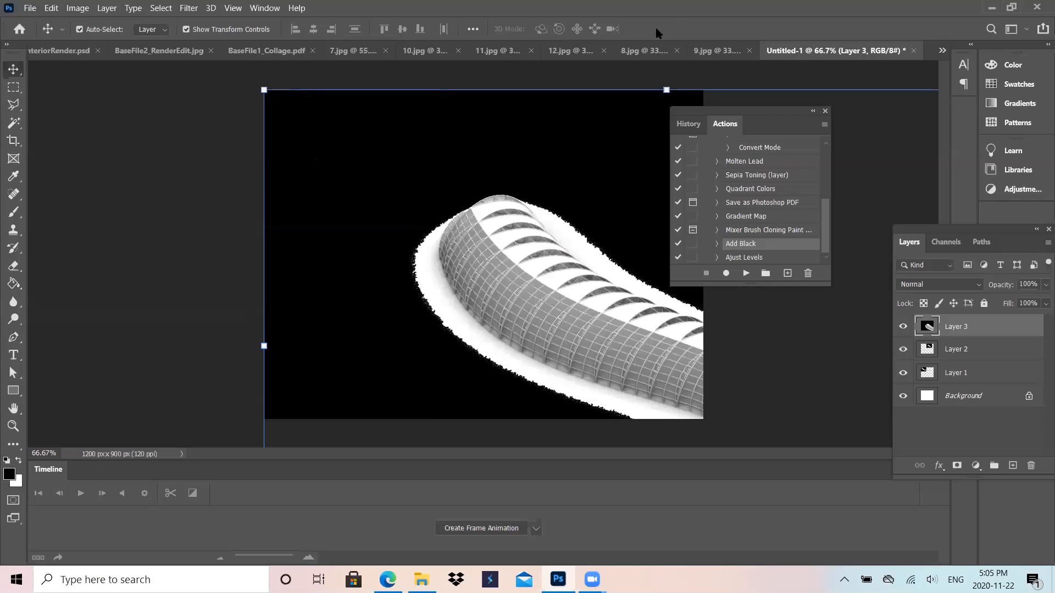
pyautogui.click(30, 7)
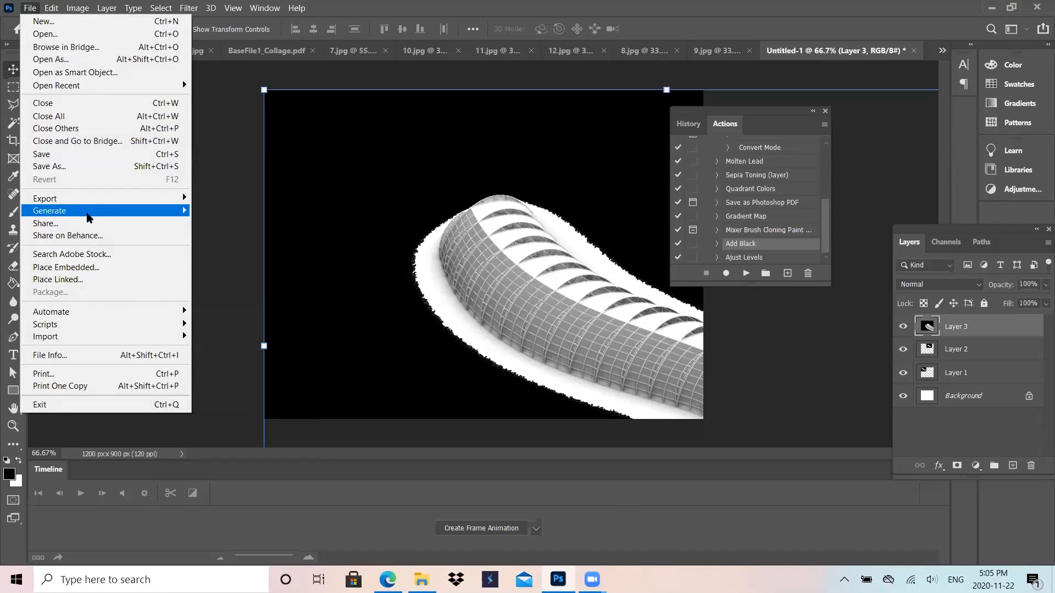
pyautogui.moveTo(179, 312)
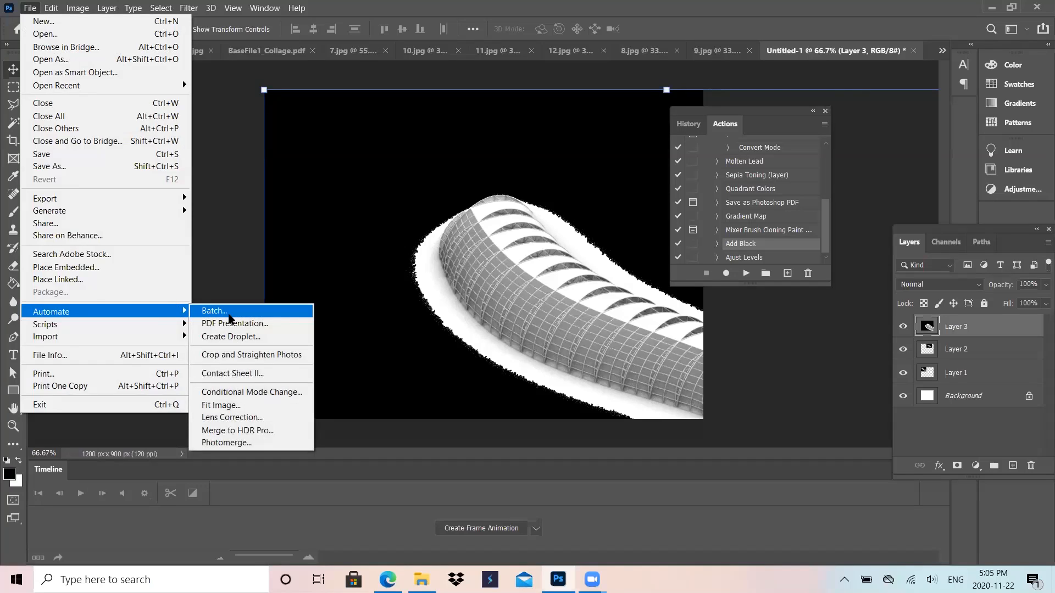
pyautogui.click(228, 312)
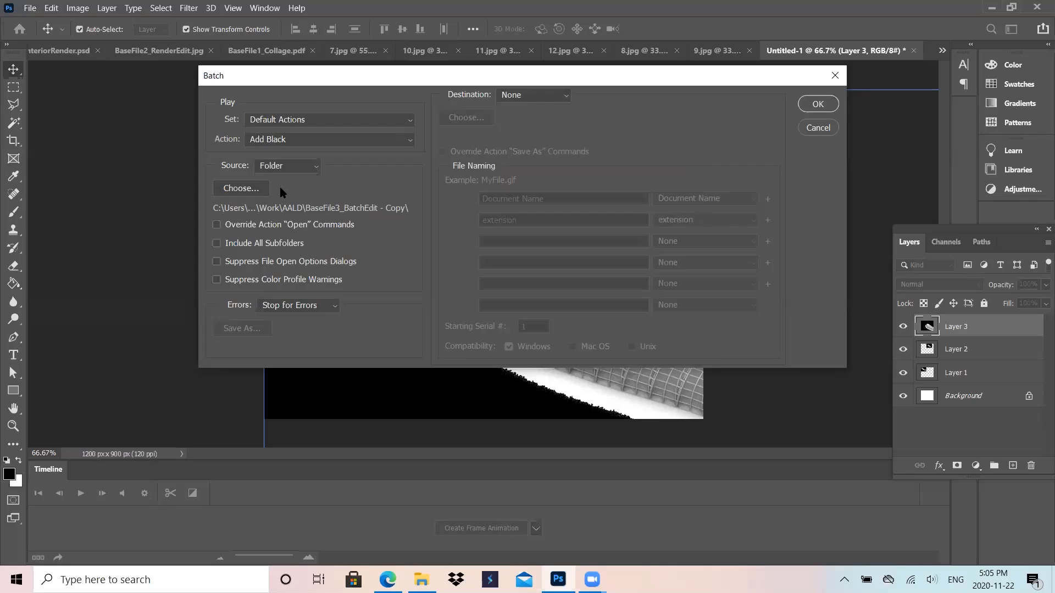
pyautogui.click(299, 170)
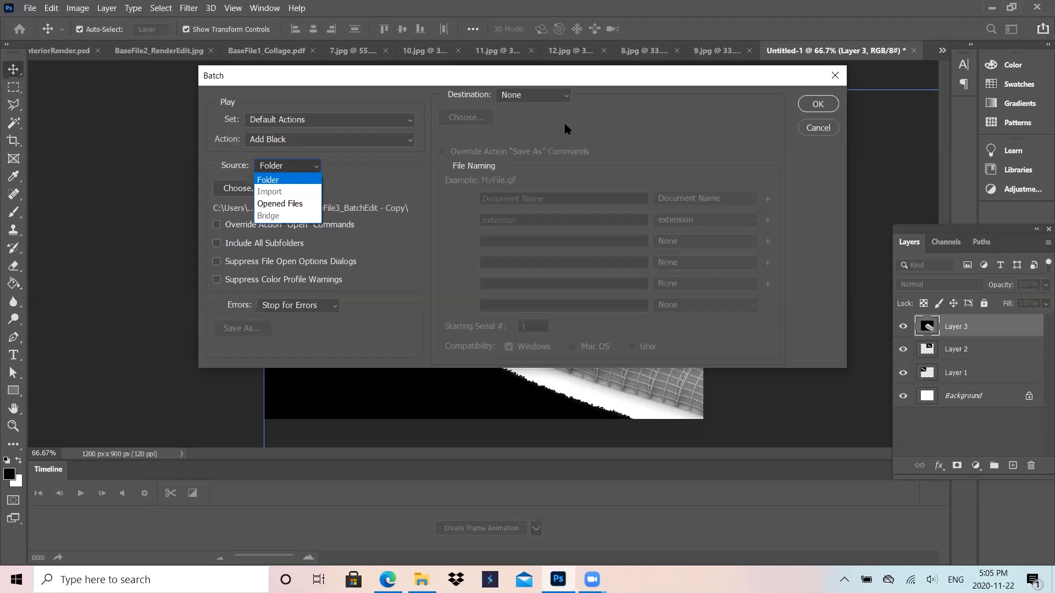
pyautogui.click(825, 135)
pyautogui.click(818, 127)
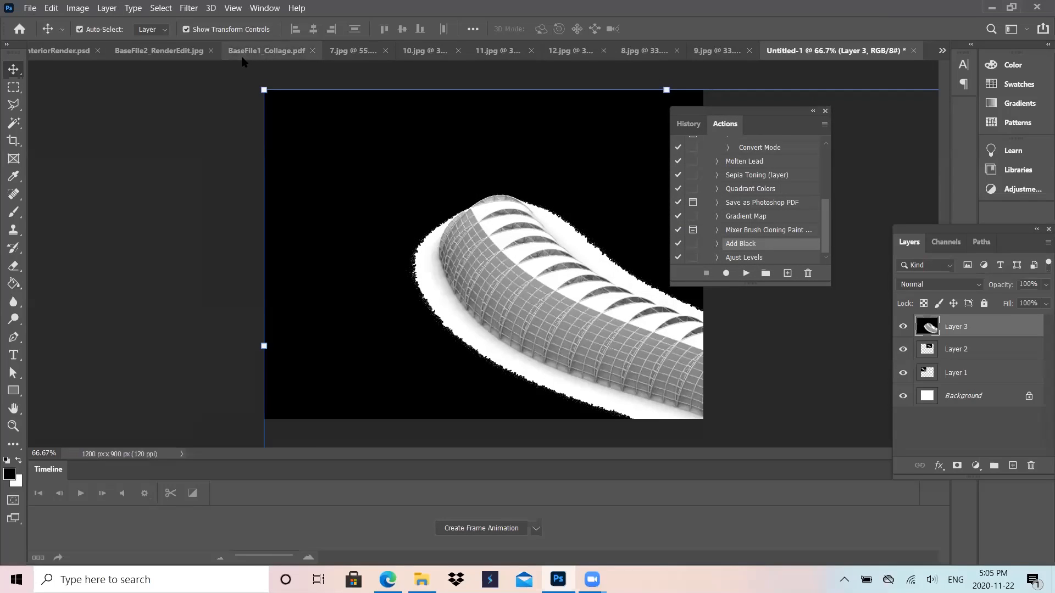
# Step: Bring up the image 7 document and examine the file formats offered for saving it
pyautogui.click(353, 52)
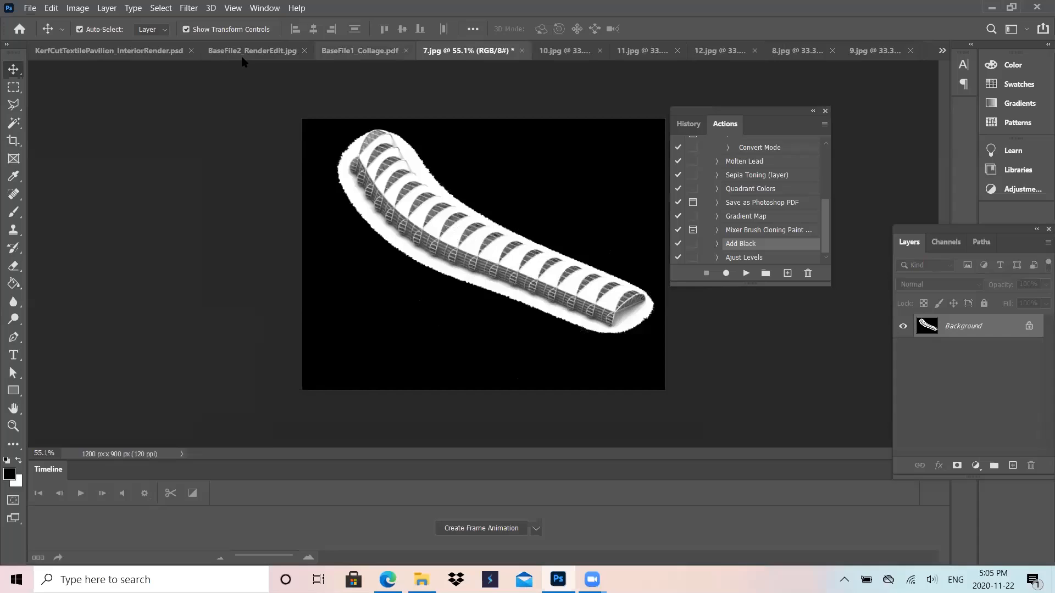
pyautogui.click(30, 7)
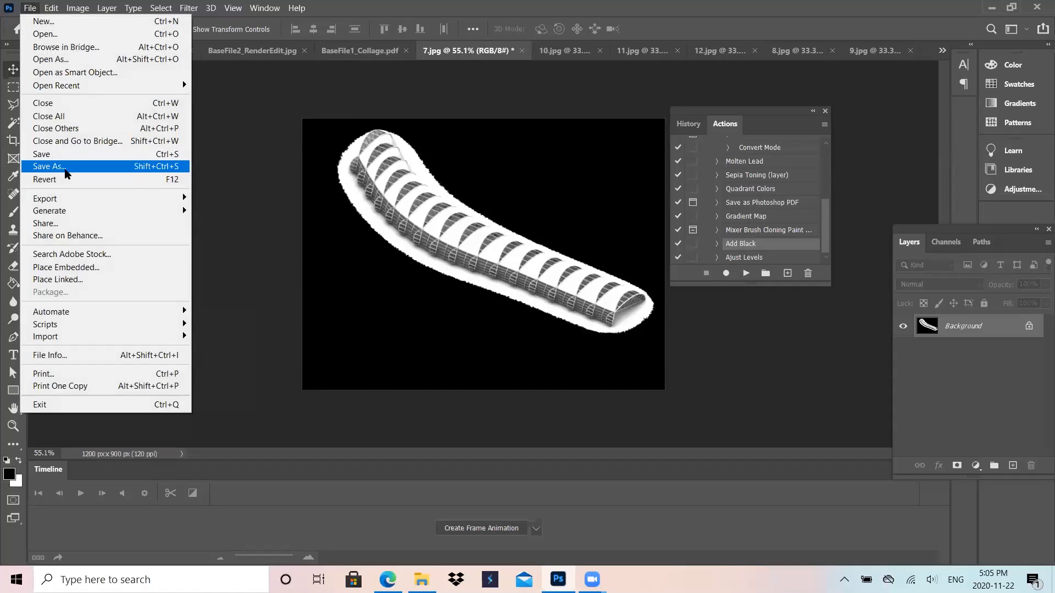
pyautogui.click(65, 170)
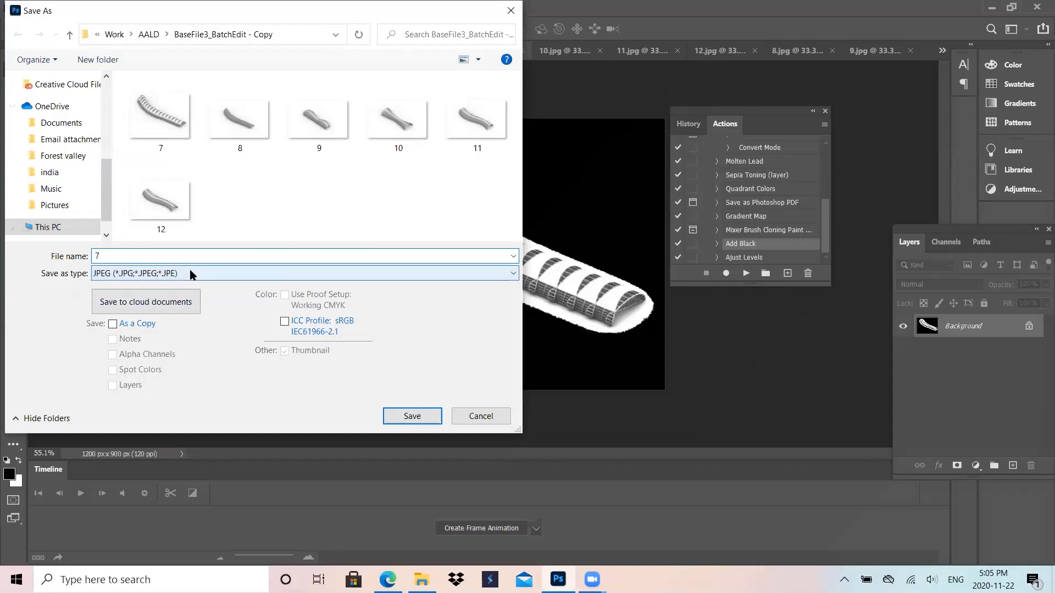
pyautogui.click(190, 273)
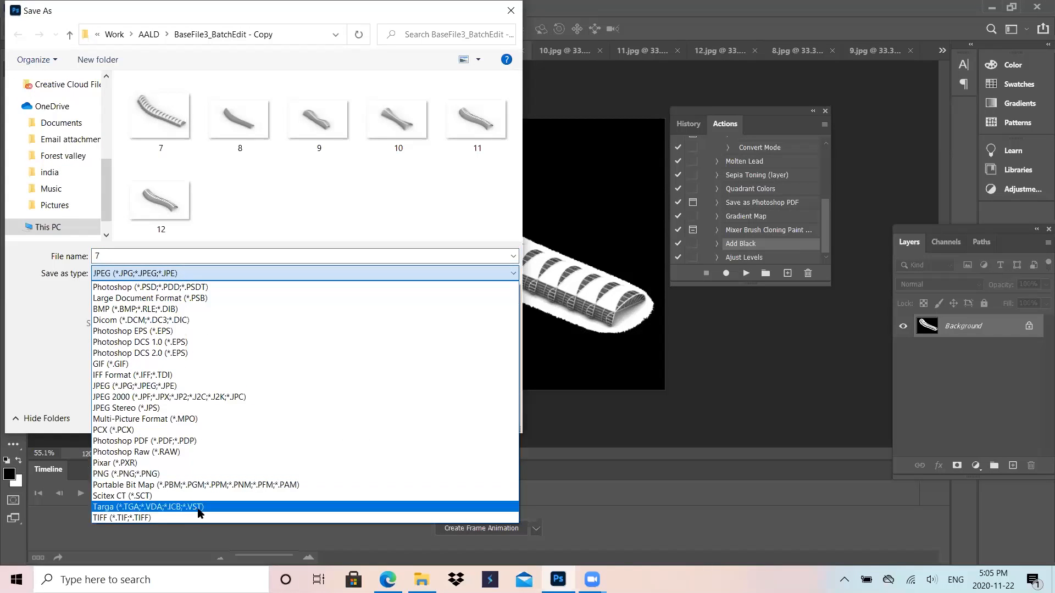
pyautogui.click(351, 197)
pyautogui.click(496, 423)
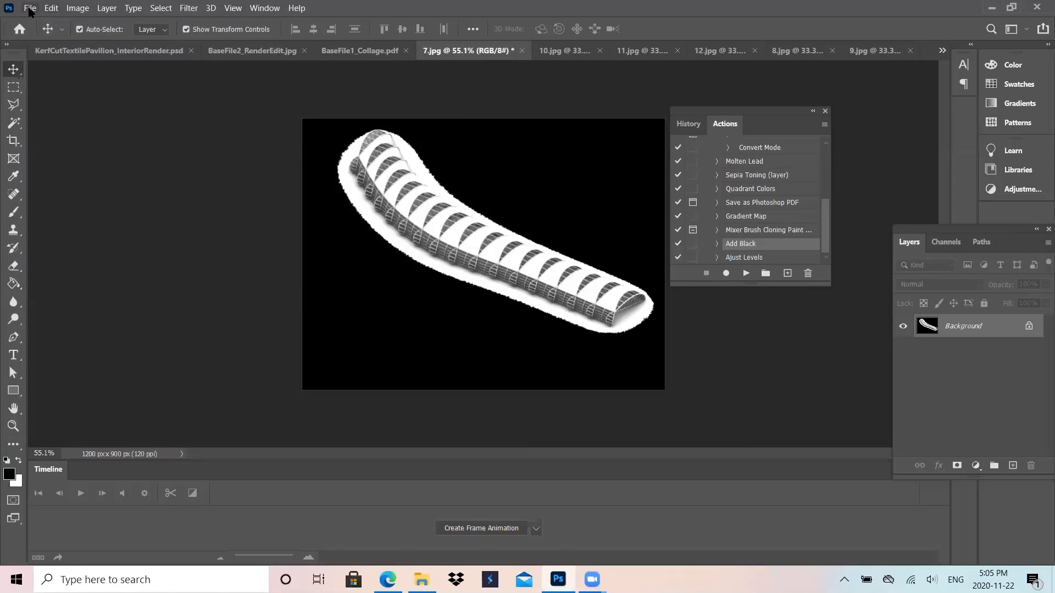
pyautogui.click(30, 8)
pyautogui.moveTo(86, 313)
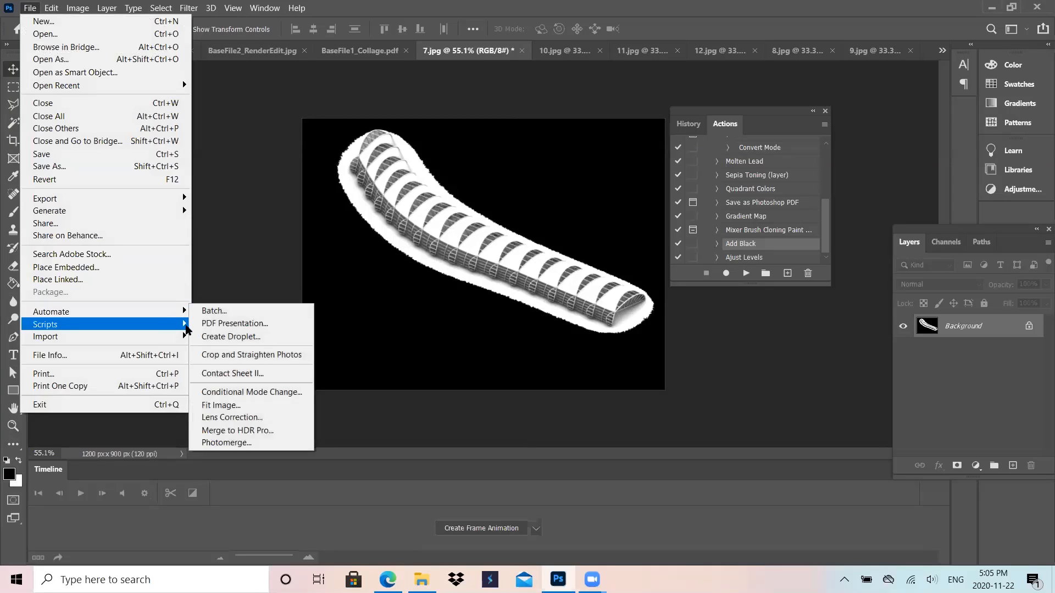
# Step: Start recording a new action named Save as PSD in the Default Actions set
pyautogui.click(789, 274)
pyautogui.write('Save as')
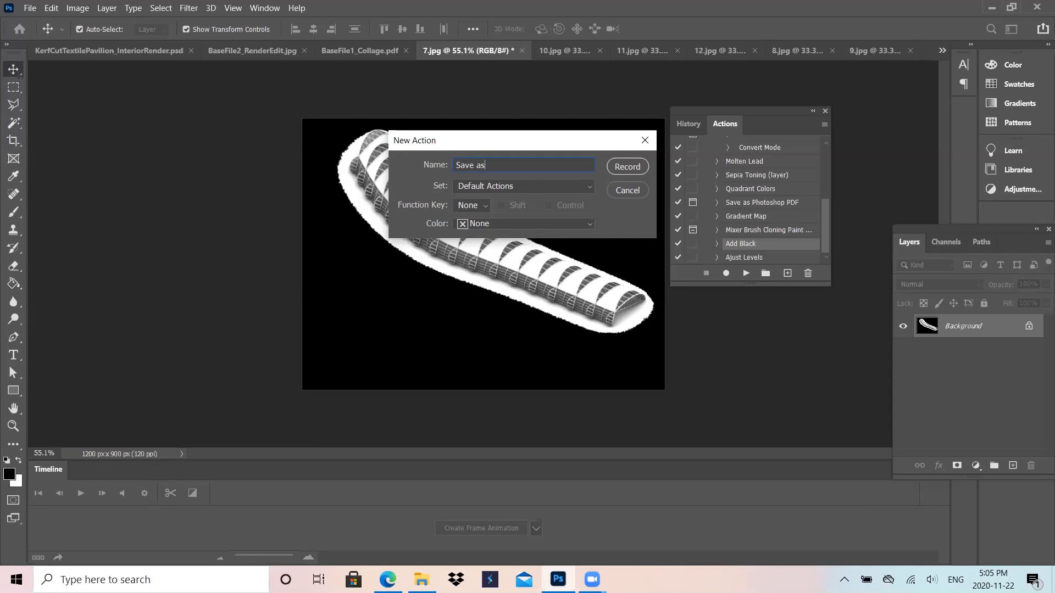
pyautogui.write(' PDS')
pyautogui.click(632, 167)
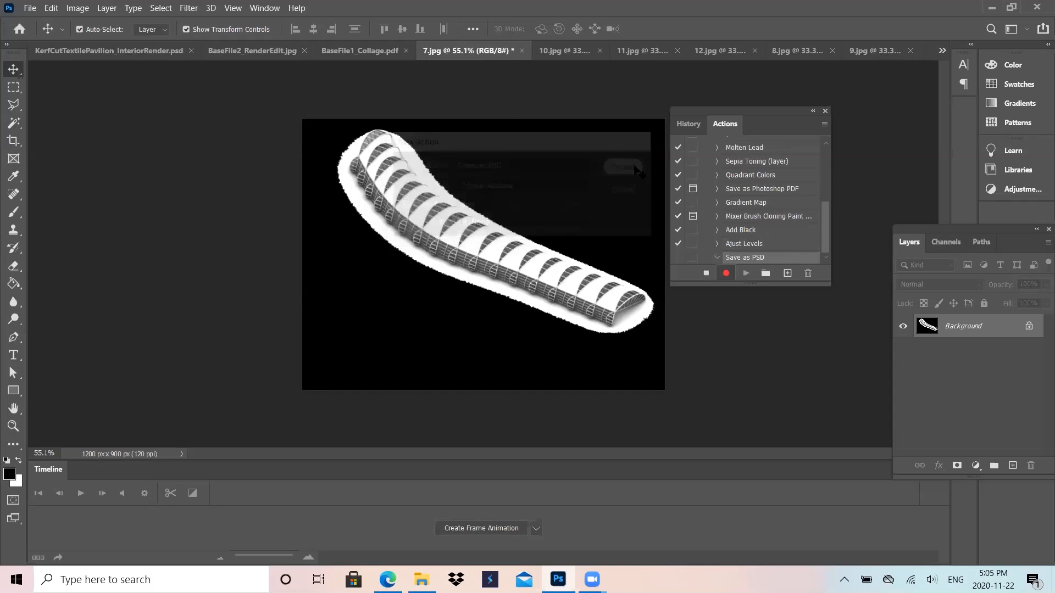
# Step: Save image 7 in Photoshop format under the name 7 as the recorded command, and stop the recording
pyautogui.click(28, 9)
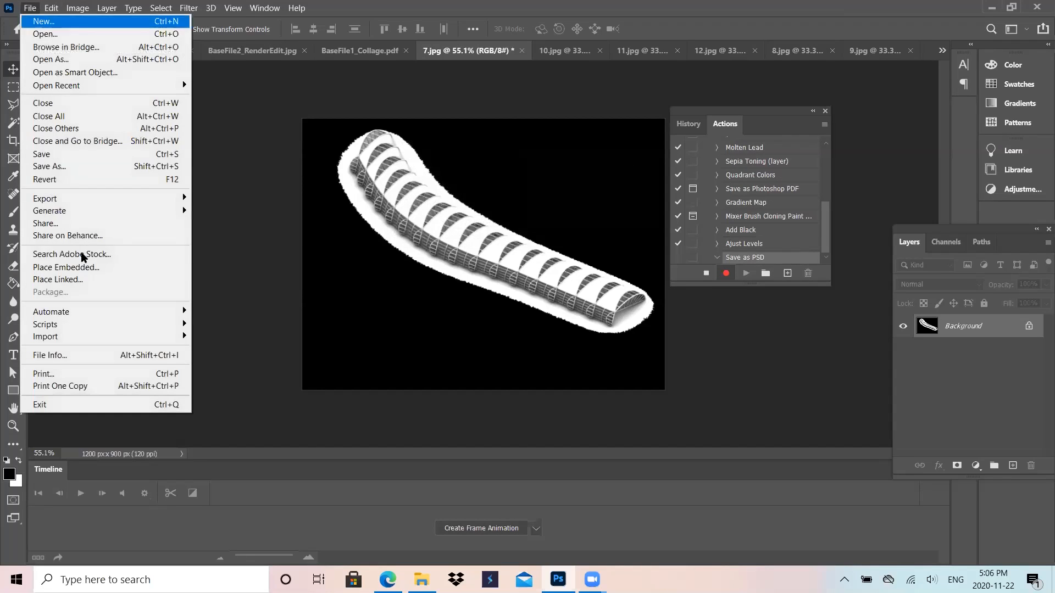
pyautogui.click(104, 166)
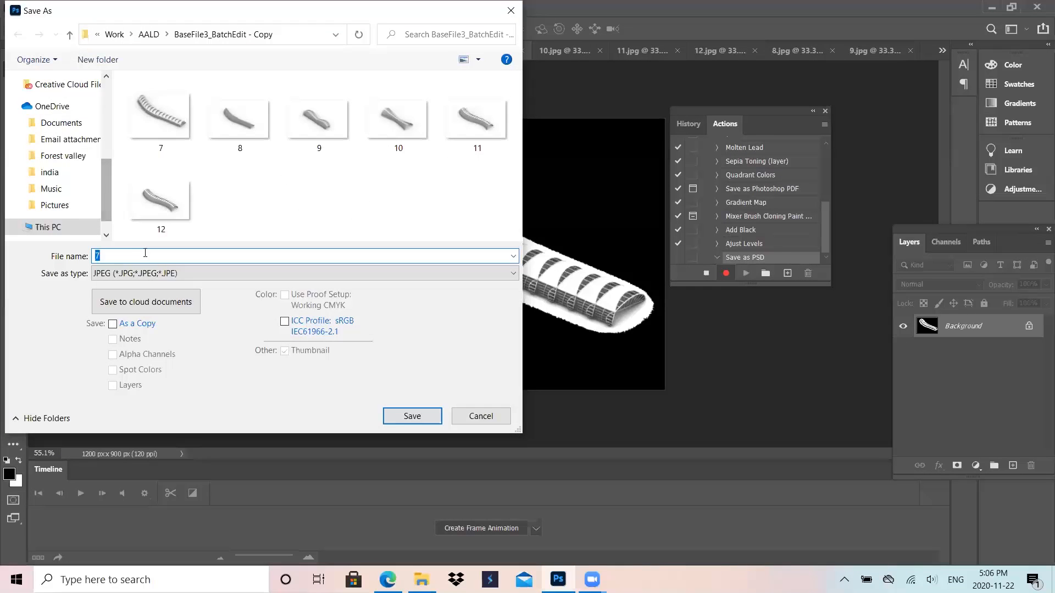
pyautogui.click(149, 273)
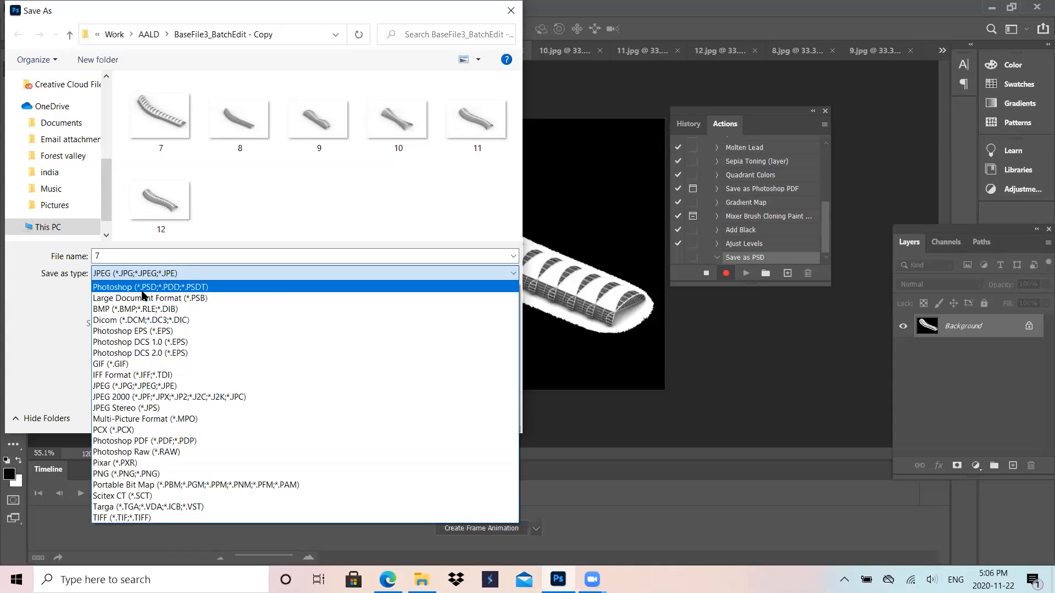
pyautogui.click(142, 291)
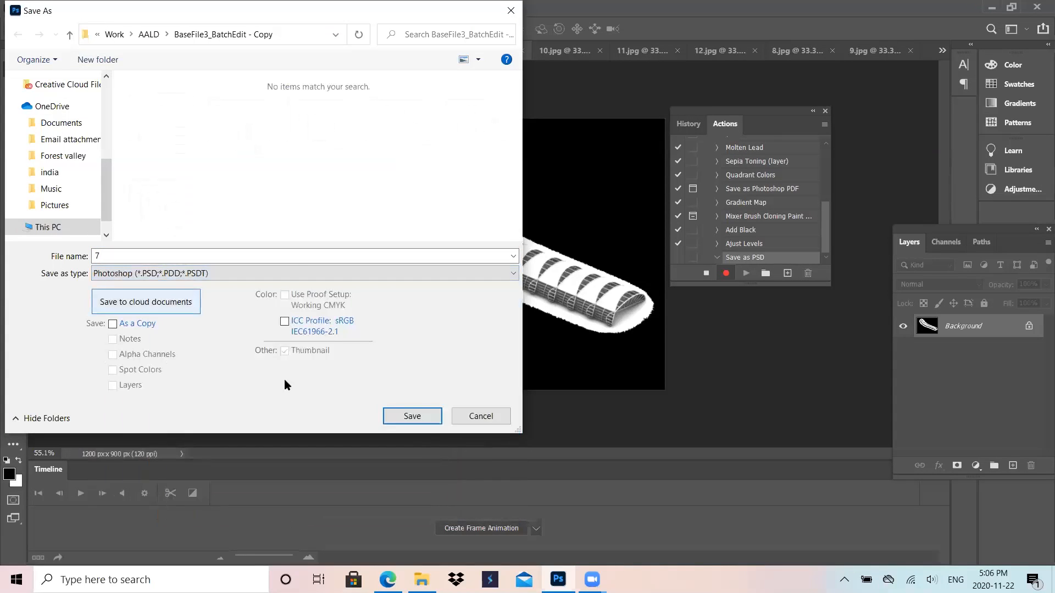
pyautogui.click(415, 419)
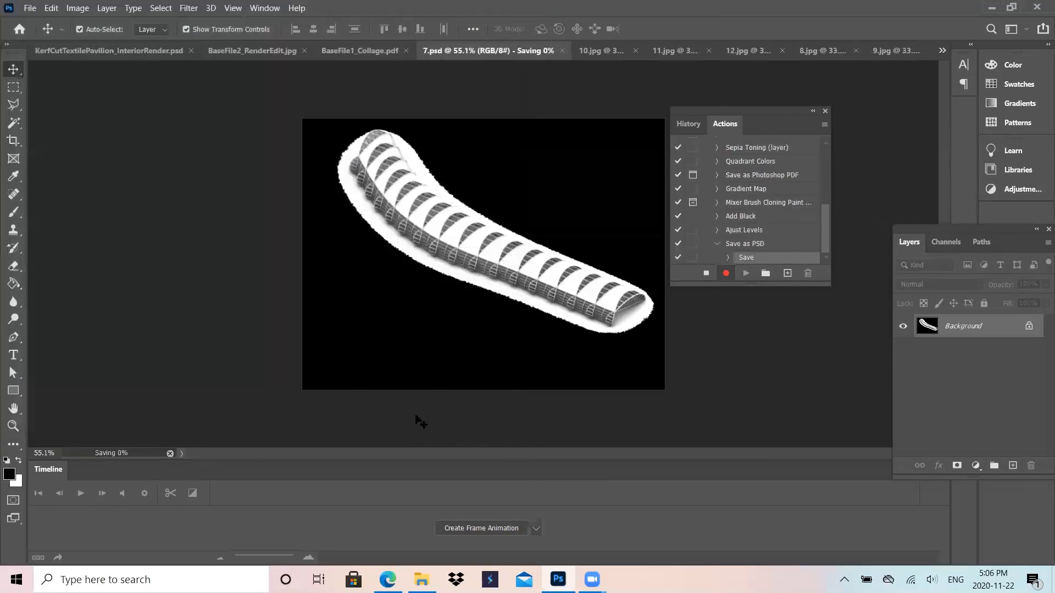
pyautogui.click(706, 274)
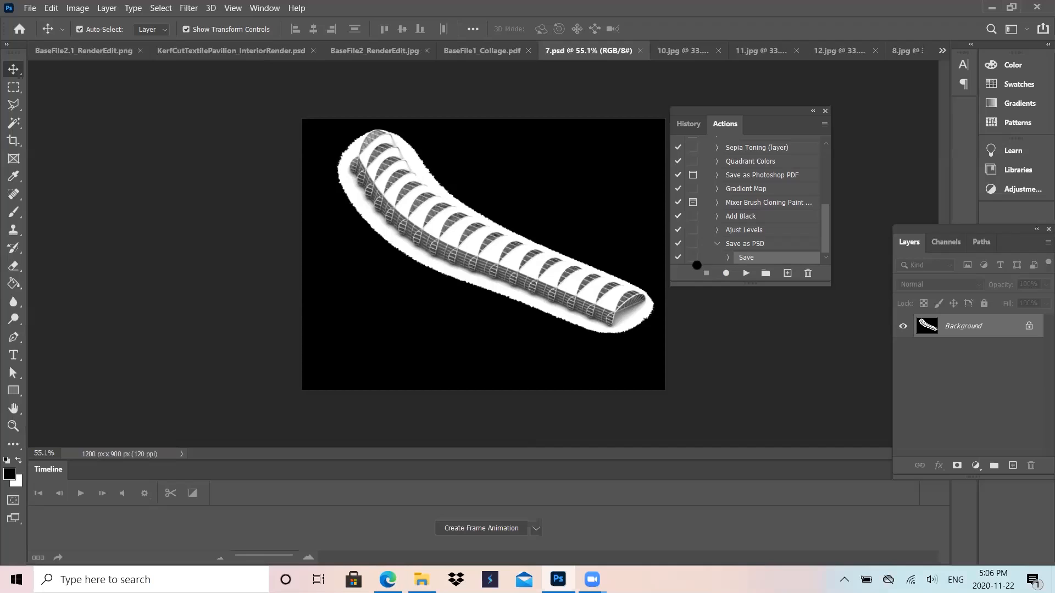
# Step: Batch-run the Save as PSD action on the BaseFile3_BatchEdit - Copy folder, updating 7.psd from its disk copy
pyautogui.click(28, 8)
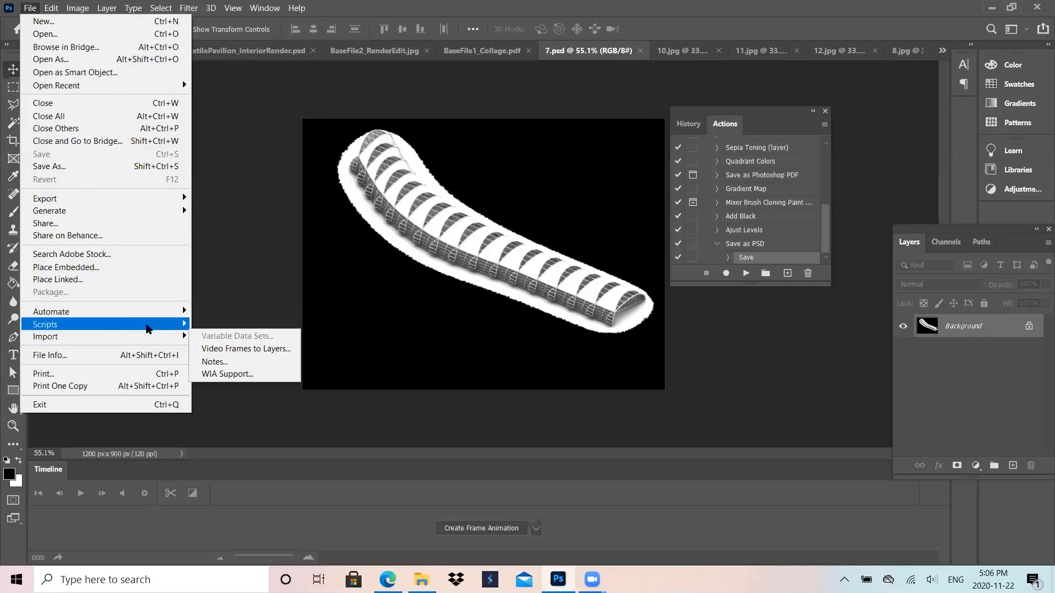
pyautogui.moveTo(161, 316)
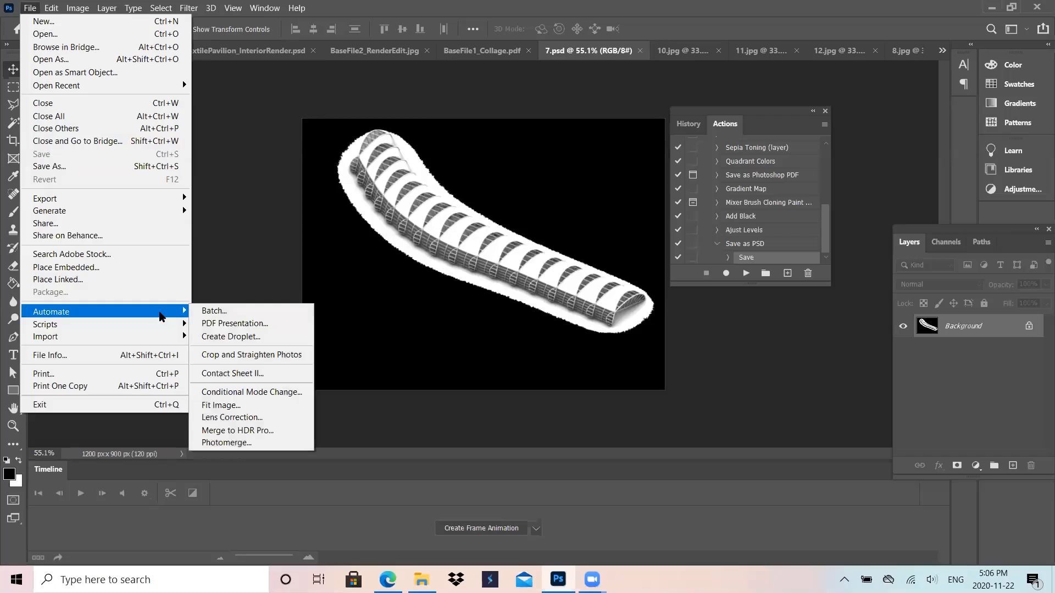
pyautogui.click(230, 315)
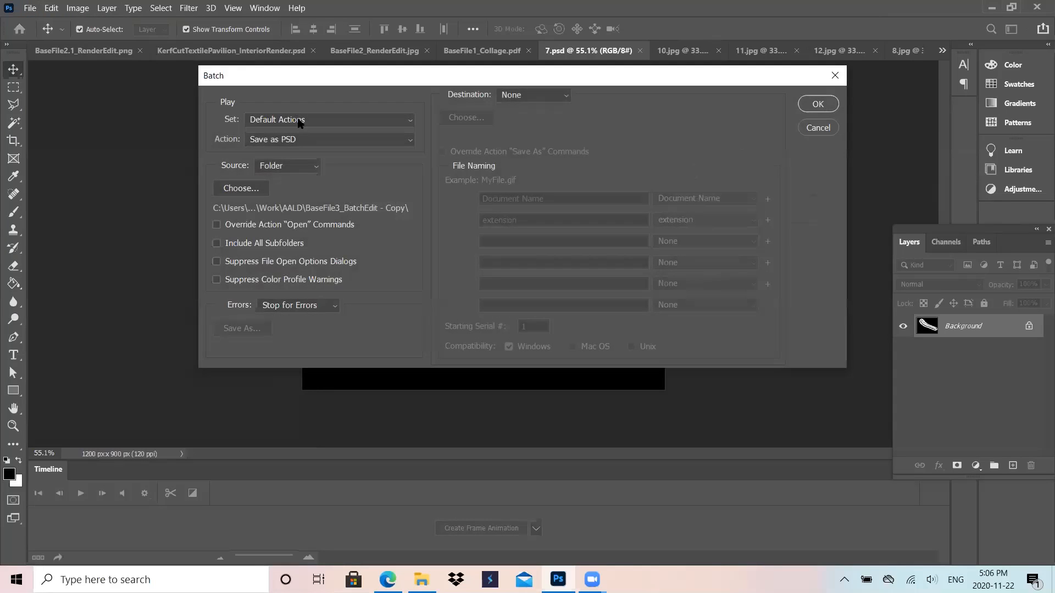
pyautogui.click(302, 166)
pyautogui.click(302, 166)
pyautogui.click(822, 105)
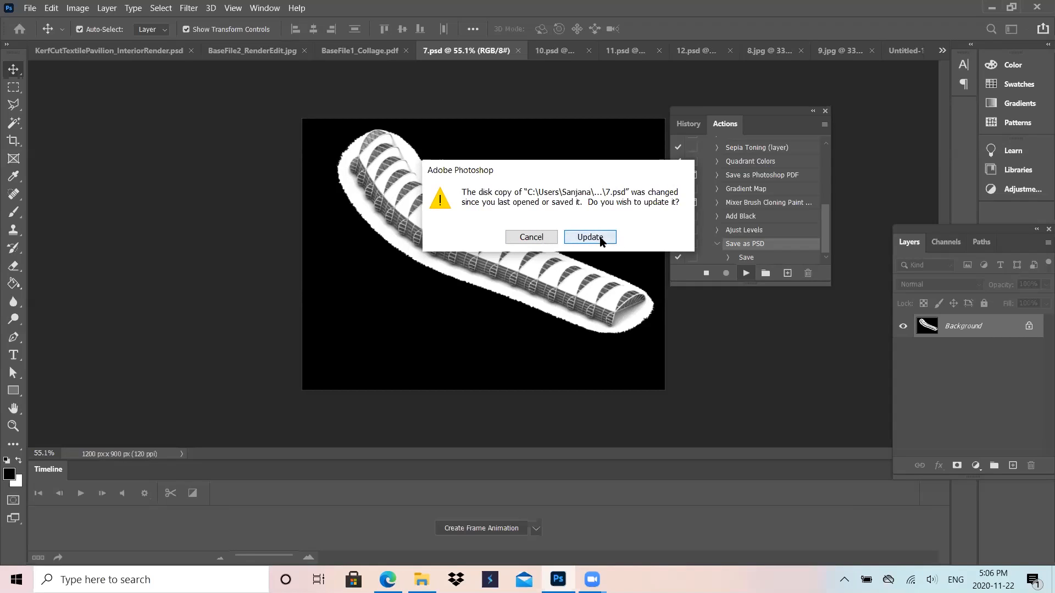
pyautogui.click(601, 237)
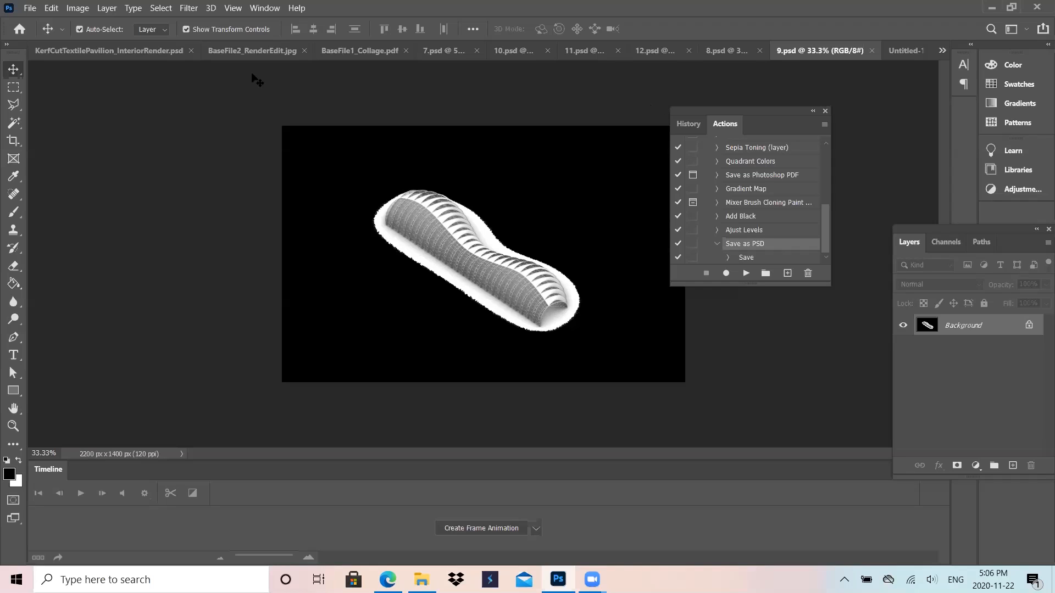
# Step: Bring up BaseFile1_Collage.pdf and make its Linework layer active with the Polygonal Lasso tool ready
pyautogui.click(236, 57)
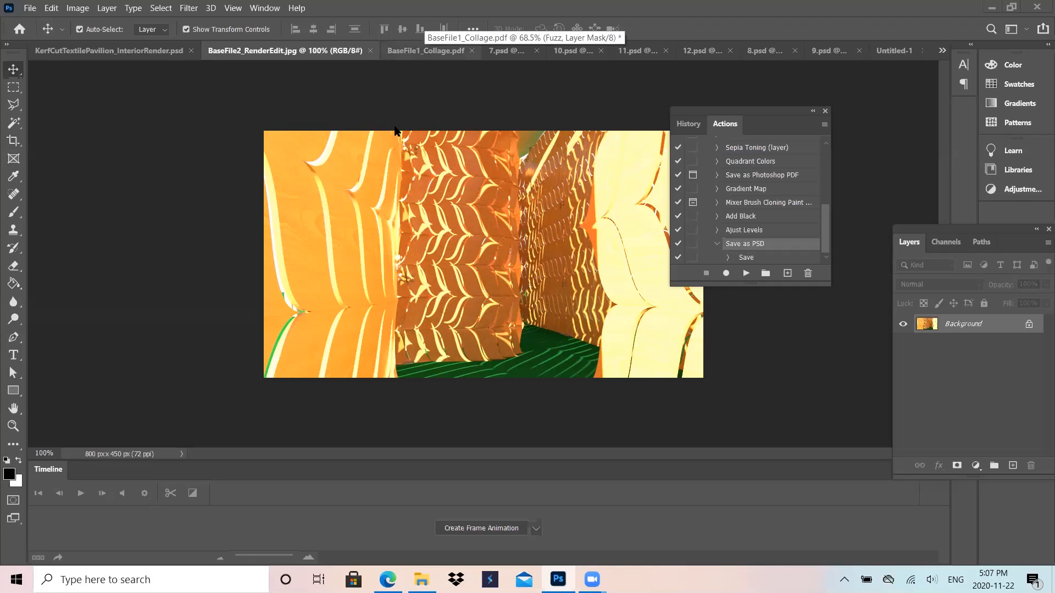
pyautogui.hotkey('ctrl', 'Tab')
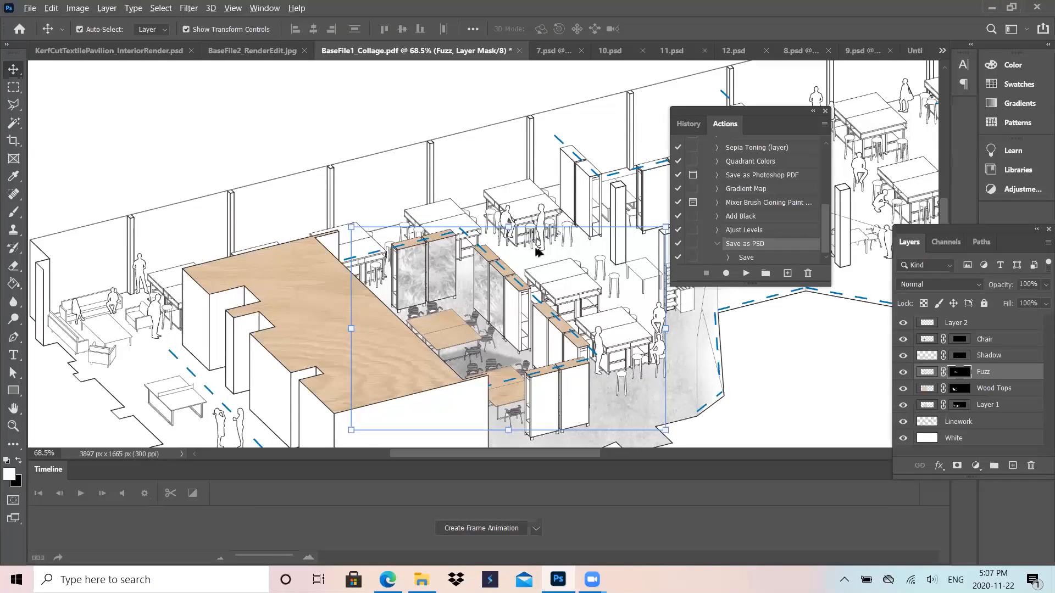
pyautogui.scroll(-3, 481, 306)
pyautogui.scroll(7, 294, 216)
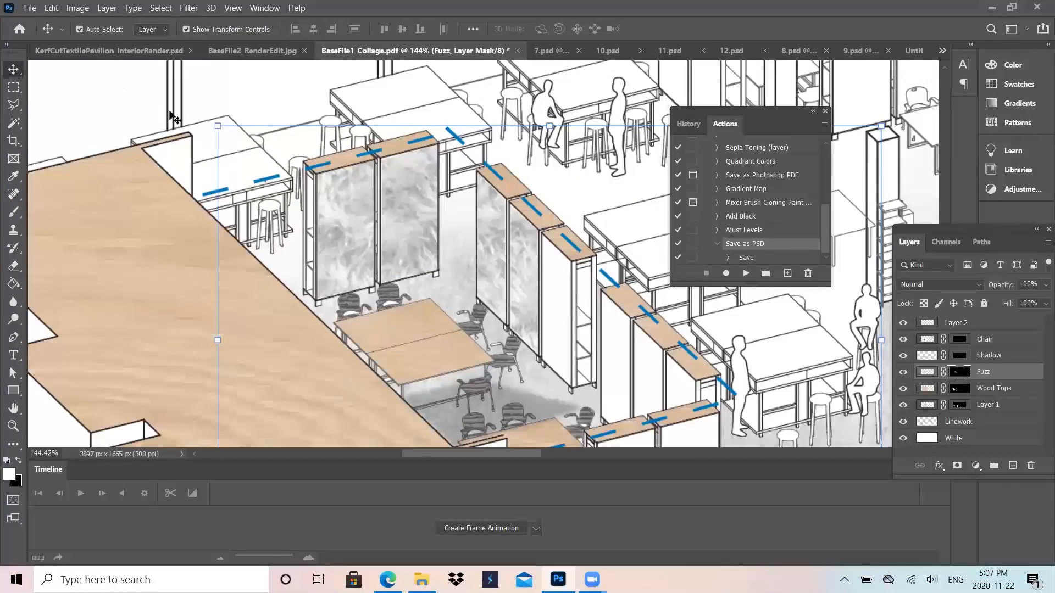
pyautogui.click(14, 87)
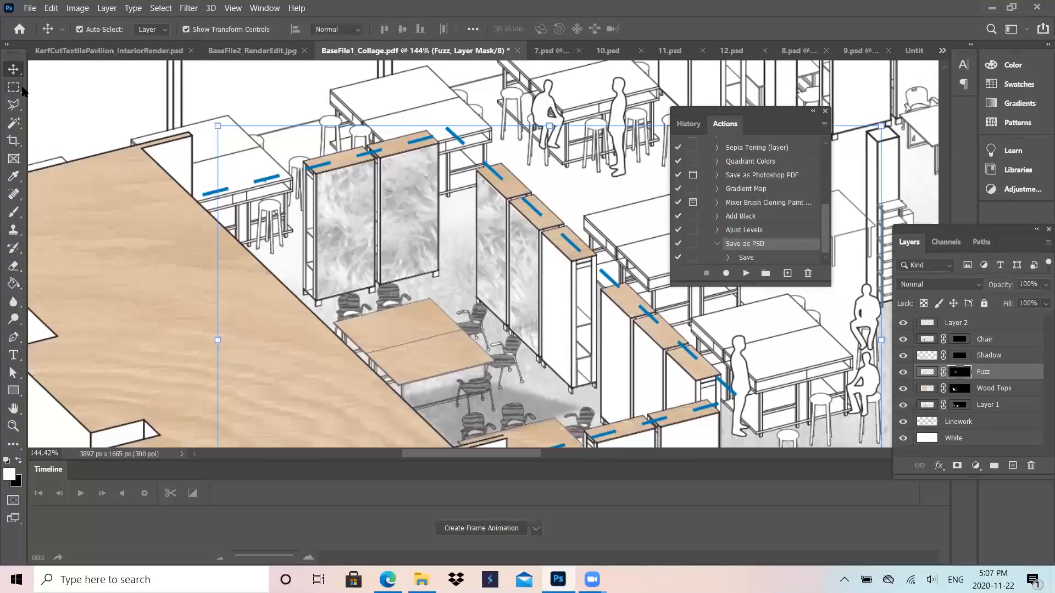
pyautogui.click(956, 323)
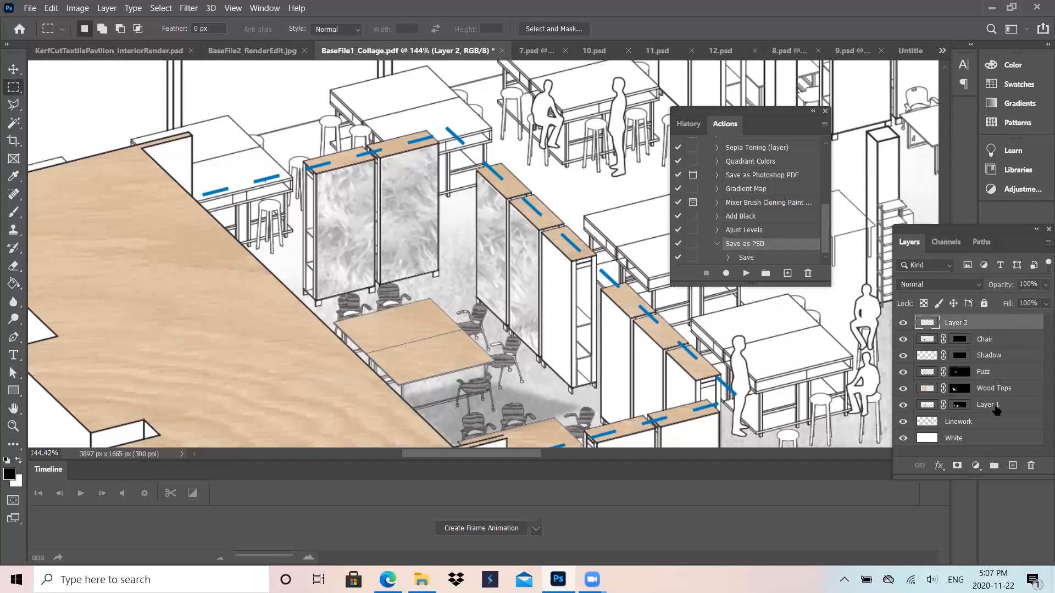
pyautogui.click(958, 424)
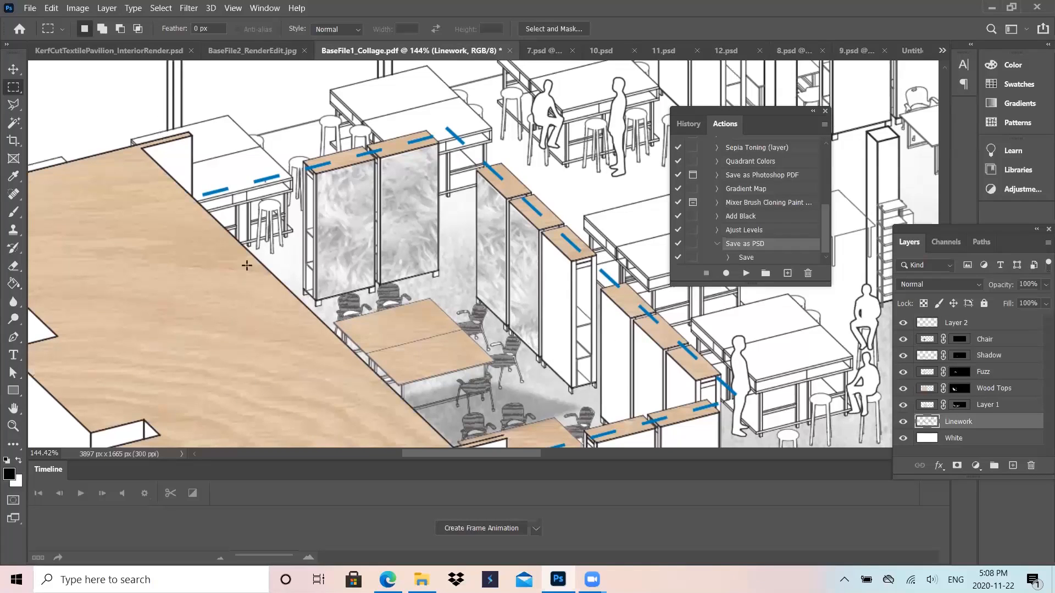
pyautogui.click(16, 102)
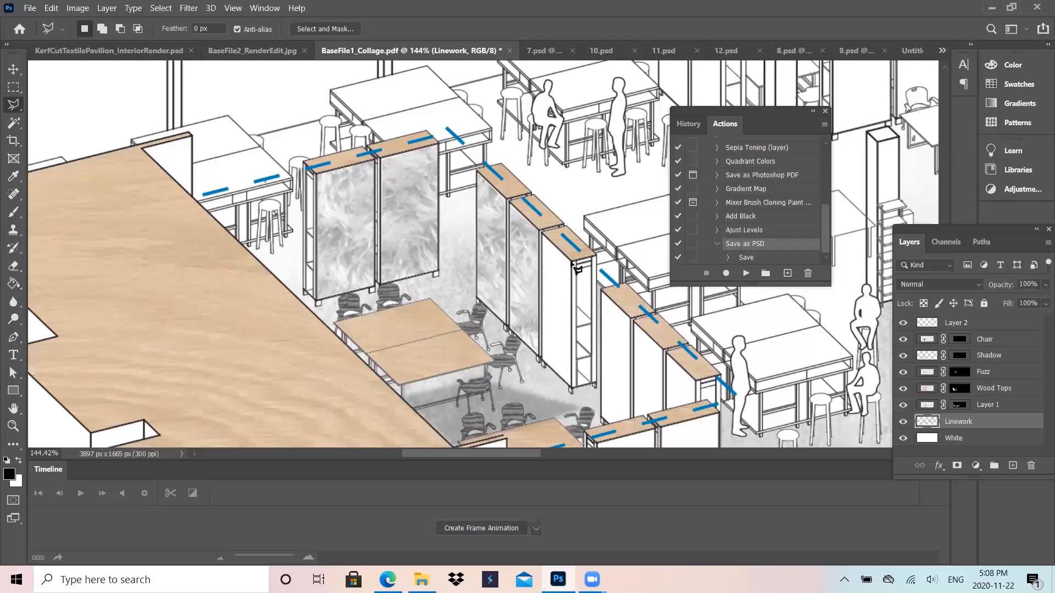
pyautogui.click(574, 263)
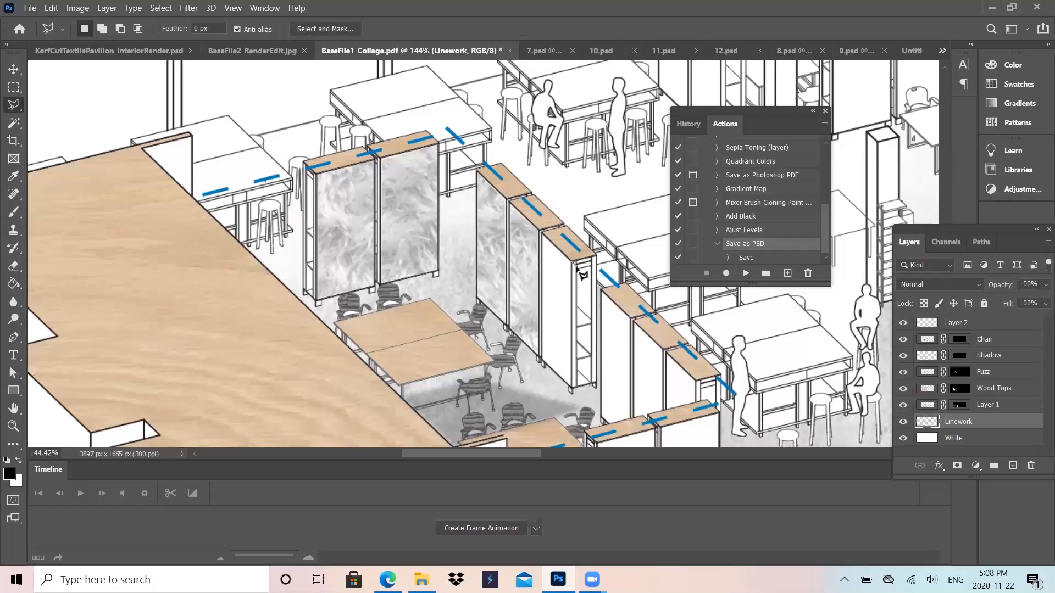
pyautogui.click(601, 289)
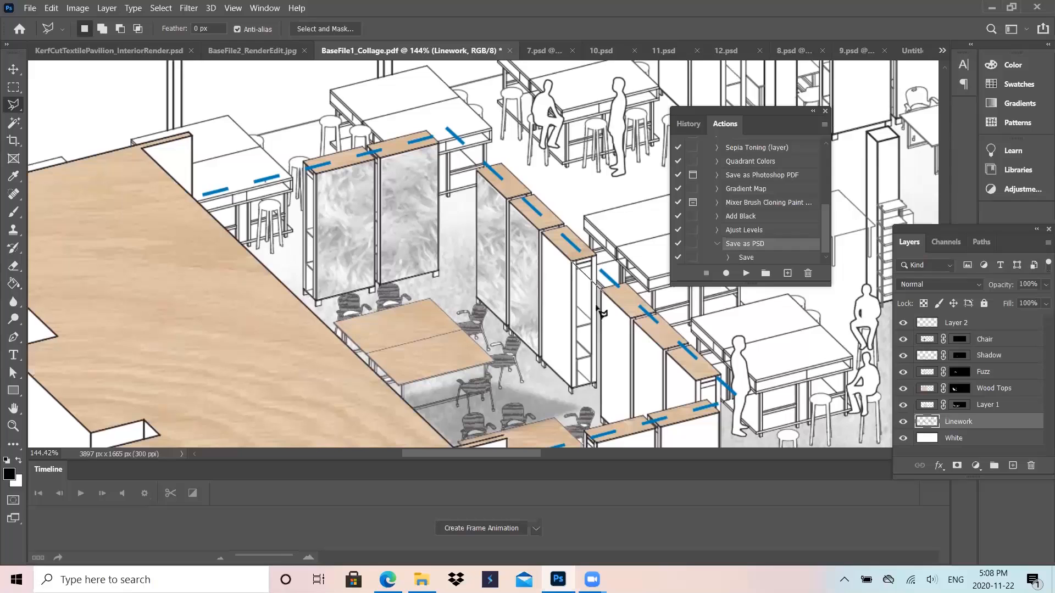
pyautogui.click(600, 418)
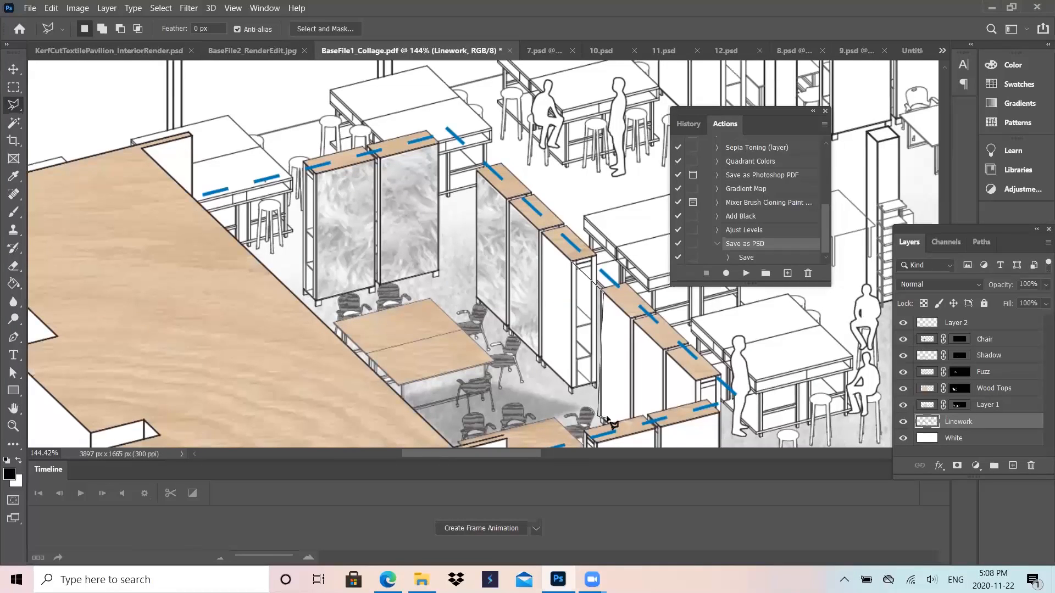
pyautogui.doubleClick(612, 352)
pyautogui.hotkey('ctrl', 'd')
# Step: Select the four-cornered area over the open shelf end of the middle partition row with the Polygonal Lasso
pyautogui.click(575, 264)
pyautogui.click(601, 289)
pyautogui.click(602, 421)
pyautogui.click(570, 389)
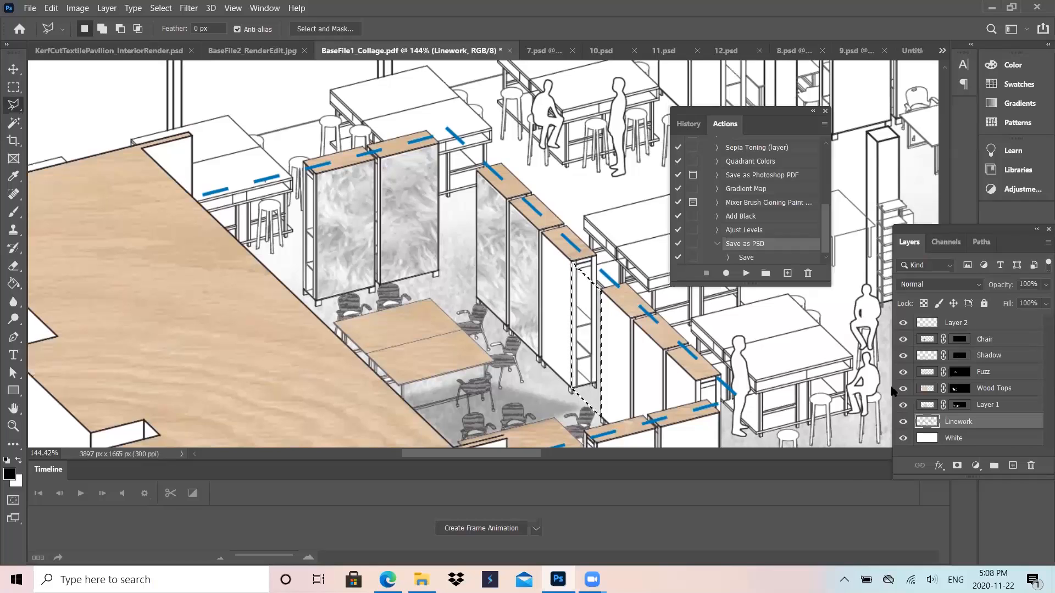
# Step: Add a new layer above Layer 2 and set the foreground colour to a bright cyan with hue 186
pyautogui.click(975, 324)
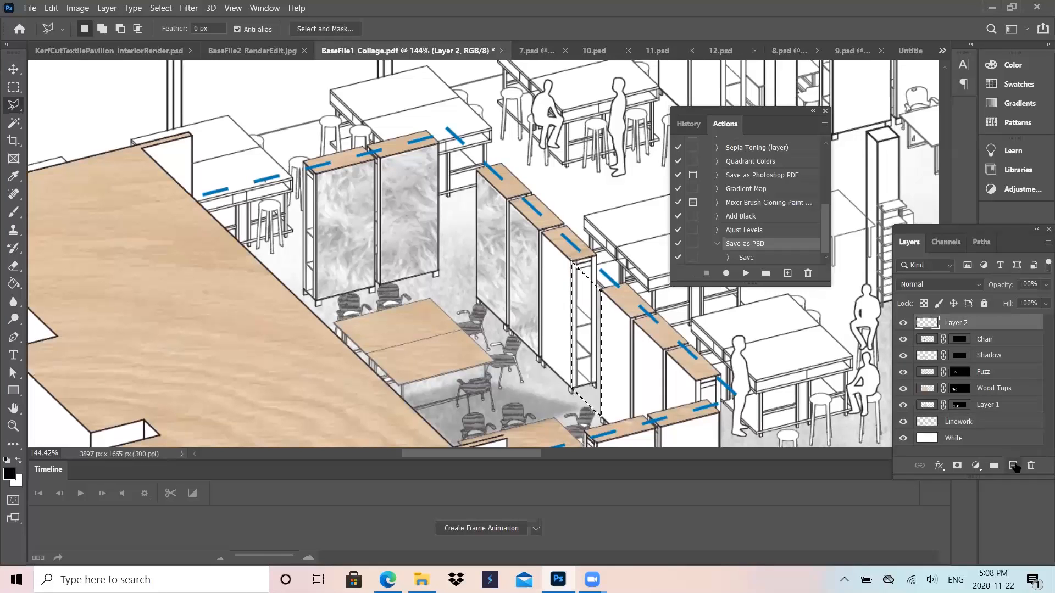
pyautogui.click(1012, 465)
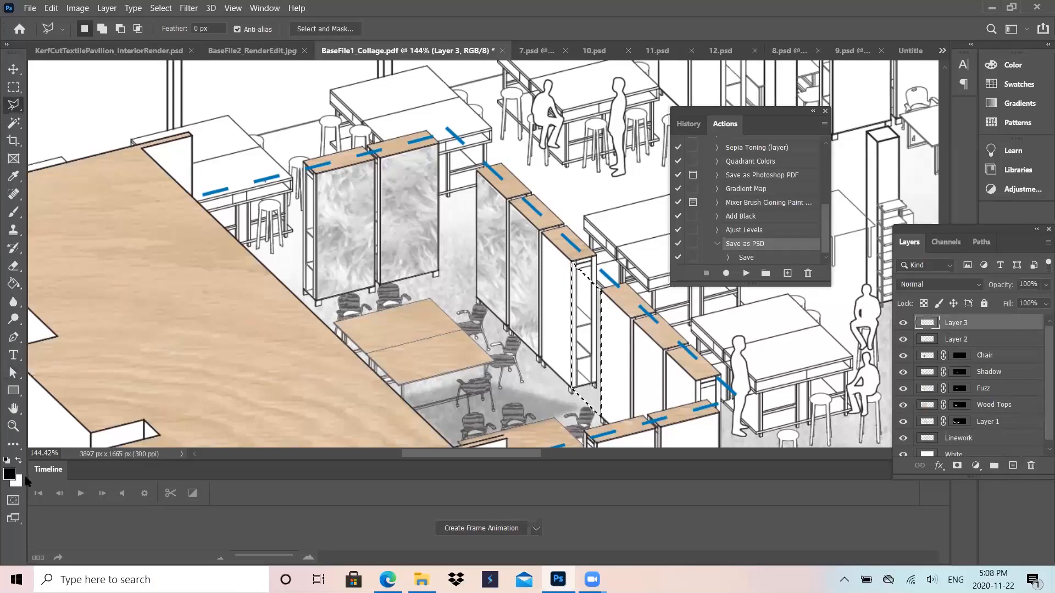
pyautogui.click(10, 474)
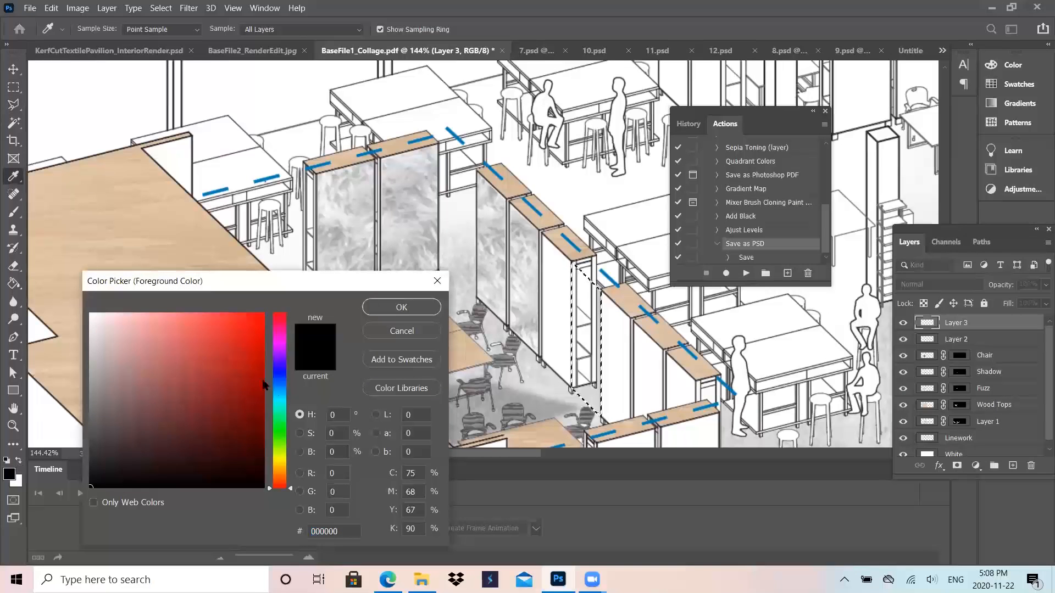
pyautogui.click(283, 397)
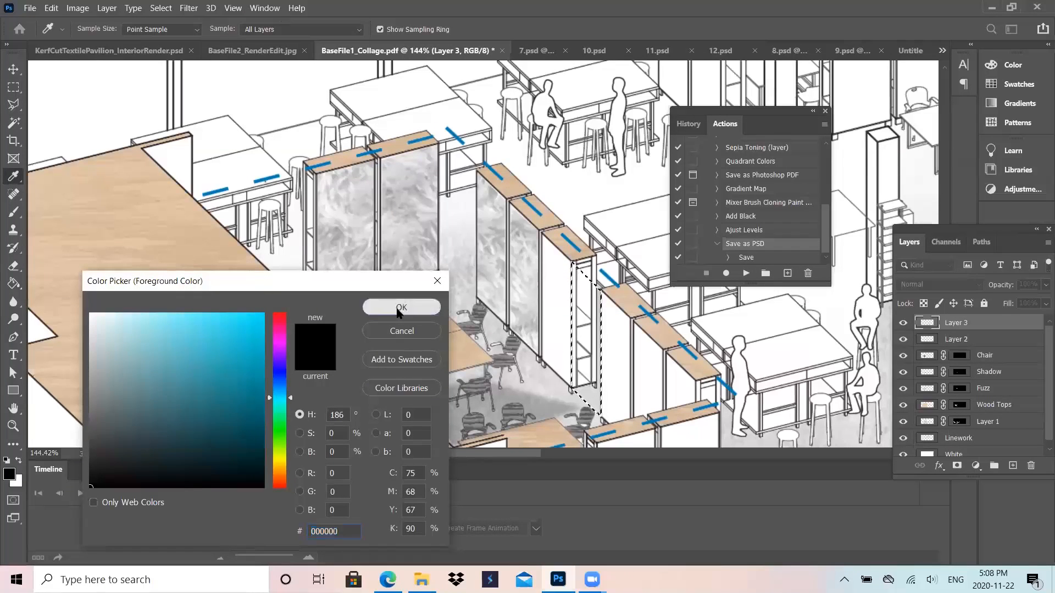
pyautogui.click(399, 308)
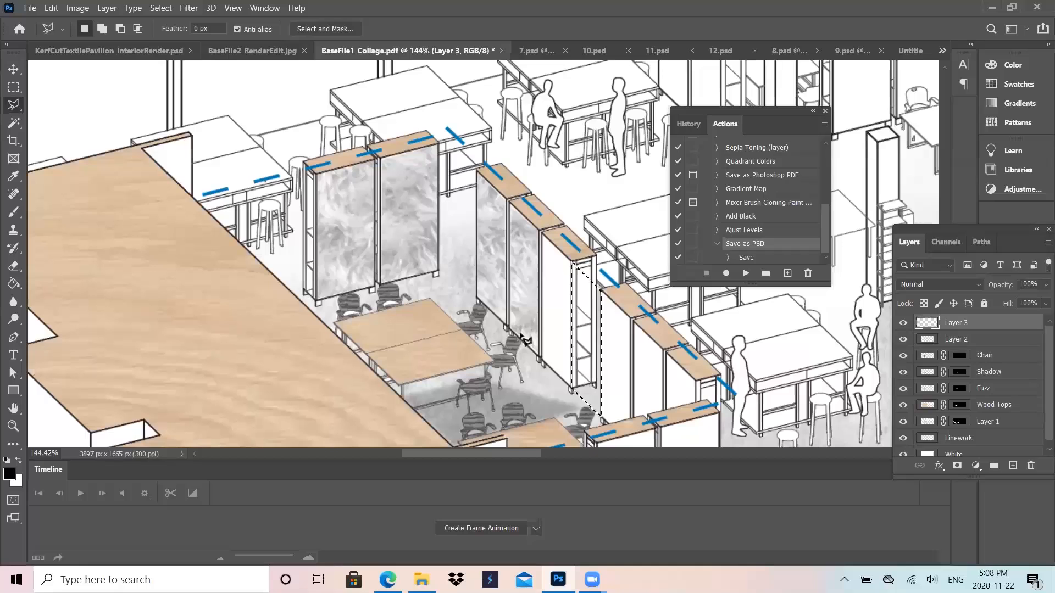
pyautogui.scroll(2, 601, 384)
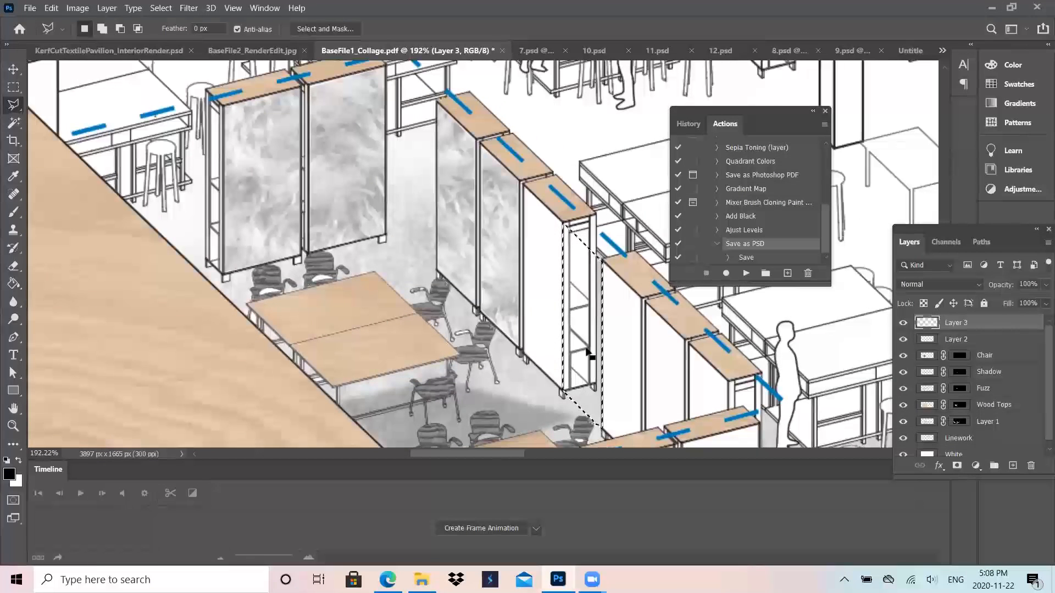
pyautogui.press('alt')
pyautogui.click(8, 473)
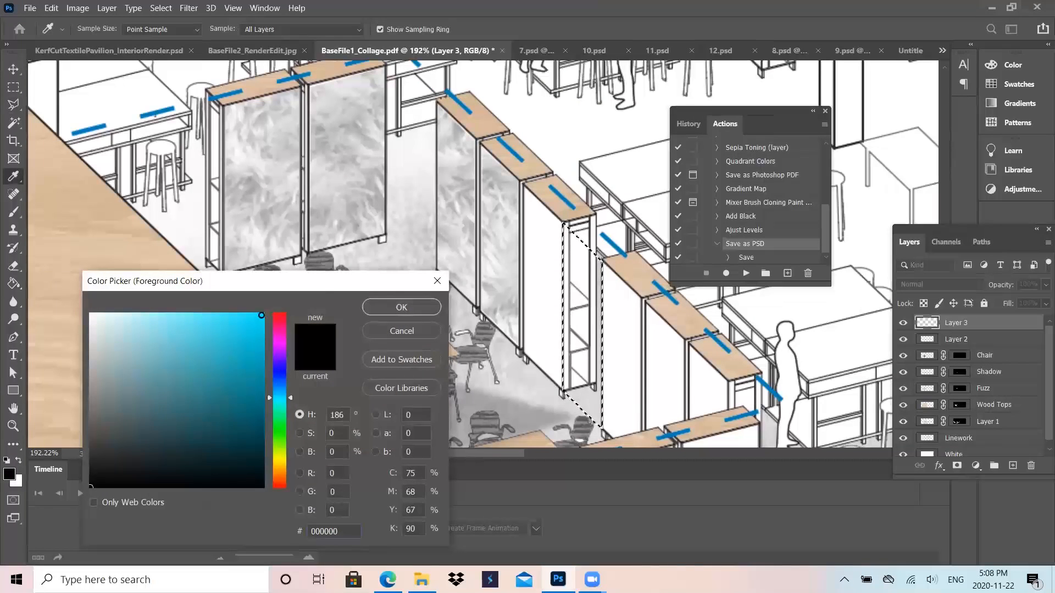
pyautogui.click(261, 316)
pyautogui.click(401, 306)
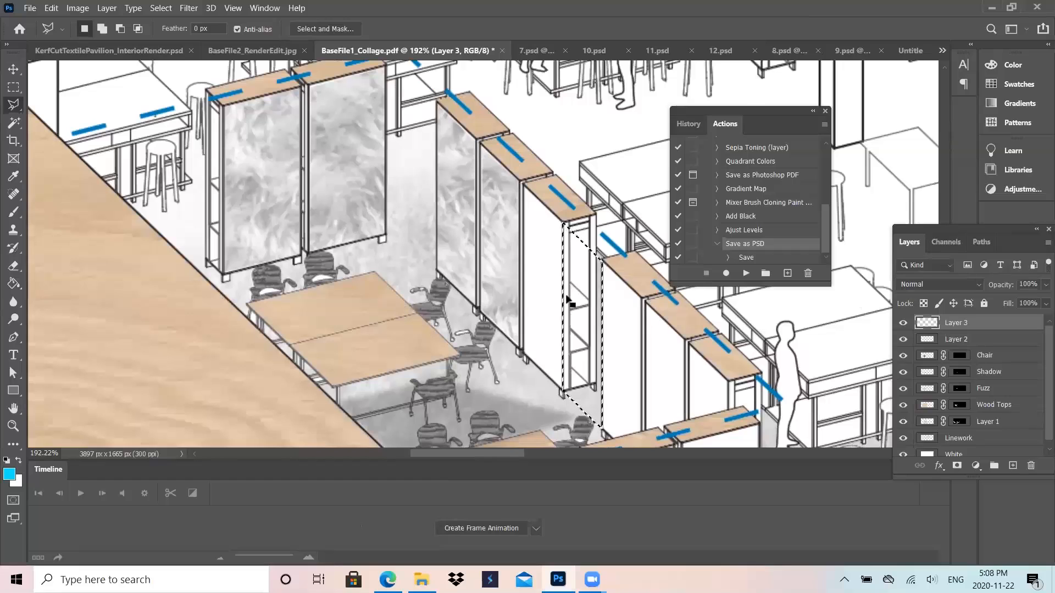
# Step: Fill the shelf-end selection with the cyan foreground colour, deselect it, and restore the same selection
pyautogui.hotkey('alt', 'BackSpace')
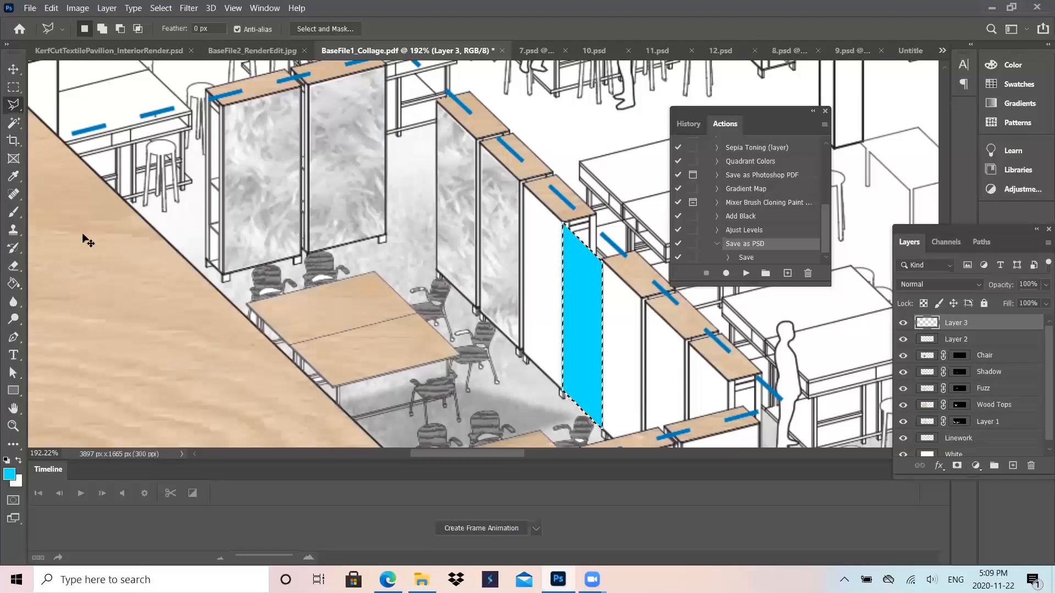
pyautogui.hotkey('ctrl', 'd')
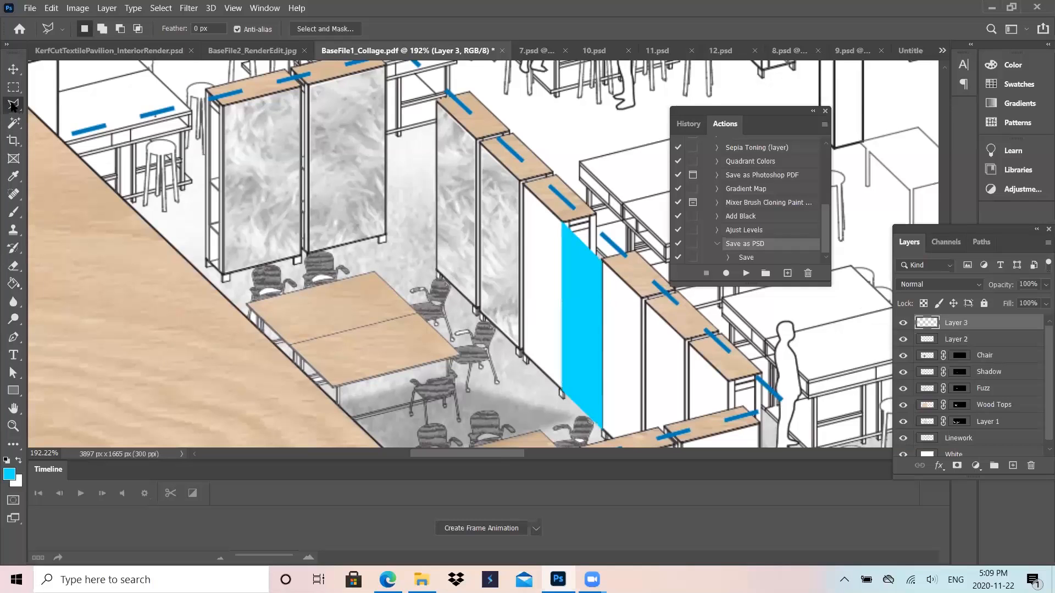
pyautogui.click(161, 8)
pyautogui.click(169, 47)
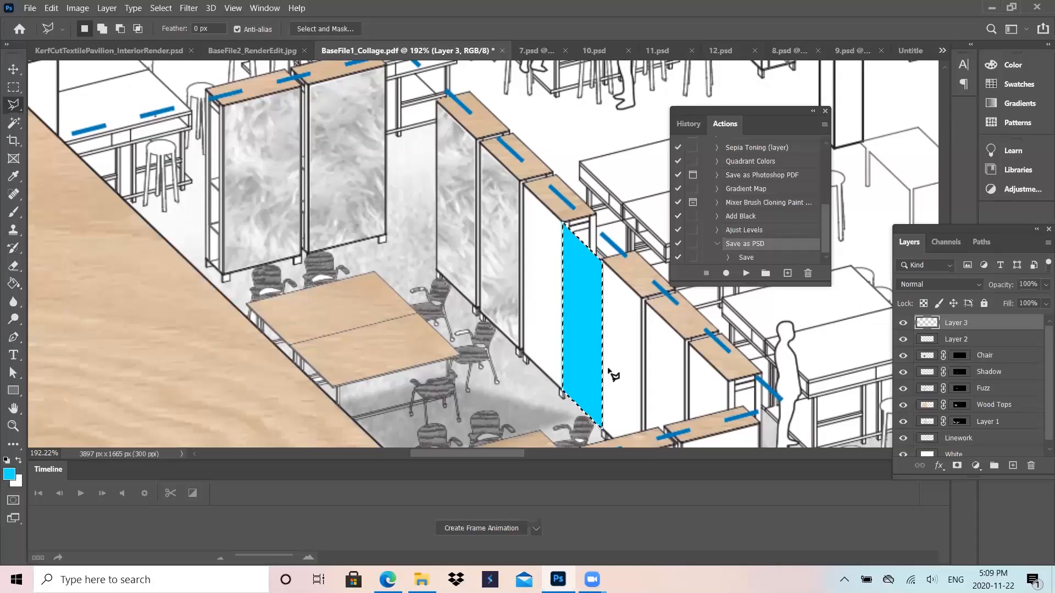
# Step: Subtract both sides of the cyan panel's selection with the Polygonal Lasso, leaving a narrow diagonal strip across it
pyautogui.press('alt')
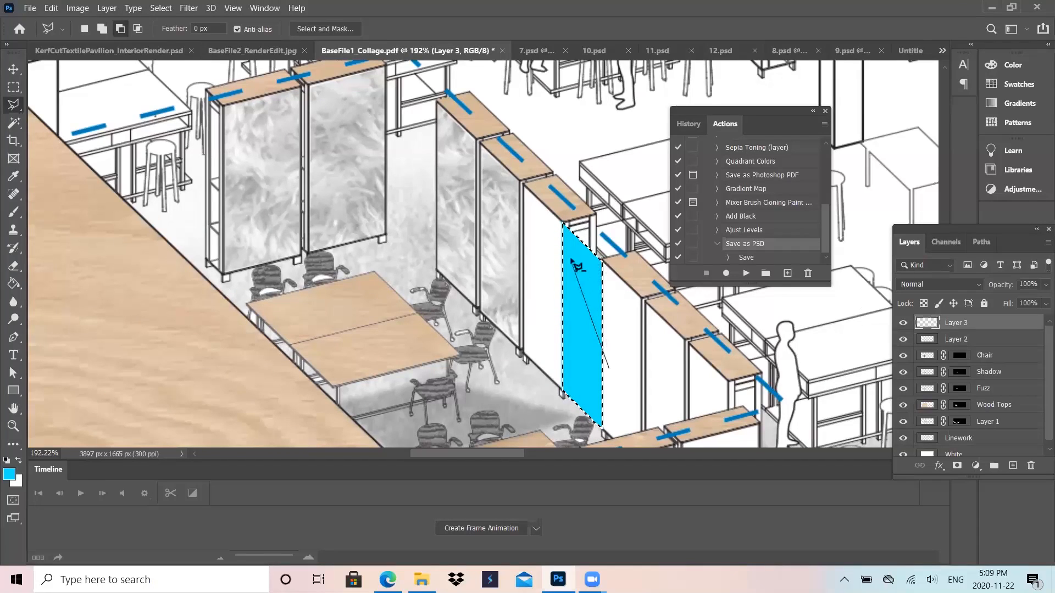
pyautogui.click(571, 224)
pyautogui.click(635, 228)
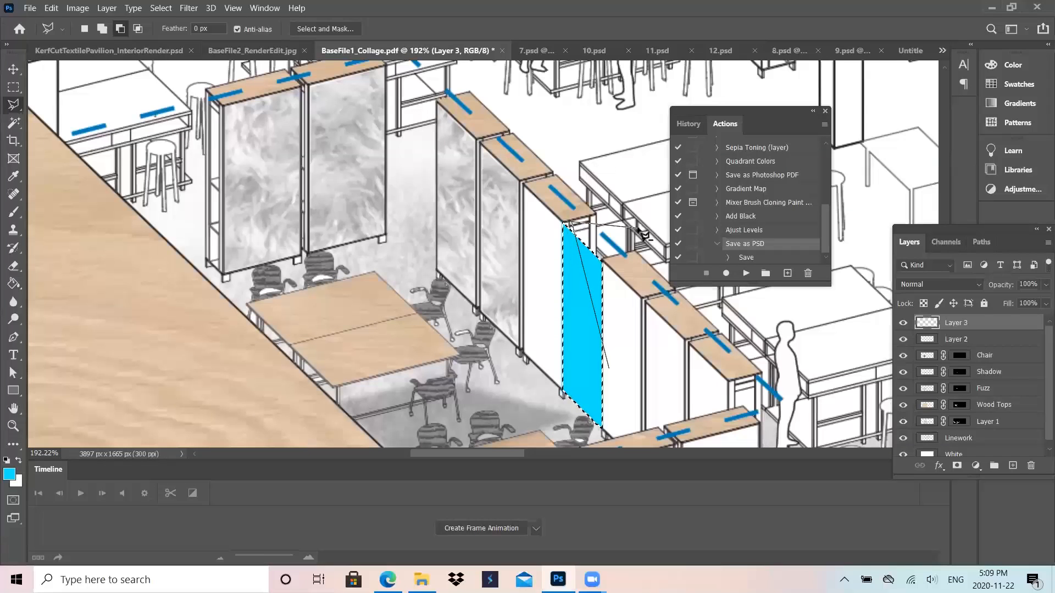
pyautogui.doubleClick(610, 368)
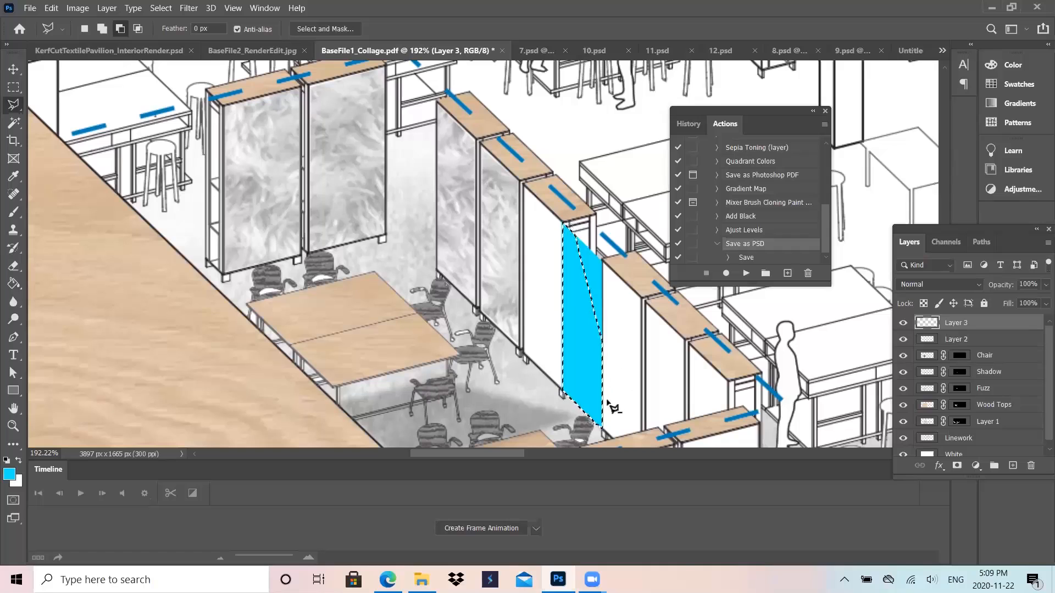
pyautogui.click(607, 386)
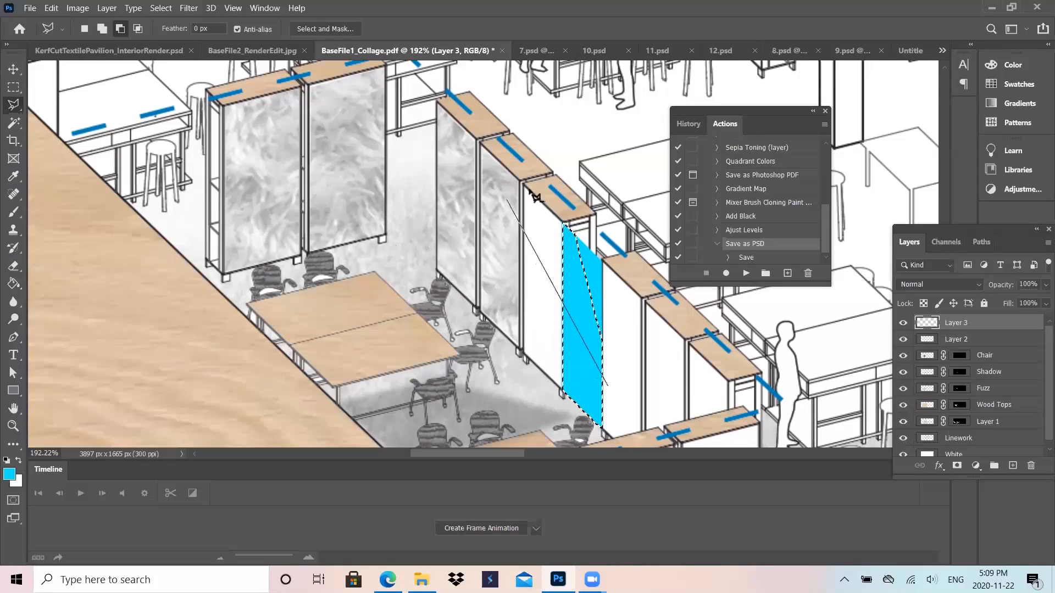
pyautogui.click(551, 196)
pyautogui.click(516, 285)
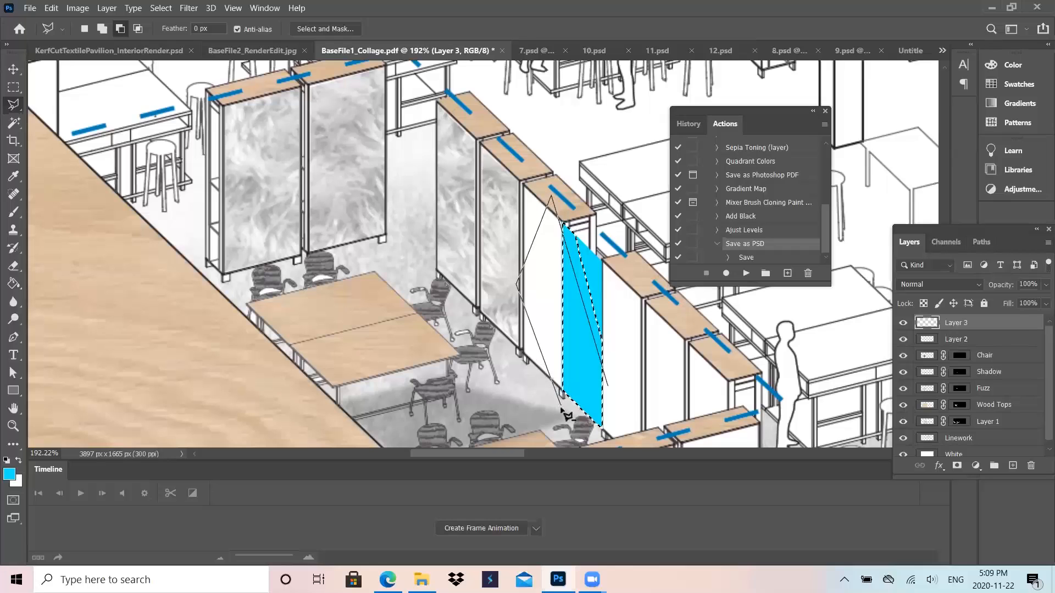
pyautogui.click(551, 412)
pyautogui.click(615, 443)
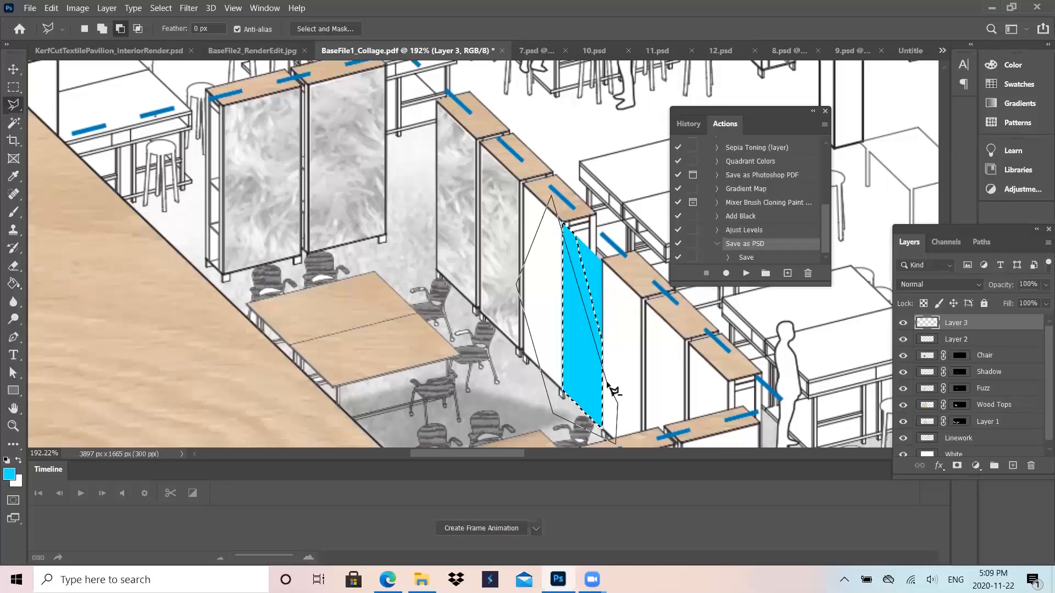
pyautogui.doubleClick(608, 385)
# Step: Add a second narrow diagonal strip beside the first to the selection with the Polygonal Lasso
pyautogui.press('shift')
pyautogui.click(608, 385)
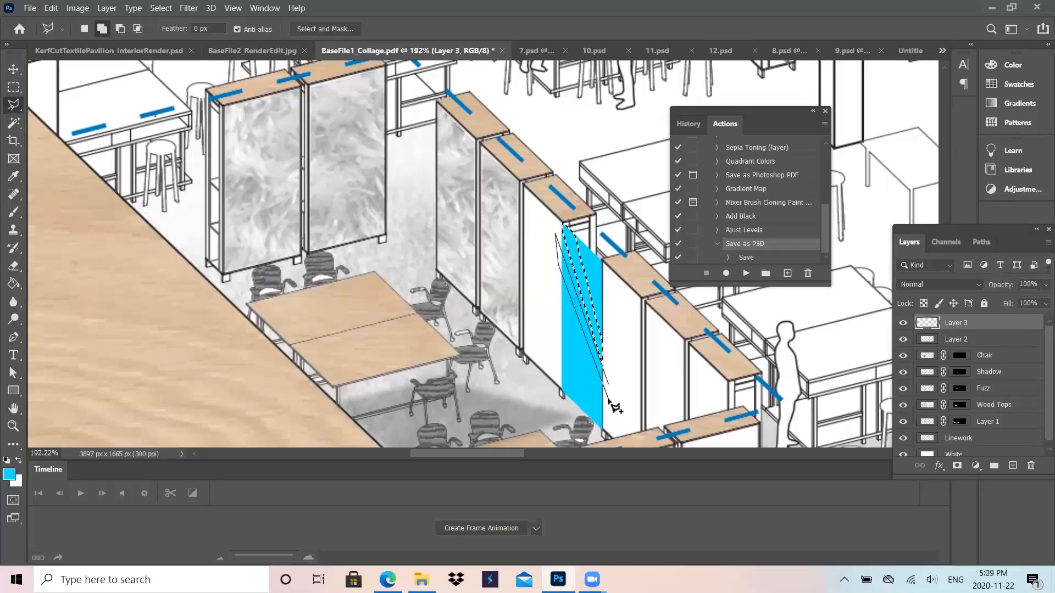
pyautogui.doubleClick(607, 385)
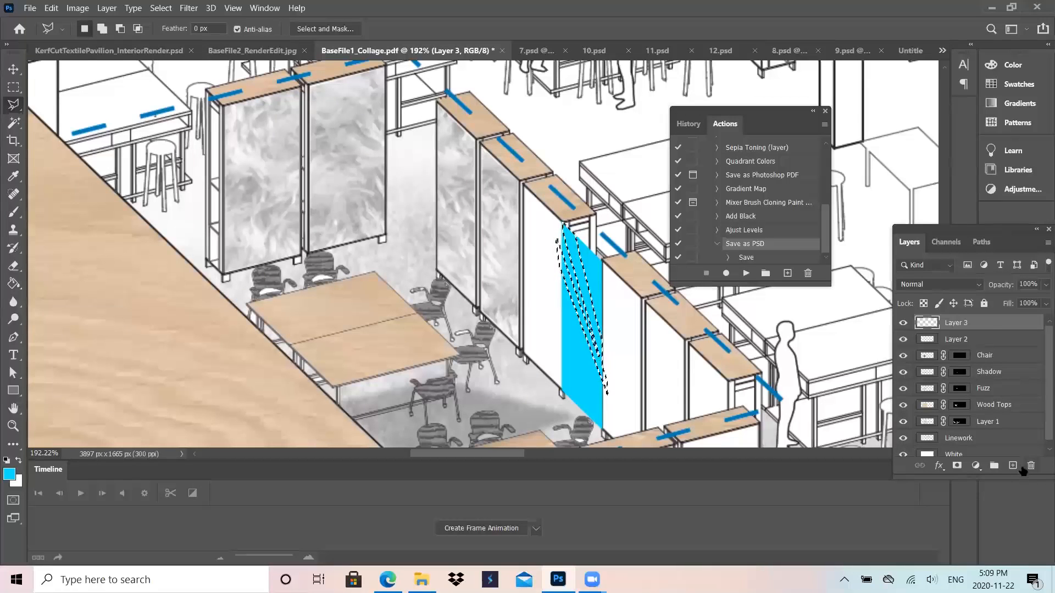
# Step: Add another layer above Layer 3, fill the diagonal strips with white as glass reflections, and deselect
pyautogui.click(1013, 466)
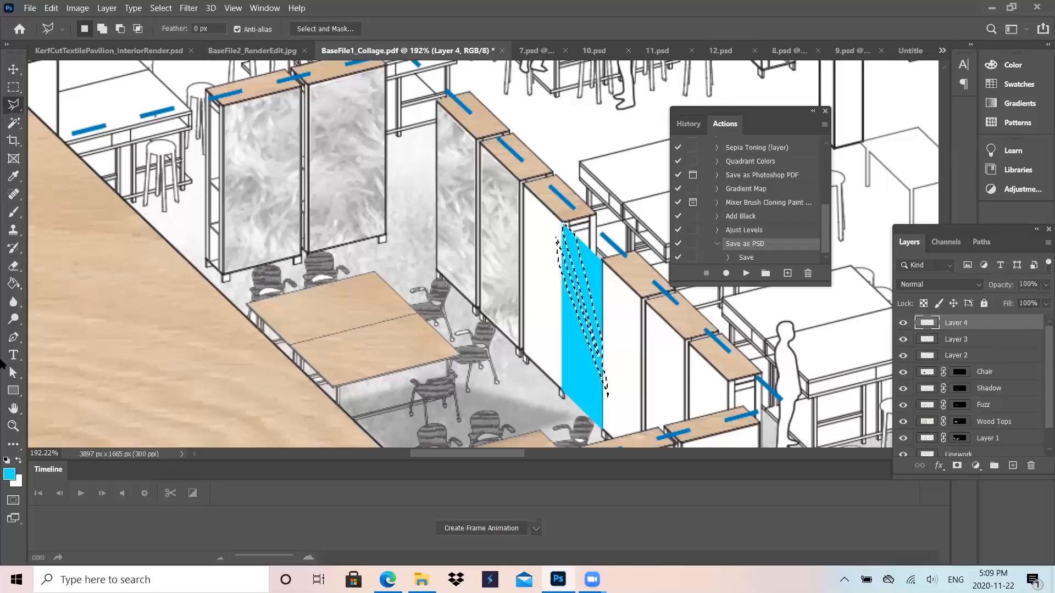
pyautogui.click(19, 461)
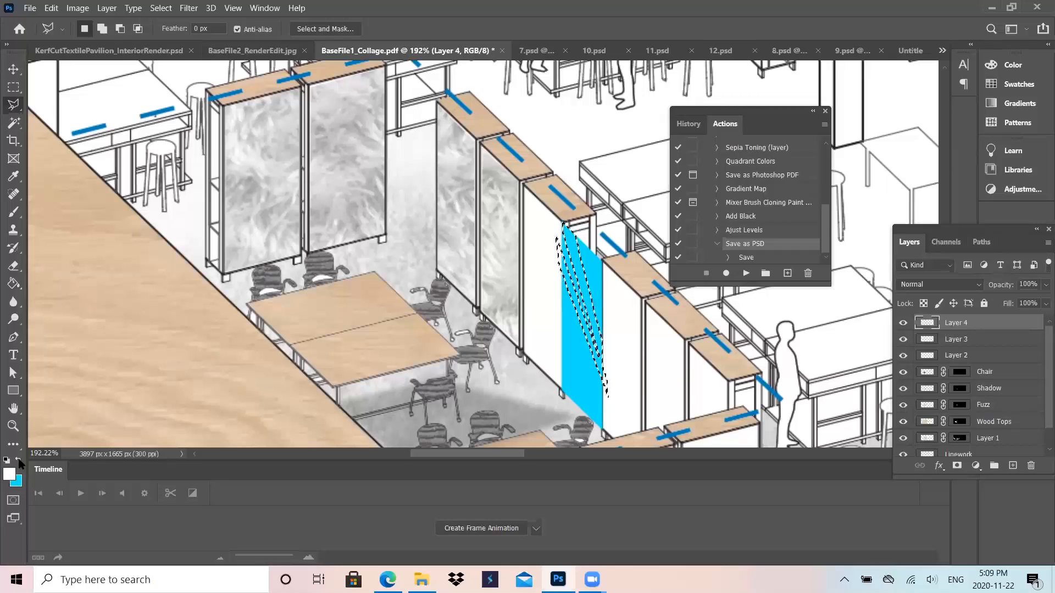
pyautogui.hotkey('alt', 'BackSpace')
pyautogui.hotkey('ctrl', 'd')
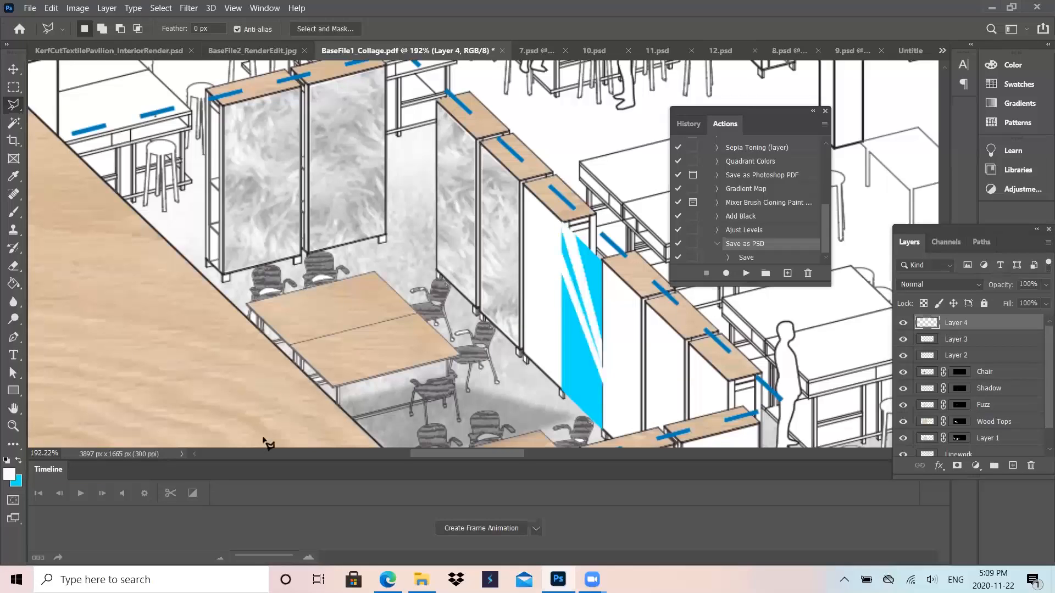
# Step: Set the opacity of the cyan Layer 3 and the white Layer 4 to 50% each
pyautogui.click(981, 342)
pyautogui.click(1027, 284)
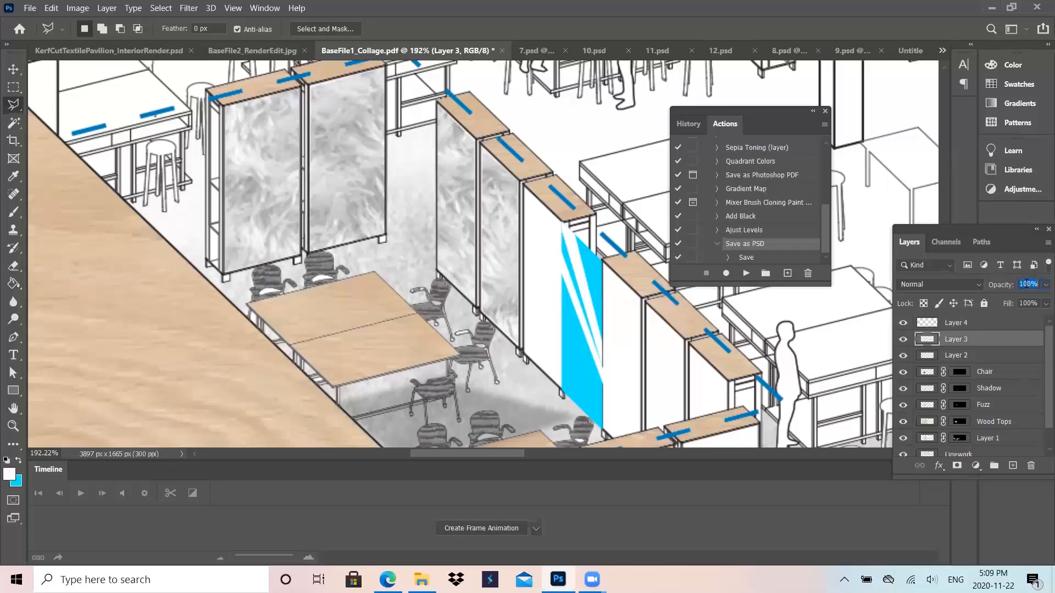
pyautogui.write('50')
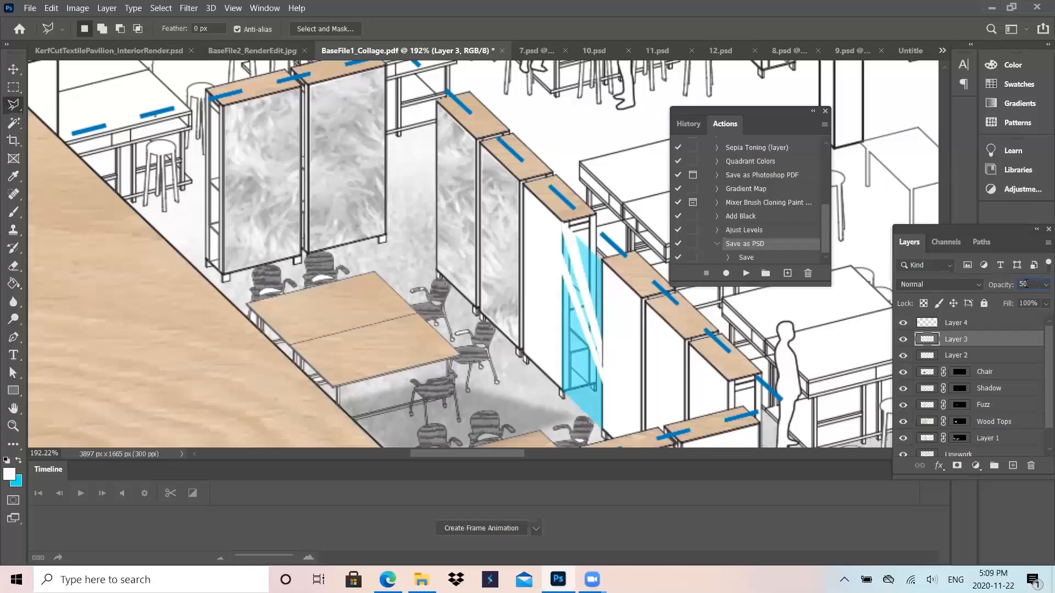
pyautogui.click(981, 323)
pyautogui.click(1029, 281)
pyautogui.write('50')
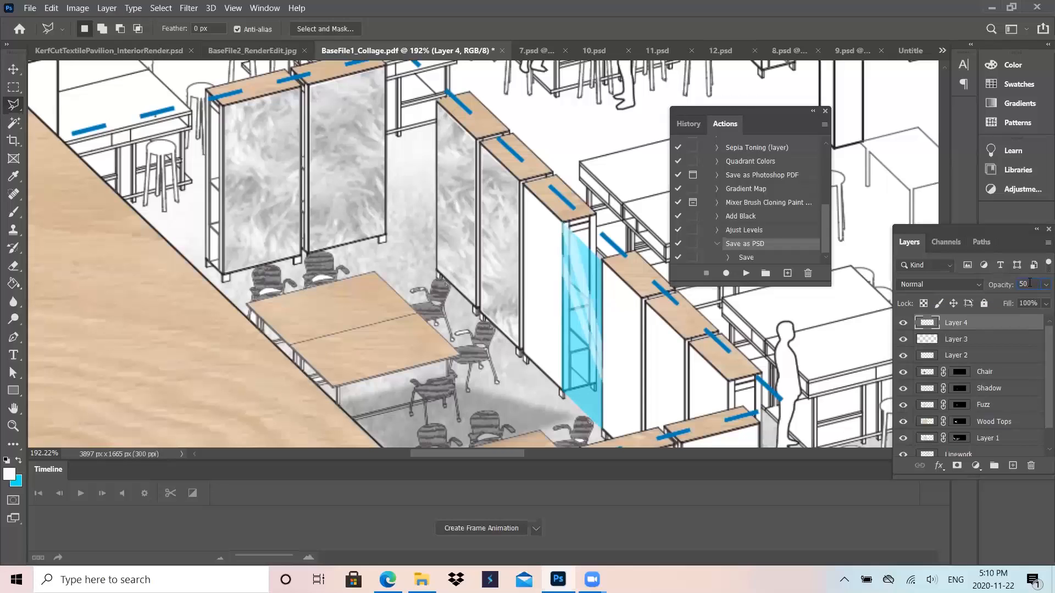
pyautogui.click(993, 342)
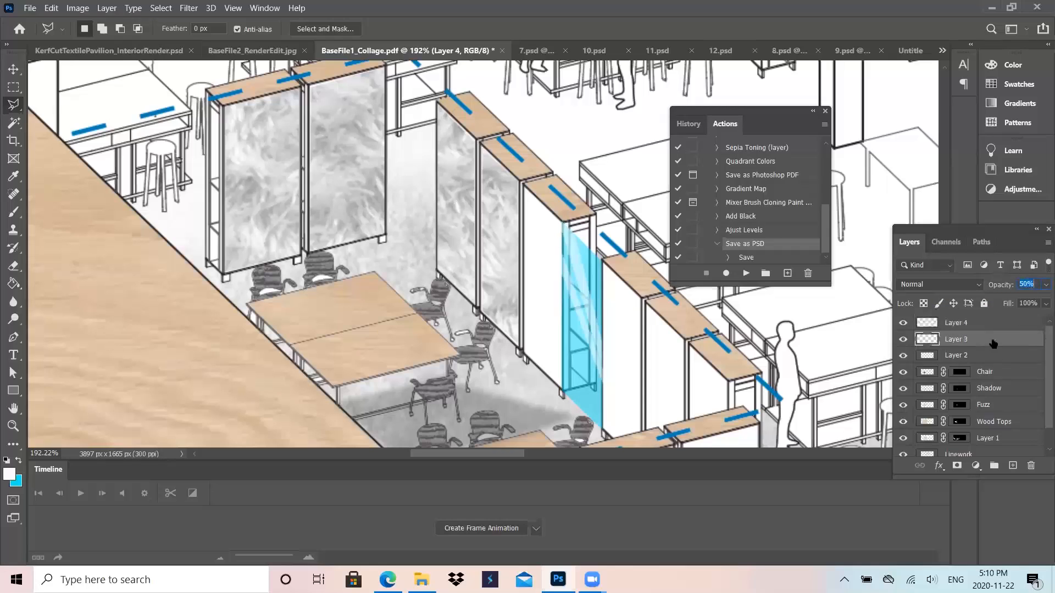
pyautogui.click(965, 328)
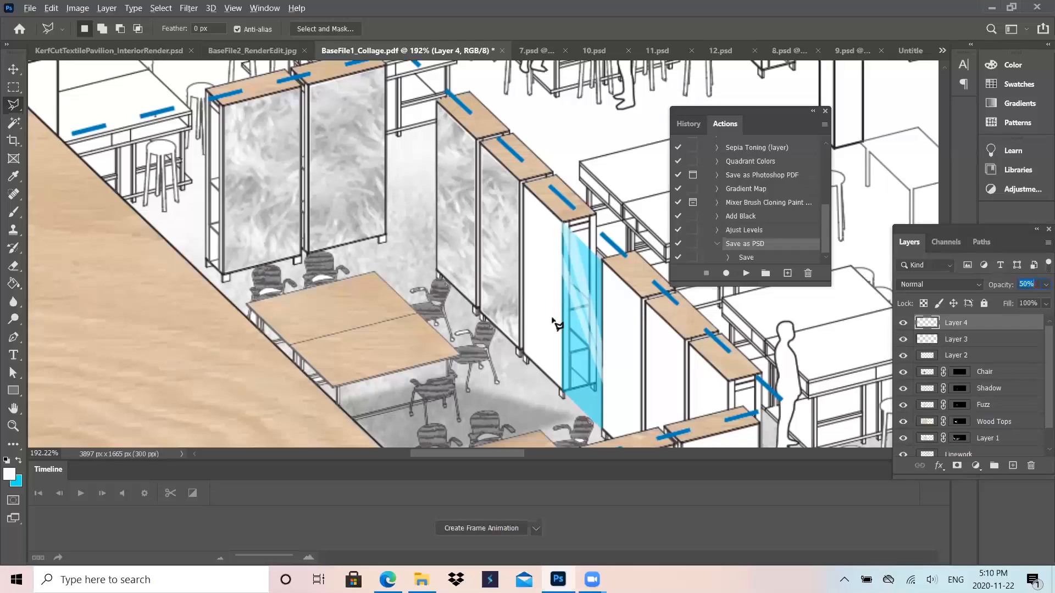
# Step: With the Move tool active, examine the translucent glass panel and its surroundings in the collage, both close up and in overview
pyautogui.click(13, 68)
pyautogui.scroll(-3, 500, 227)
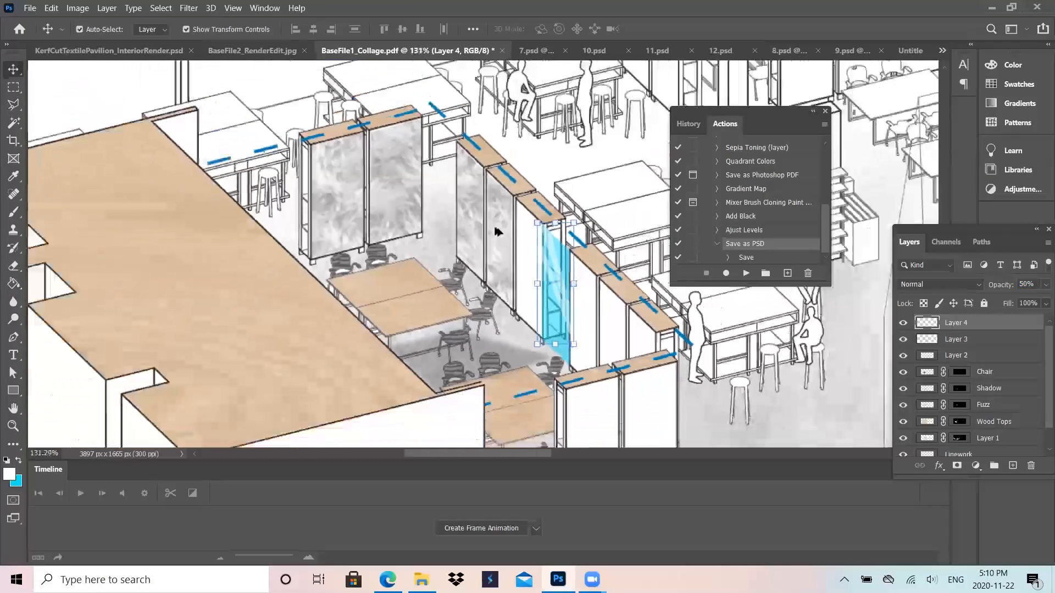
pyautogui.click(419, 230)
pyautogui.scroll(-2, 449, 252)
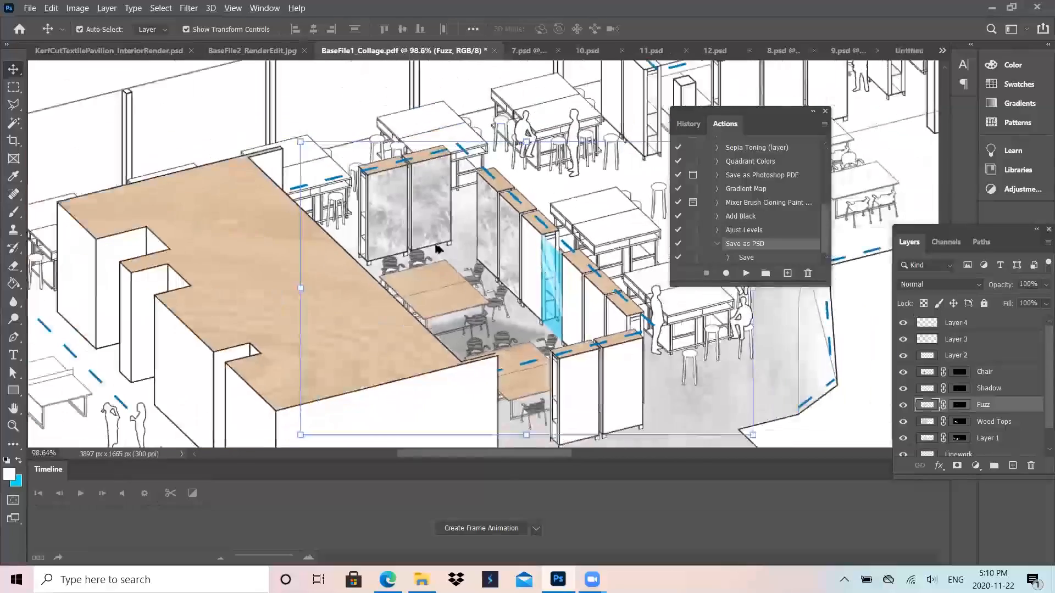
pyautogui.scroll(-2, 538, 293)
pyautogui.scroll(7, 538, 292)
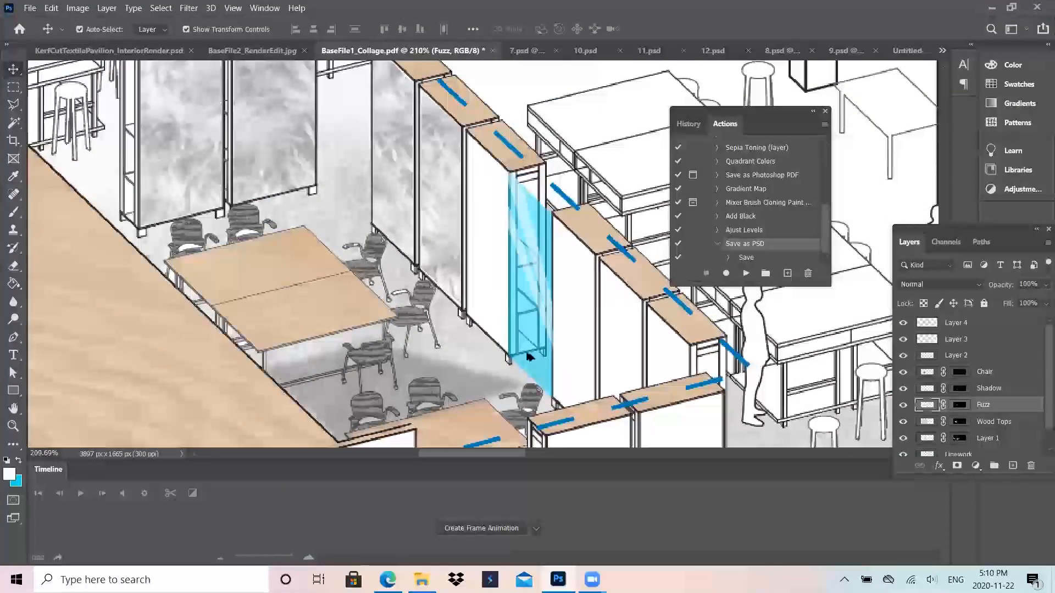
pyautogui.scroll(-3, 565, 262)
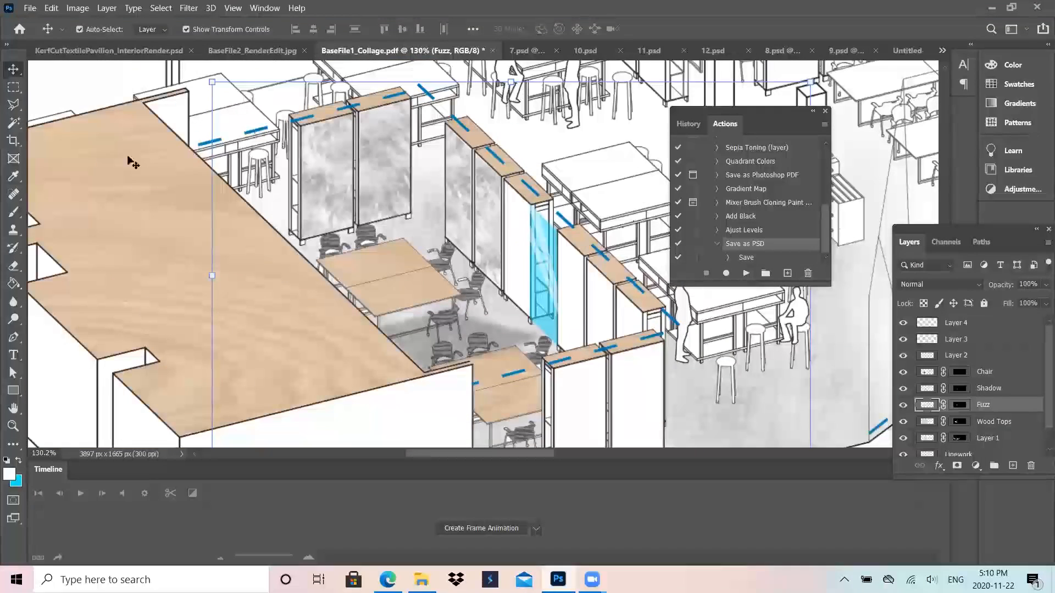
pyautogui.click(107, 99)
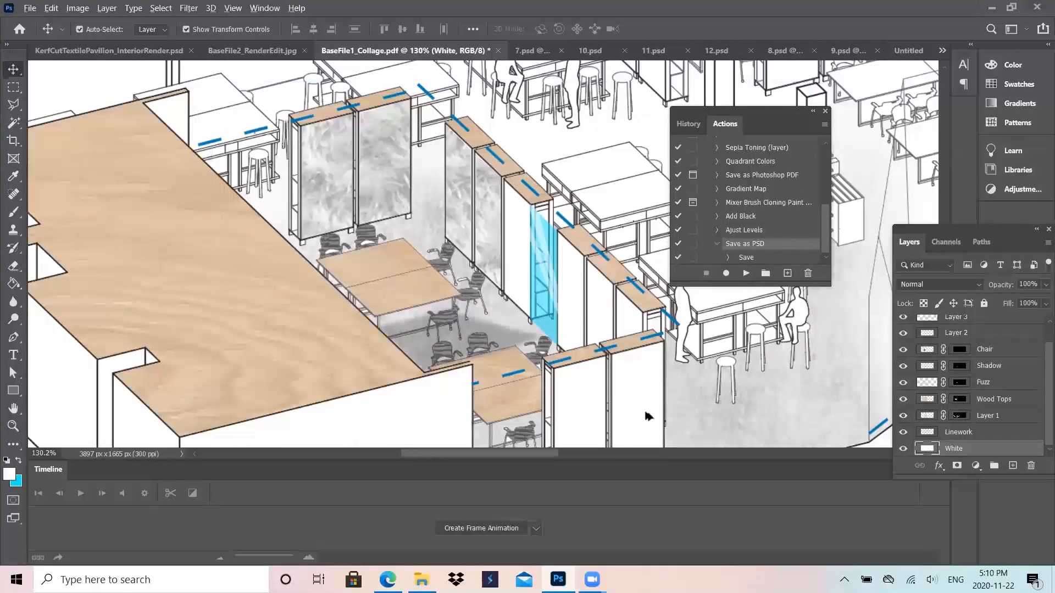
pyautogui.scroll(-3, 679, 404)
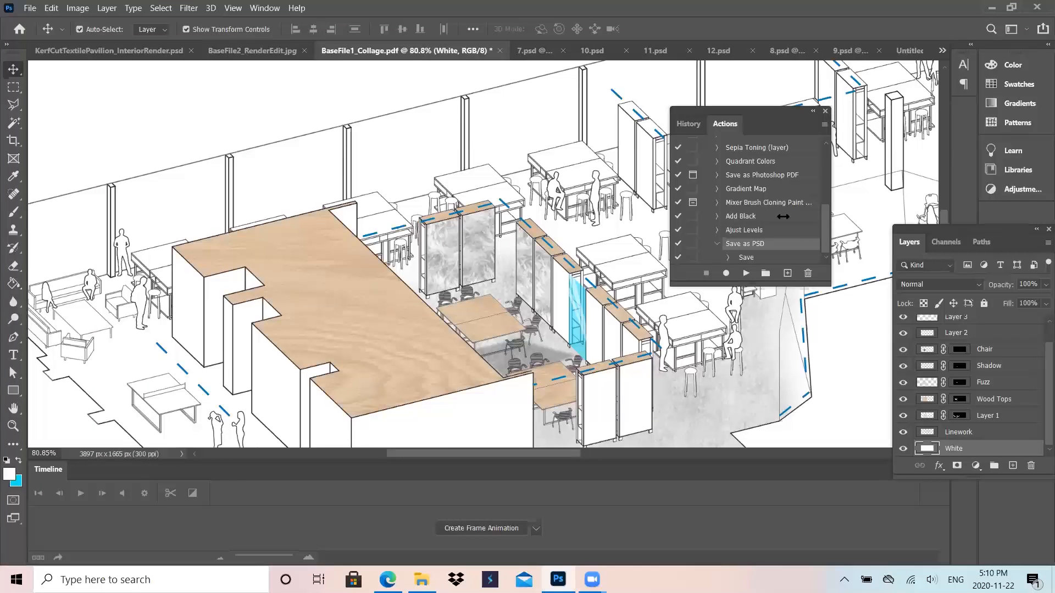
pyautogui.scroll(-1, 482, 224)
pyautogui.scroll(-1, 481, 224)
pyautogui.scroll(4, 437, 281)
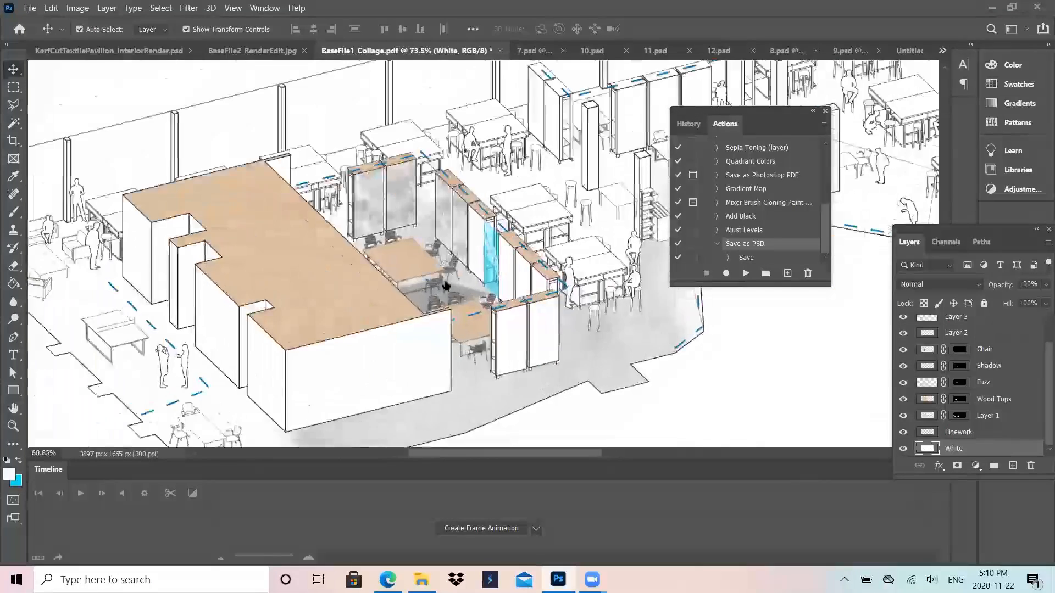
pyautogui.scroll(1, 450, 279)
pyautogui.scroll(1, 1007, 394)
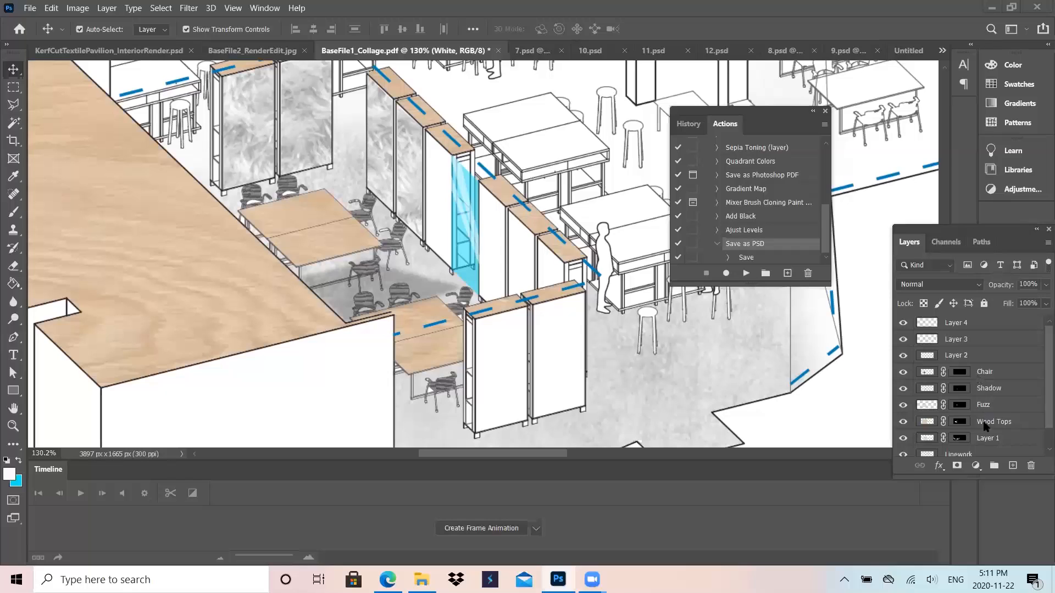
# Step: On the Linework layer, outline the white cabinet face beside the cyan glass panel with the Polygonal Lasso and deselect it
pyautogui.scroll(-1, 984, 425)
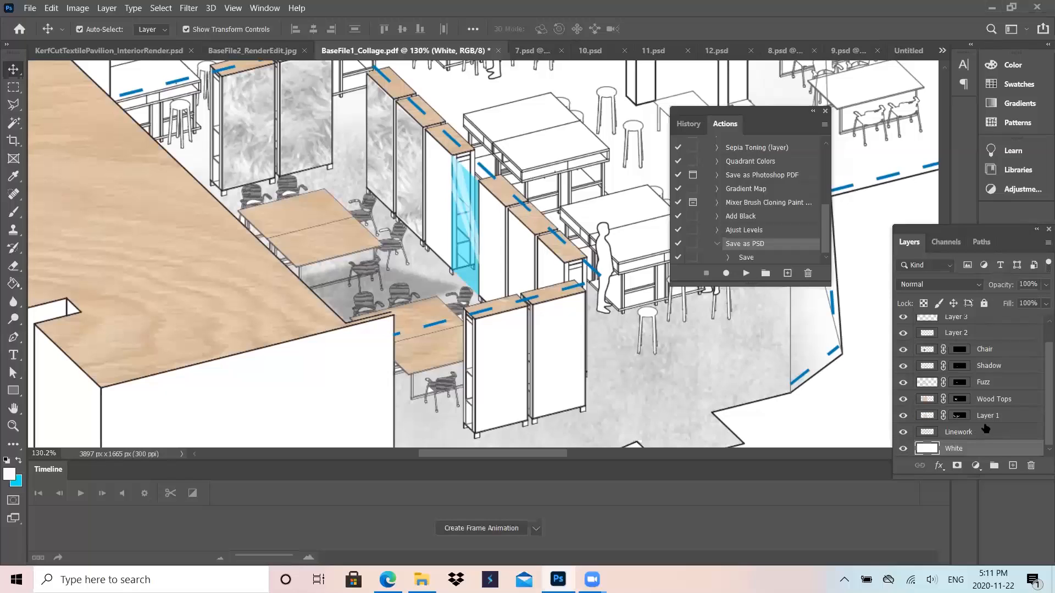
pyautogui.click(985, 433)
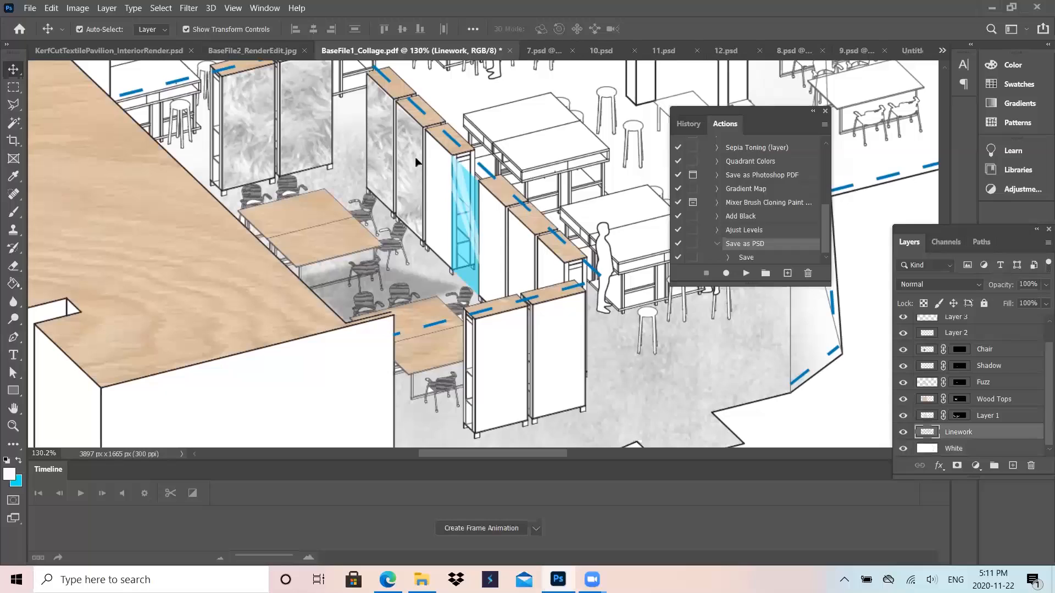
pyautogui.click(16, 104)
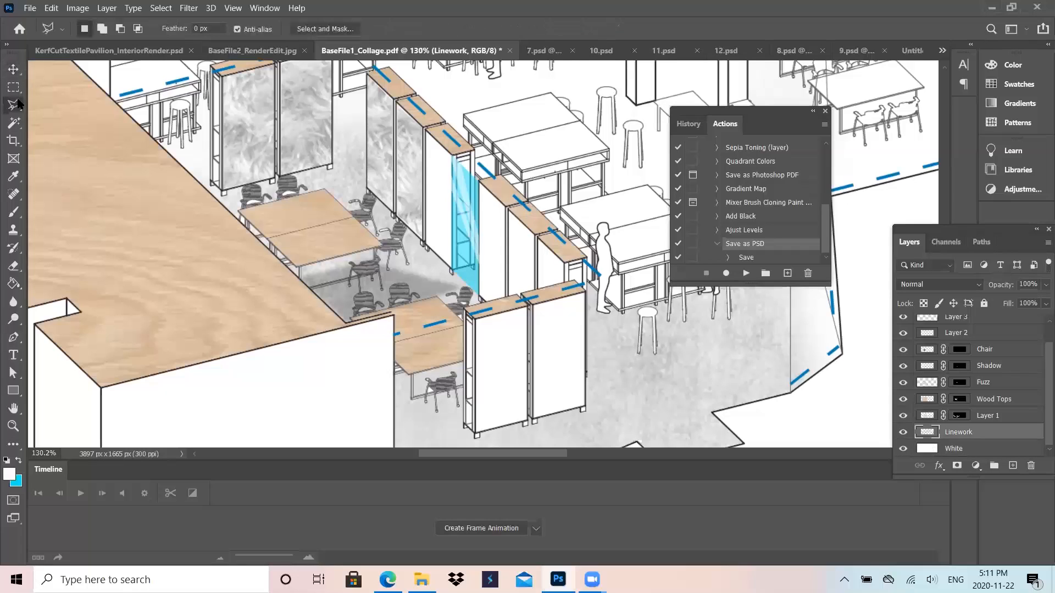
pyautogui.click(427, 131)
pyautogui.scroll(1, 440, 142)
pyautogui.scroll(4, 446, 165)
pyautogui.scroll(-4, 461, 308)
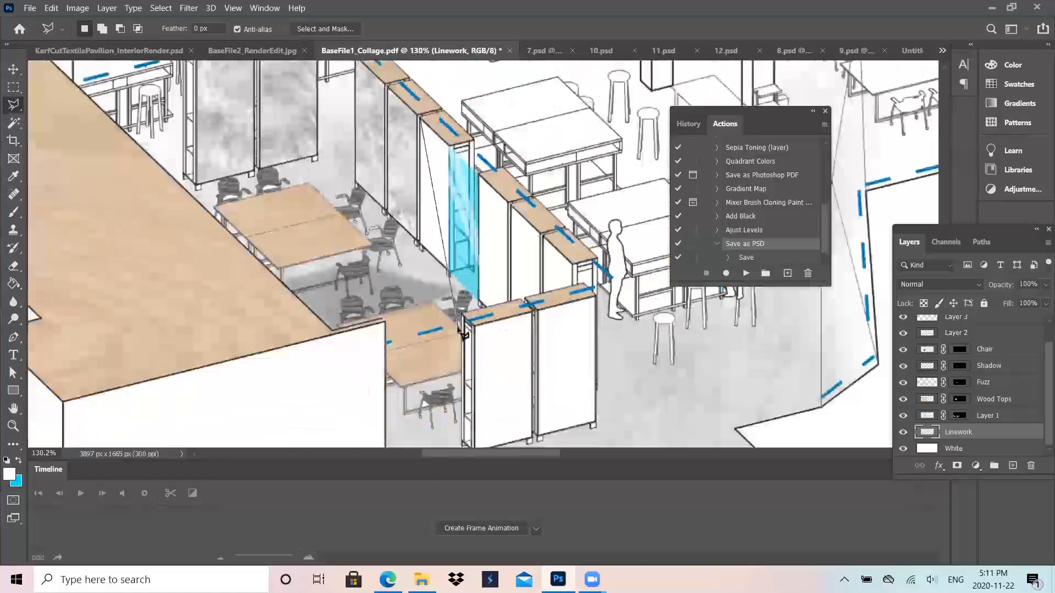
pyautogui.scroll(5, 439, 102)
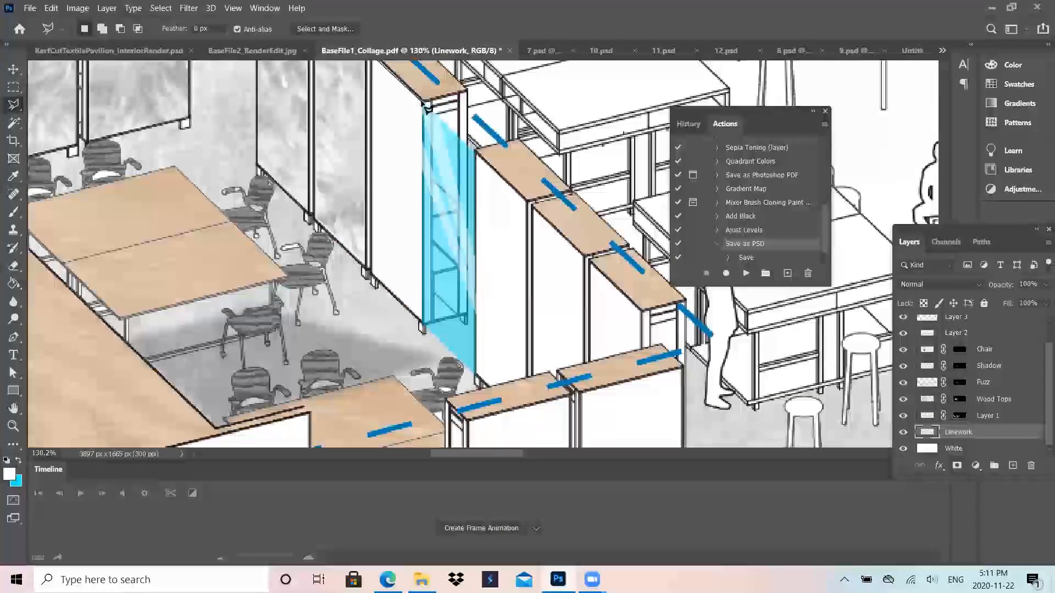
pyautogui.click(427, 108)
pyautogui.click(422, 327)
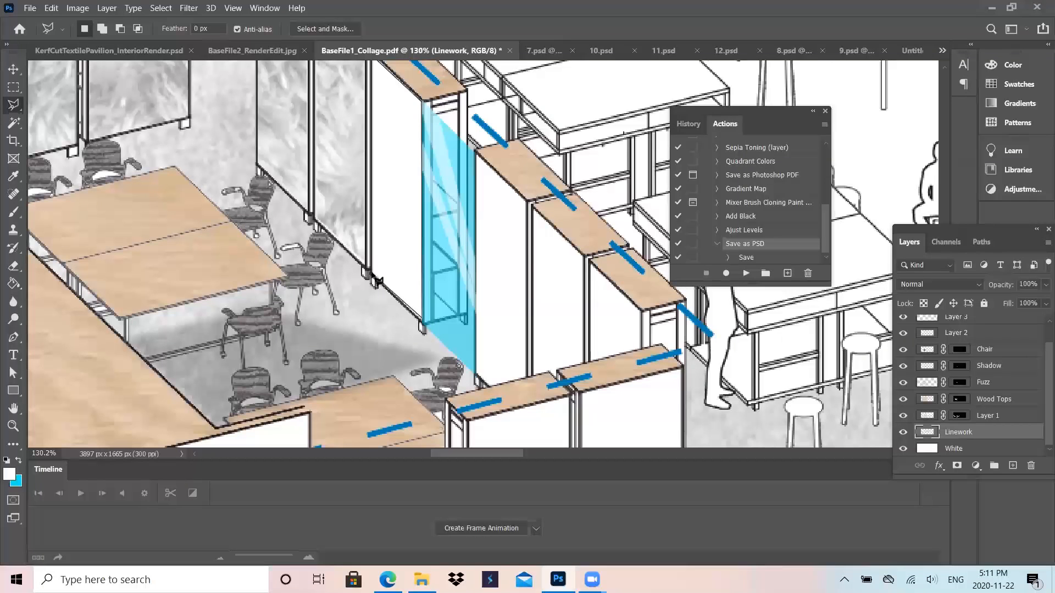
pyautogui.scroll(7, 377, 281)
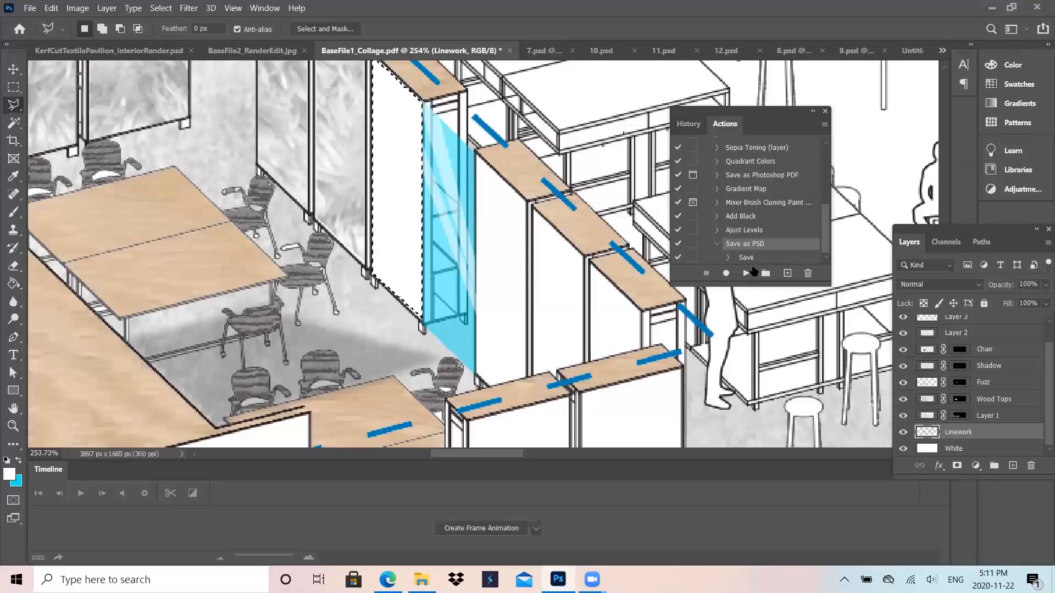
pyautogui.hotkey('ctrl', 'd')
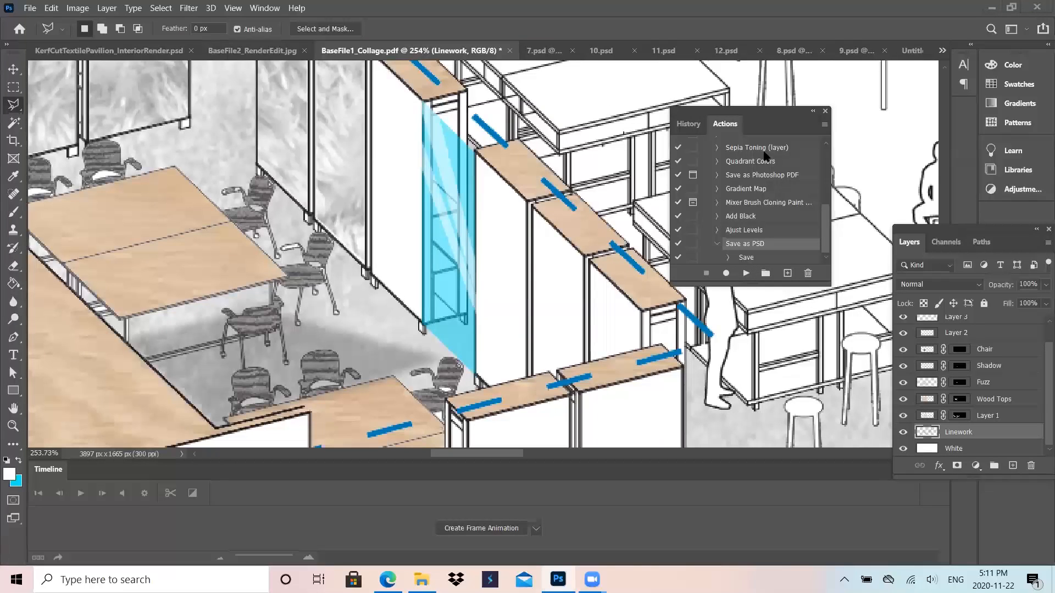